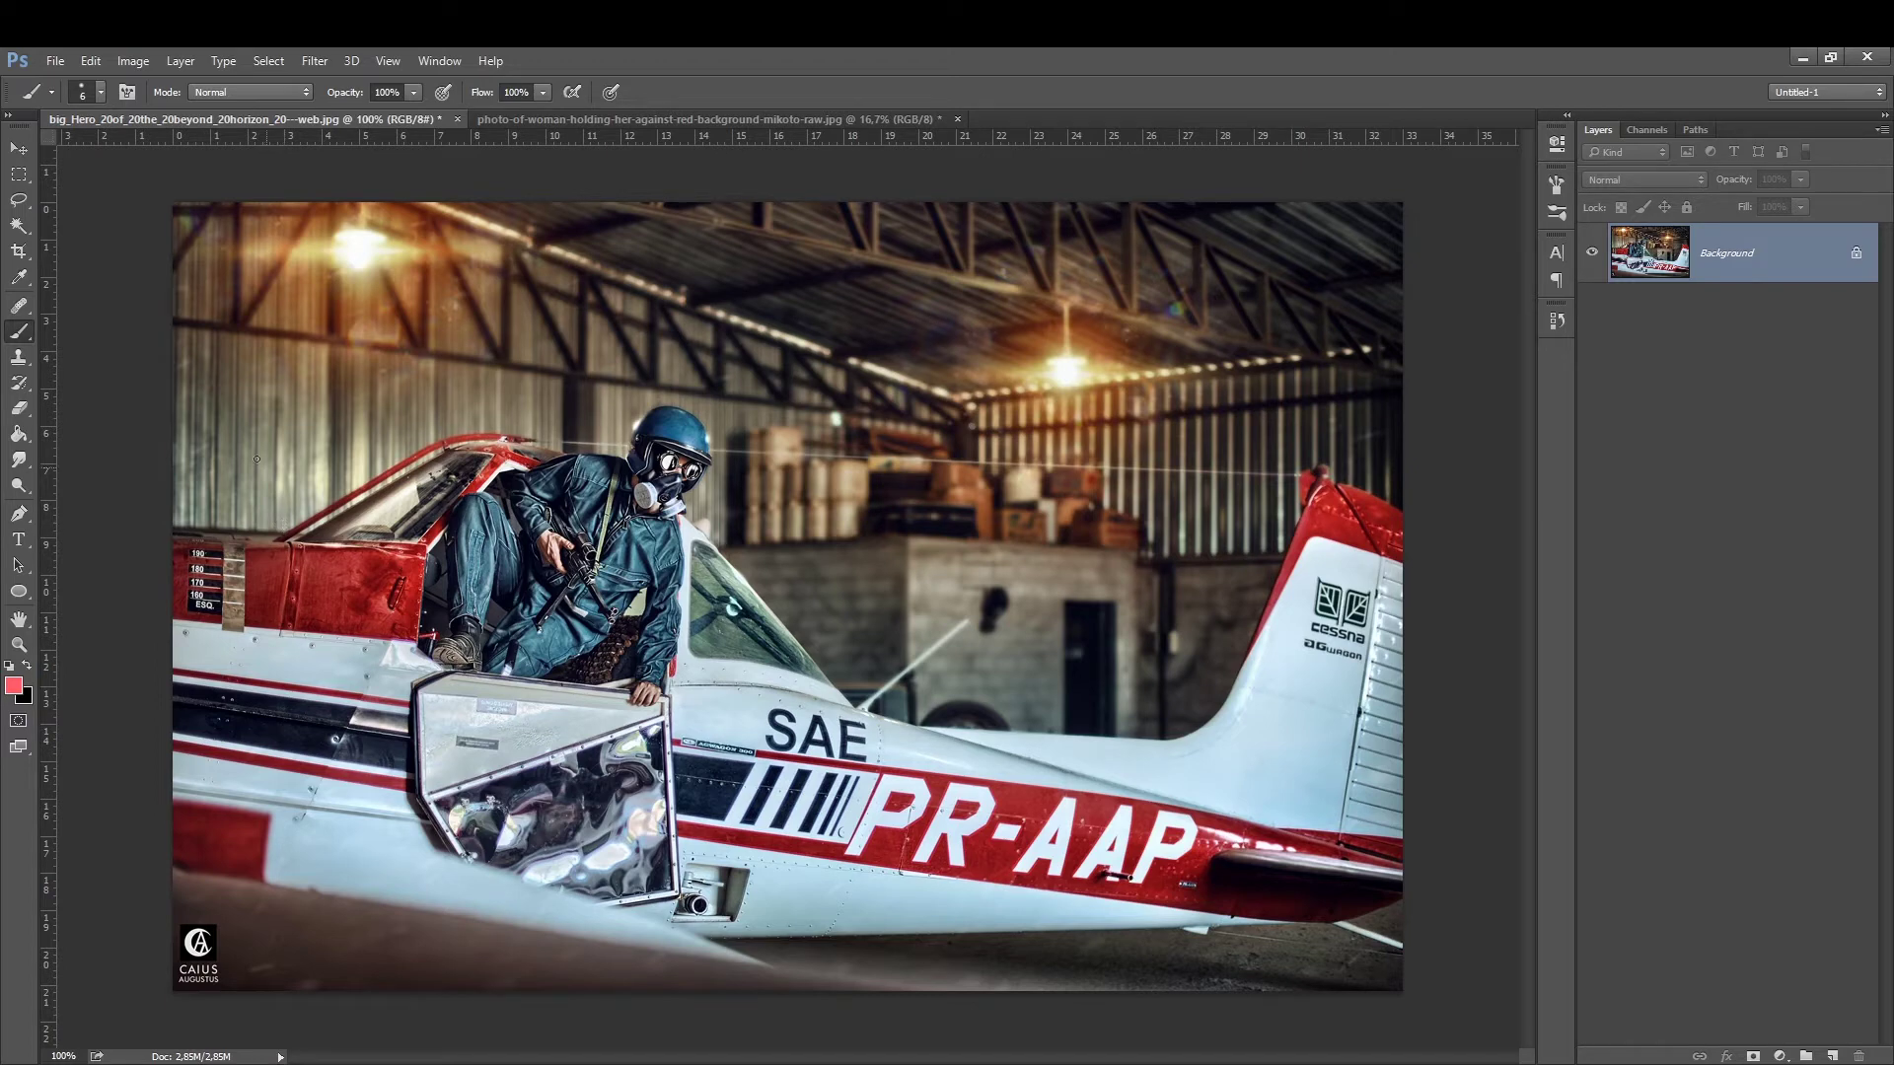
# Switch to the Rectangular Marquee tool and bring up the Filter menu.
pyautogui.click(19, 175)
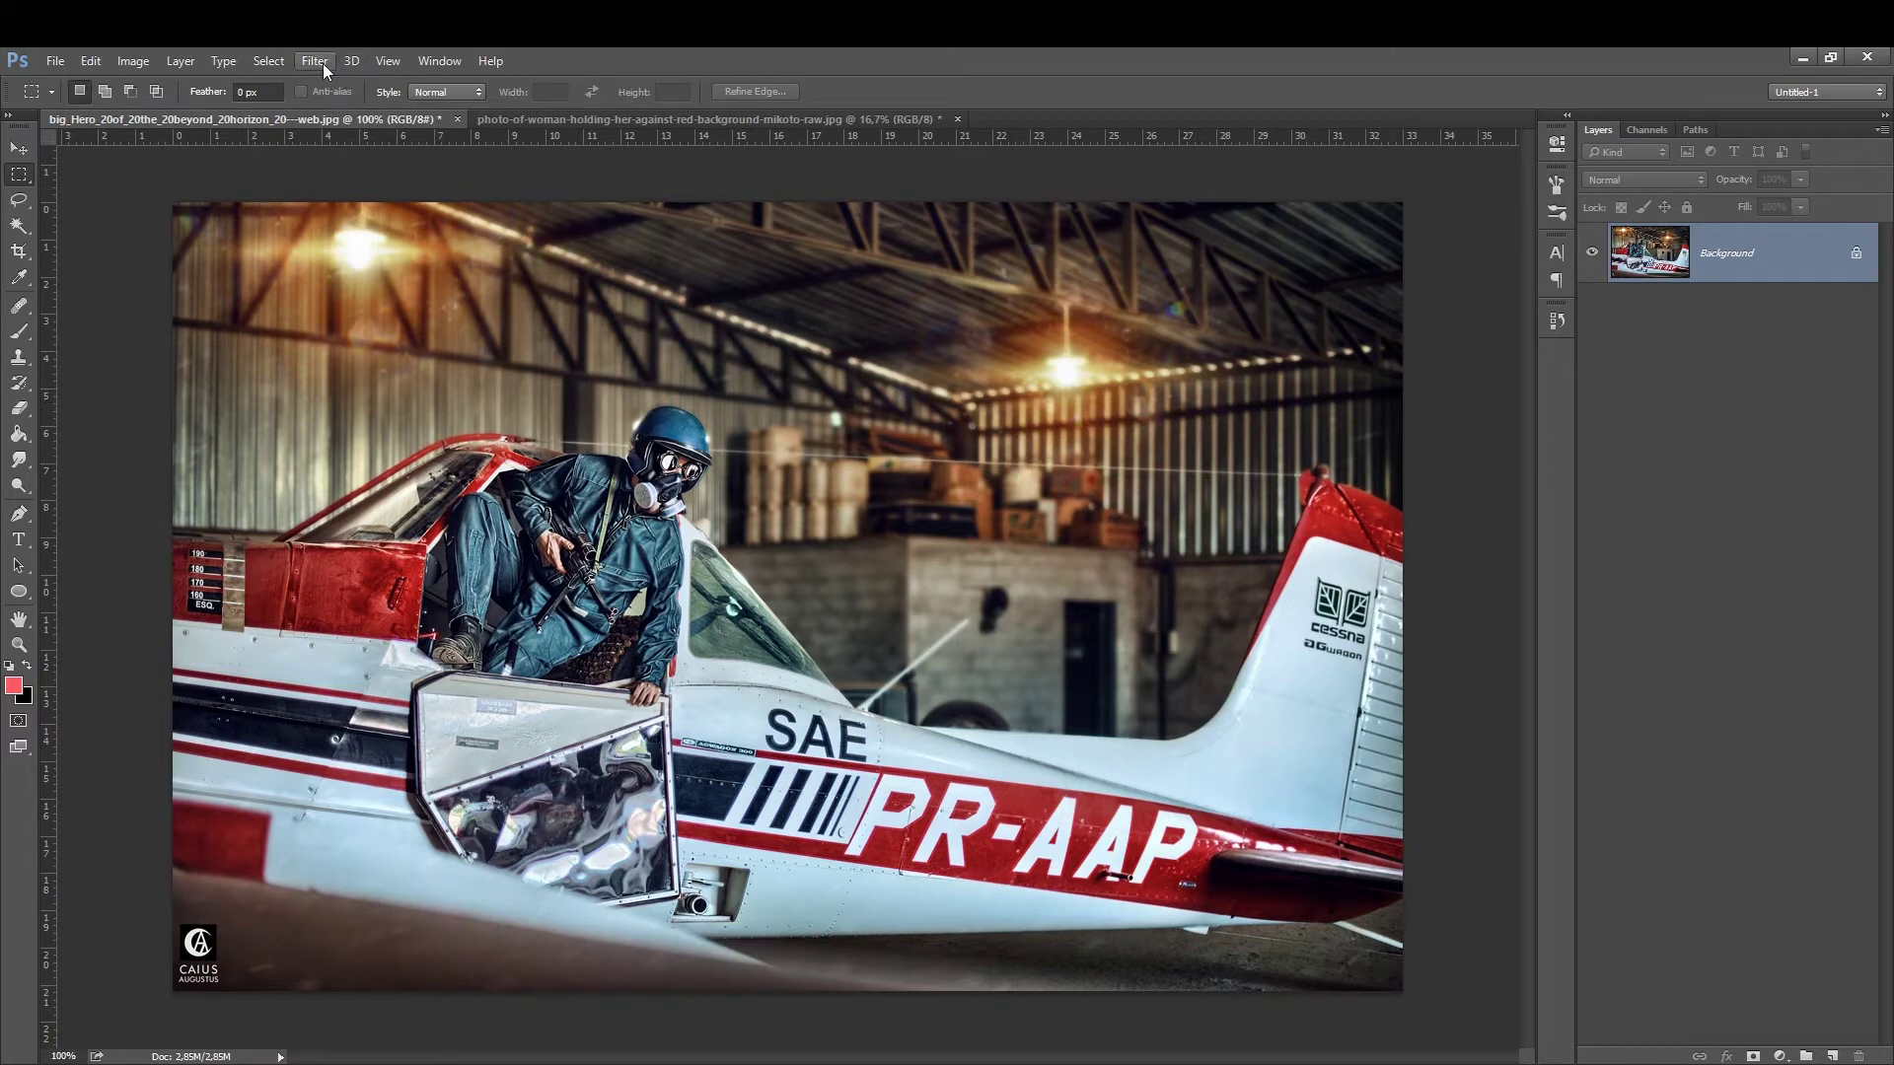
pyautogui.click(269, 61)
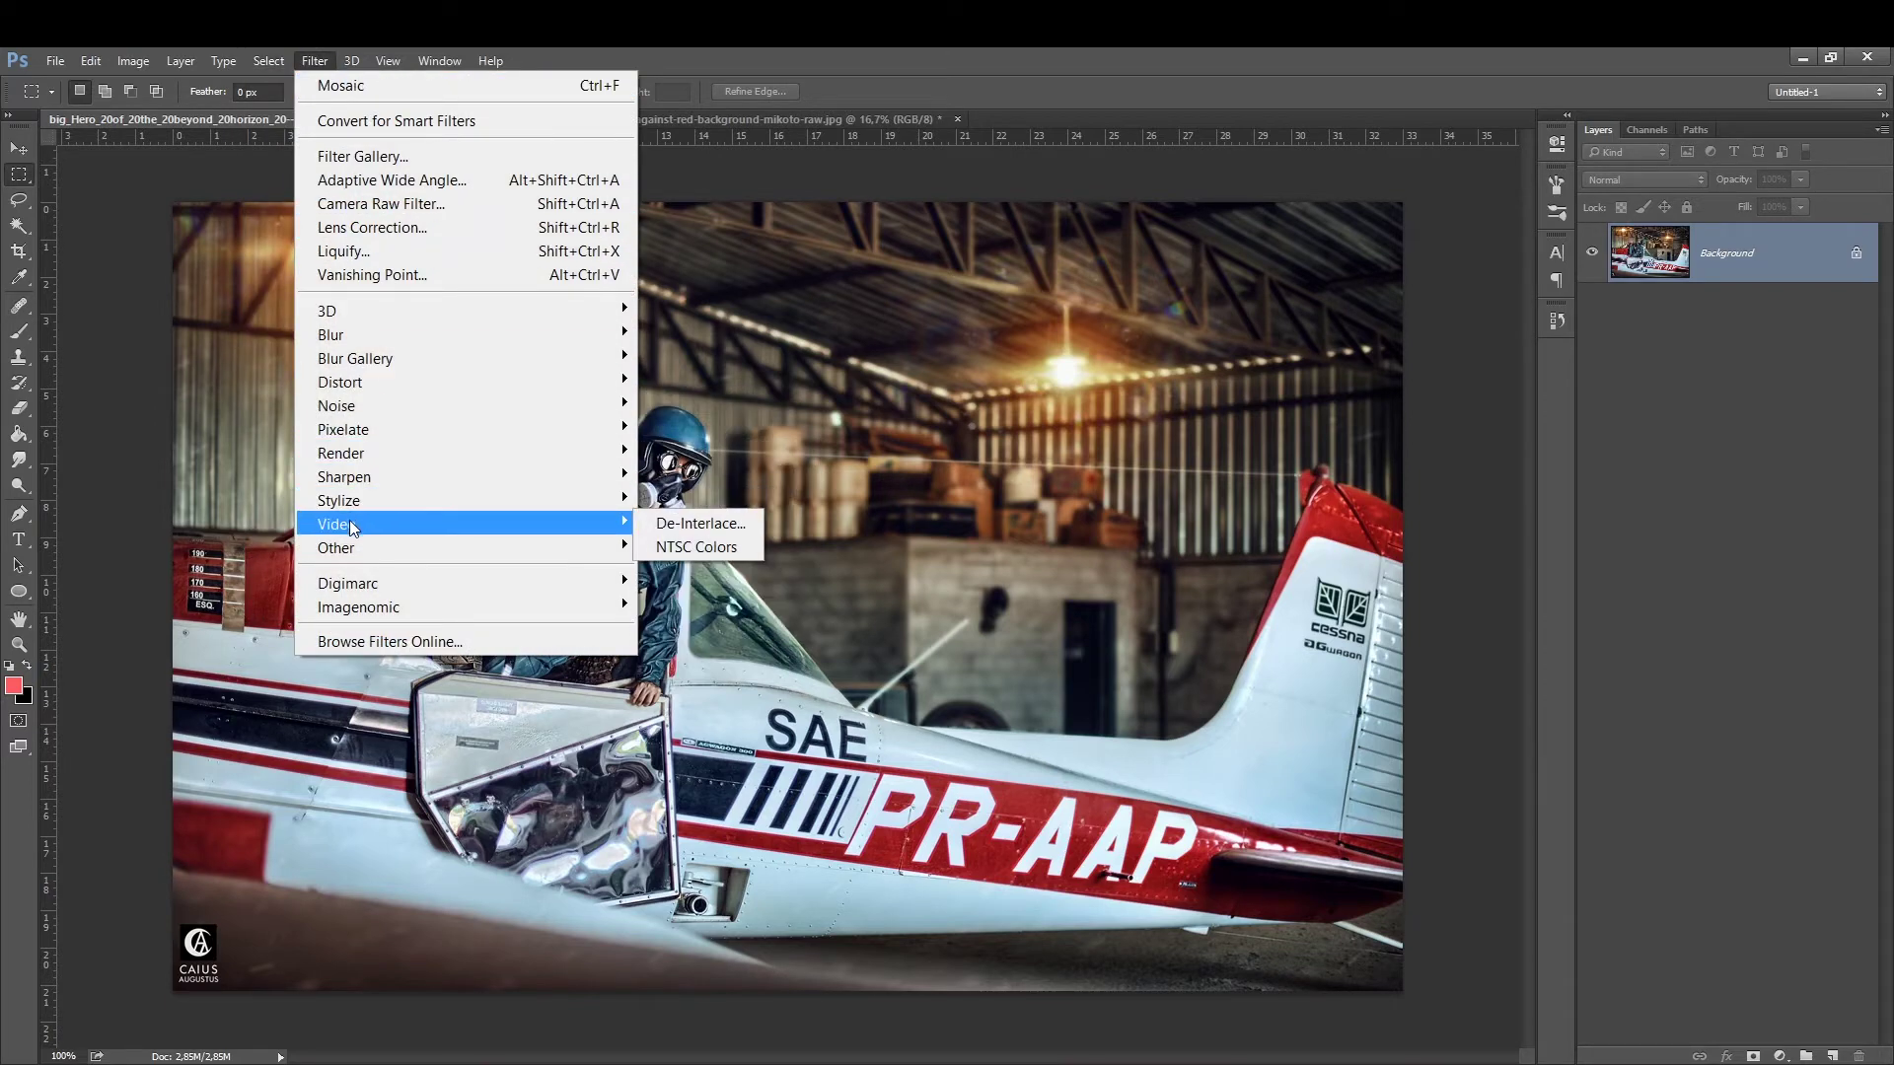
pyautogui.moveTo(343, 429)
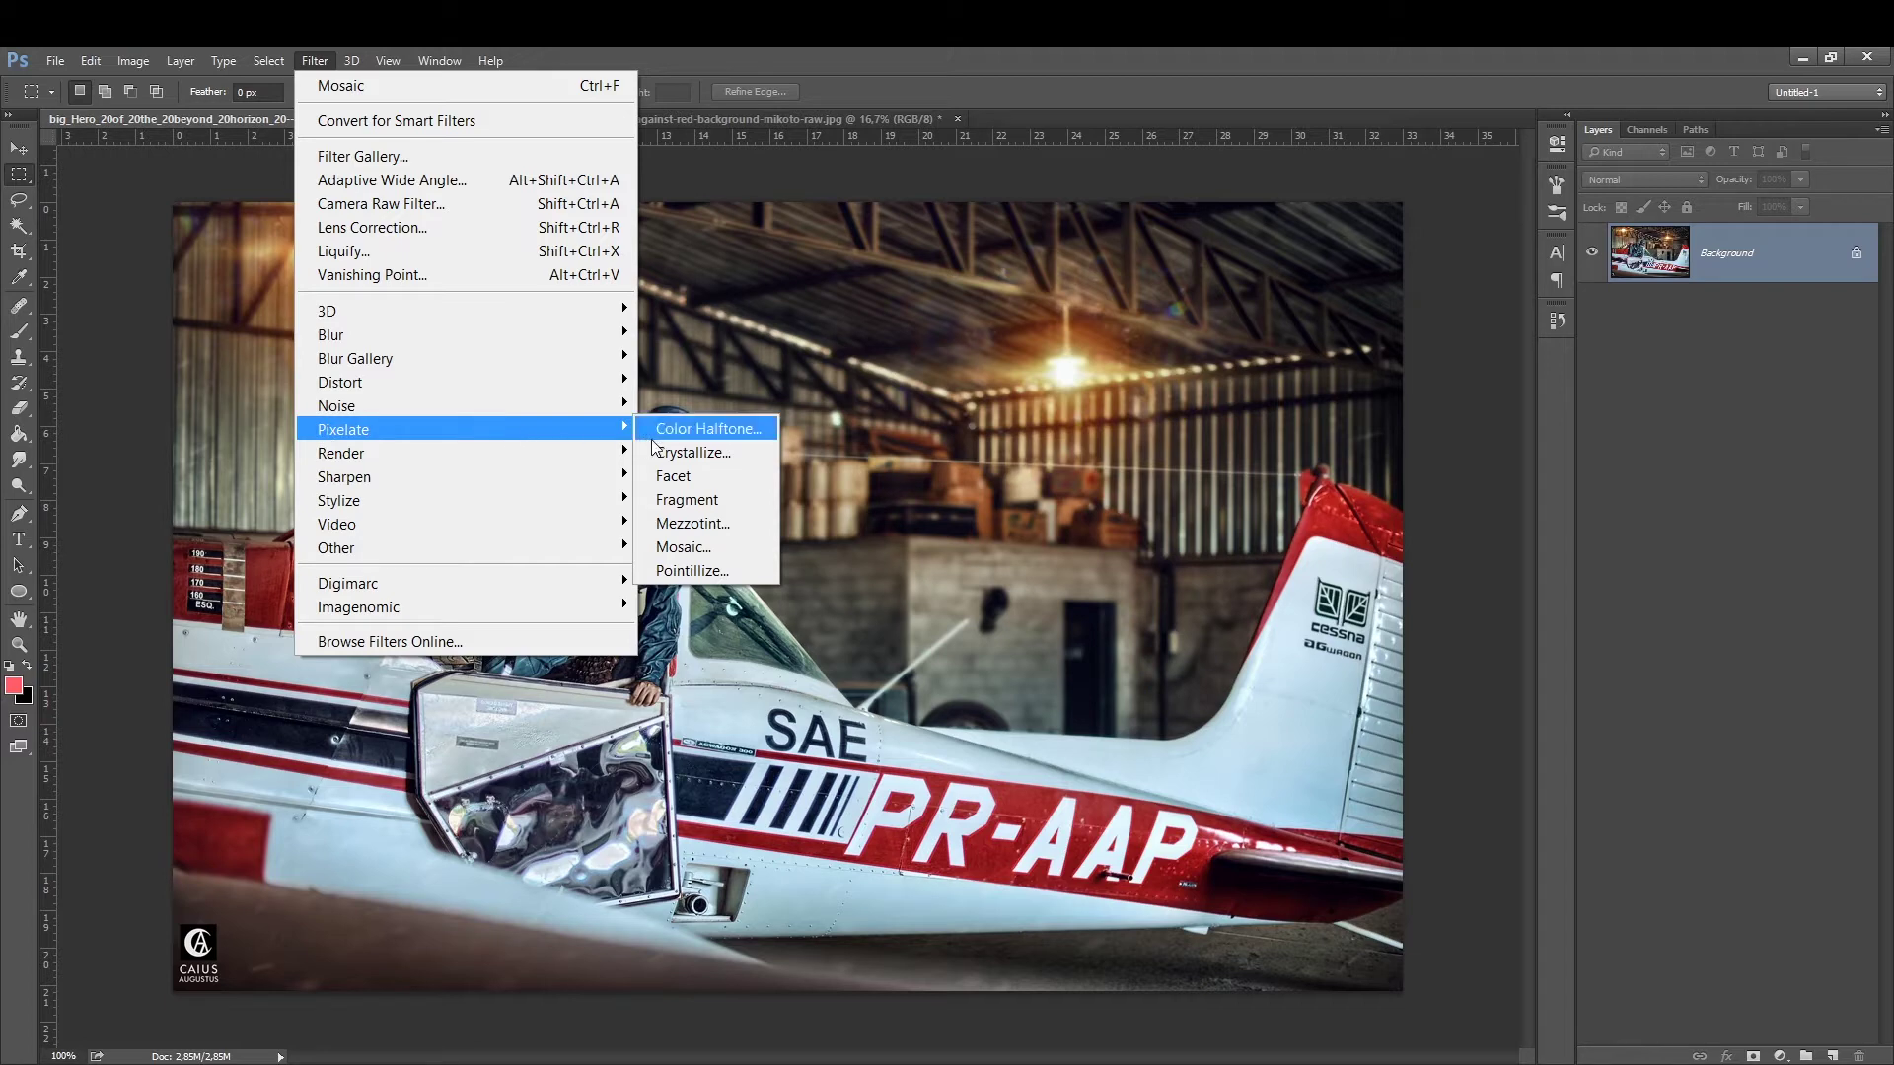
pyautogui.click(666, 550)
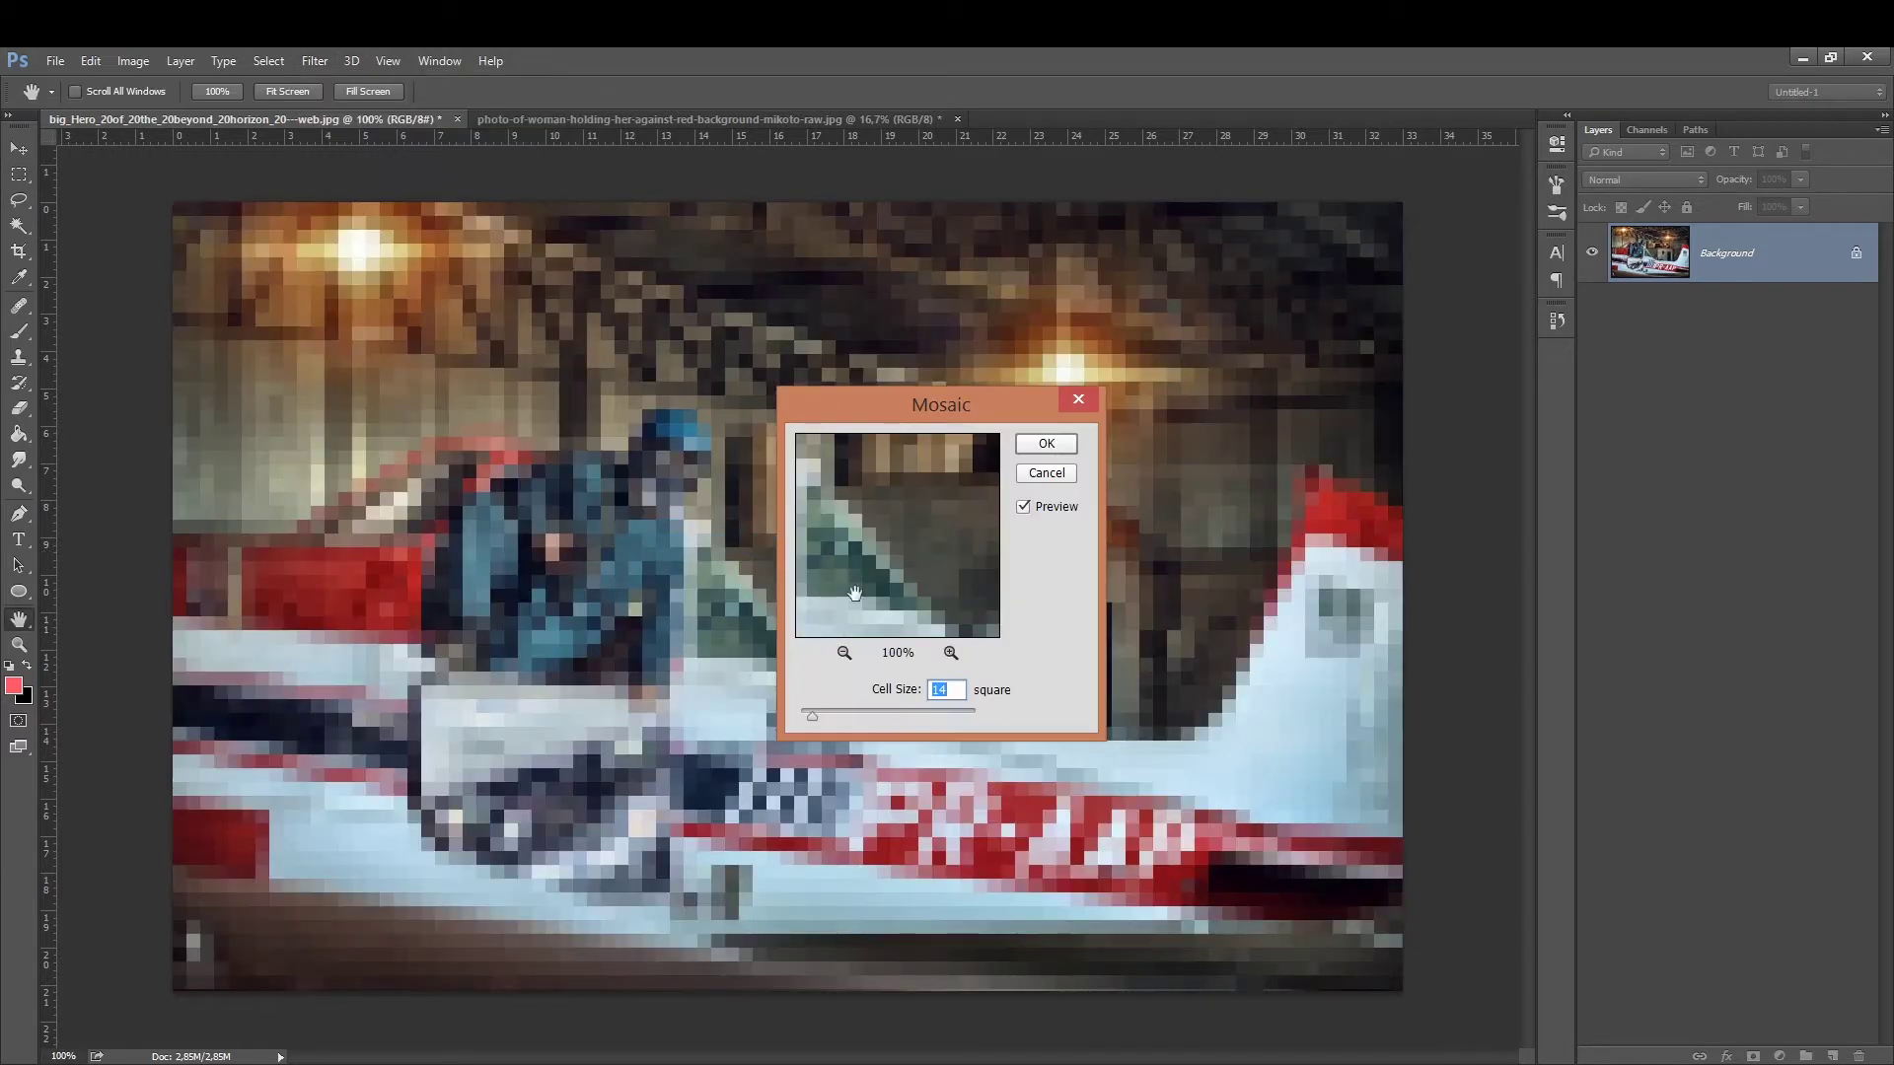
pyautogui.moveTo(811, 715)
pyautogui.mouseDown()
pyautogui.moveTo(838, 715)
pyautogui.moveTo(801, 718)
pyautogui.mouseUp()
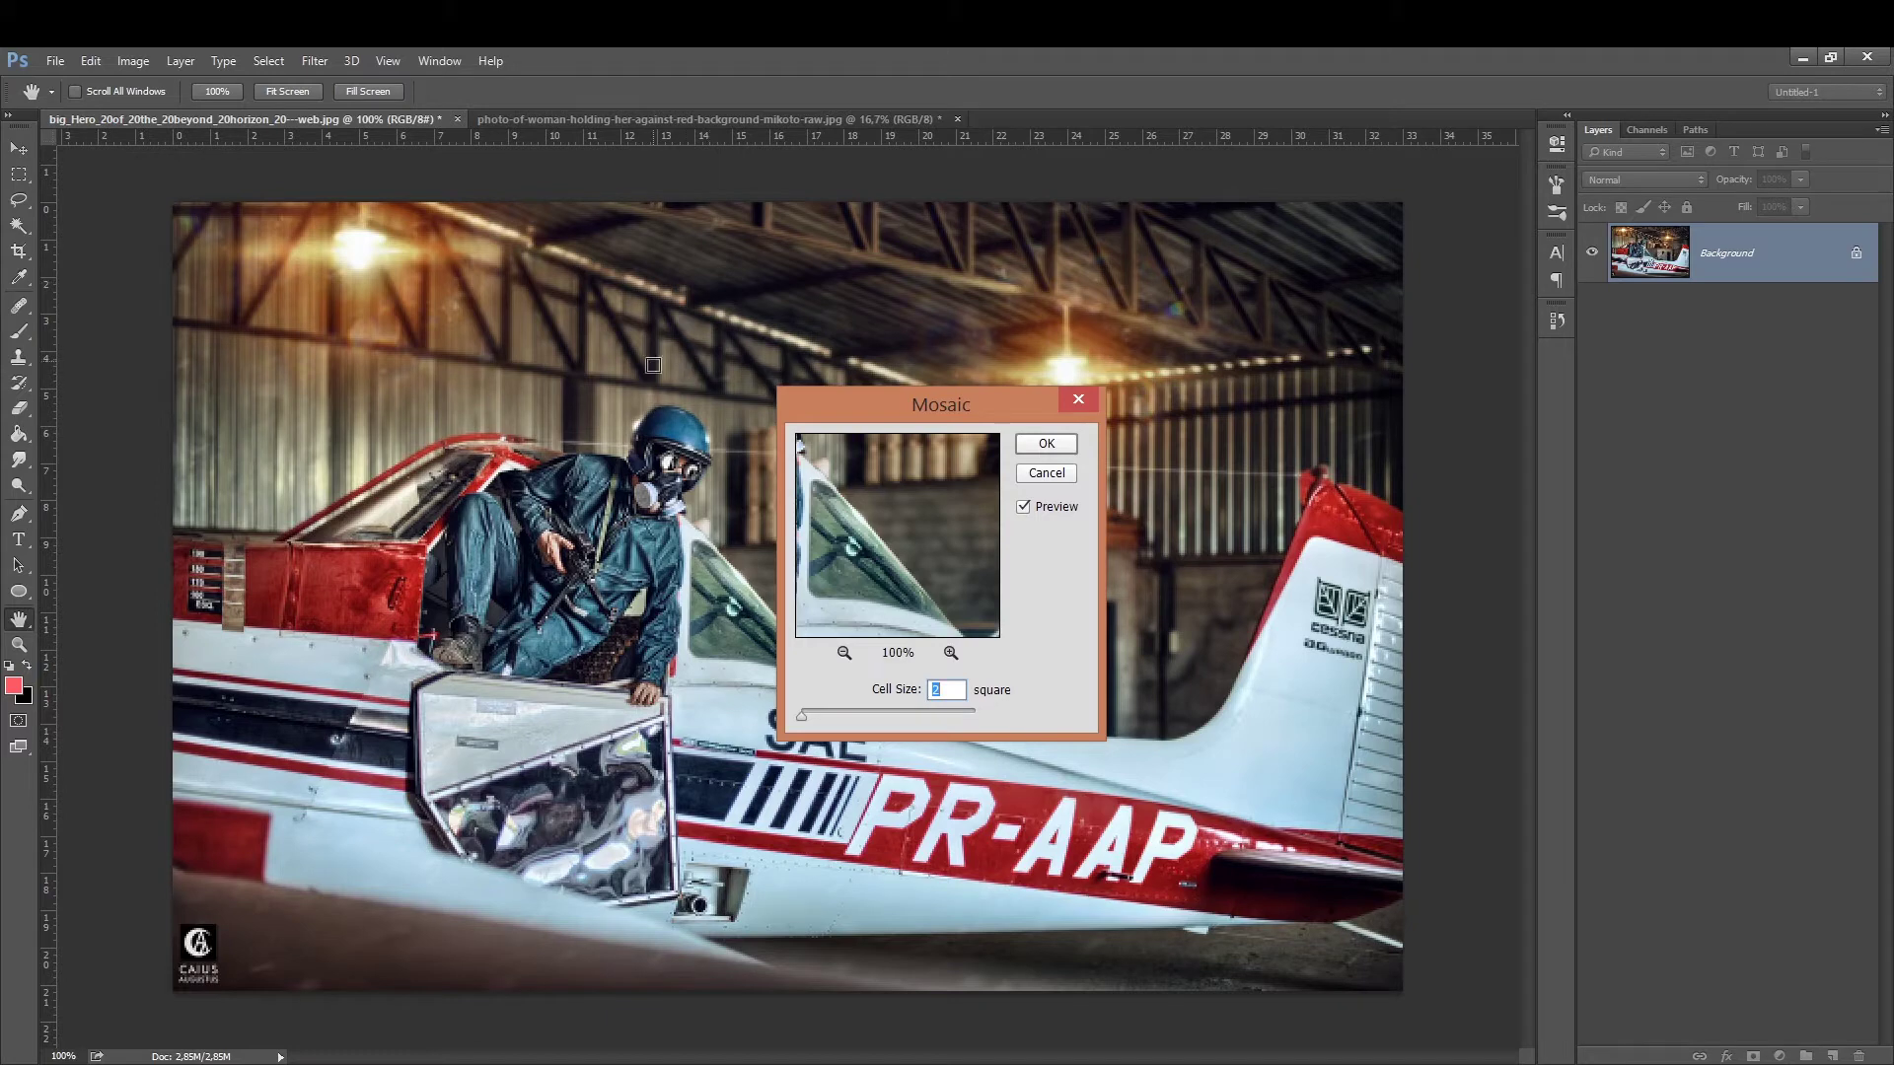
pyautogui.moveTo(799, 712); pyautogui.dragTo(820, 714)
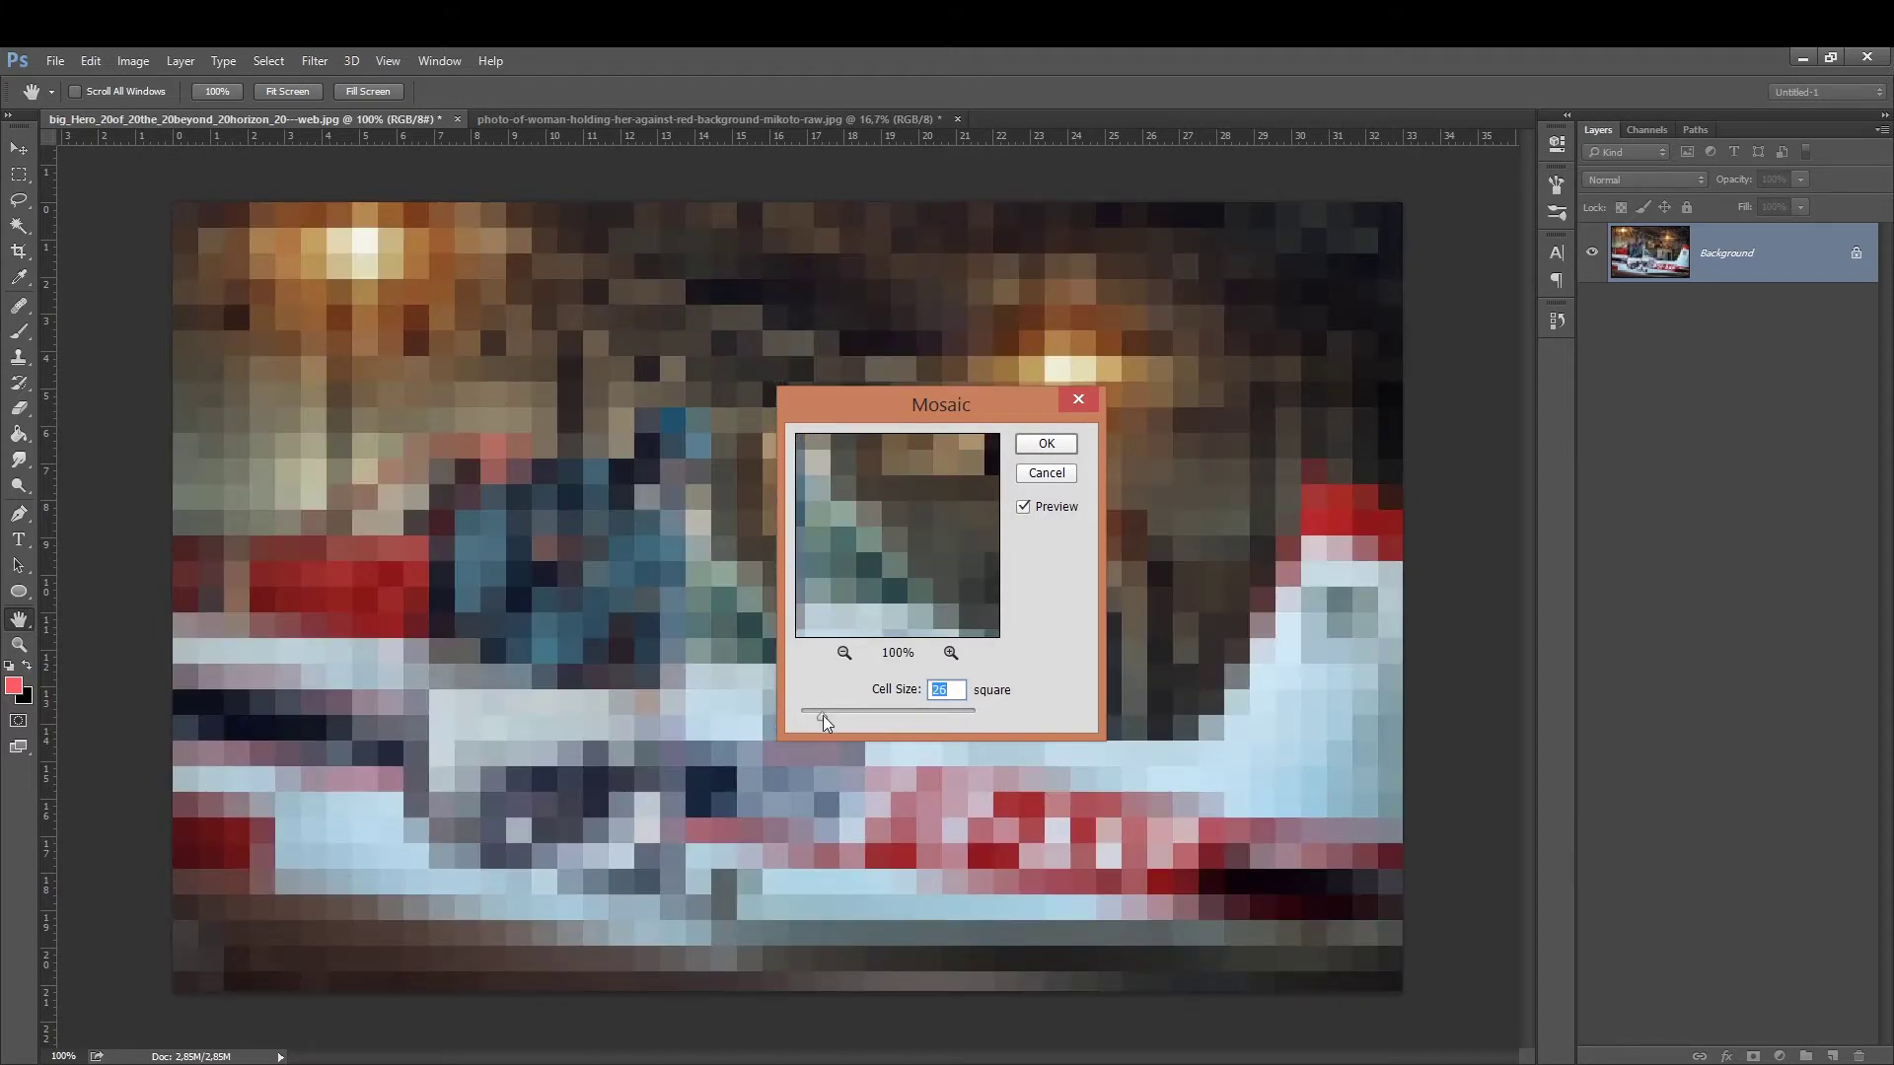
pyautogui.moveTo(823, 714); pyautogui.dragTo(974, 714)
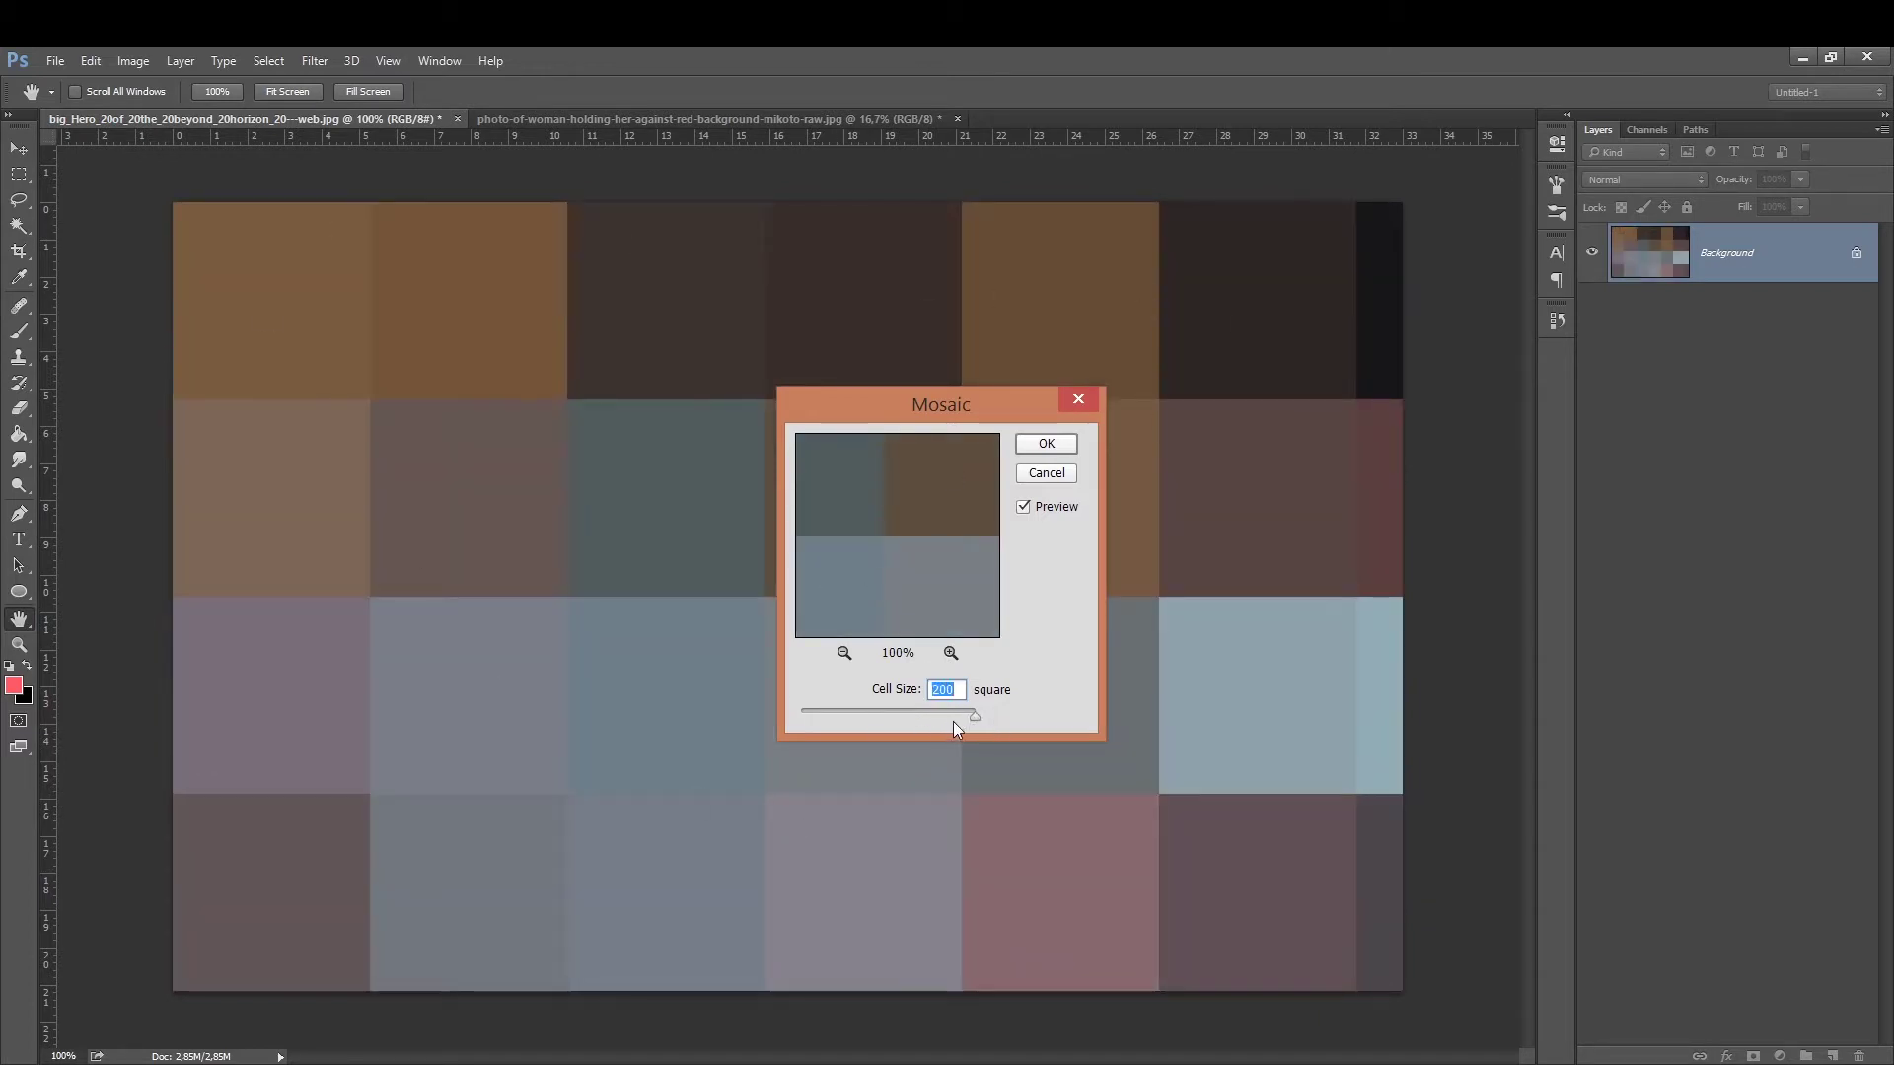
pyautogui.moveTo(953, 721)
pyautogui.mouseDown()
pyautogui.moveTo(884, 720)
pyautogui.moveTo(976, 718)
pyautogui.moveTo(826, 718)
pyautogui.mouseUp()
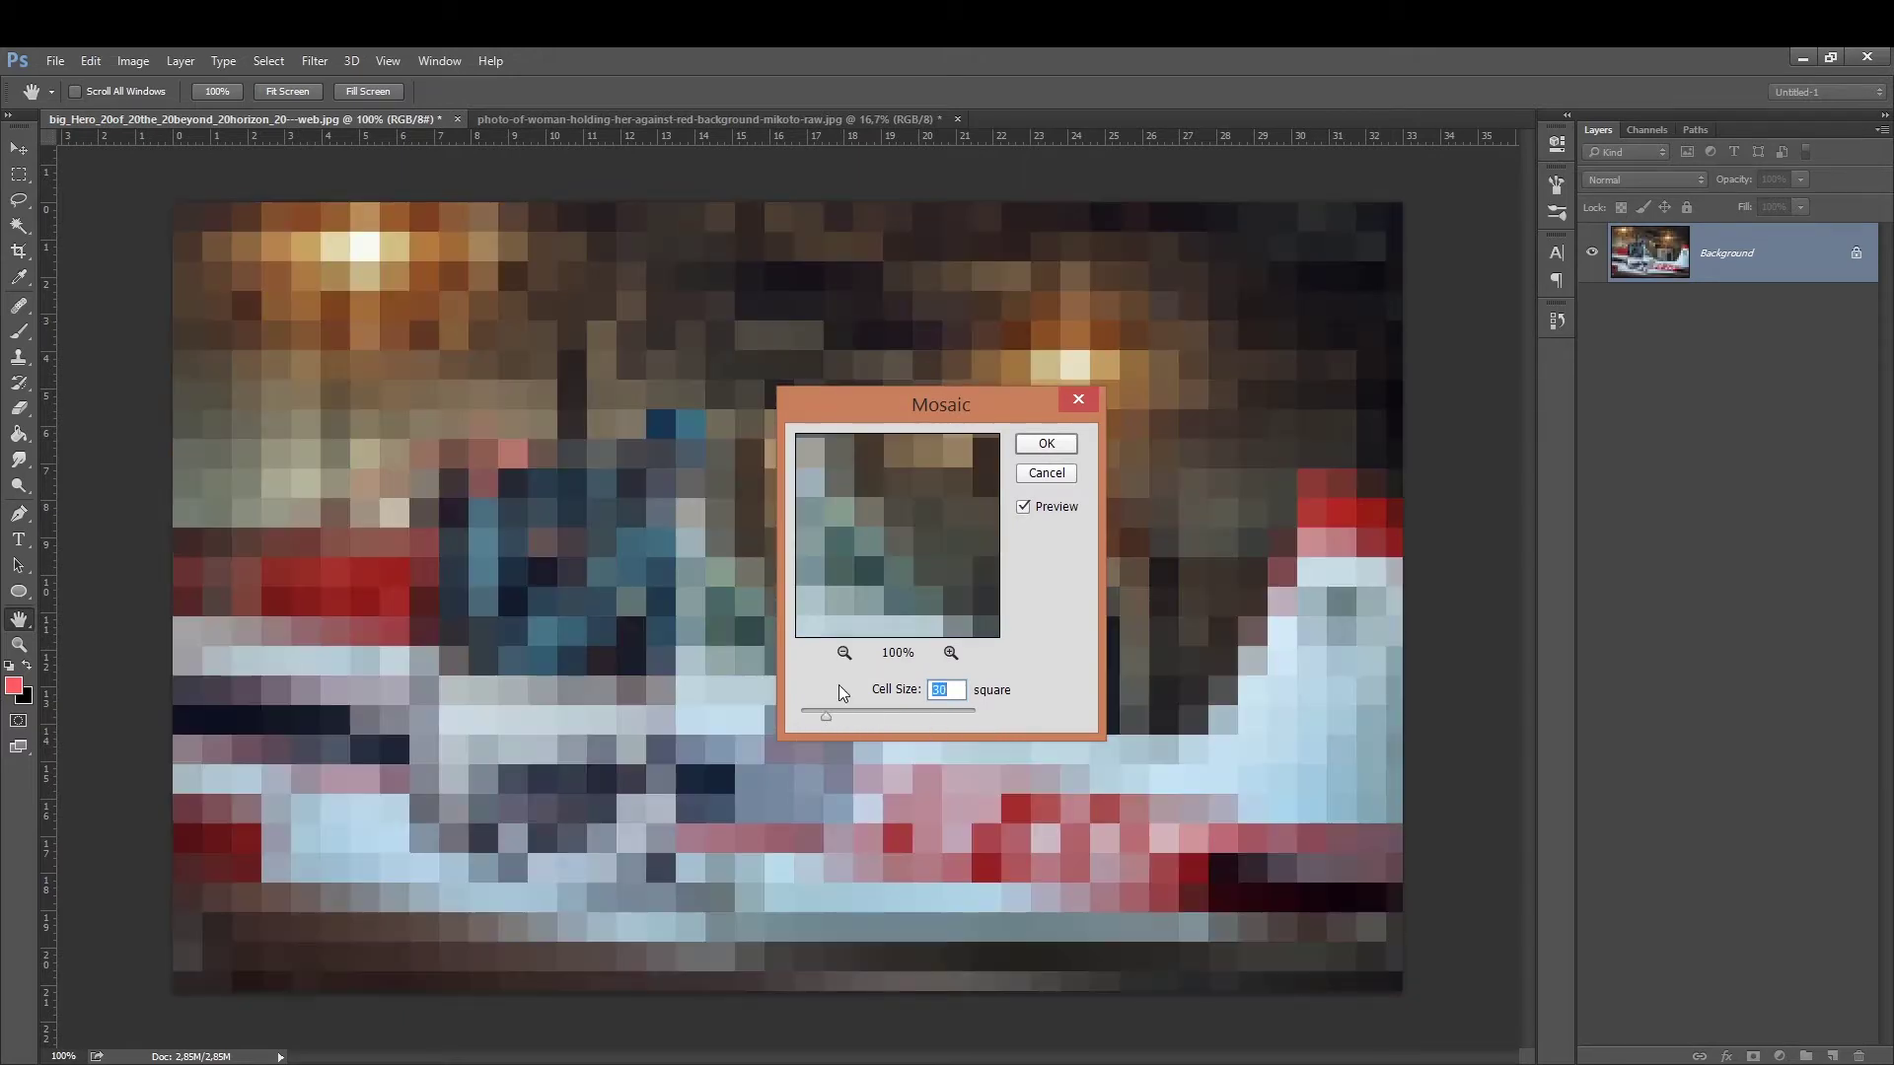
pyautogui.click(1021, 476)
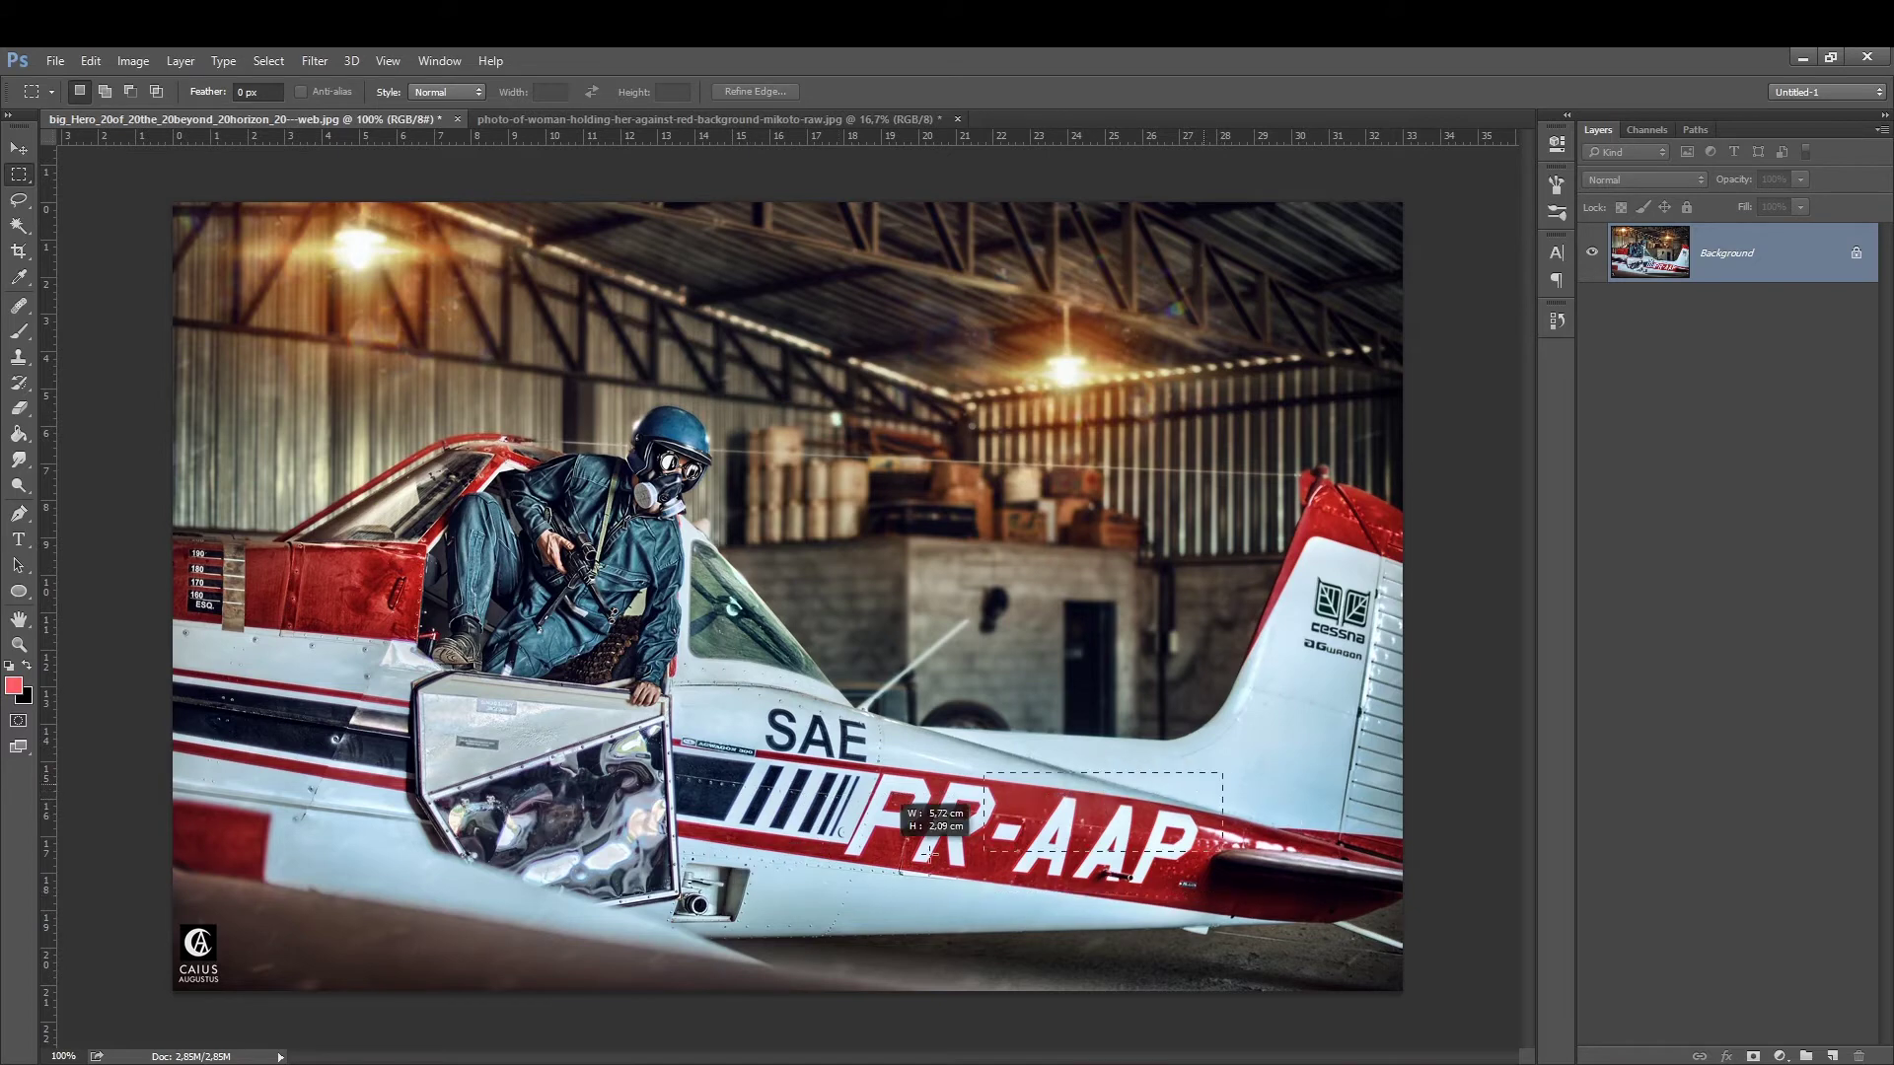
# Mosaic the PR-AAP lettering with cell size 26, deselect, then marquee the pilot's head.
pyautogui.moveTo(819, 904); pyautogui.dragTo(1223, 772)
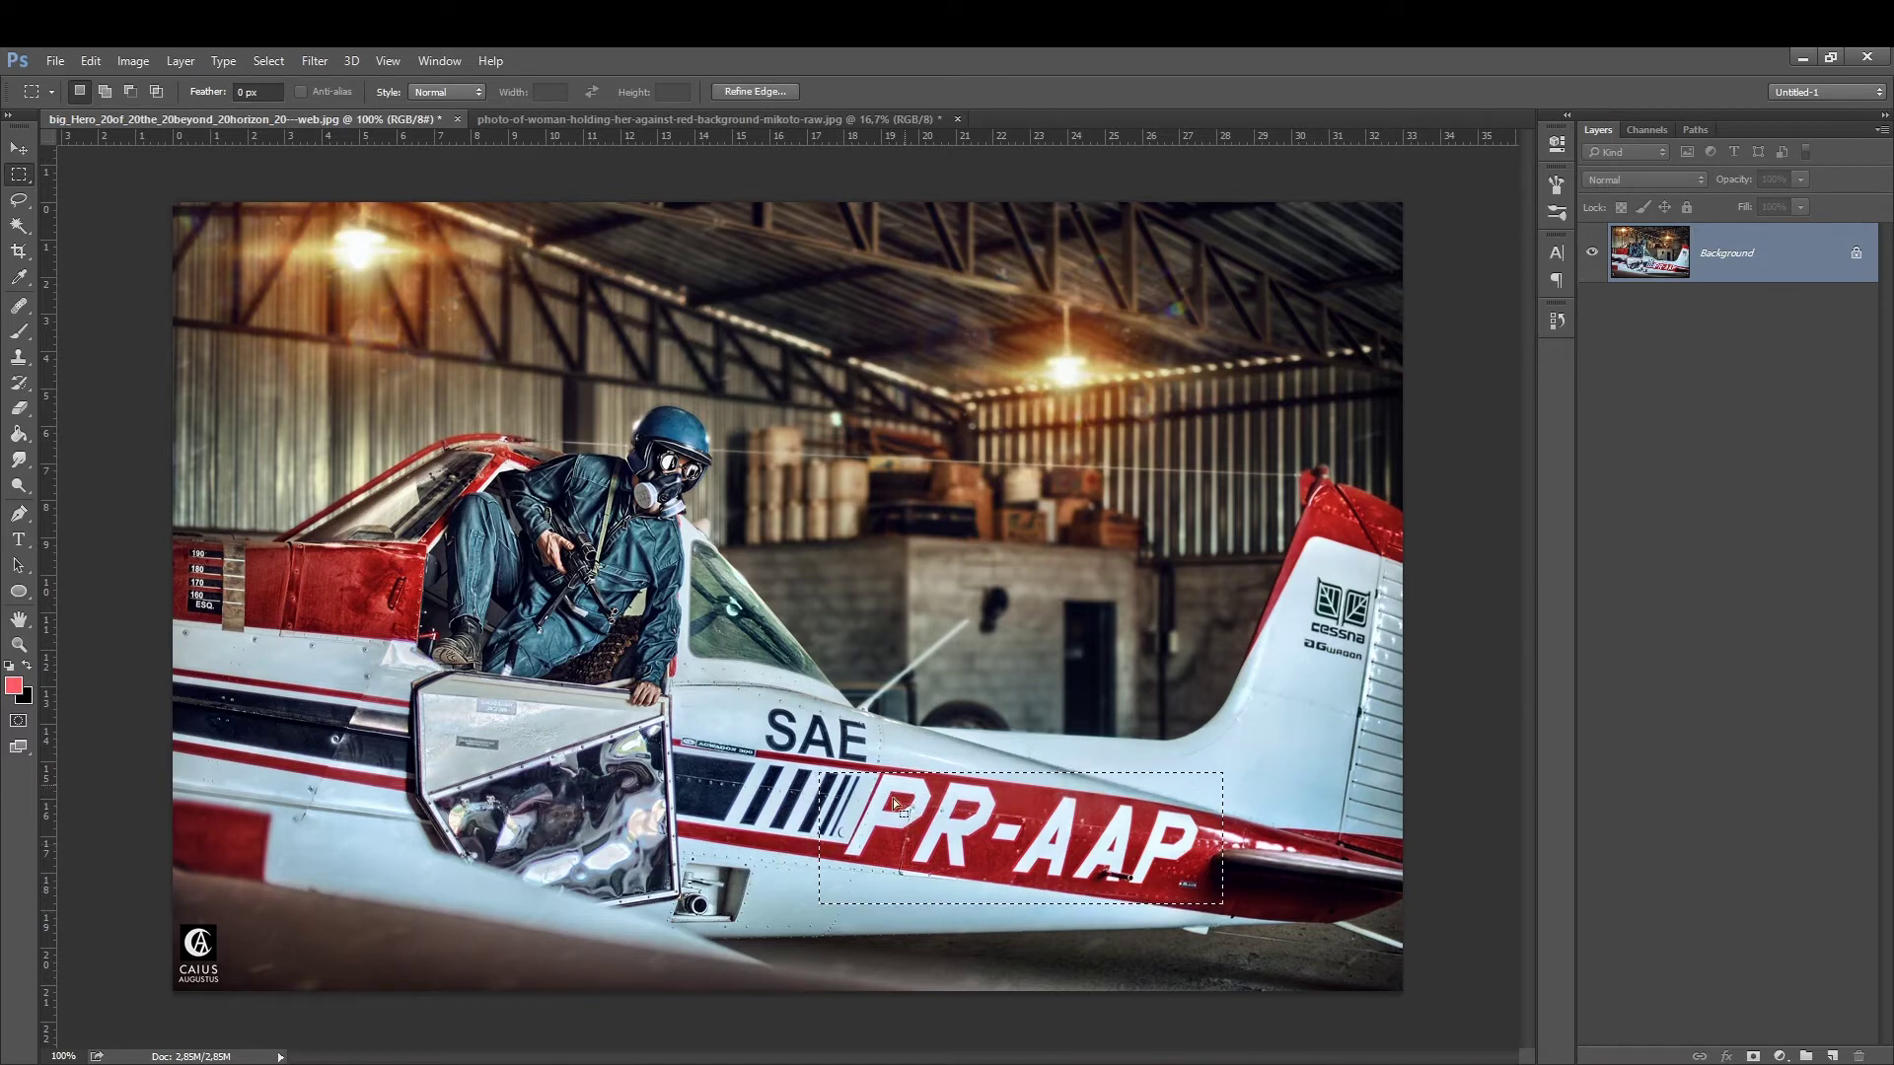
pyautogui.click(313, 61)
pyautogui.moveTo(343, 429)
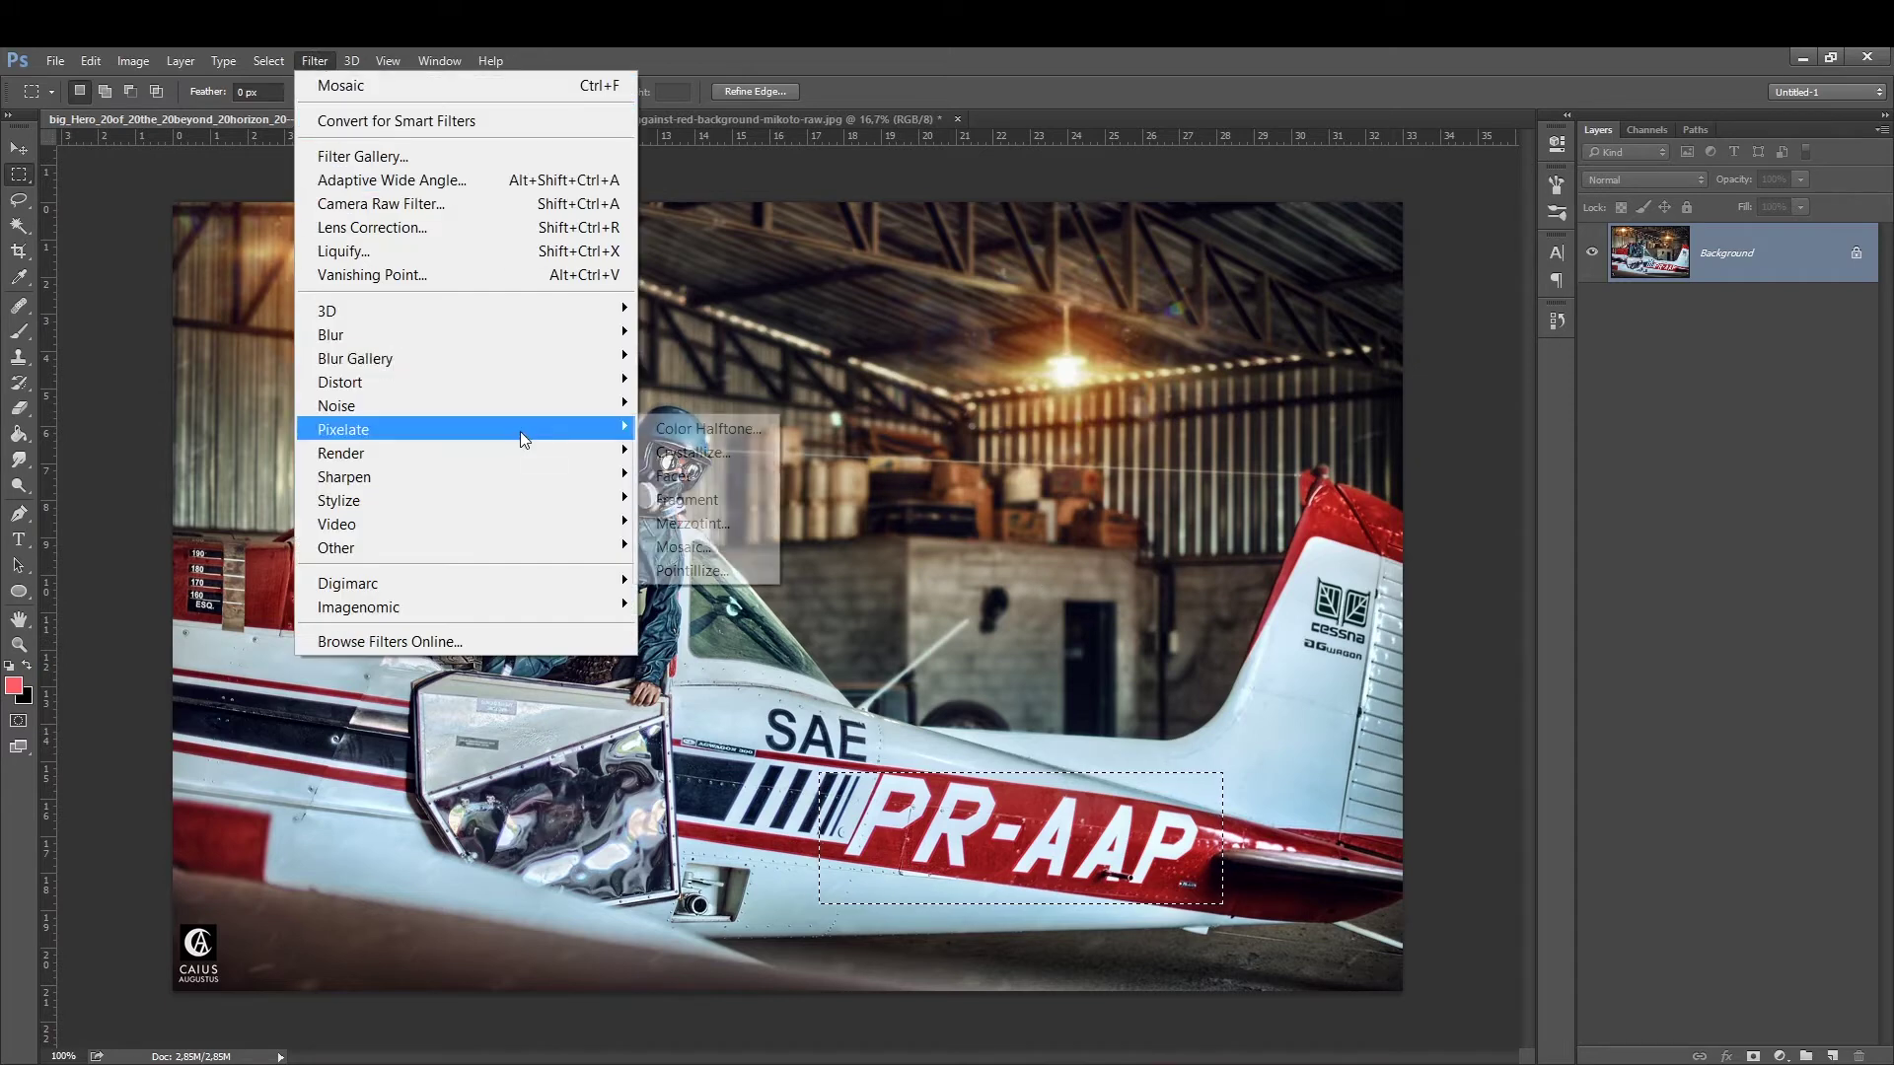
pyautogui.click(683, 547)
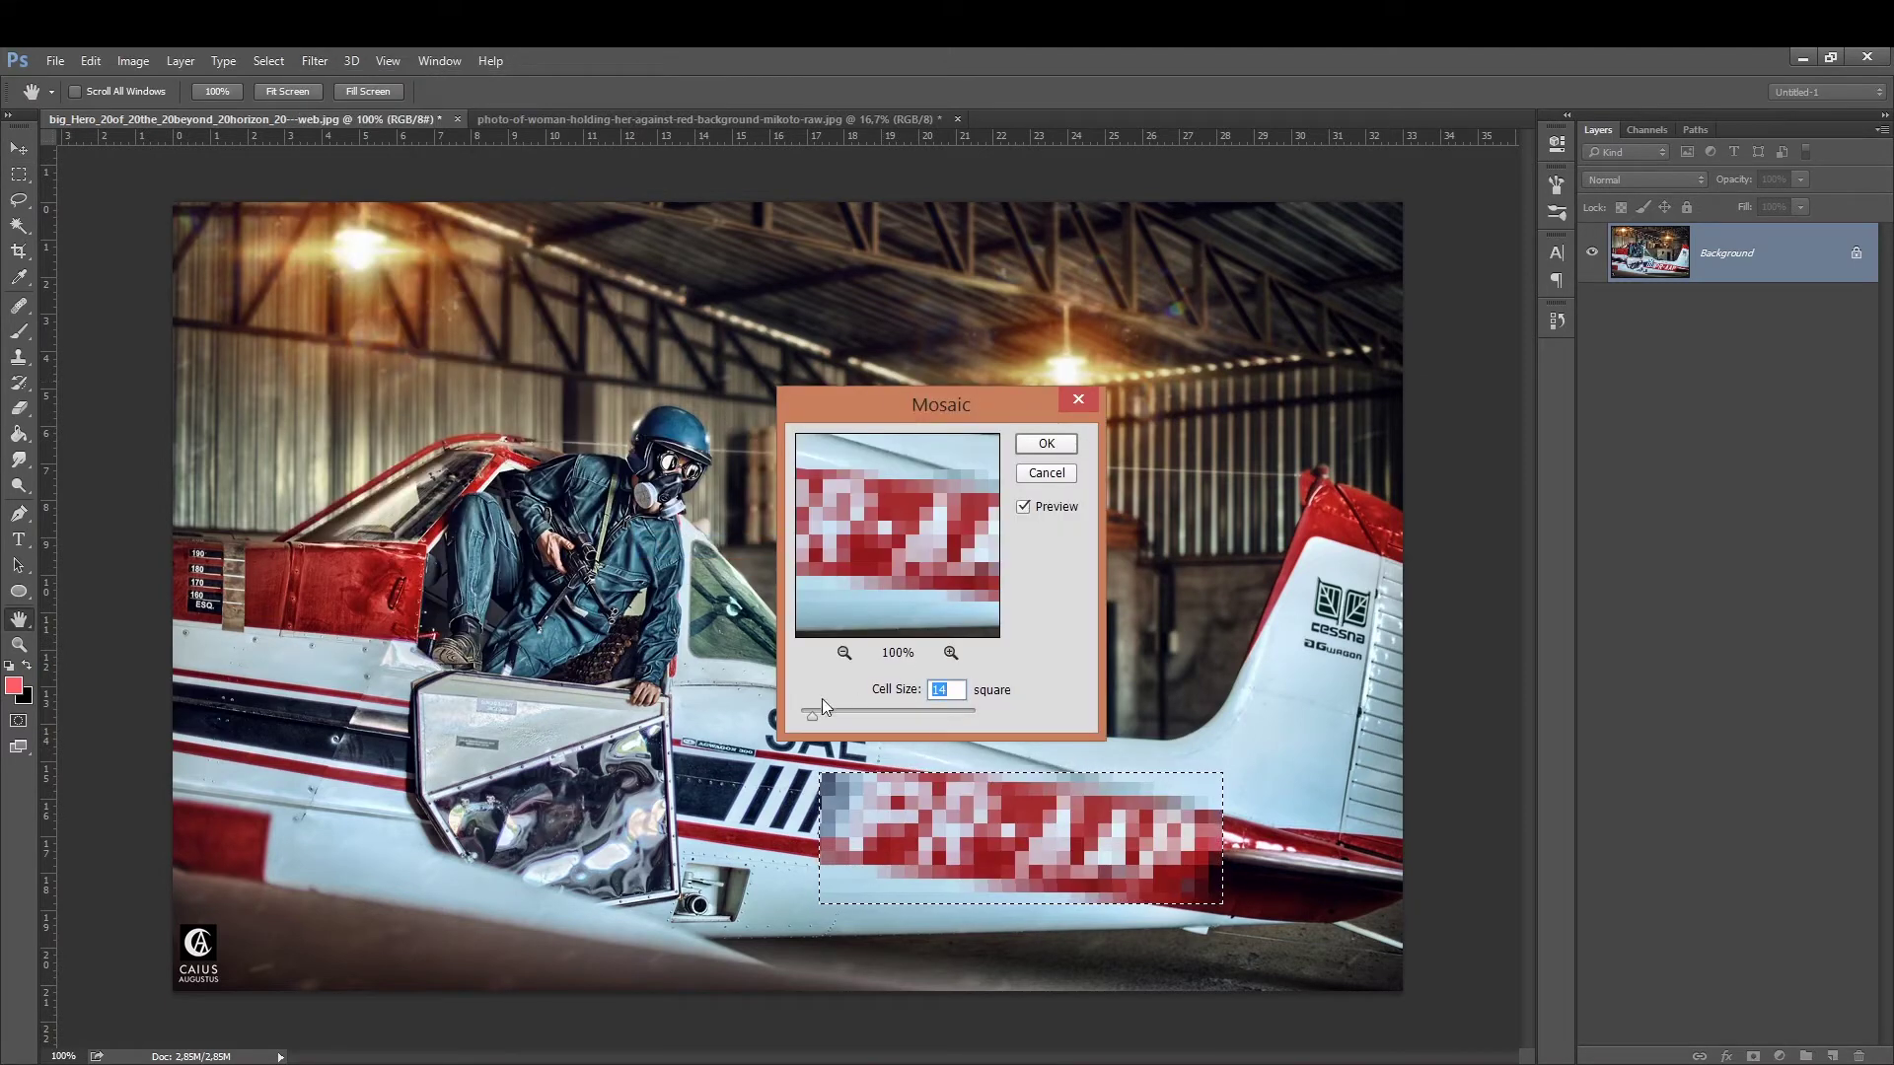
pyautogui.moveTo(814, 712); pyautogui.dragTo(814, 715)
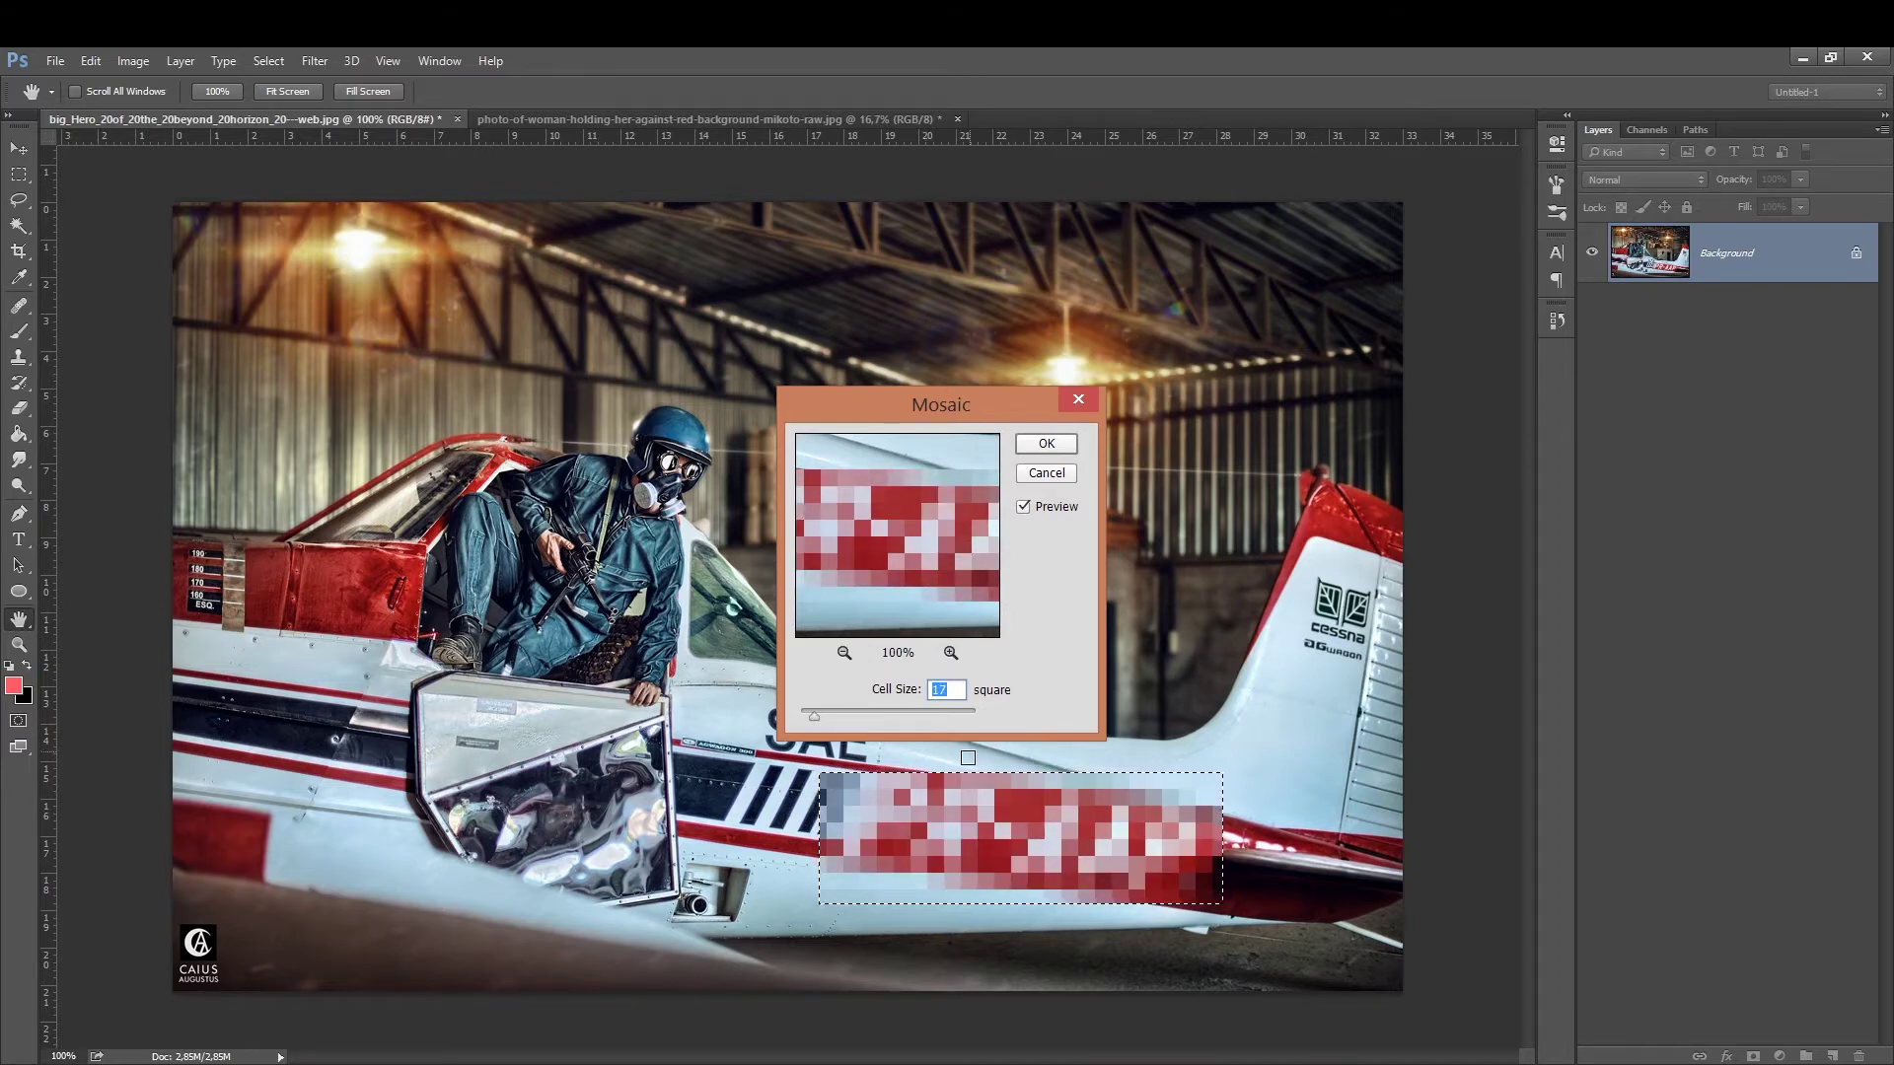
pyautogui.click(1036, 445)
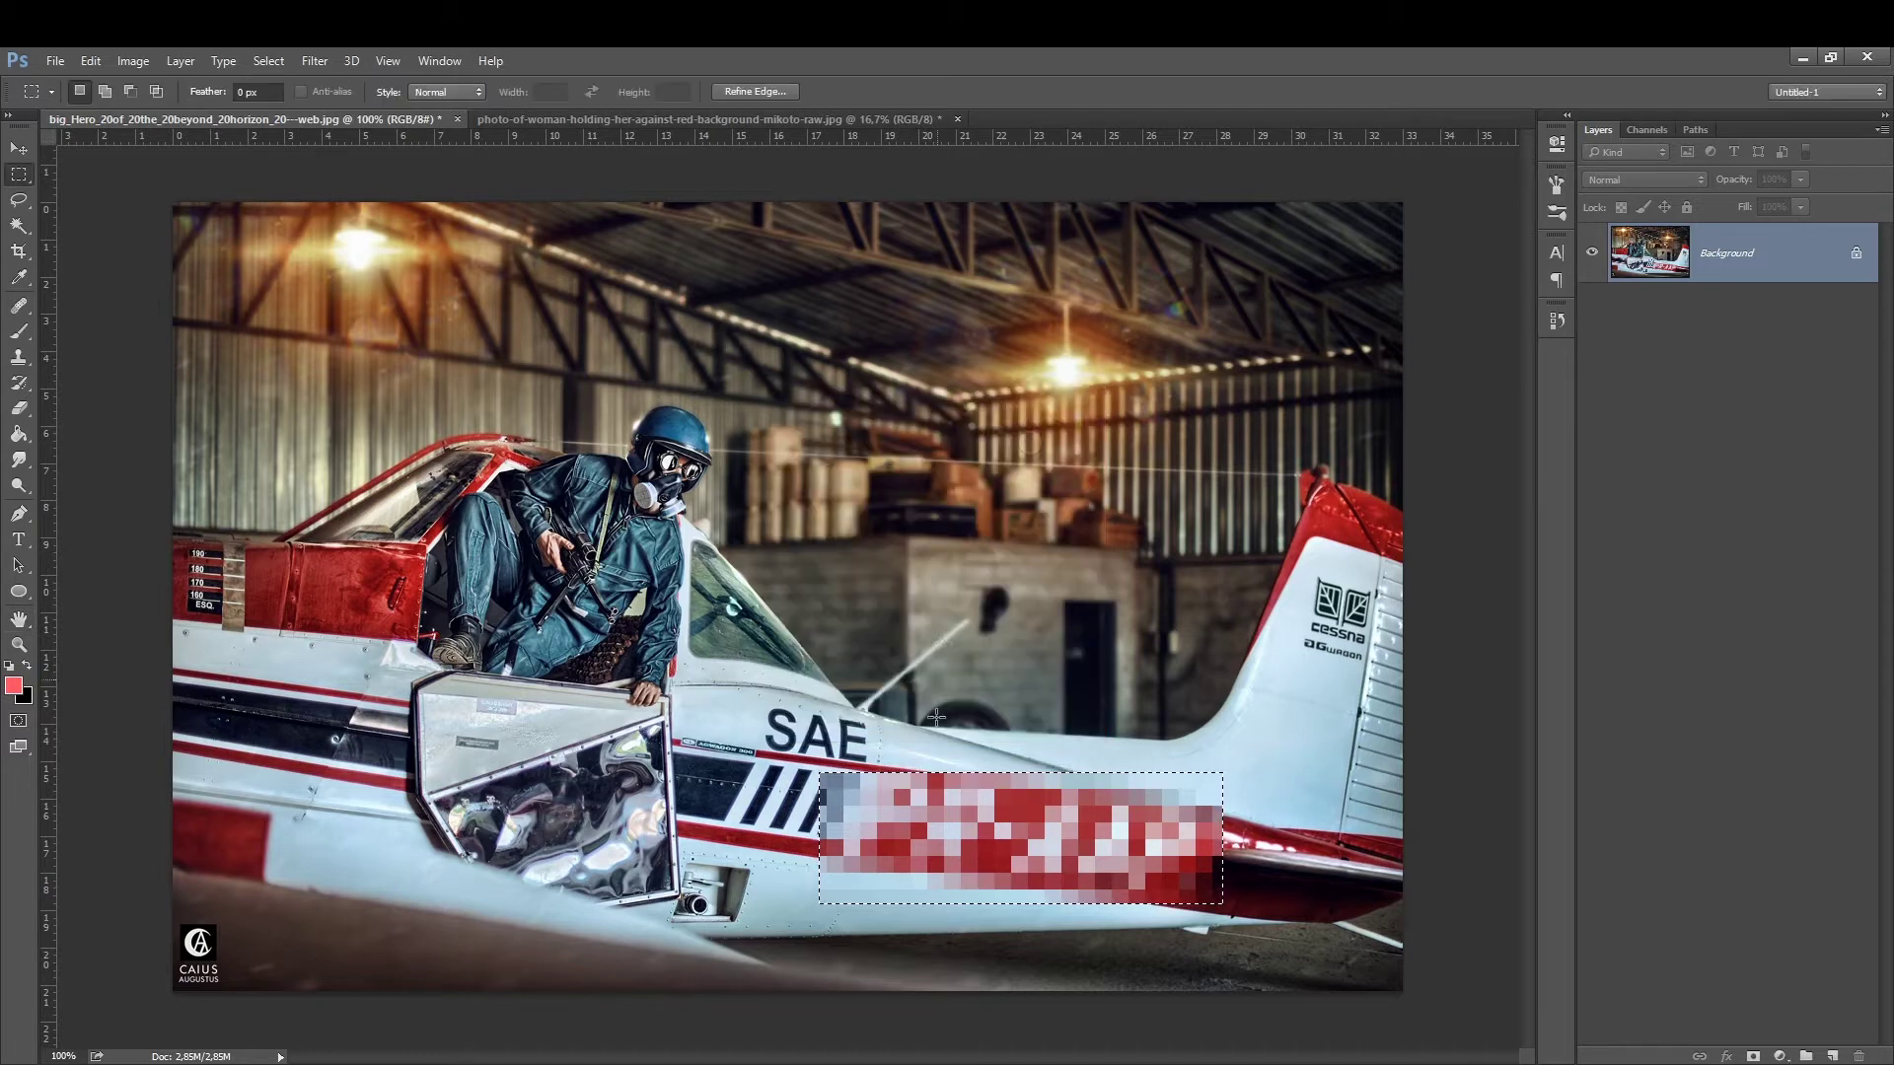
pyautogui.hotkey('ctrl', 'd')
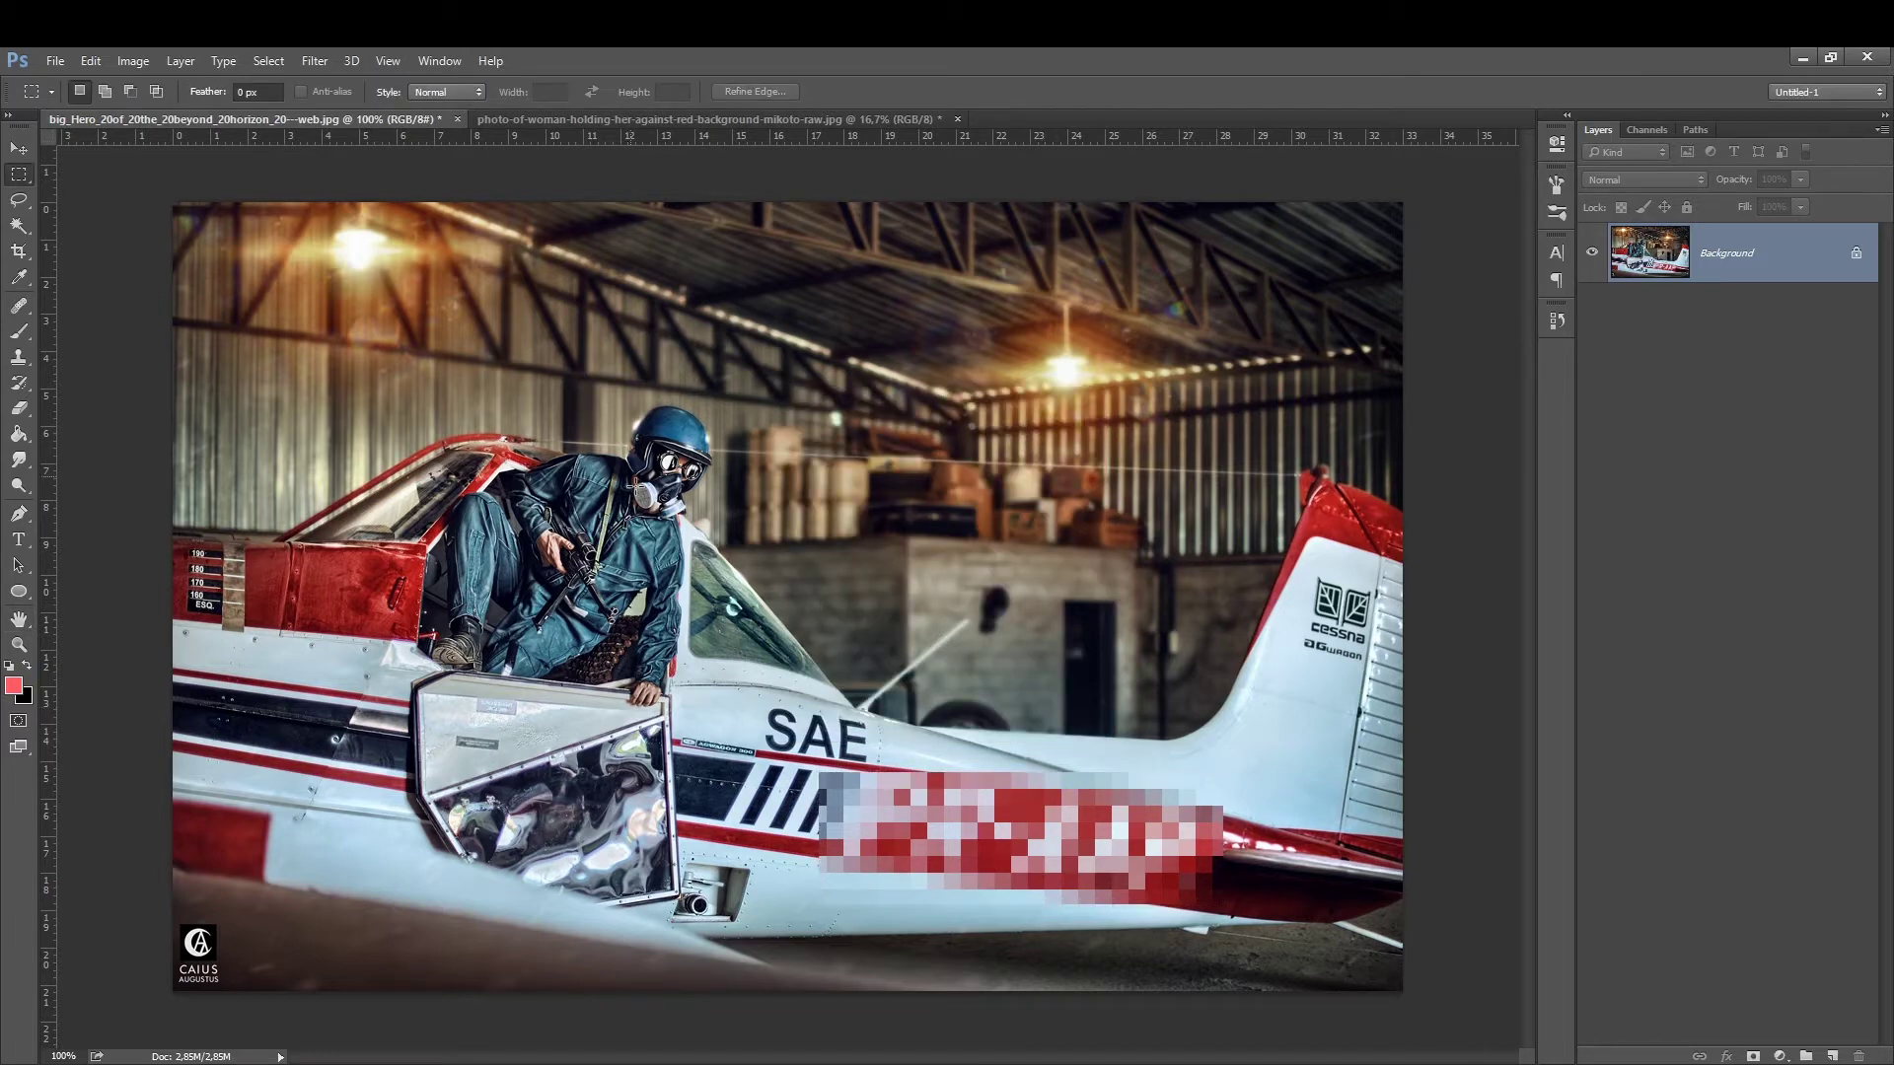
pyautogui.moveTo(705, 432); pyautogui.dragTo(625, 520)
# Try a coarser Mosaic on the pilot's head, then cancel it.
pyautogui.click(314, 61)
pyautogui.moveTo(464, 429)
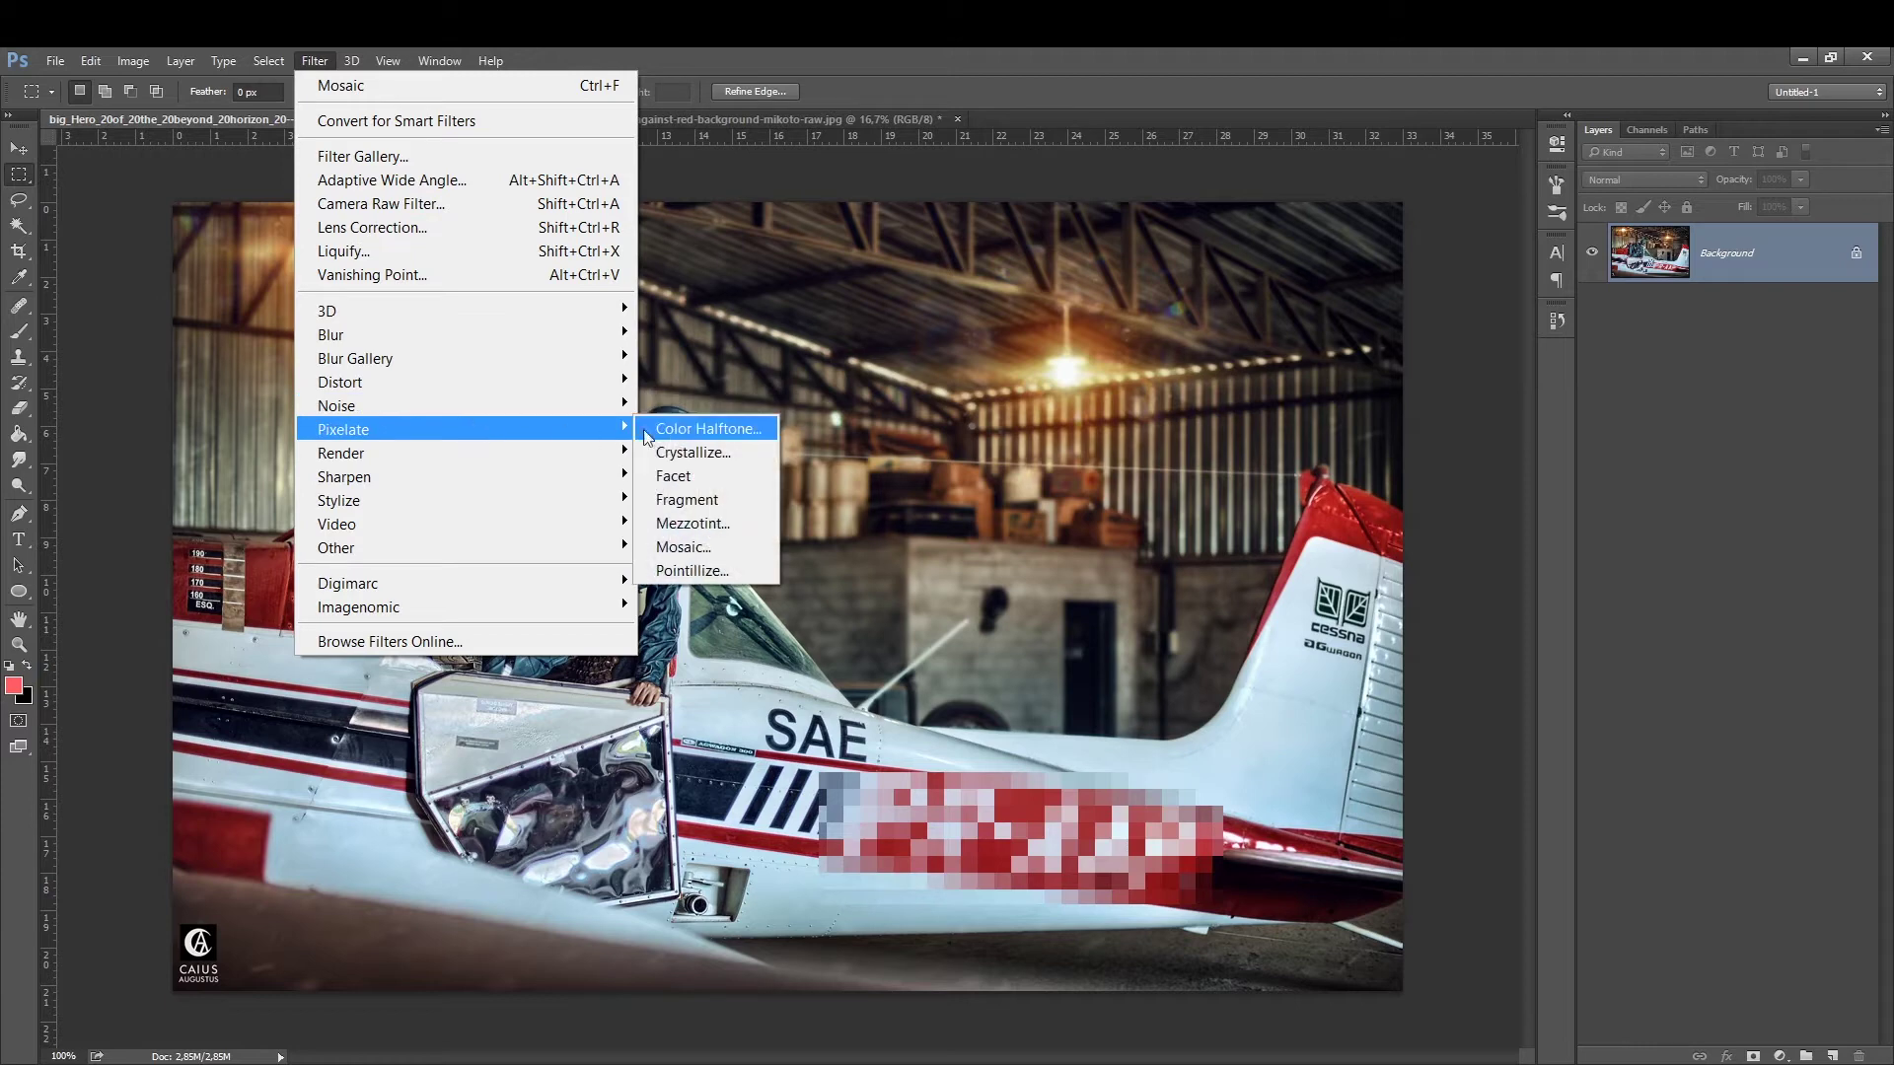
pyautogui.click(690, 548)
pyautogui.moveTo(814, 716); pyautogui.dragTo(810, 716)
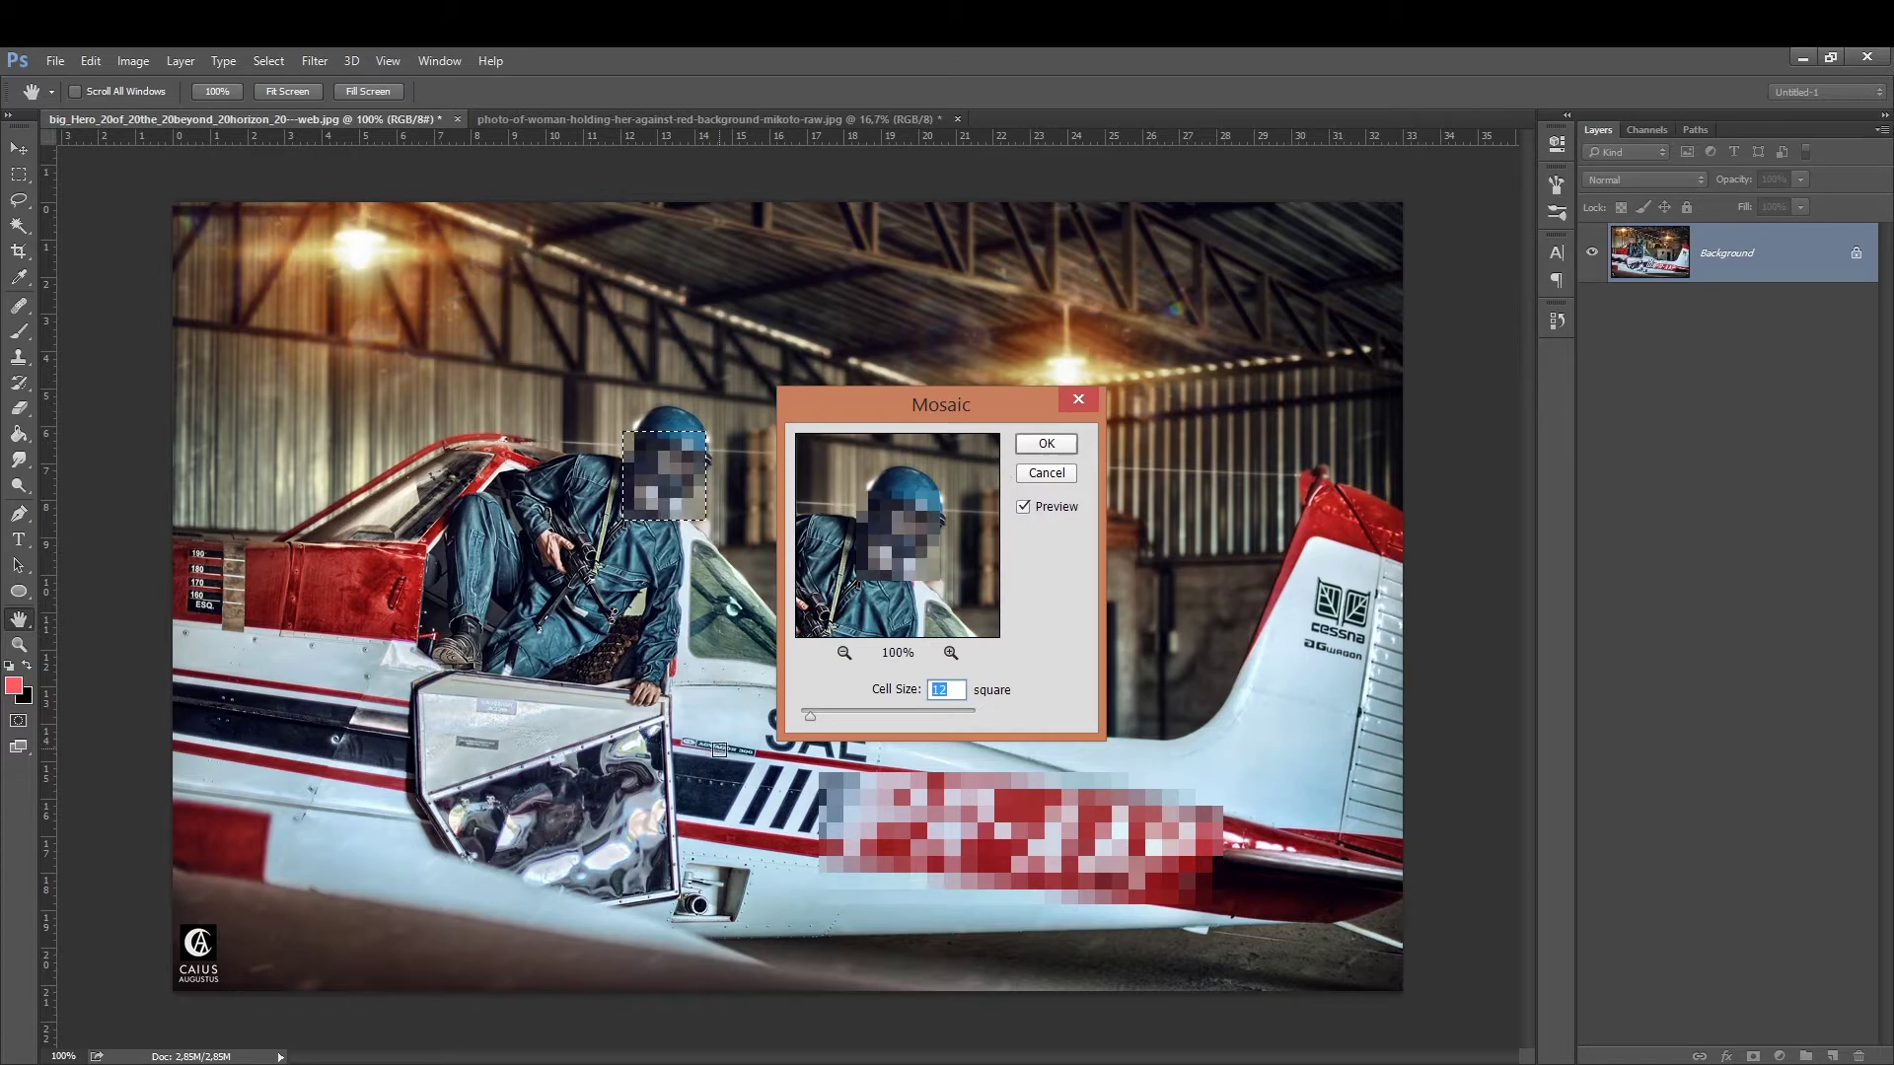
pyautogui.click(1036, 477)
# Undo the lettering mosaic, deselect, and switch to the woman photo.
pyautogui.hotkey('ctrl', 'alt', 'z')
pyautogui.hotkey('ctrl', 'alt', 'z')
pyautogui.click(1008, 490)
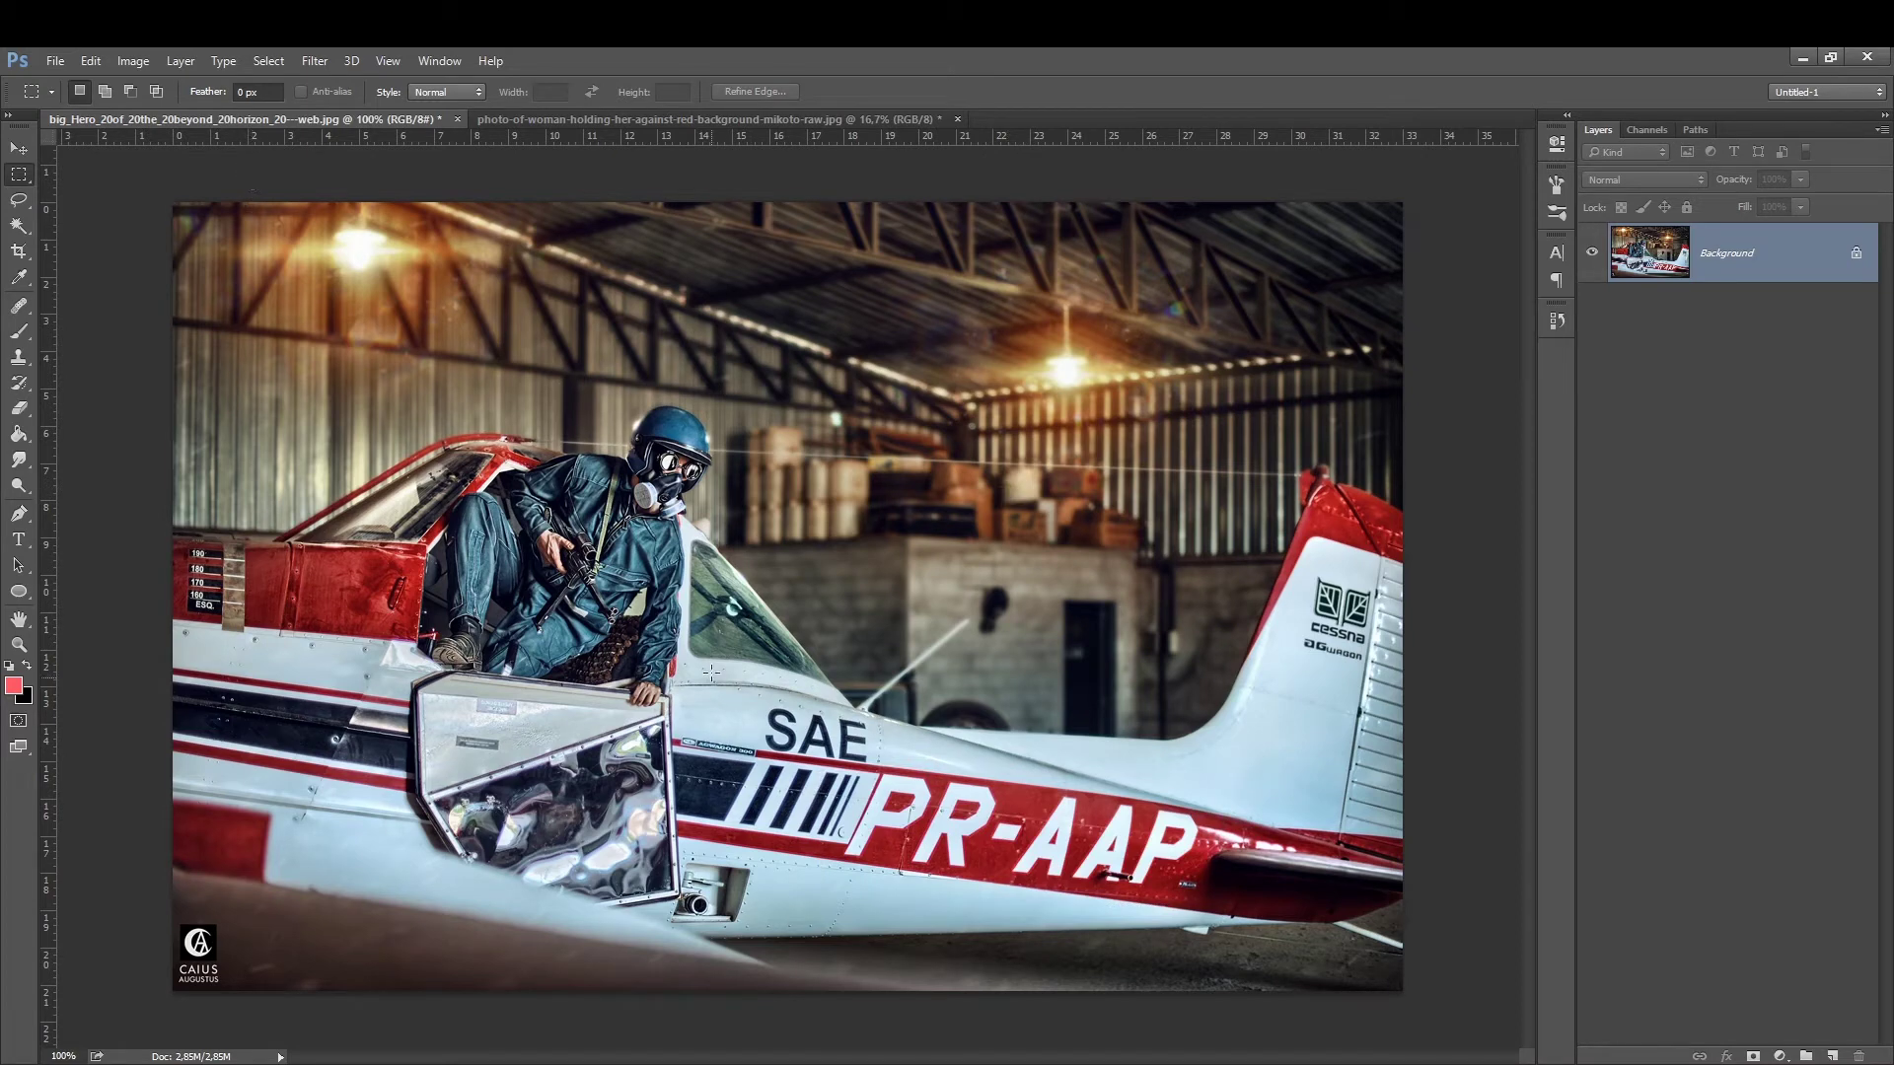
pyautogui.click(521, 121)
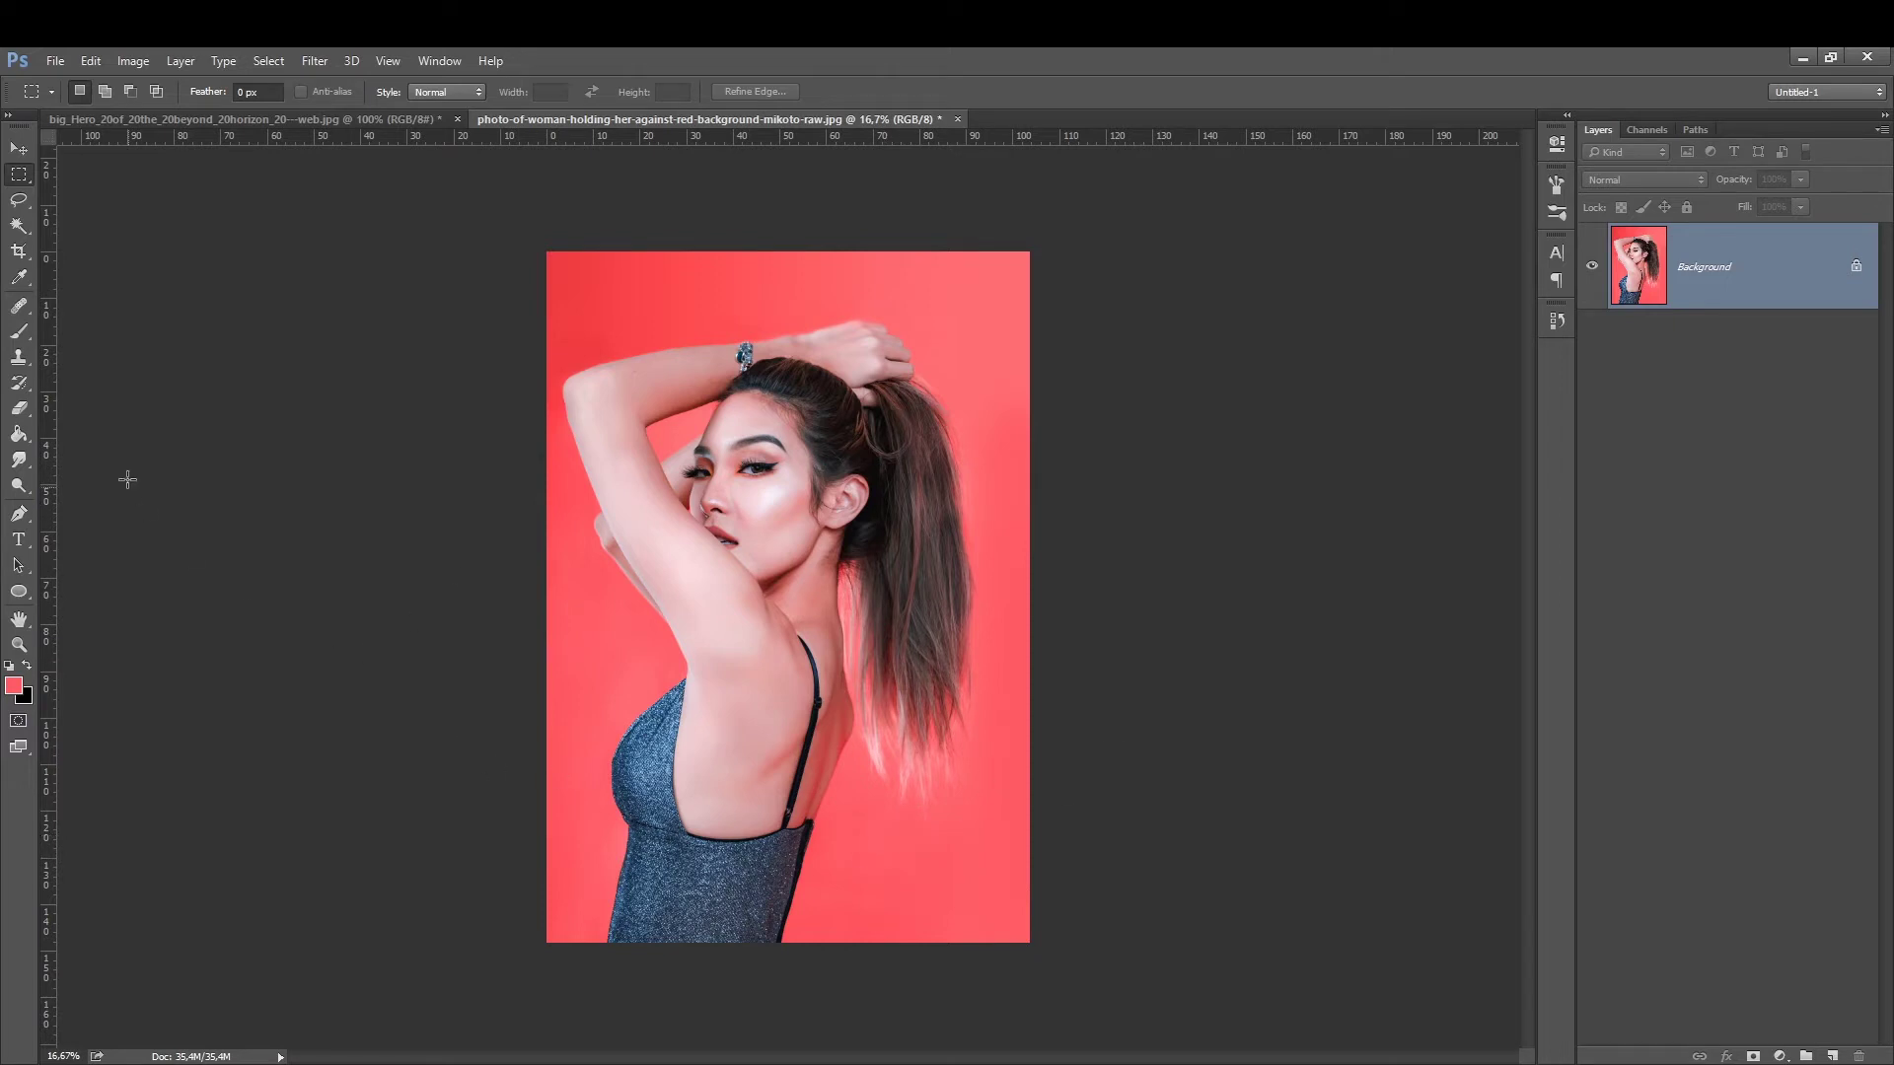
# Quick-select the woman's arm, face, back and dress, and copy her to Layer 1.
pyautogui.click(19, 226)
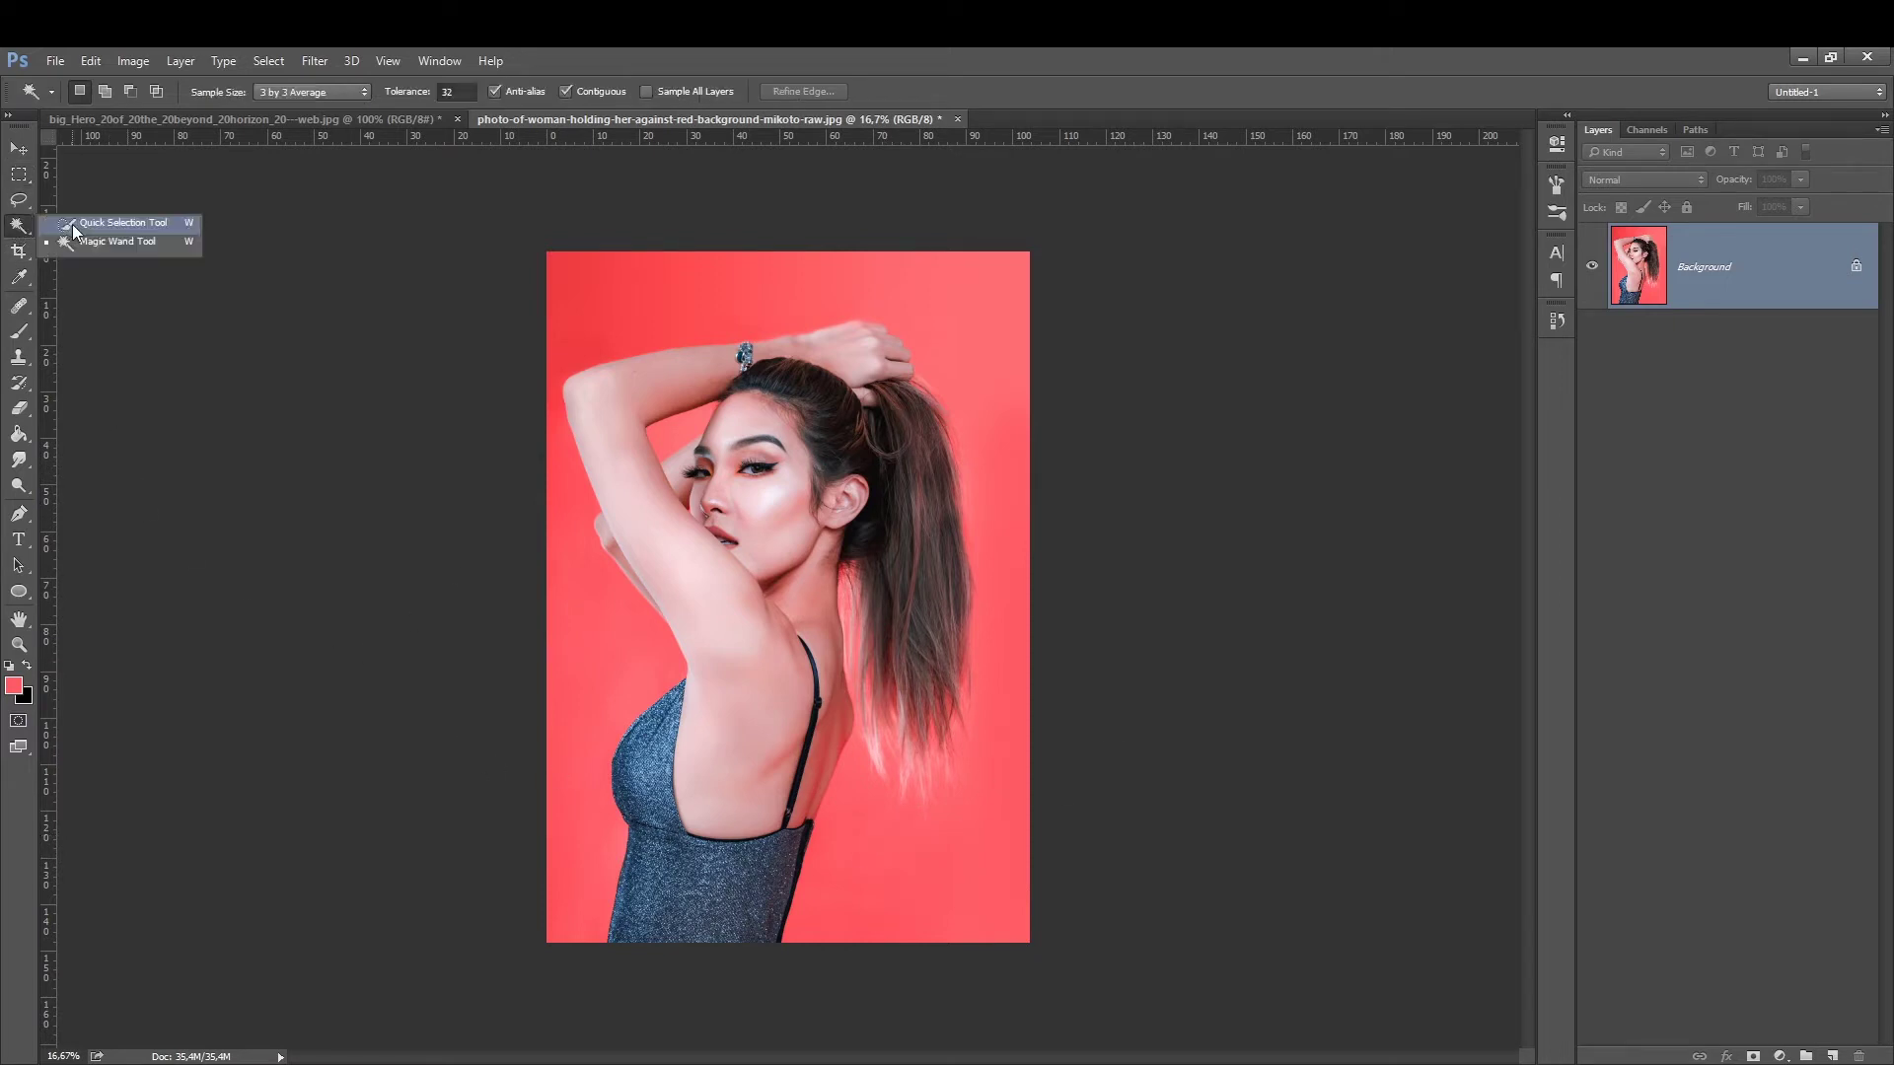
pyautogui.click(73, 223)
pyautogui.moveTo(878, 363); pyautogui.dragTo(622, 398)
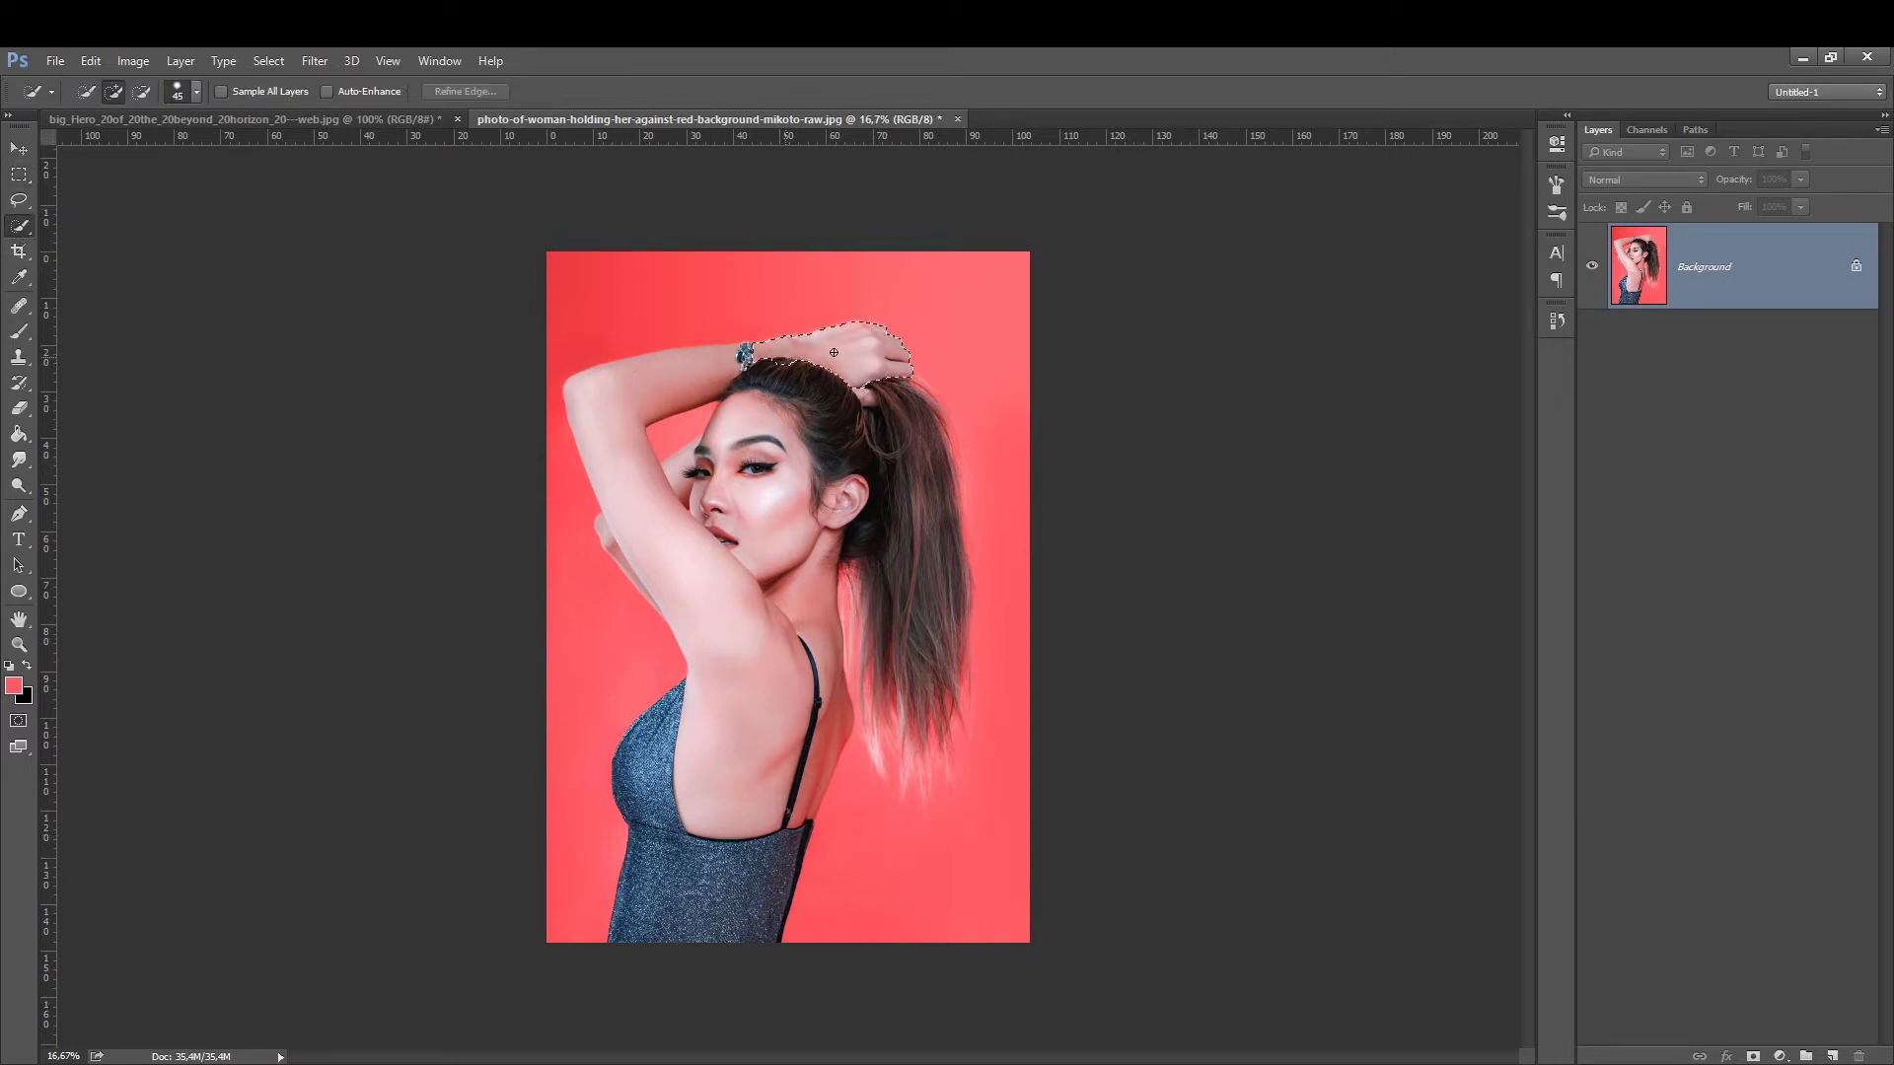
pyautogui.moveTo(647, 513)
pyautogui.mouseDown()
pyautogui.moveTo(634, 531)
pyautogui.moveTo(927, 421)
pyautogui.moveTo(857, 647)
pyautogui.moveTo(893, 761)
pyautogui.moveTo(937, 750)
pyautogui.moveTo(955, 695)
pyautogui.mouseUp()
pyautogui.moveTo(757, 733)
pyautogui.mouseDown()
pyautogui.moveTo(799, 809)
pyautogui.moveTo(776, 885)
pyautogui.moveTo(730, 952)
pyautogui.moveTo(638, 954)
pyautogui.mouseUp()
pyautogui.hotkey('ctrl', 'j')
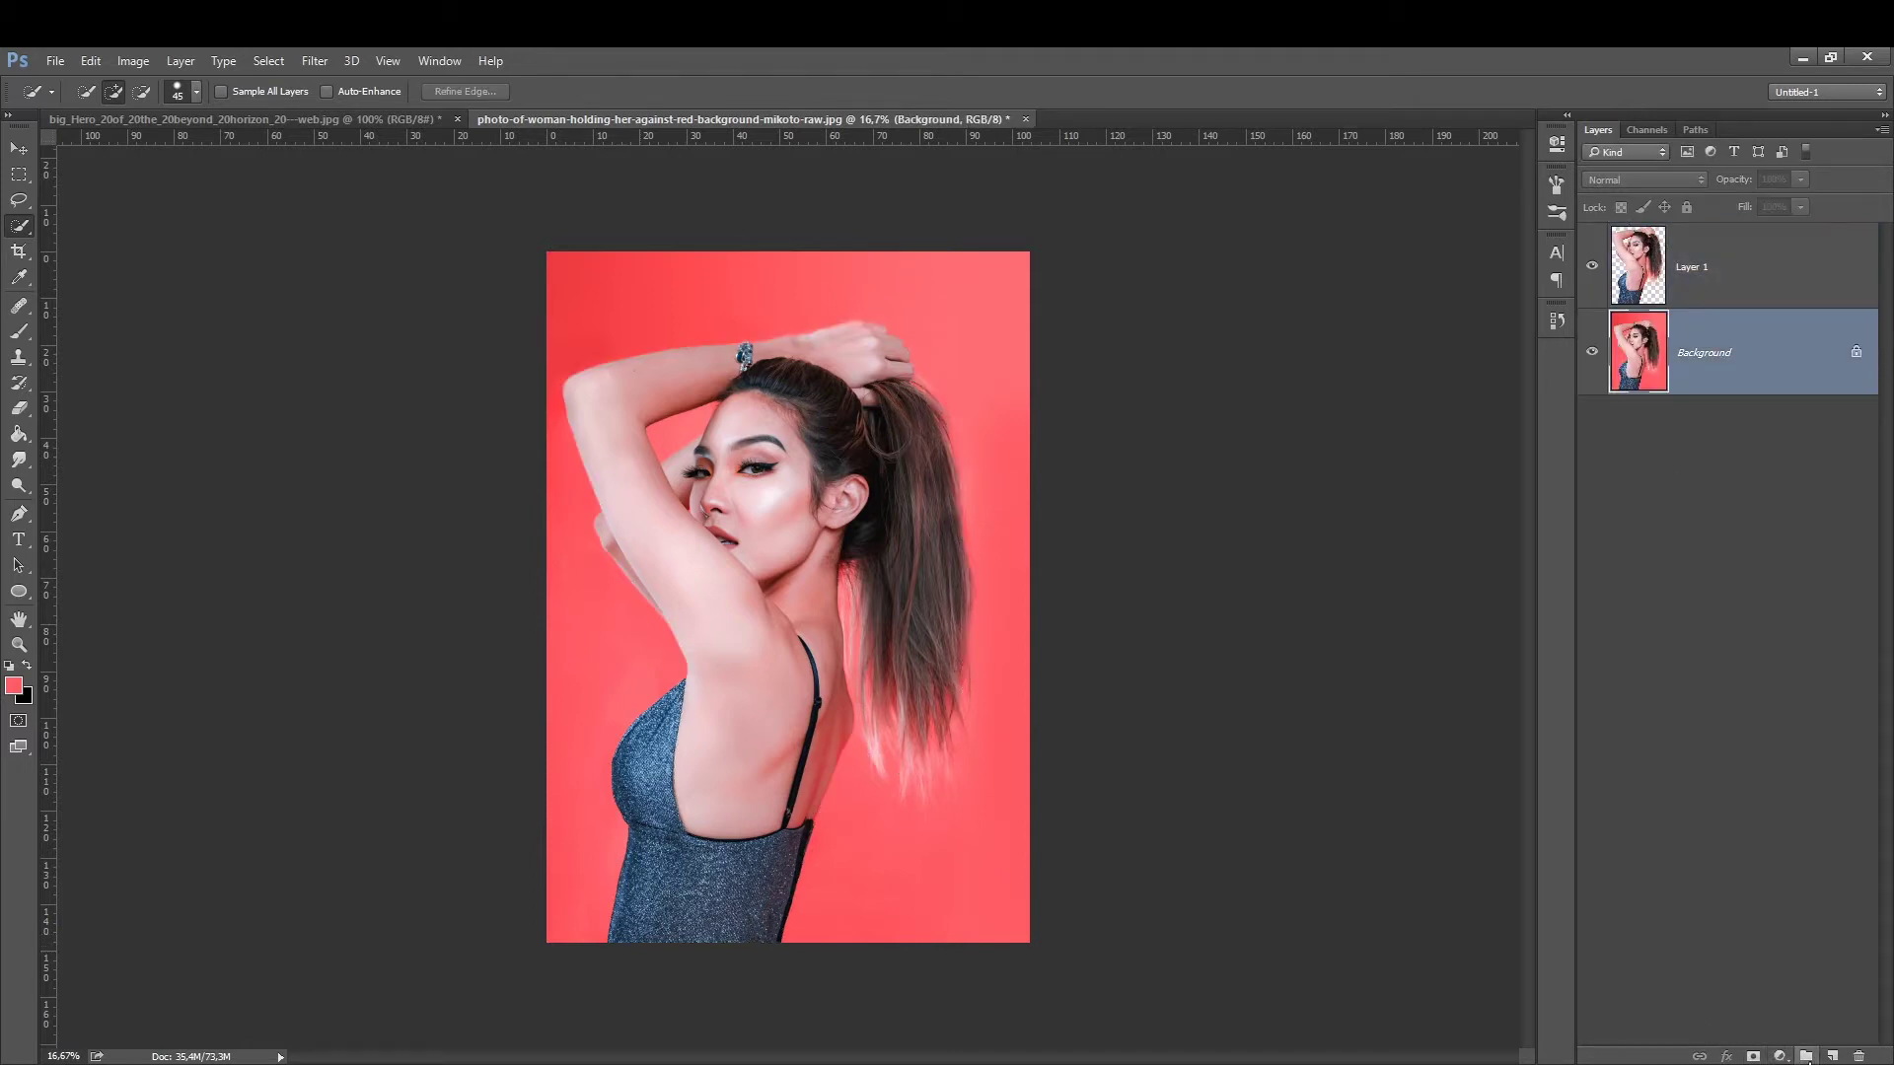
# Add a new Layer 2 below the woman and fill it with solid red.
pyautogui.click(1831, 1057)
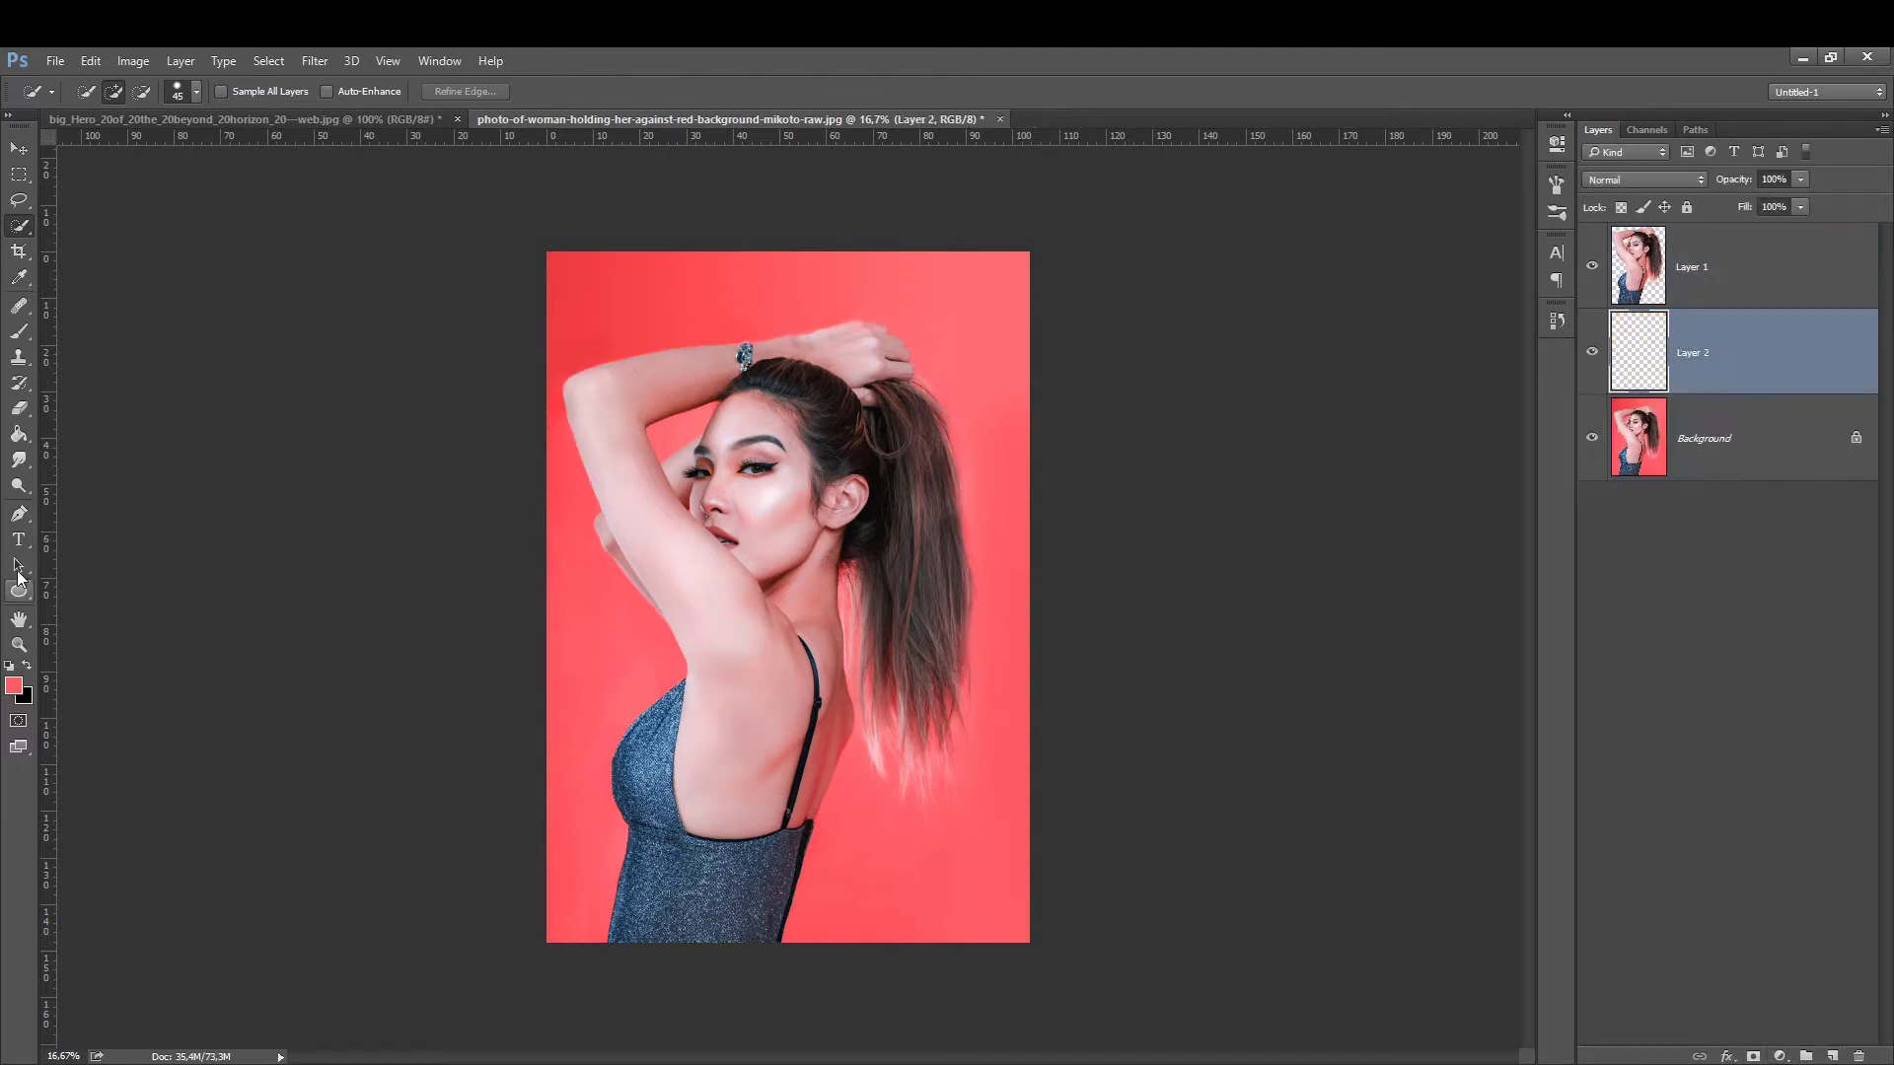
pyautogui.click(19, 437)
pyautogui.hotkey('alt', '[')
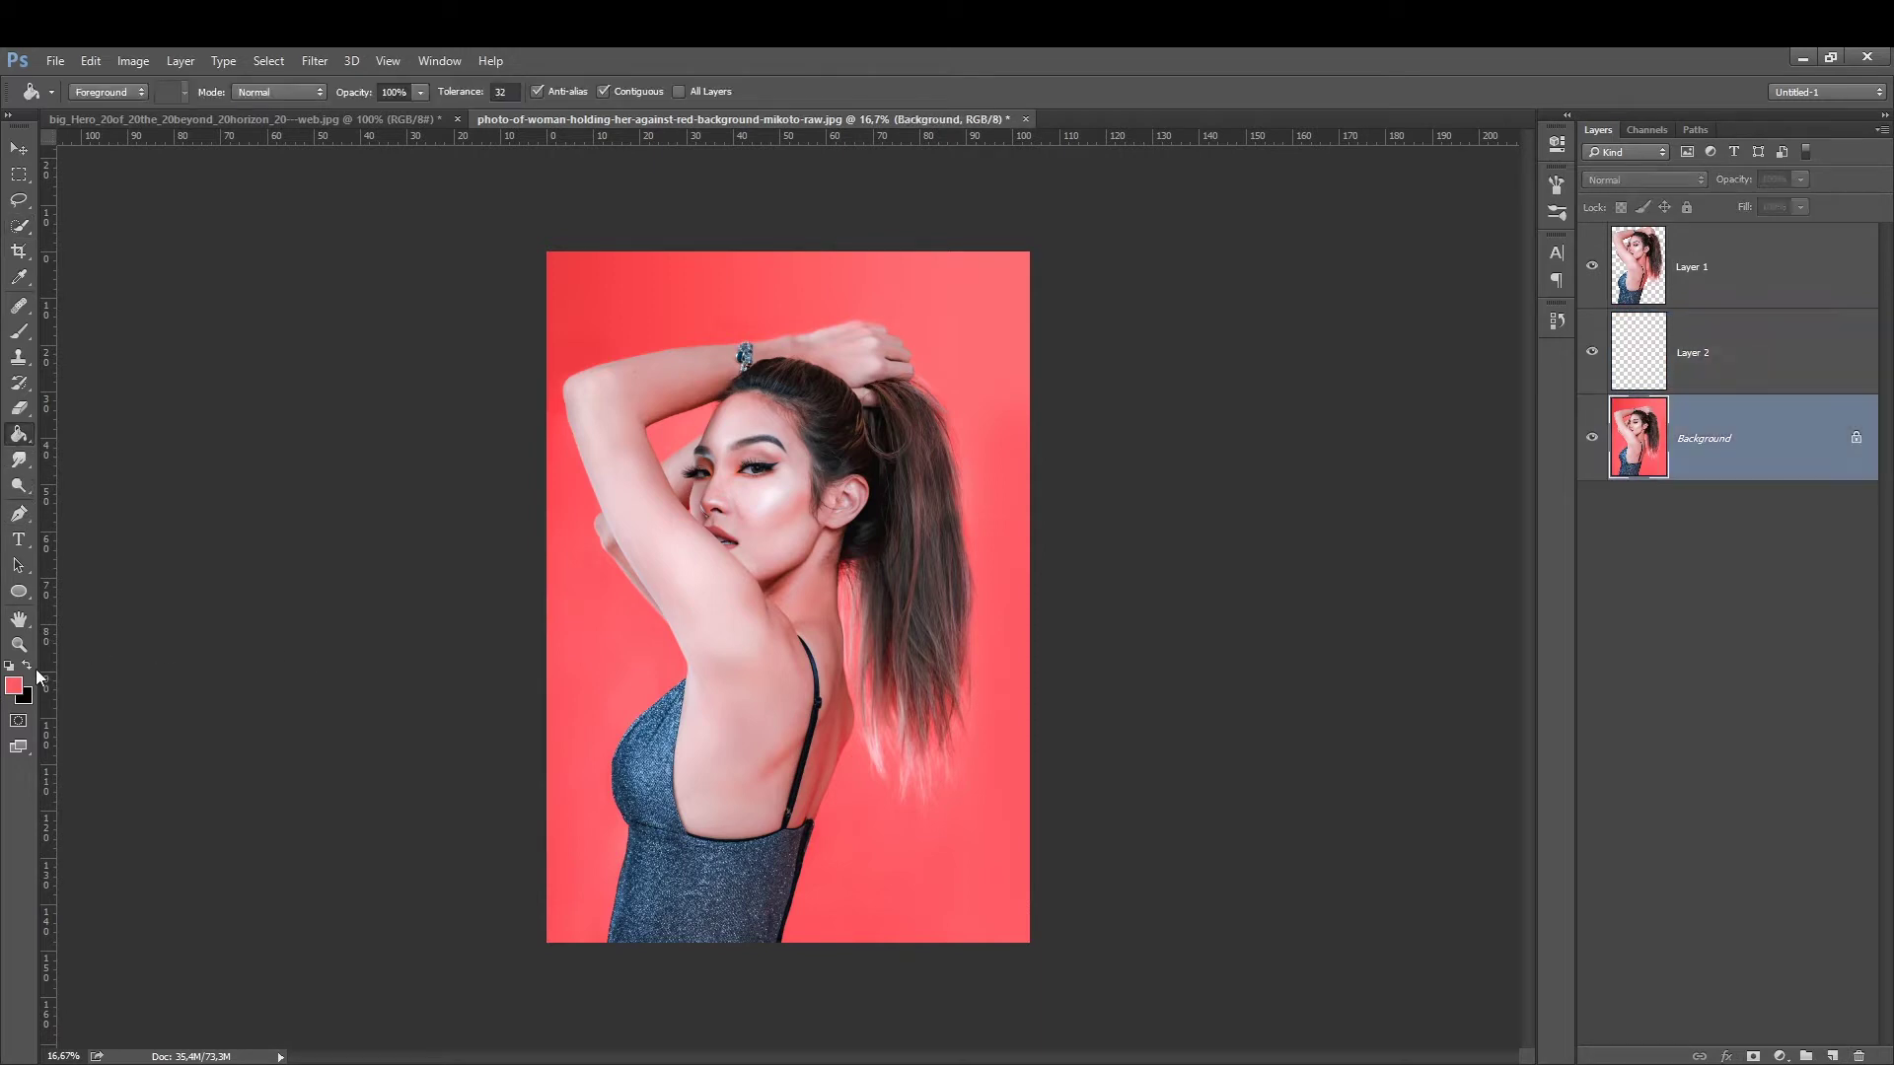
pyautogui.click(14, 689)
pyautogui.press('Return')
pyautogui.hotkey('alt', ']')
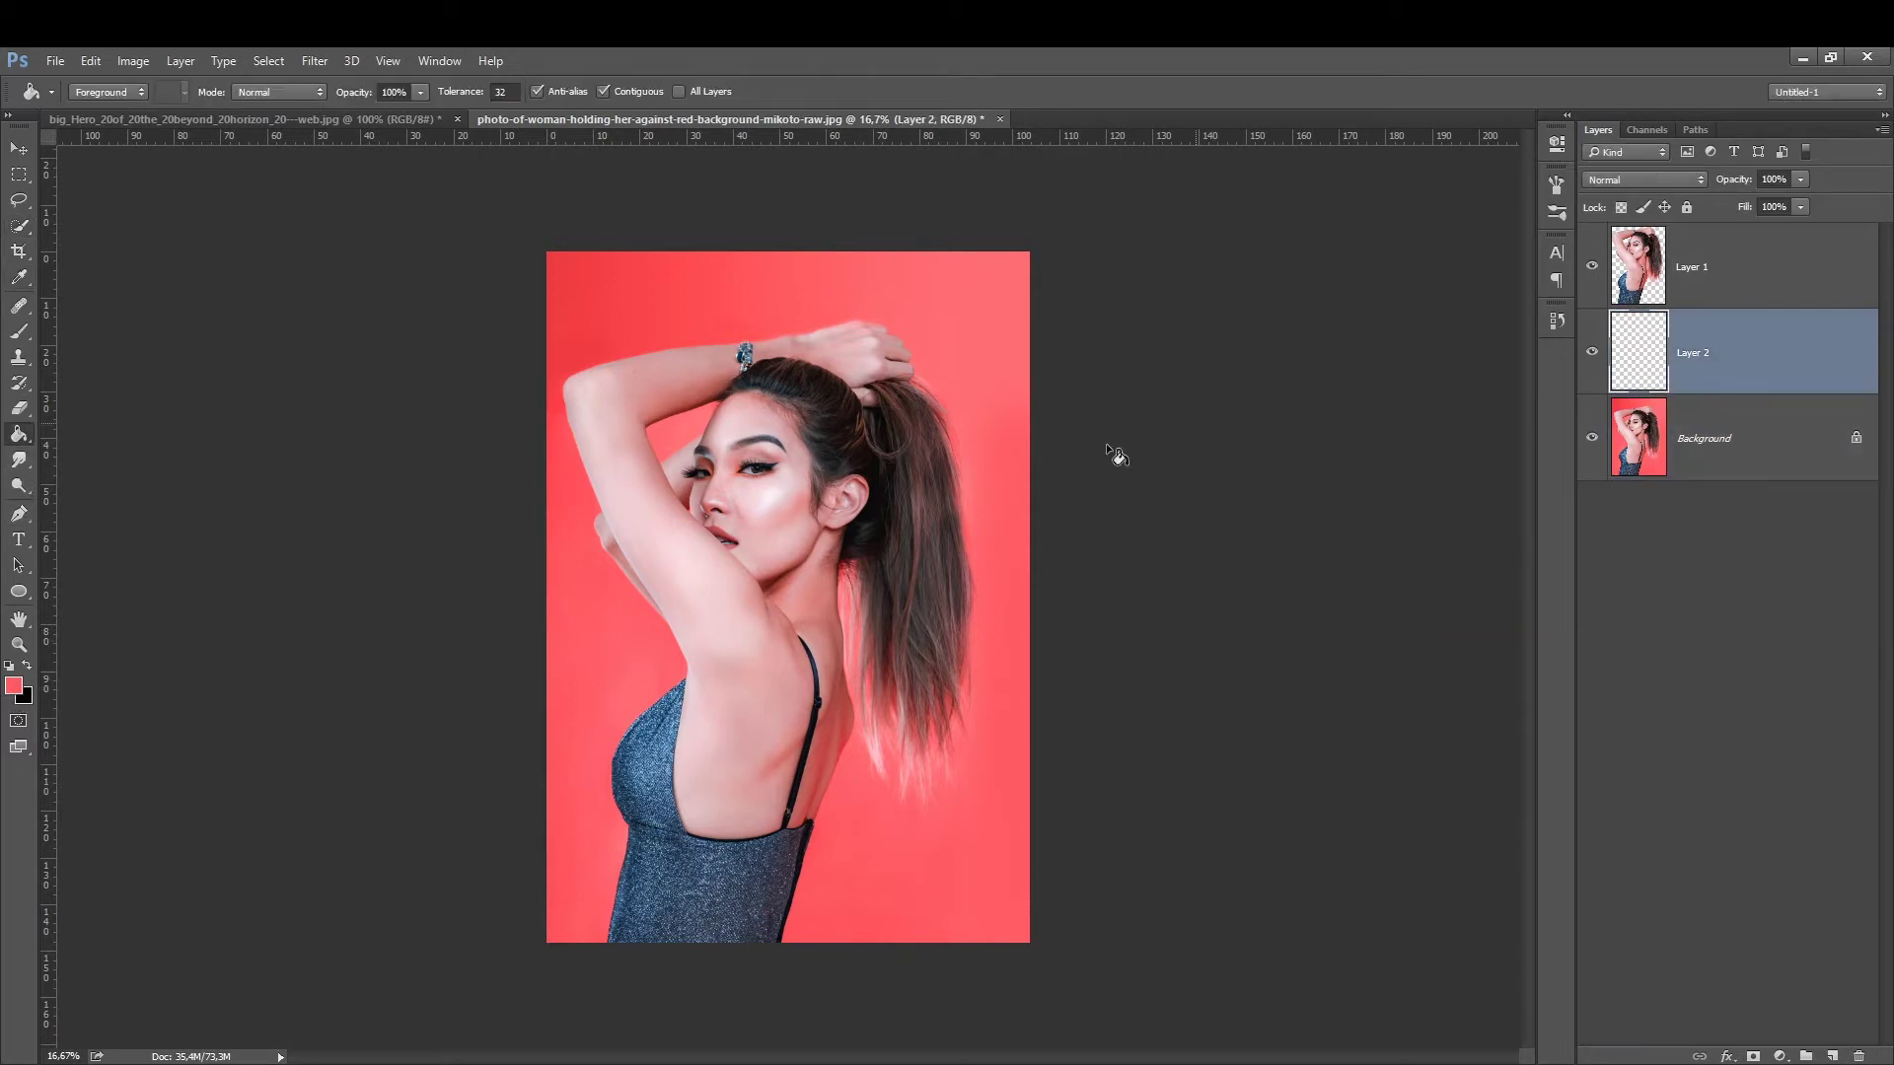
pyautogui.click(583, 592)
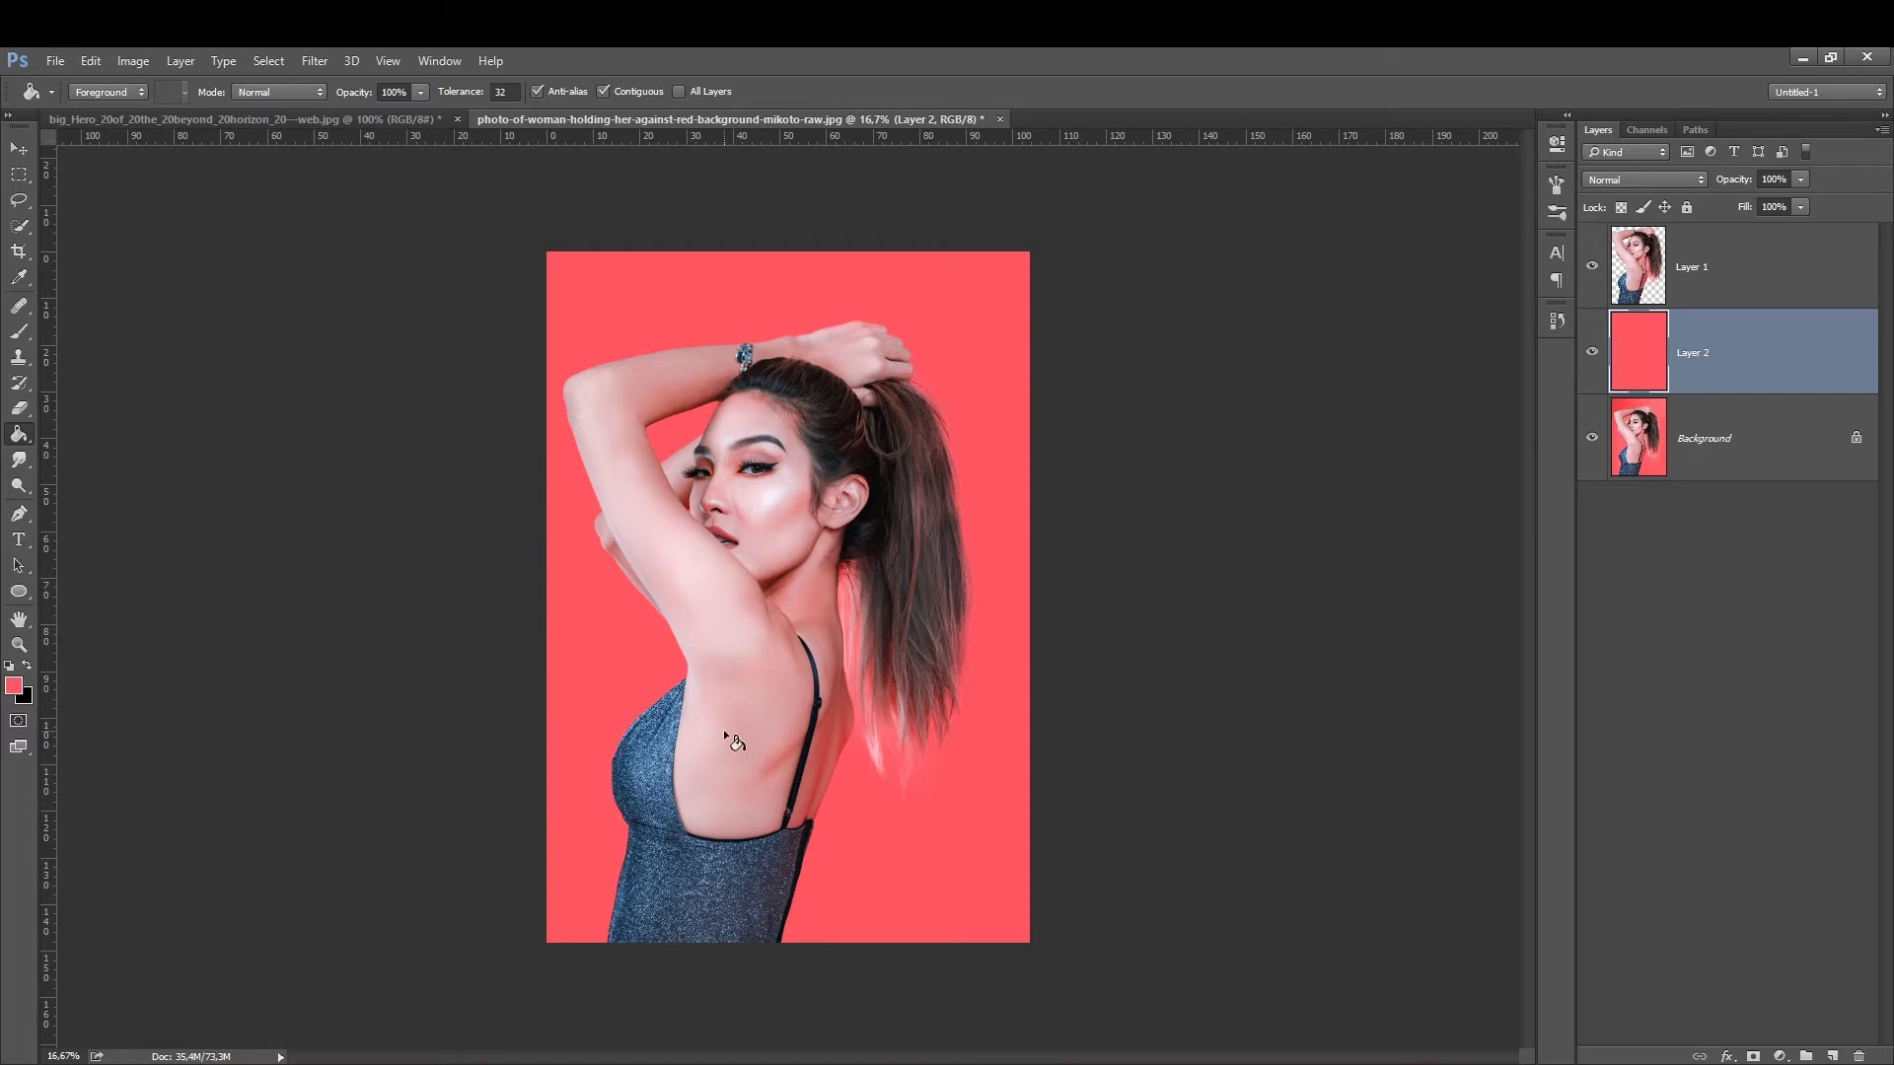
# Set up a very large, low-opacity light pink brush.
pyautogui.click(19, 333)
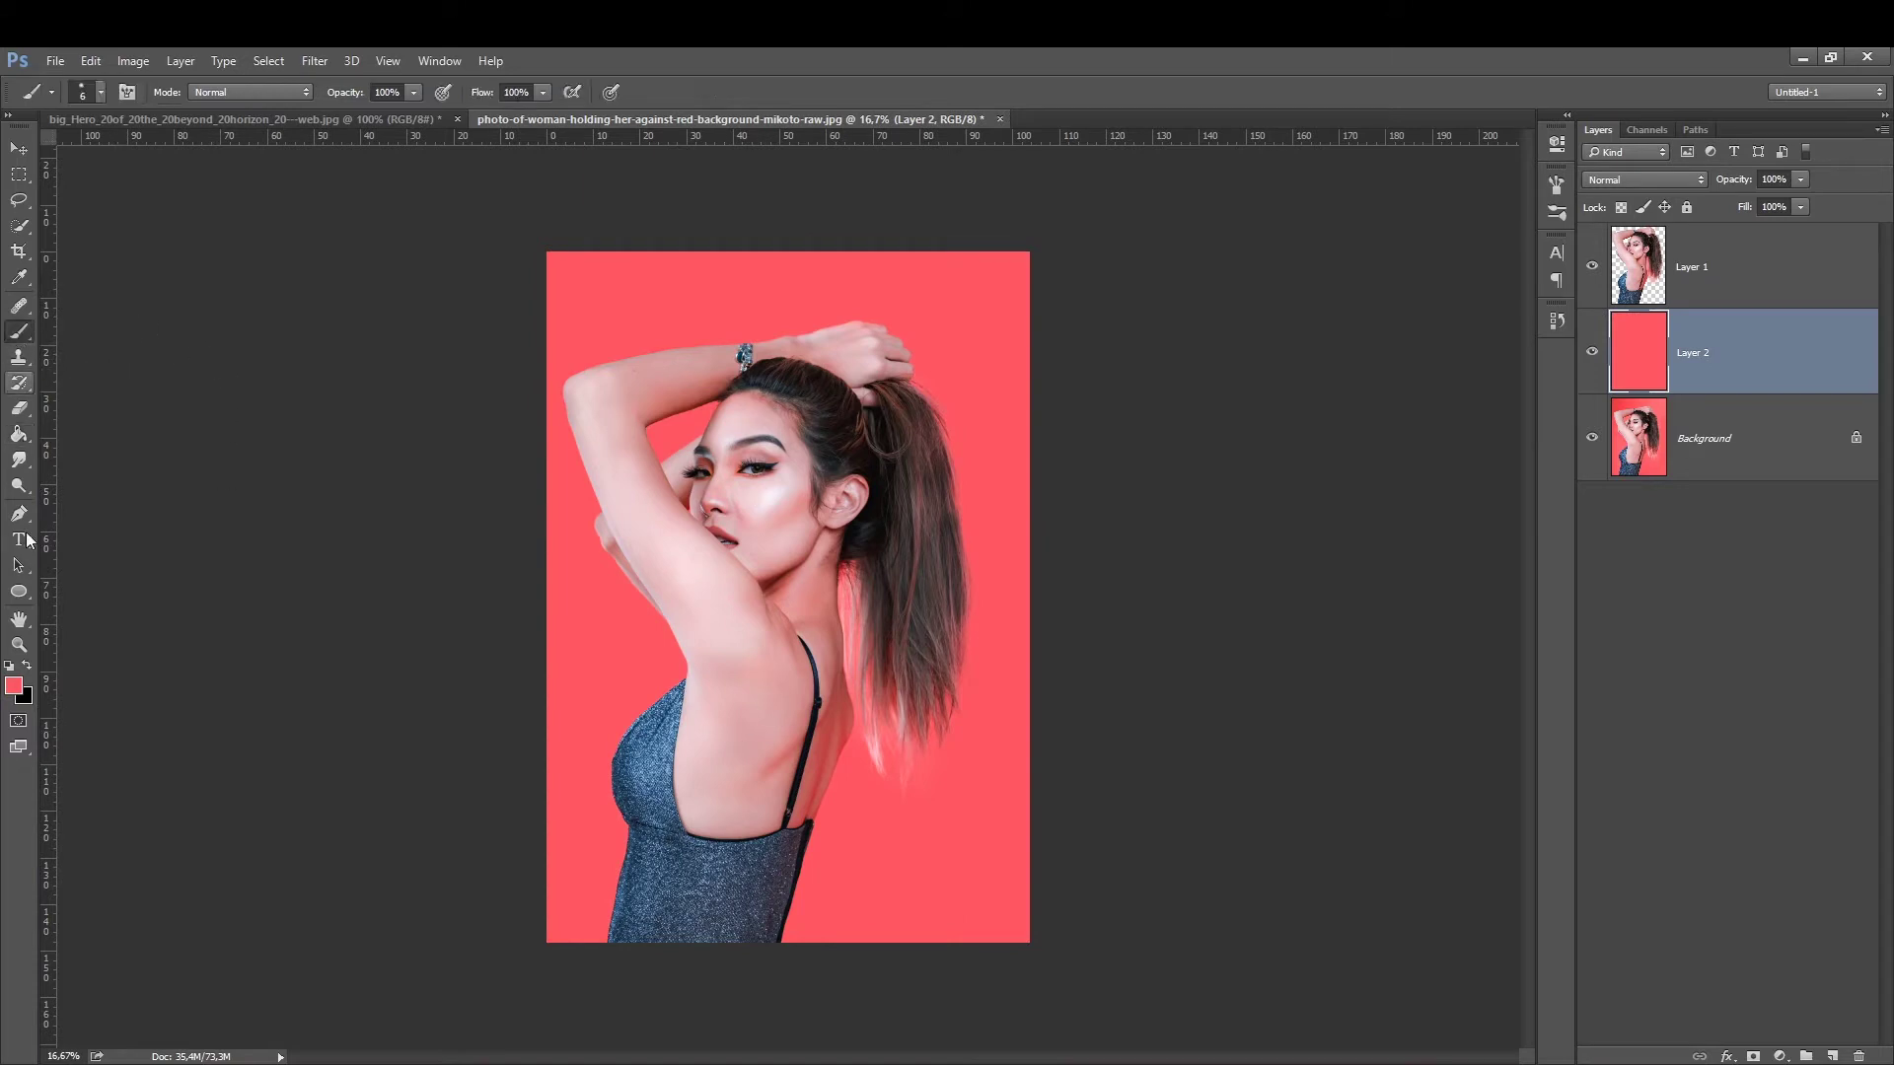
pyautogui.click(15, 689)
pyautogui.click(1418, 690)
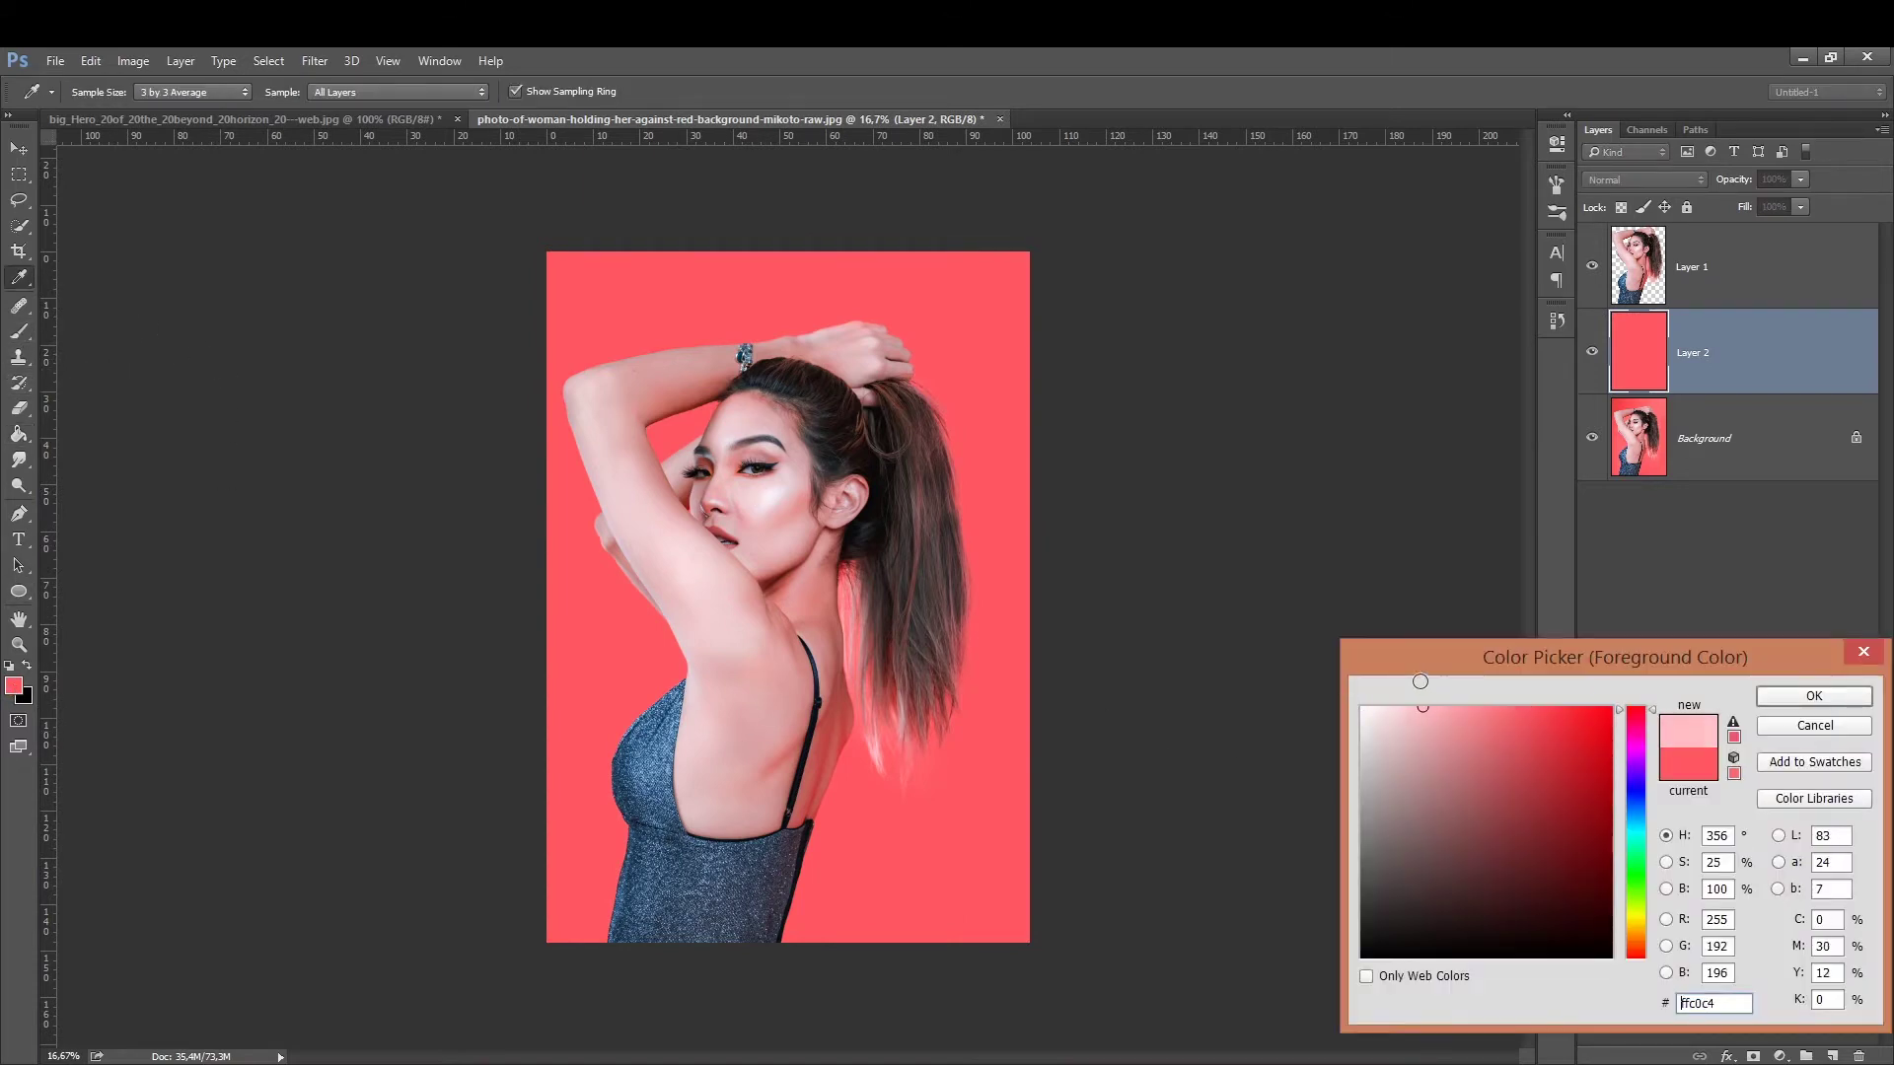
pyautogui.press('Return')
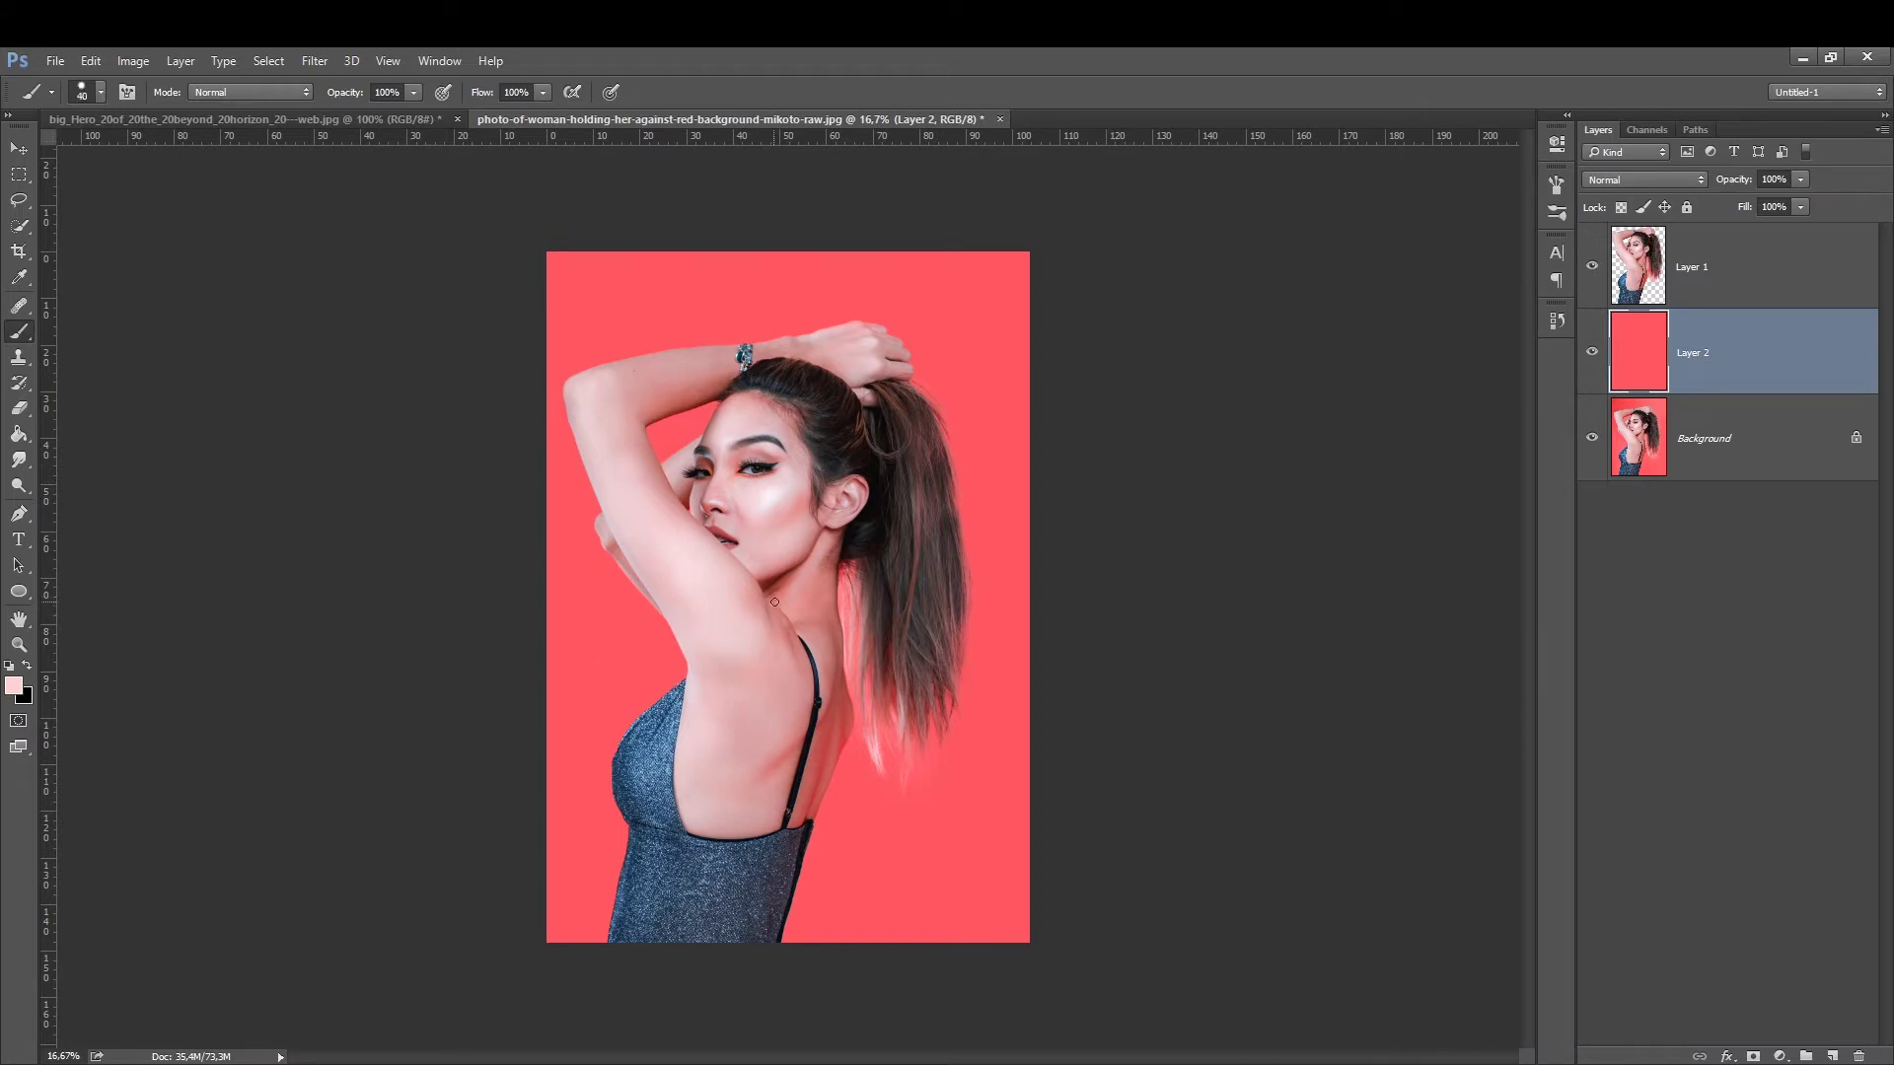
pyautogui.press(']')
pyautogui.press(']')
pyautogui.press(']')
pyautogui.moveTo(413, 95); pyautogui.dragTo(365, 123)
pyautogui.press(']')
pyautogui.press(']')
pyautogui.press(']')
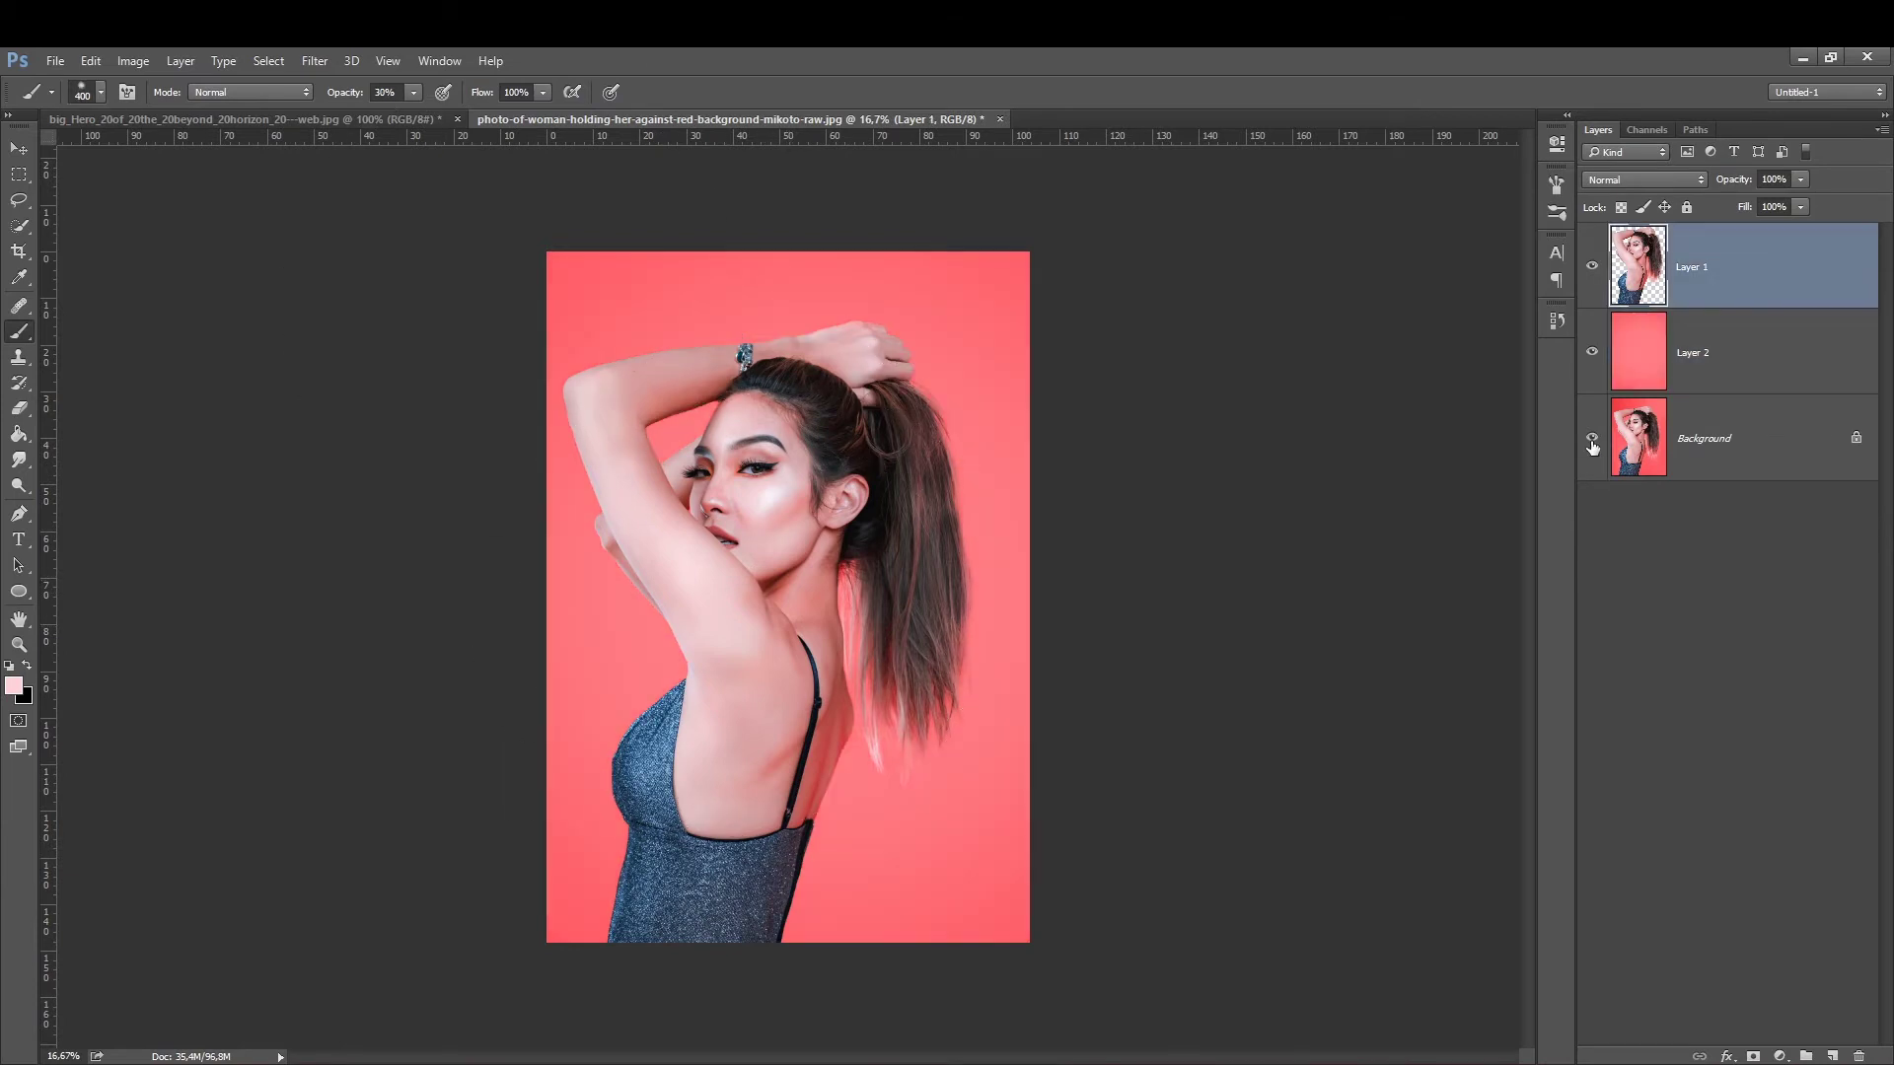
# Hide the original Background and rename Layer 2 to fundo.
pyautogui.click(1591, 437)
pyautogui.click(1700, 457)
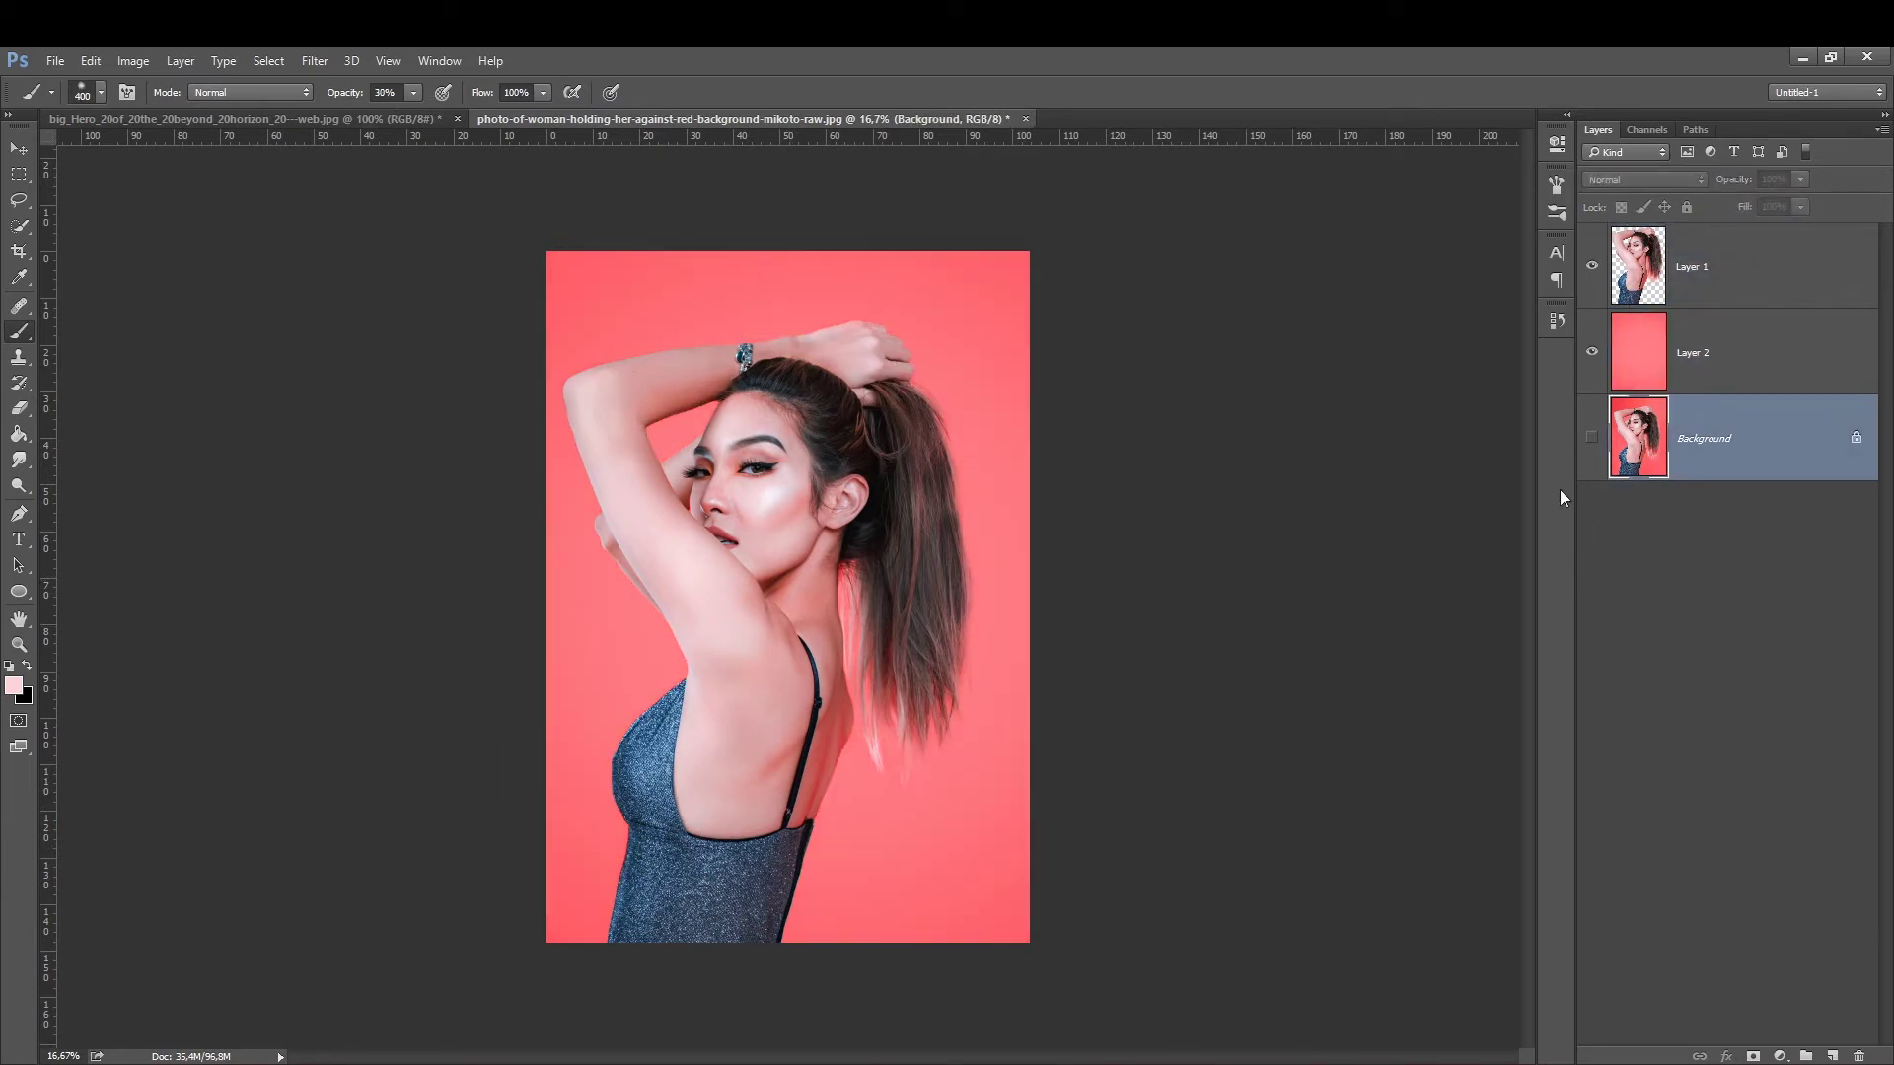
pyautogui.doubleClick(1690, 357)
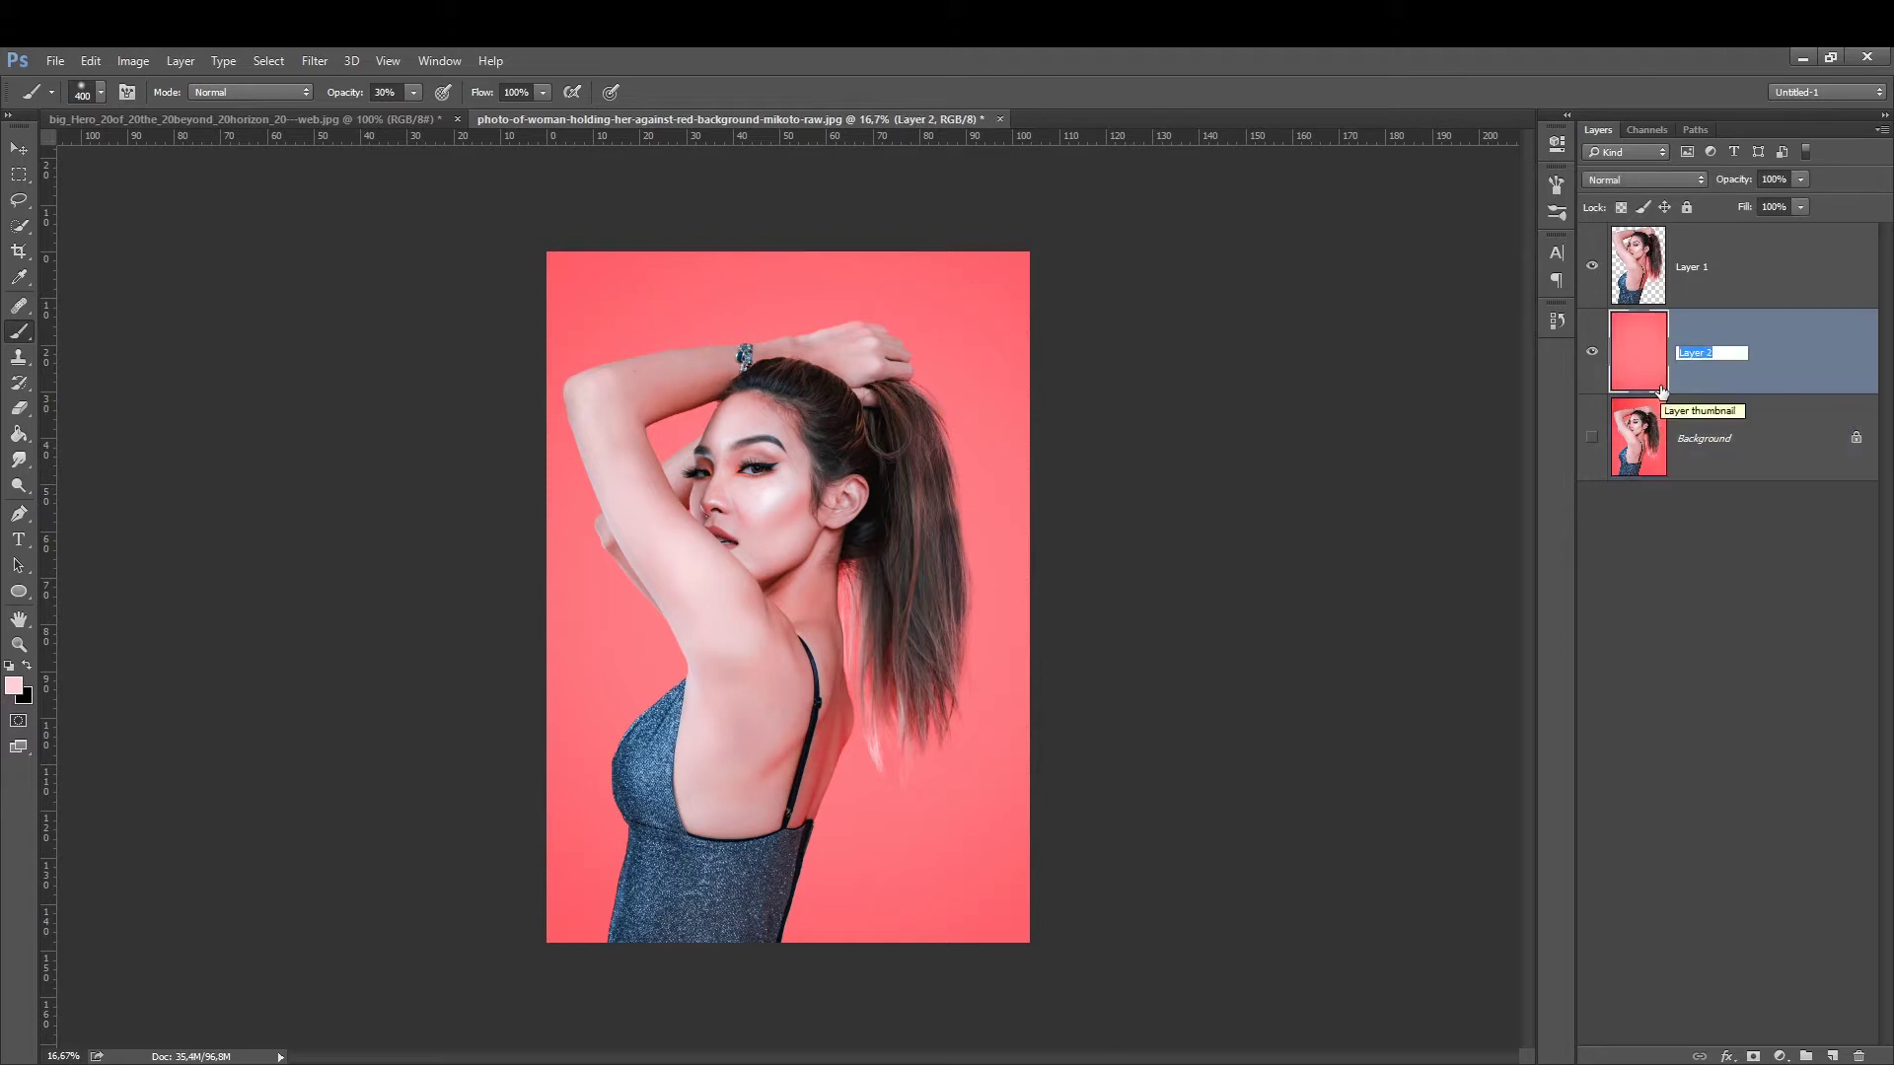
pyautogui.write('fundo')
pyautogui.press('Return')
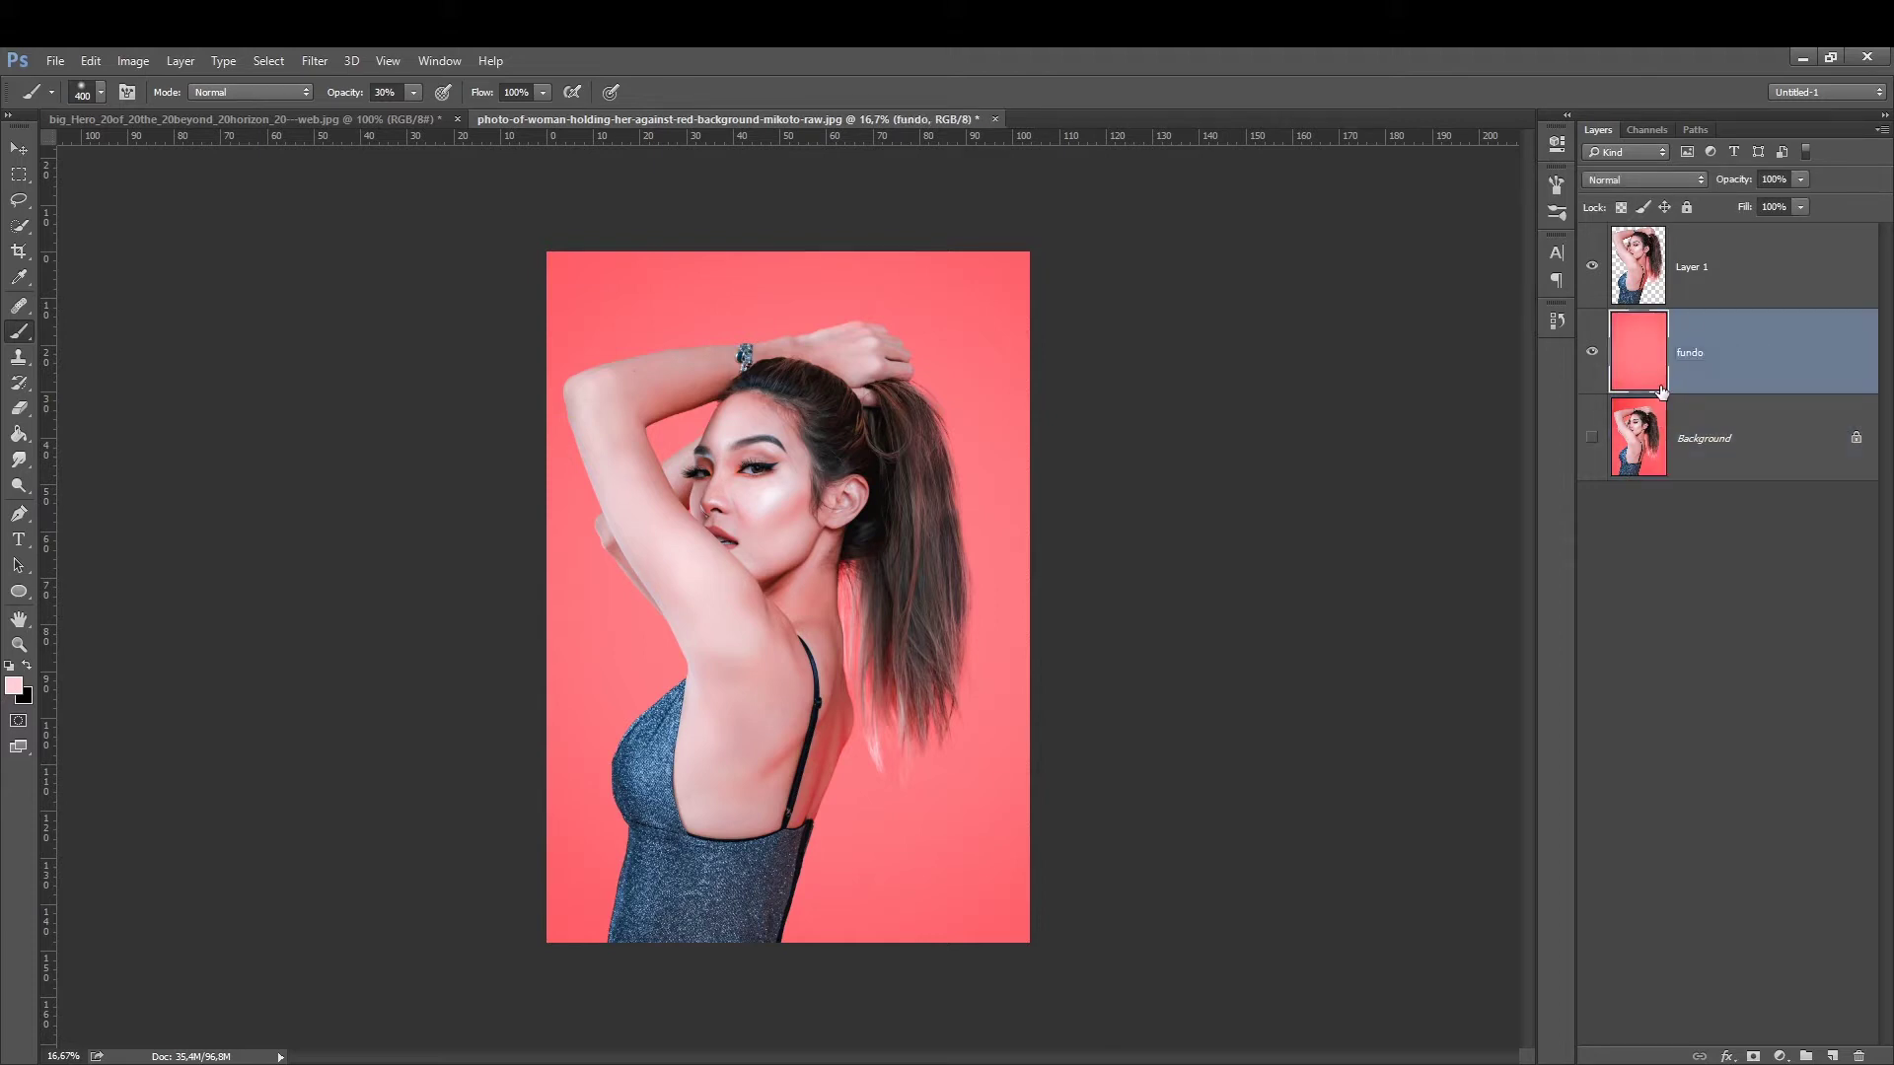
# Duplicate the woman layer twice and rename the original to pixel base.
pyautogui.click(1708, 267)
pyautogui.hotkey('ctrl', 'j')
pyautogui.hotkey('ctrl', 'j')
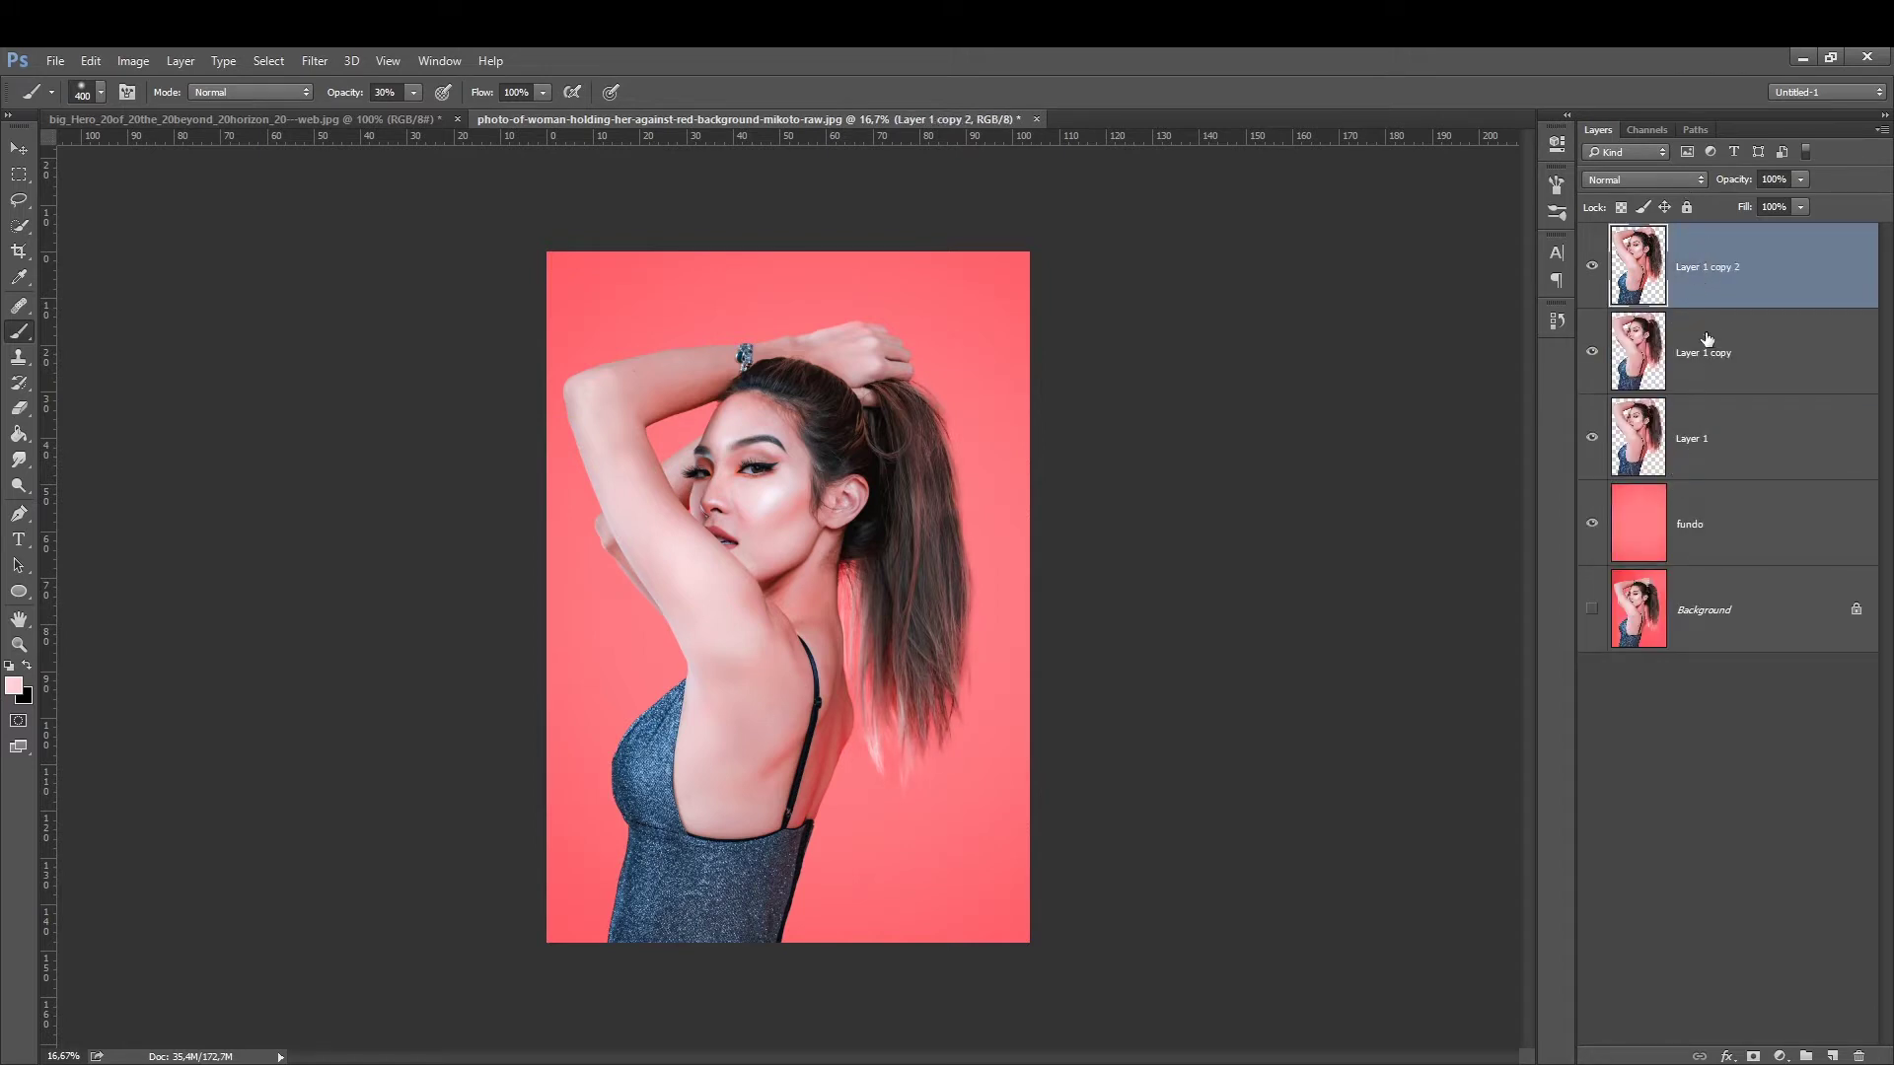
pyautogui.doubleClick(1692, 438)
pyautogui.write('P')
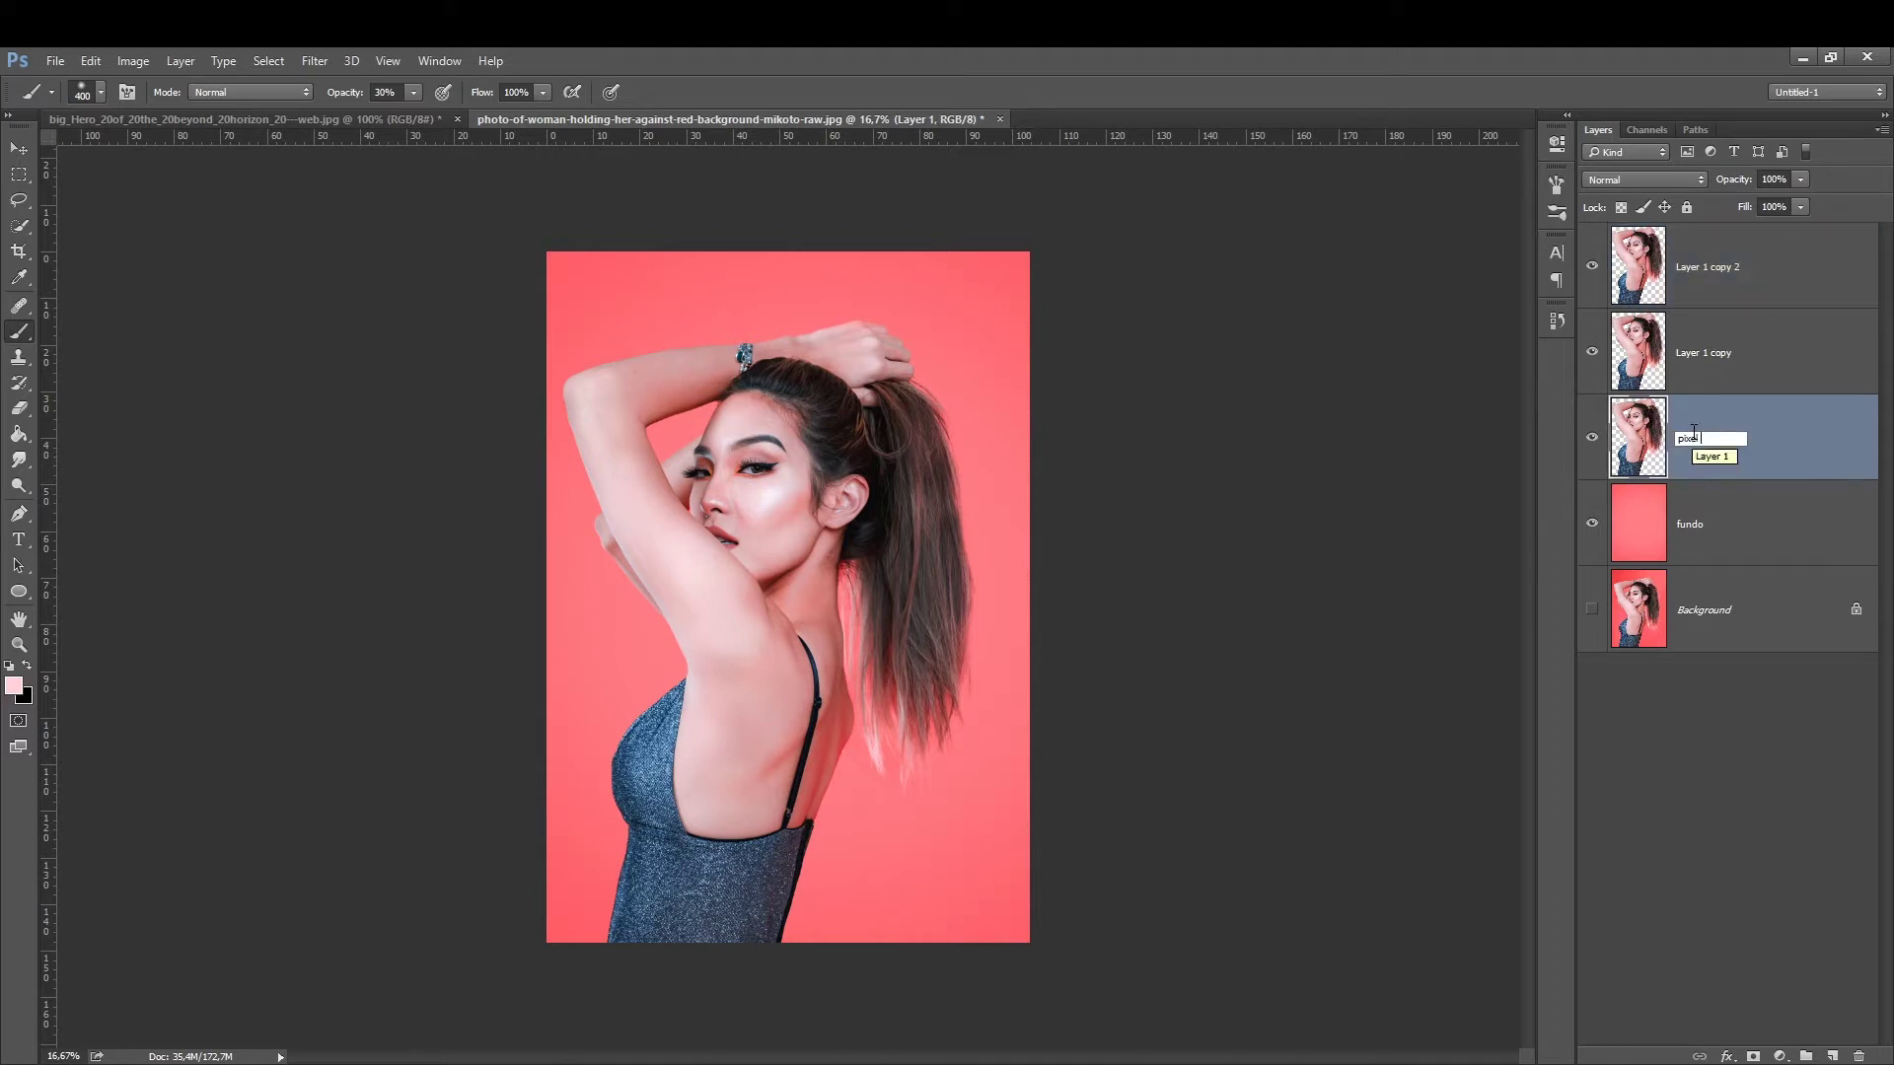
pyautogui.write('l base')
pyautogui.doubleClick(1791, 426)
pyautogui.click(1835, 274)
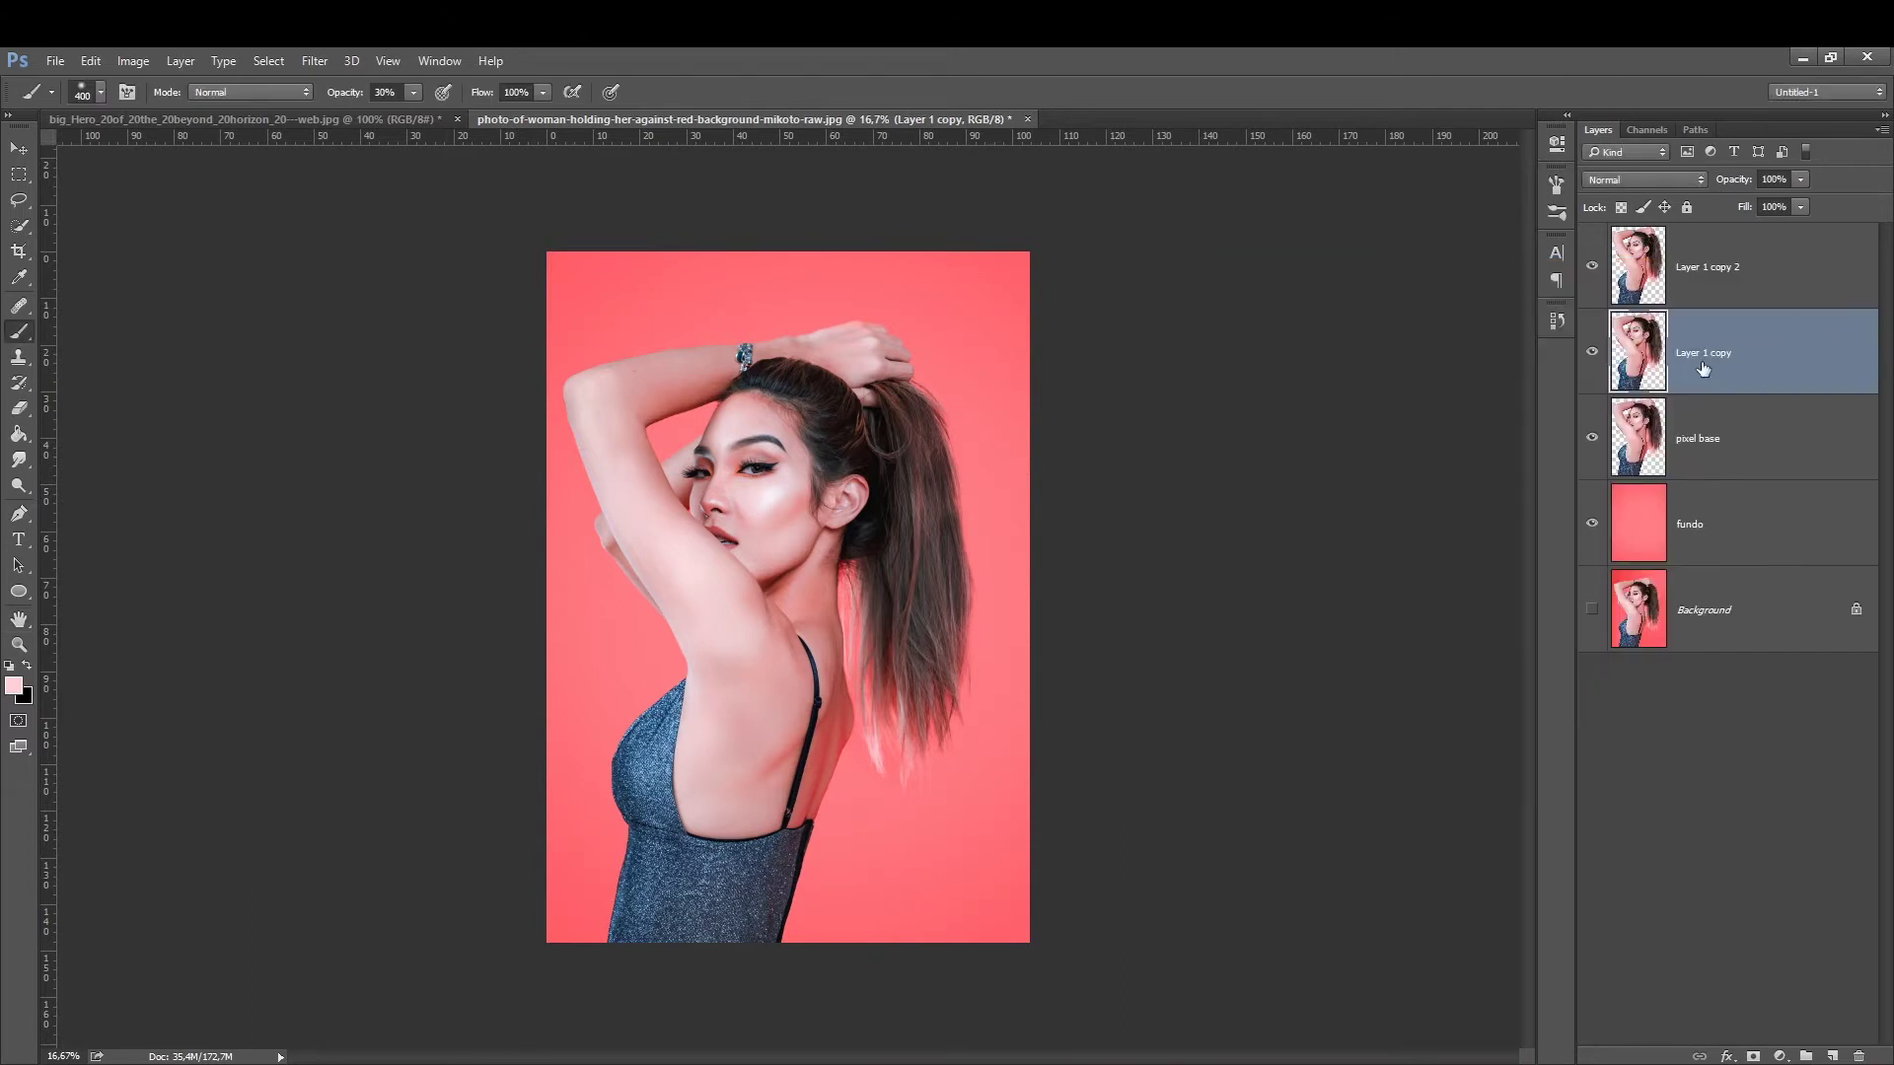
# Name the copies pixel voando and modelo, then hide modelo.
pyautogui.doubleClick(1713, 355)
pyautogui.write('P')
pyautogui.write('oando')
pyautogui.press('Return')
pyautogui.doubleClick(1721, 266)
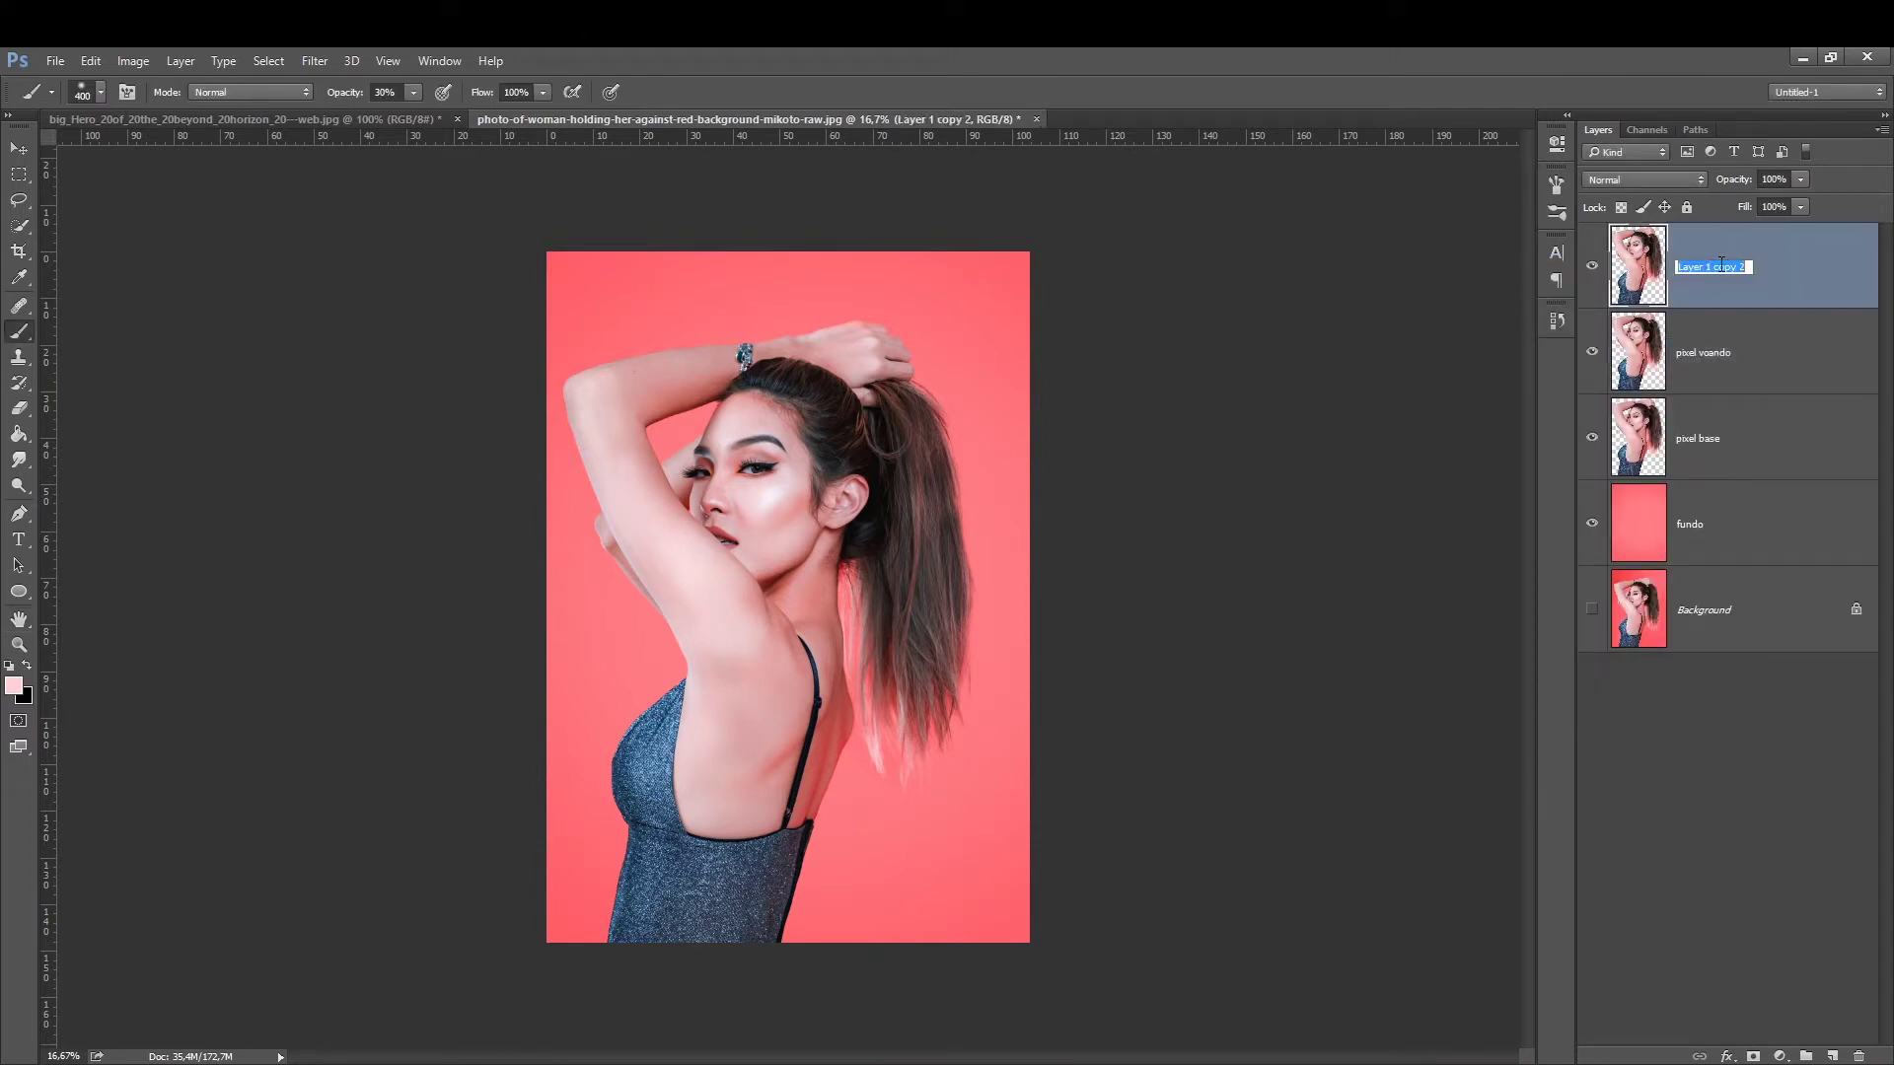
pyautogui.write('modelo')
pyautogui.press('Return')
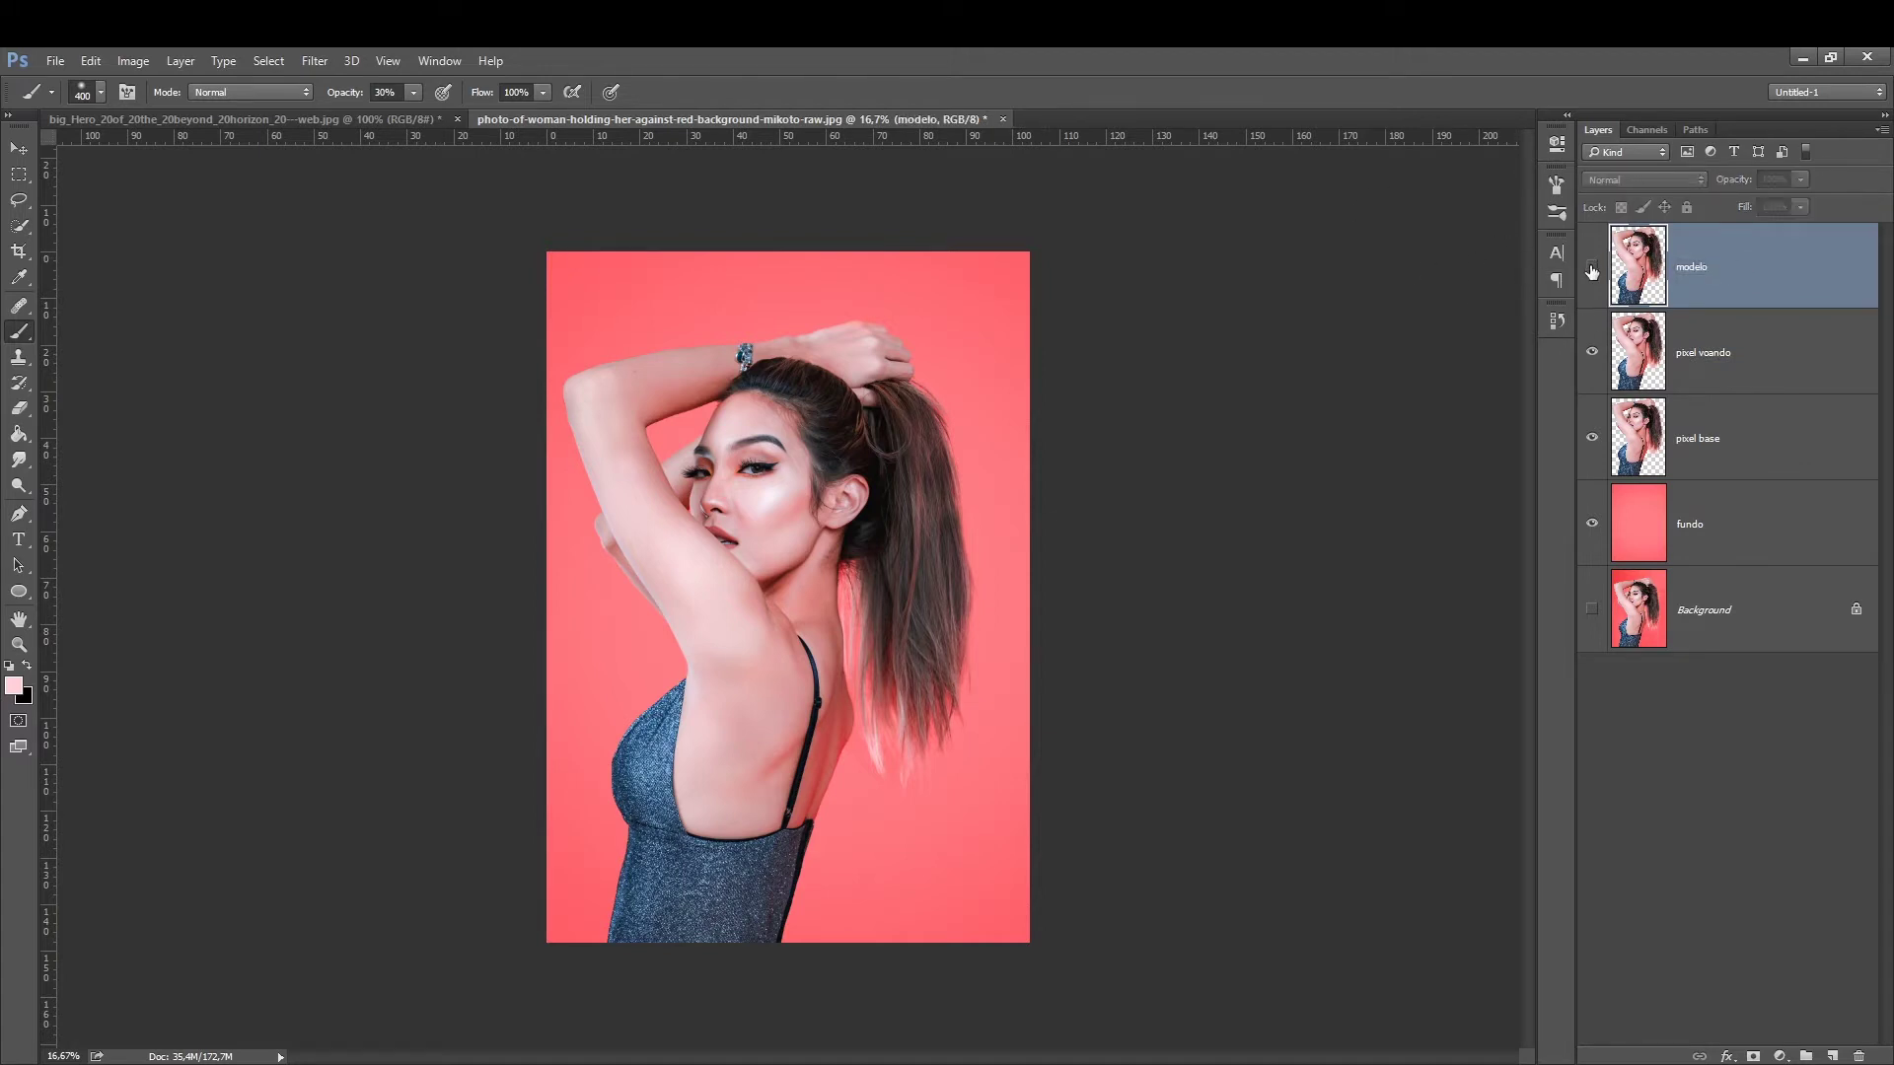
pyautogui.click(1592, 266)
# Hide pixel voando, make pixel base active, and shrink the brush.
pyautogui.click(1592, 352)
pyautogui.click(1593, 442)
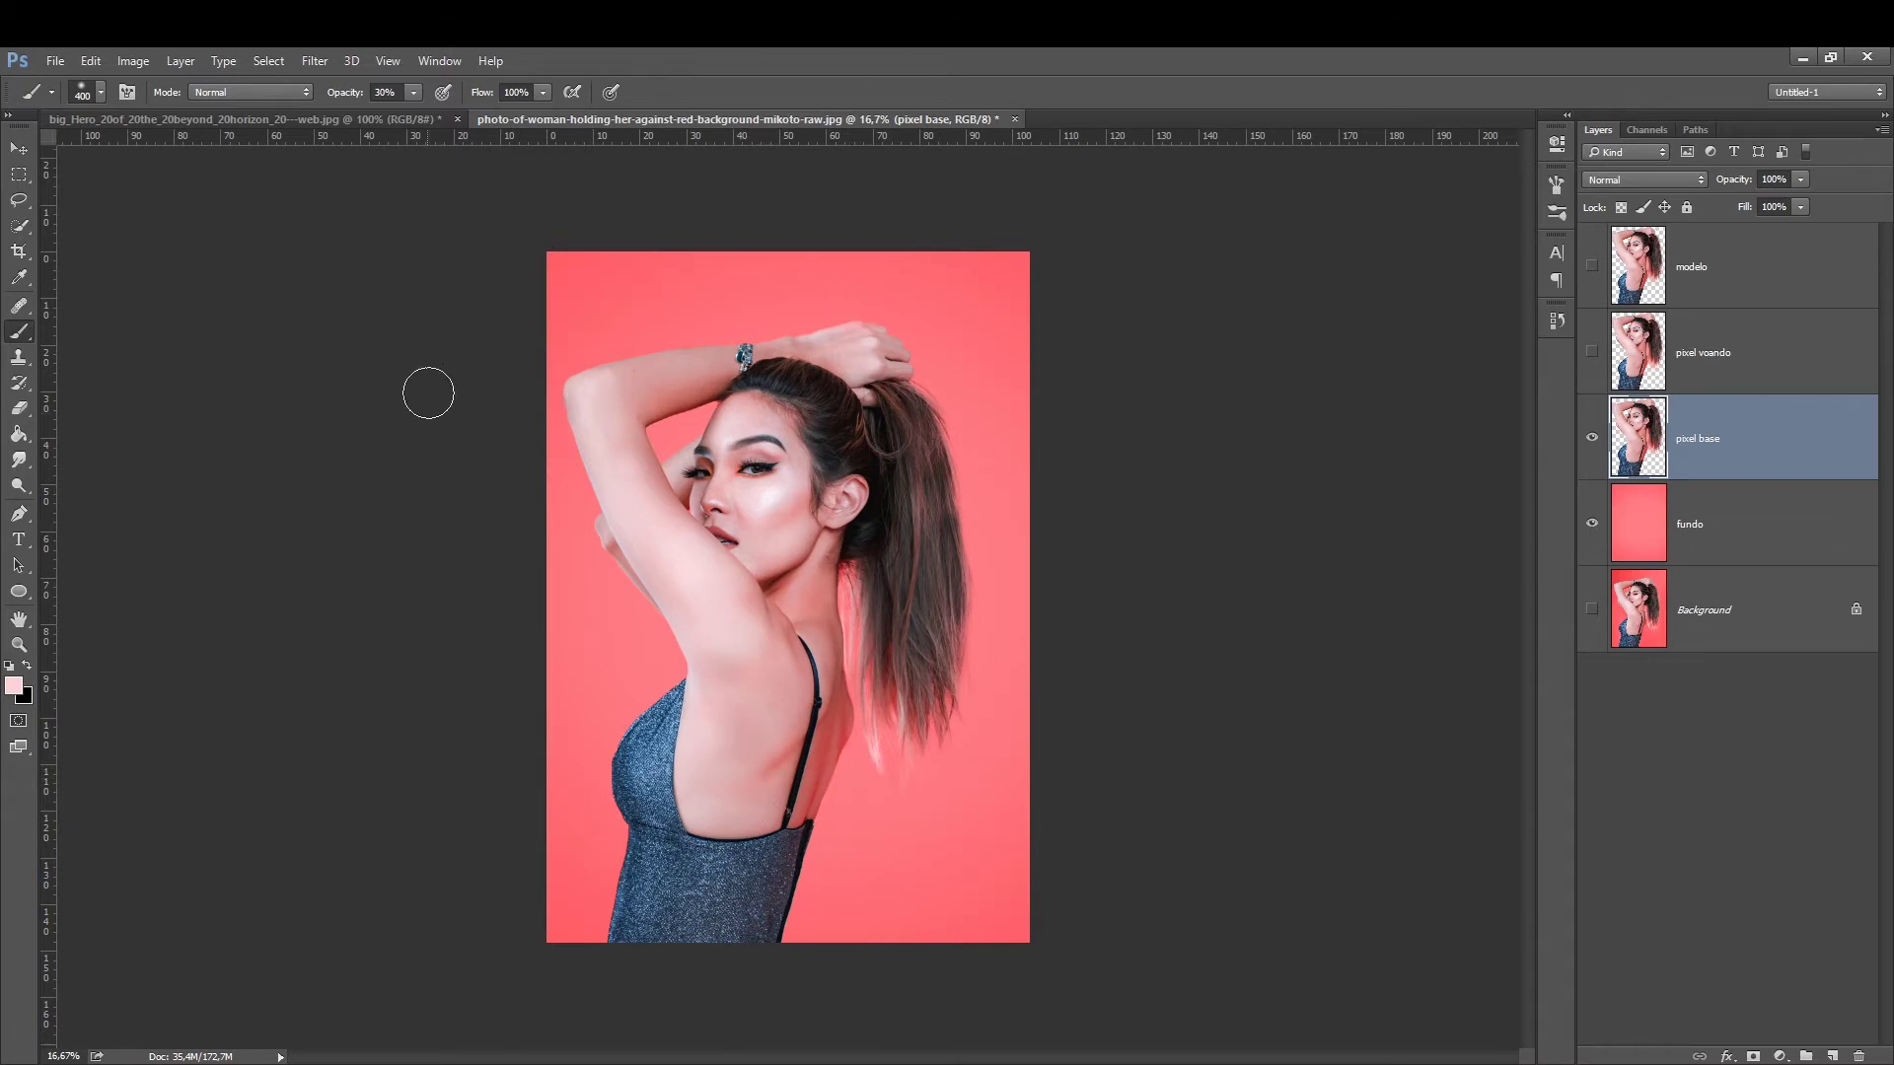
pyautogui.press('[')
pyautogui.press('[')
pyautogui.press('[')
pyautogui.press('[')
pyautogui.press('[')
pyautogui.press('[')
pyautogui.rightClick(719, 456)
pyautogui.click(15, 337)
# Append the Square Brushes library and choose the 24 px square tip.
pyautogui.rightClick(716, 406)
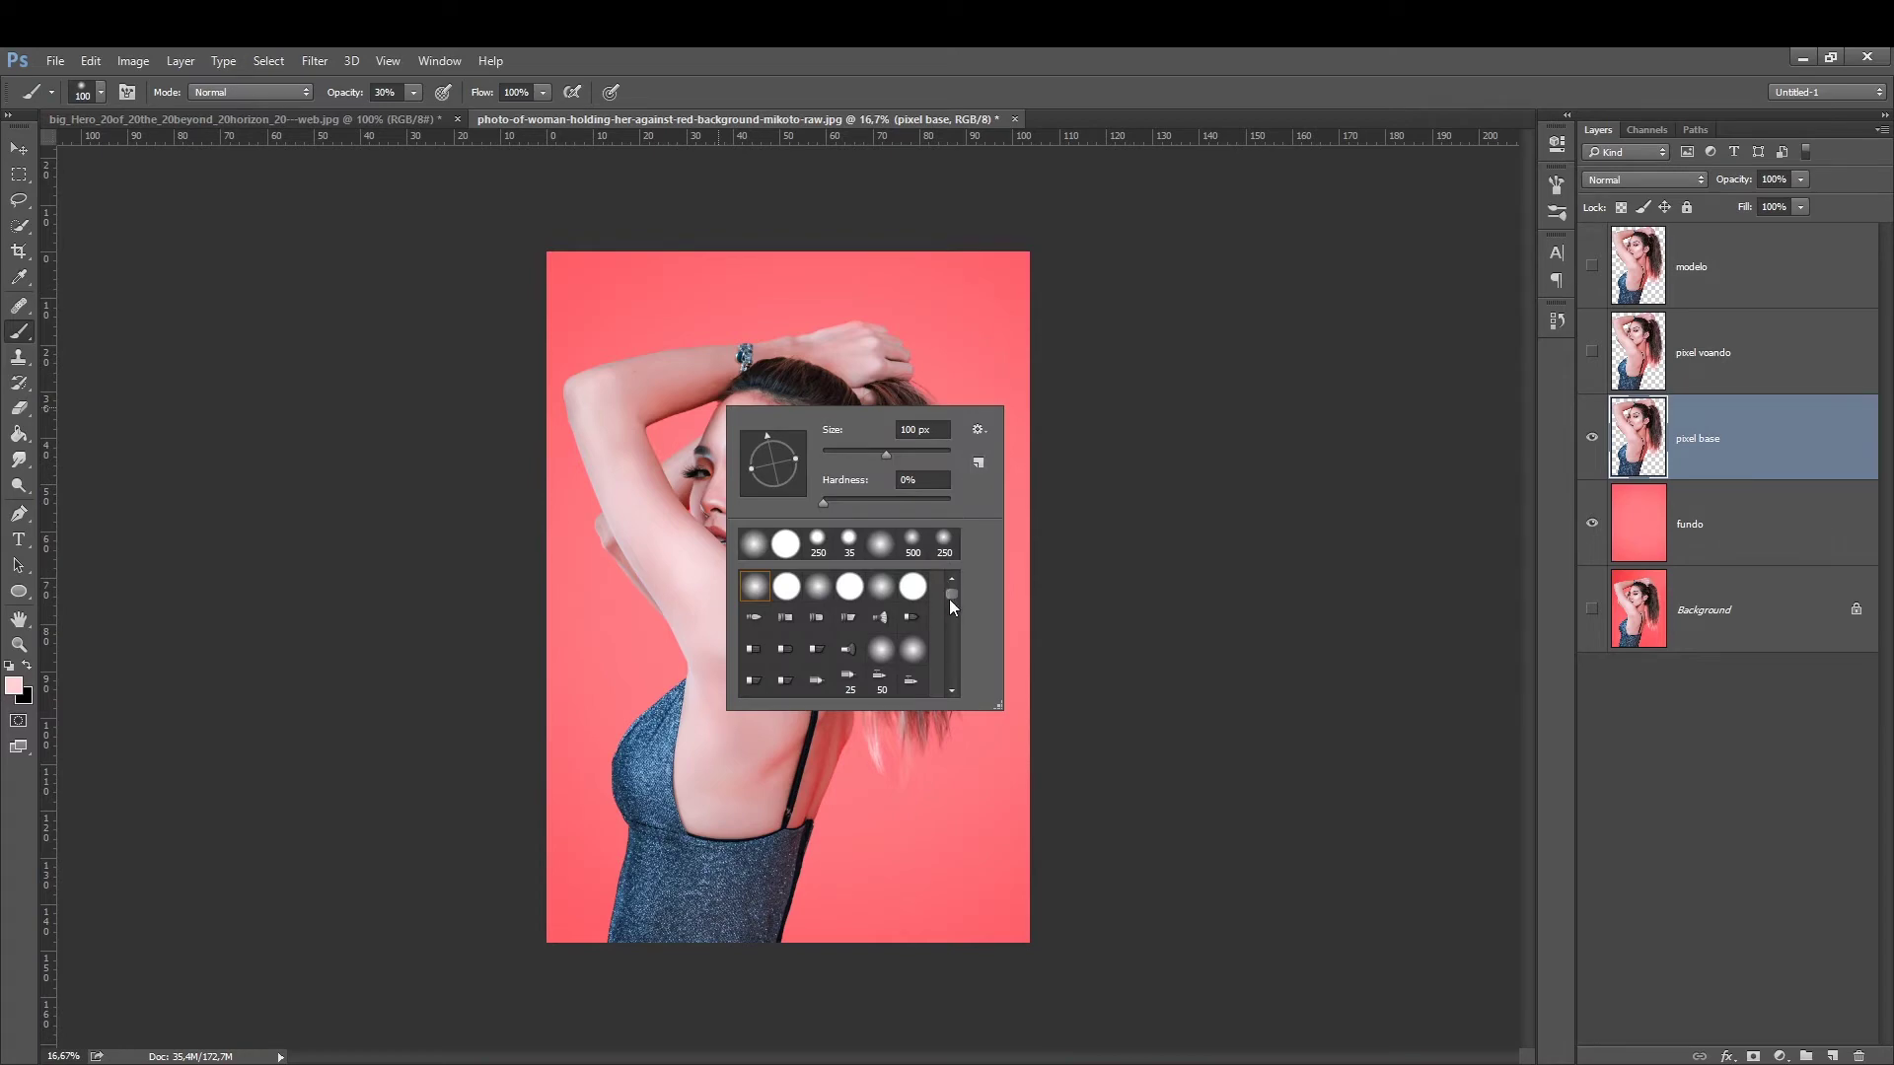
pyautogui.moveTo(952, 596)
pyautogui.mouseDown()
pyautogui.moveTo(957, 655)
pyautogui.moveTo(955, 582)
pyautogui.mouseUp()
pyautogui.click(979, 431)
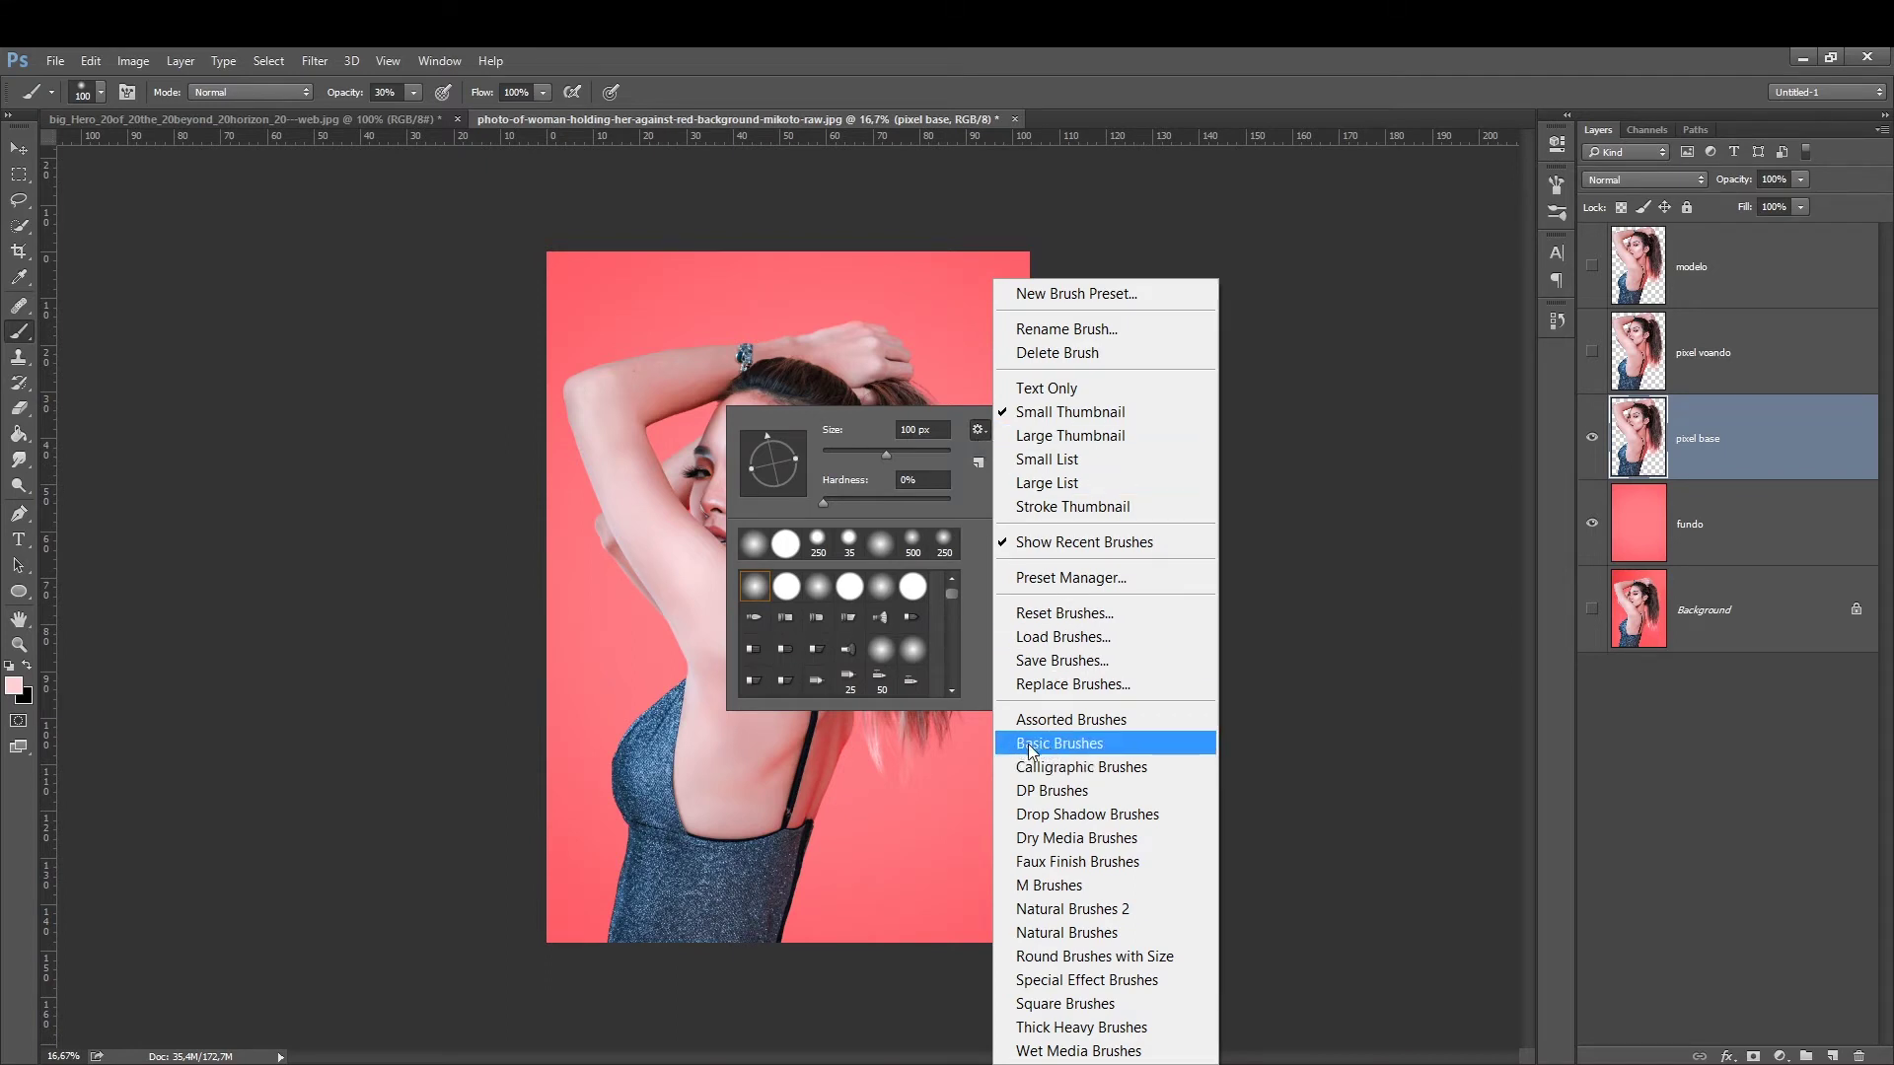
pyautogui.click(1032, 1006)
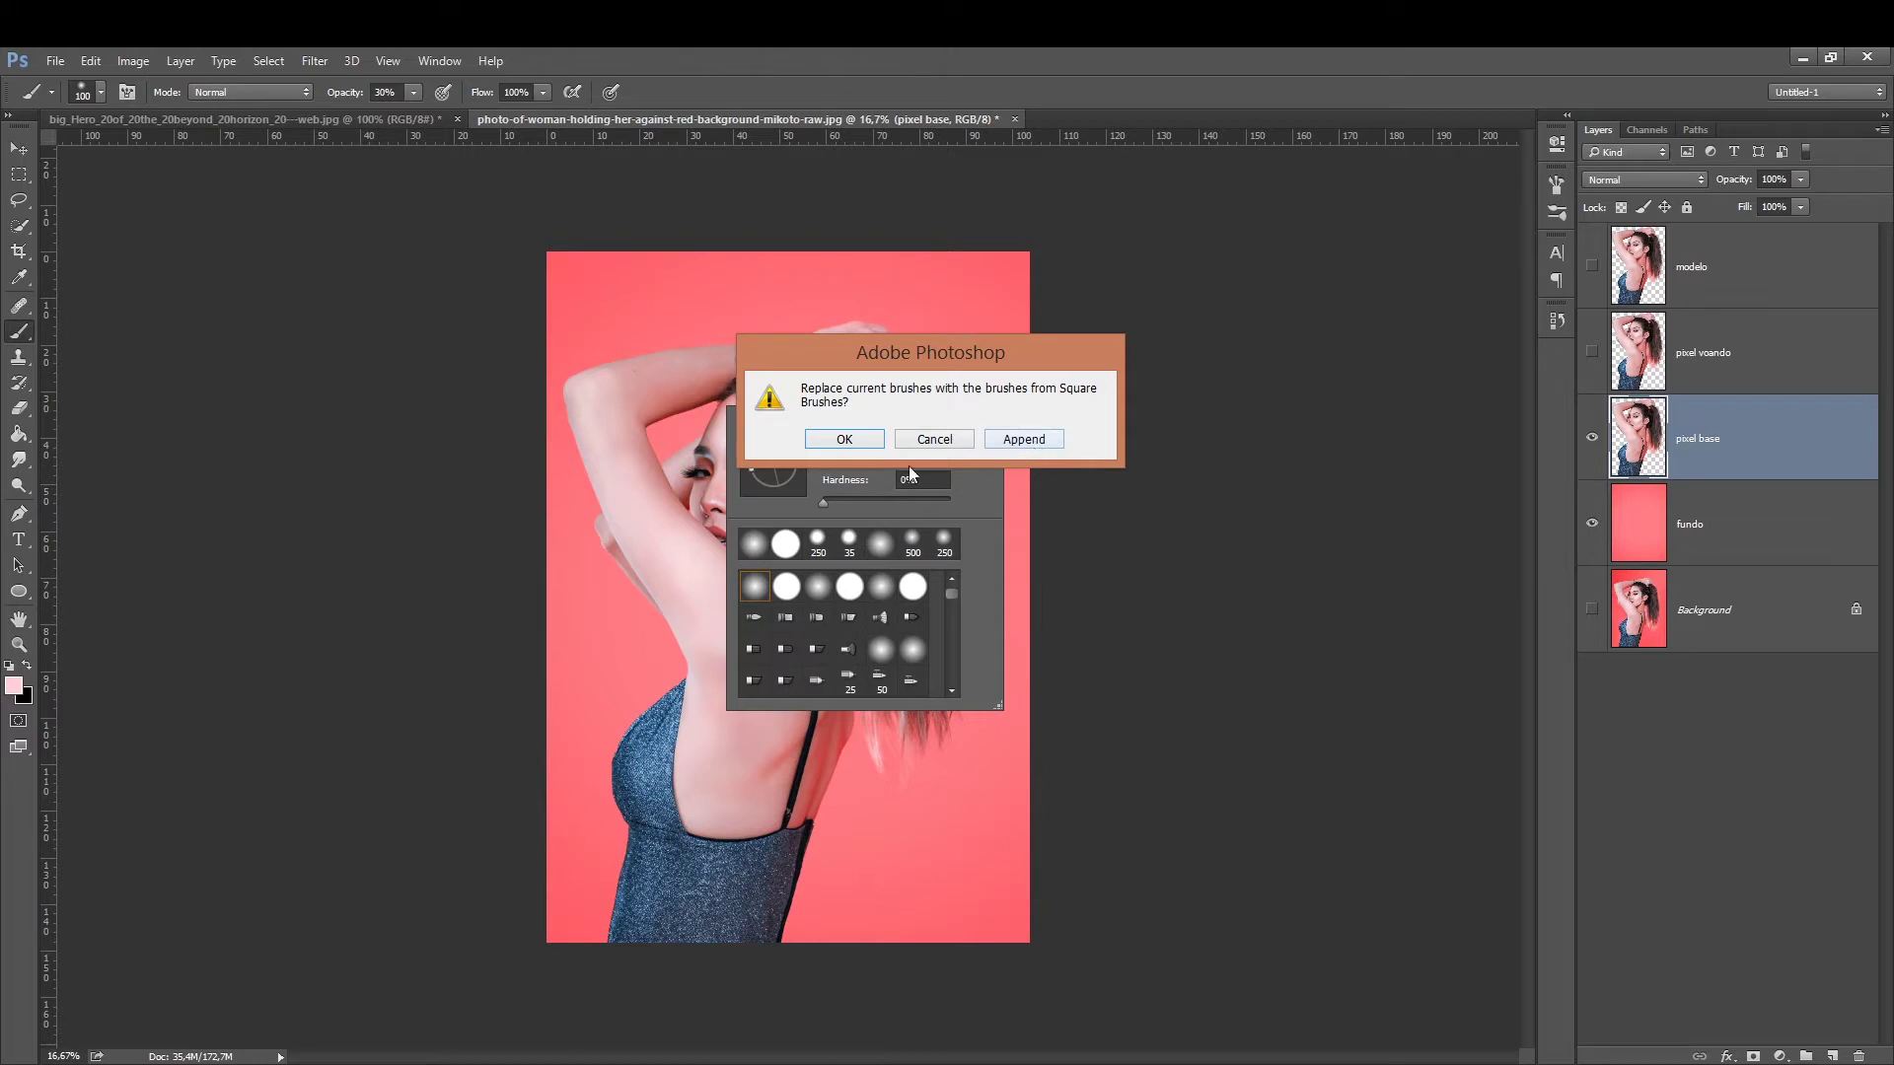
pyautogui.click(1023, 439)
pyautogui.moveTo(951, 594); pyautogui.dragTo(951, 669)
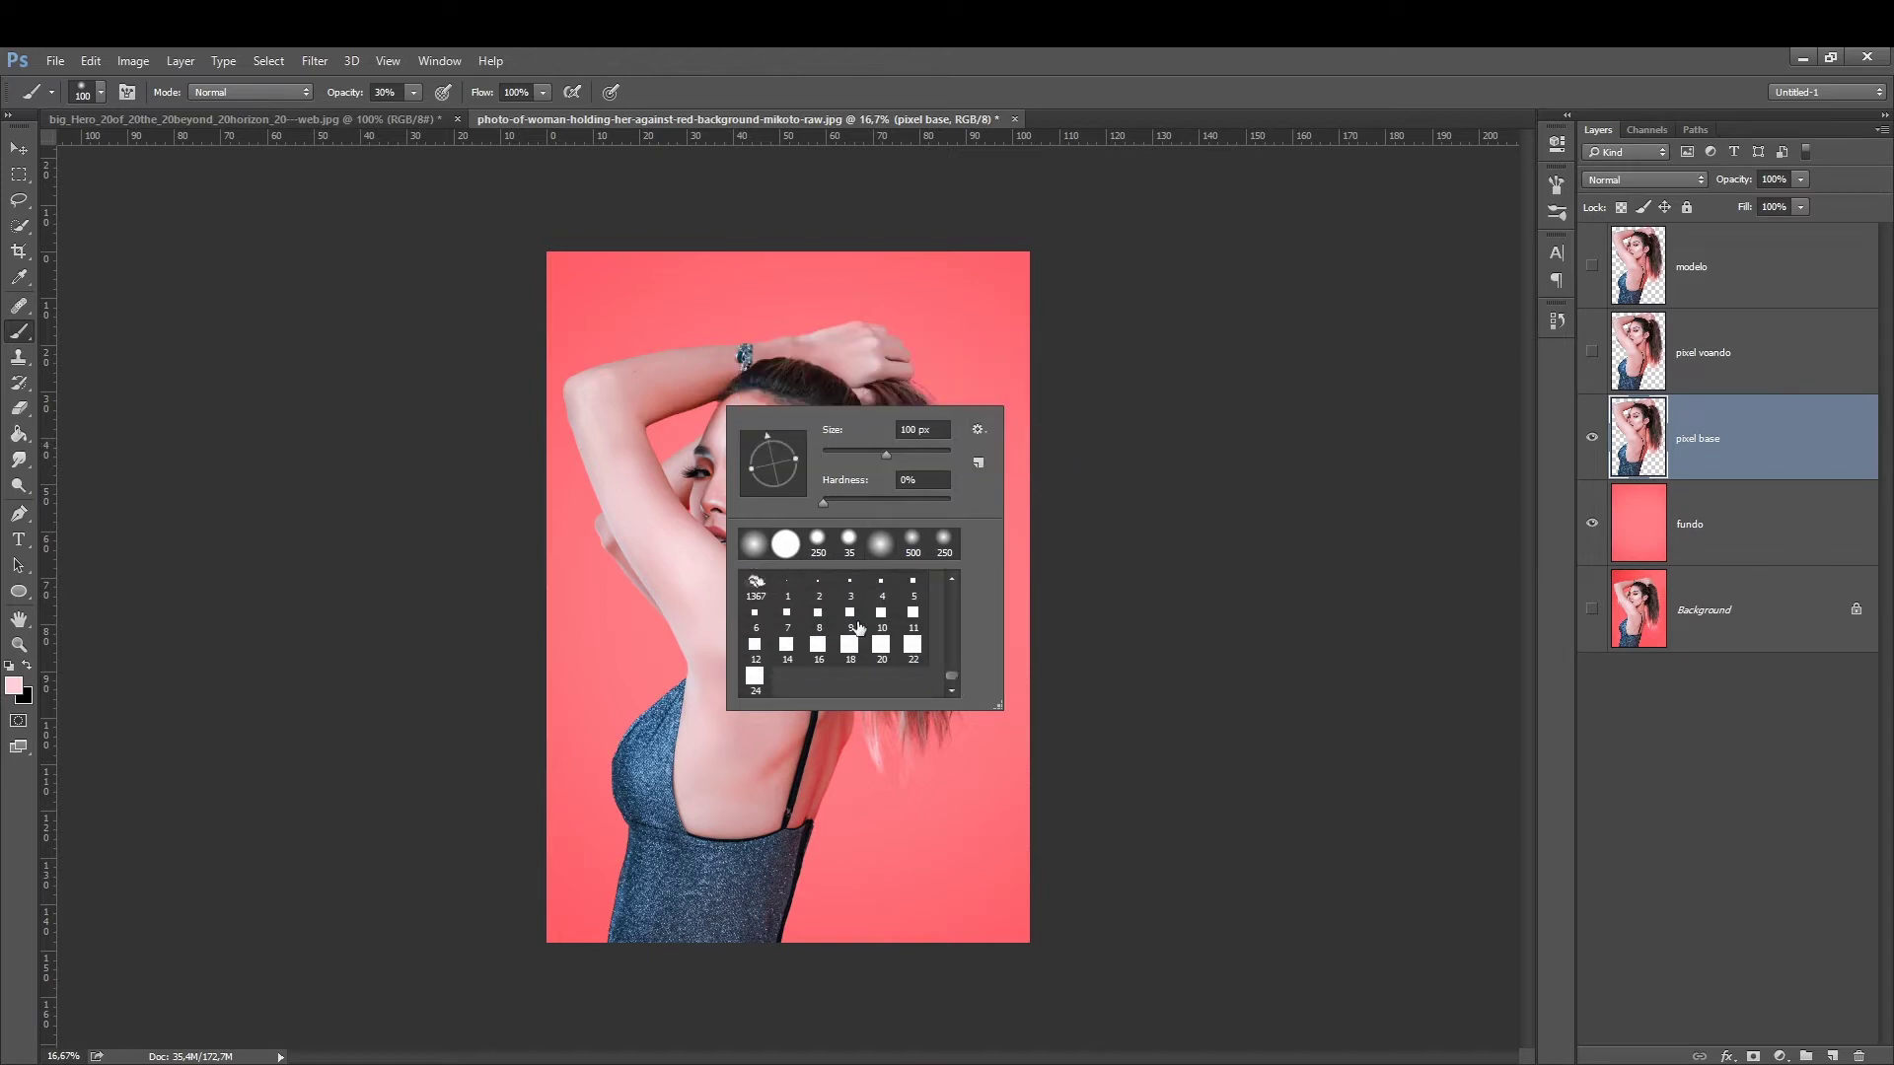
pyautogui.click(754, 676)
pyautogui.click(661, 418)
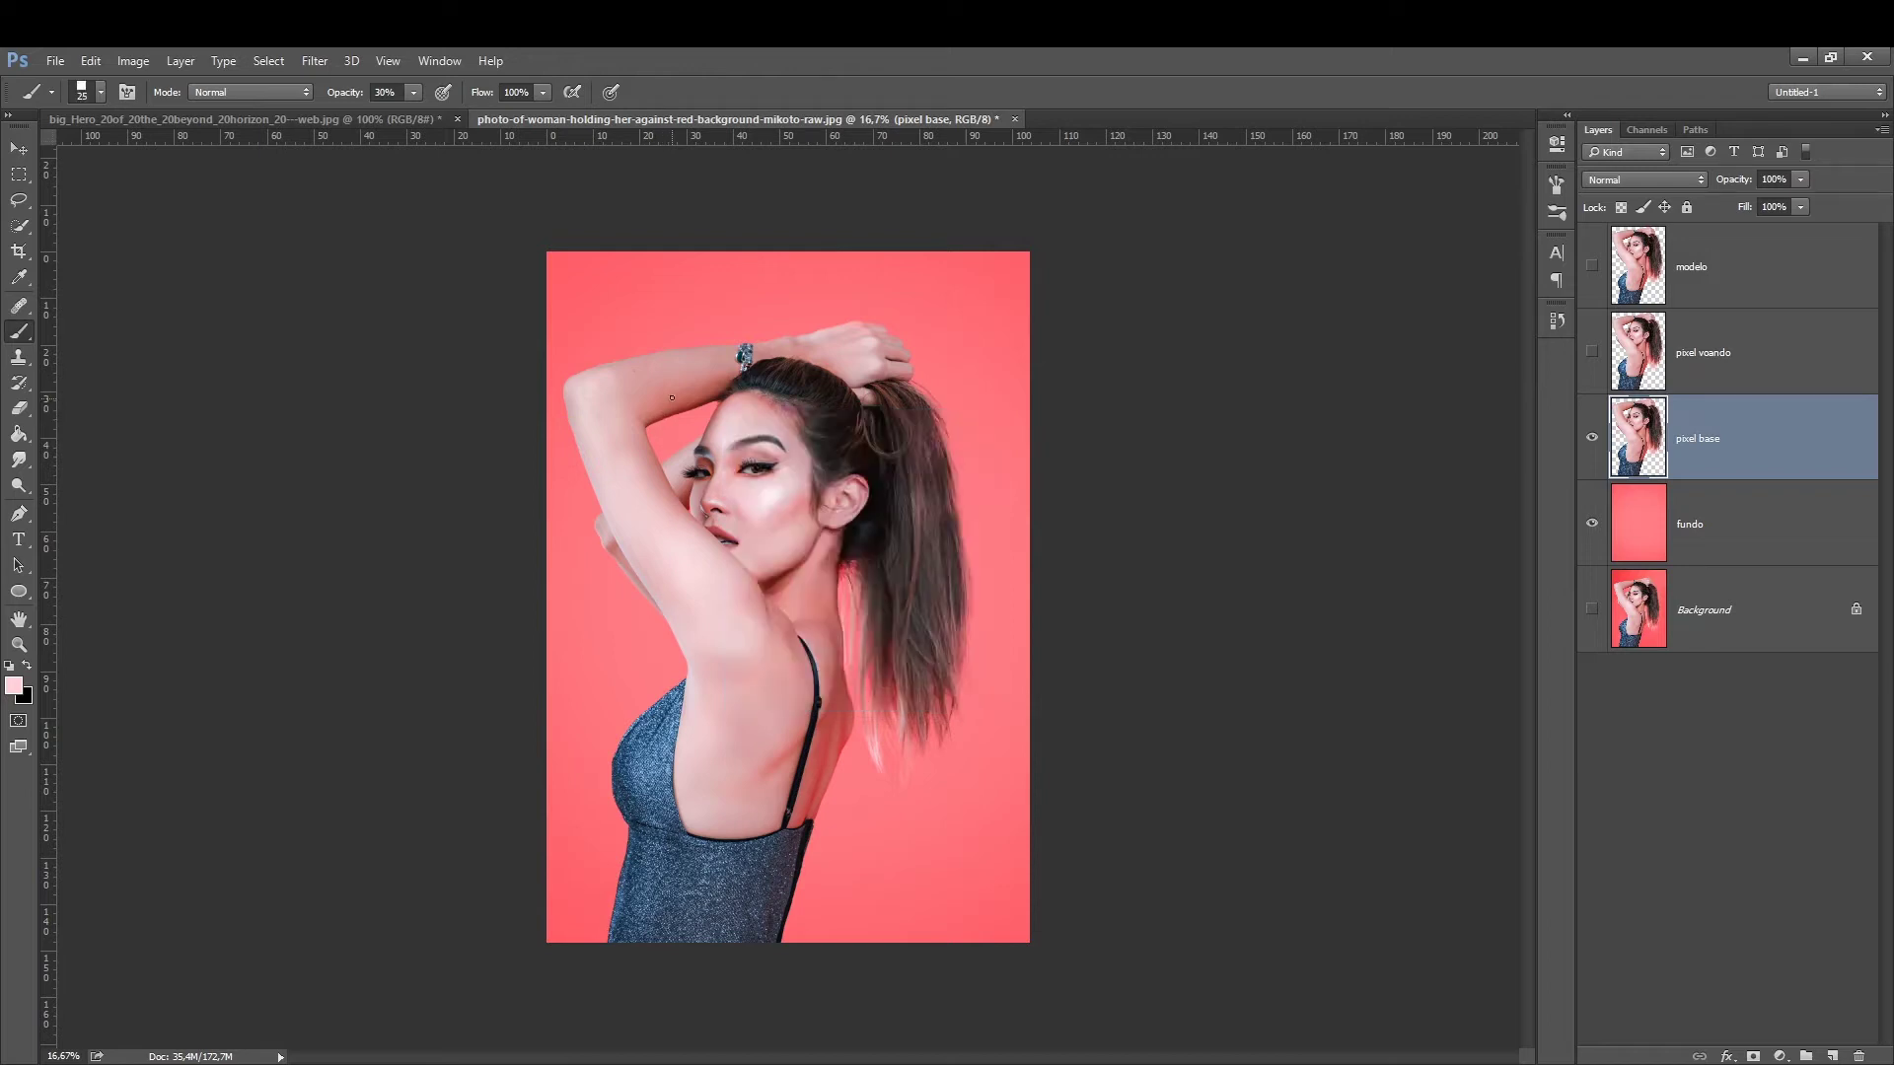
# Add an empty layer above pixel base and set brush opacity to 100%, undoing test strokes.
pyautogui.hotkey('ctrl', 'shift', 'n')
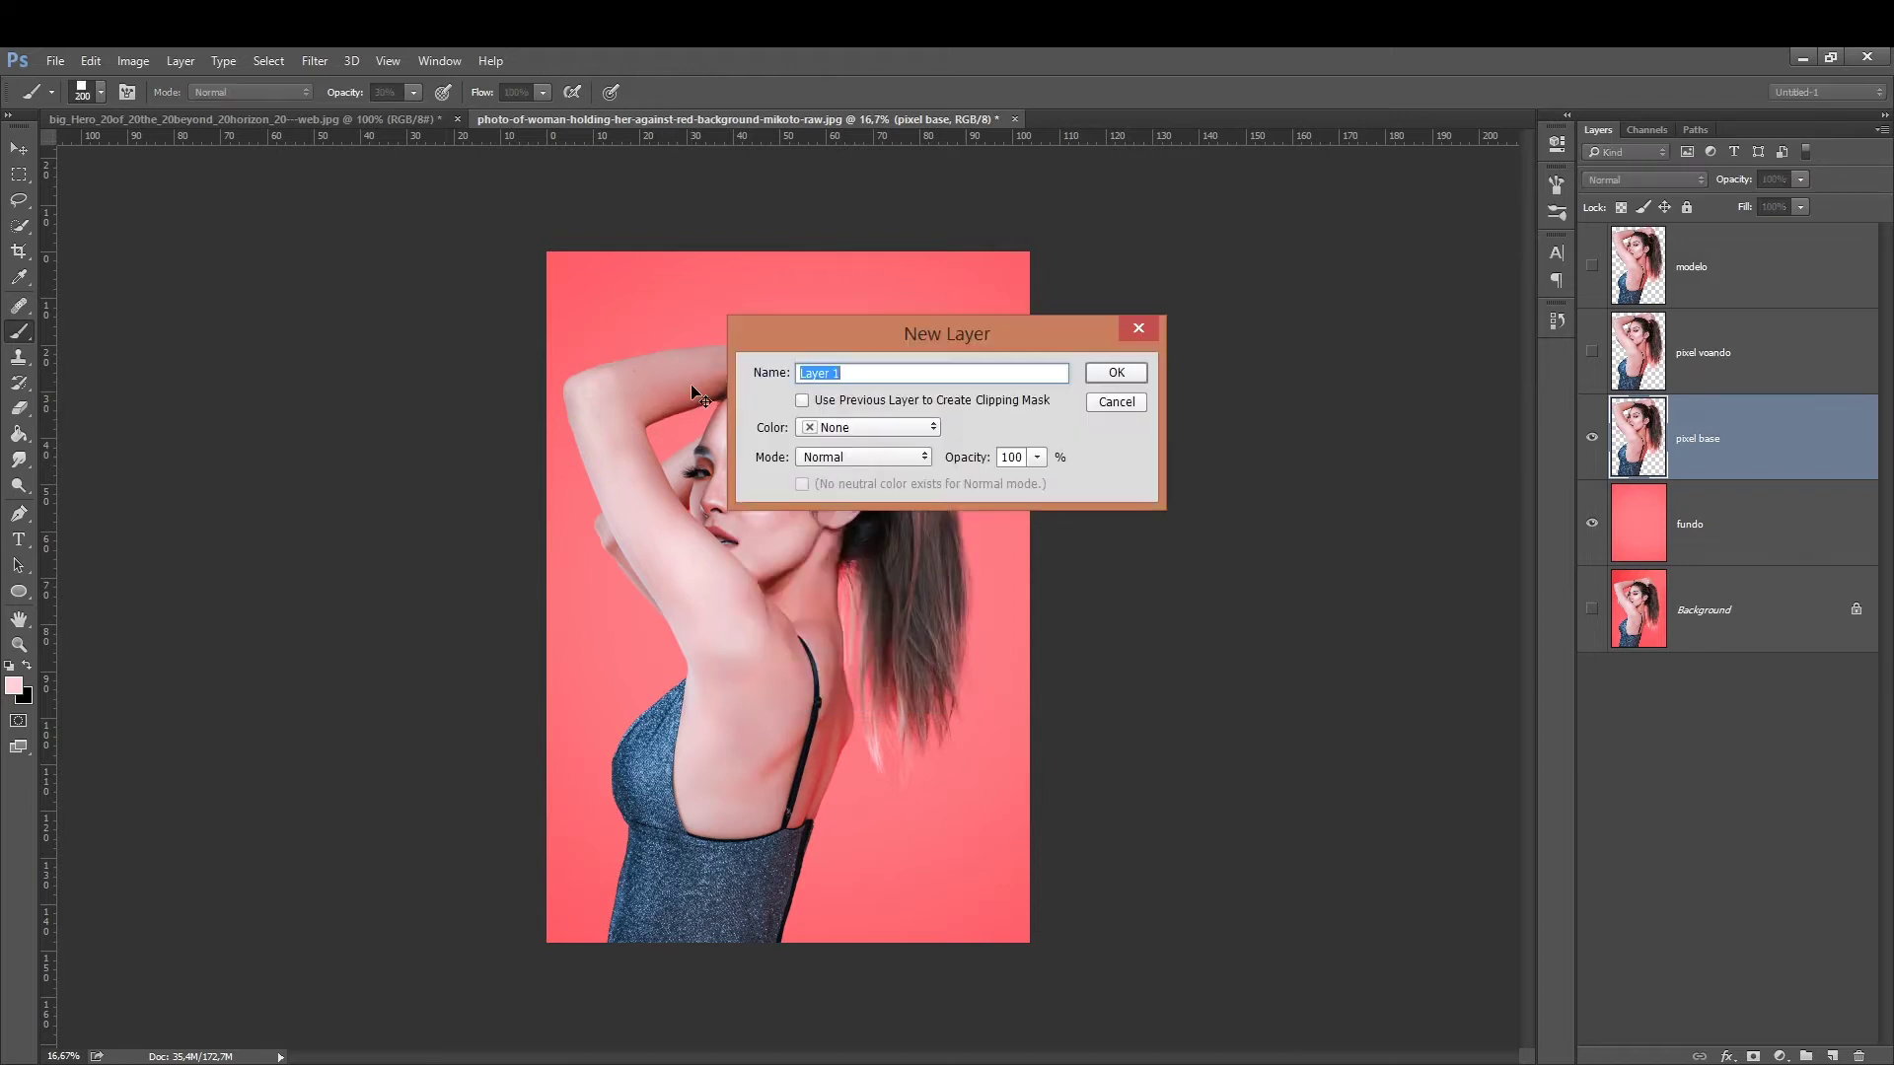
pyautogui.press('Return')
pyautogui.moveTo(624, 375); pyautogui.dragTo(764, 592)
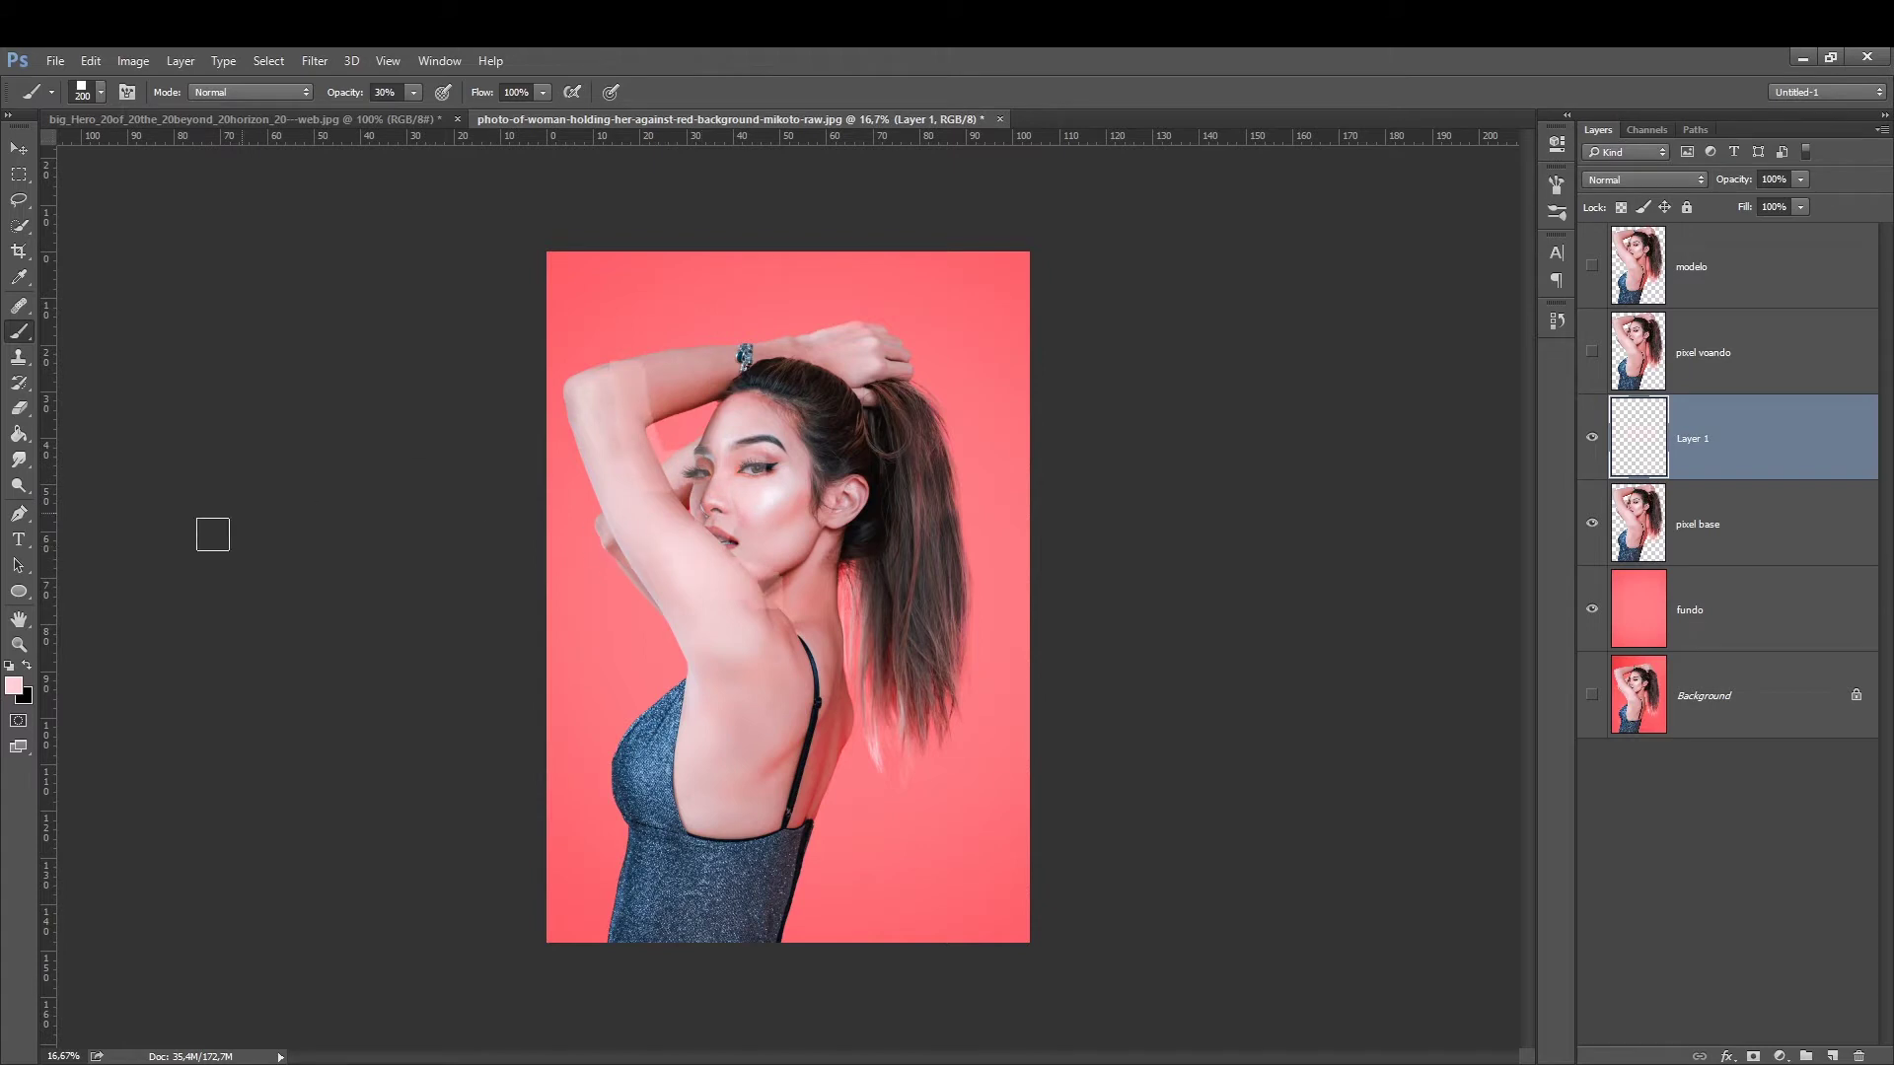
pyautogui.moveTo(413, 92); pyautogui.dragTo(493, 110)
pyautogui.hotkey('ctrl', 'alt', 'z')
pyautogui.hotkey('ctrl', 'alt', 'z')
pyautogui.moveTo(628, 382); pyautogui.dragTo(731, 621)
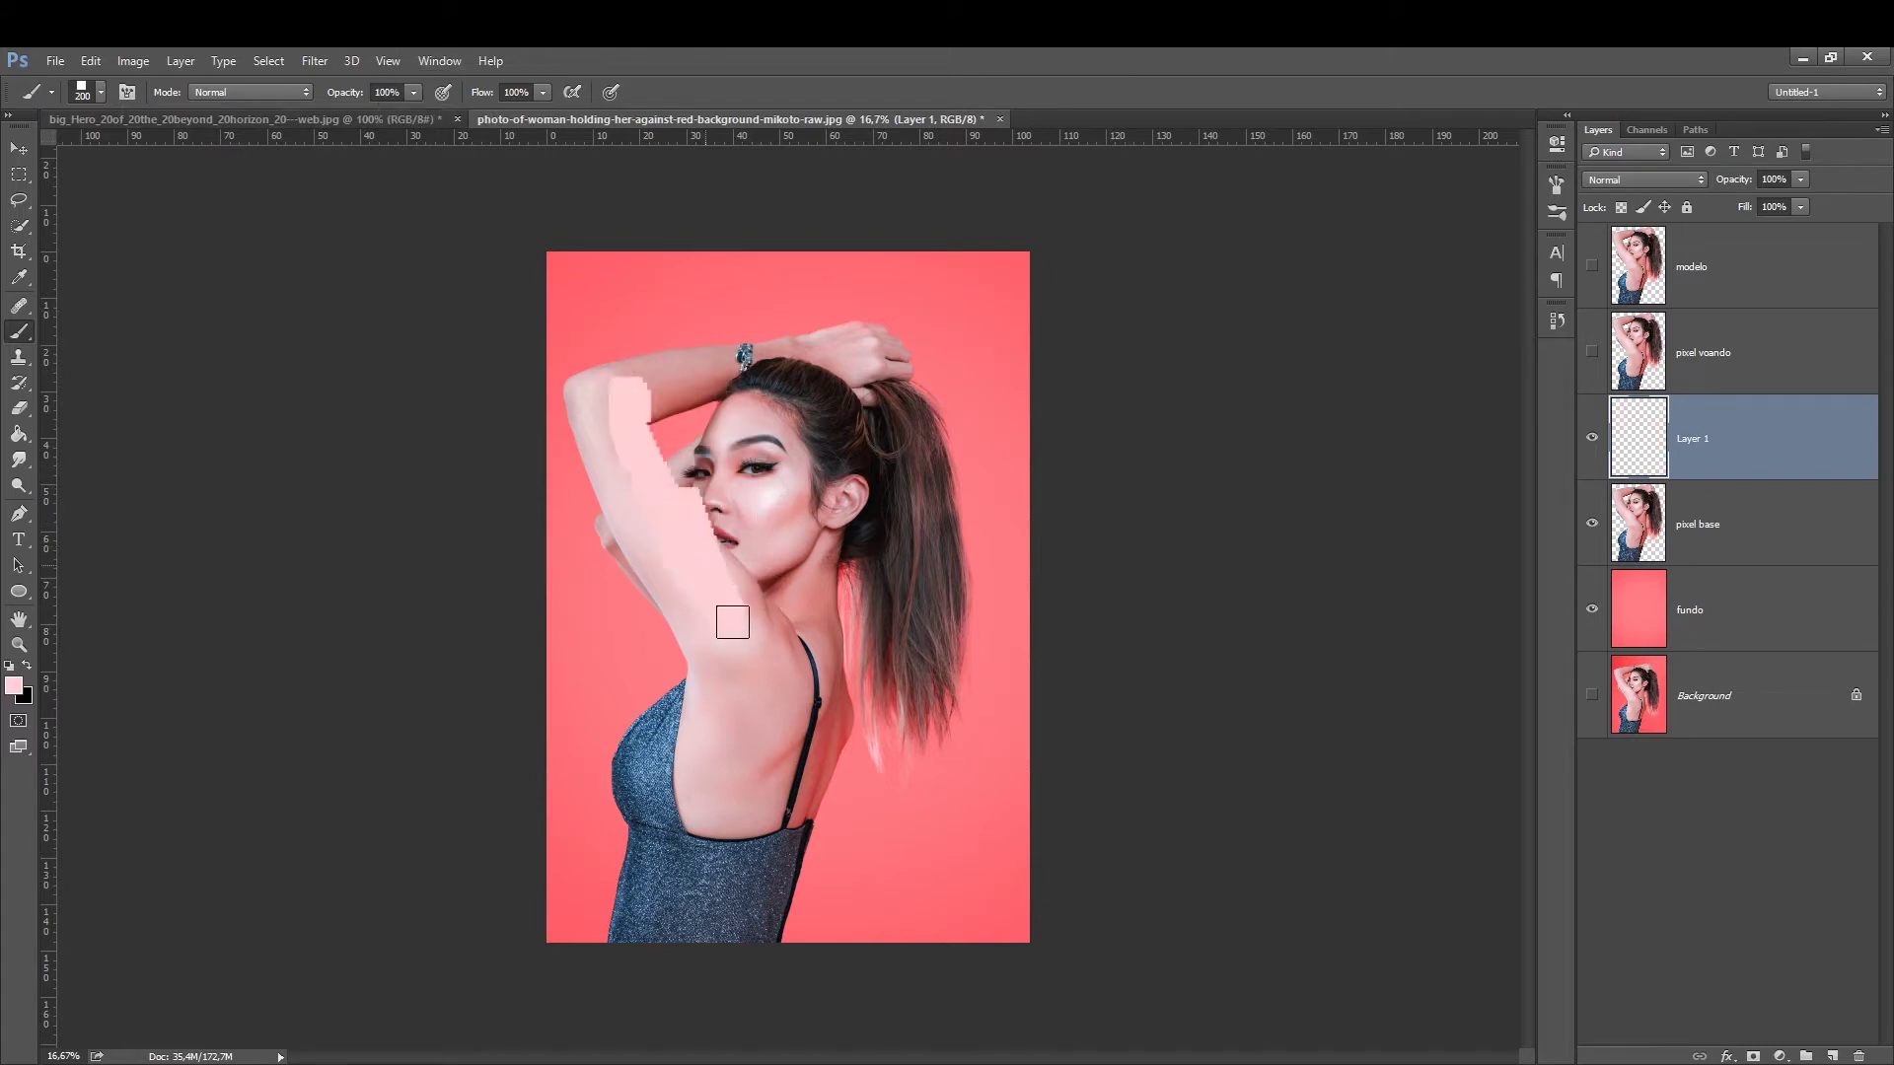
pyautogui.hotkey('ctrl', 'z')
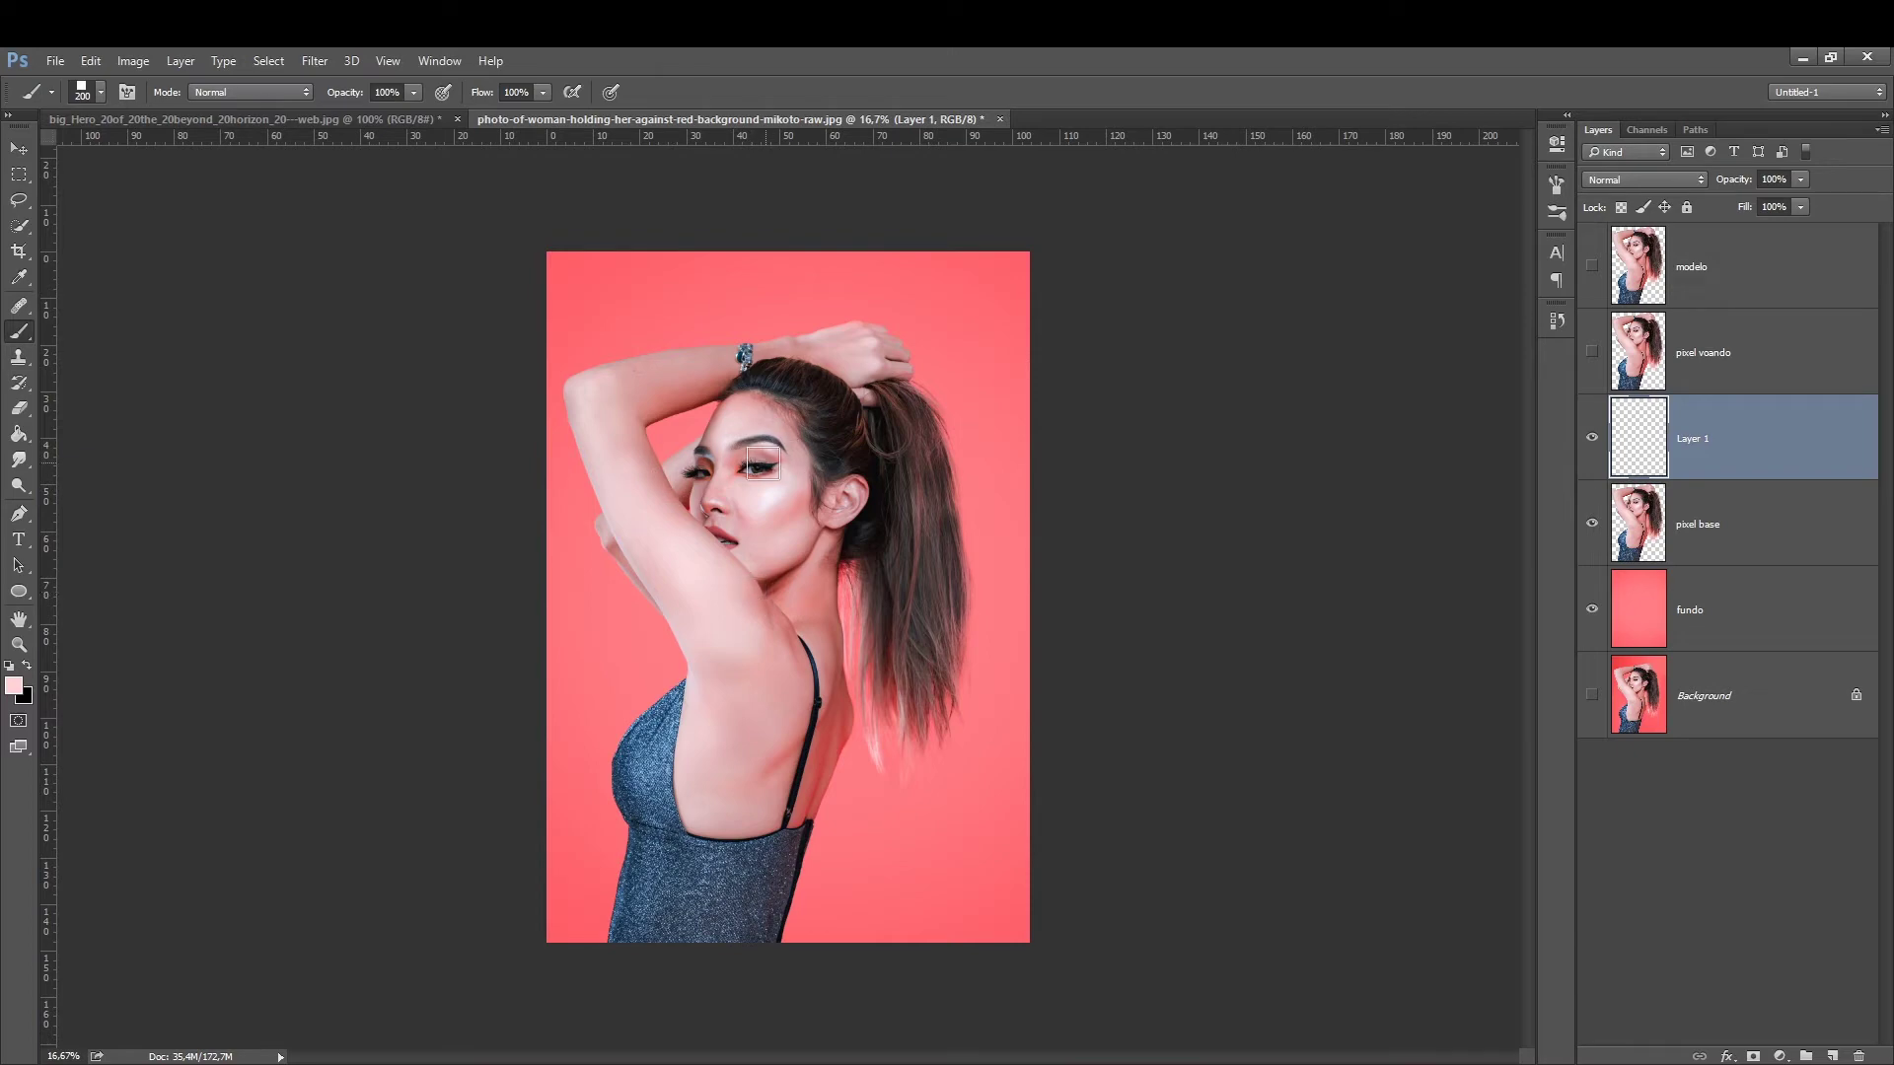
pyautogui.click(437, 62)
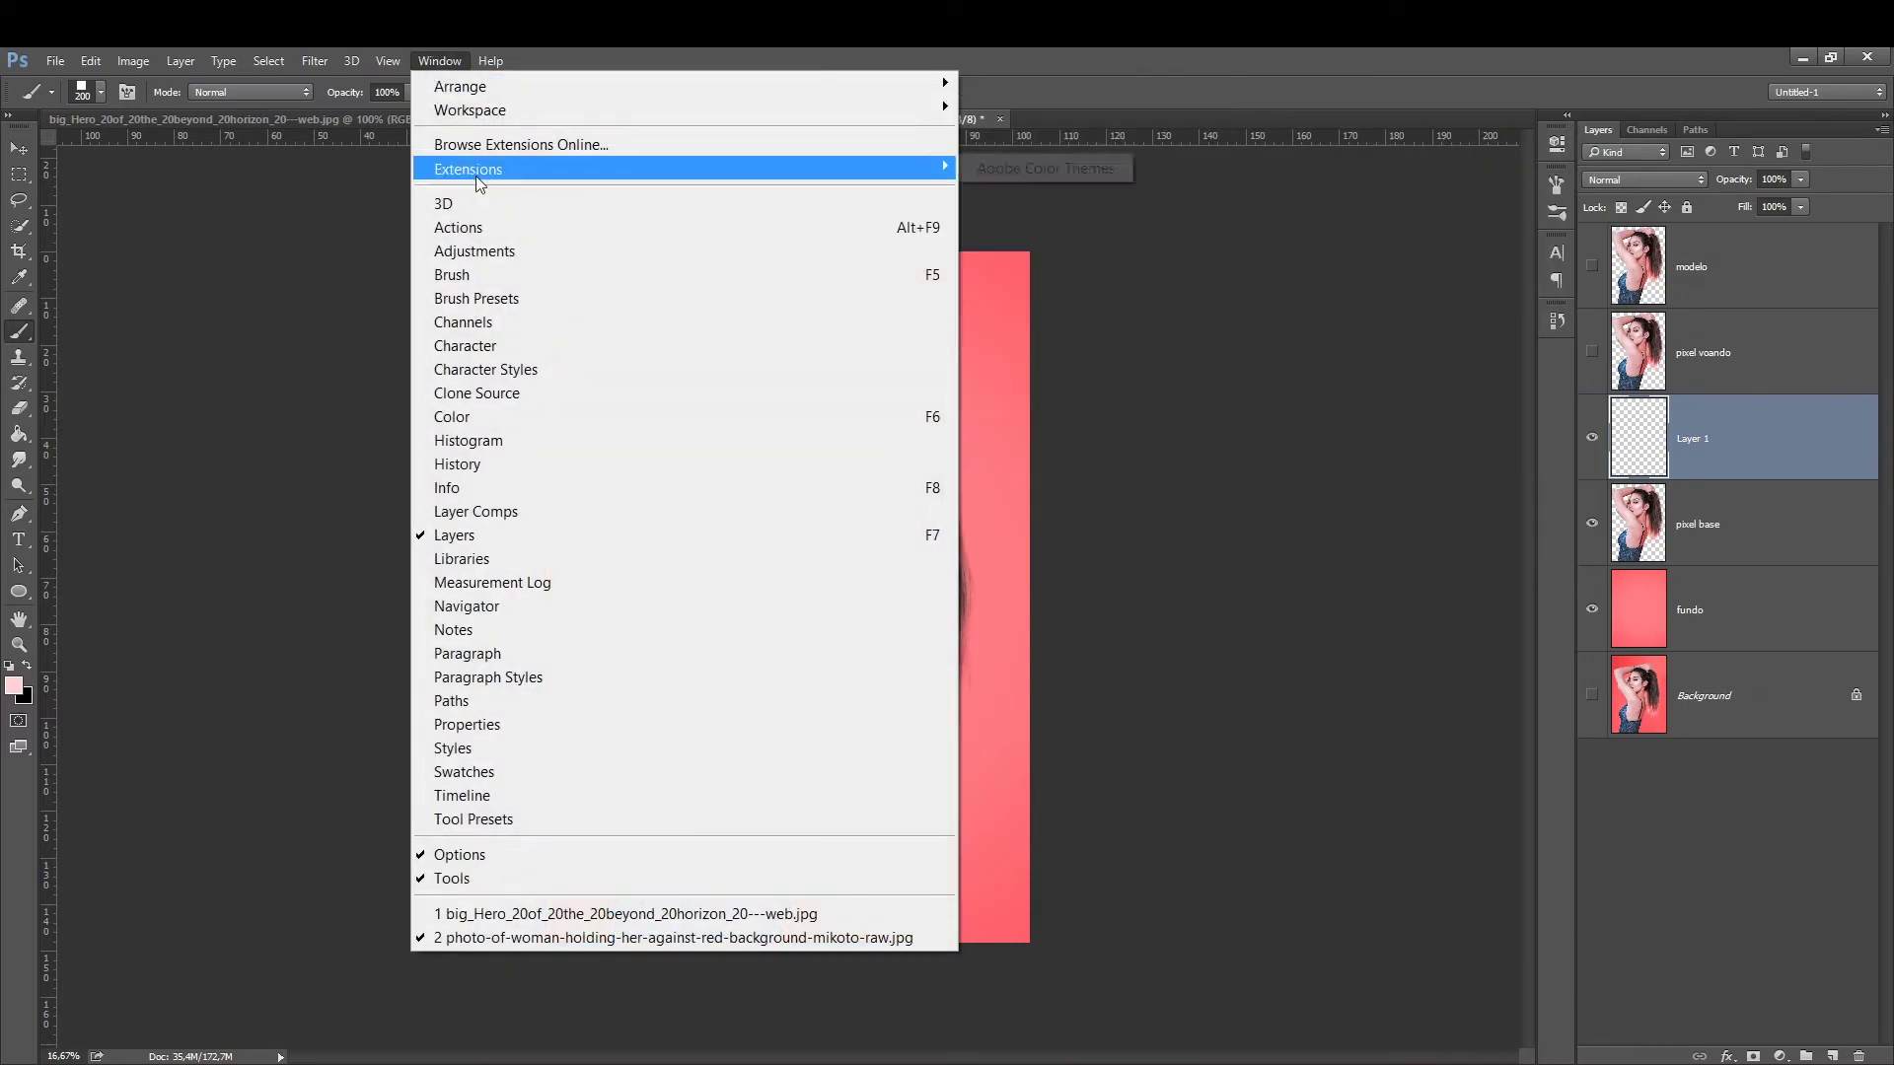
# Set the square brush tip spacing to about 194%.
pyautogui.click(522, 299)
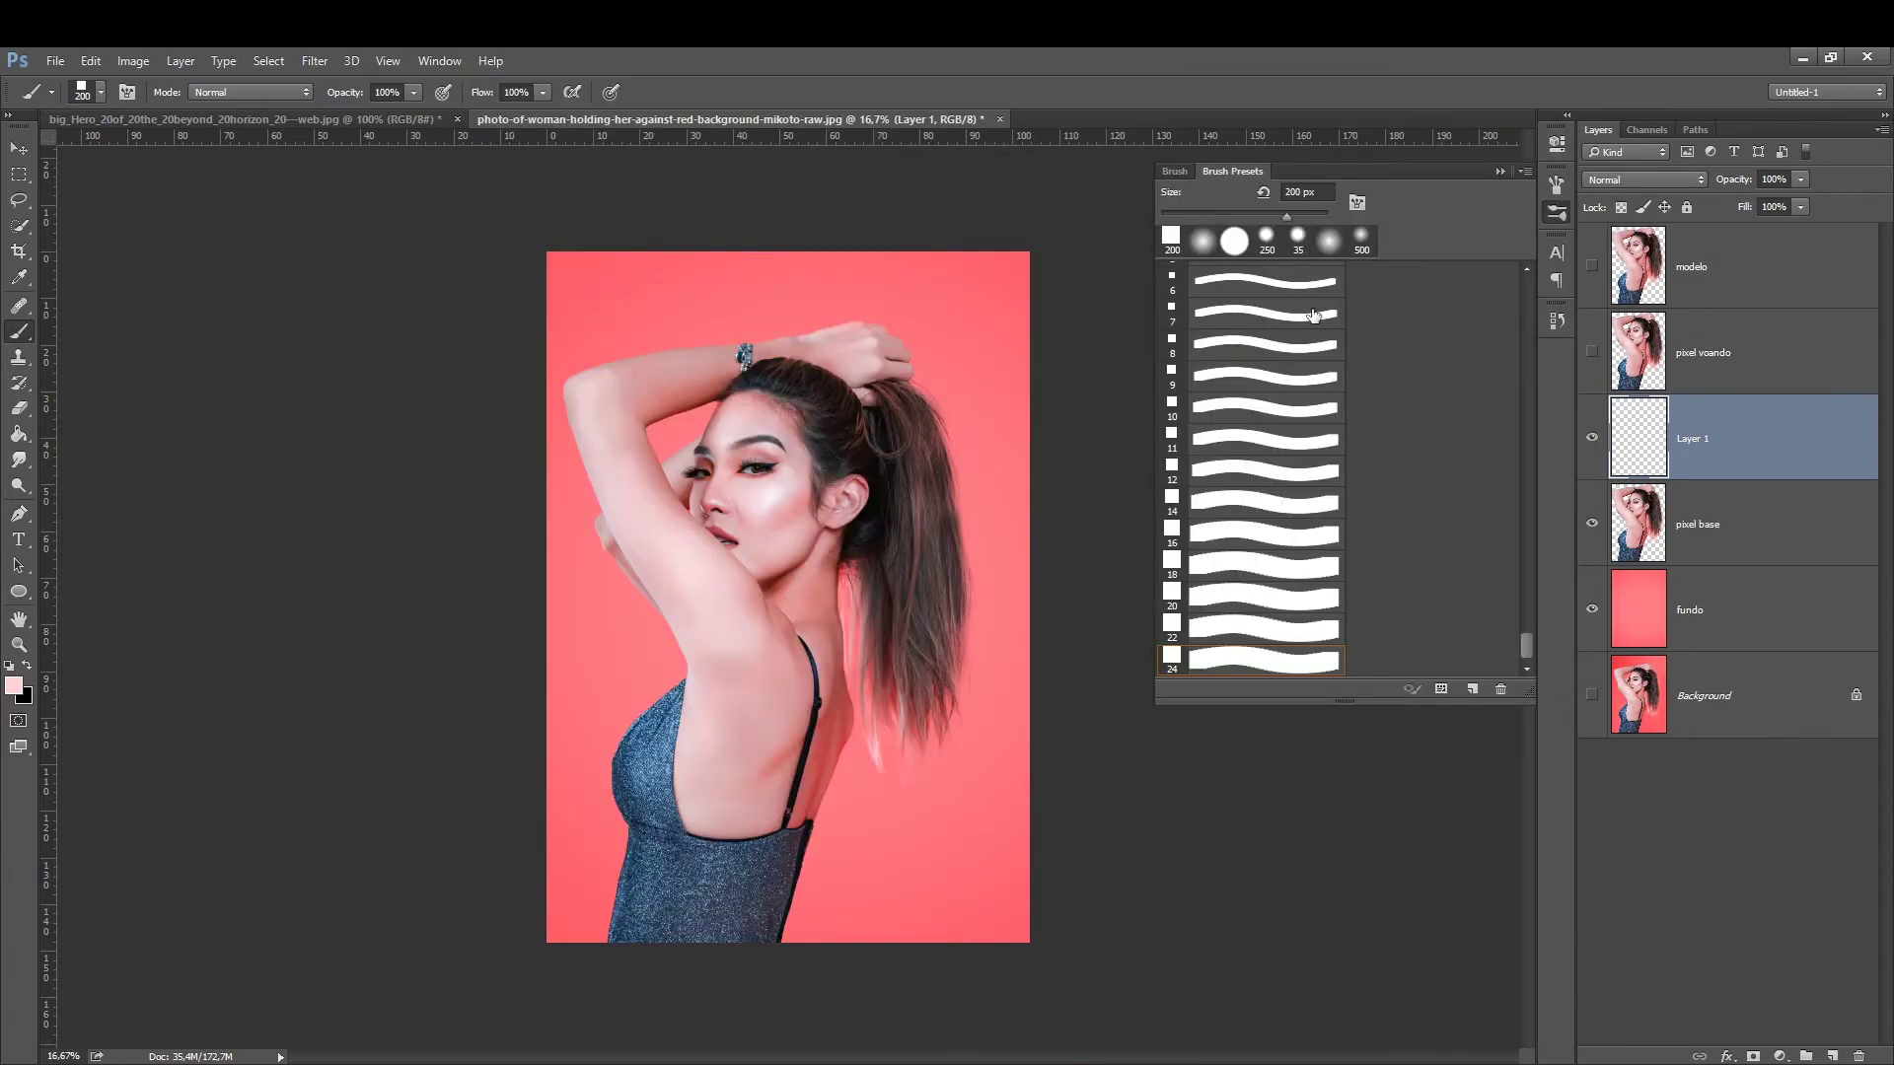
pyautogui.click(1174, 171)
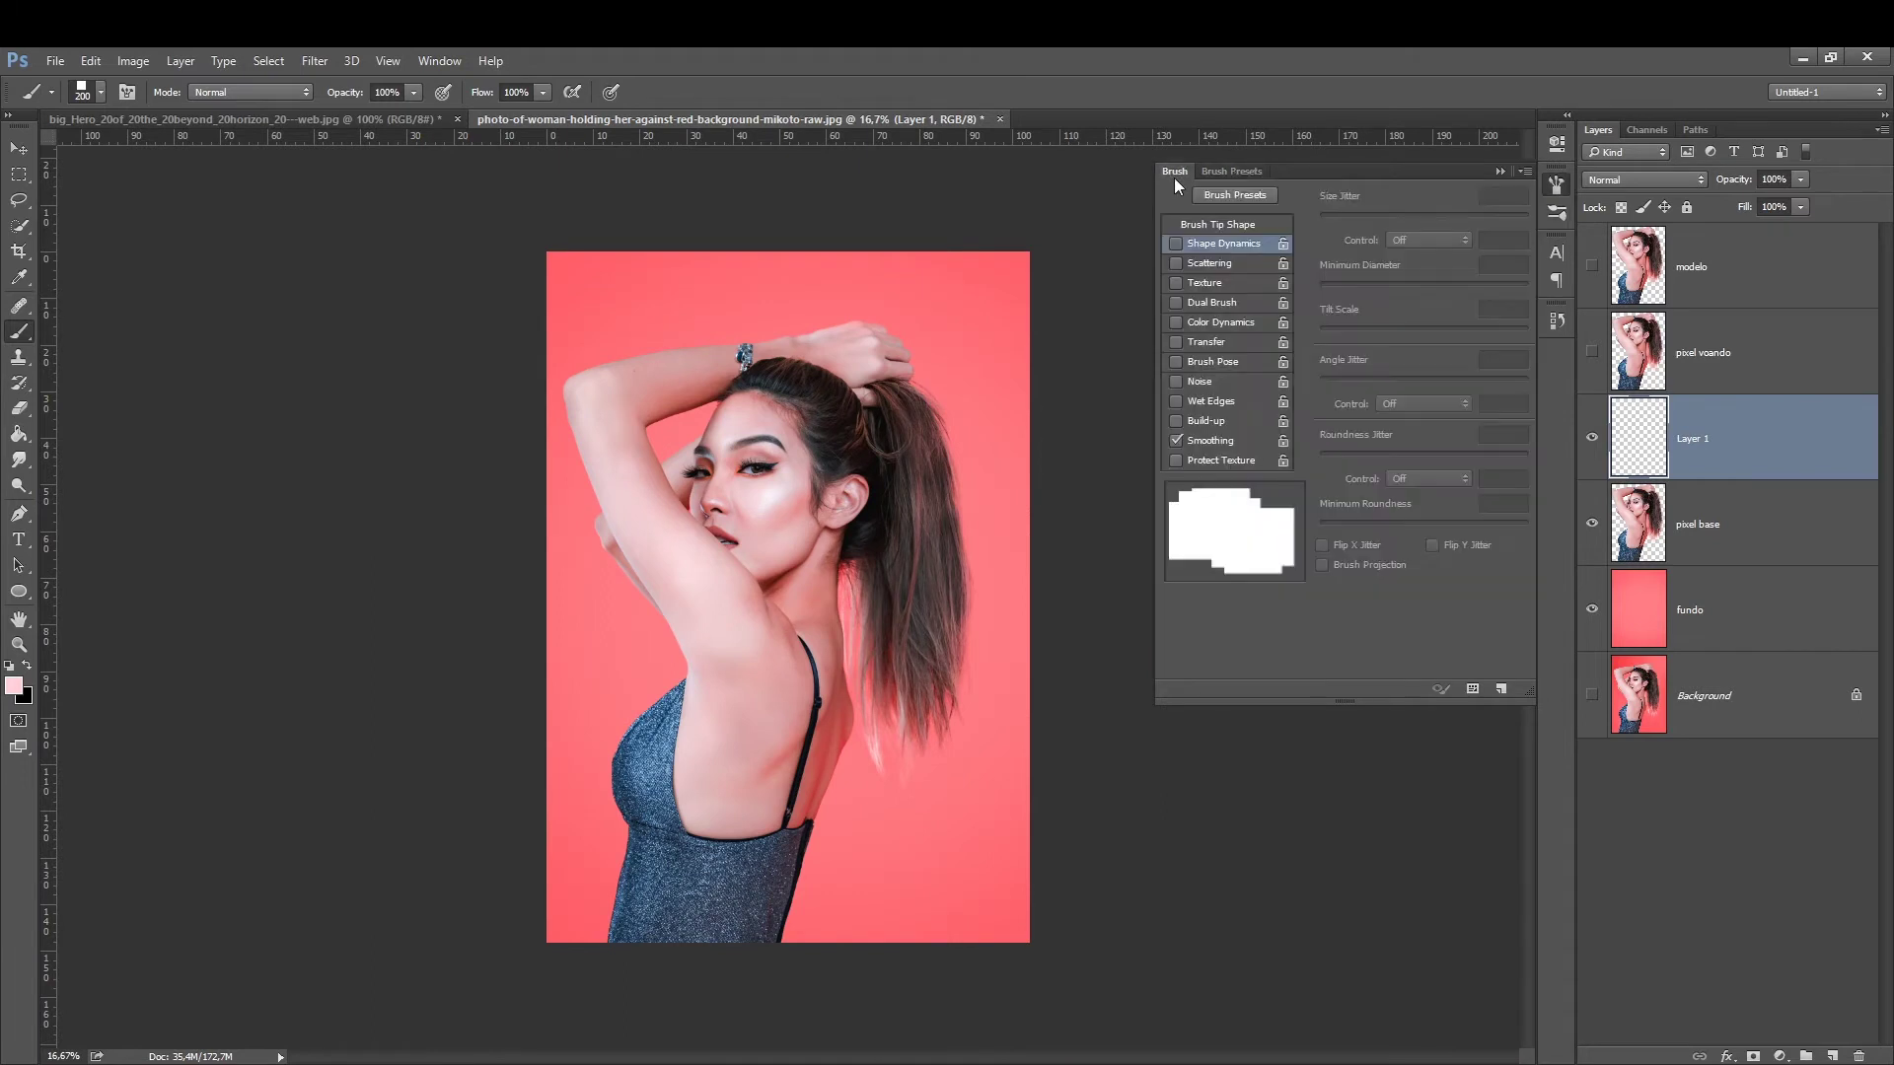
pyautogui.click(1219, 224)
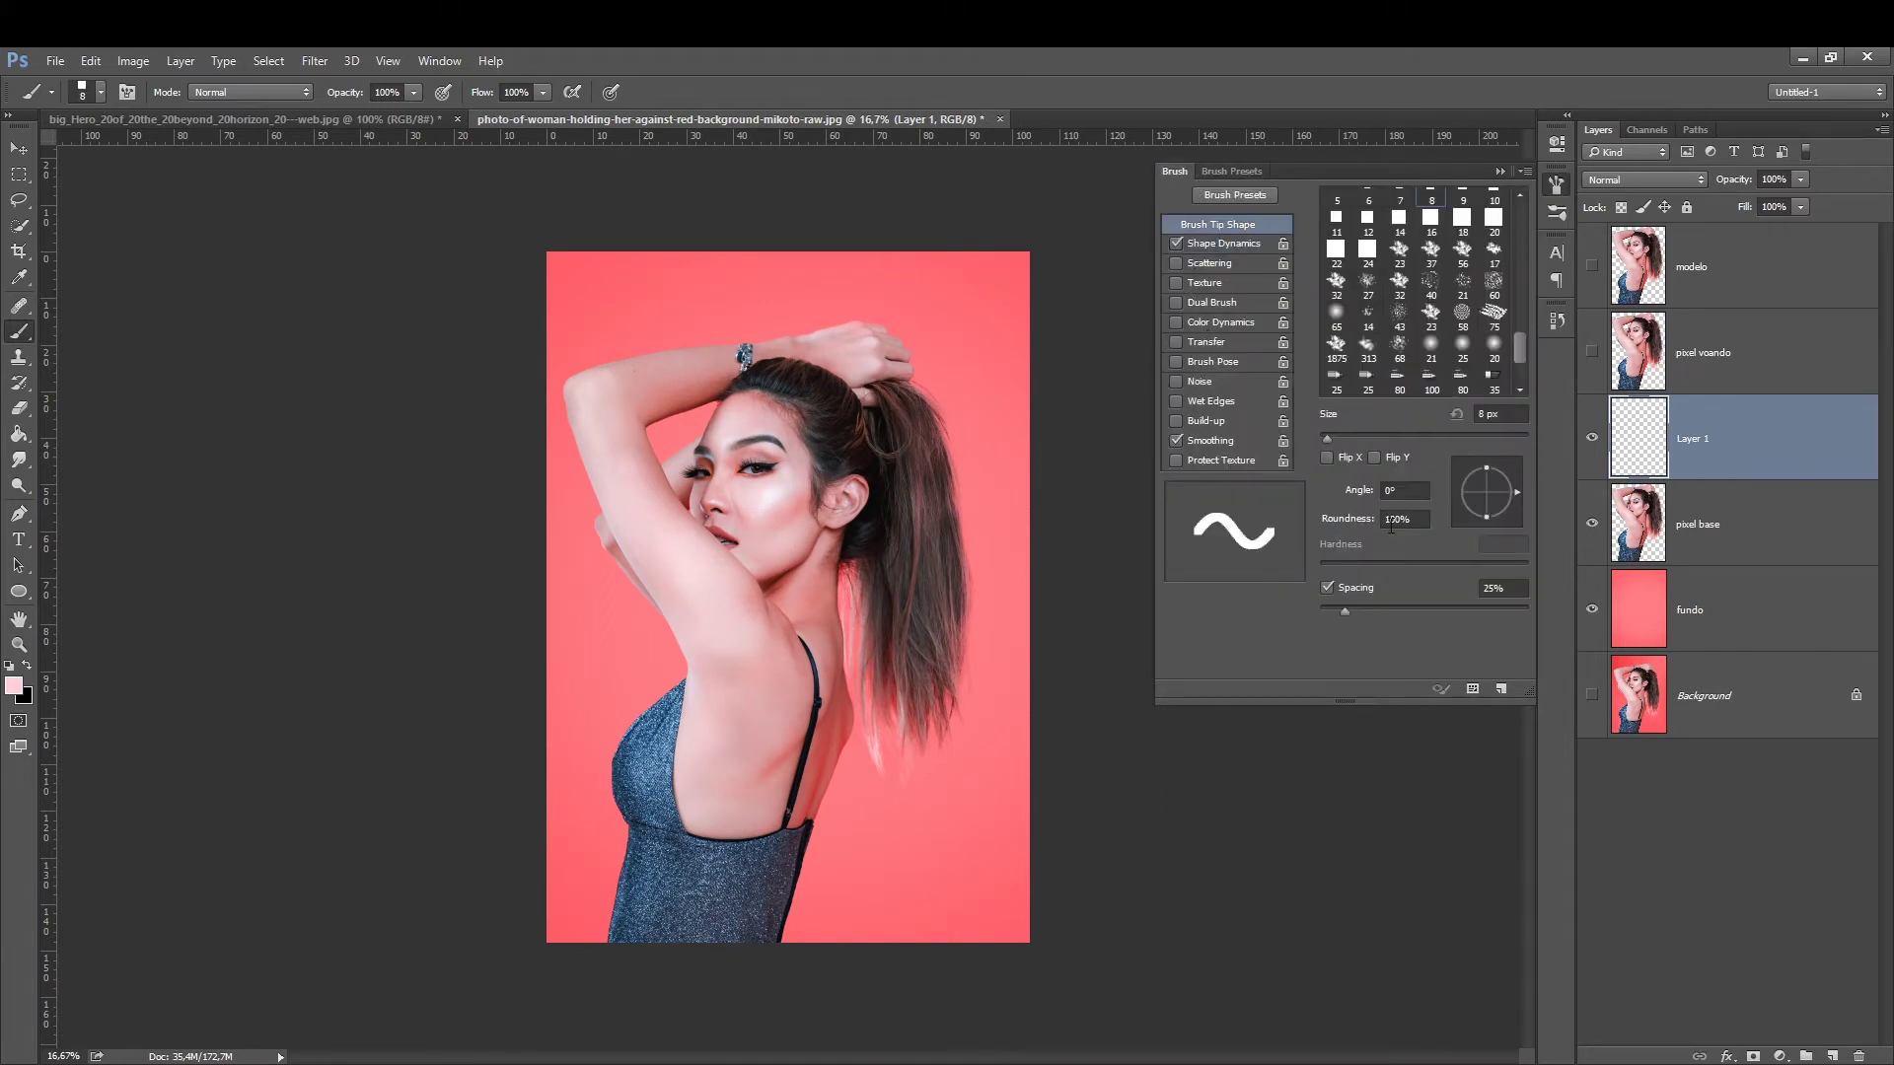
pyautogui.moveTo(1346, 610); pyautogui.dragTo(1479, 607)
pyautogui.moveTo(1326, 436)
pyautogui.mouseDown()
pyautogui.moveTo(1359, 436)
pyautogui.moveTo(1330, 434)
pyautogui.mouseUp()
pyautogui.moveTo(1476, 611)
pyautogui.mouseDown()
pyautogui.moveTo(1524, 607)
pyautogui.moveTo(1427, 607)
pyautogui.moveTo(1478, 604)
pyautogui.mouseUp()
# Enable brush Scattering at 246% with Count 2.
pyautogui.click(1205, 262)
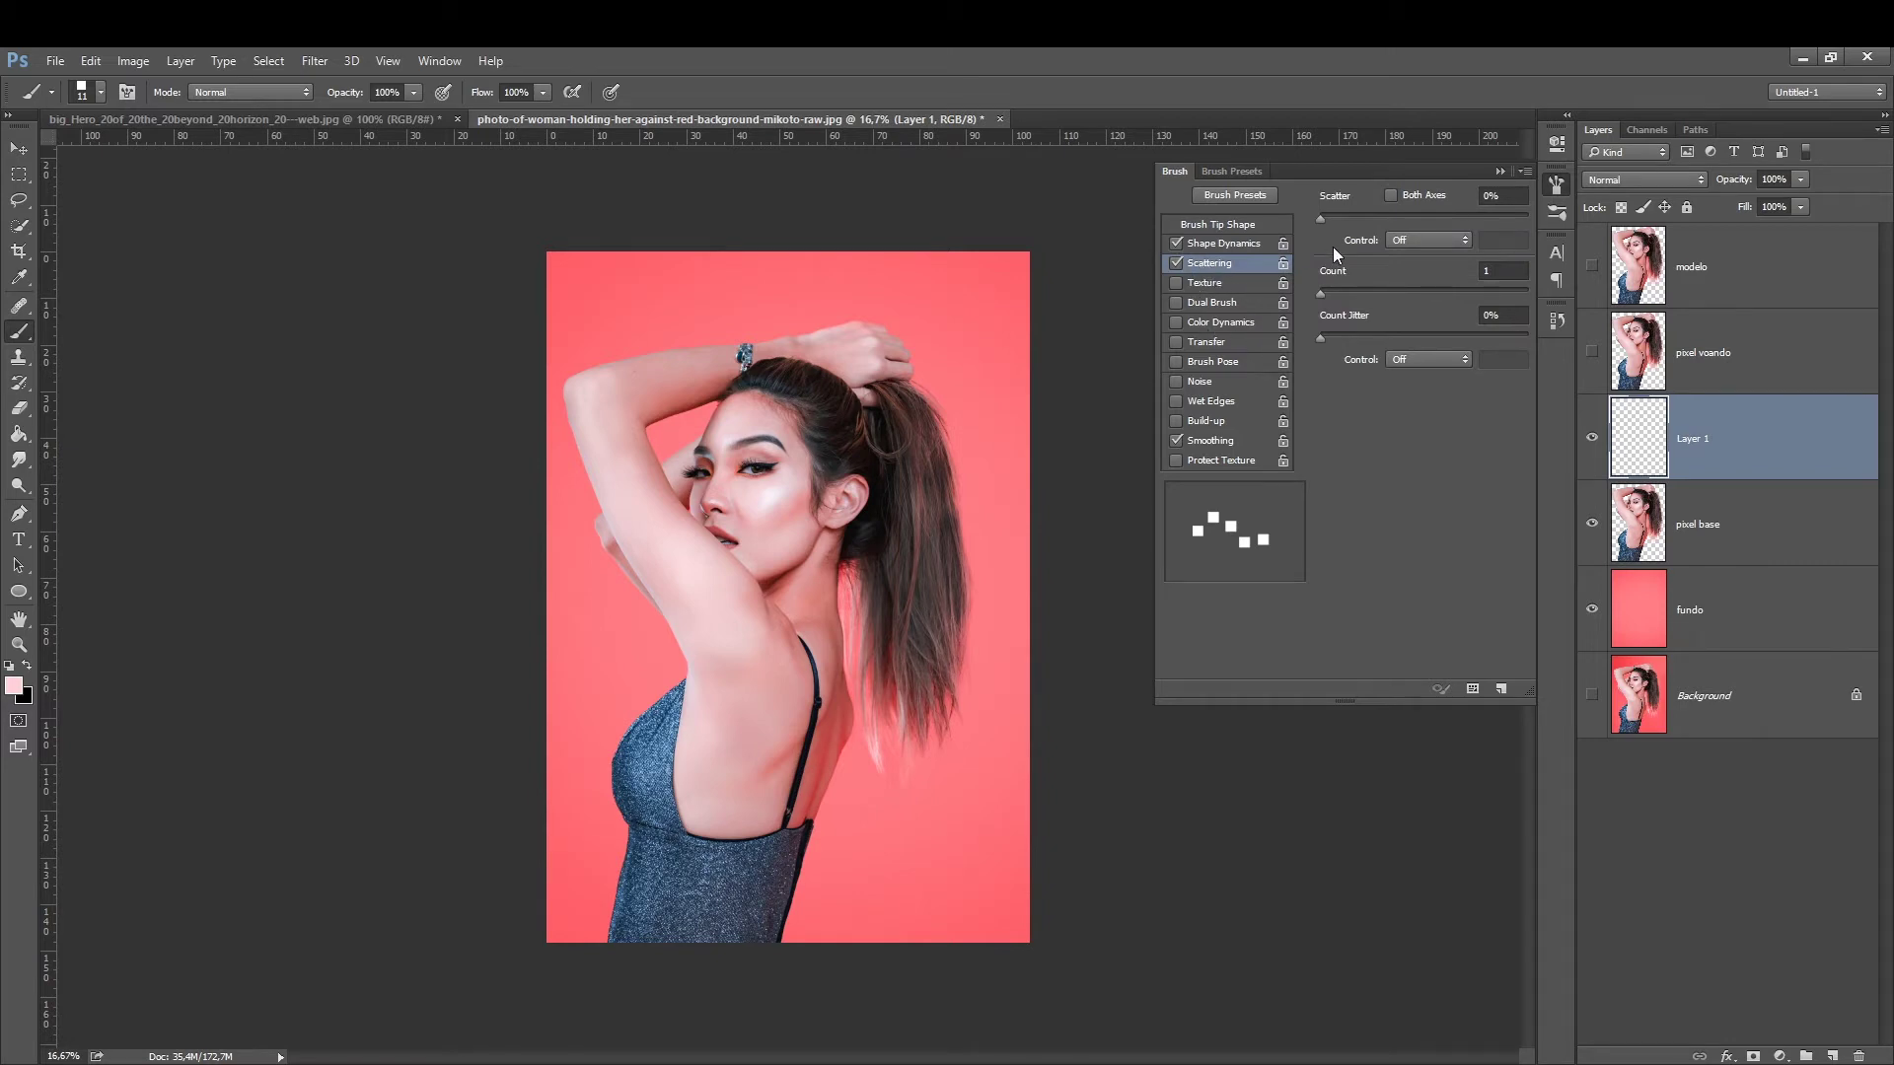
pyautogui.moveTo(1321, 218)
pyautogui.mouseDown()
pyautogui.moveTo(1469, 212)
pyautogui.moveTo(1371, 219)
pyautogui.moveTo(1491, 223)
pyautogui.moveTo(1476, 233)
pyautogui.mouseUp()
pyautogui.moveTo(1324, 292)
pyautogui.mouseDown()
pyautogui.moveTo(1403, 292)
pyautogui.moveTo(1324, 293)
pyautogui.moveTo(1396, 336)
pyautogui.mouseUp()
pyautogui.press('[')
pyautogui.click(1500, 172)
# Test the brush at about size 92, scattering pink squares over face, neck and arm, then undo two strokes.
pyautogui.rightClick(833, 552)
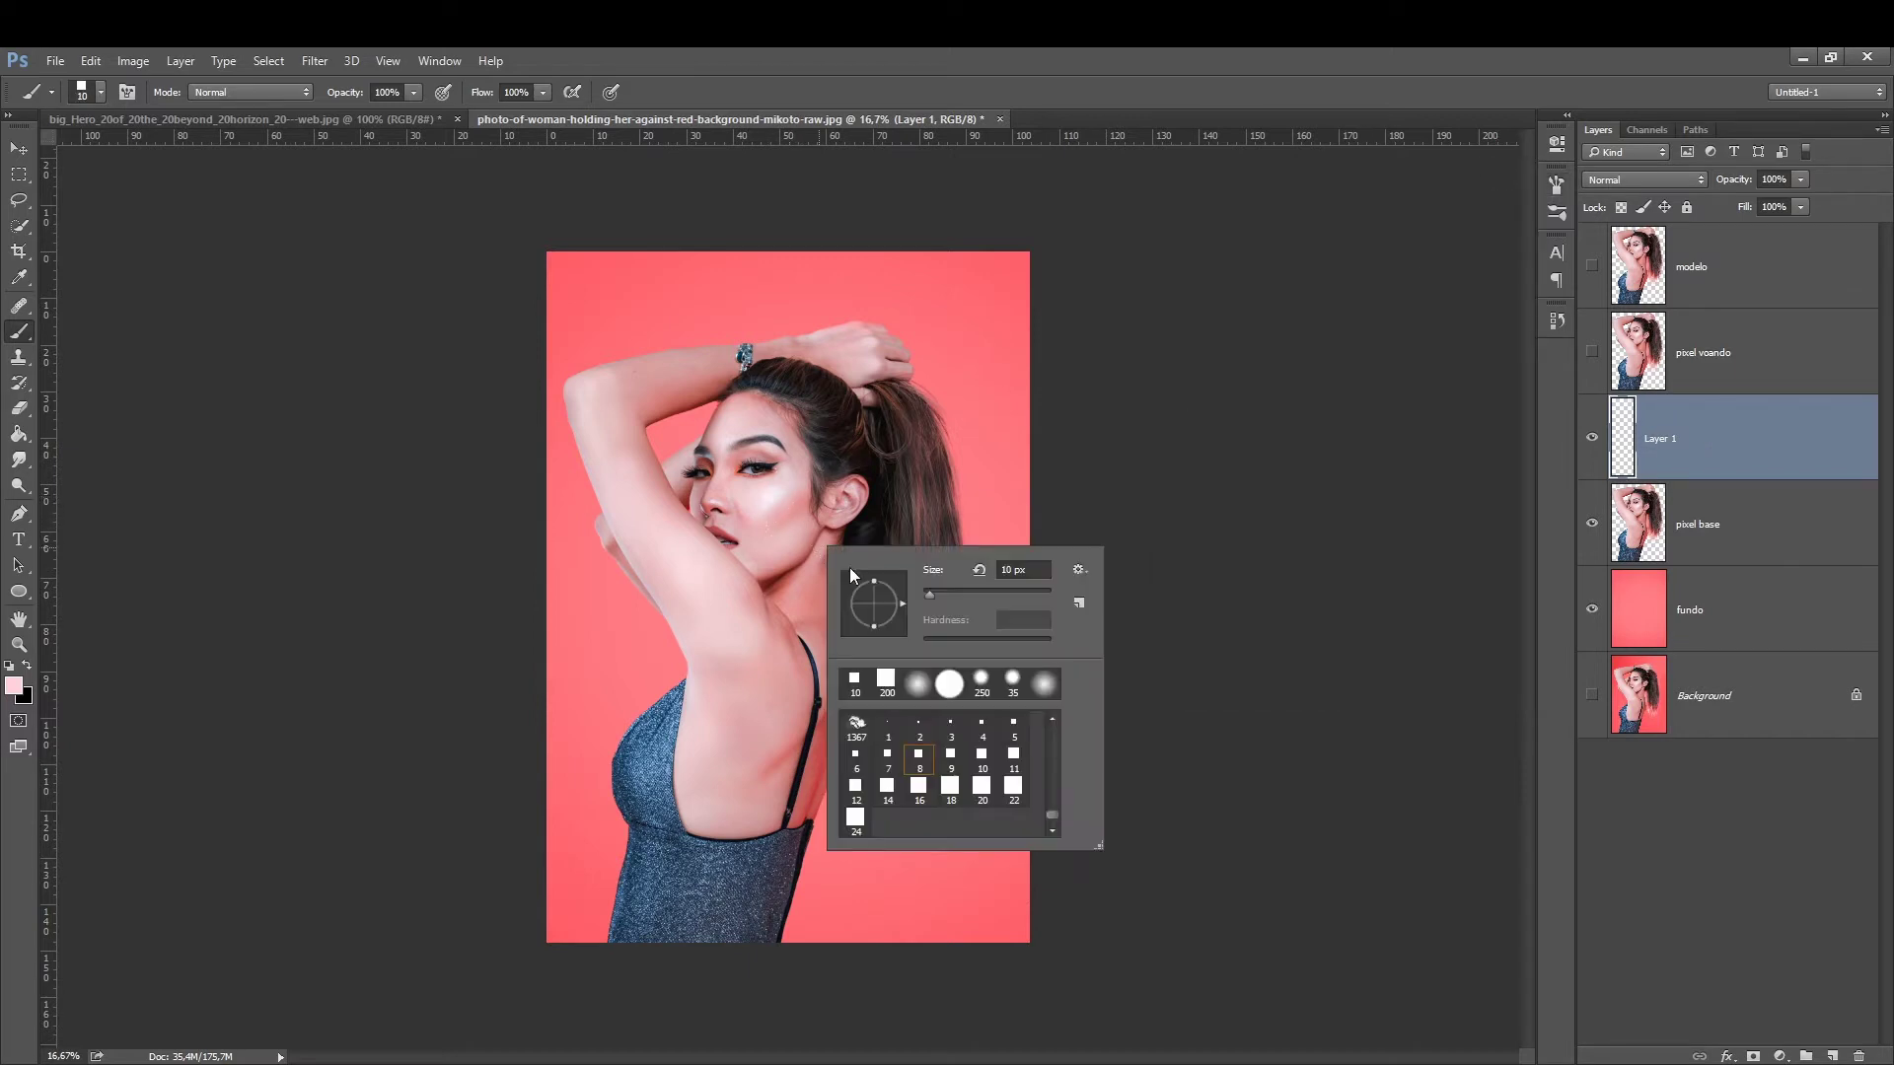
pyautogui.moveTo(937, 600); pyautogui.dragTo(976, 600)
pyautogui.press('Return')
pyautogui.press('[')
pyautogui.moveTo(787, 548)
pyautogui.mouseDown()
pyautogui.moveTo(778, 569)
pyautogui.moveTo(612, 621)
pyautogui.mouseUp()
pyautogui.press('[')
pyautogui.press('[')
pyautogui.press('[')
pyautogui.moveTo(671, 493); pyautogui.dragTo(783, 499)
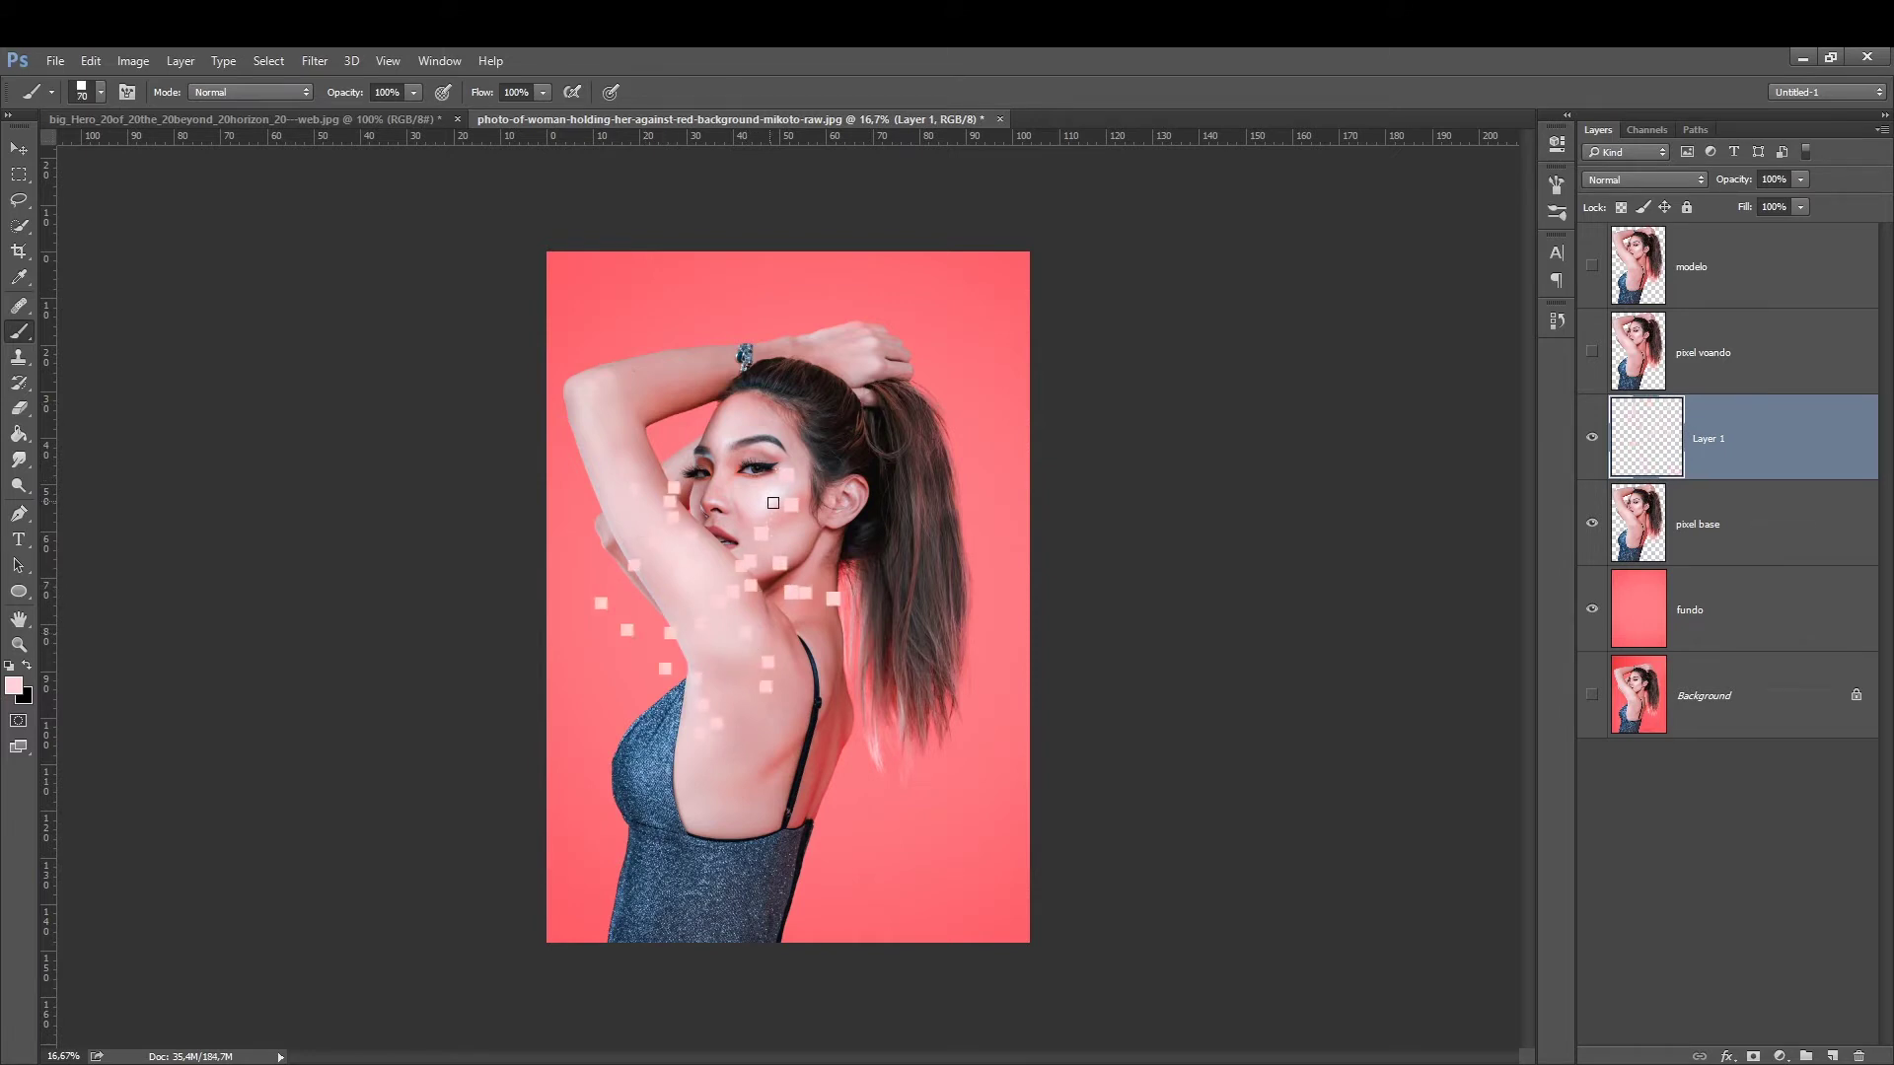
pyautogui.moveTo(804, 419); pyautogui.dragTo(837, 361)
pyautogui.moveTo(905, 574); pyautogui.dragTo(947, 659)
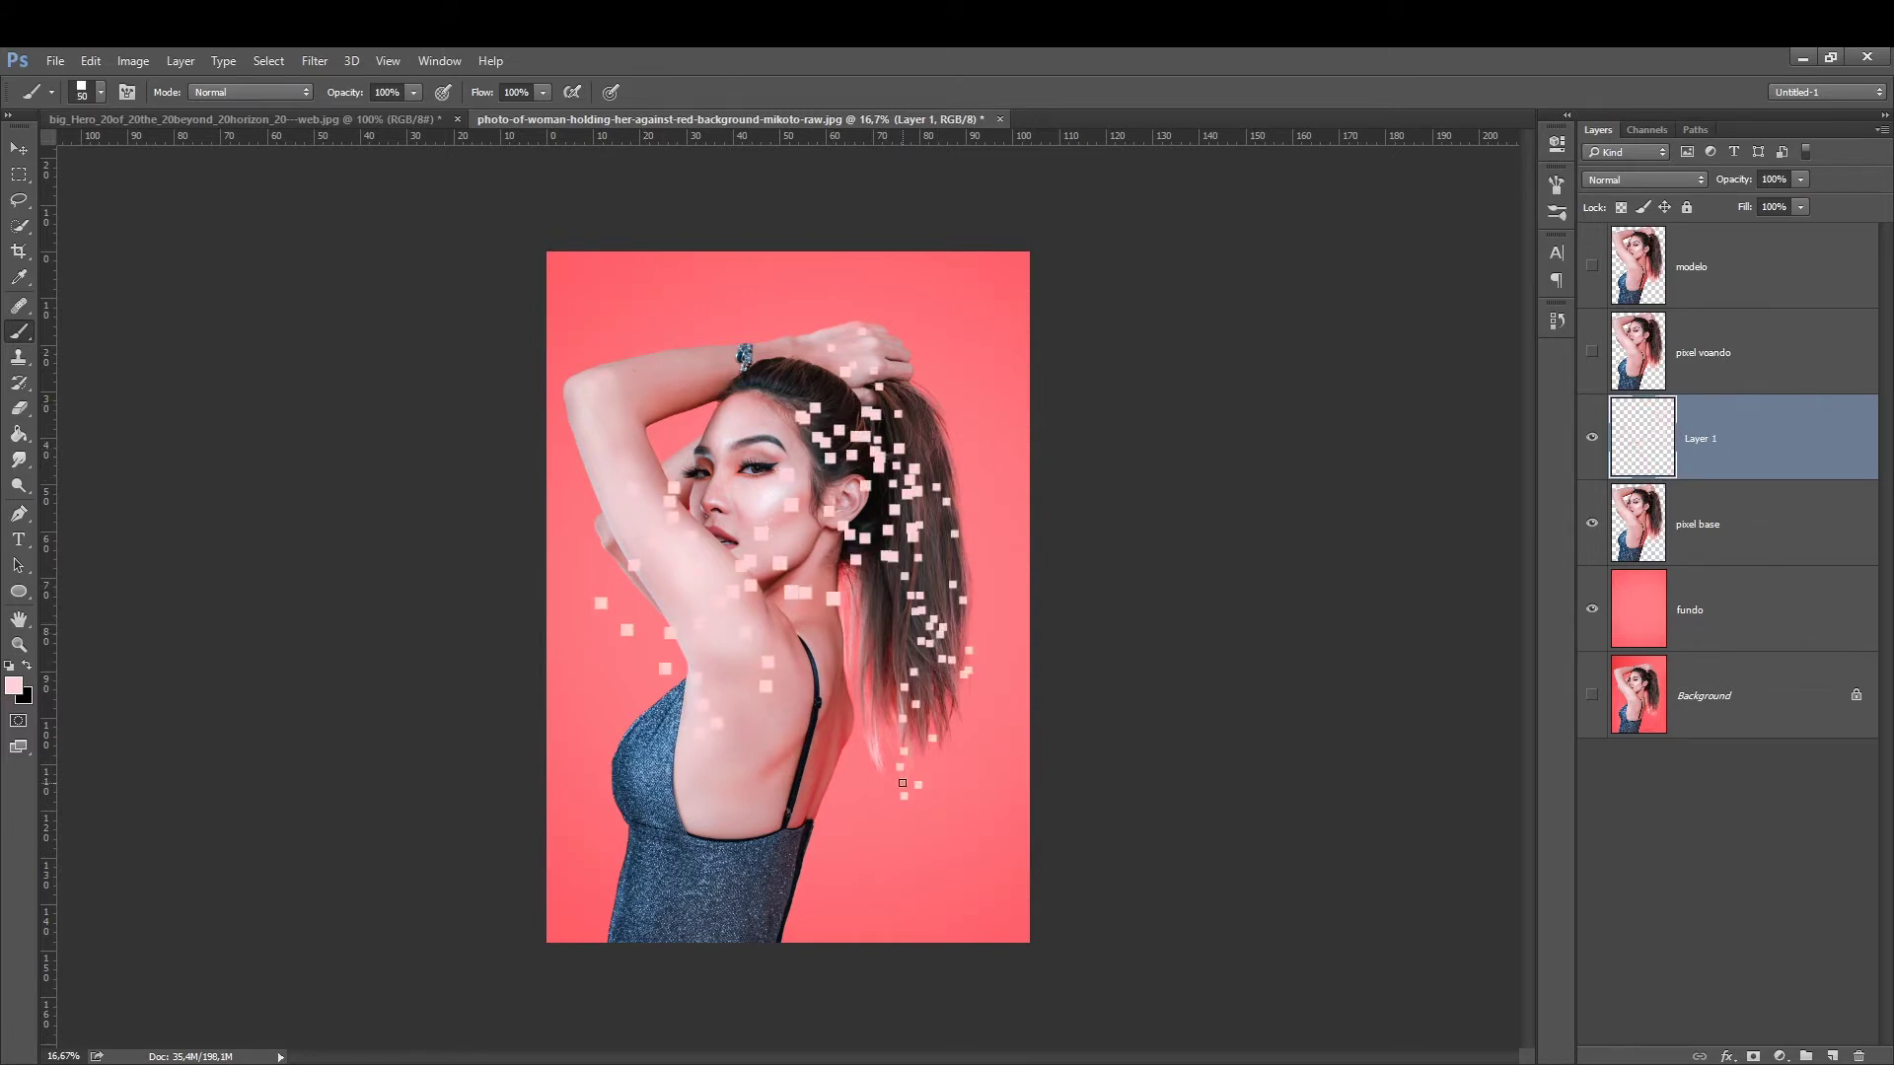
pyautogui.hotkey('ctrl', 'alt', 'z')
pyautogui.hotkey('ctrl', 'alt', 'z')
pyautogui.hotkey('ctrl', 'alt', 'z')
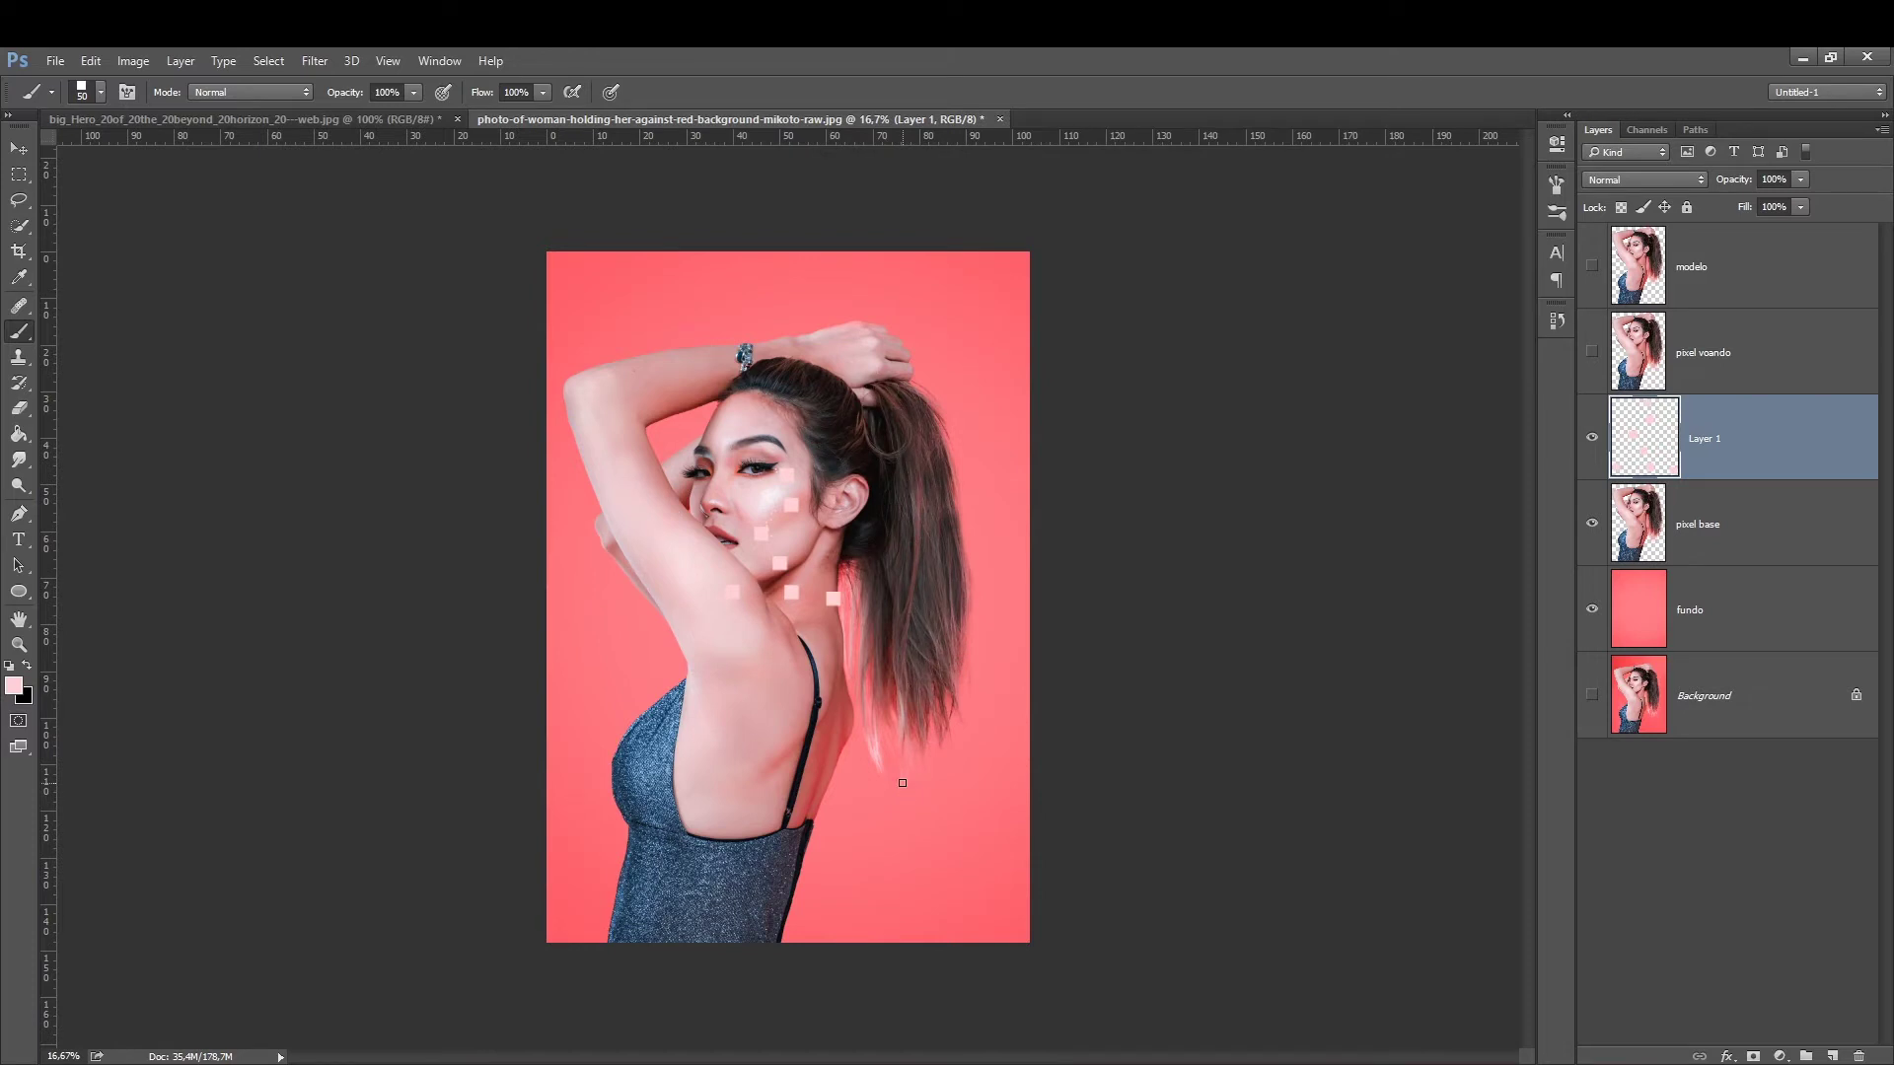
pyautogui.hotkey('ctrl', 'alt', 'z')
pyautogui.hotkey('ctrl', 'alt', 'z')
pyautogui.hotkey('ctrl', 'alt', 'z')
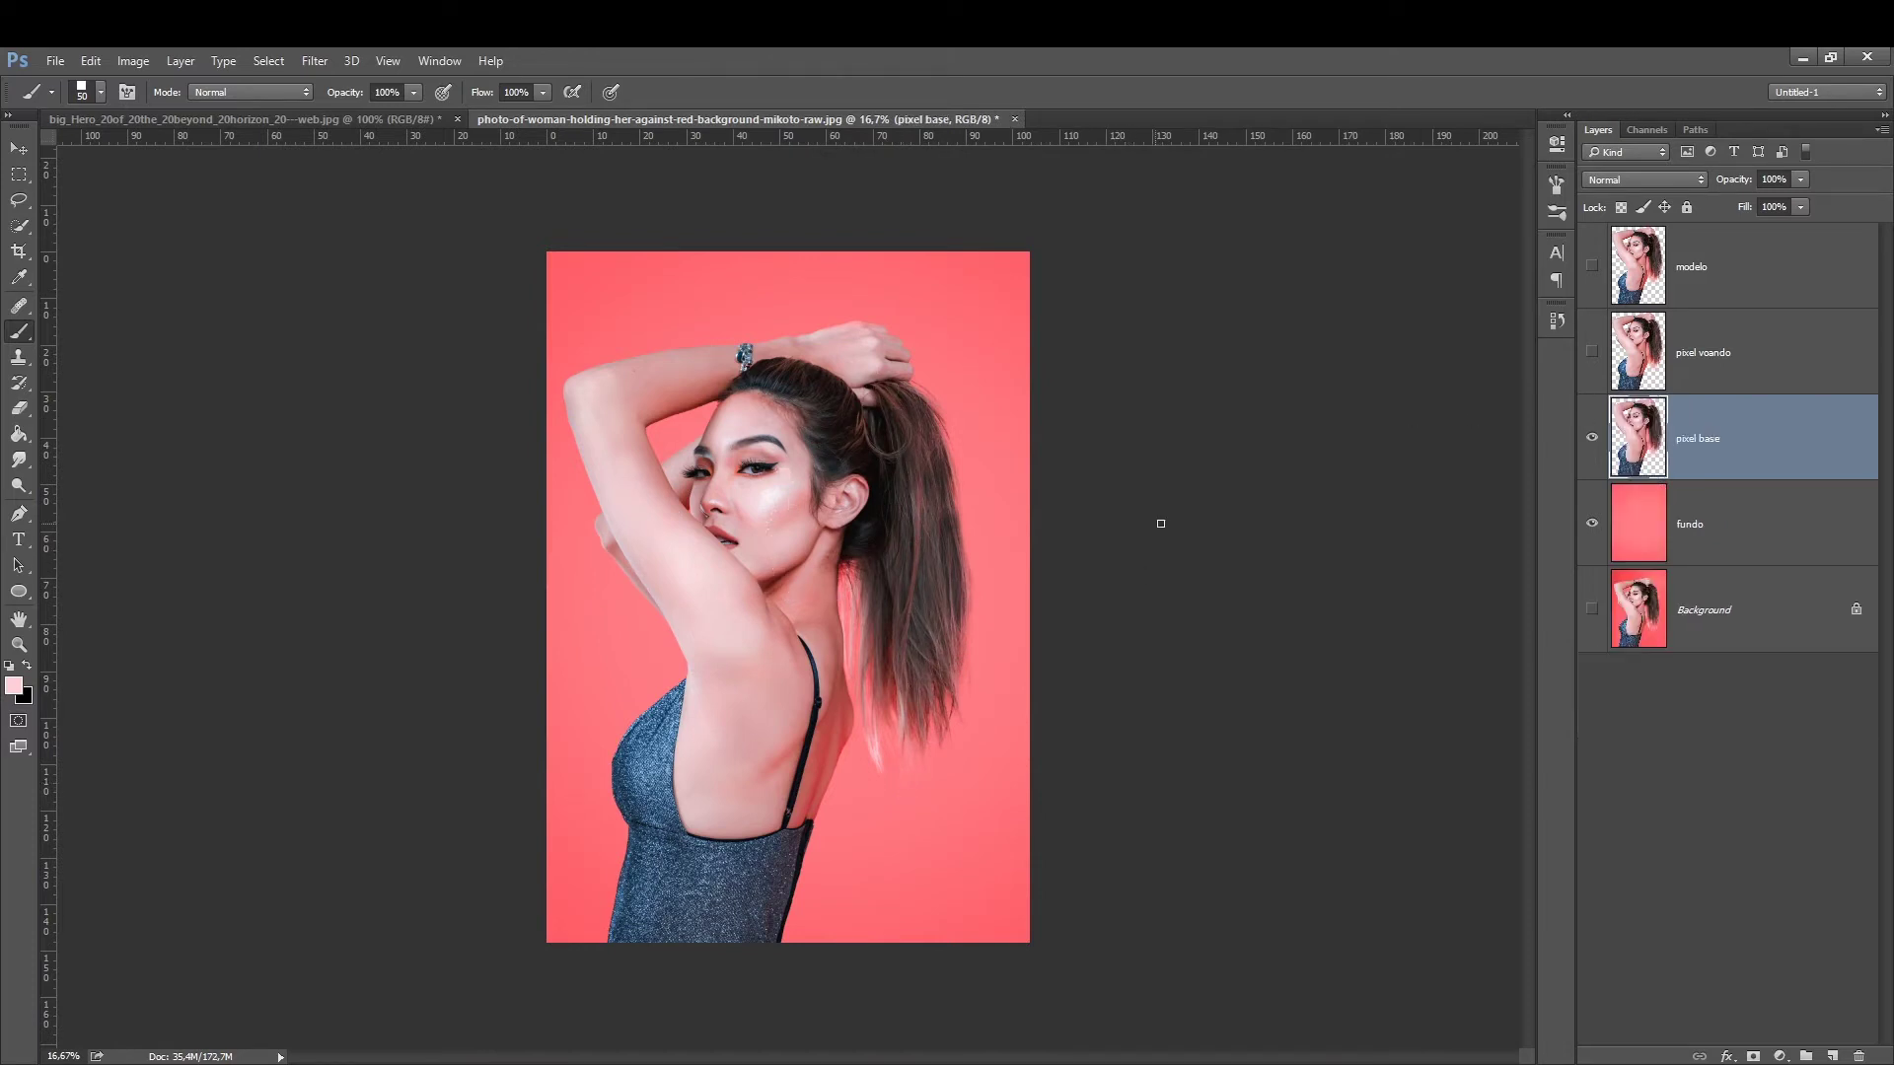
# Add a black layer mask to pixel base, then fill it with dark and lighter grey.
pyautogui.click(1754, 1057)
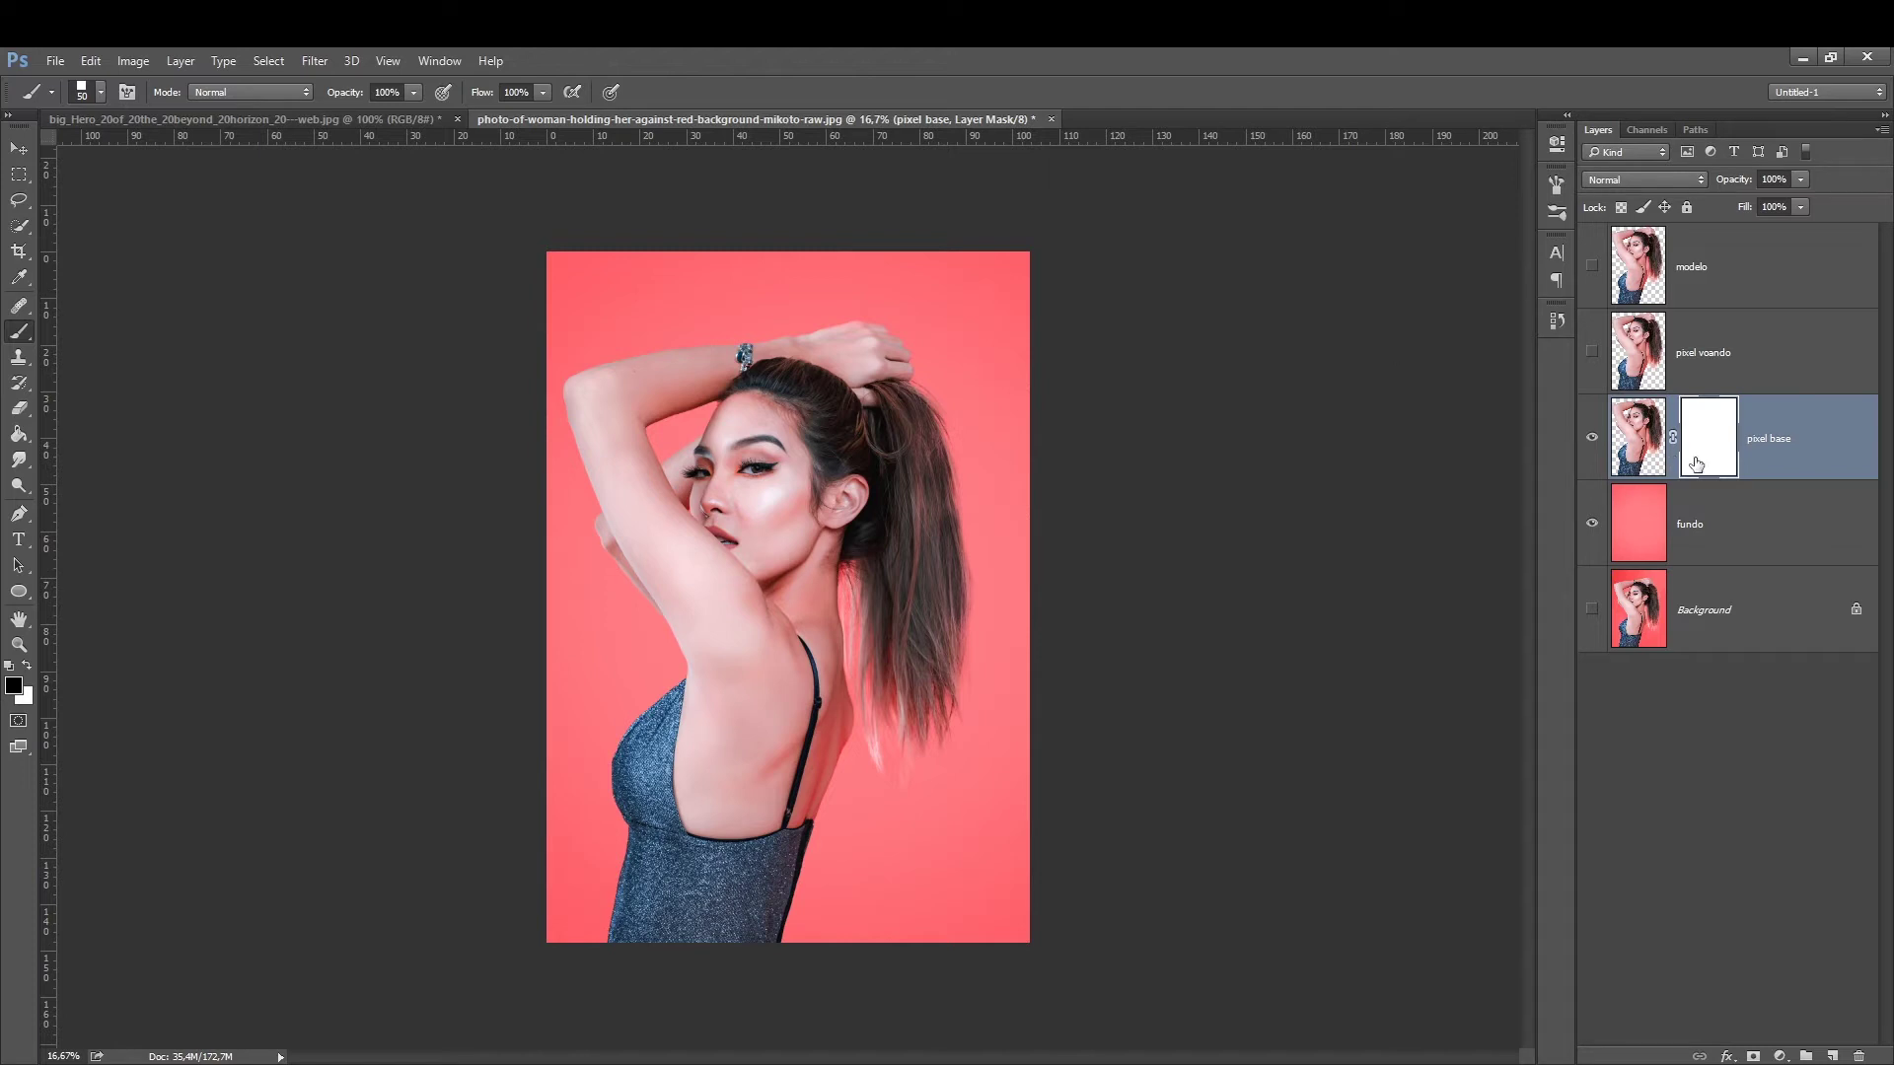
pyautogui.hotkey('ctrl', 'i')
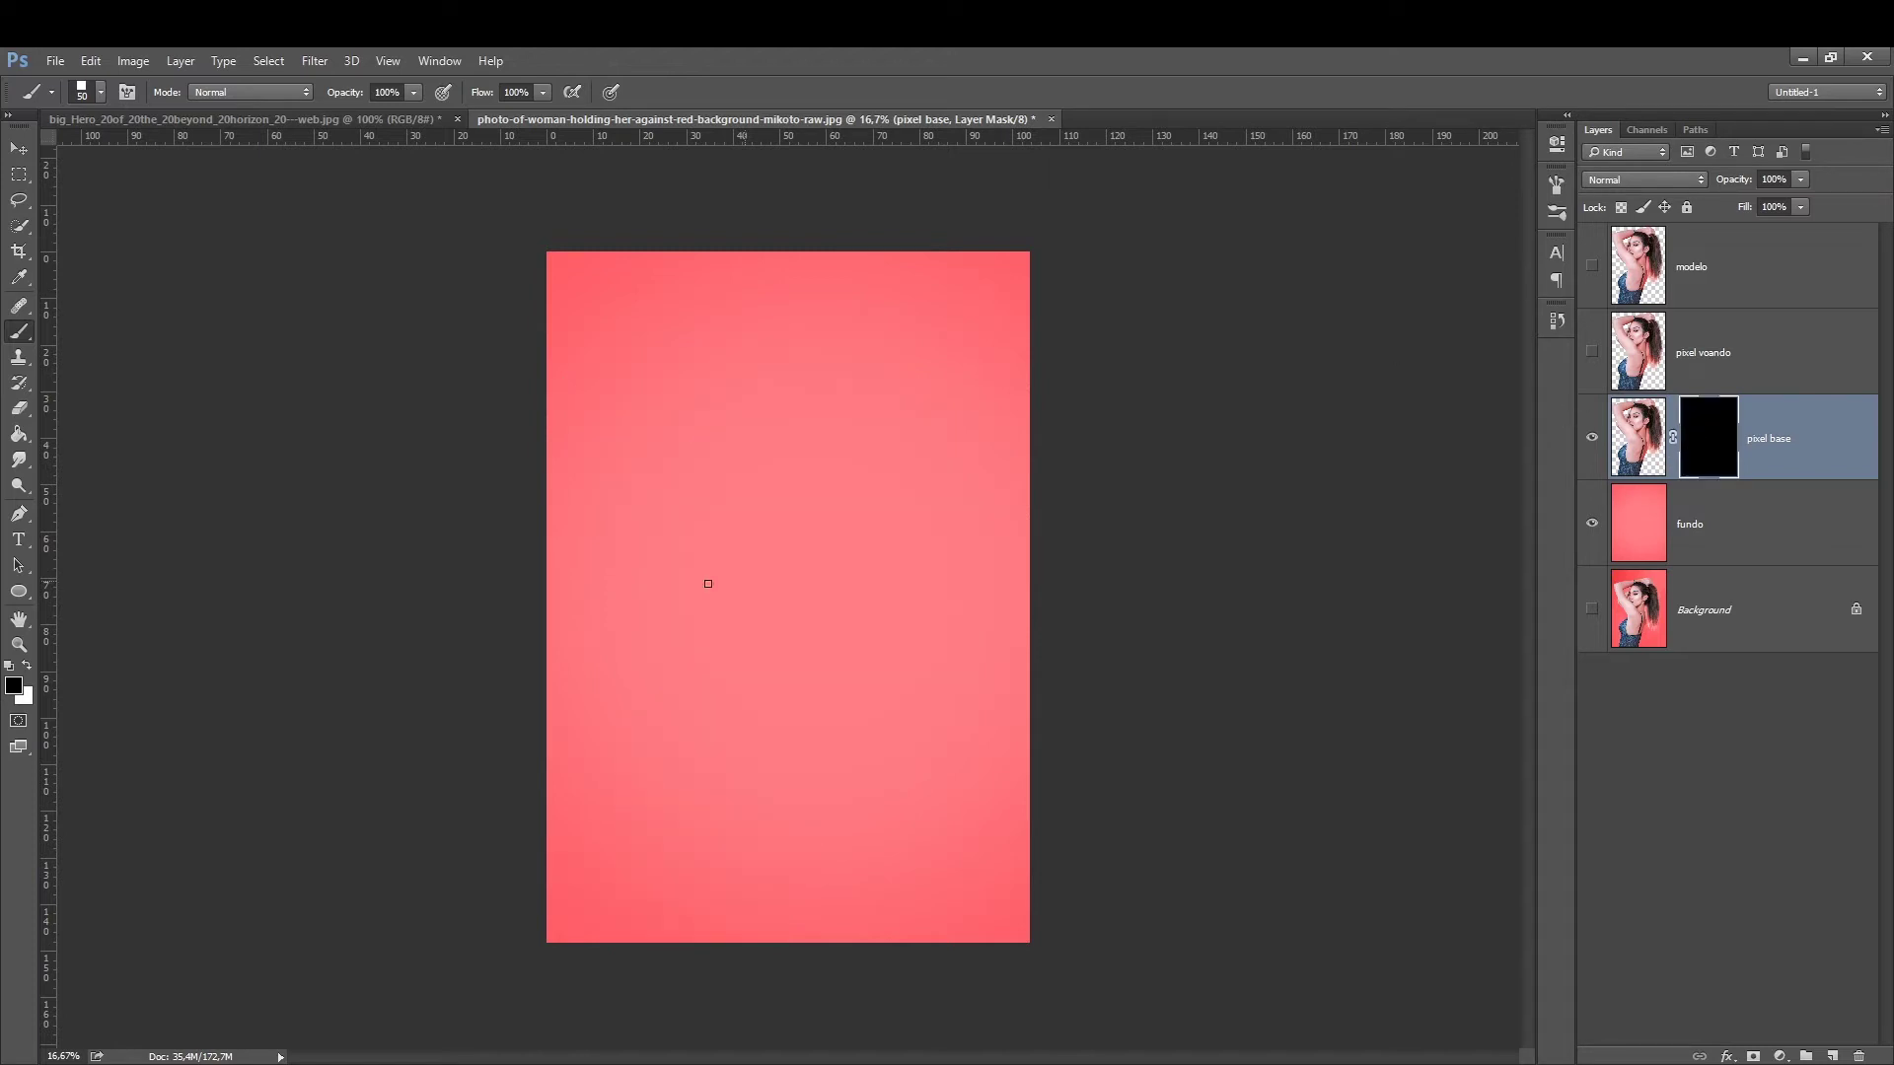
pyautogui.press('i')
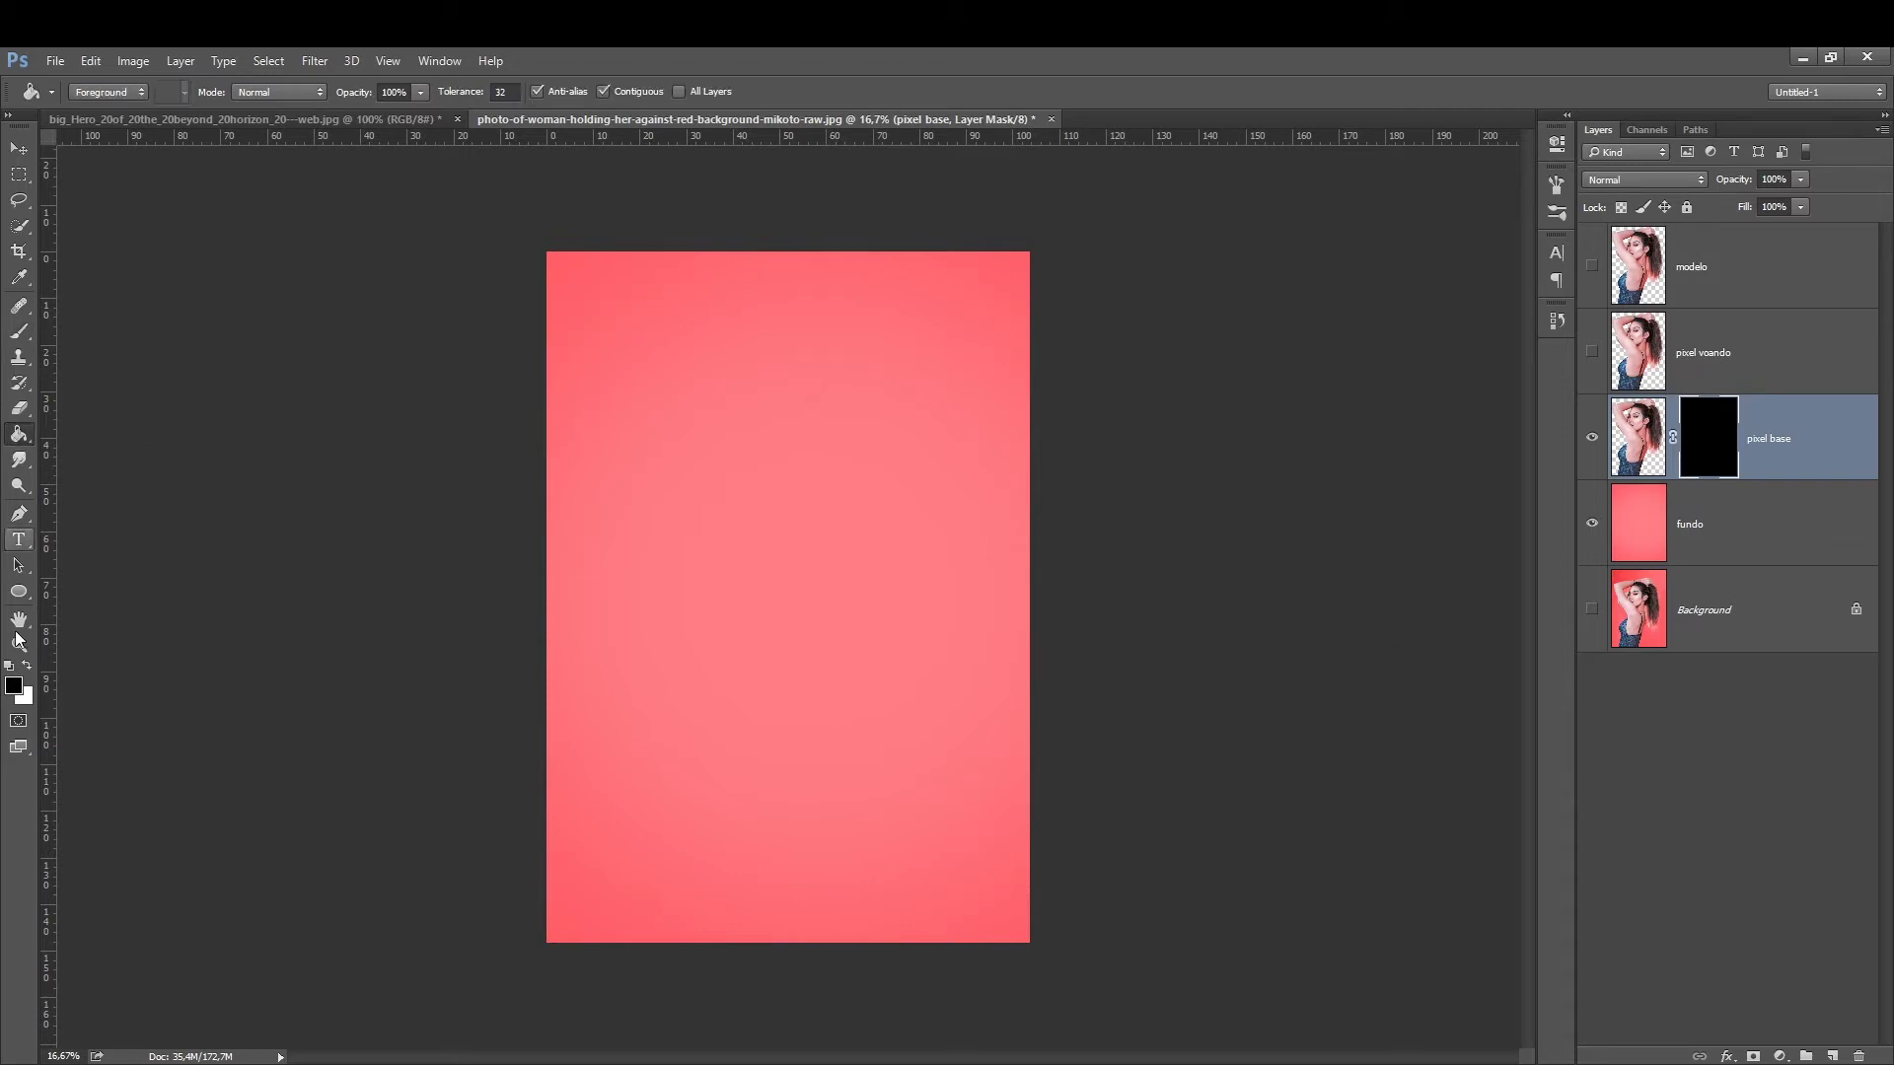
pyautogui.click(14, 685)
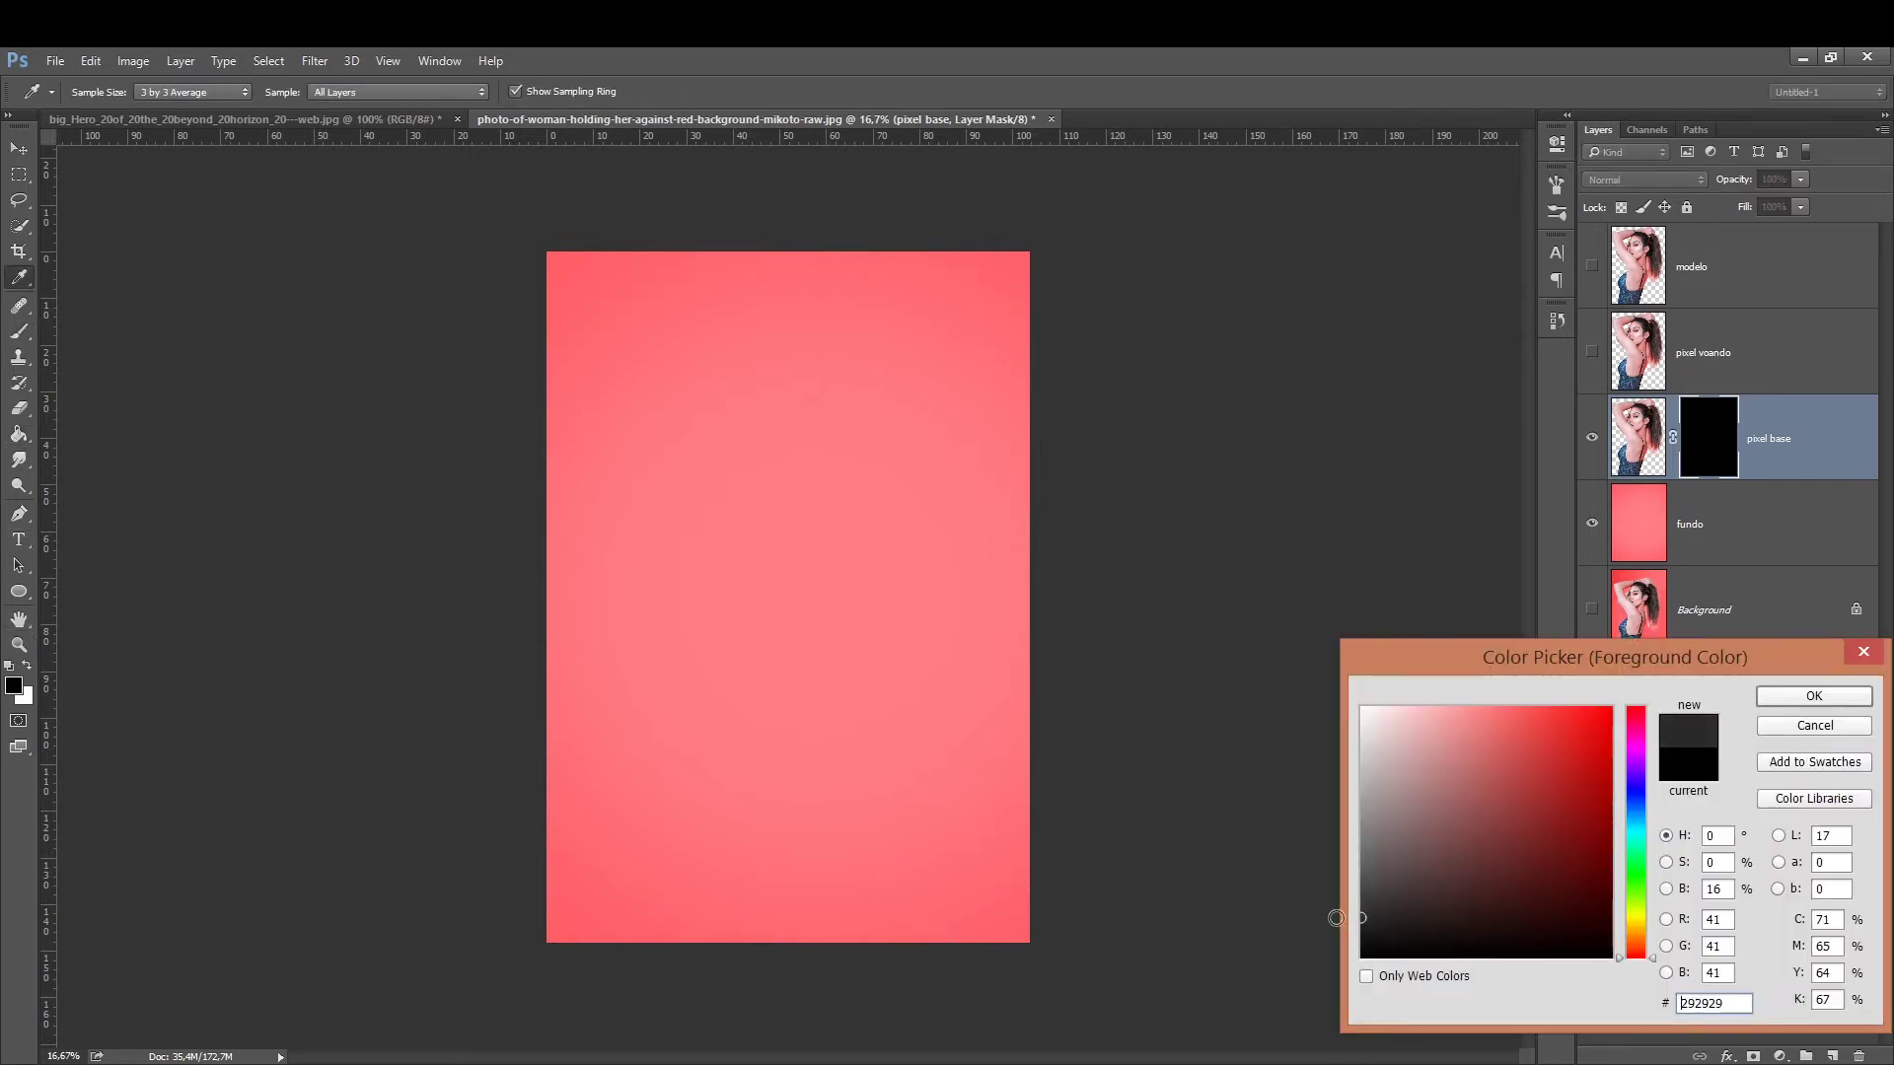
pyautogui.press('Return')
pyautogui.press('g')
pyautogui.click(824, 621)
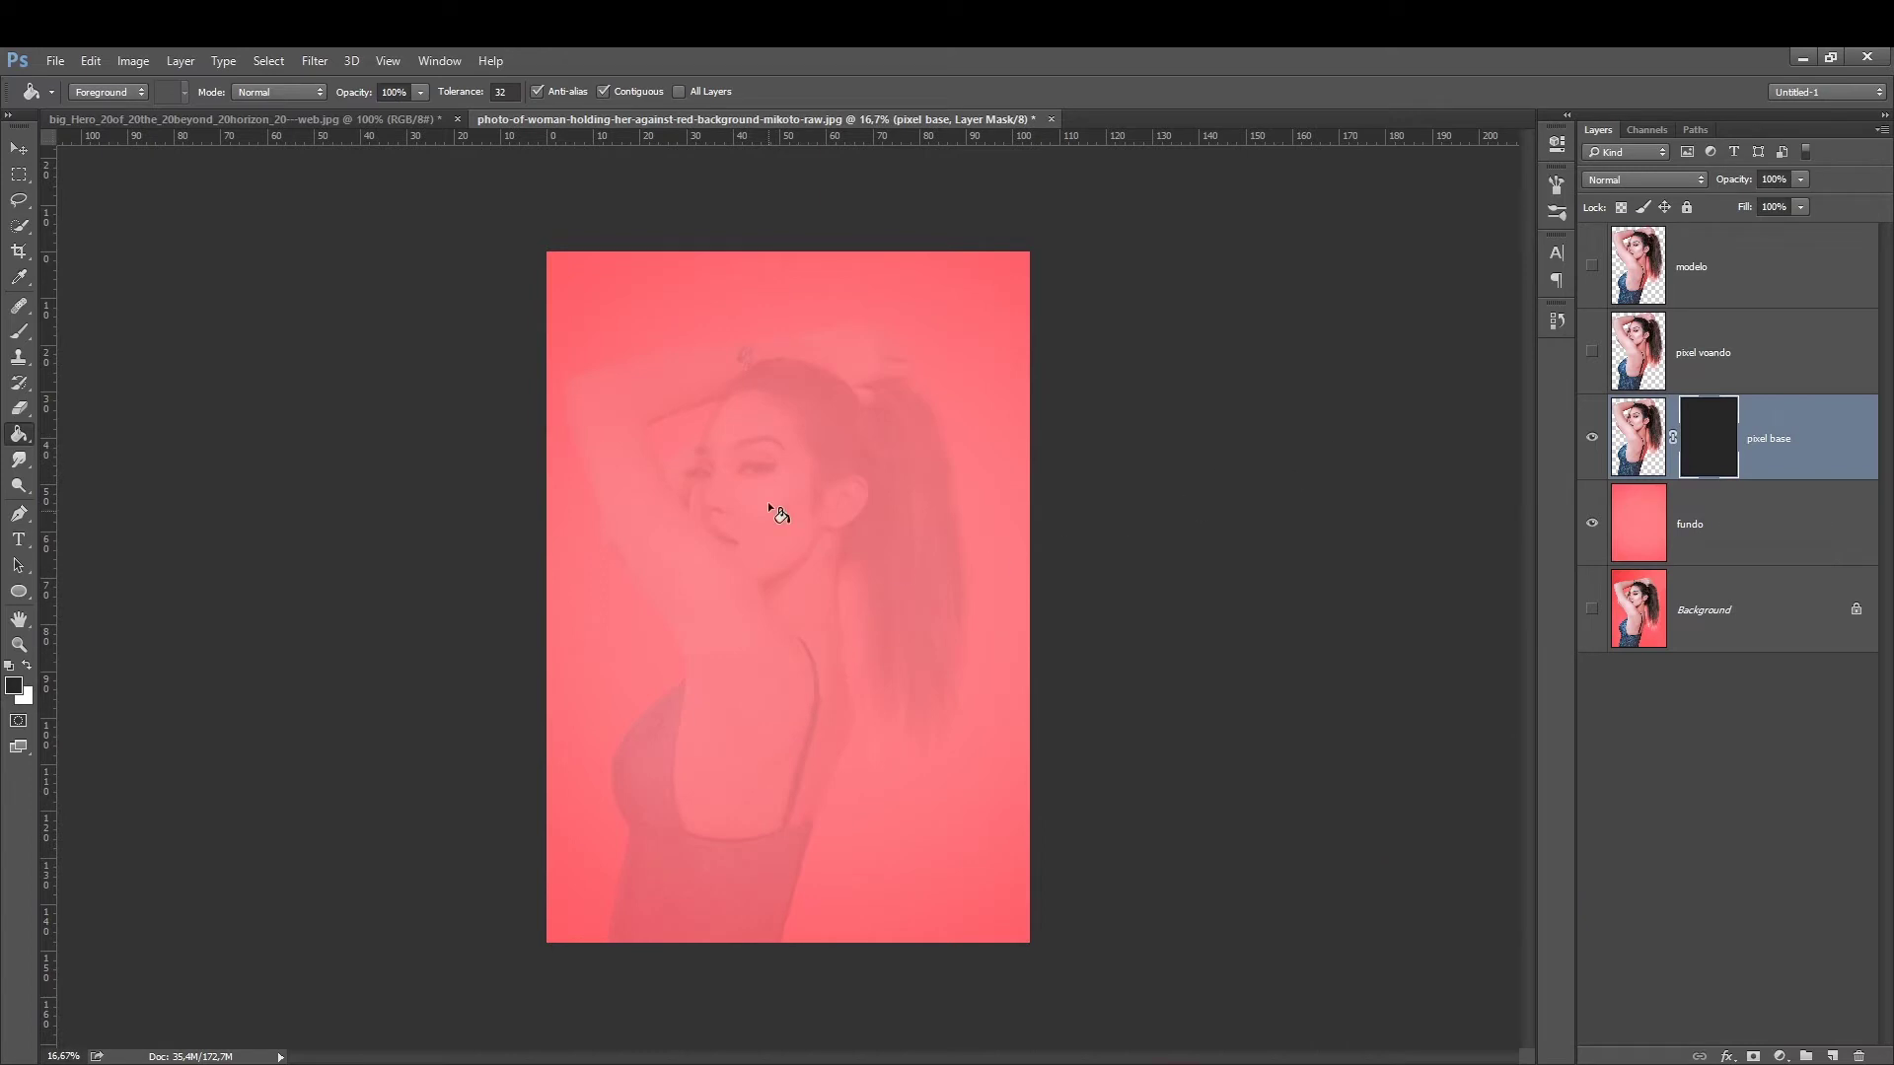
pyautogui.click(16, 687)
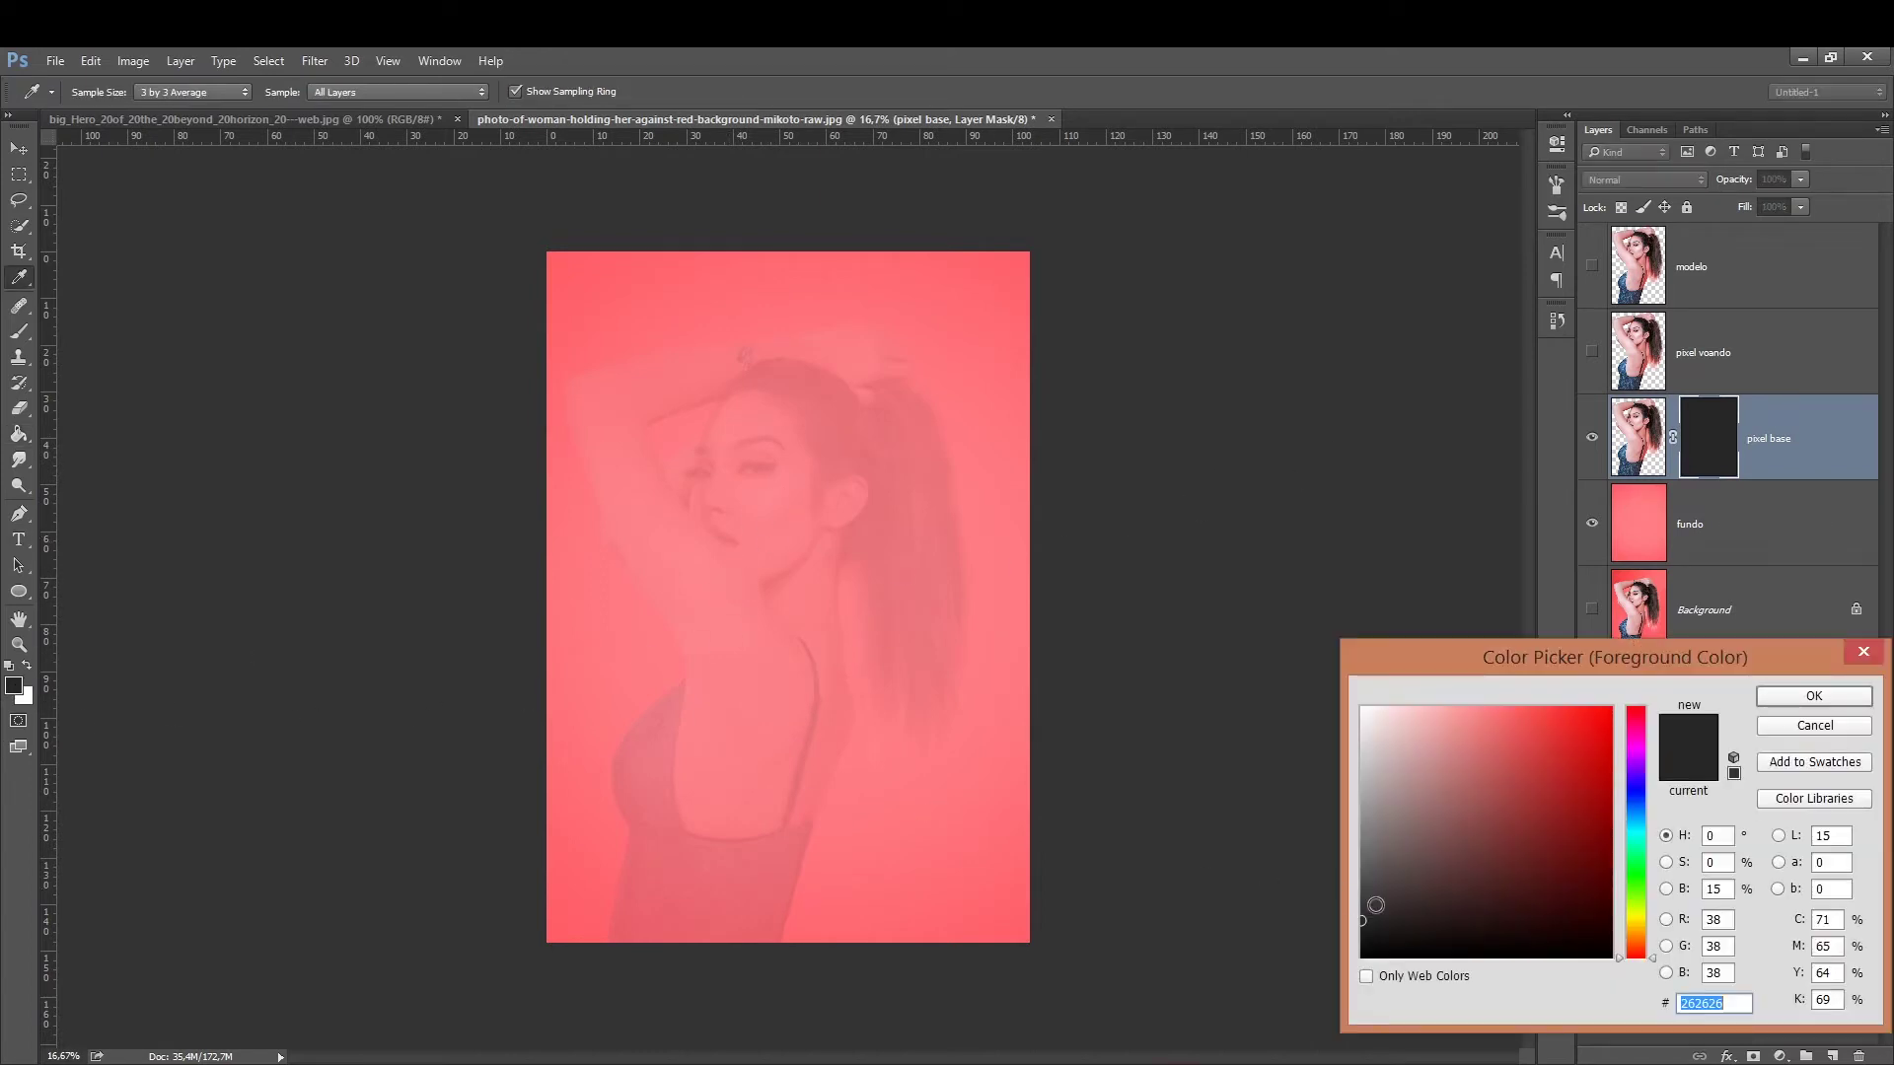
pyautogui.moveTo(1376, 906); pyautogui.dragTo(1345, 879)
pyautogui.press('Return')
pyautogui.click(749, 632)
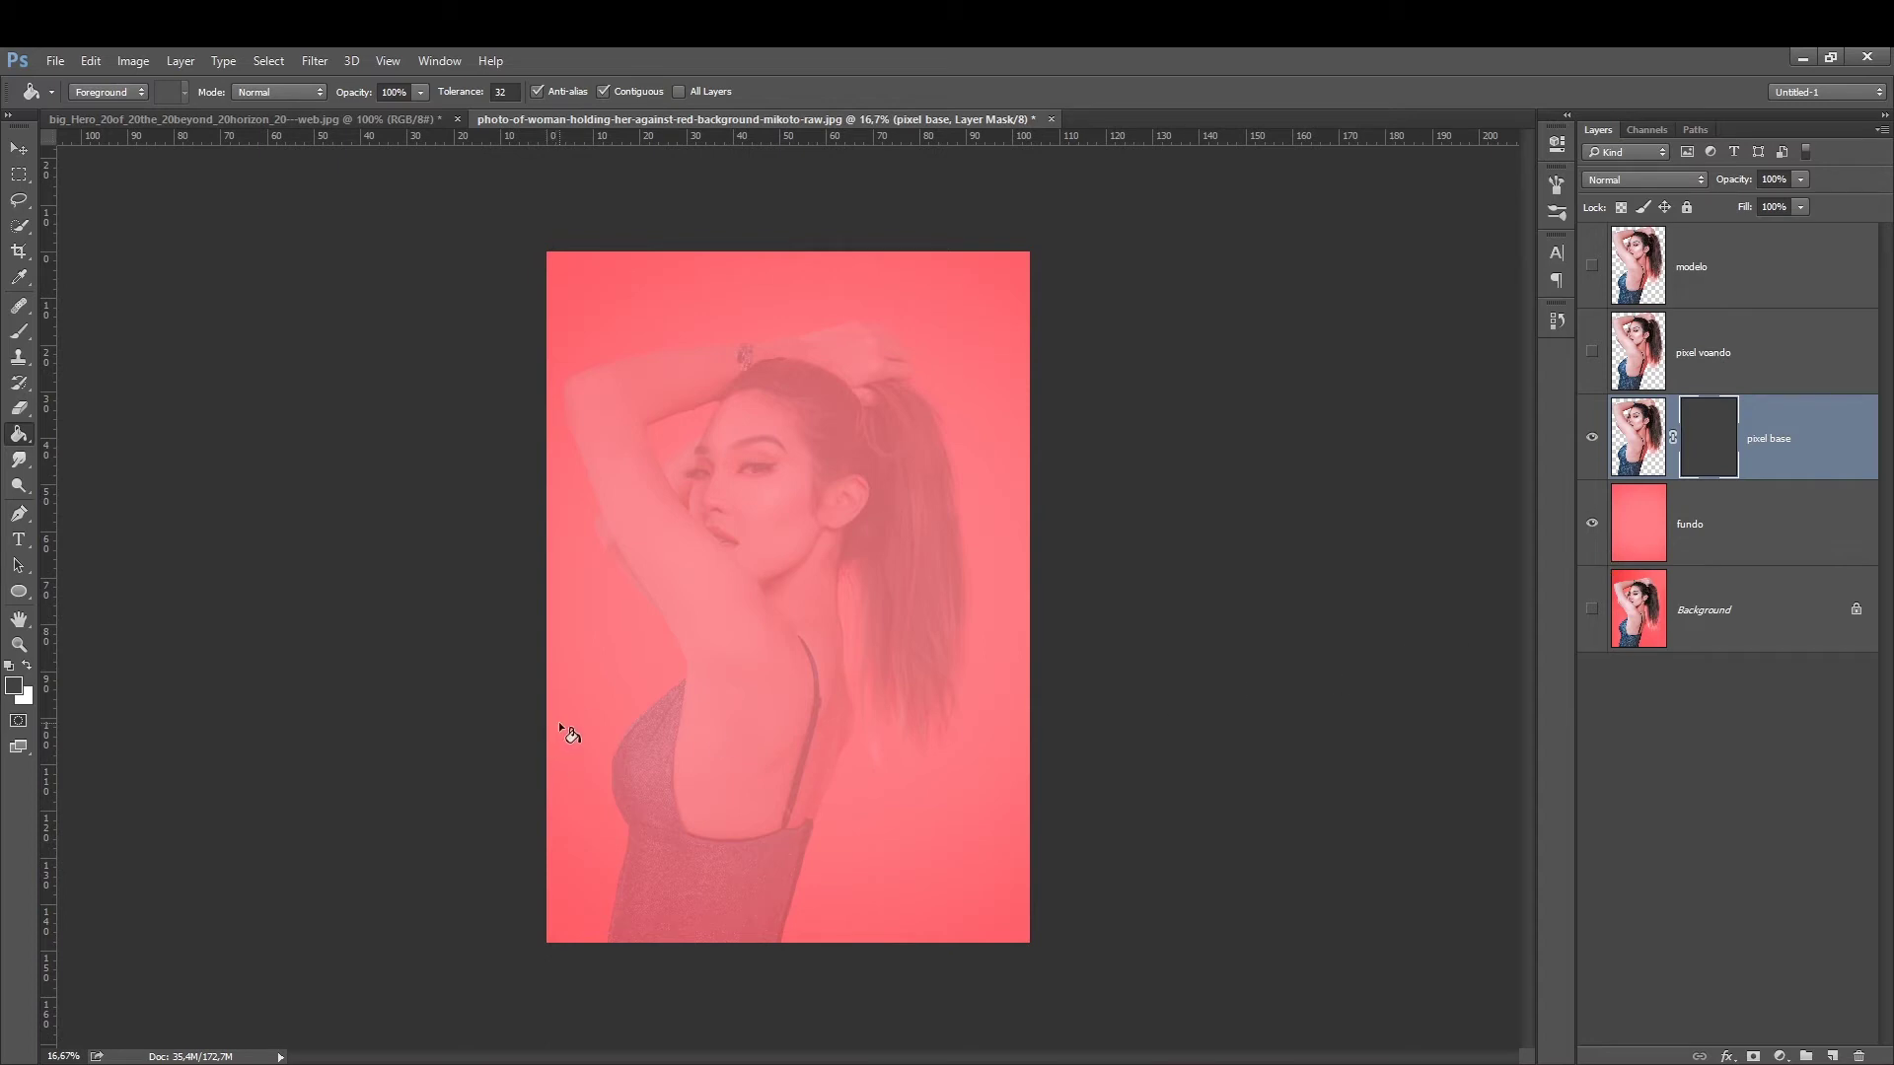
# Paint white square fragments on the mask over face and hair, brush size 90 down to 45.
pyautogui.press('b')
pyautogui.click(26, 666)
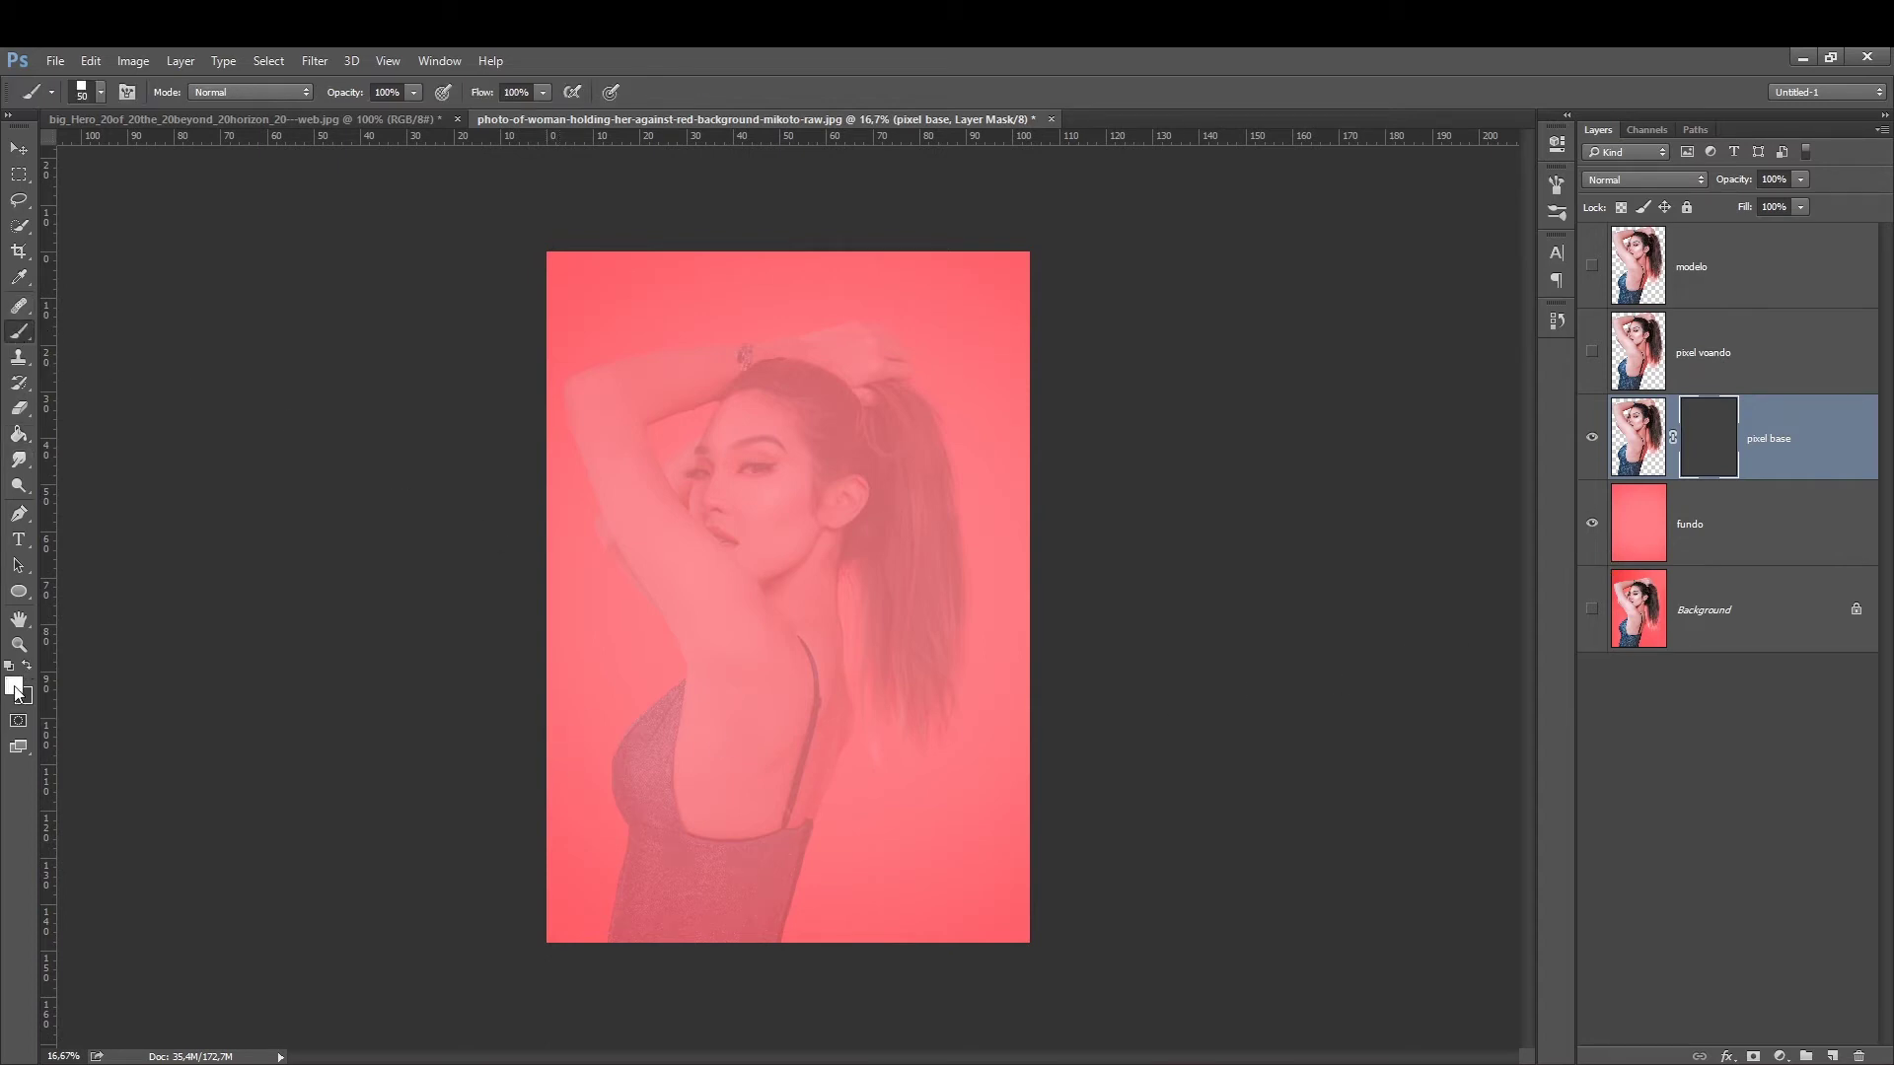
pyautogui.press(']')
pyautogui.press(']')
pyautogui.press(']')
pyautogui.moveTo(730, 474)
pyautogui.mouseDown()
pyautogui.moveTo(860, 345)
pyautogui.moveTo(873, 419)
pyautogui.mouseUp()
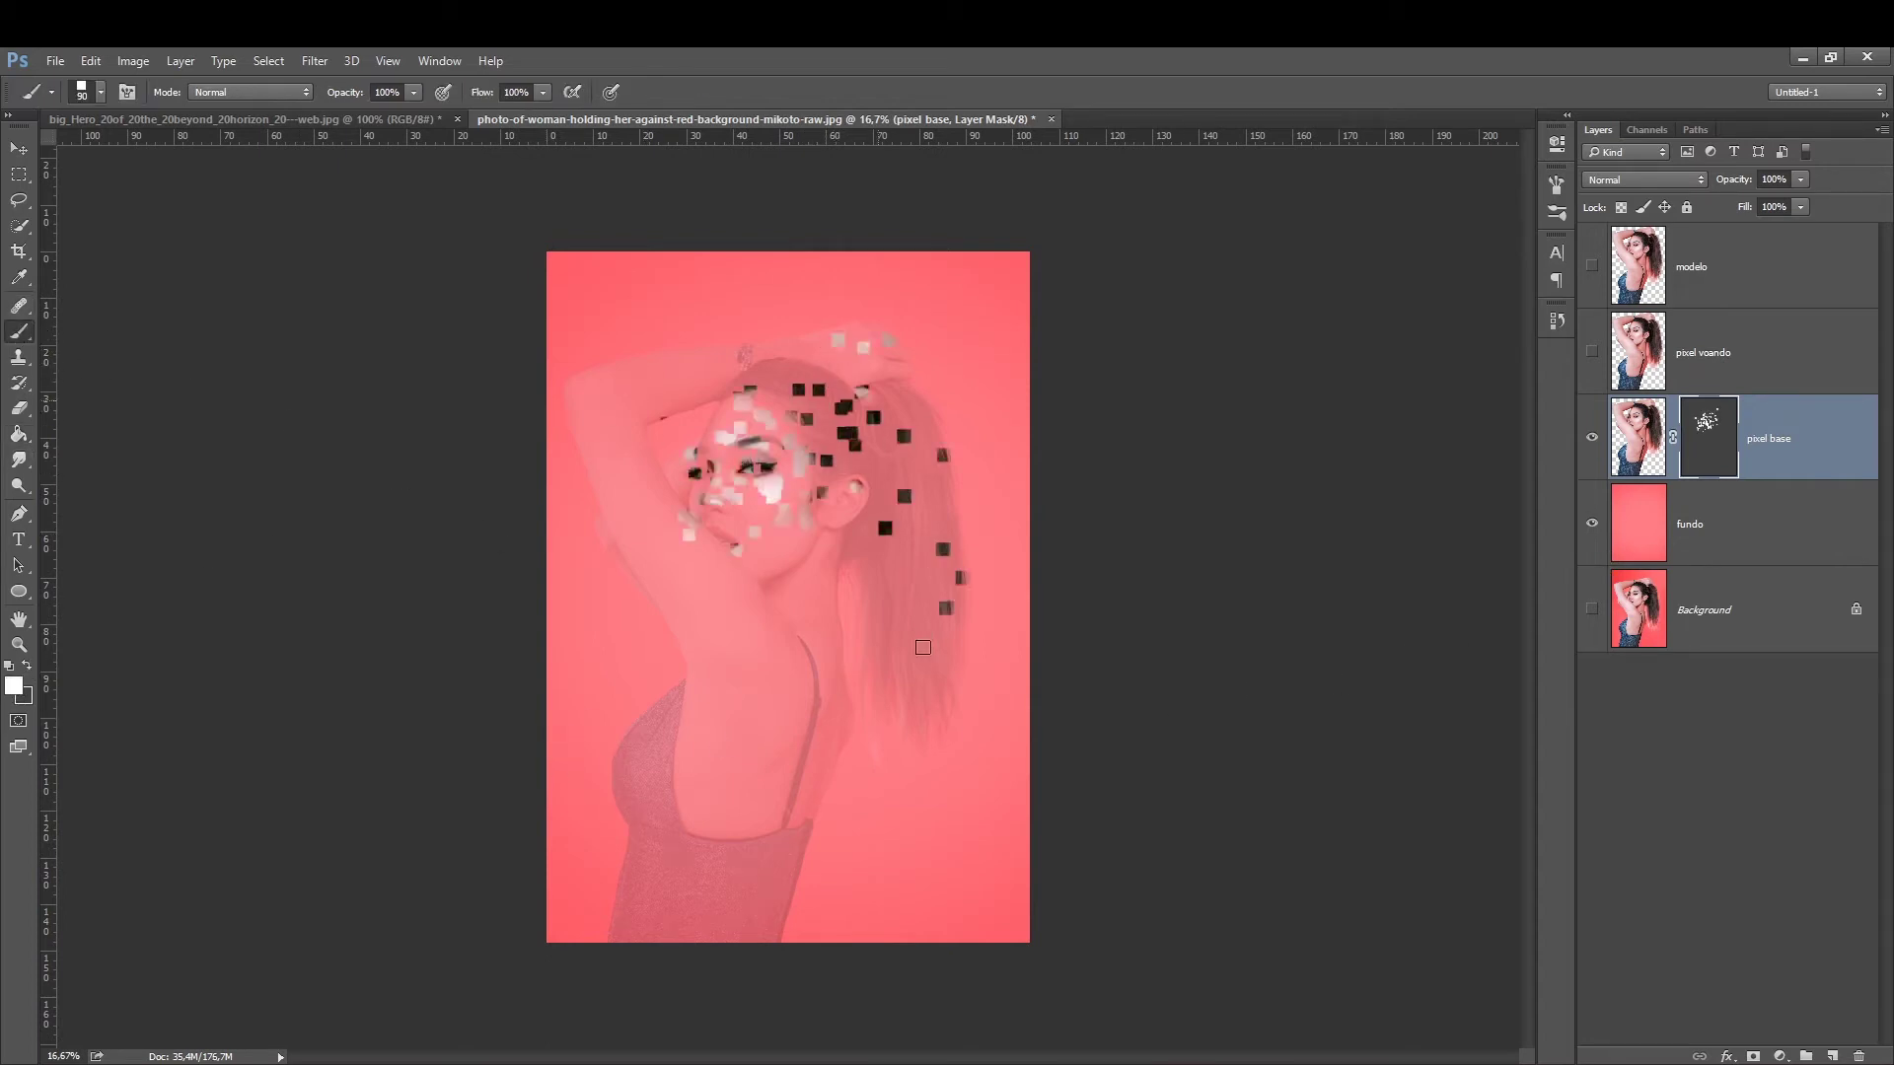
pyautogui.moveTo(872, 493)
pyautogui.mouseDown()
pyautogui.moveTo(820, 582)
pyautogui.moveTo(856, 715)
pyautogui.moveTo(735, 887)
pyautogui.moveTo(696, 750)
pyautogui.moveTo(771, 565)
pyautogui.moveTo(863, 676)
pyautogui.moveTo(917, 547)
pyautogui.moveTo(937, 700)
pyautogui.moveTo(932, 424)
pyautogui.mouseUp()
pyautogui.moveTo(937, 300); pyautogui.dragTo(912, 464)
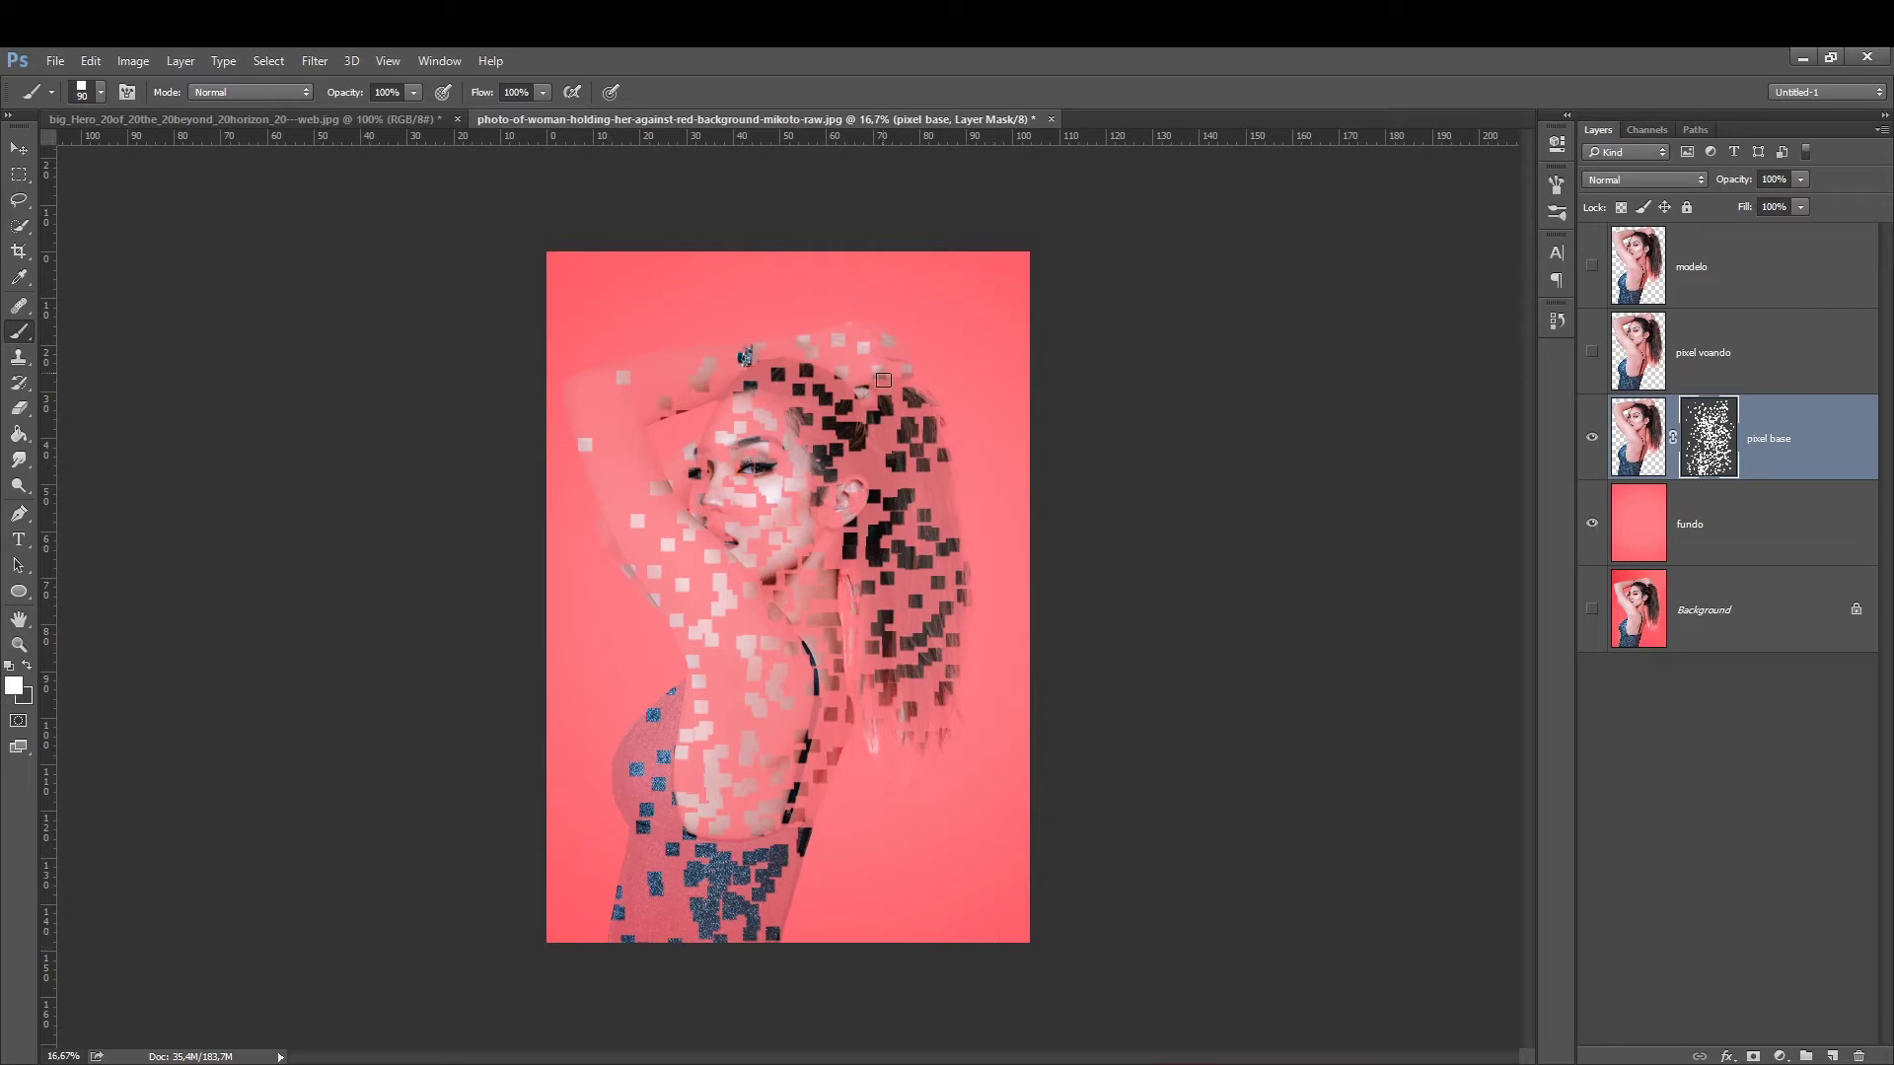
pyautogui.press('[')
pyautogui.press('[')
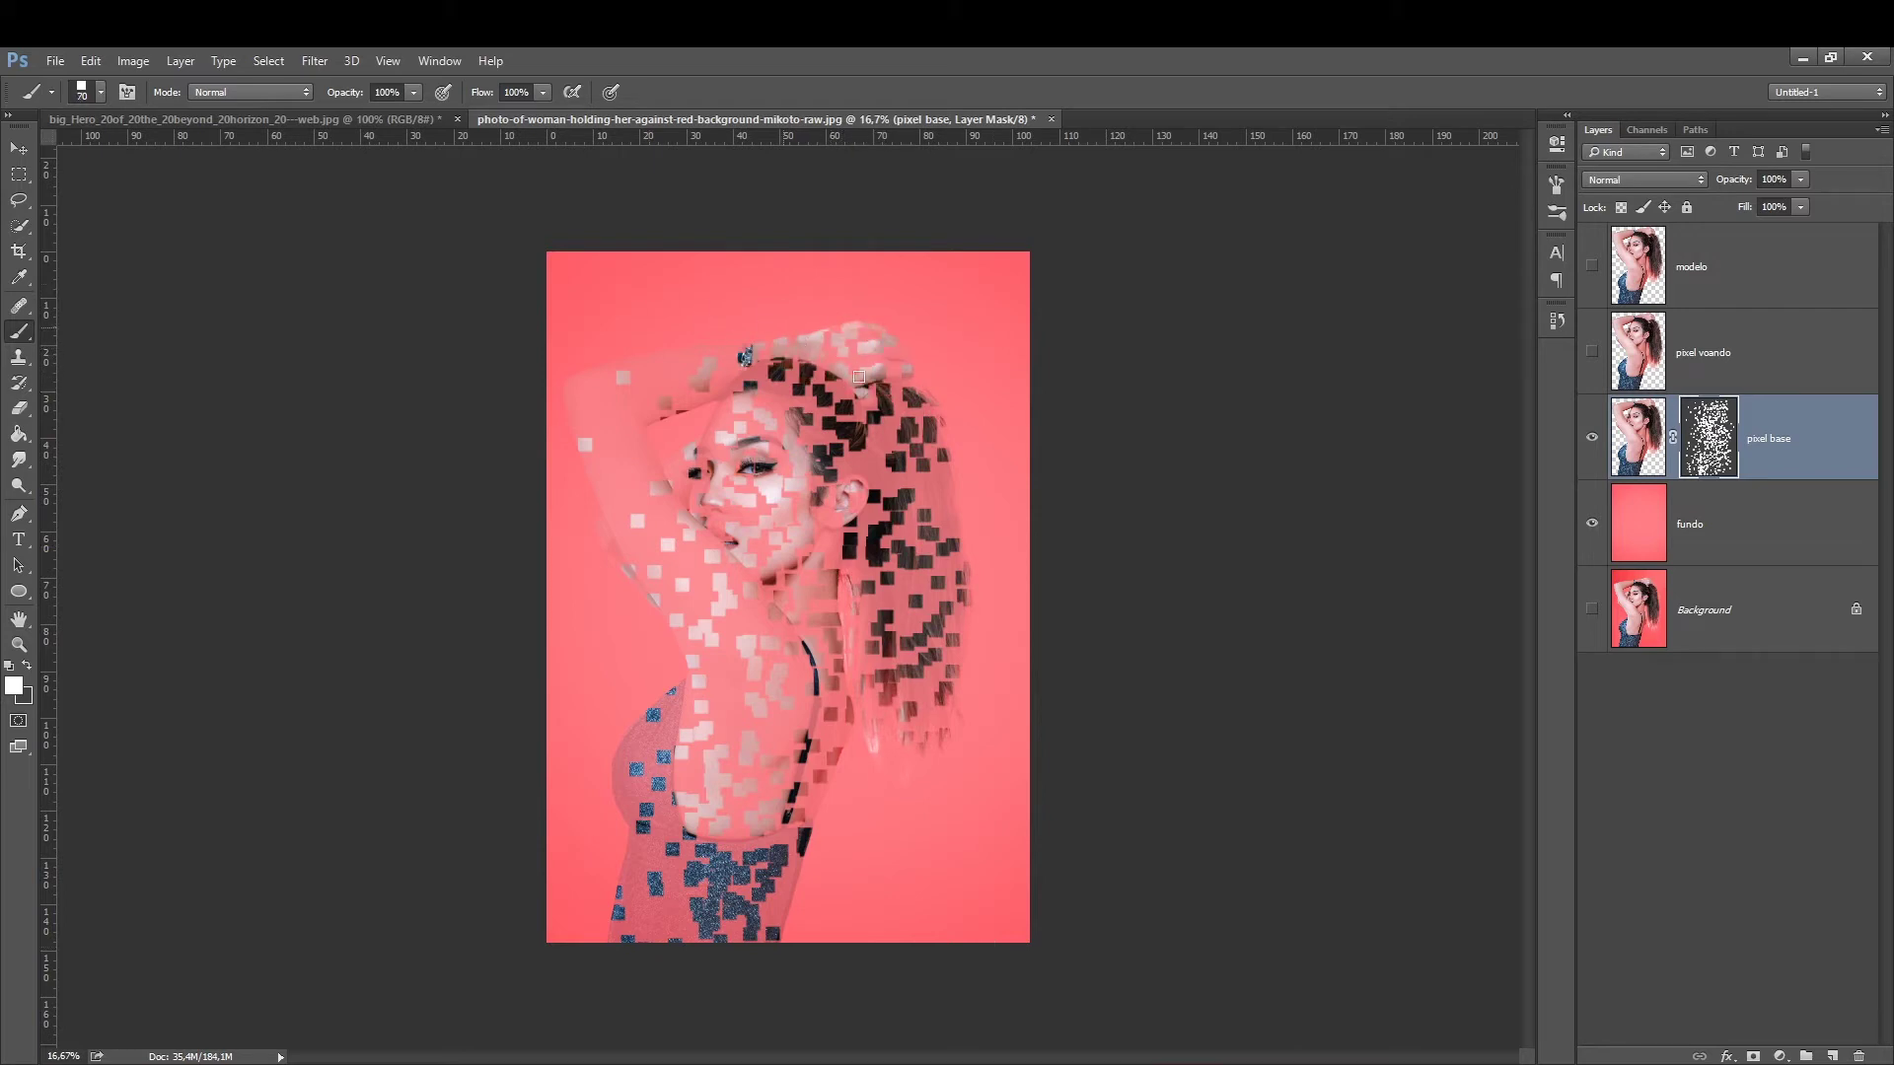
pyautogui.press('[')
pyautogui.press('[')
pyautogui.press('[')
pyautogui.moveTo(897, 567); pyautogui.dragTo(922, 681)
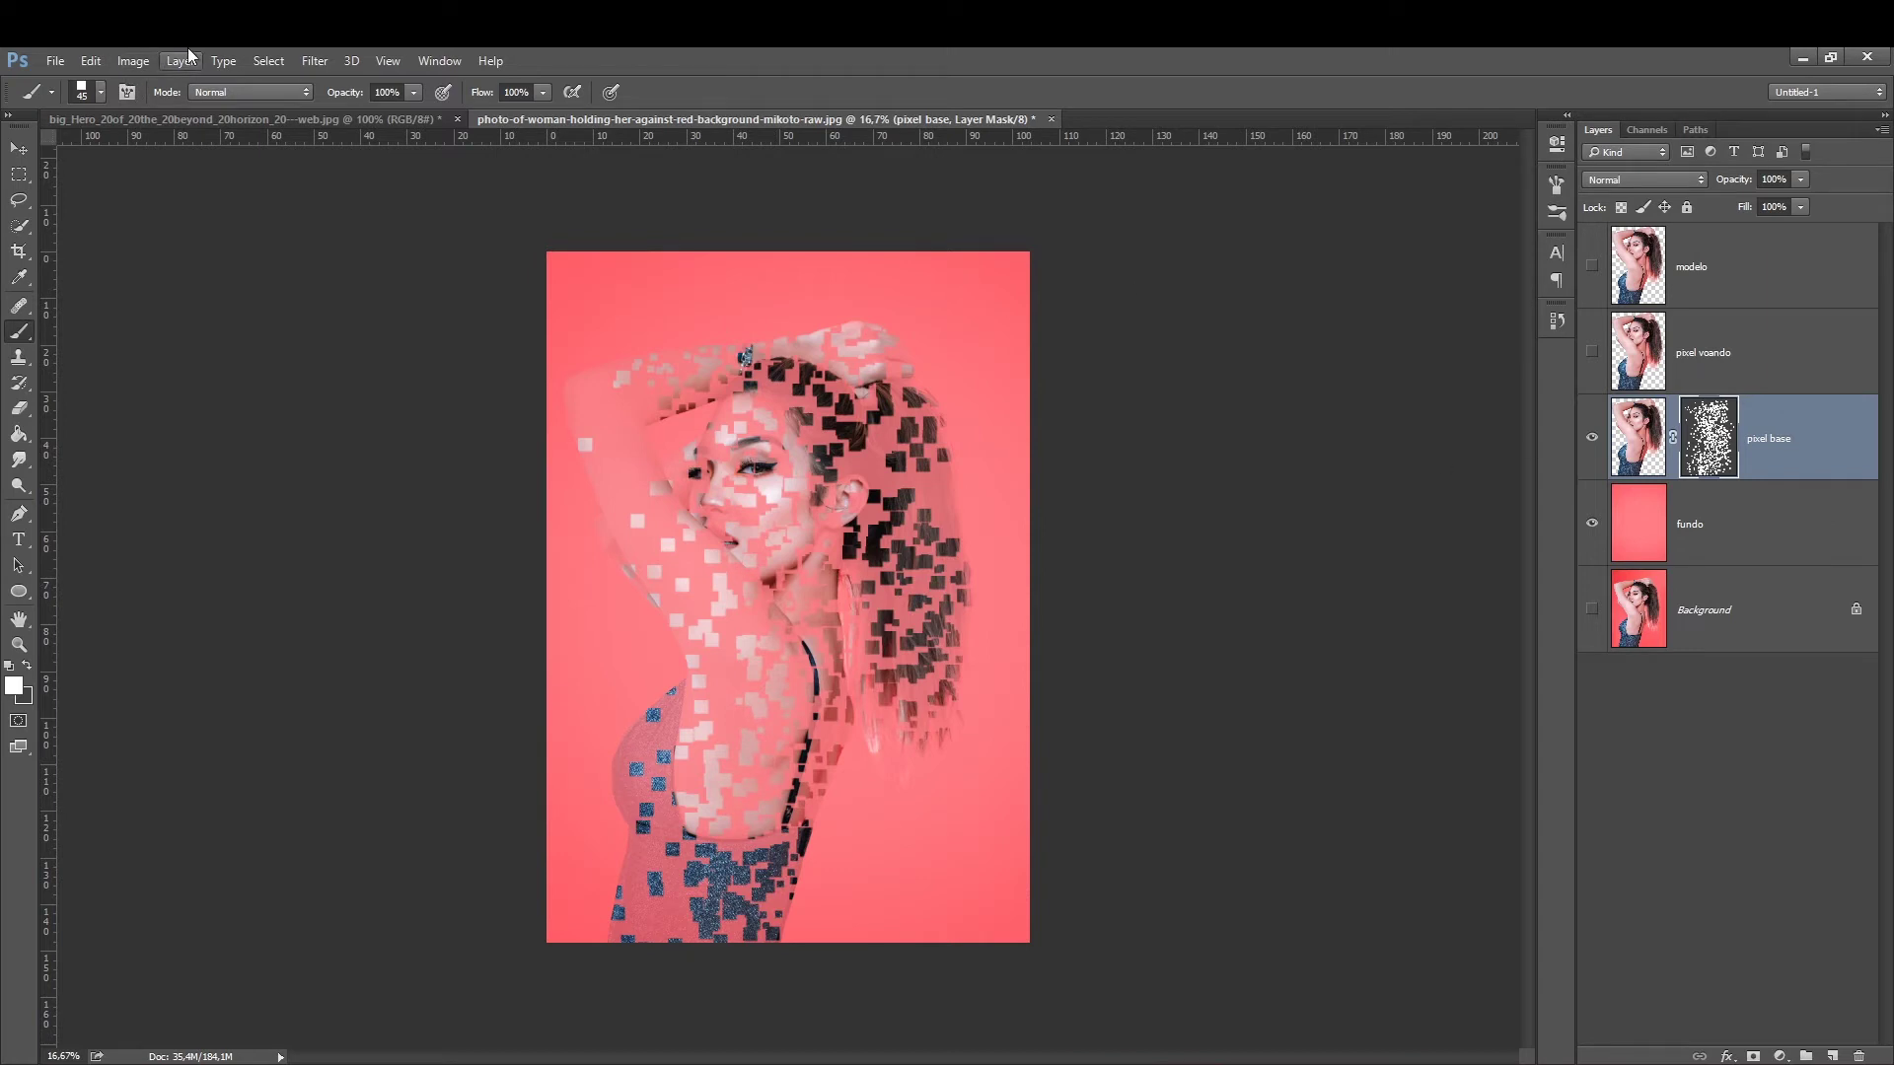
# Apply Brightness/Contrast to the pixel base mask with brightness -150 and contrast 100.
pyautogui.click(133, 60)
pyautogui.click(484, 119)
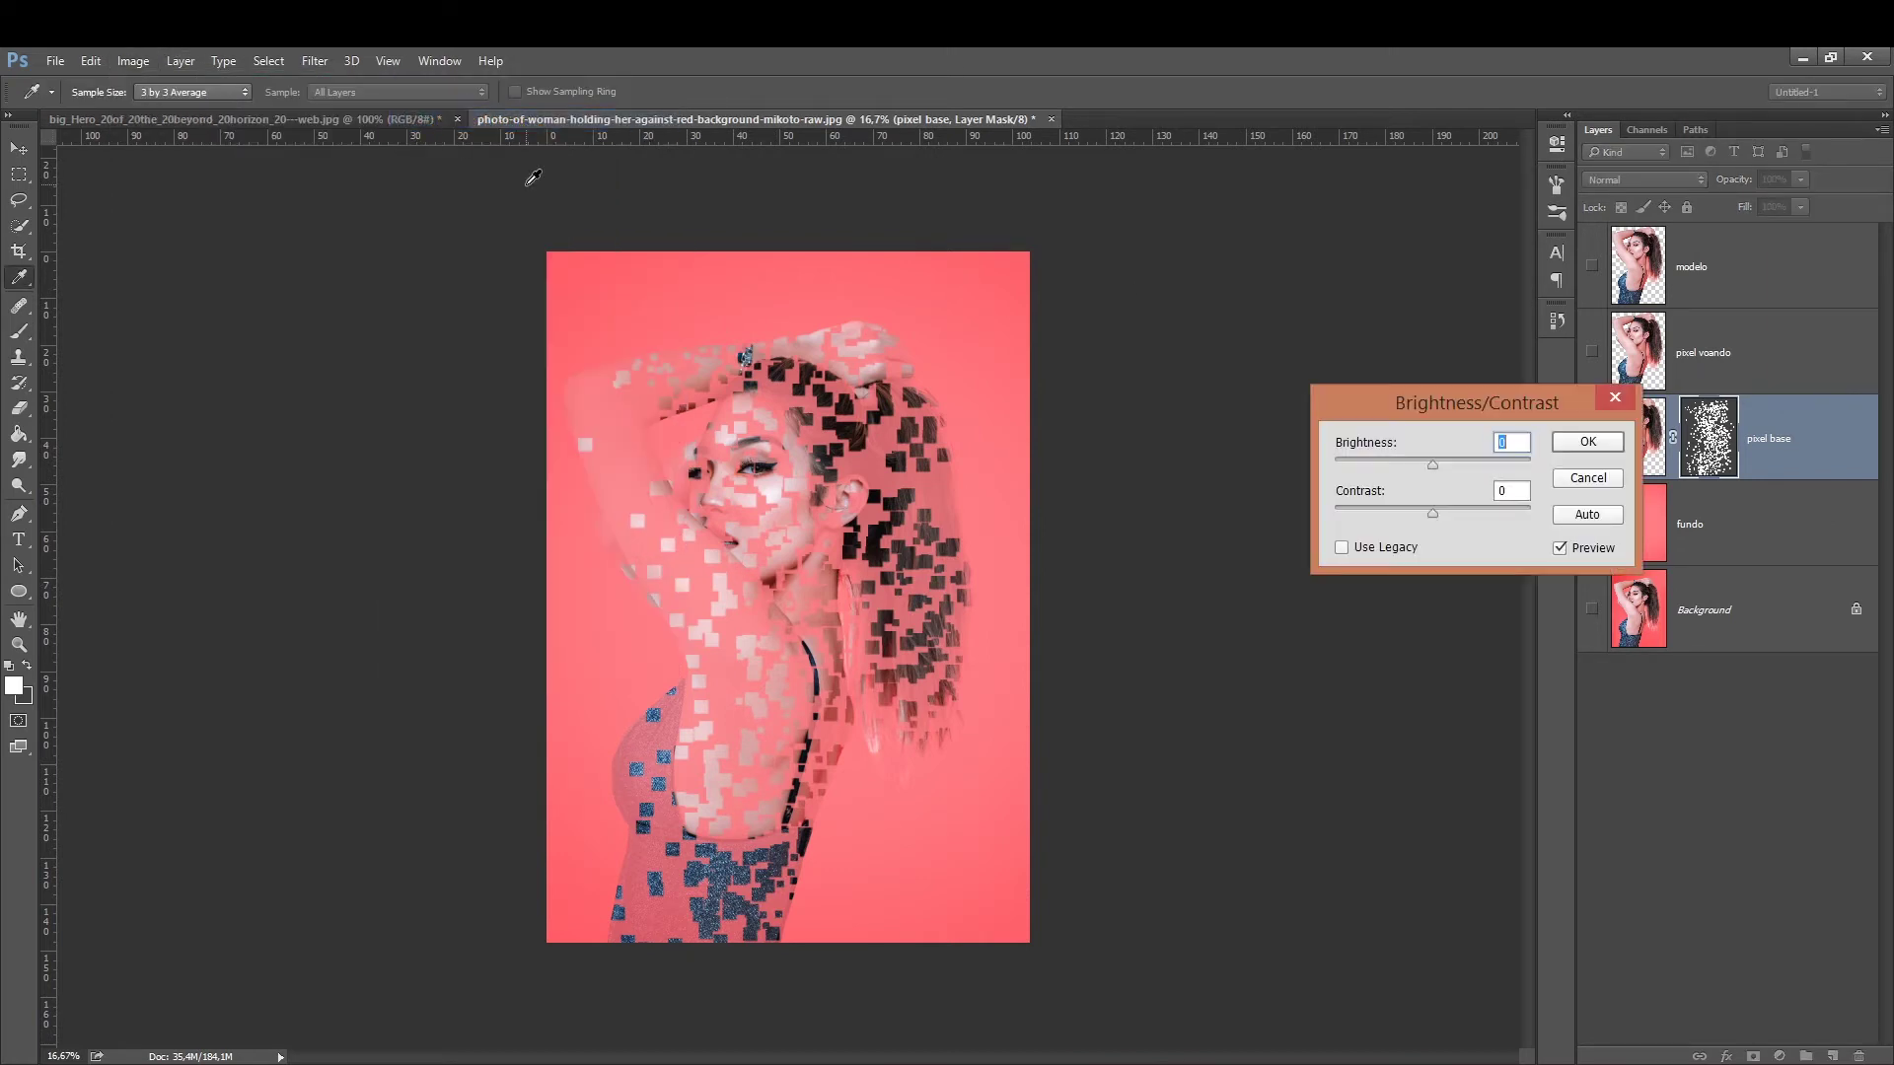
pyautogui.moveTo(1432, 464)
pyautogui.mouseDown()
pyautogui.moveTo(1391, 464)
pyautogui.moveTo(1530, 513)
pyautogui.mouseUp()
pyautogui.moveTo(1389, 463); pyautogui.dragTo(1304, 462)
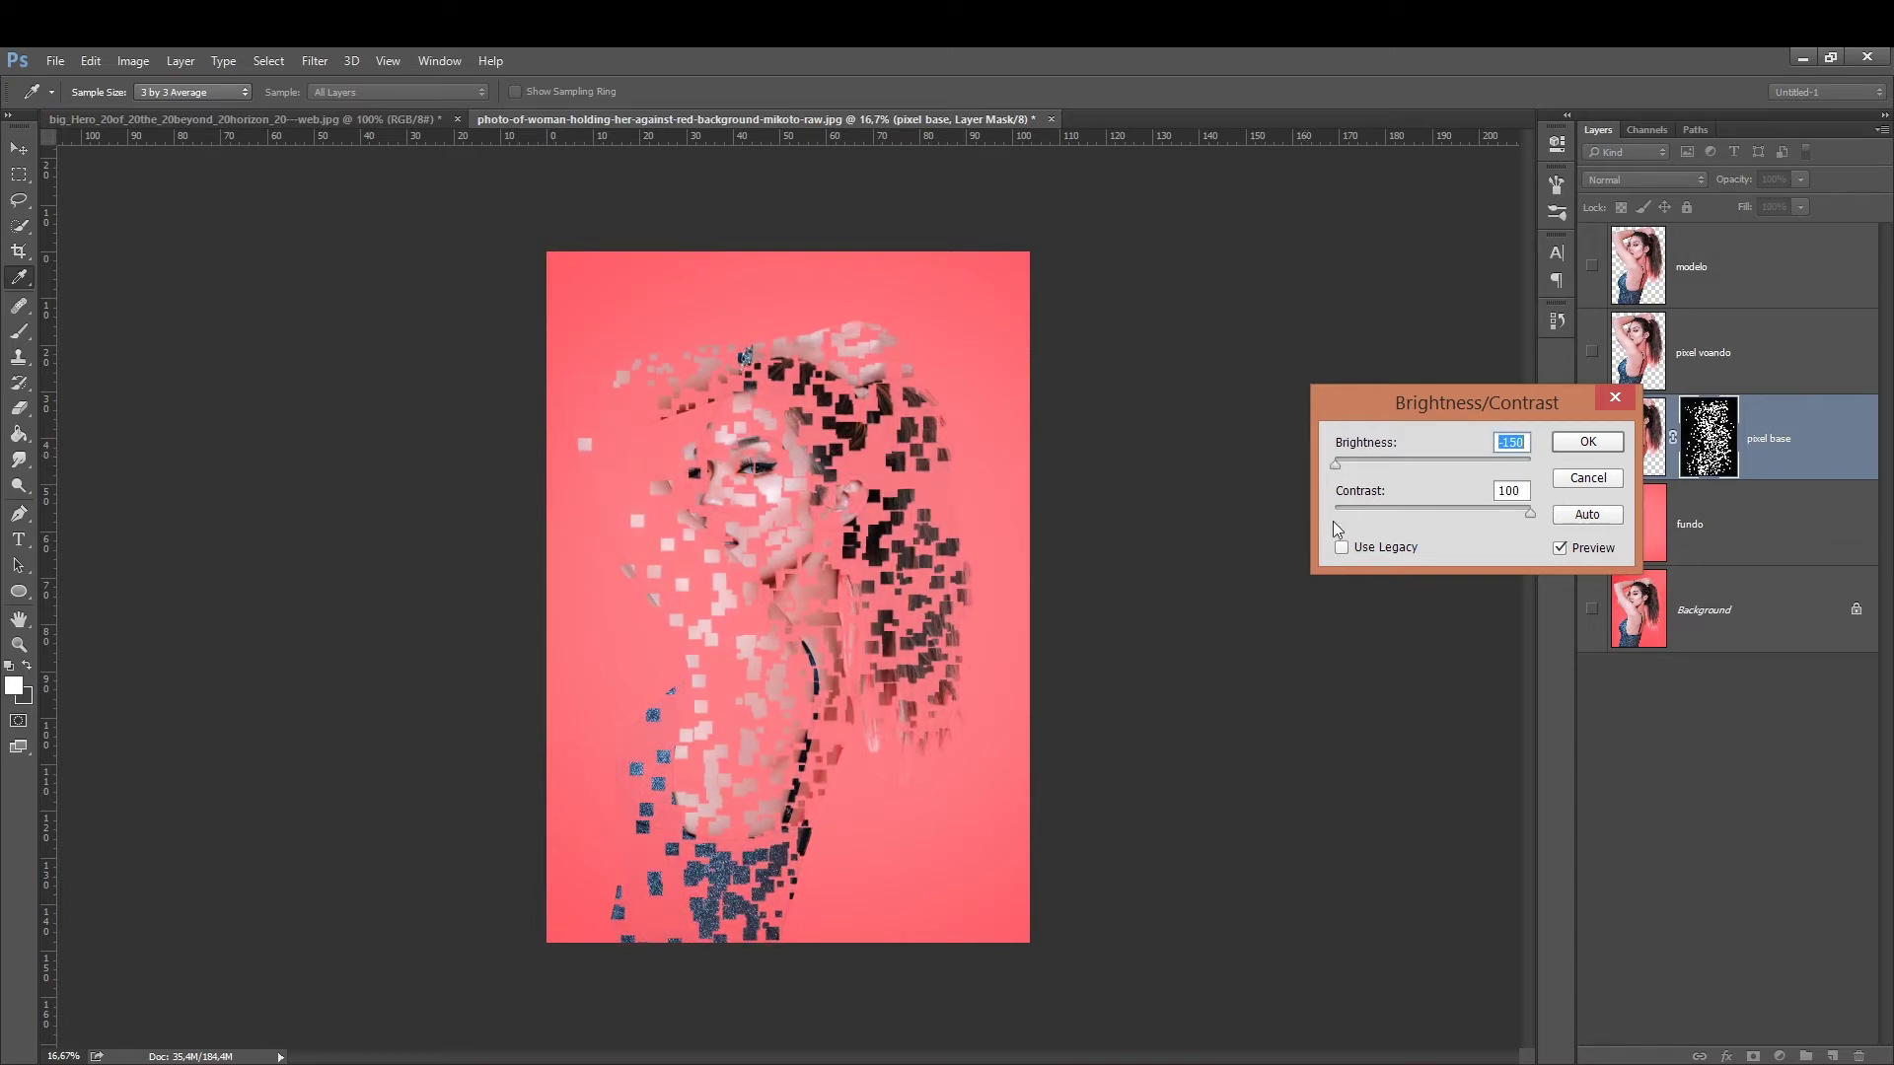
pyautogui.click(1583, 442)
pyautogui.press('b')
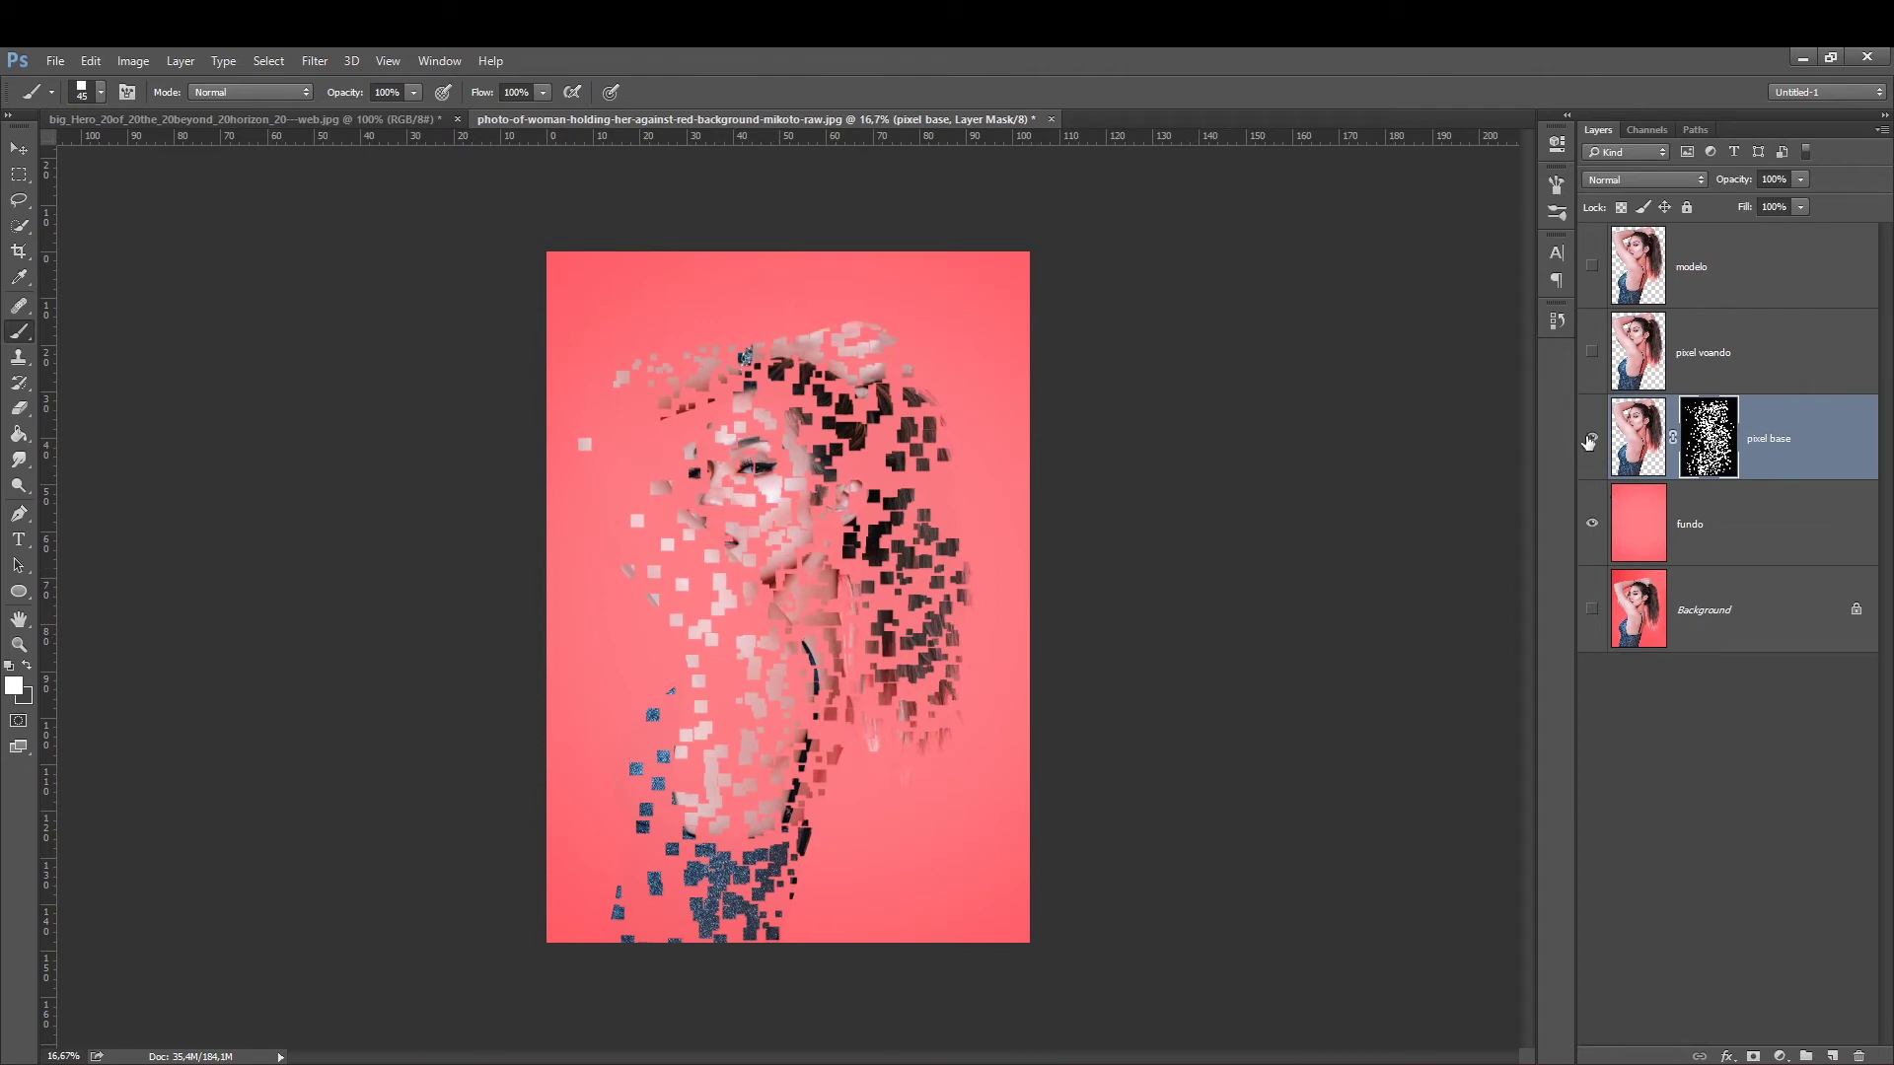
# Compare layer visibility, then free-transform the pixel voando layer up and to the right.
pyautogui.click(1591, 442)
pyautogui.click(1591, 352)
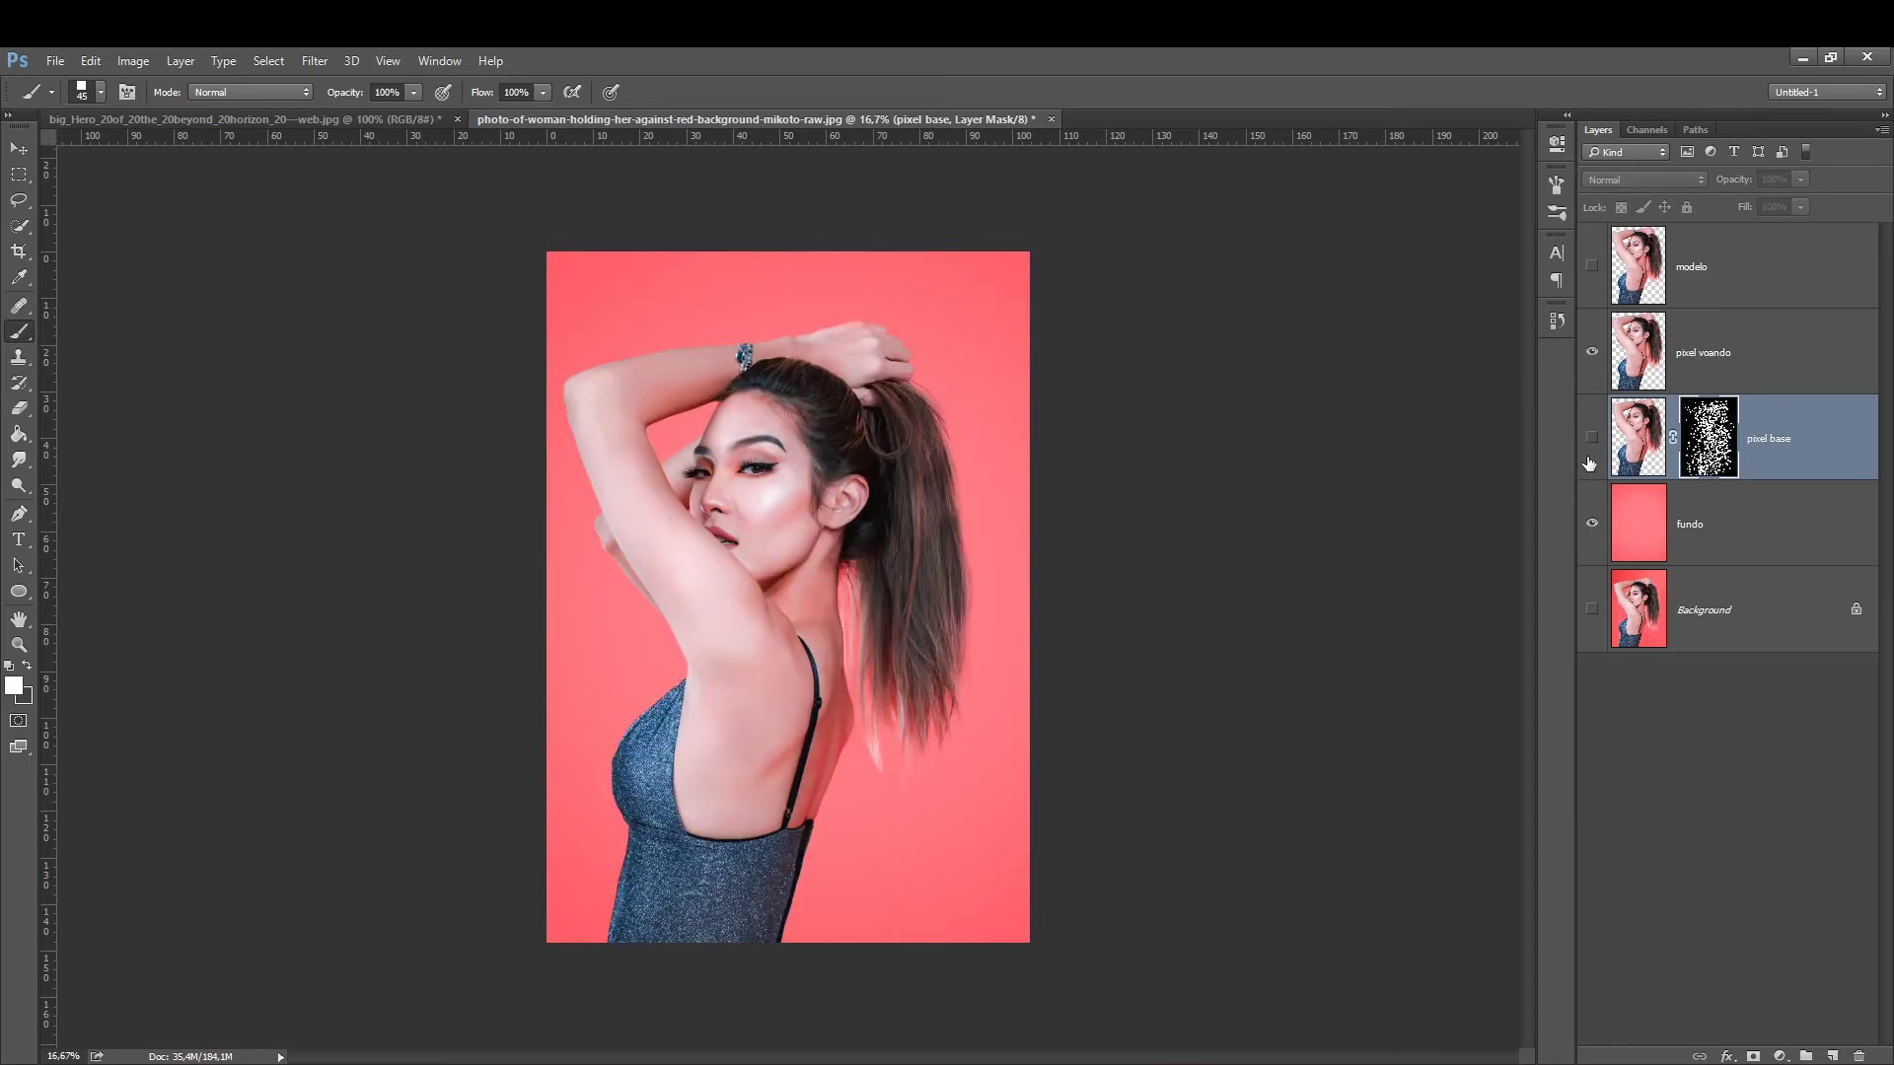
pyautogui.click(1591, 437)
pyautogui.click(1591, 352)
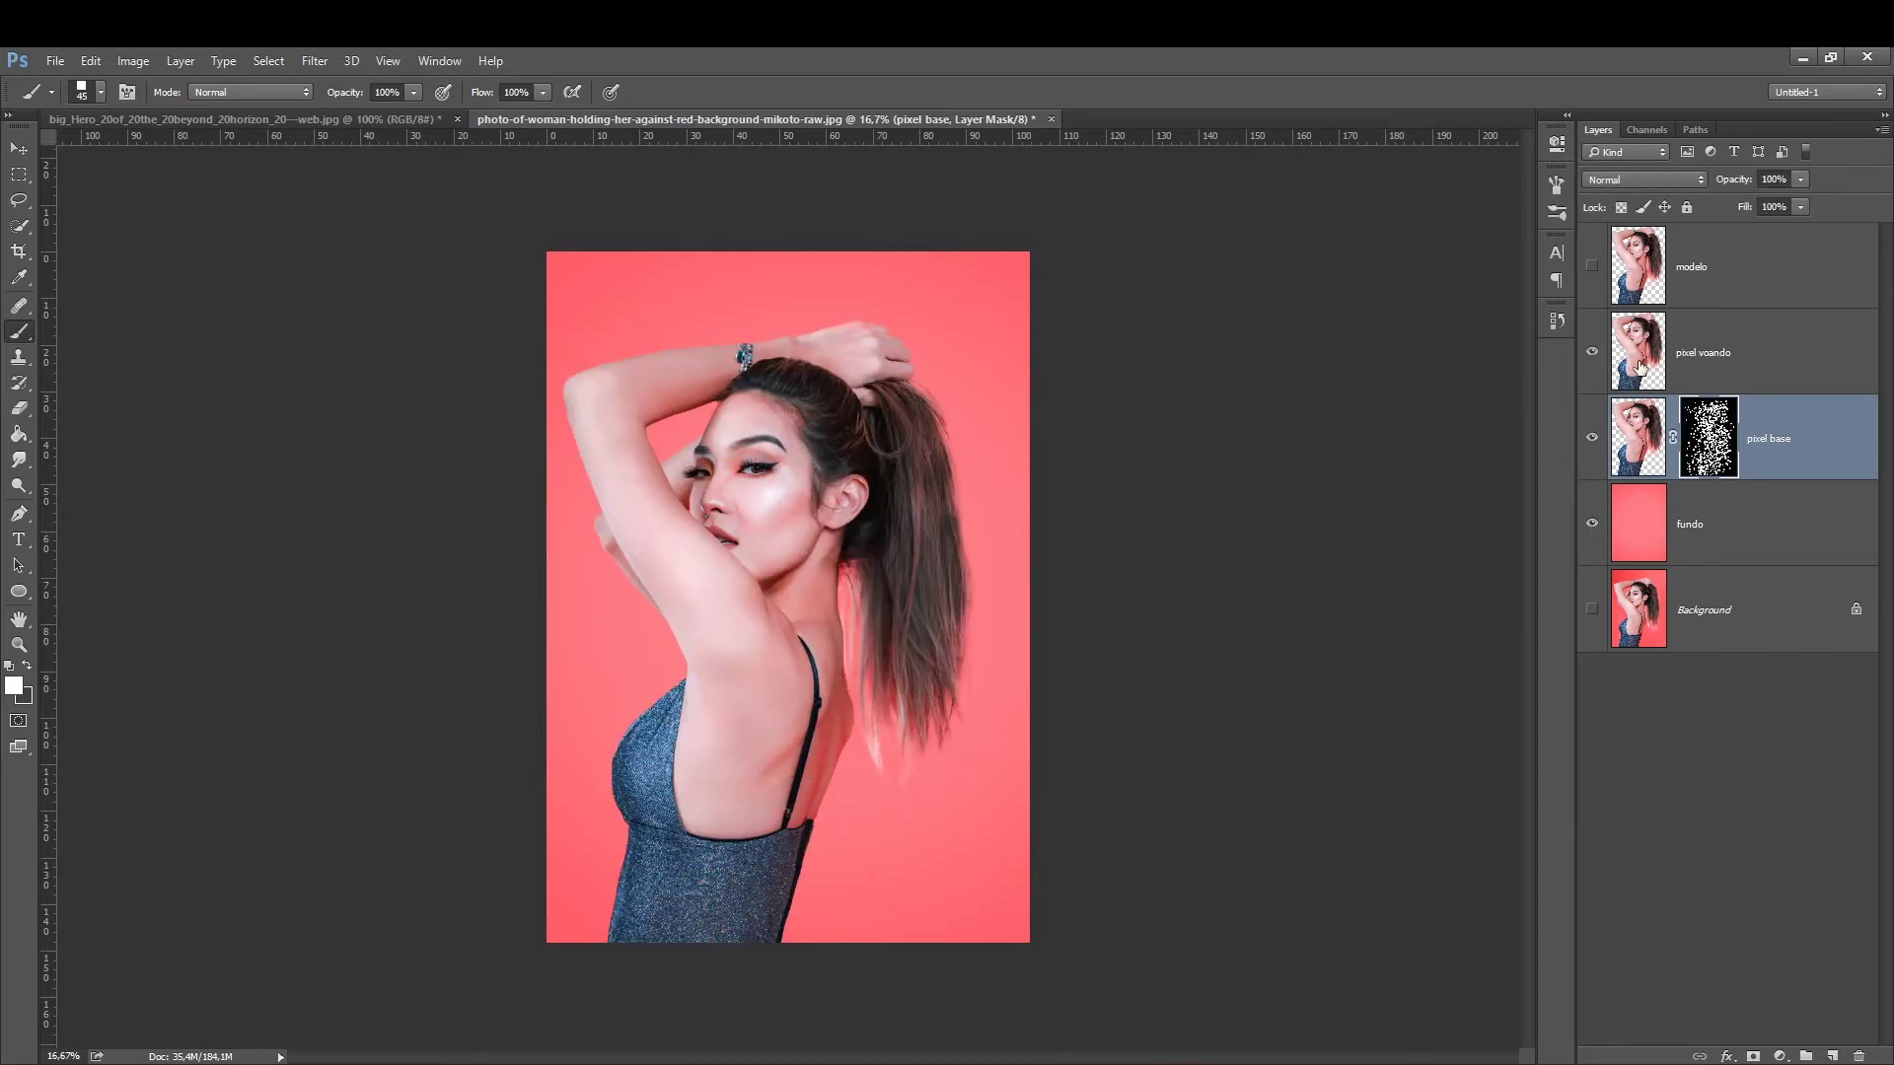
pyautogui.click(1641, 367)
pyautogui.hotkey('ctrl', 't')
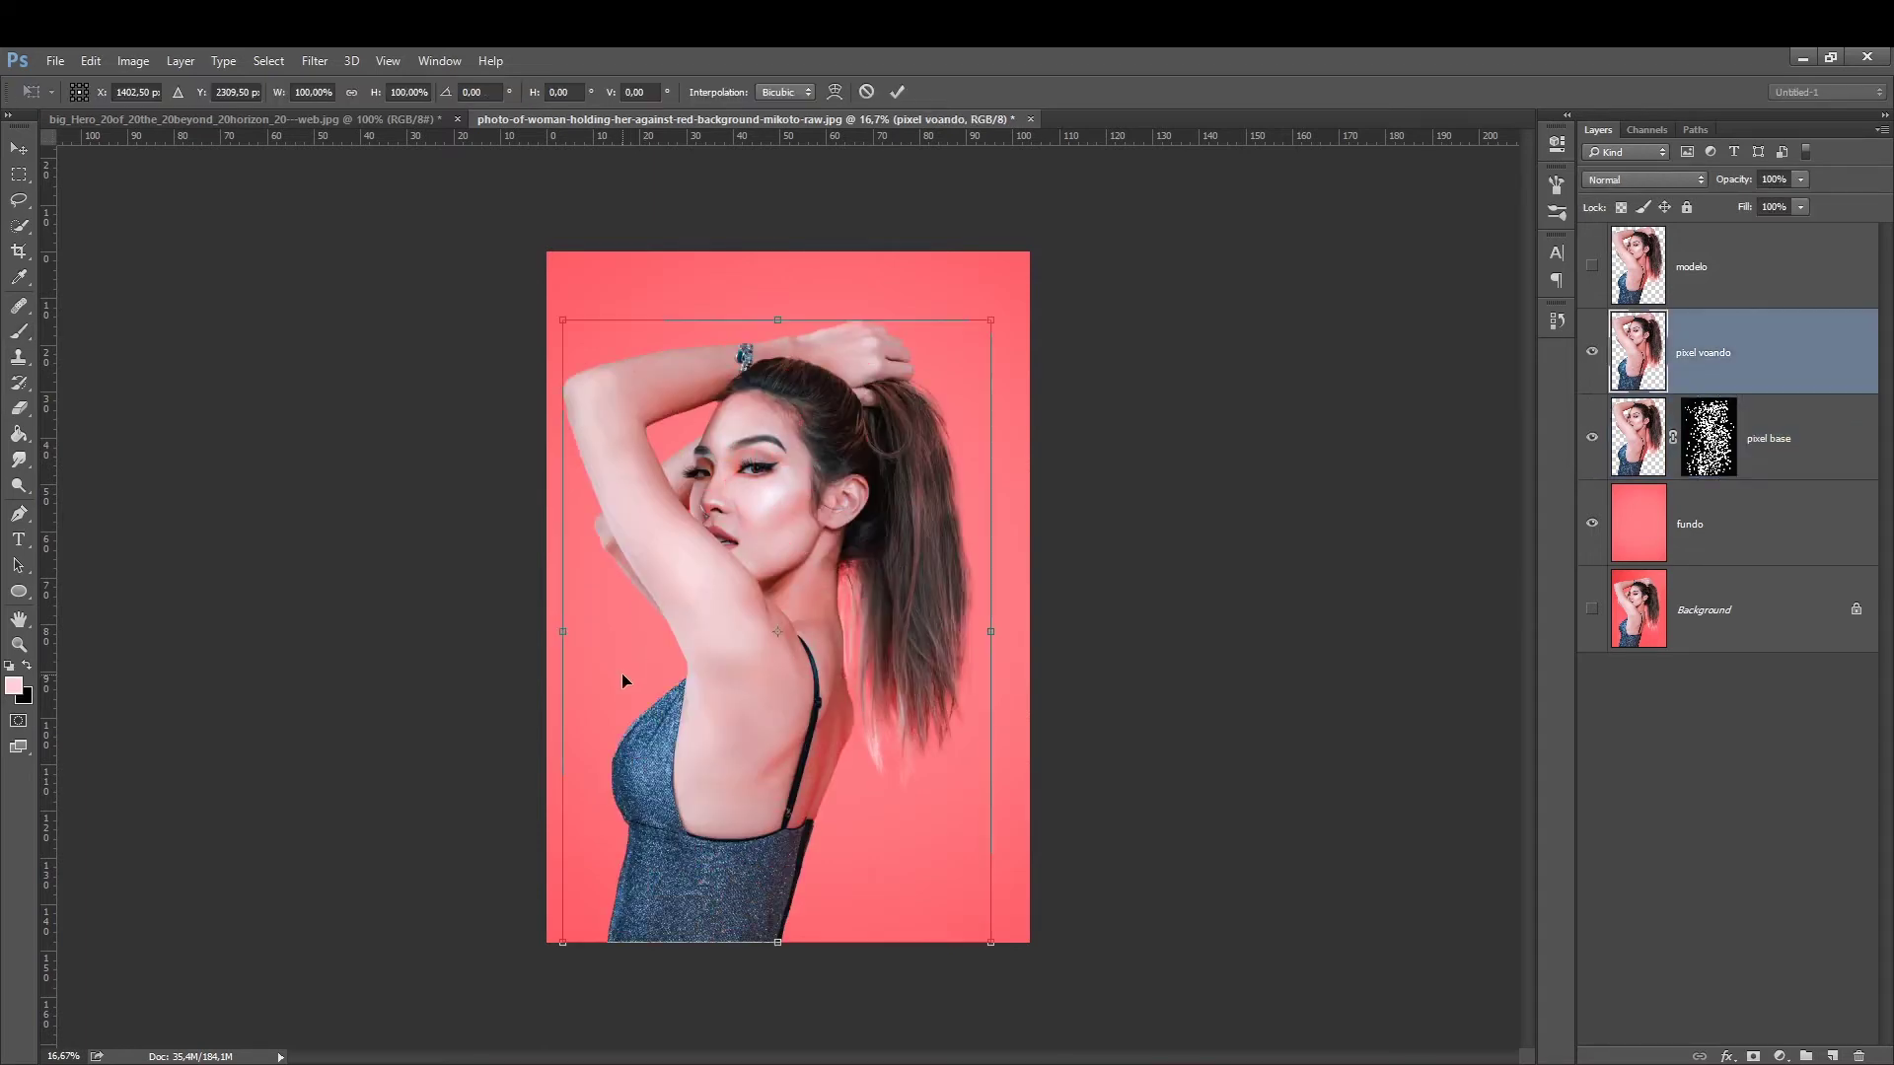
pyautogui.moveTo(652, 709)
pyautogui.mouseDown()
pyautogui.moveTo(737, 638)
pyautogui.moveTo(690, 638)
pyautogui.mouseUp()
pyautogui.press('Return')
# Add an inverted, all-black layer mask to the pixel voando layer.
pyautogui.press('b')
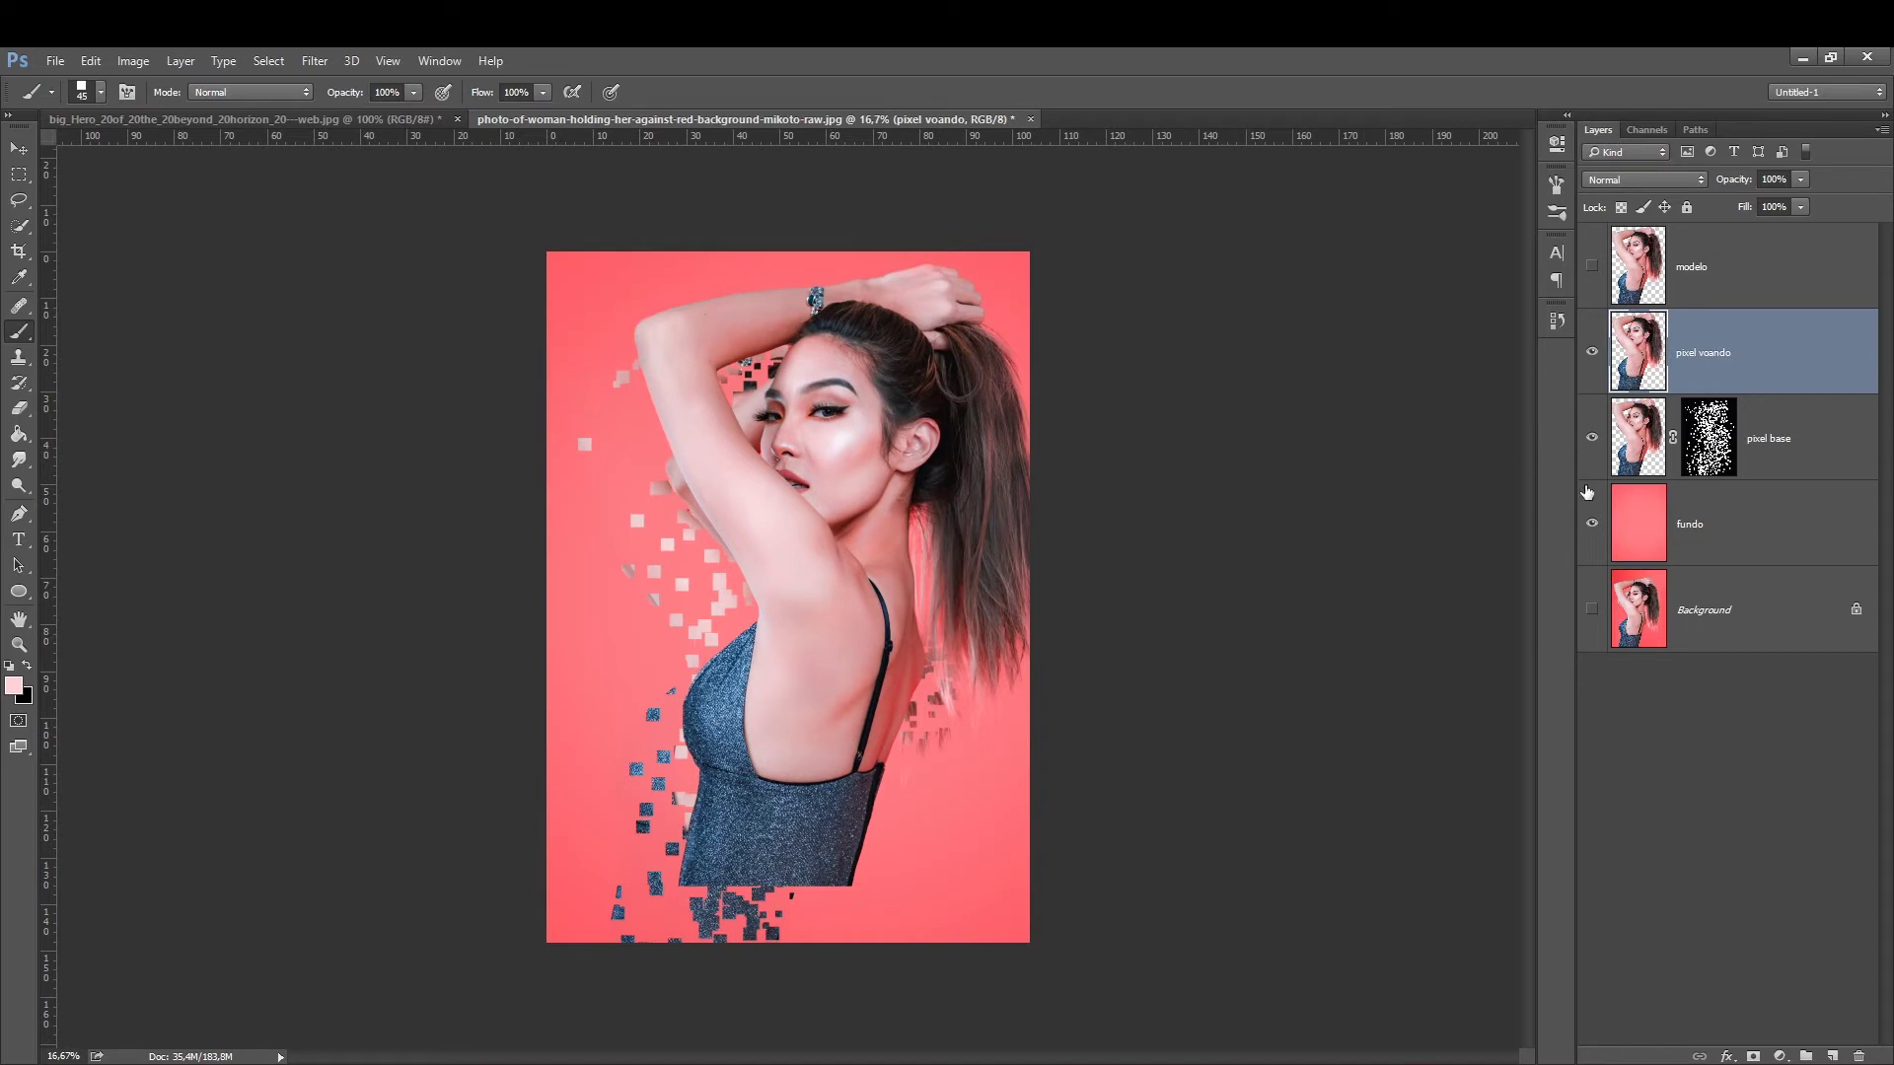
pyautogui.click(1637, 439)
pyautogui.click(1628, 384)
pyautogui.click(1753, 1053)
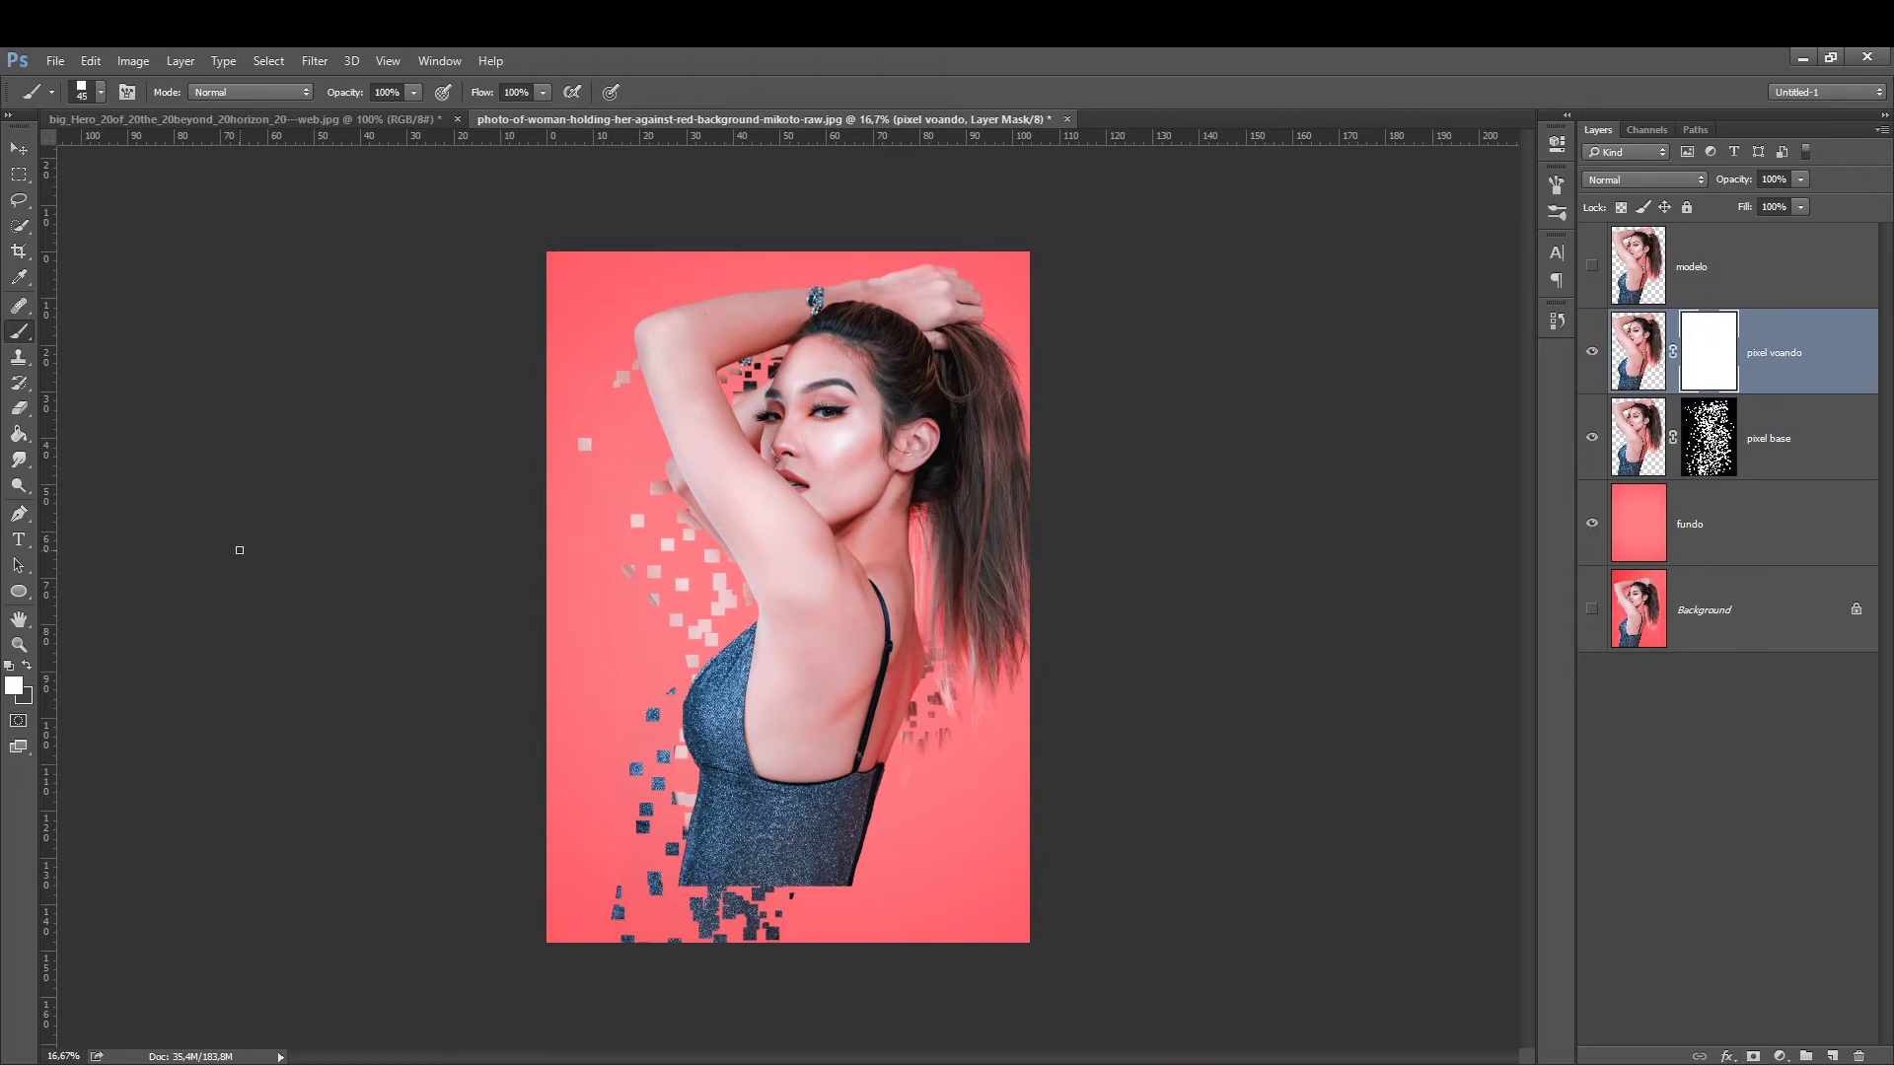
pyautogui.hotkey('ctrl', 'i')
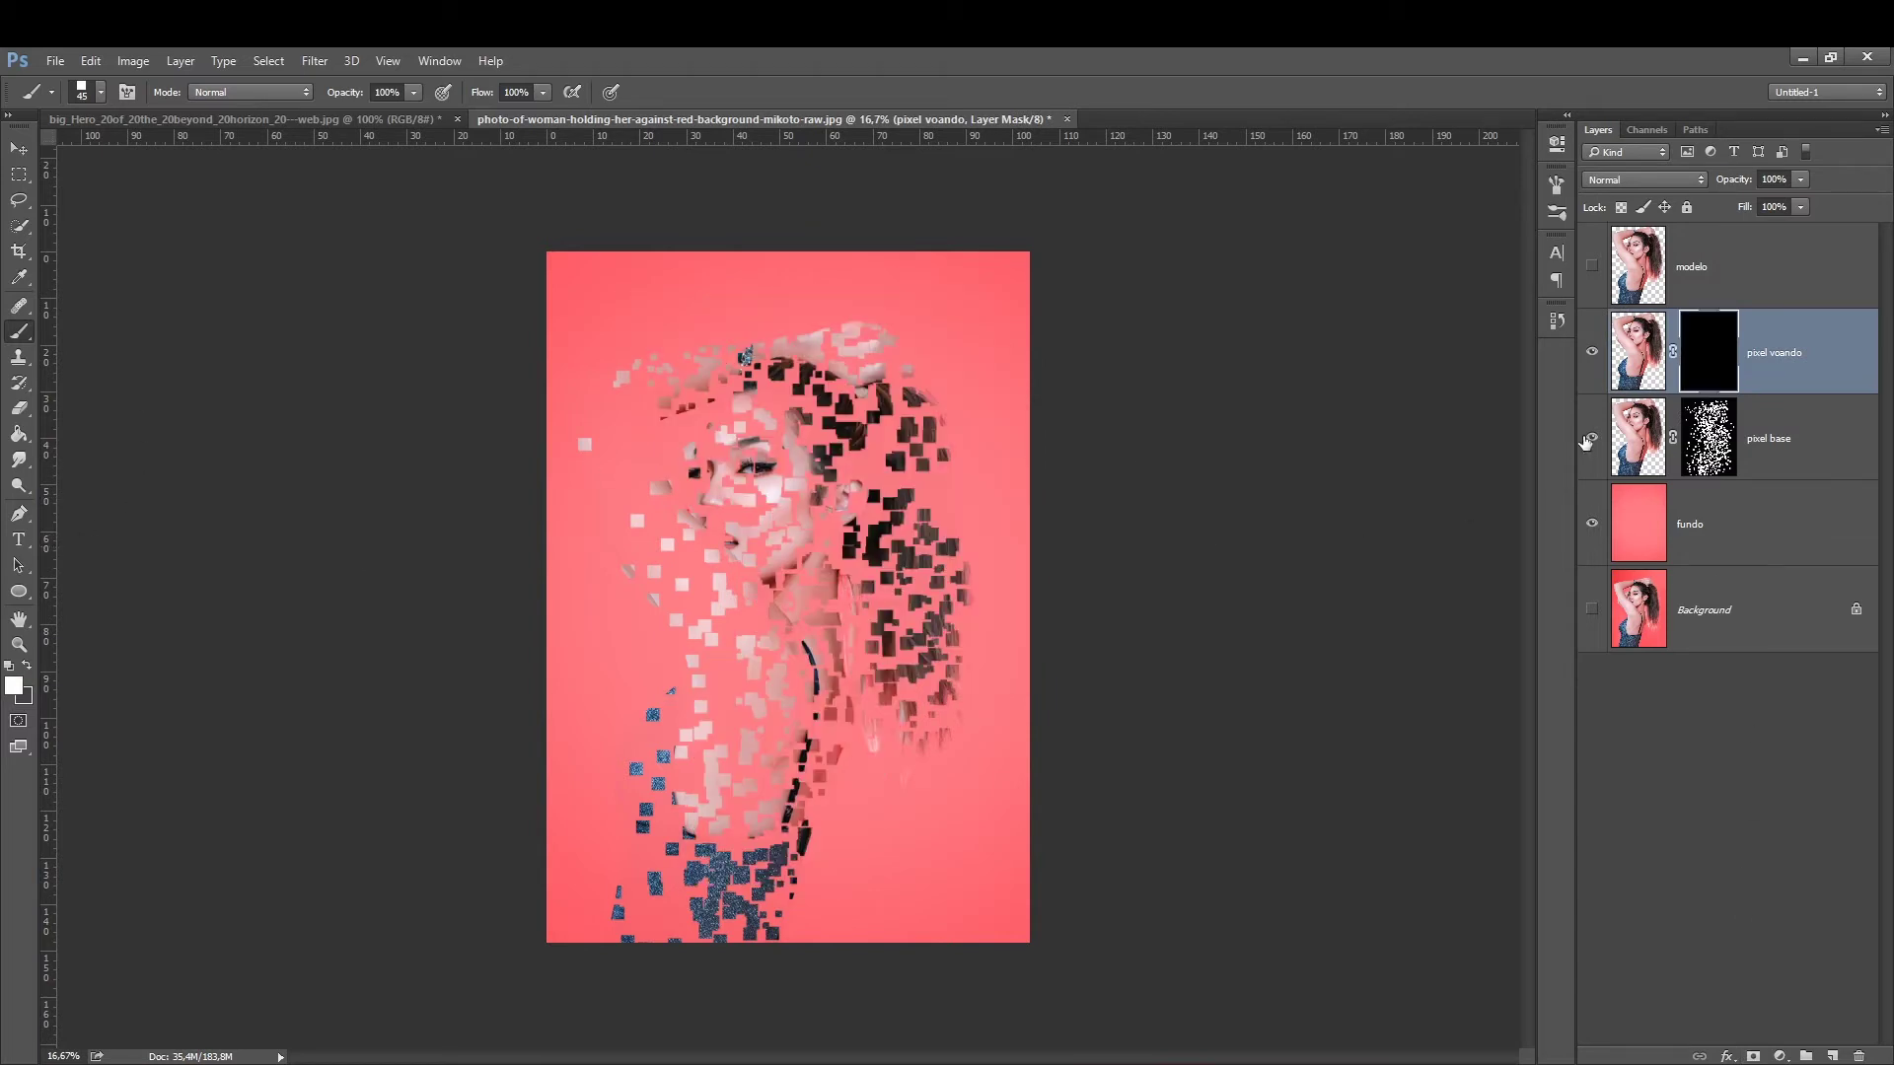
# Paint flying pixel squares with a white 90 brush around the hair, ponytail and face.
pyautogui.click(1591, 438)
pyautogui.click(19, 434)
pyautogui.click(27, 666)
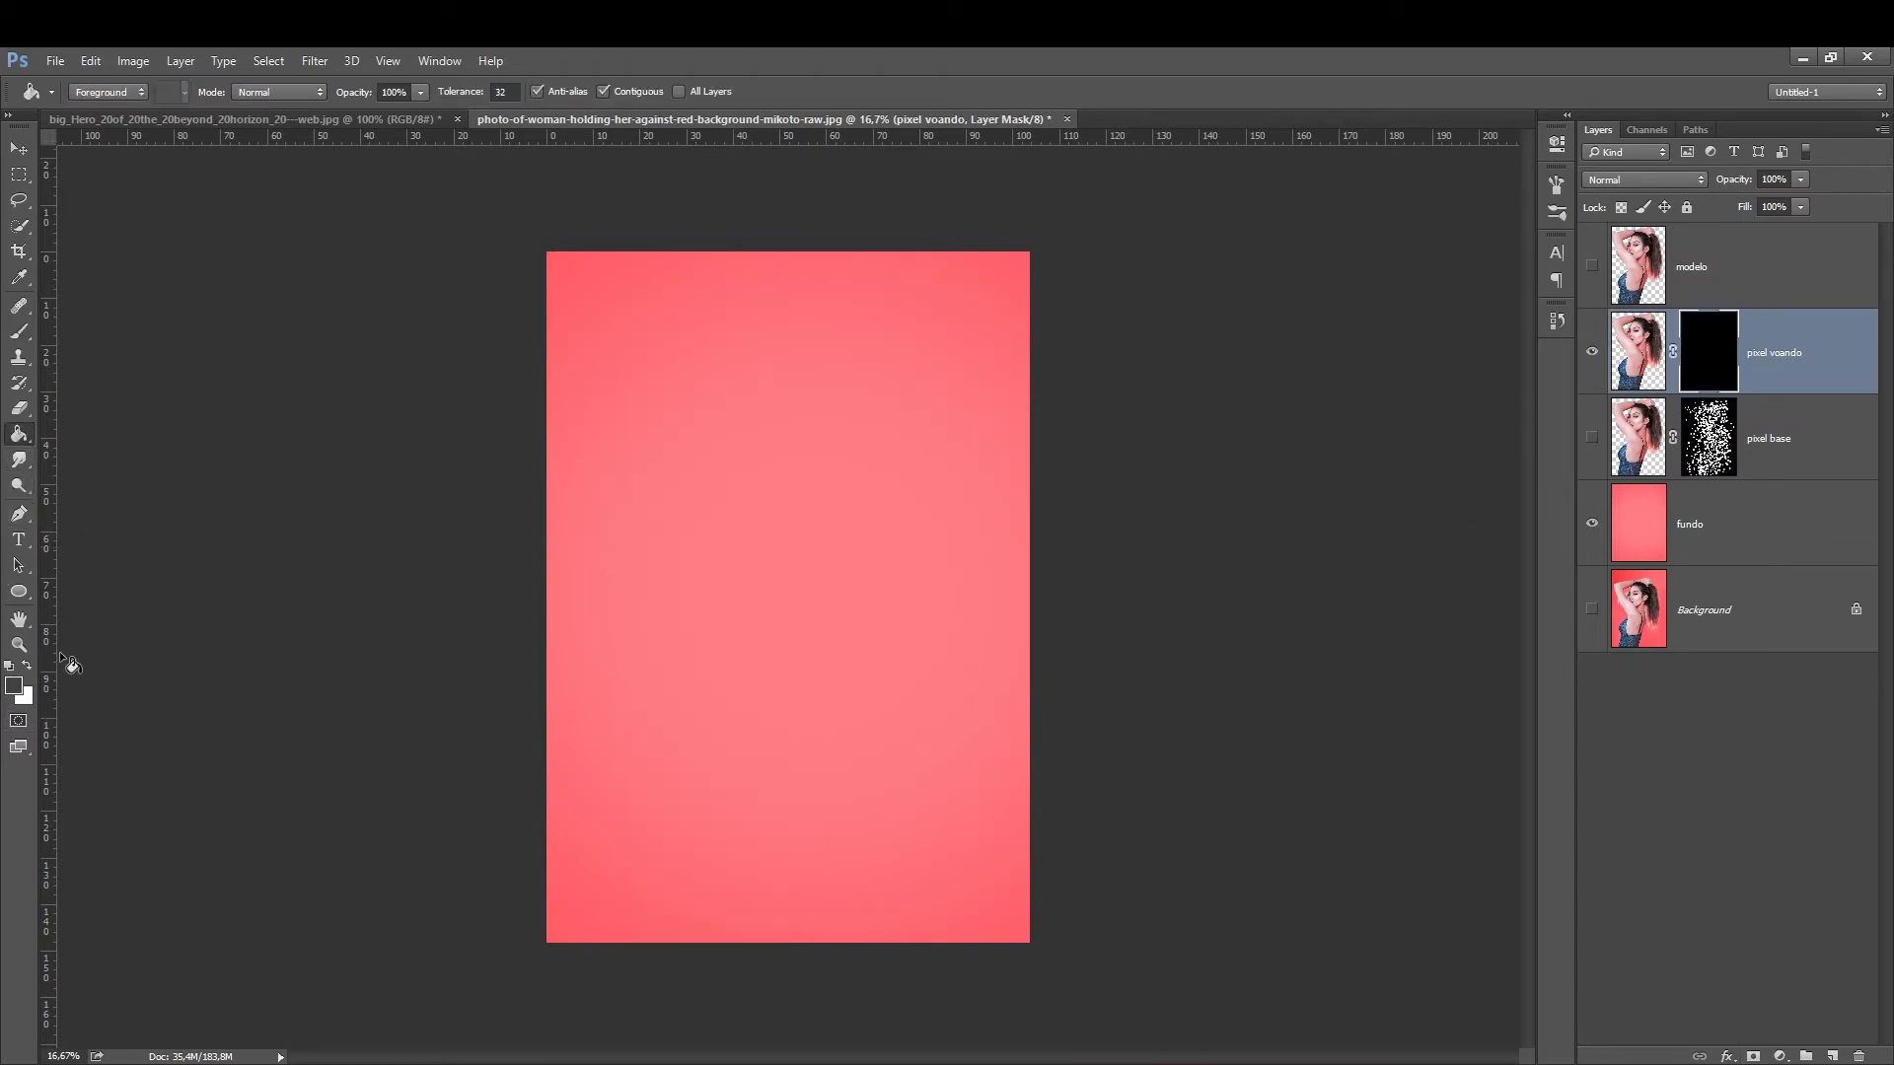
pyautogui.click(20, 331)
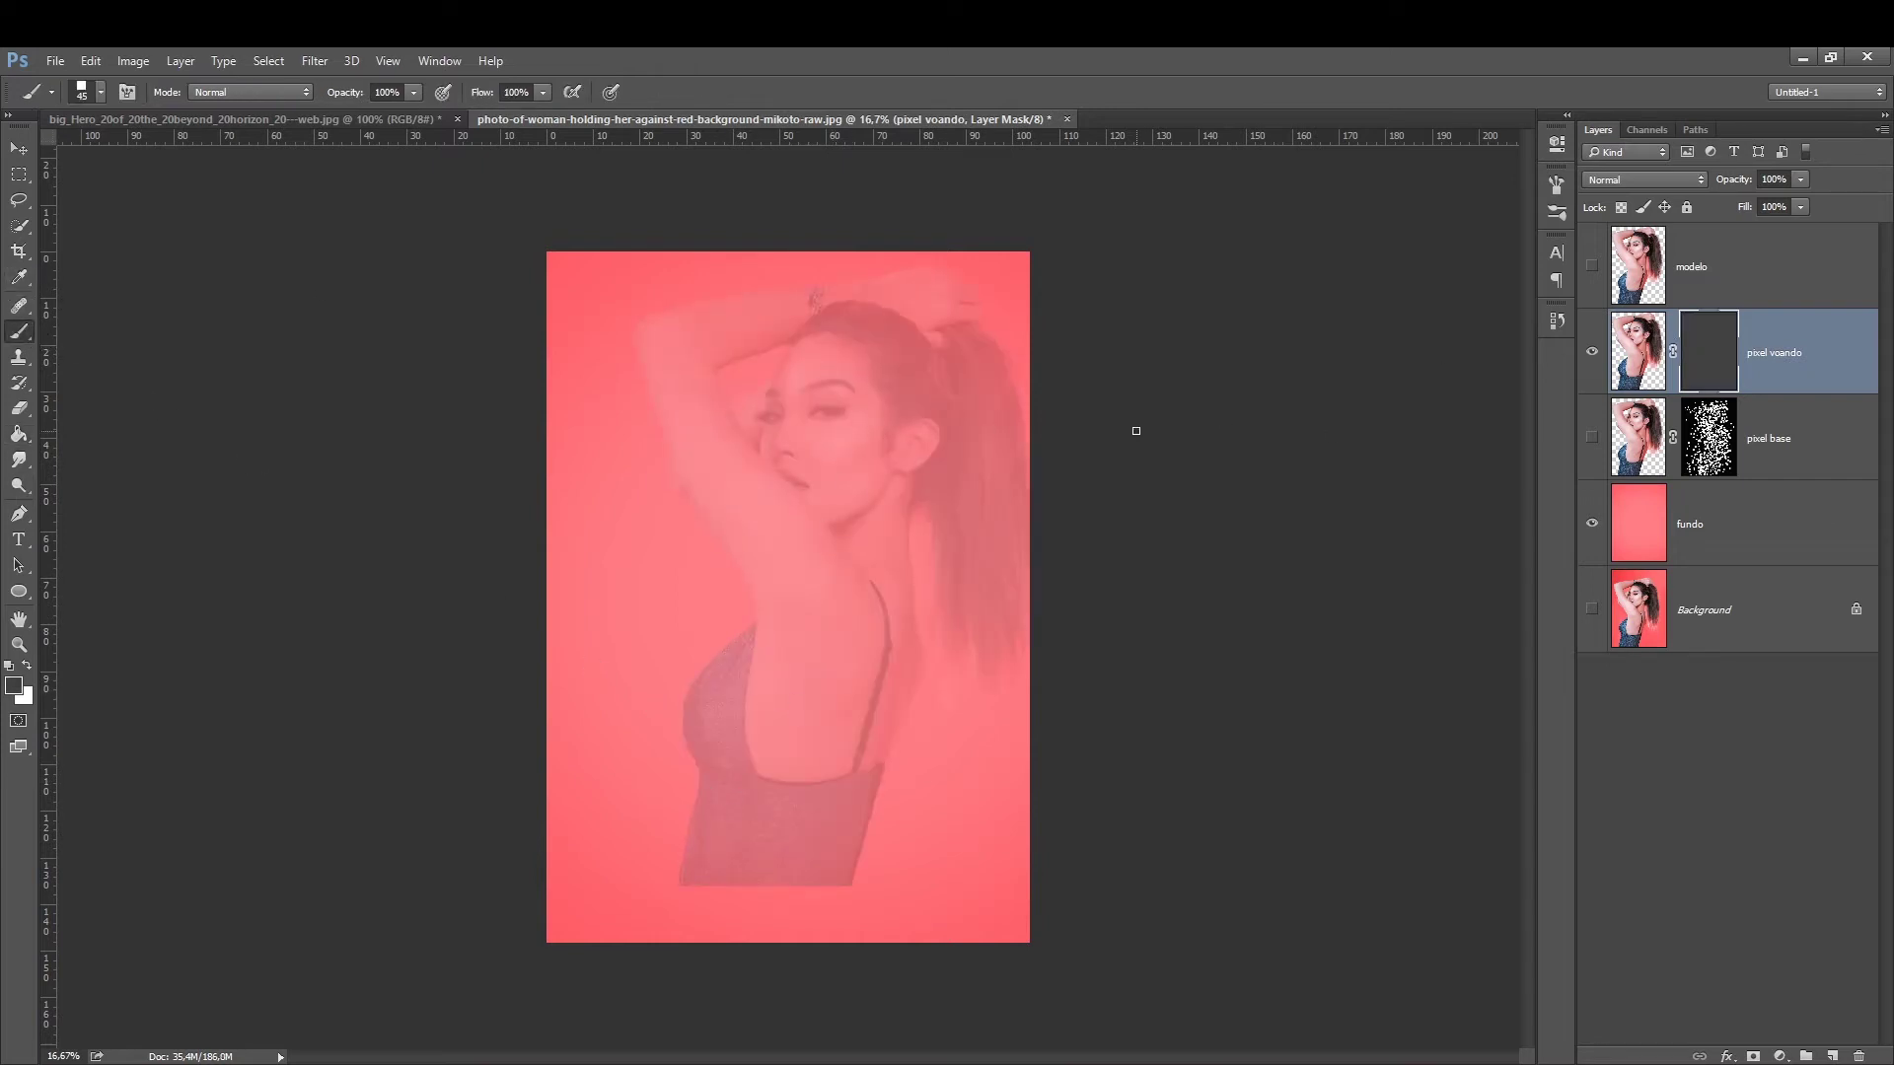
pyautogui.click(28, 668)
pyautogui.press(']')
pyautogui.press(']')
pyautogui.press(']')
pyautogui.moveTo(963, 298)
pyautogui.mouseDown()
pyautogui.moveTo(1001, 444)
pyautogui.moveTo(969, 582)
pyautogui.mouseUp()
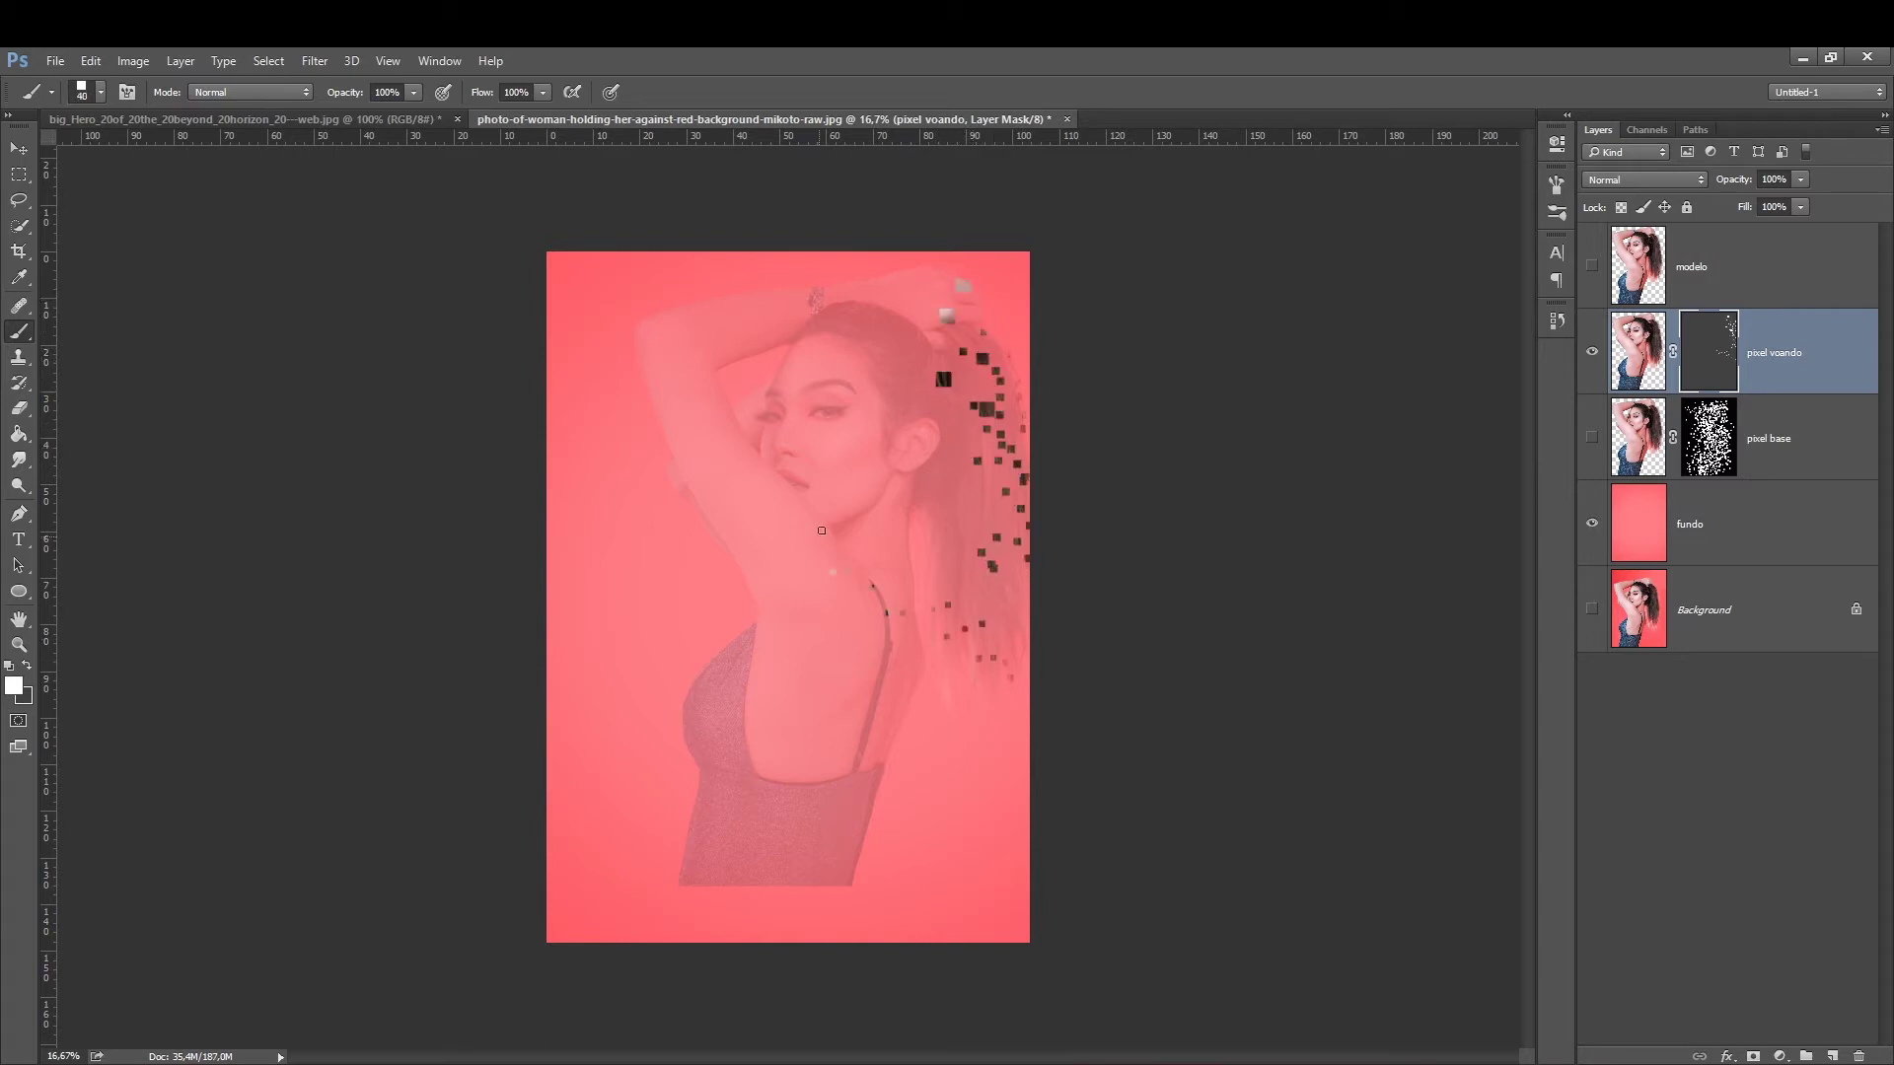
pyautogui.moveTo(1010, 427); pyautogui.dragTo(847, 381)
pyautogui.moveTo(908, 605)
pyautogui.mouseDown()
pyautogui.moveTo(996, 582)
pyautogui.moveTo(986, 363)
pyautogui.mouseUp()
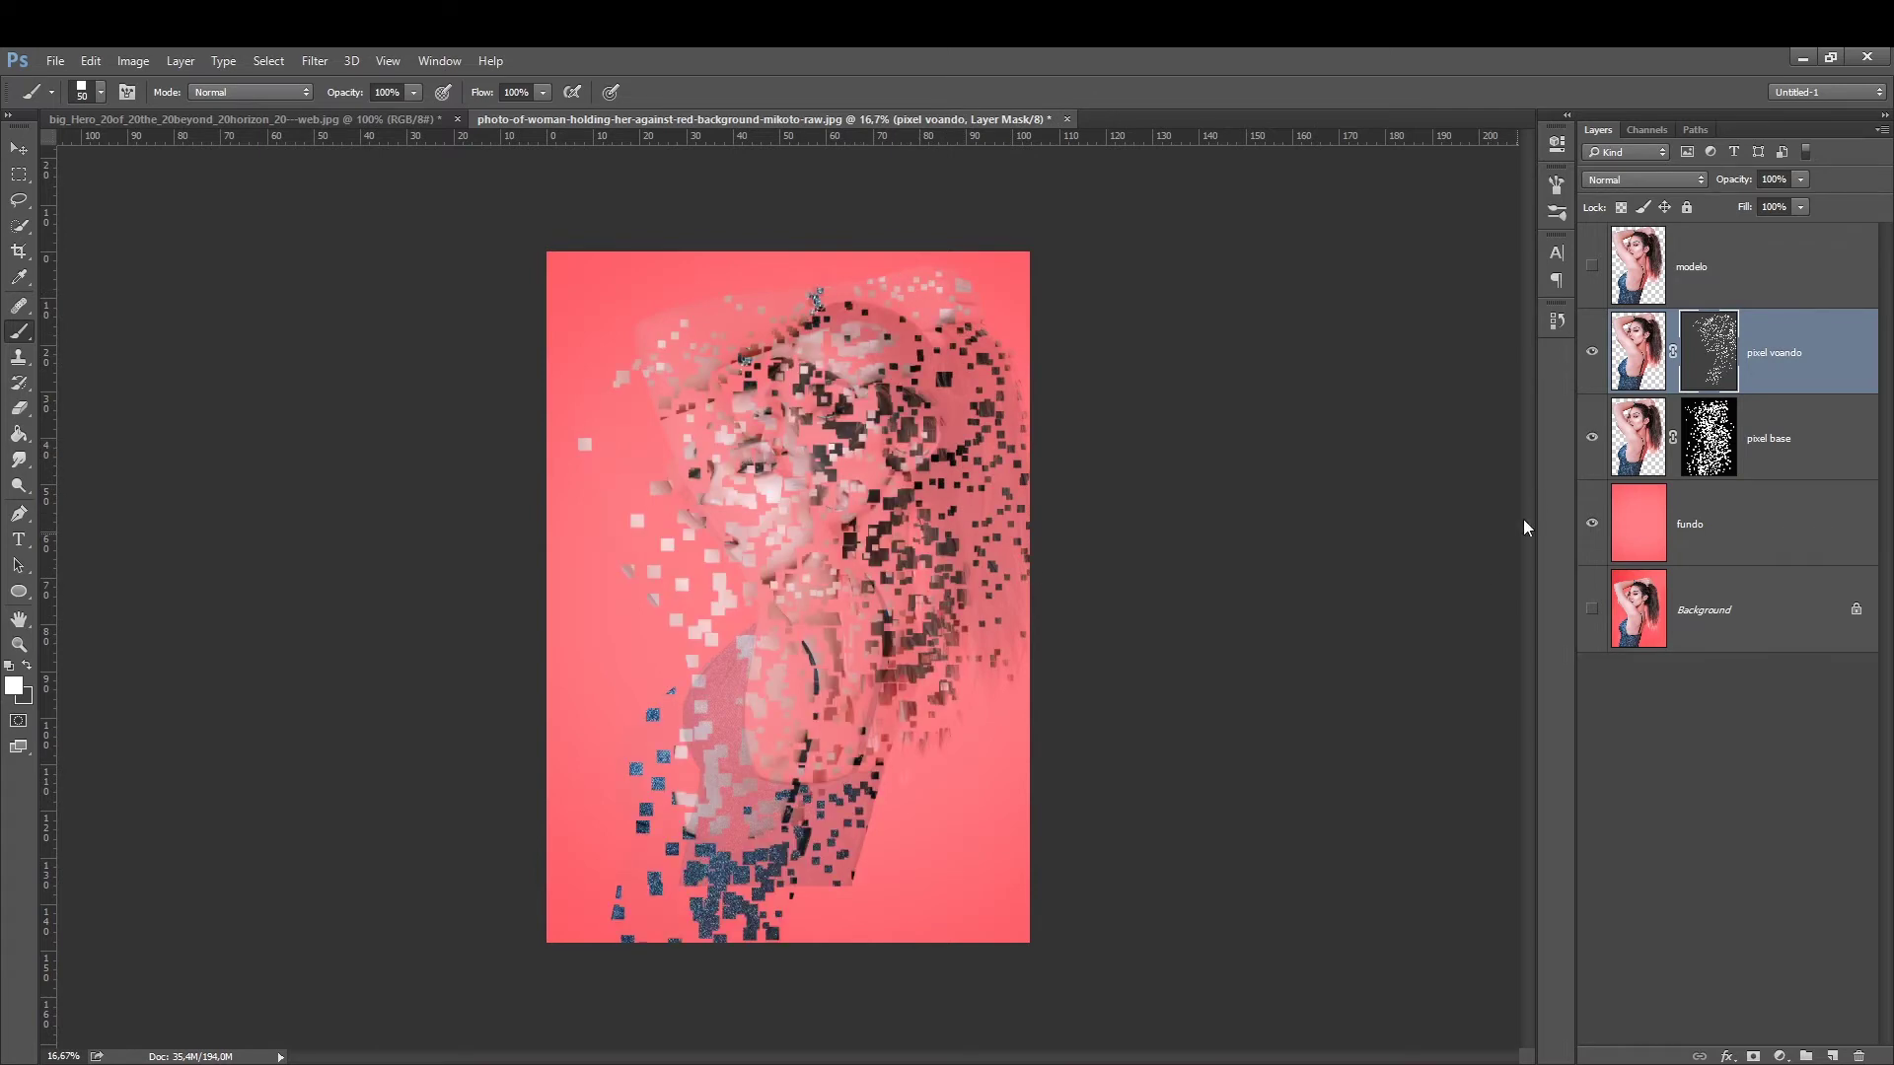
pyautogui.click(1594, 356)
pyautogui.click(1594, 355)
pyautogui.click(1592, 355)
pyautogui.click(1592, 355)
pyautogui.click(133, 61)
pyautogui.moveTo(174, 121)
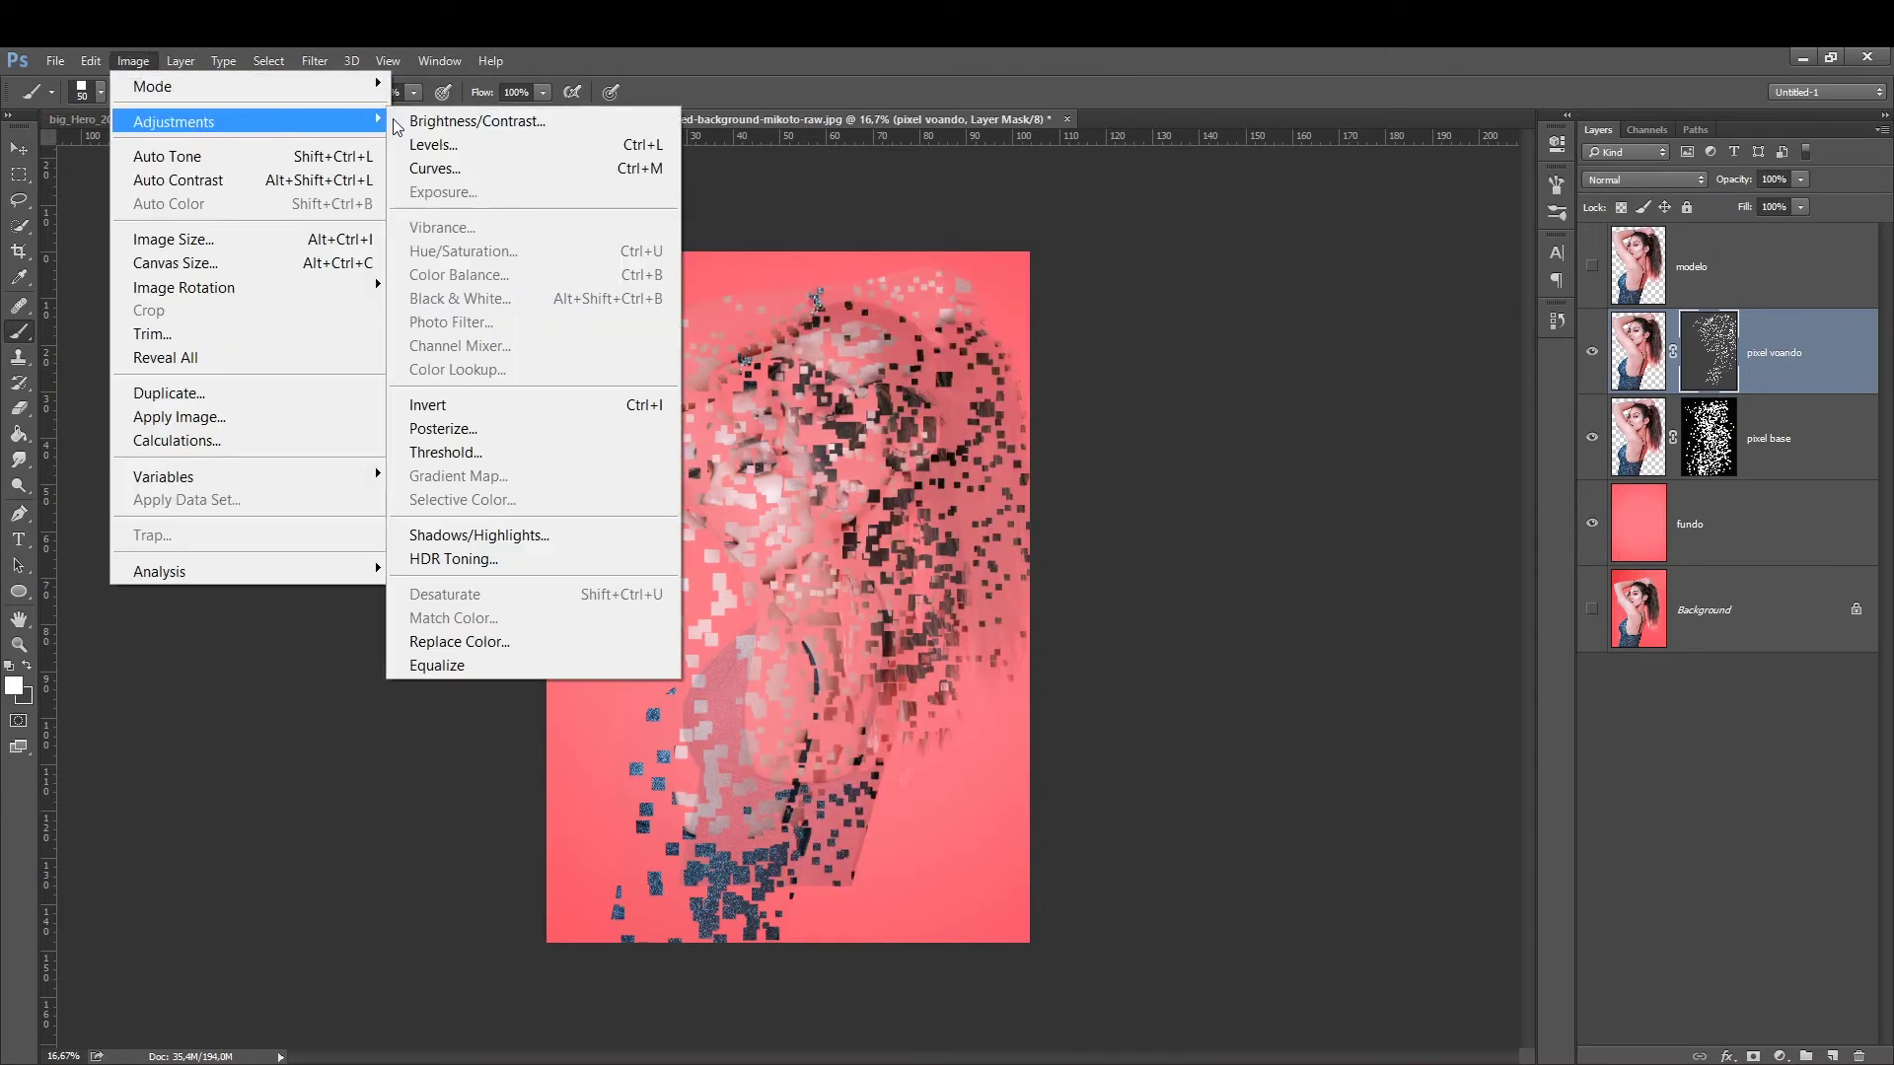
# Apply brightness -150 to the pixel voando mask and toggle the layer to compare.
pyautogui.click(449, 121)
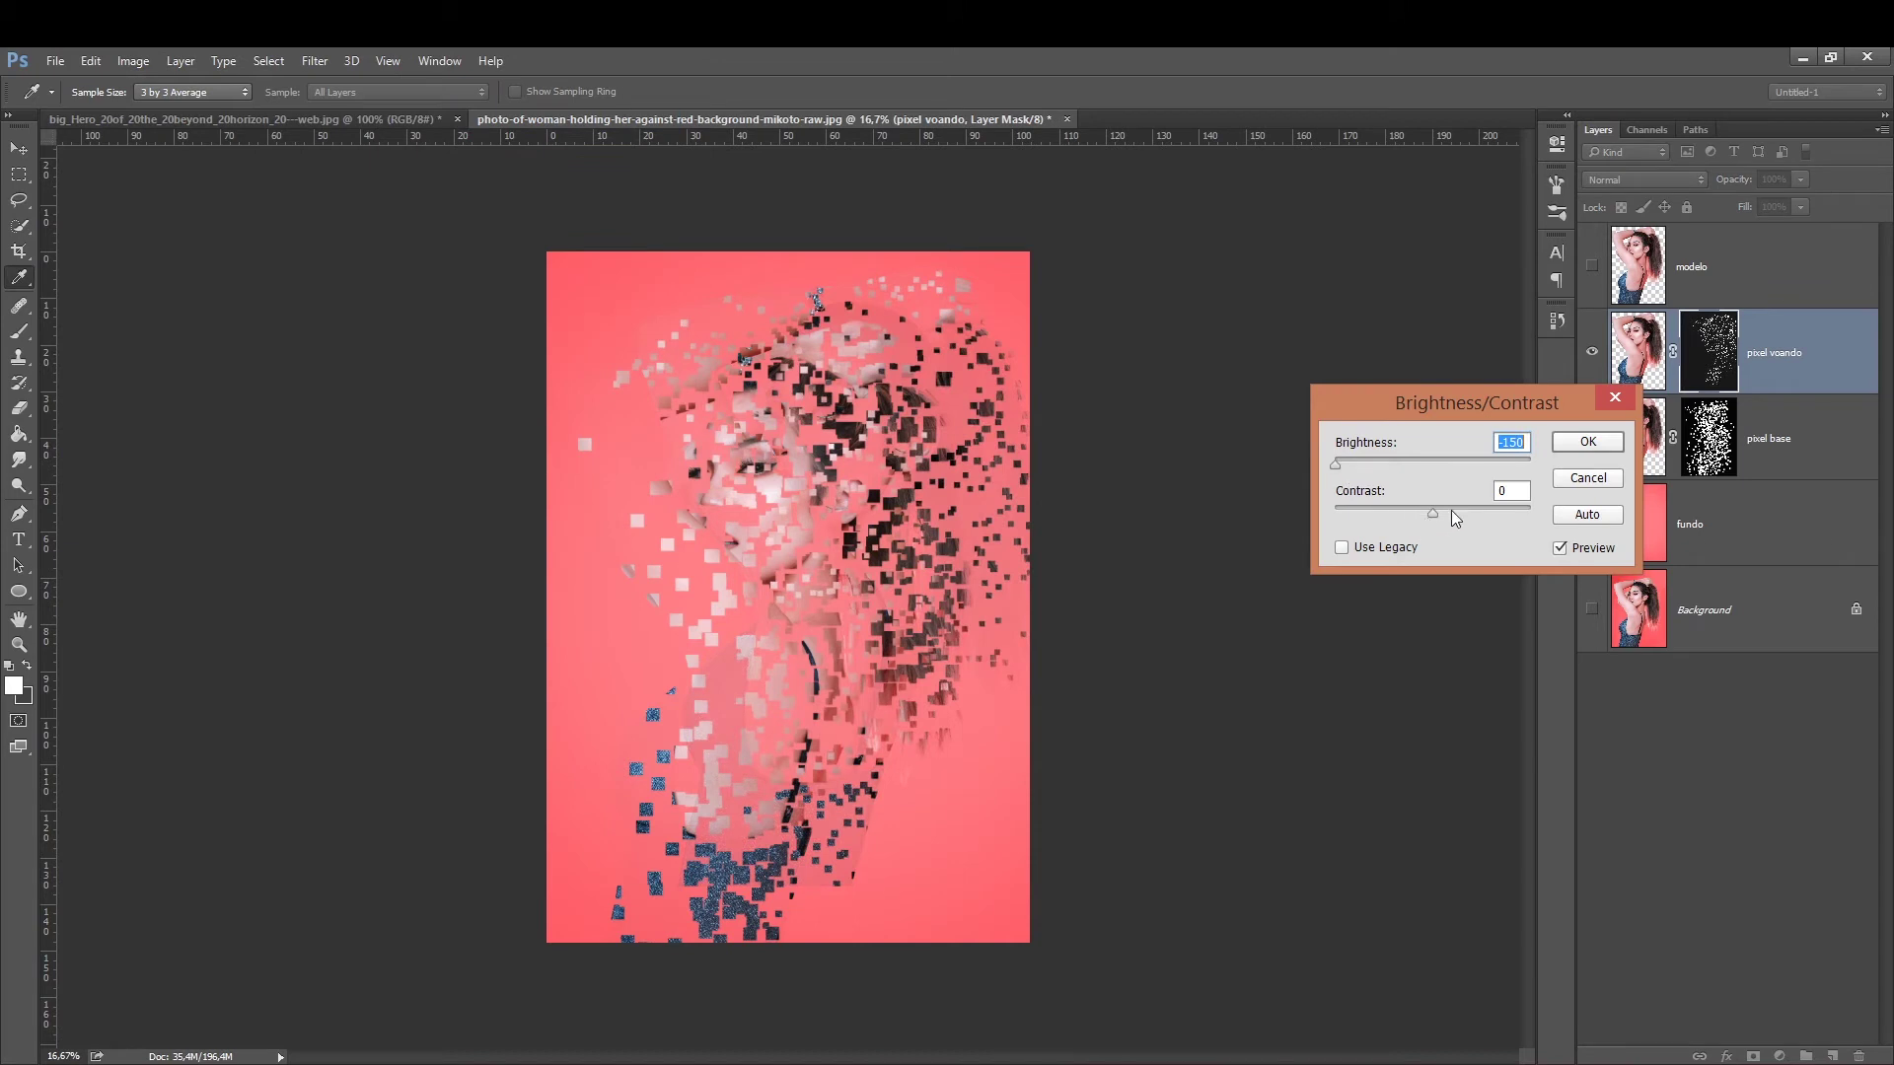
pyautogui.press('Return')
pyautogui.press('b')
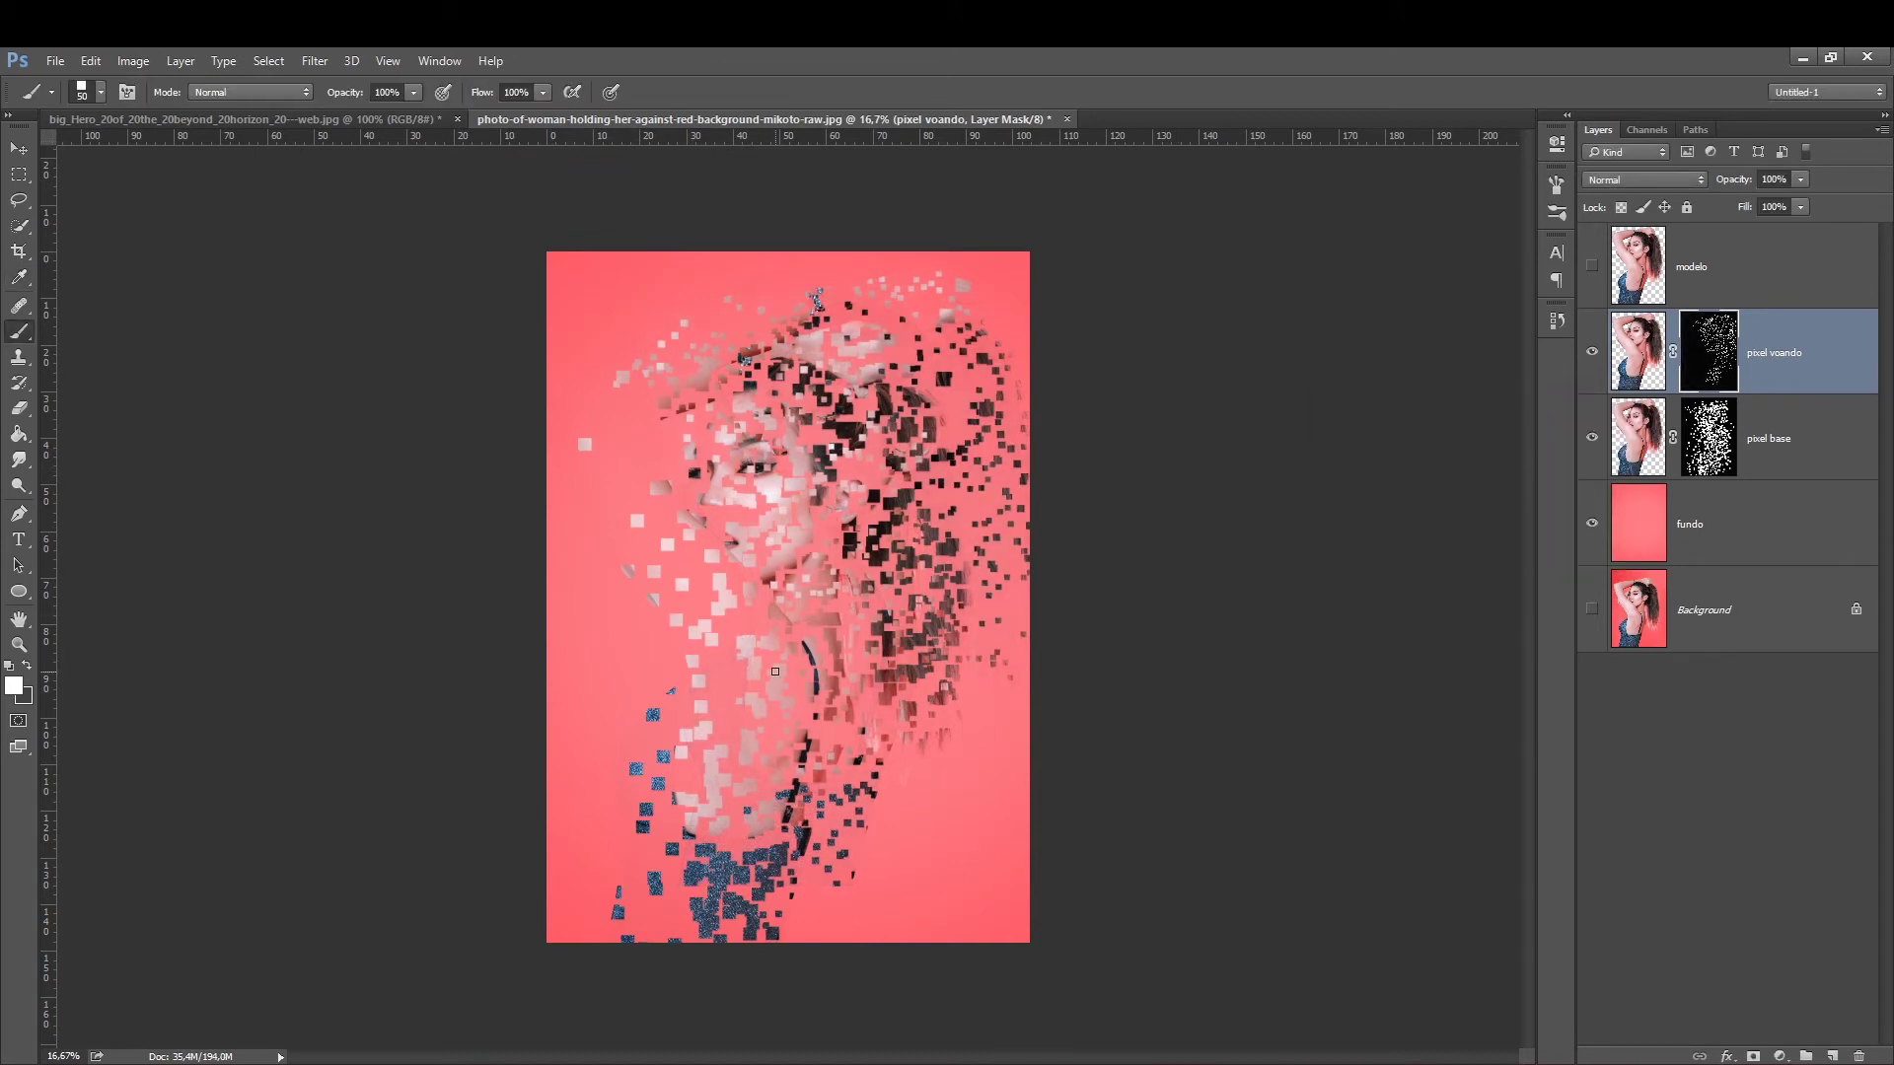
pyautogui.click(1591, 352)
# Add a mask to the modelo layer and punch 125-size black square holes in the hair.
pyautogui.click(1626, 286)
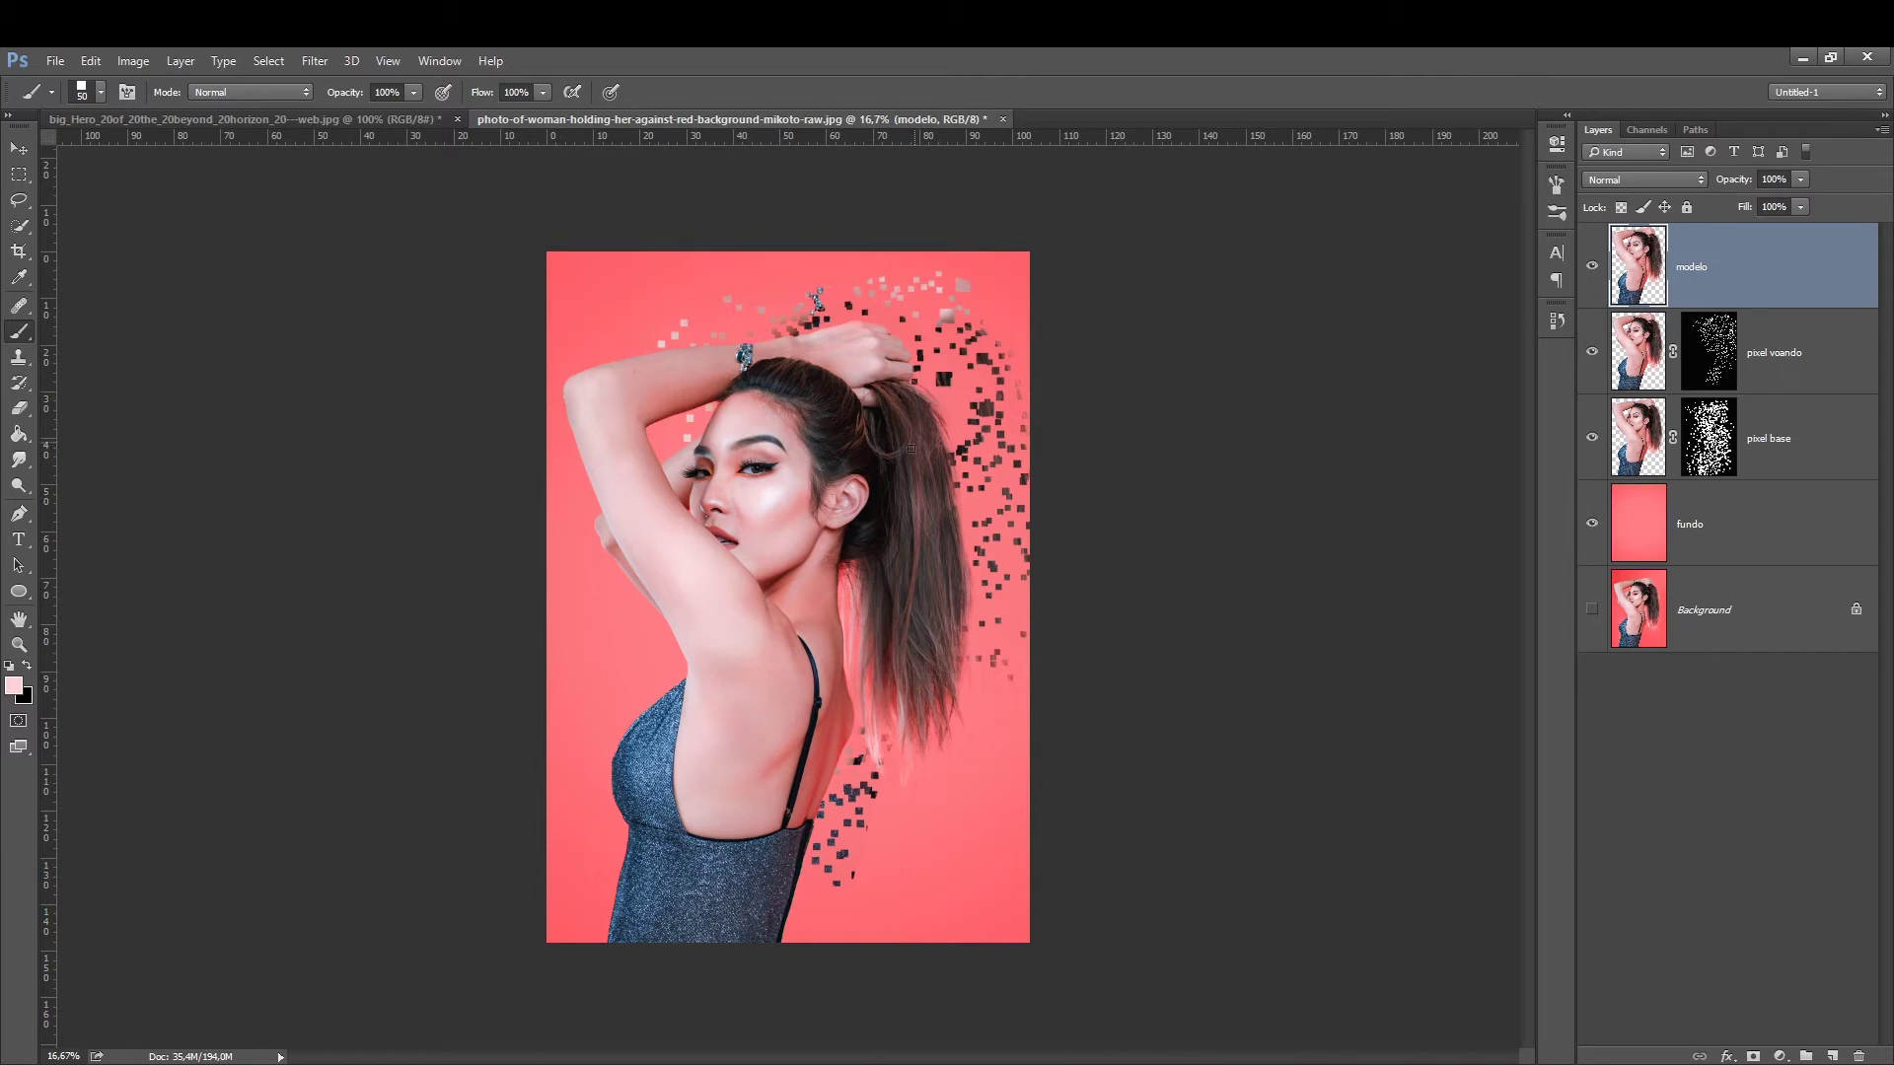
pyautogui.click(1753, 1057)
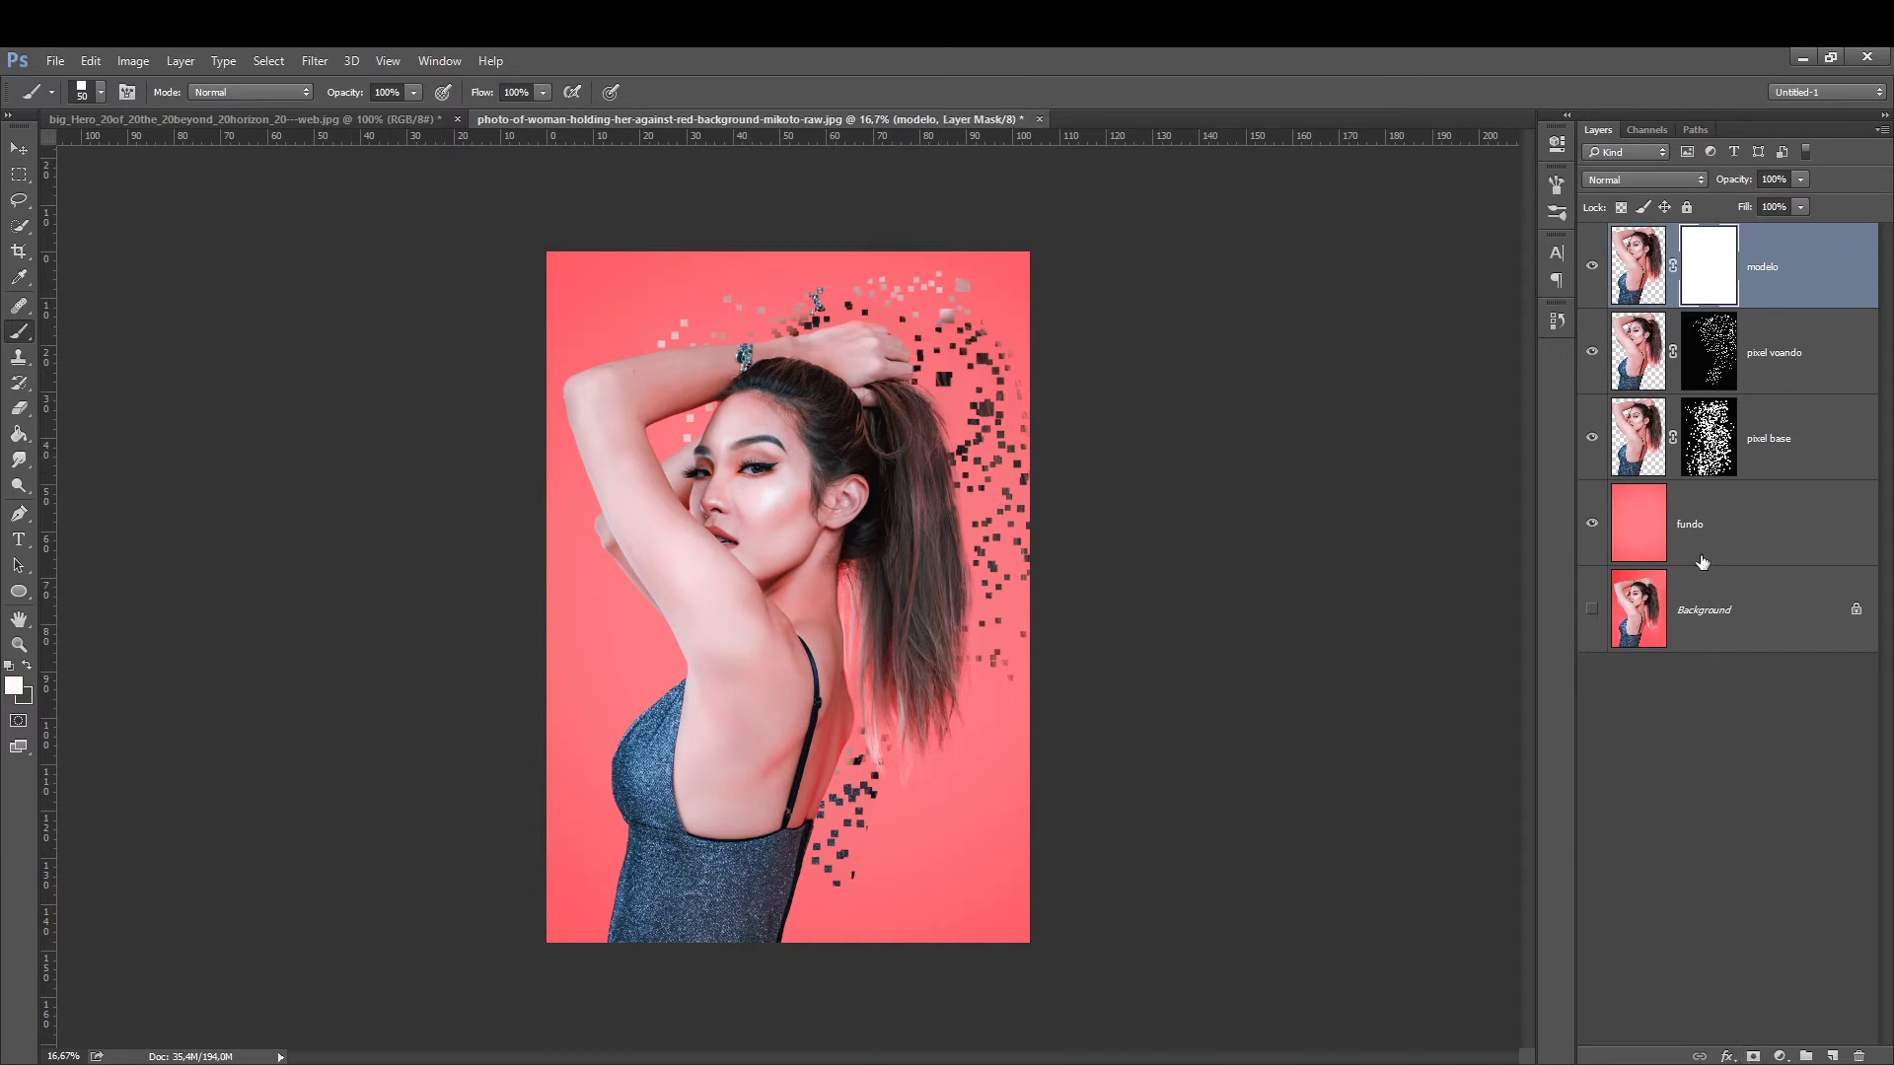
pyautogui.click(27, 665)
pyautogui.press(']')
pyautogui.press(']')
pyautogui.press(']')
pyautogui.moveTo(888, 350); pyautogui.dragTo(803, 400)
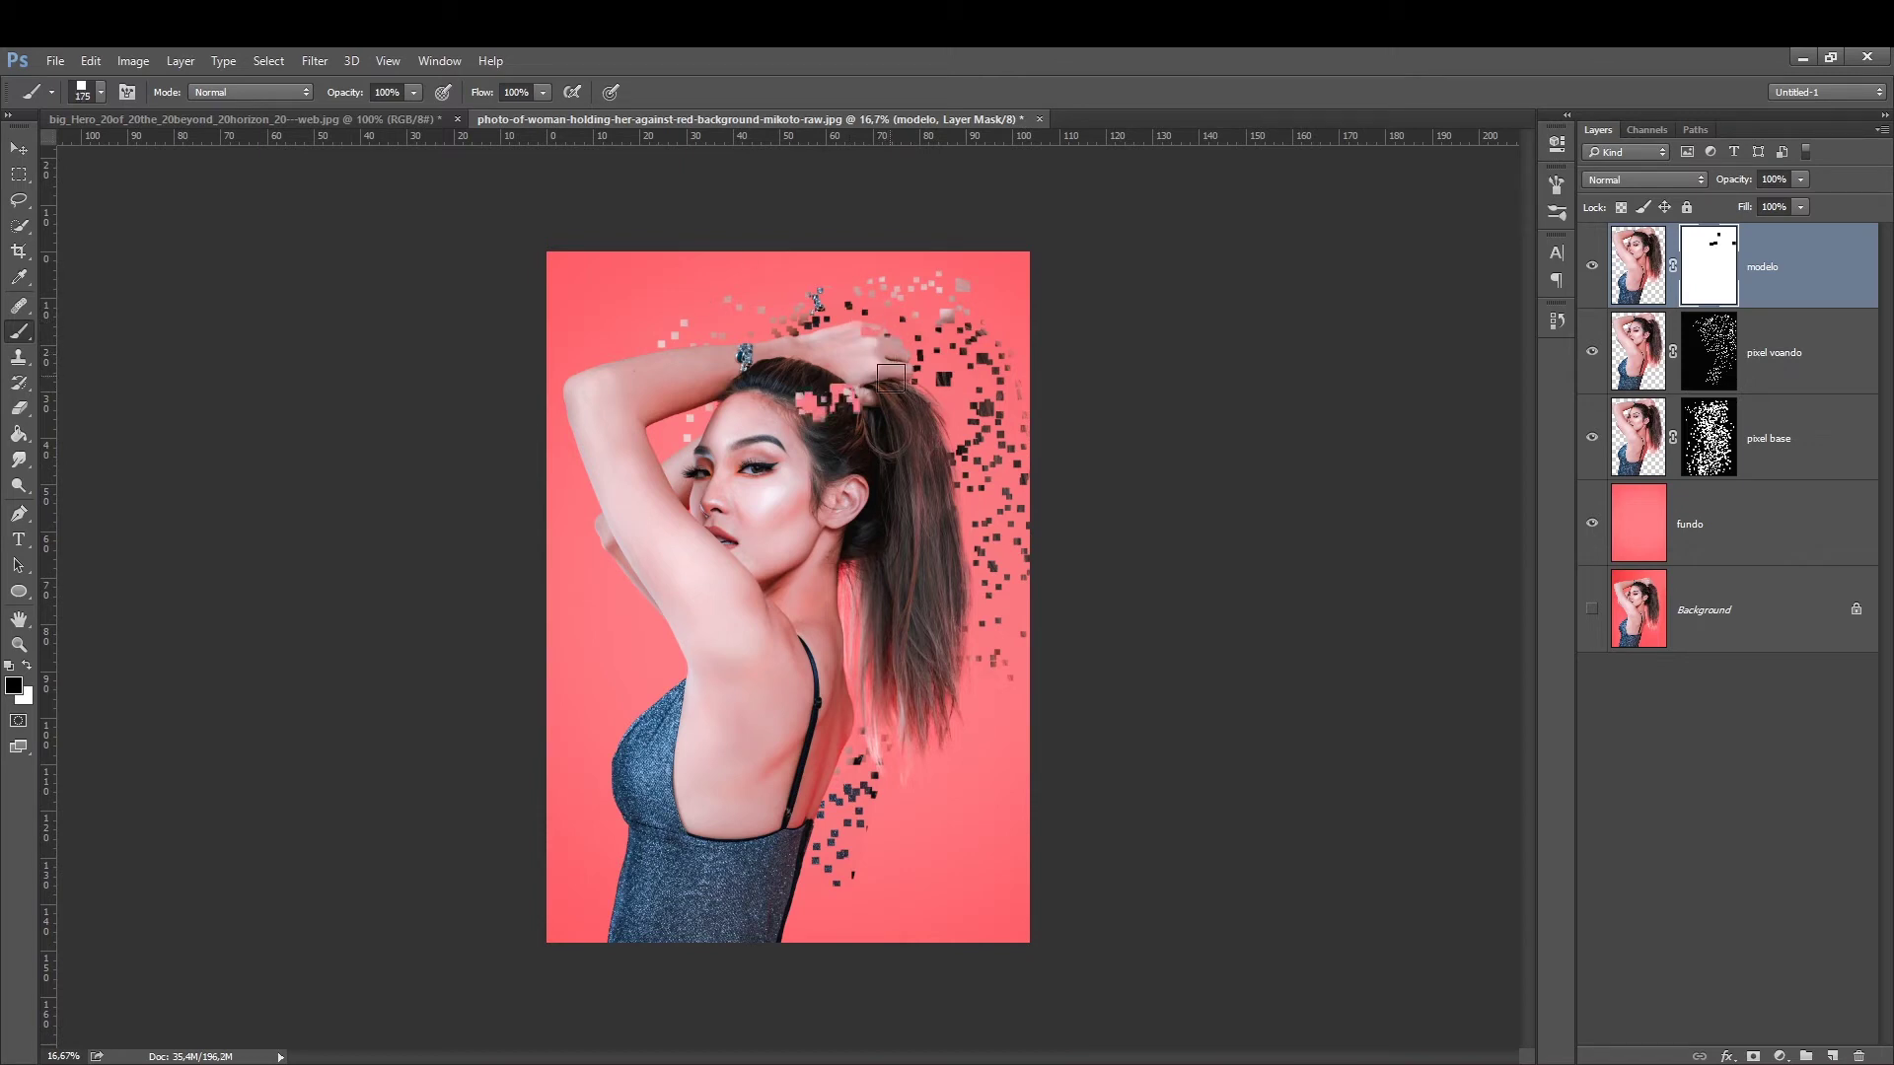
pyautogui.click(945, 537)
# Punch smaller square holes across the hair with brush sizes 70 and 60.
pyautogui.press('[')
pyautogui.press('[')
pyautogui.press('[')
pyautogui.click(756, 421)
pyautogui.click(894, 411)
pyautogui.click(874, 483)
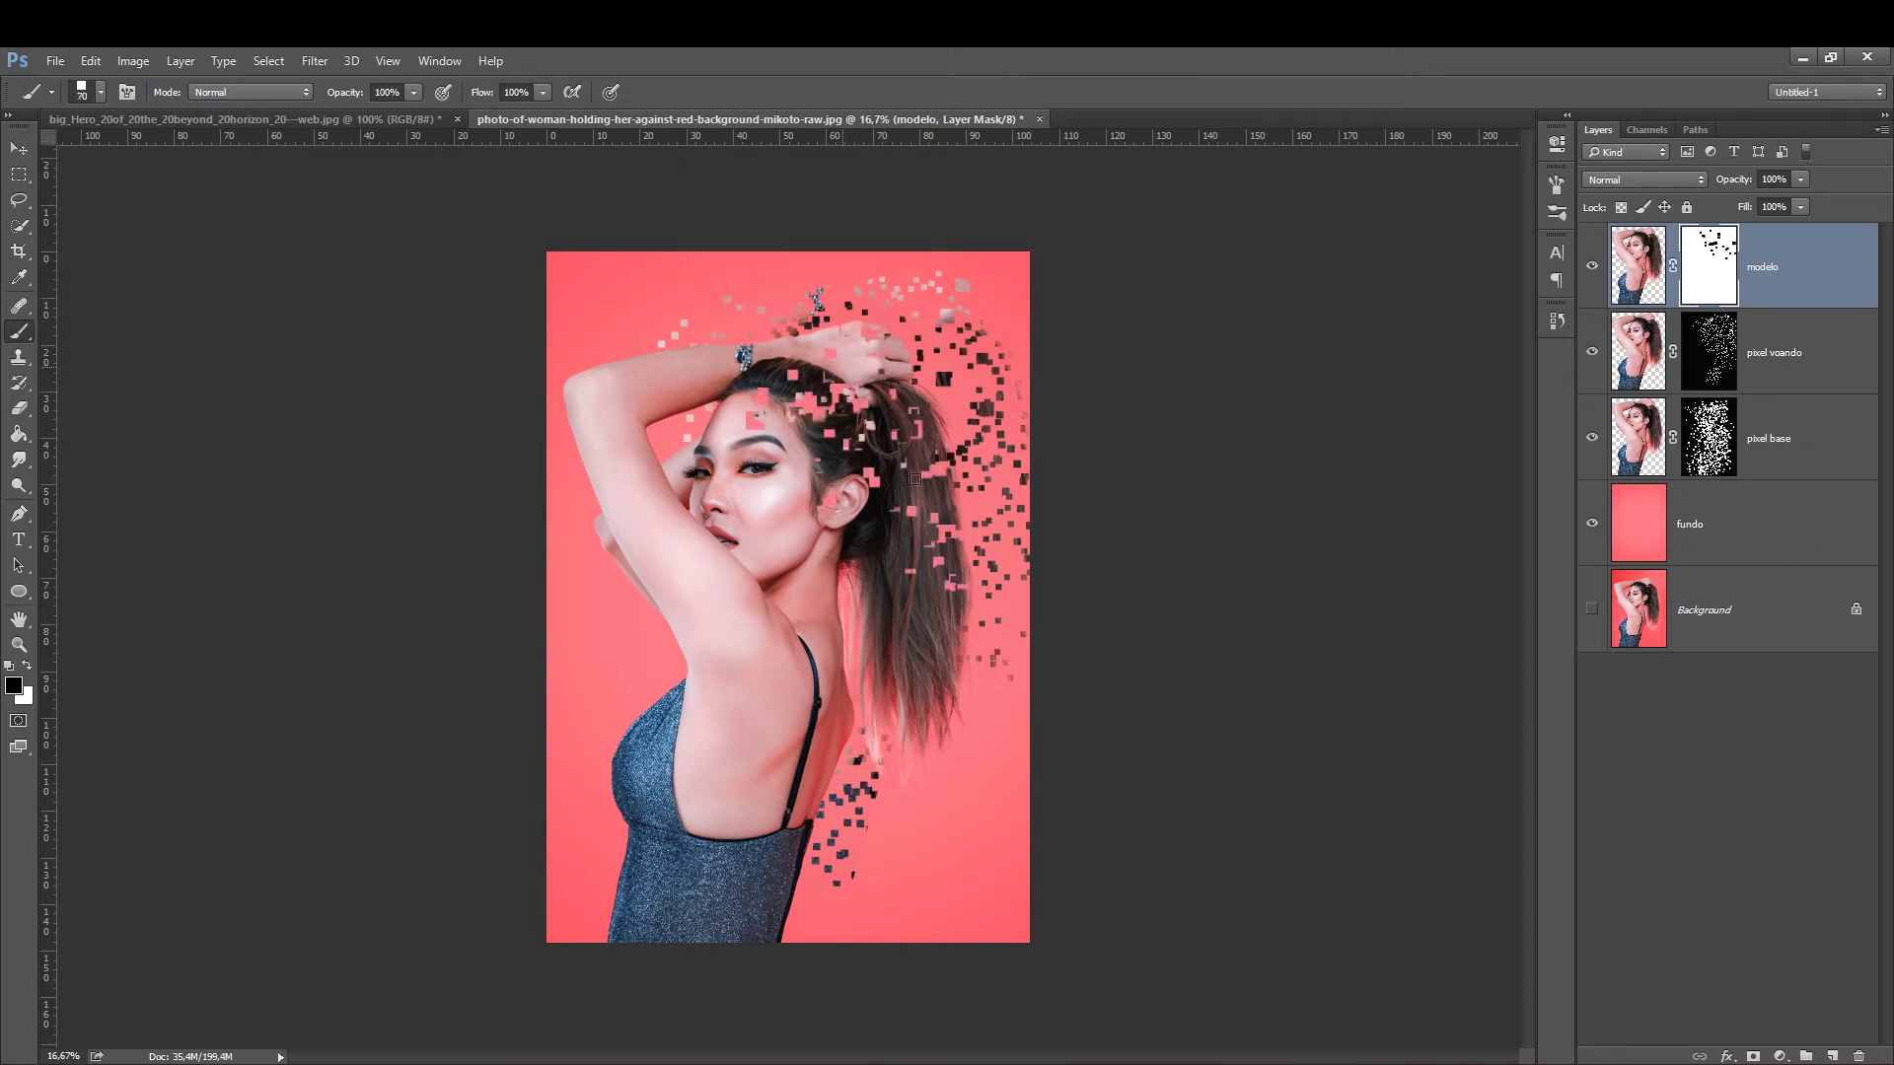
pyautogui.click(956, 583)
pyautogui.click(945, 678)
pyautogui.press('[')
pyautogui.click(901, 578)
pyautogui.click(881, 658)
pyautogui.click(871, 468)
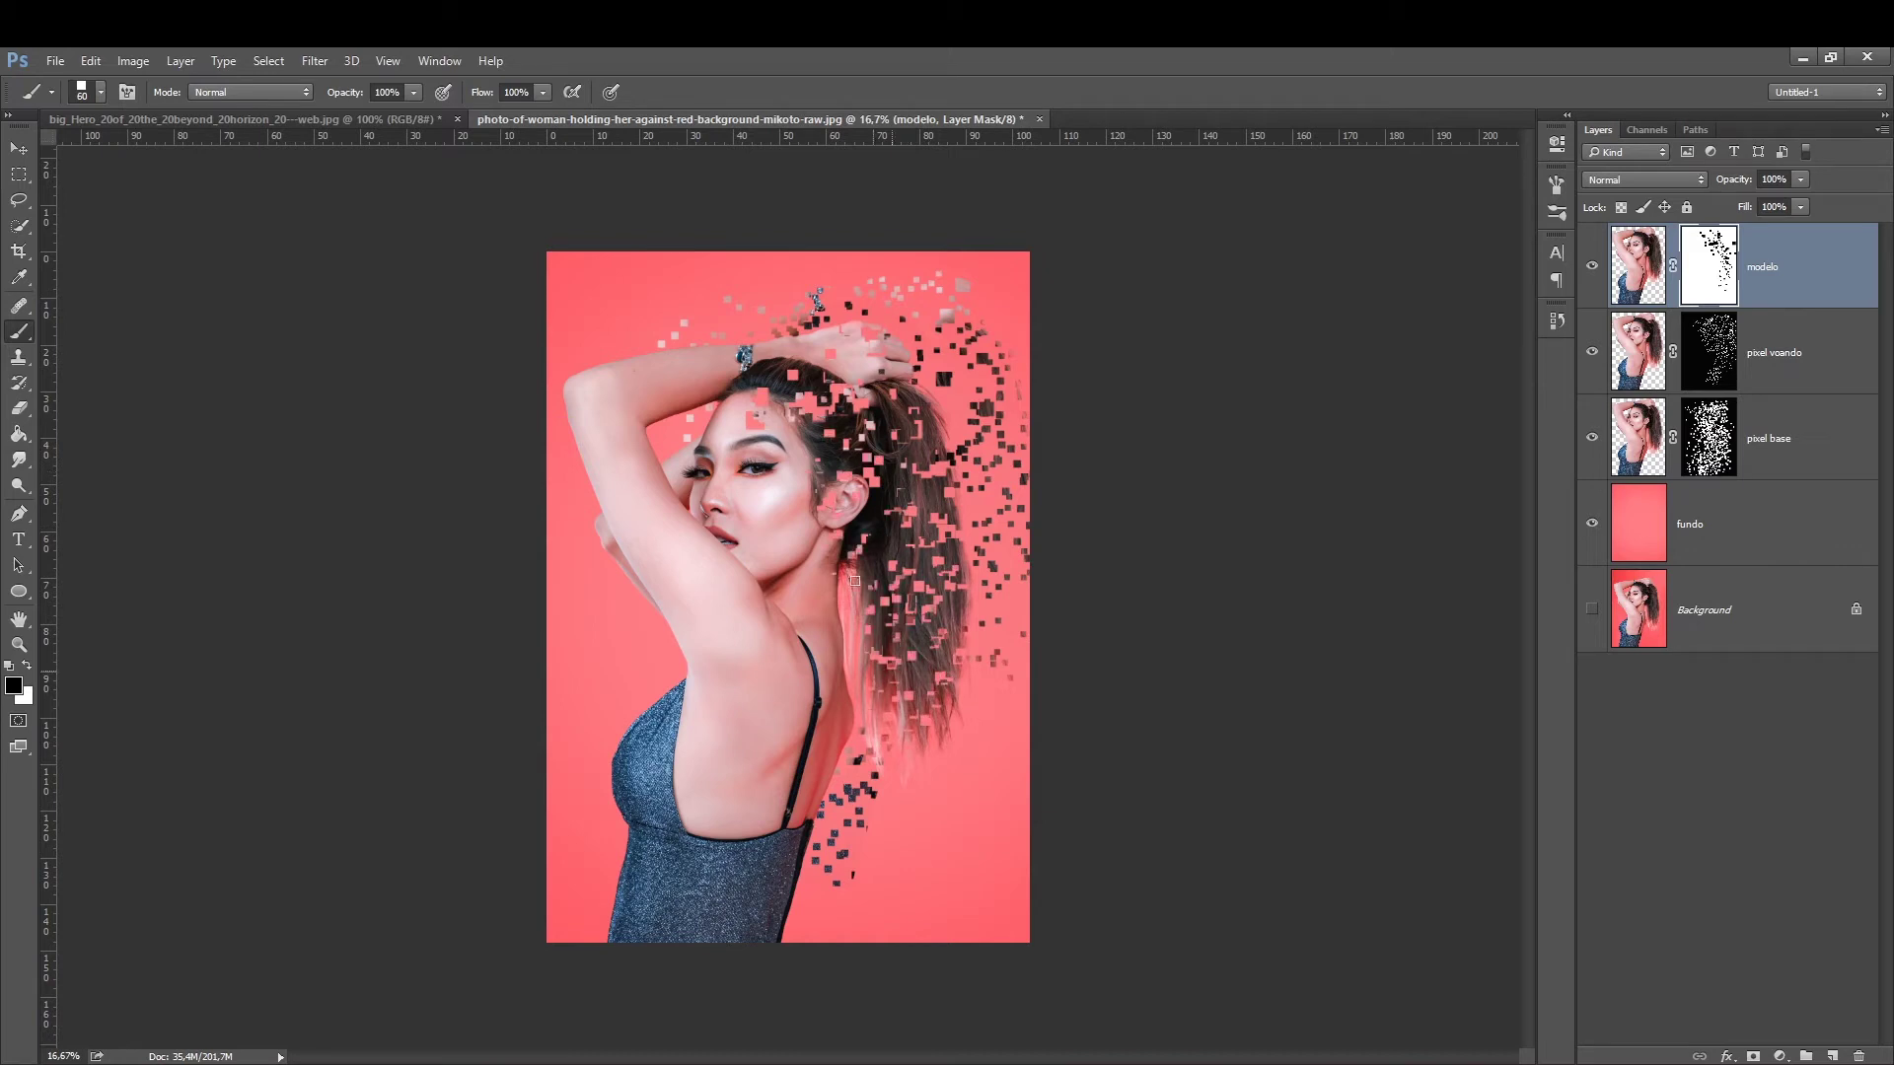
pyautogui.click(873, 518)
pyautogui.click(840, 708)
# Punch 50-size square holes along the back, arm and across the hair.
pyautogui.press('[')
pyautogui.click(794, 882)
pyautogui.click(835, 630)
pyautogui.click(830, 739)
pyautogui.click(839, 645)
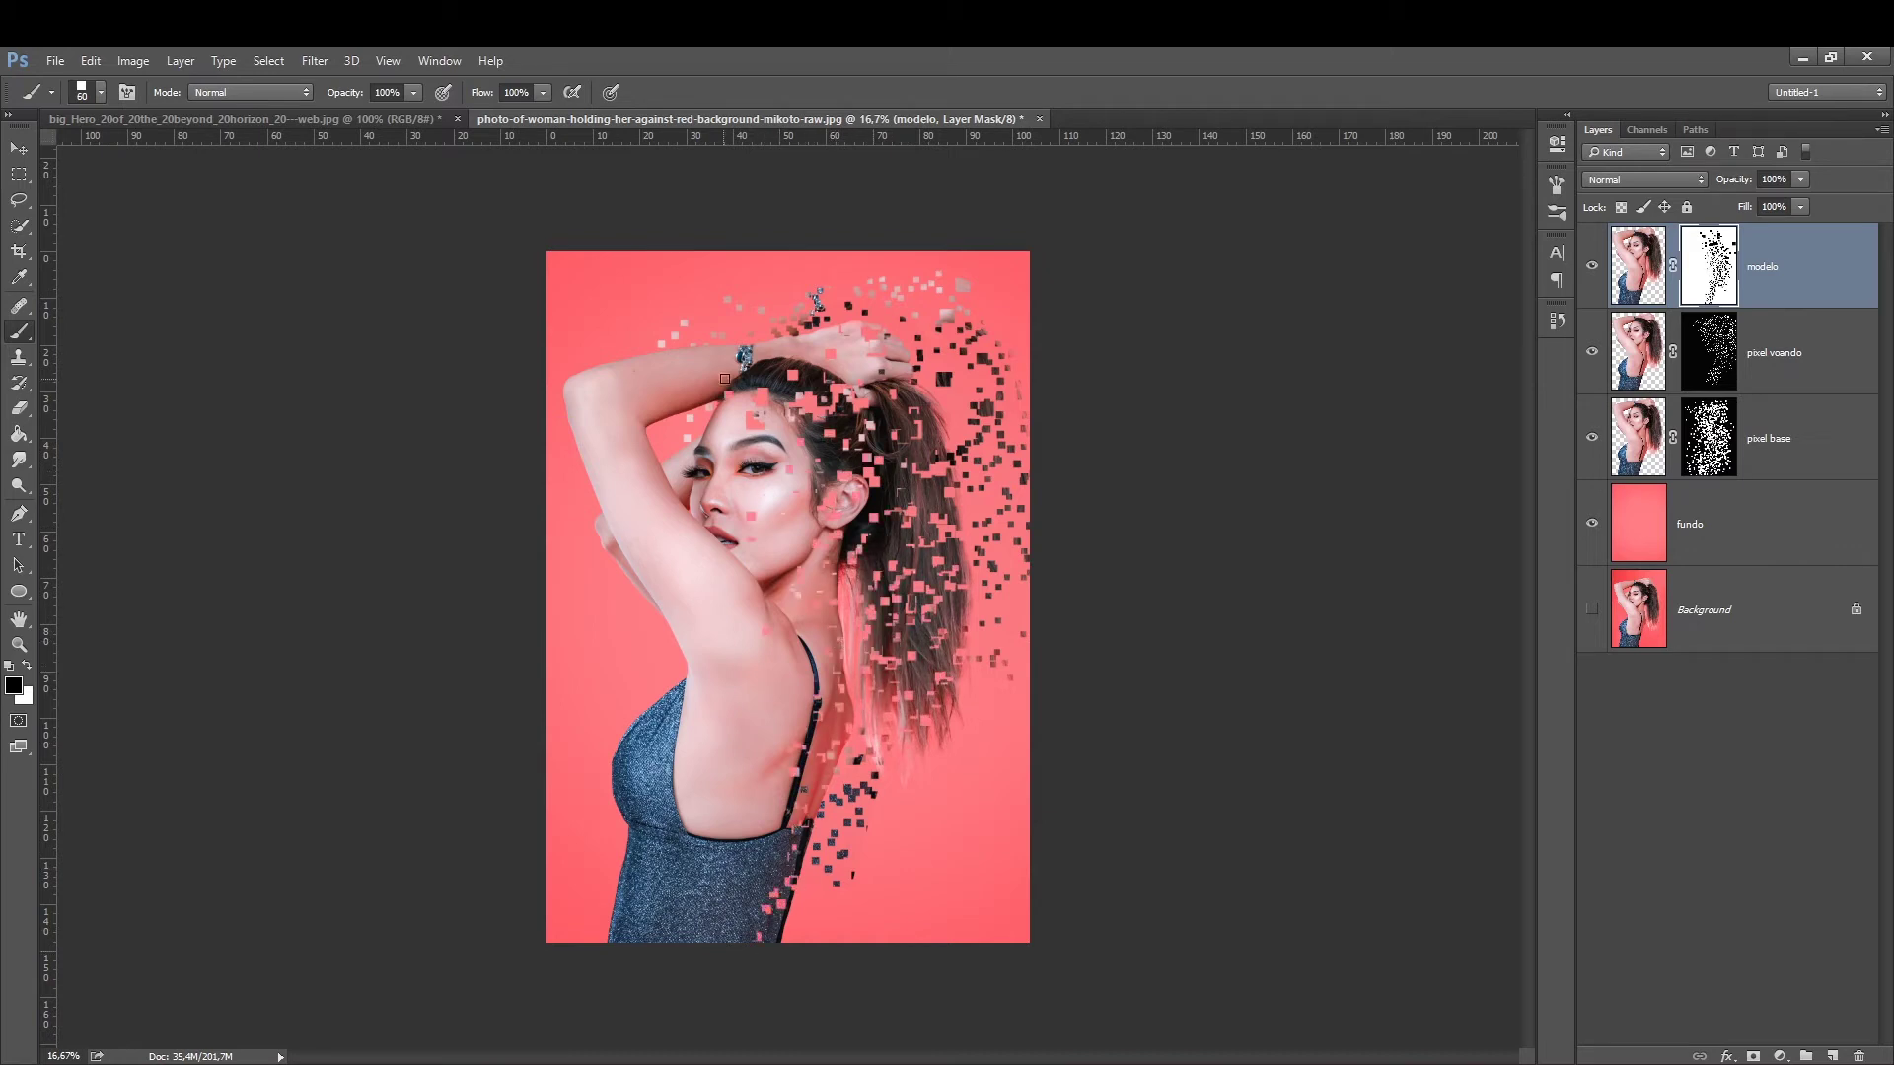
pyautogui.click(761, 379)
pyautogui.click(825, 531)
pyautogui.click(899, 480)
pyautogui.click(924, 571)
pyautogui.click(896, 420)
pyautogui.click(921, 503)
pyautogui.click(941, 500)
pyautogui.click(955, 521)
# Punch 45- and 35-size square holes in the hair and near the dress strap.
pyautogui.press('[')
pyautogui.click(948, 672)
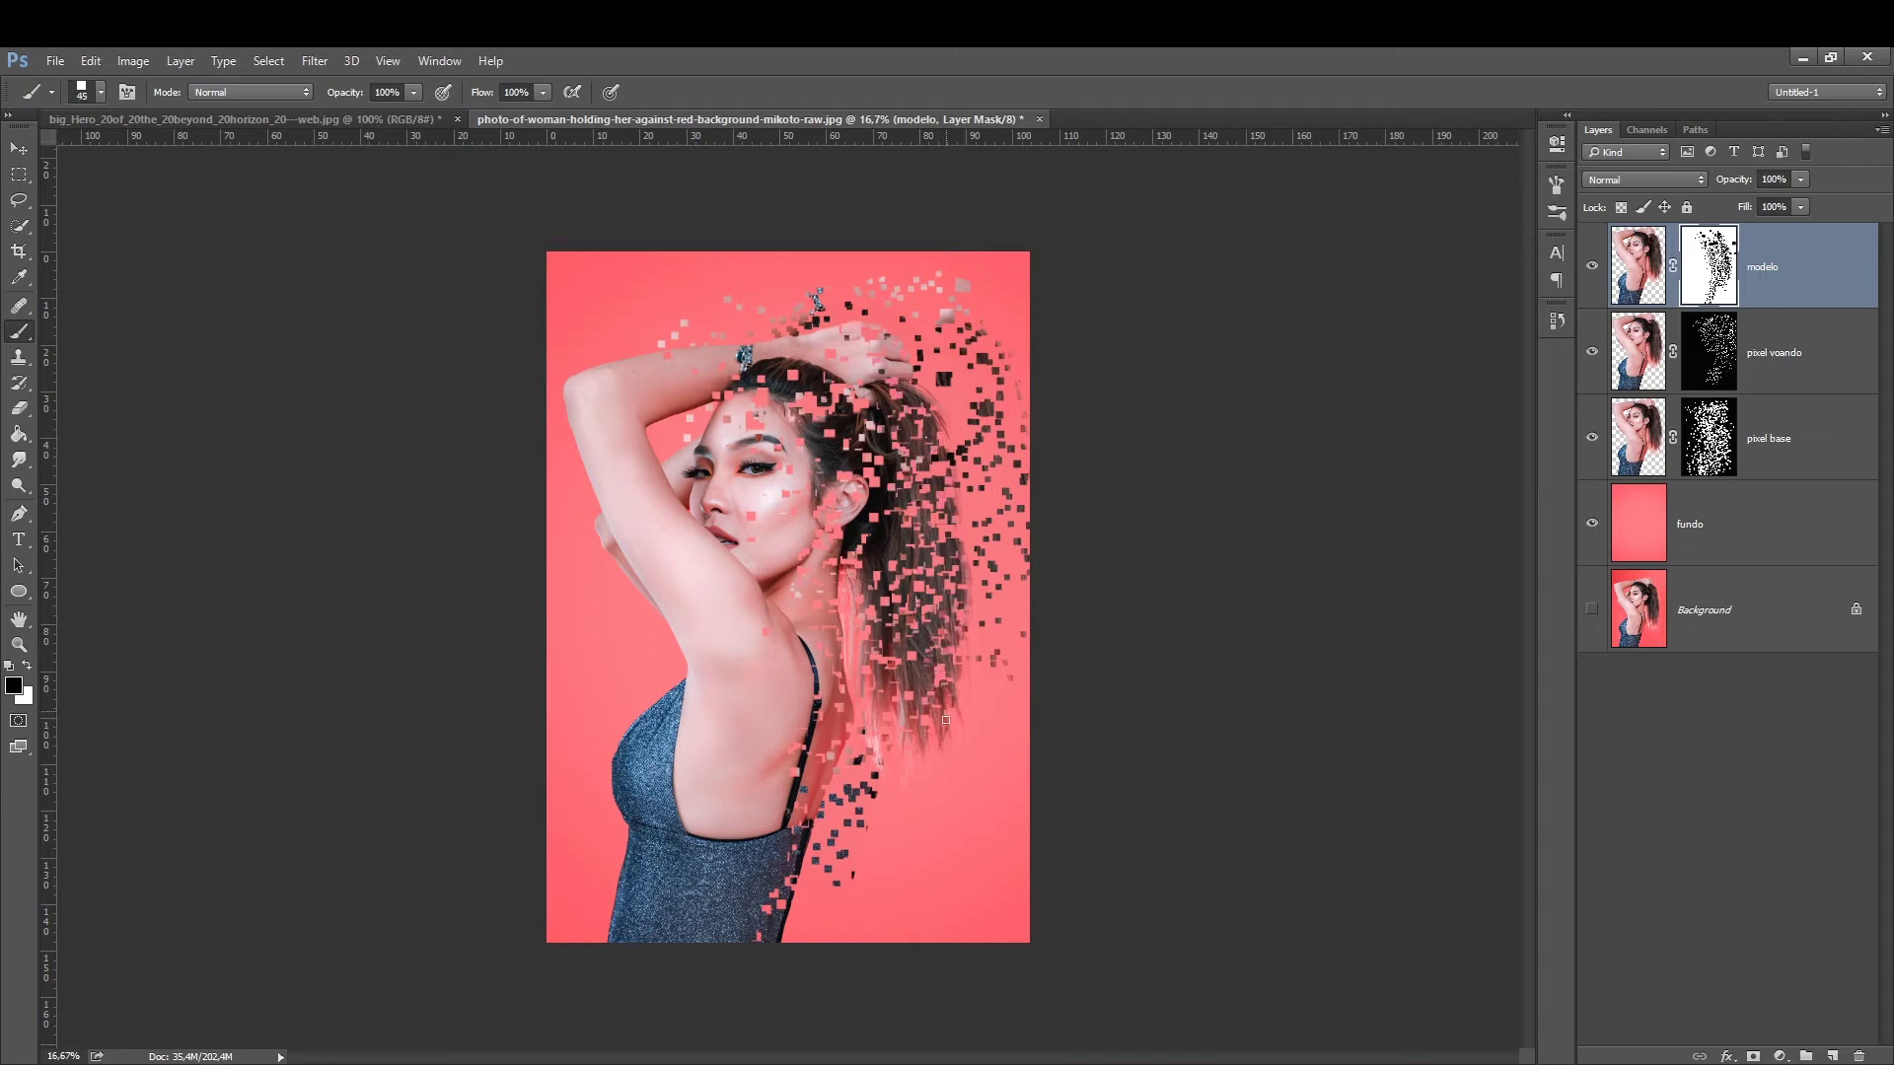
pyautogui.click(924, 682)
pyautogui.click(886, 546)
pyautogui.click(818, 381)
pyautogui.click(849, 462)
pyautogui.click(868, 520)
pyautogui.click(864, 566)
pyautogui.press('[')
pyautogui.click(786, 894)
pyautogui.click(832, 722)
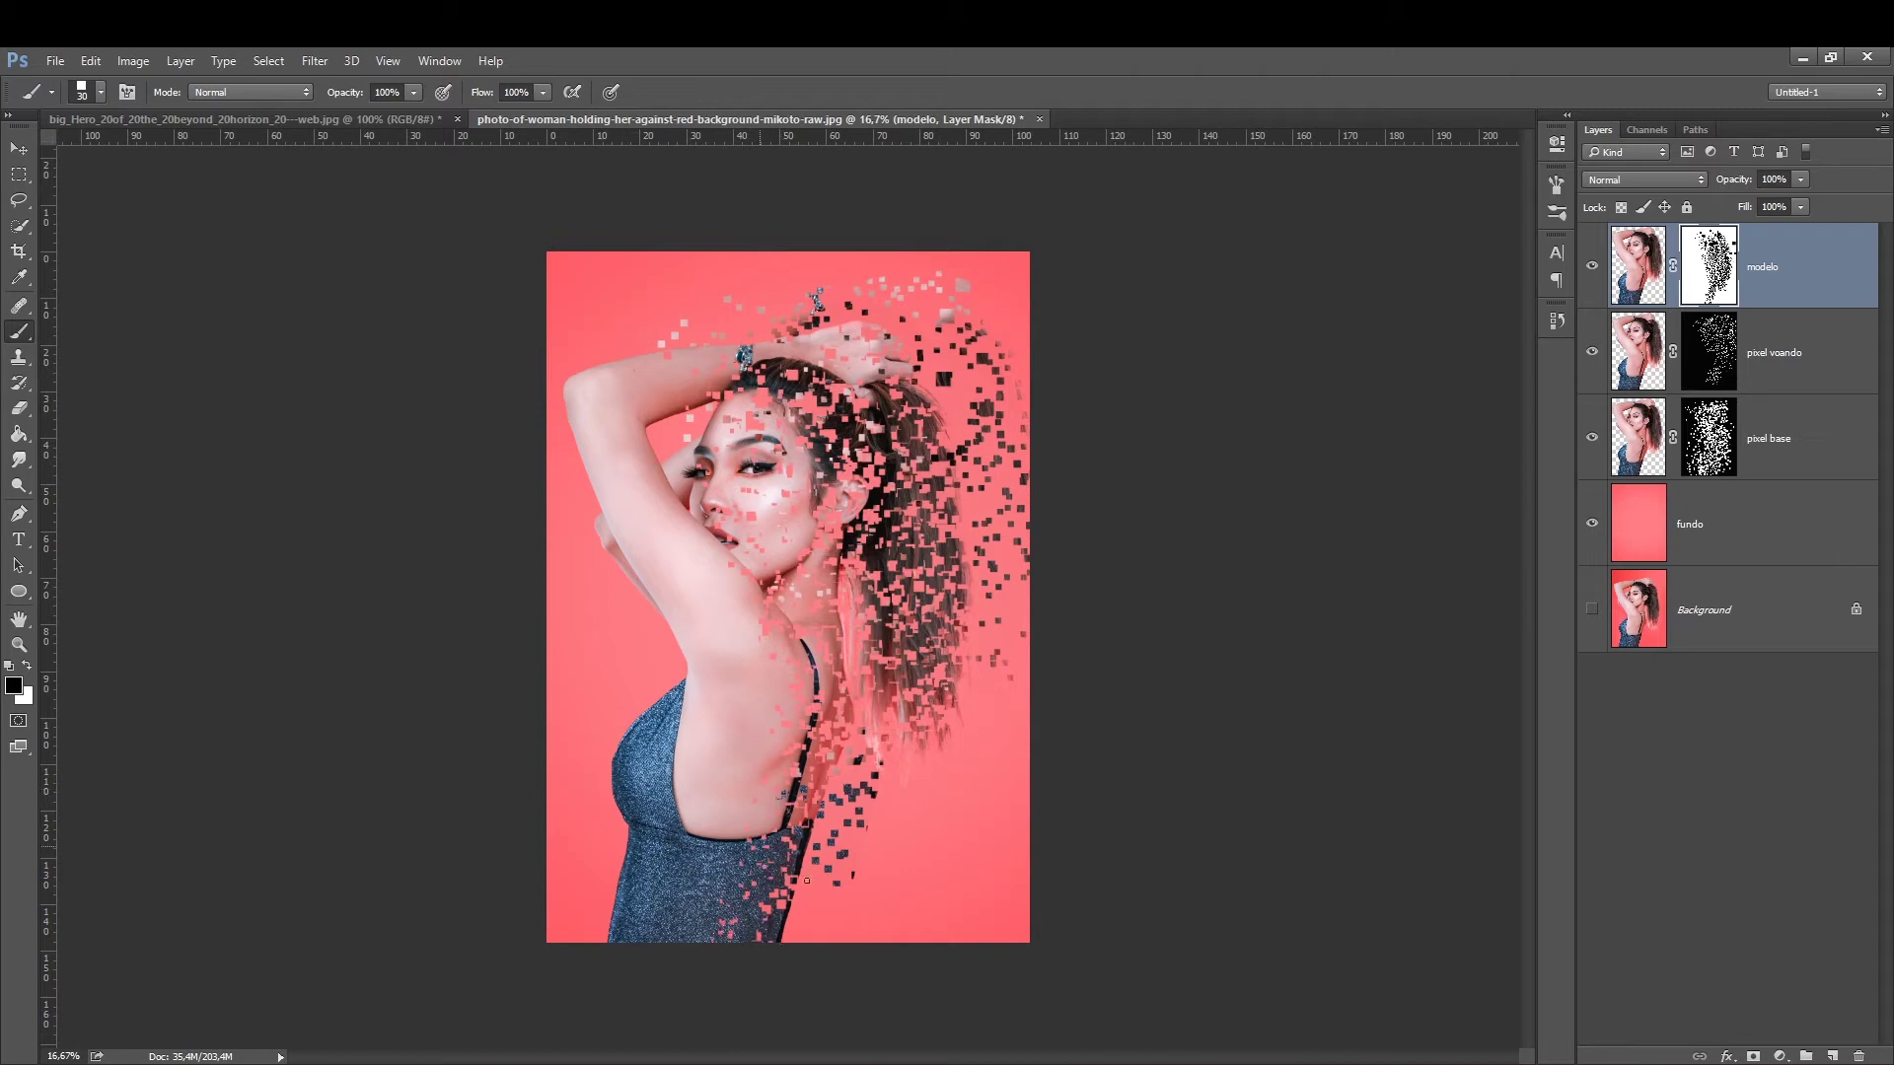
# Punch a final 25-size square hole into the figure and zoom in on the image.
pyautogui.press('[')
pyautogui.click(708, 573)
pyautogui.press(']')
pyautogui.click(1779, 1055)
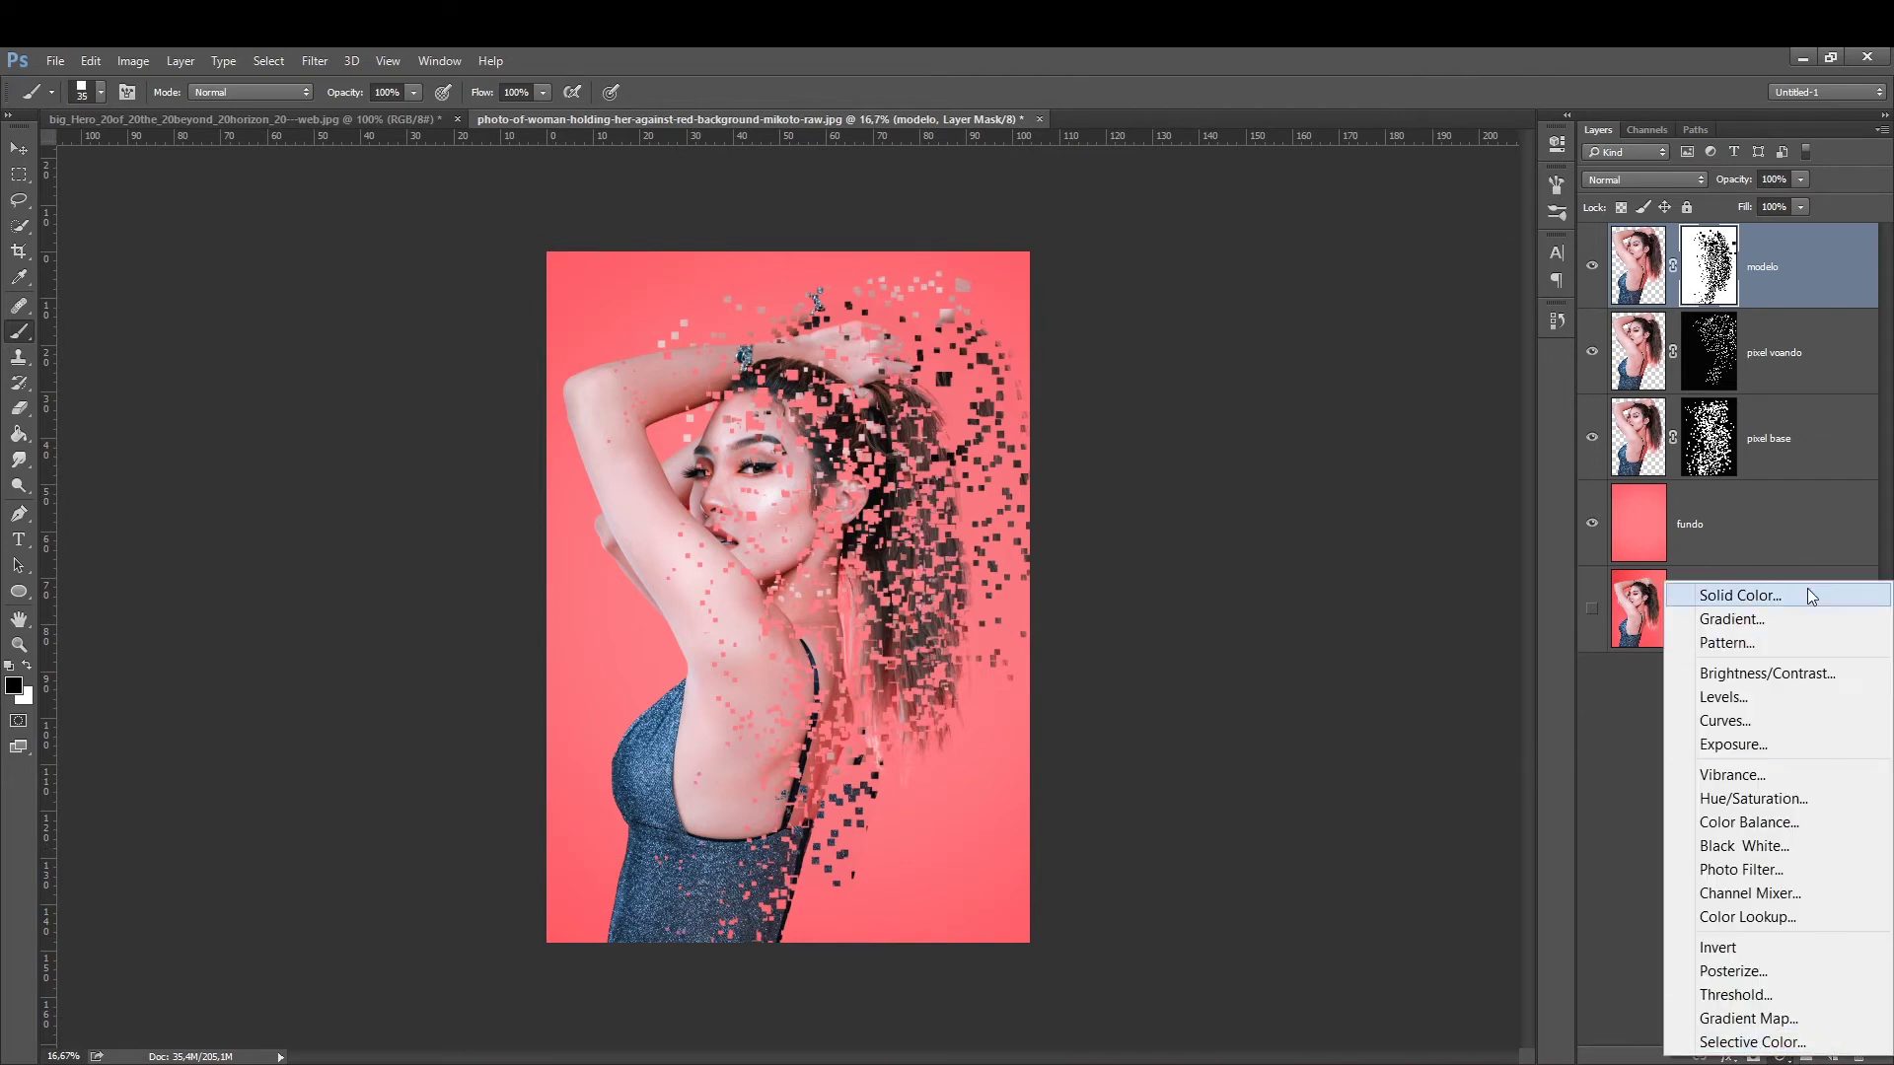
pyautogui.click(1747, 279)
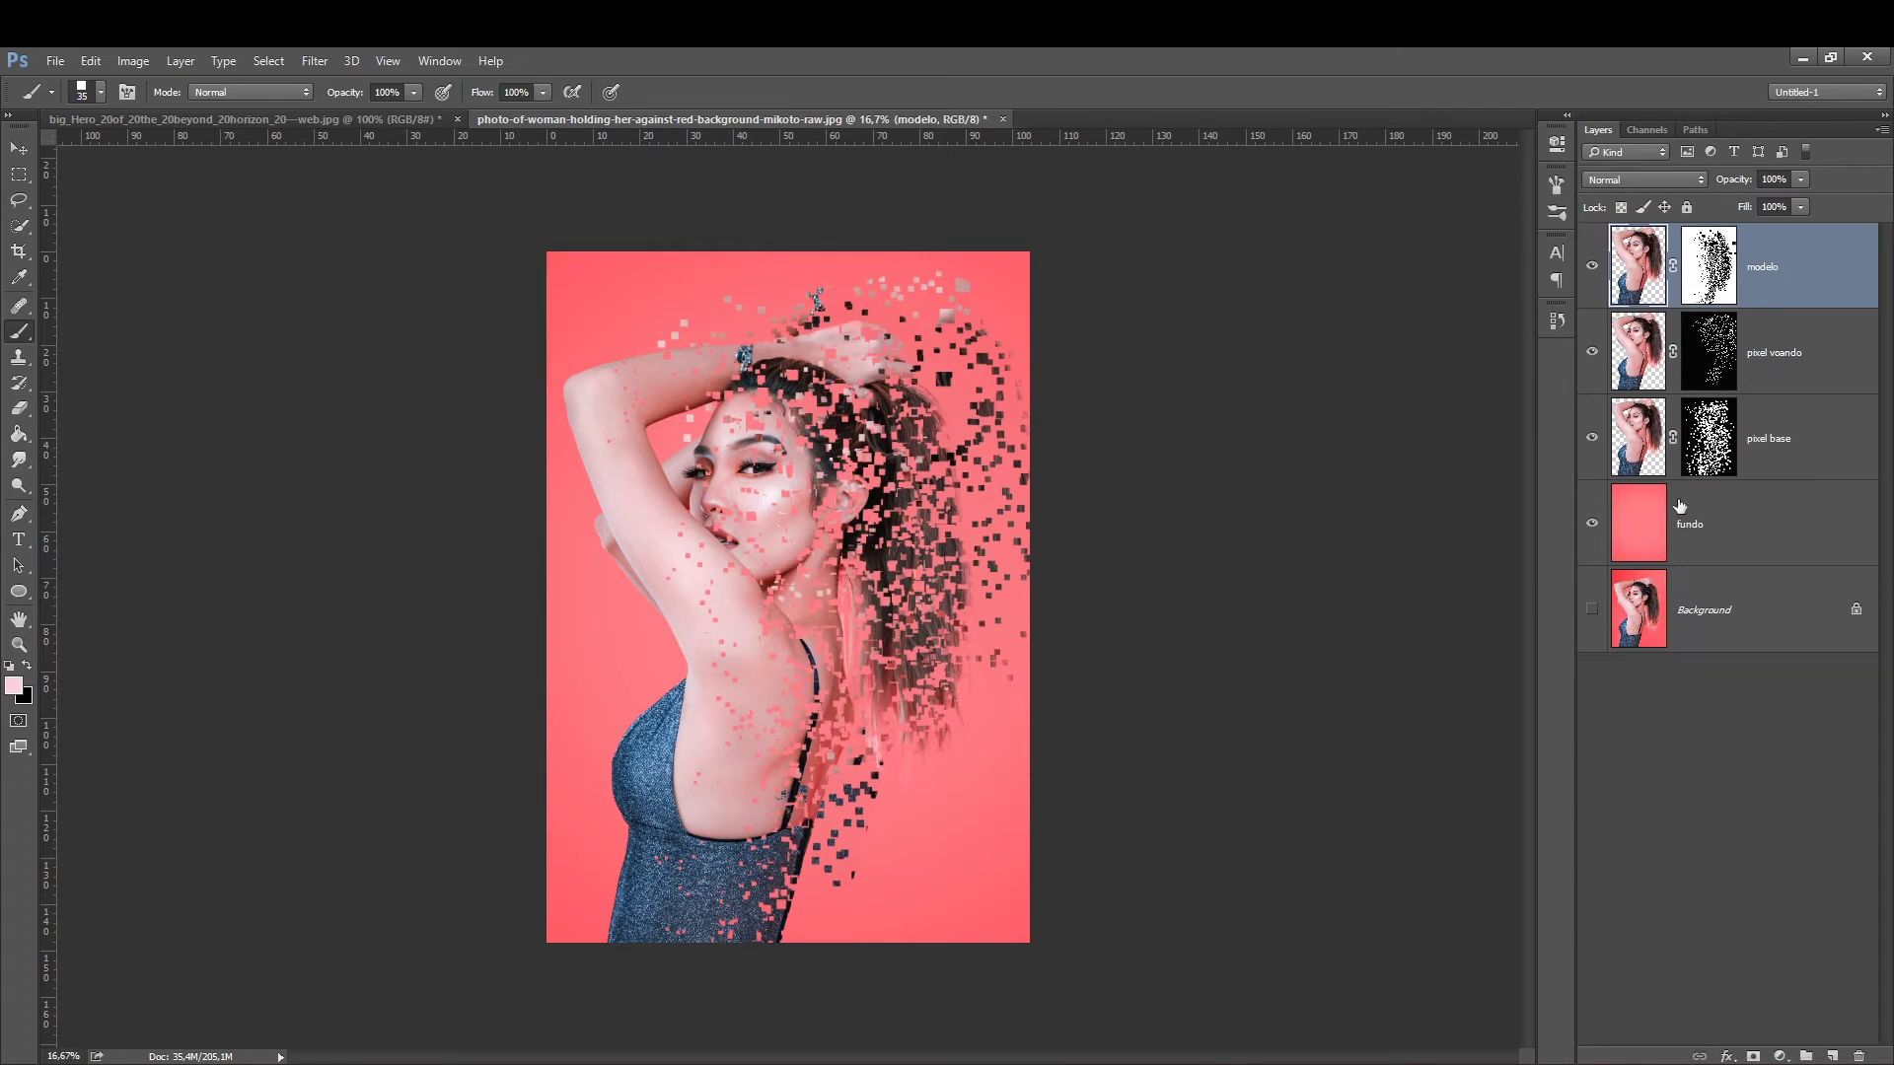
pyautogui.hotkey('ctrl', '+')
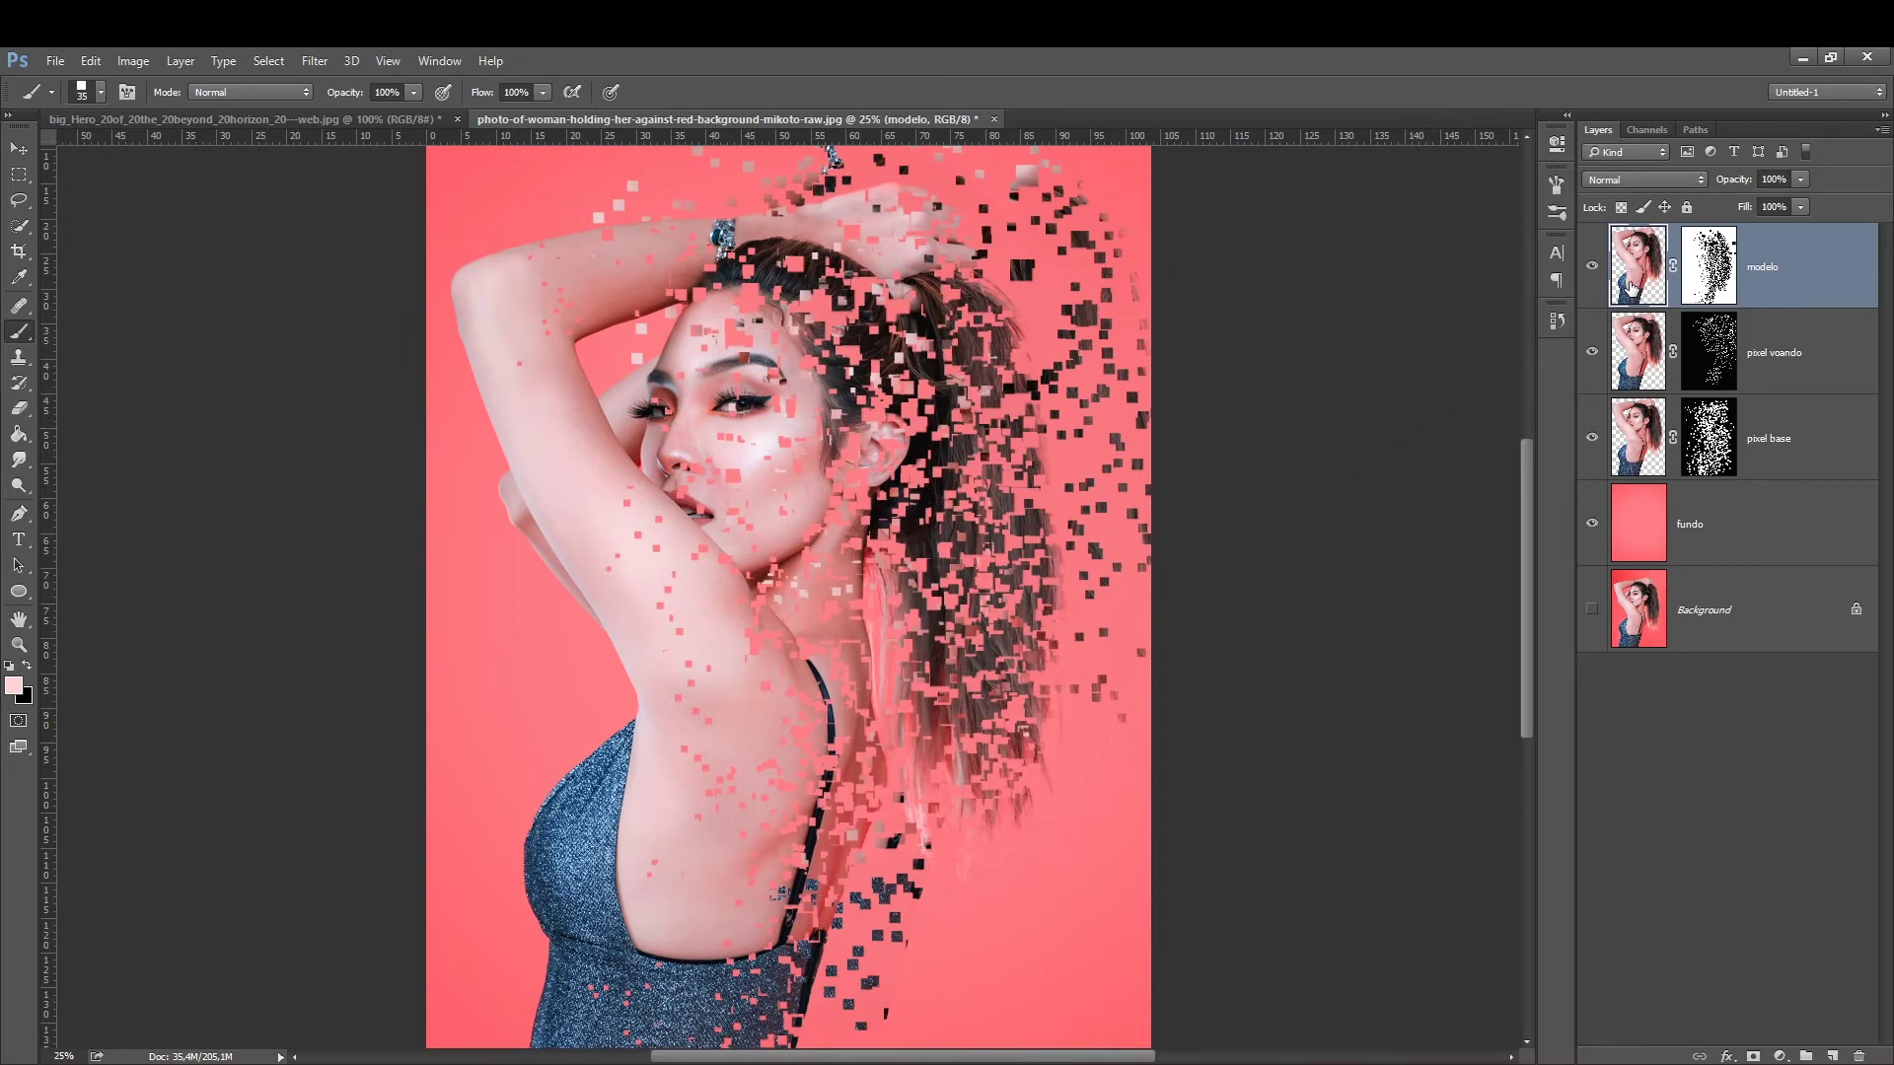
# Duplicate modelo as modelo copy, compare layers by toggling visibility, then select modelo copy.
pyautogui.hotkey('ctrl', 'j')
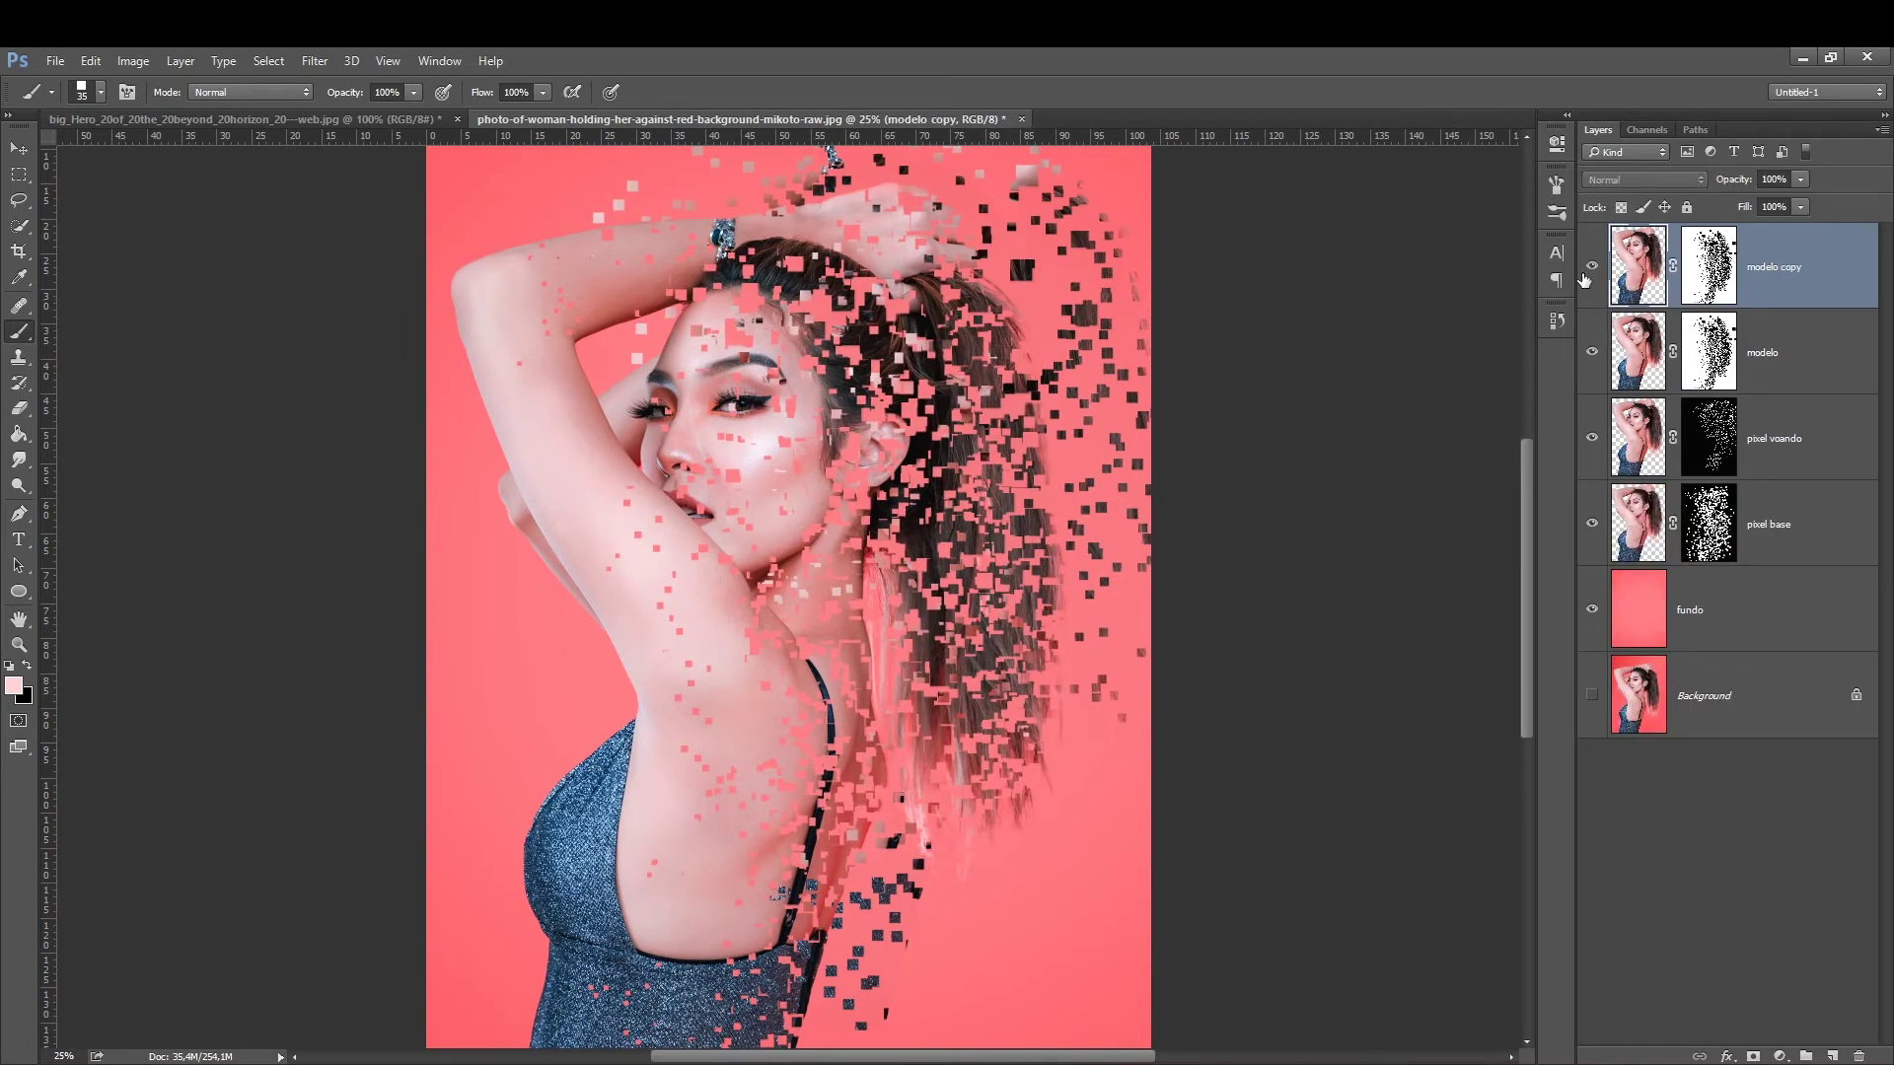
pyautogui.moveTo(1591, 266); pyautogui.dragTo(1591, 437)
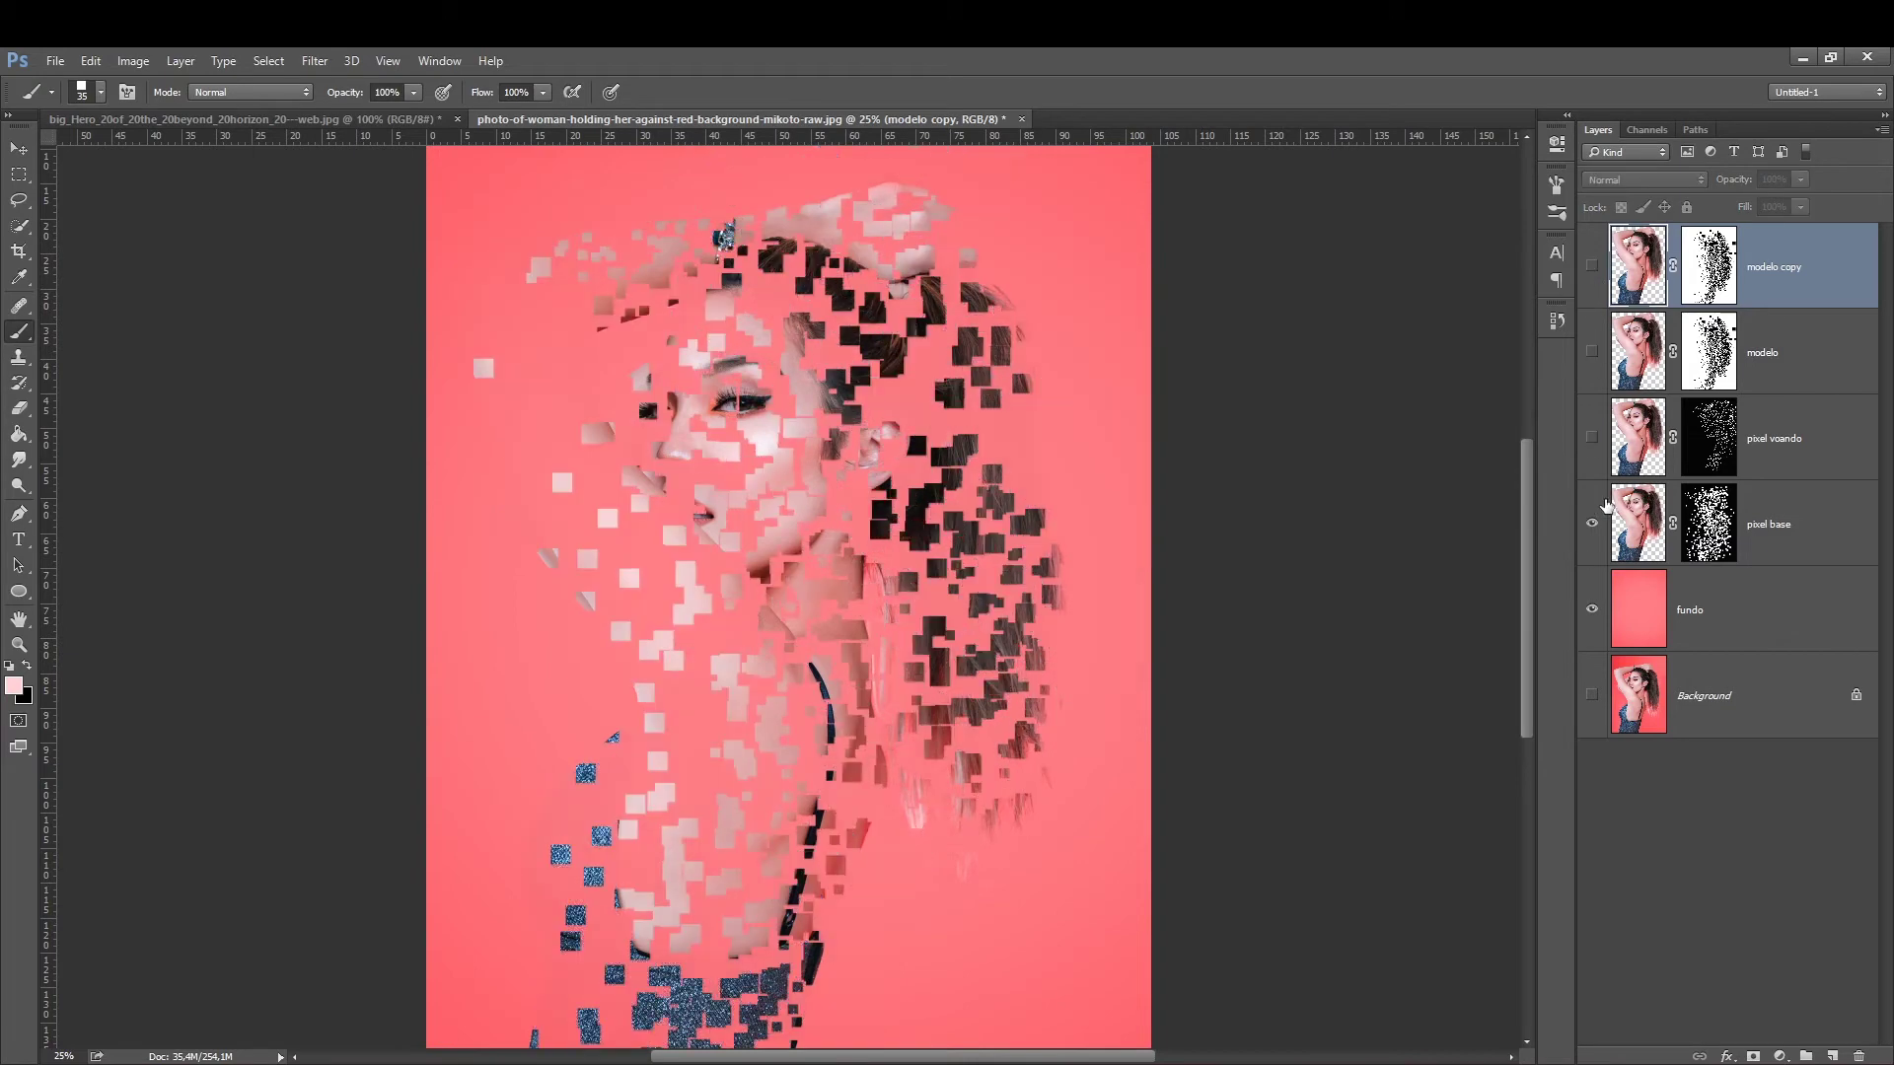
pyautogui.click(1600, 508)
pyautogui.click(1591, 436)
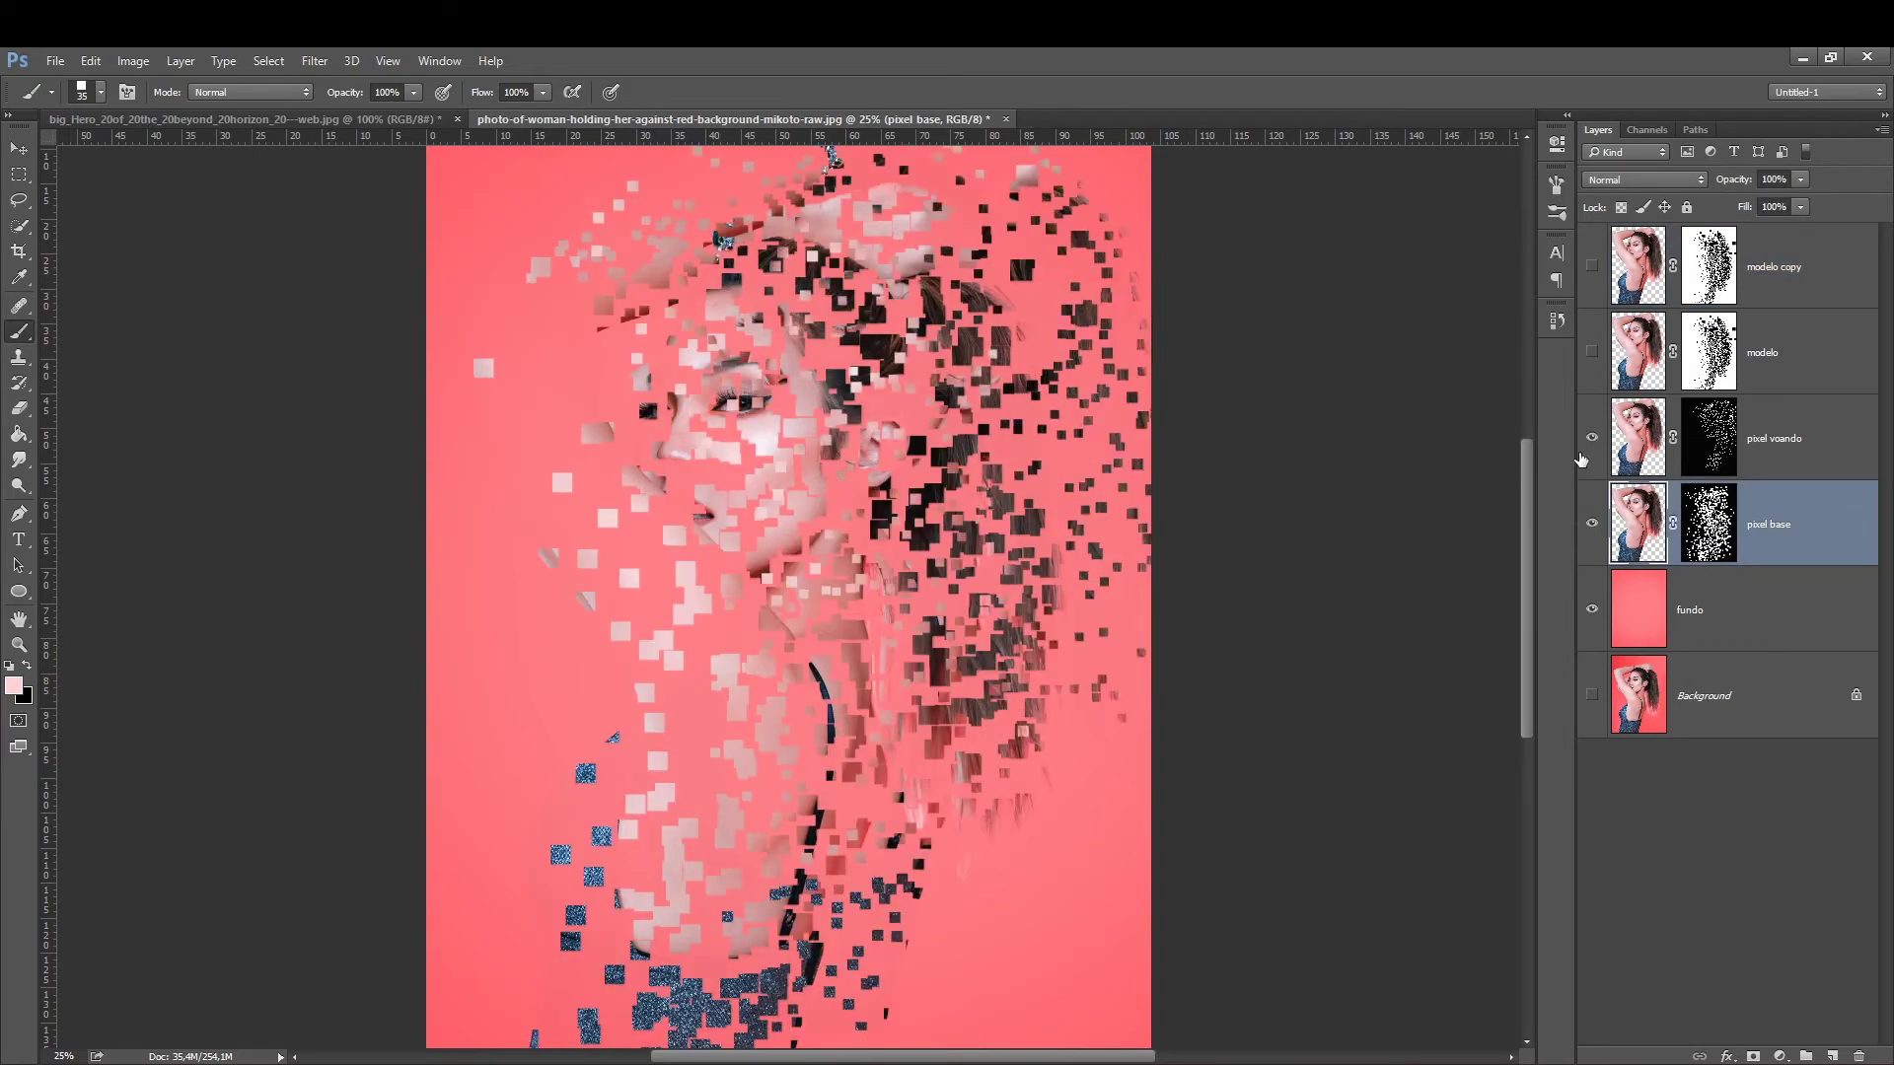
pyautogui.click(1591, 351)
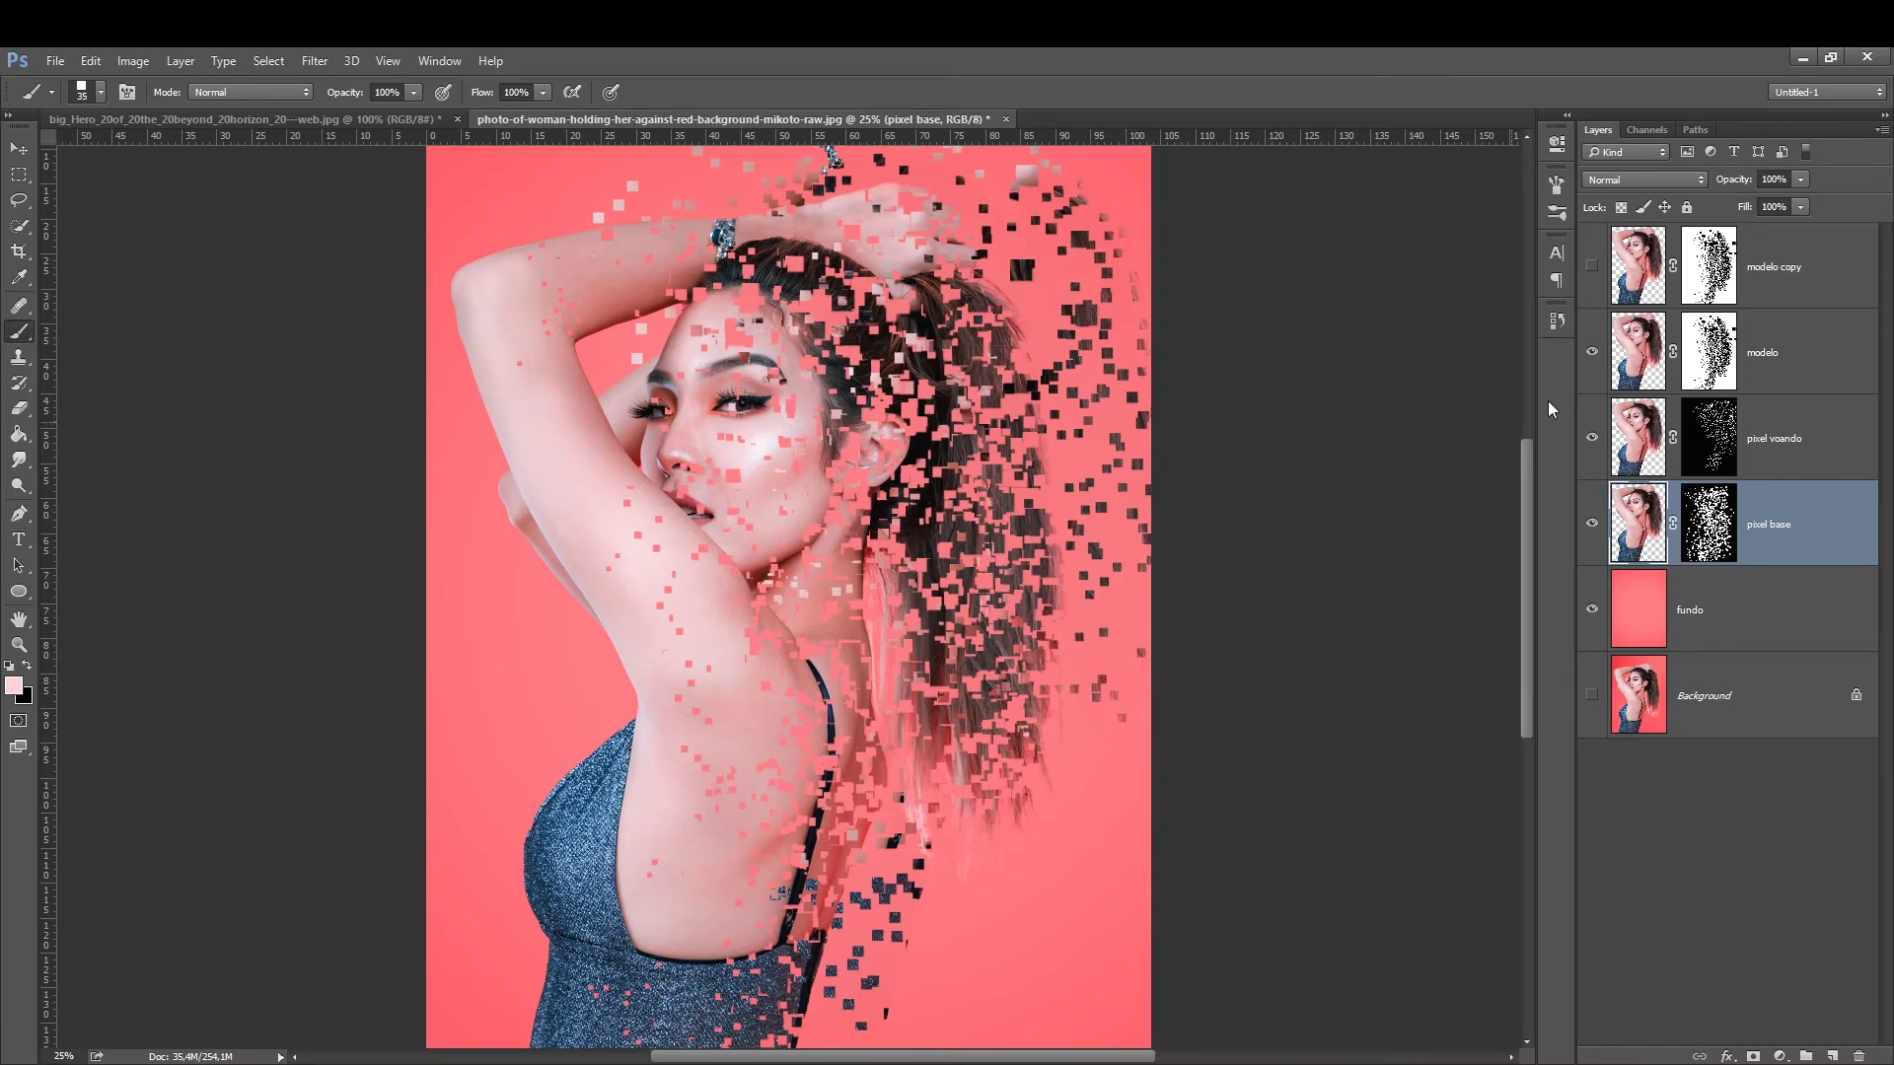
pyautogui.click(1591, 265)
pyautogui.click(1655, 296)
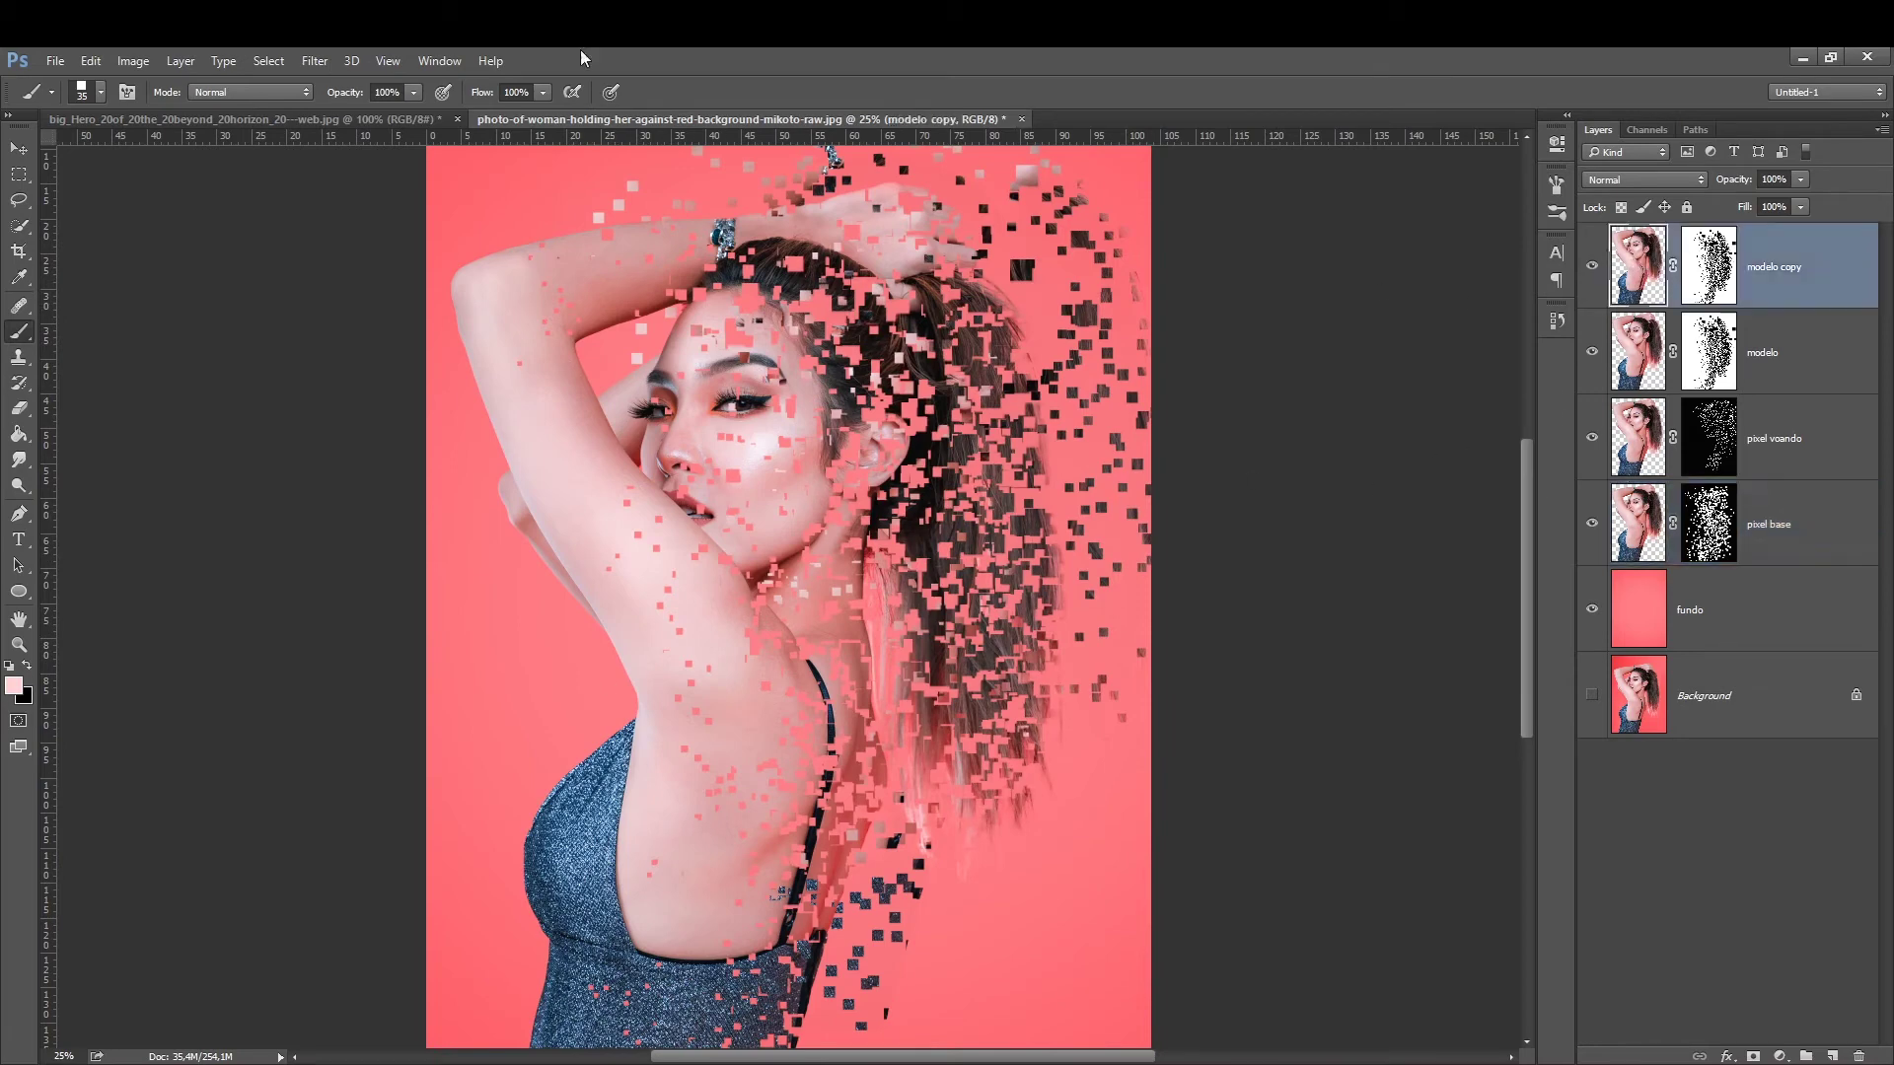
# Apply a Mosaic pixelate filter with cell size 85 to the modelo copy layer.
pyautogui.click(312, 62)
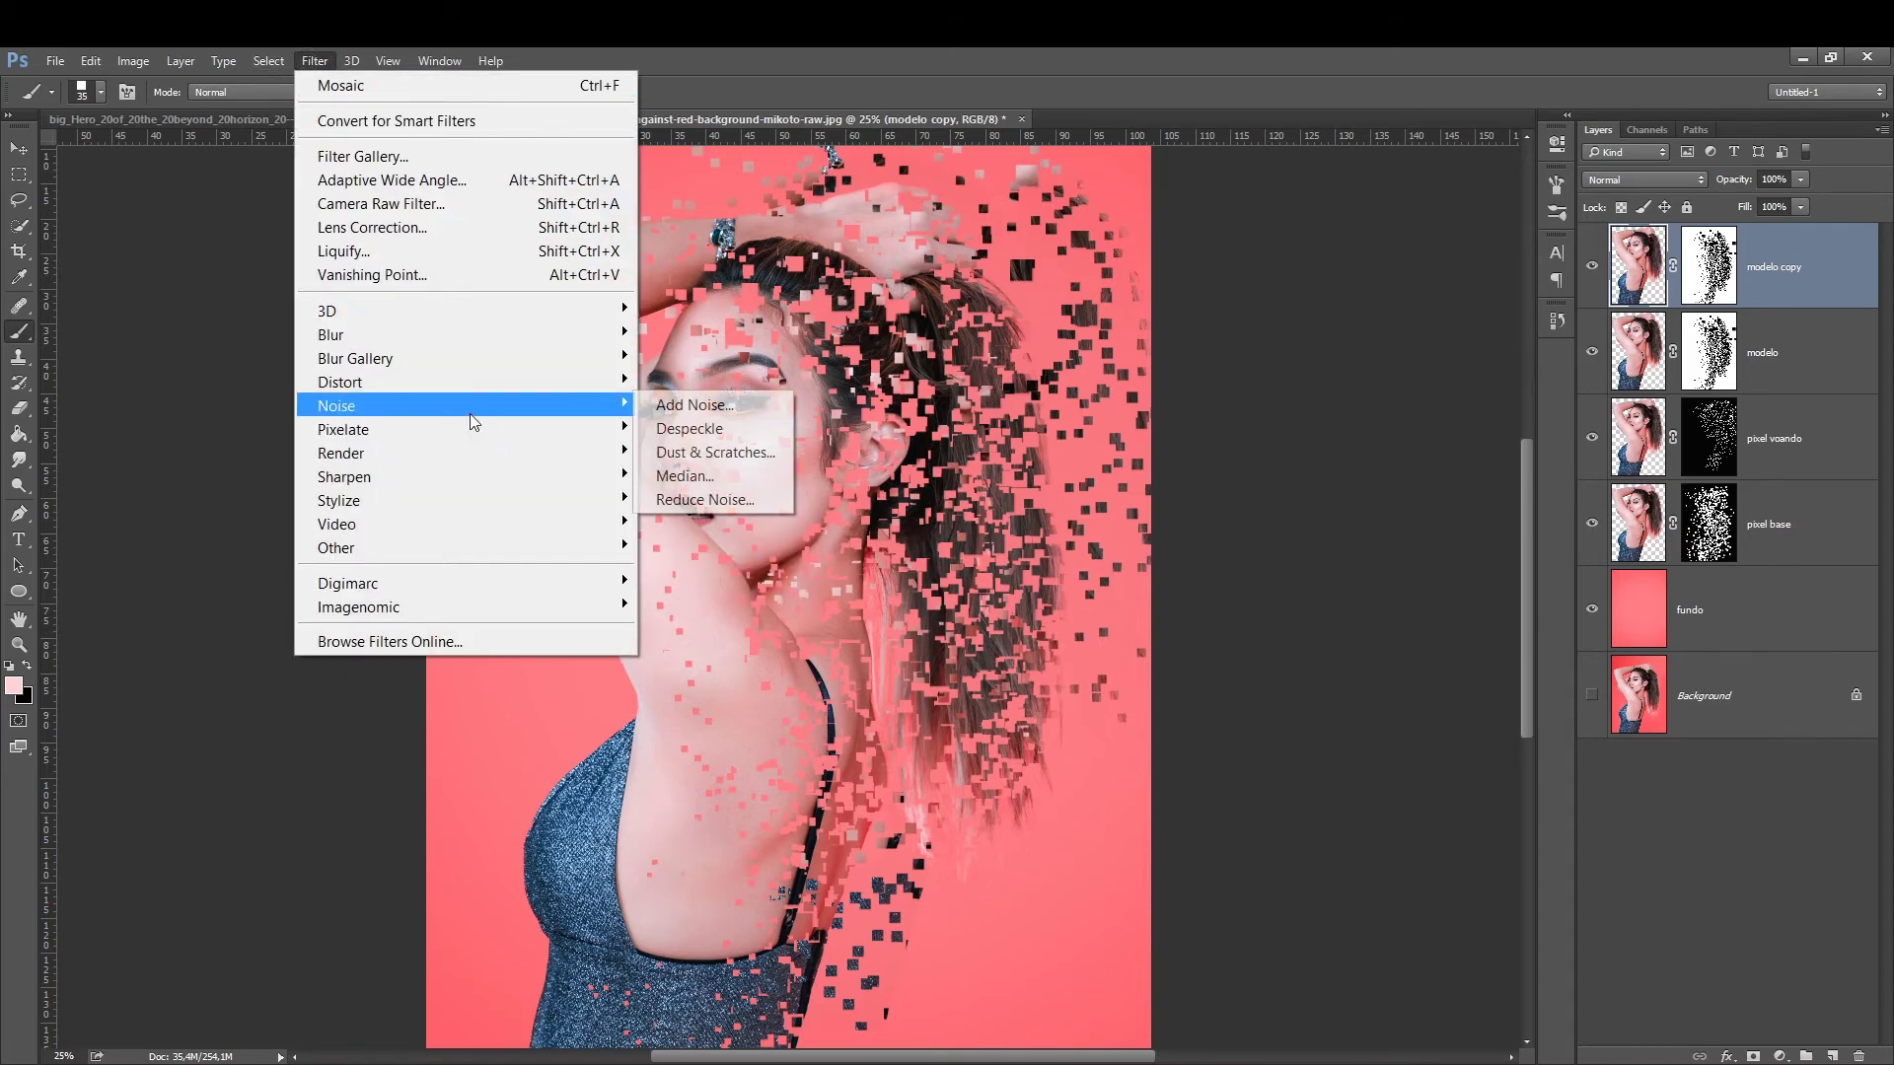
pyautogui.moveTo(343, 429)
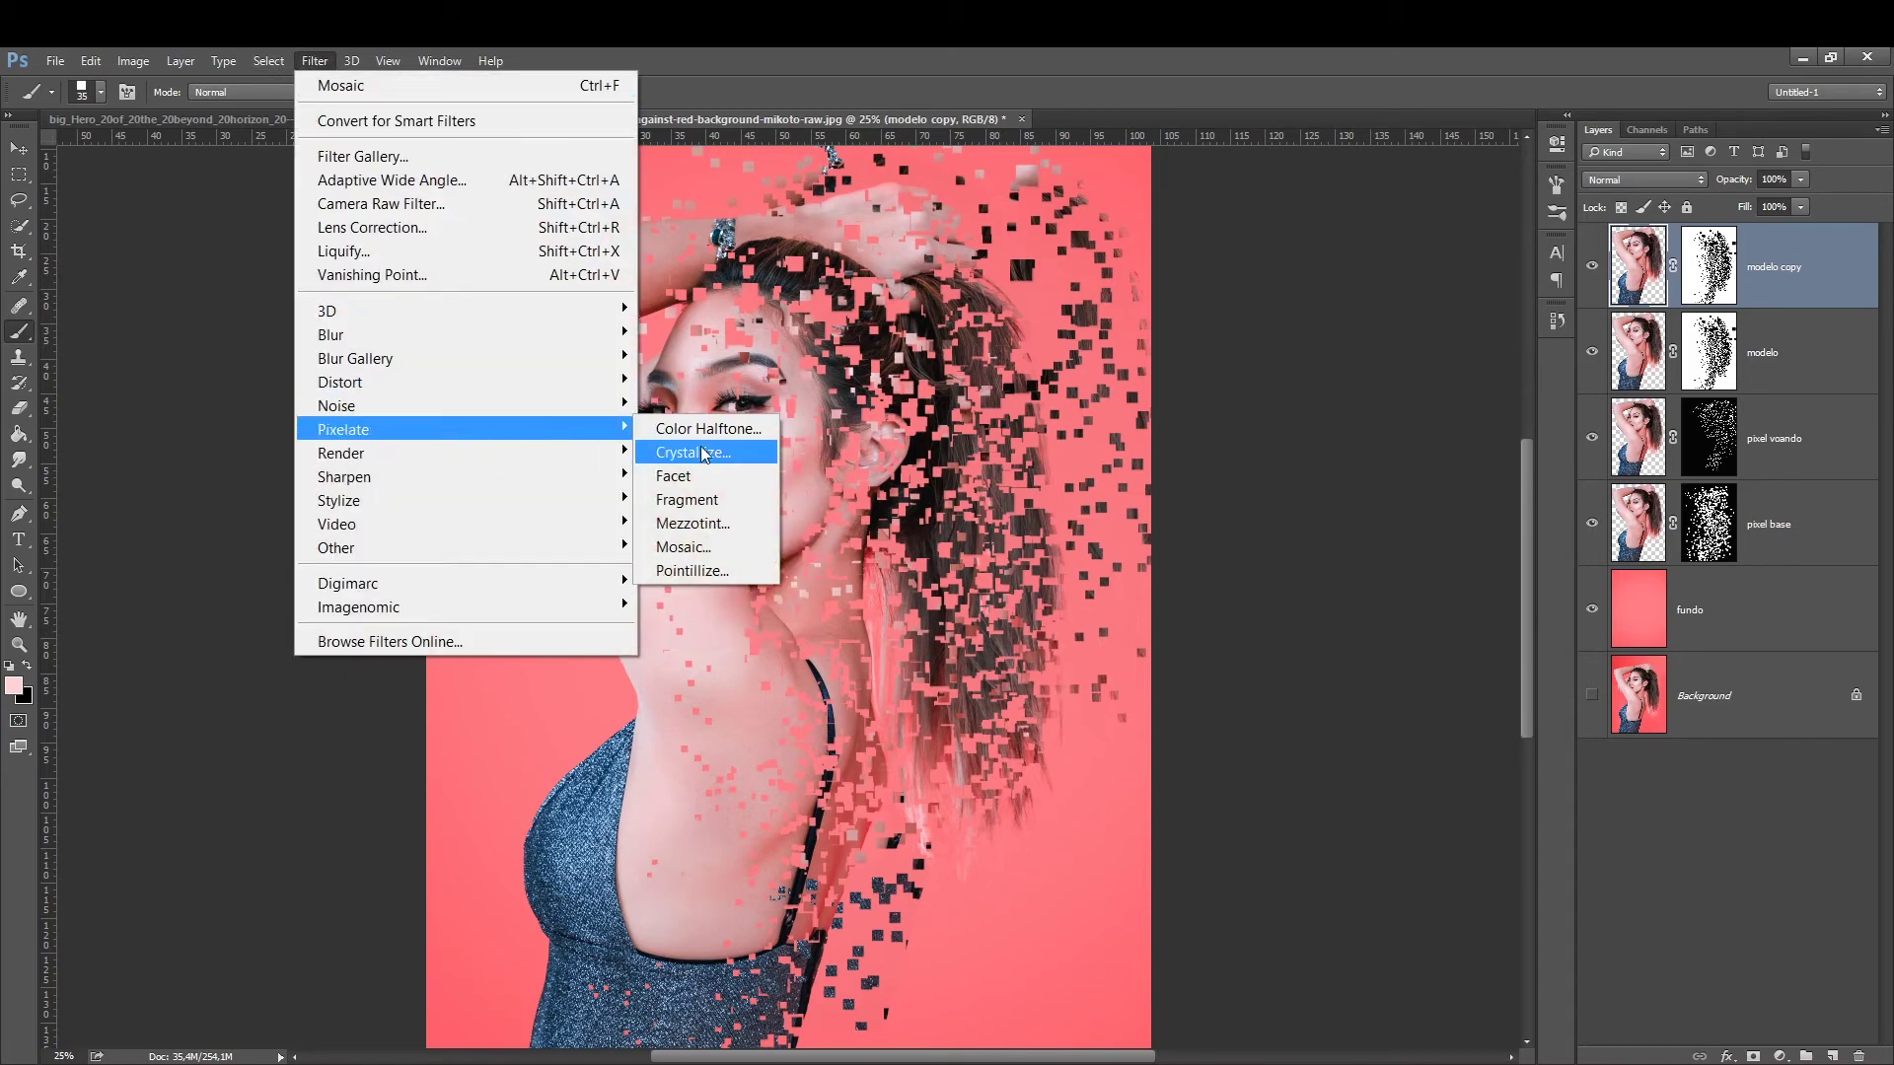
pyautogui.click(660, 548)
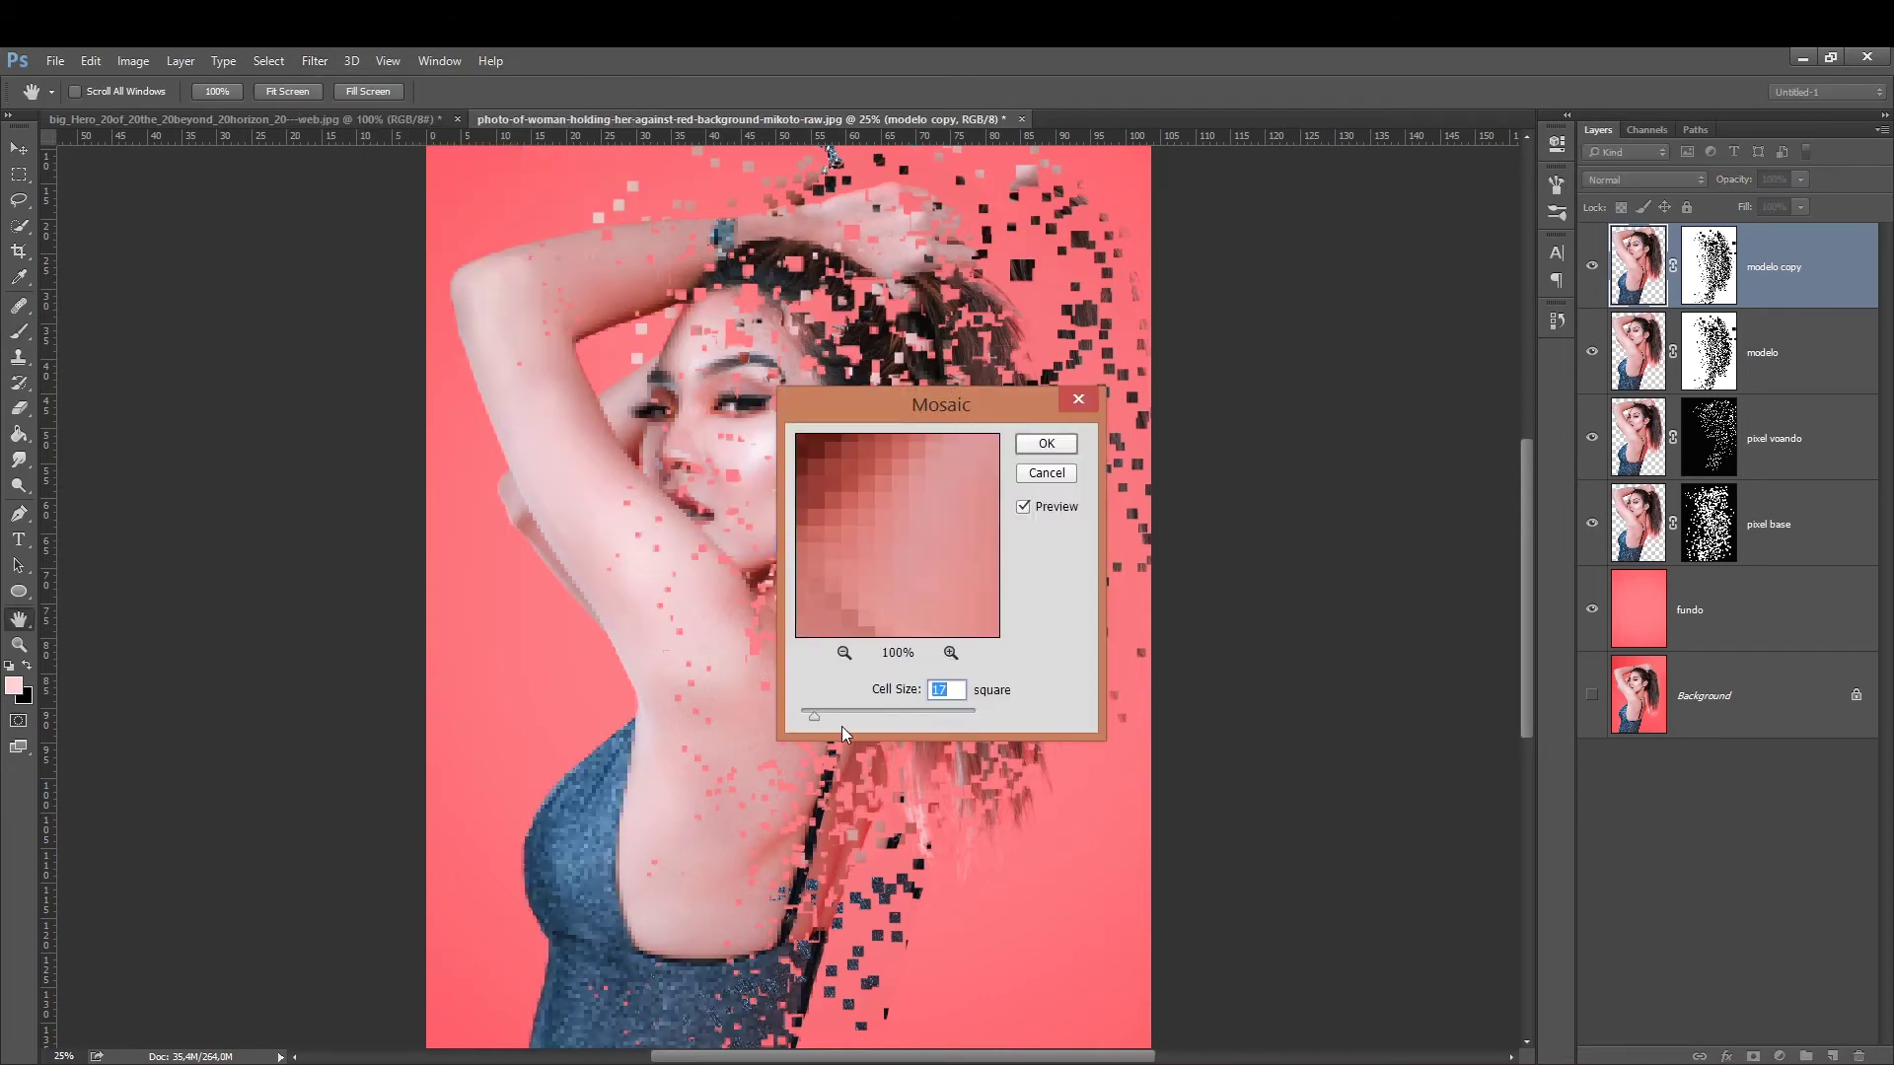
pyautogui.moveTo(842, 726); pyautogui.dragTo(836, 714)
pyautogui.moveTo(863, 409); pyautogui.dragTo(1139, 397)
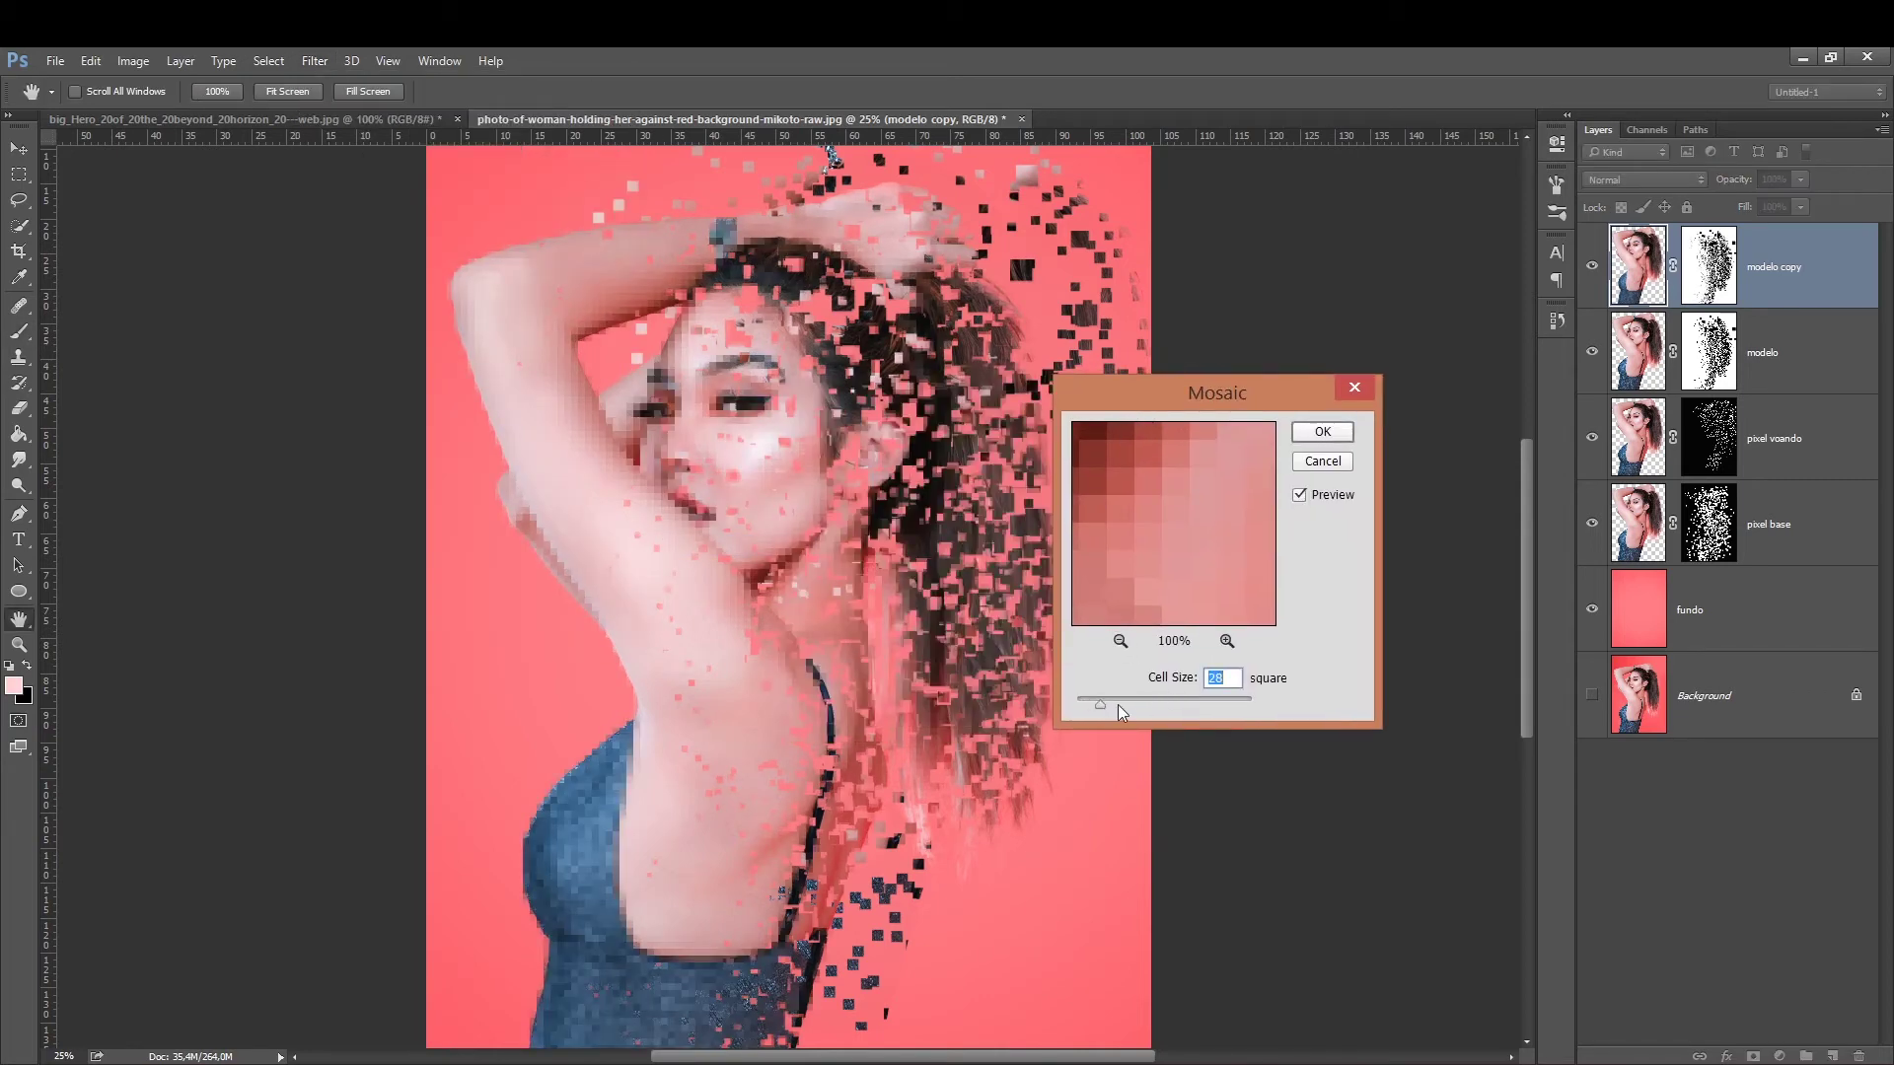
pyautogui.moveTo(1118, 704)
pyautogui.mouseDown()
pyautogui.moveTo(1148, 702)
pyautogui.moveTo(1099, 718)
pyautogui.mouseUp()
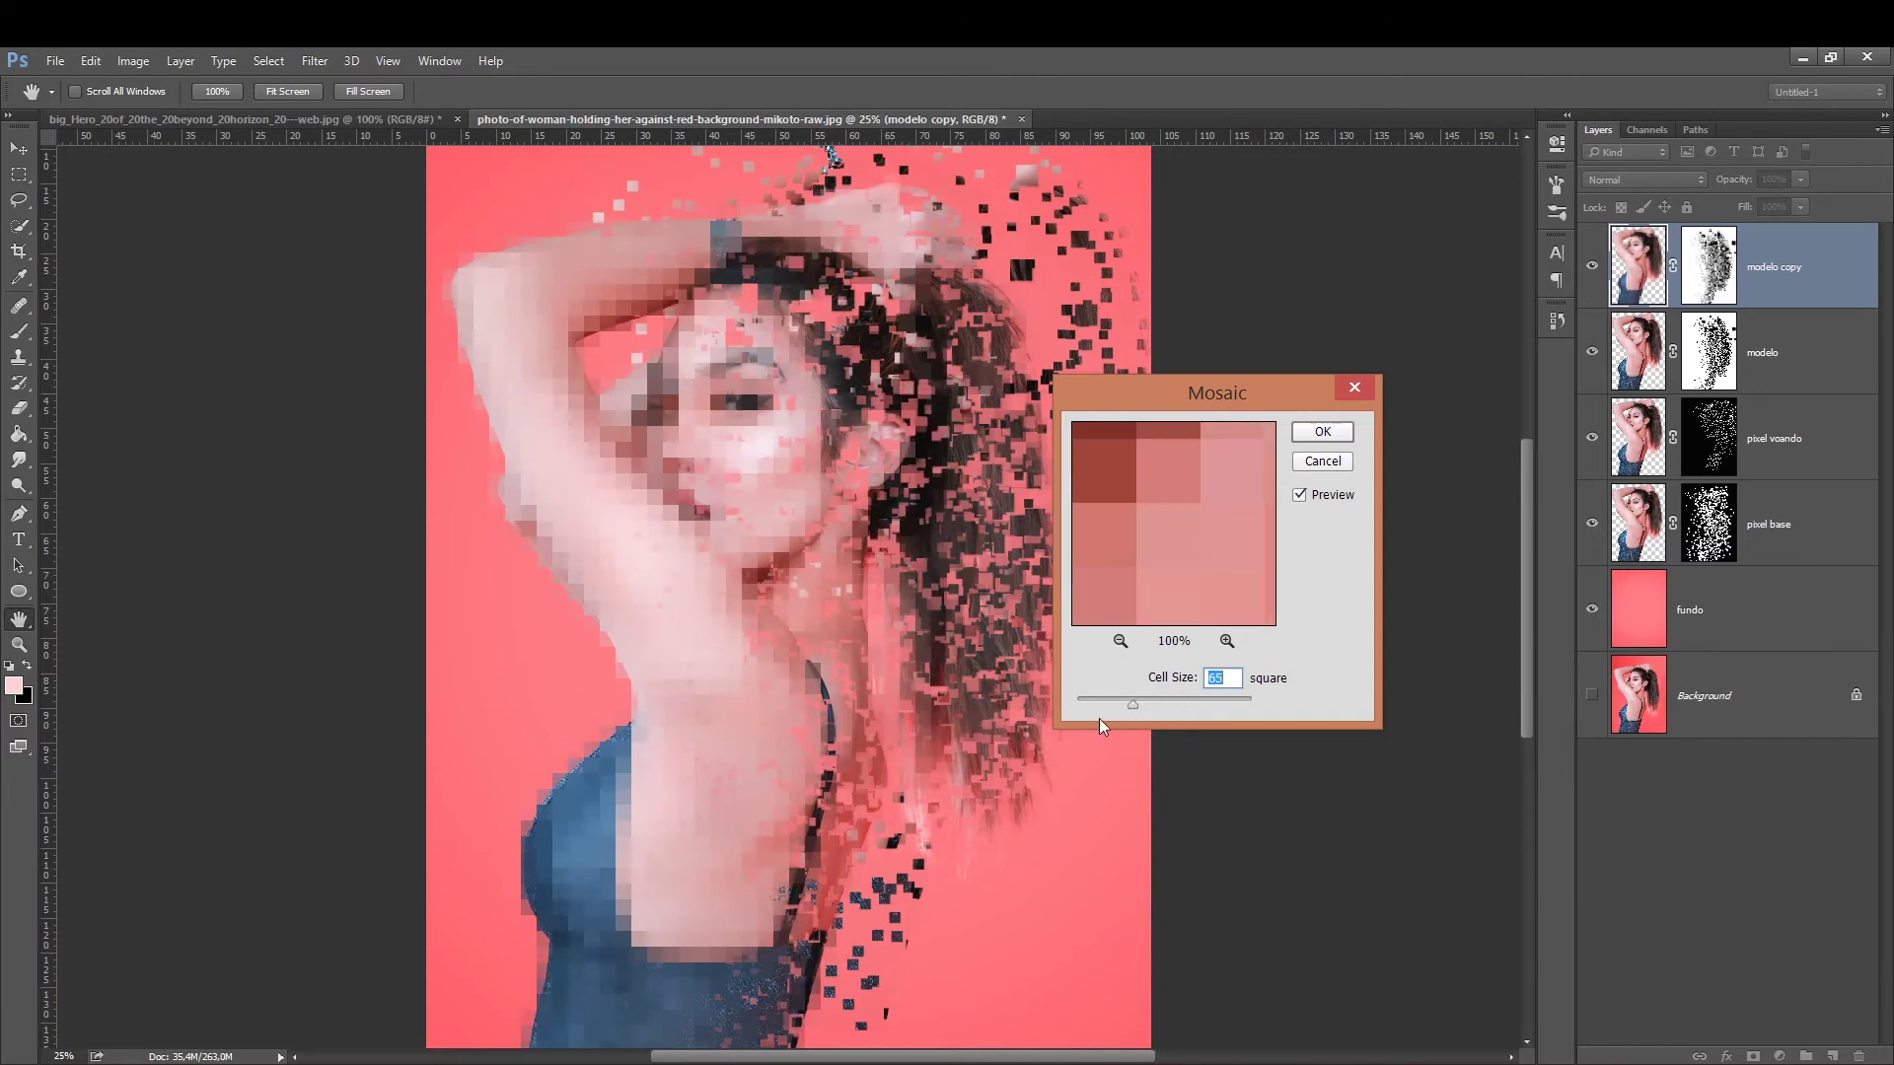
pyautogui.click(1304, 436)
# Delete modelo copy's old mask and add a new inverted, all-black mask.
pyautogui.press('b')
pyautogui.click(1690, 274)
pyautogui.press('d')
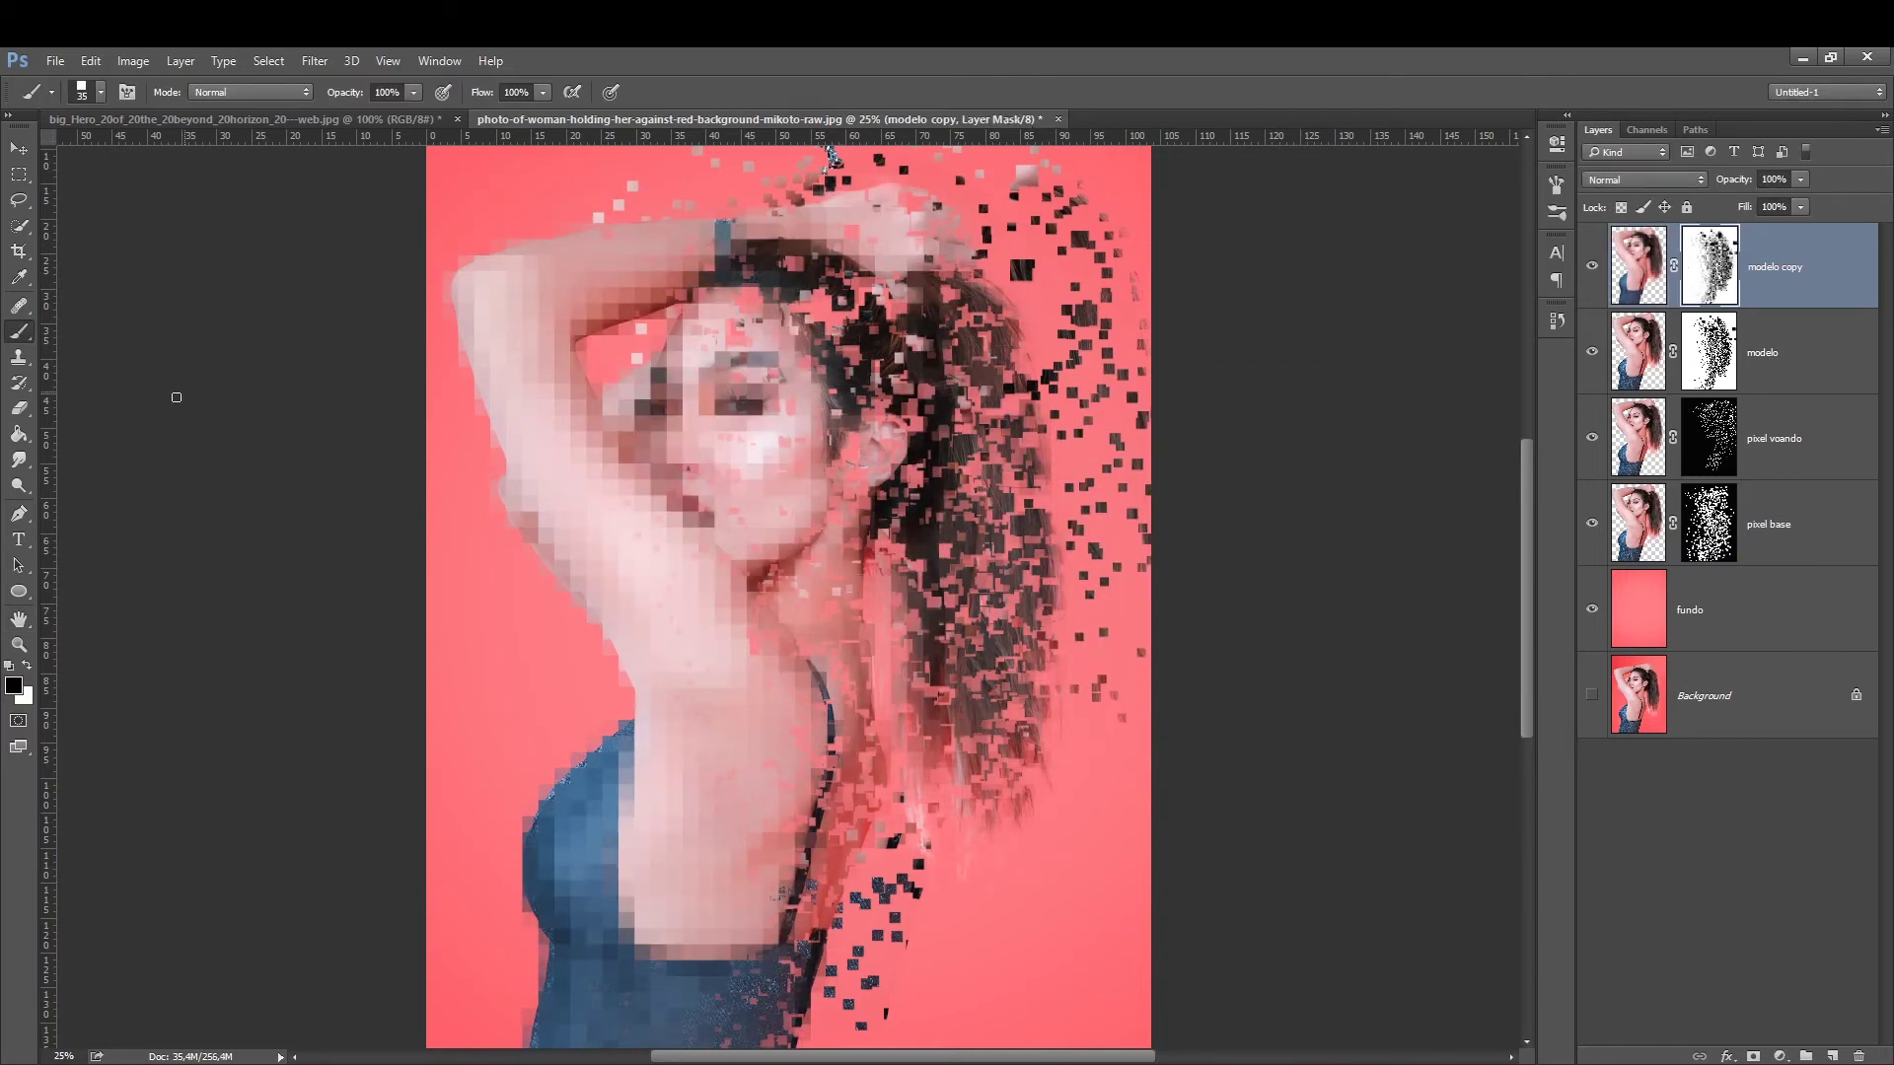
pyautogui.moveTo(1717, 273); pyautogui.dragTo(1859, 1055)
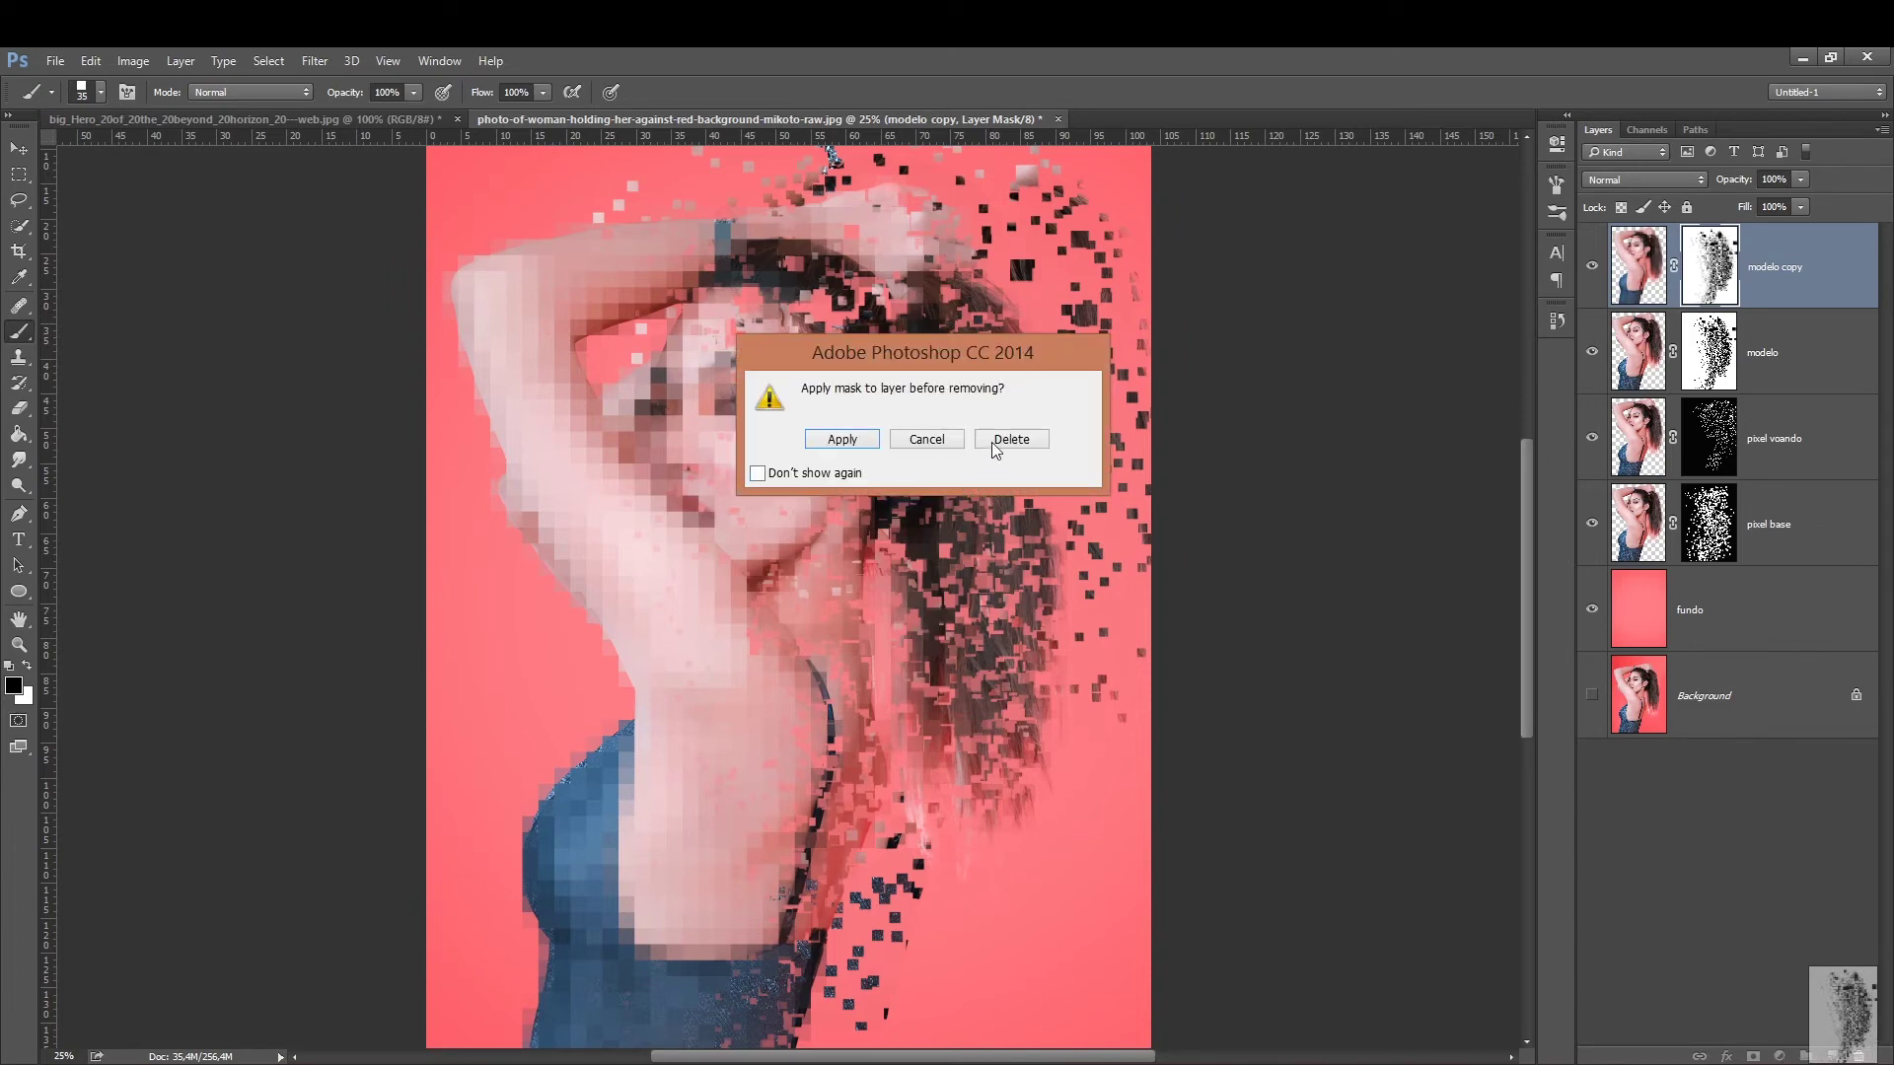
pyautogui.click(996, 440)
pyautogui.click(1754, 1056)
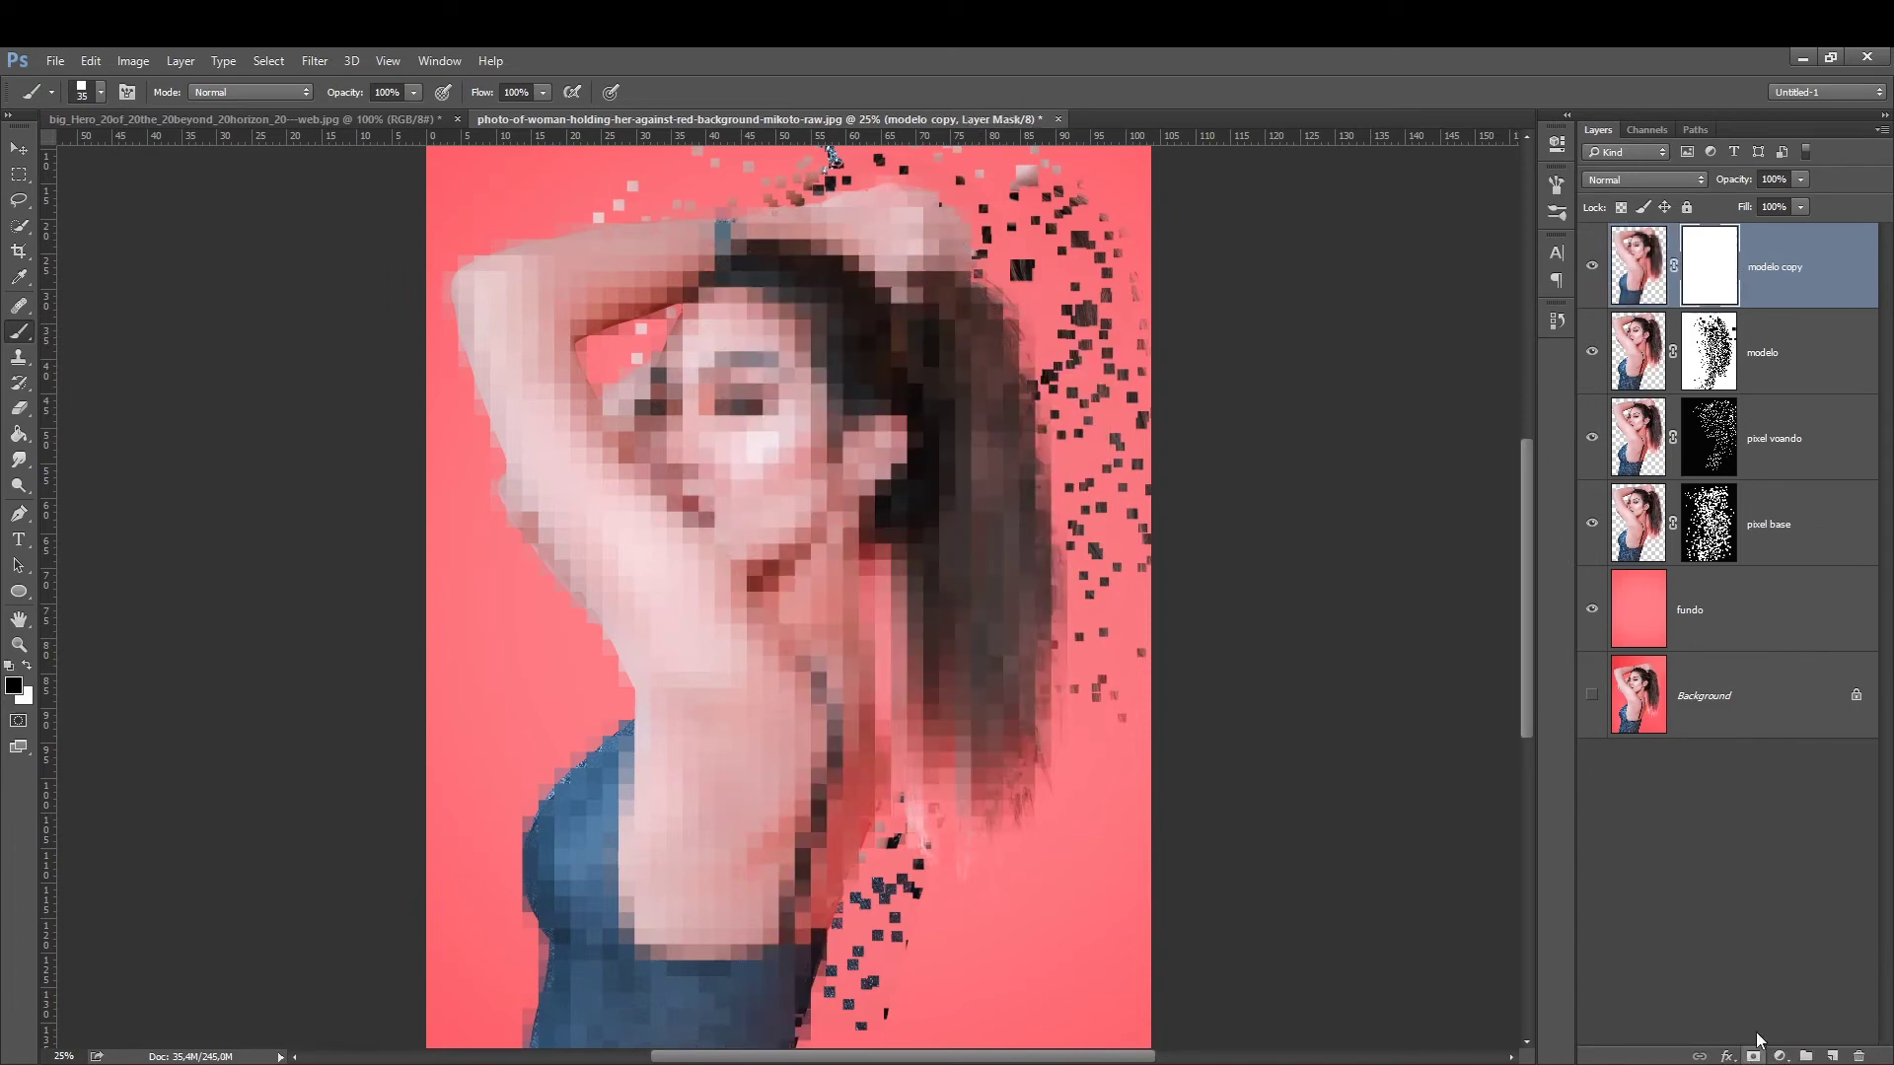
pyautogui.hotkey('ctrl', 'i')
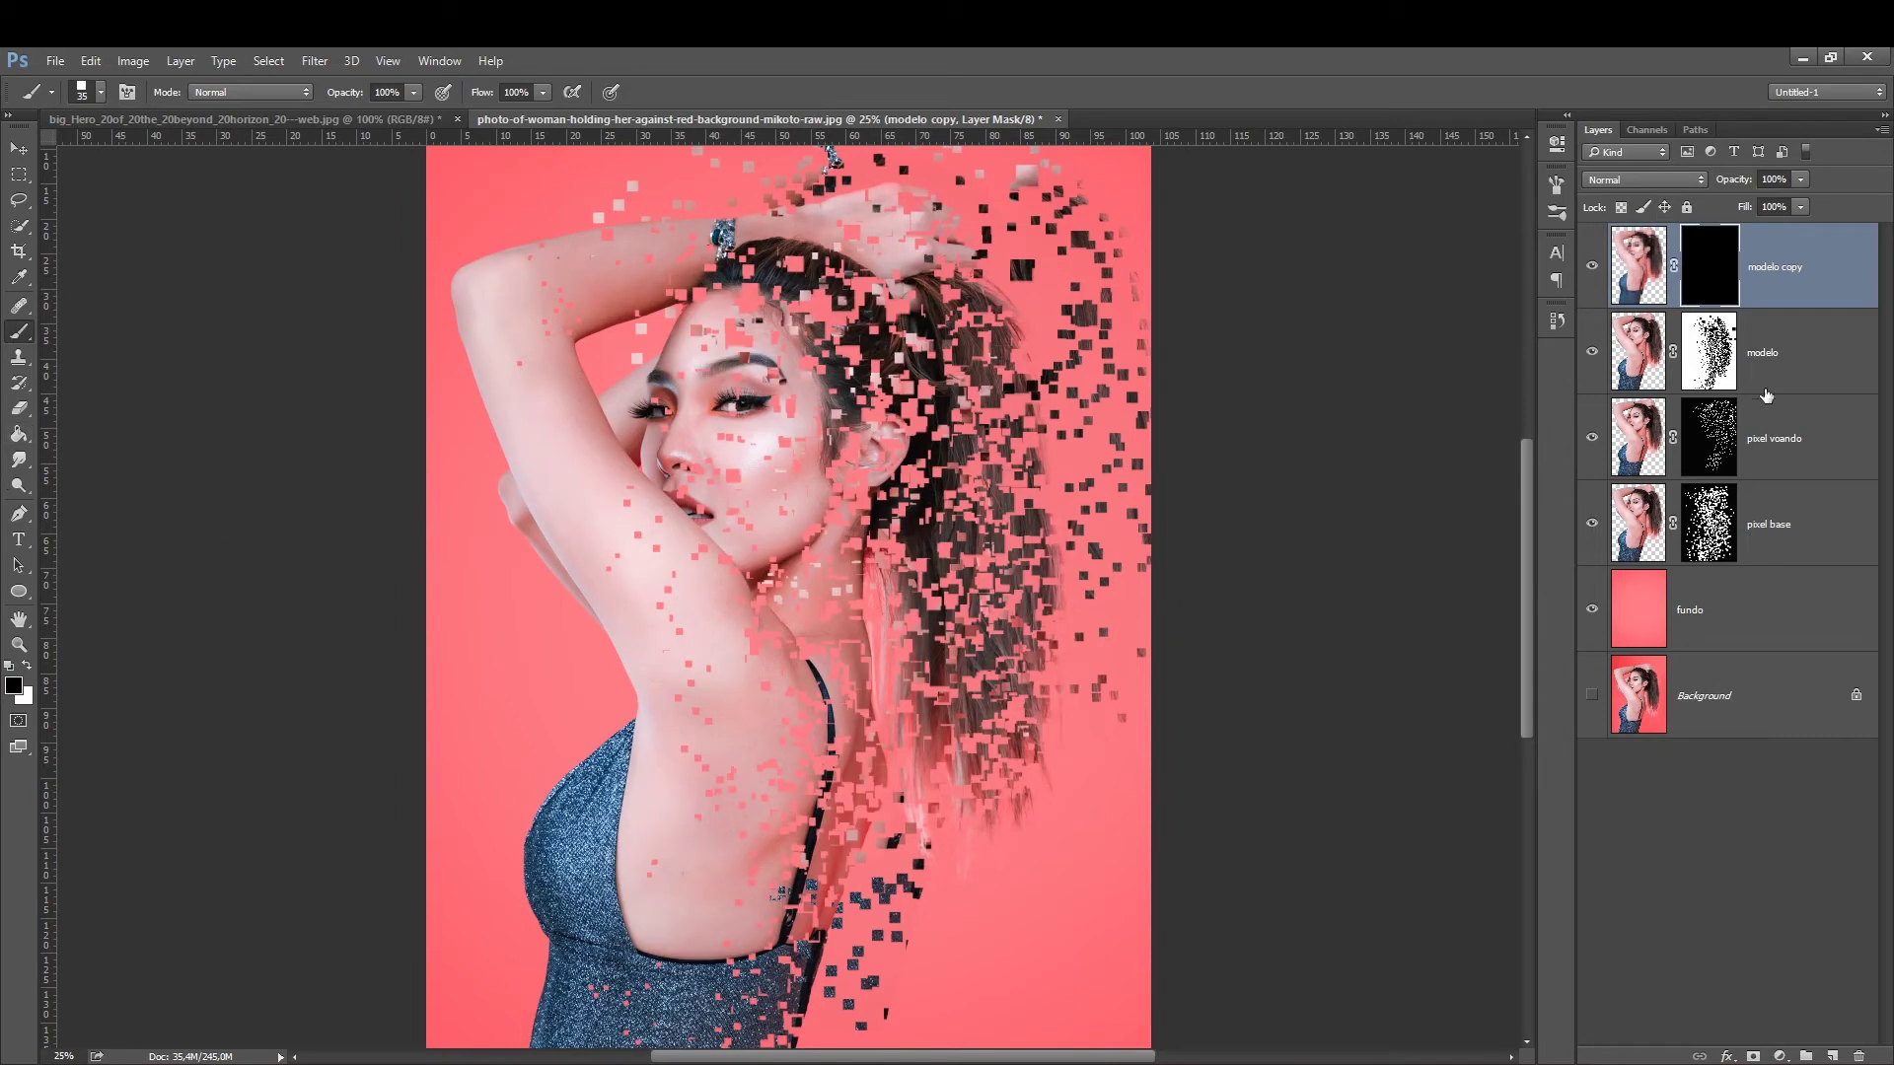
# Paint white on the modelo copy mask to reveal mosaic near the ear, hair and lower figure.
pyautogui.press('x')
pyautogui.press(']')
pyautogui.press(']')
pyautogui.press(']')
pyautogui.moveTo(892, 427); pyautogui.dragTo(927, 334)
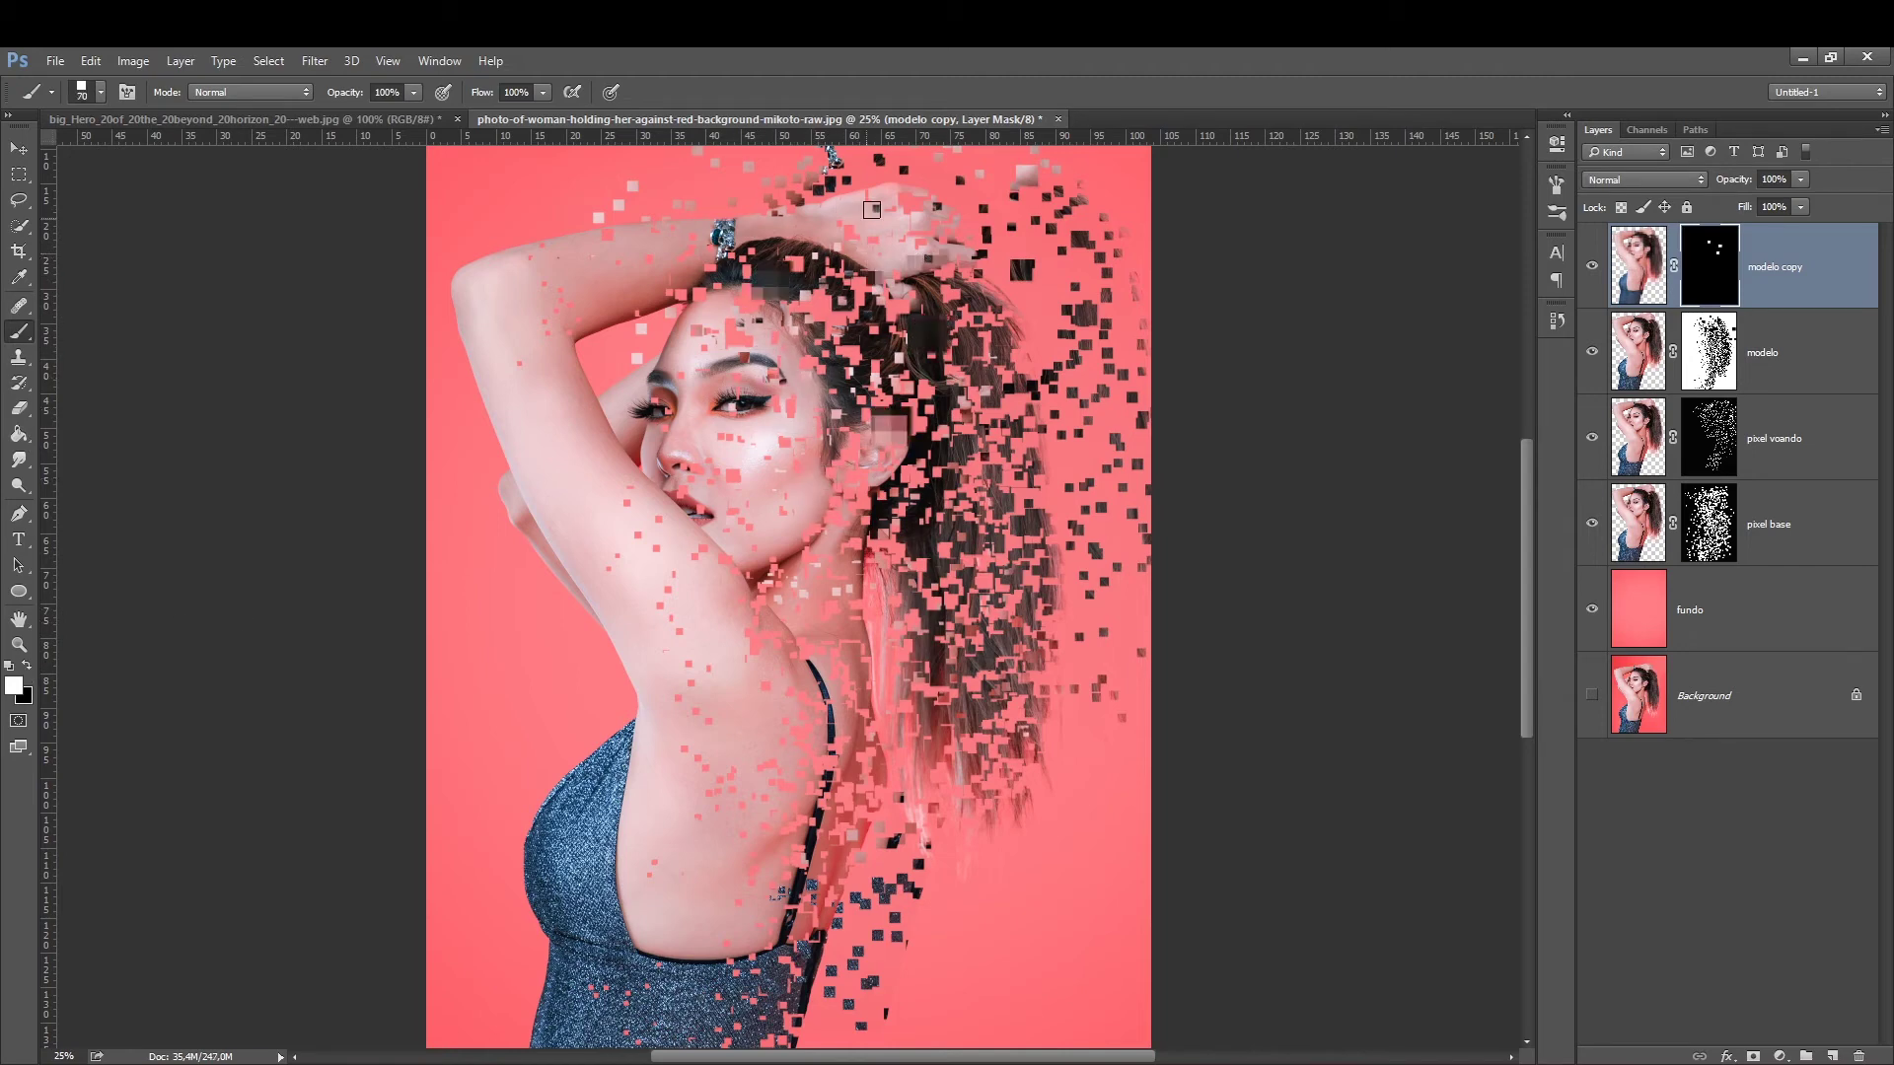
pyautogui.moveTo(952, 404); pyautogui.dragTo(971, 577)
pyautogui.press('[')
pyautogui.press('[')
pyautogui.press('[')
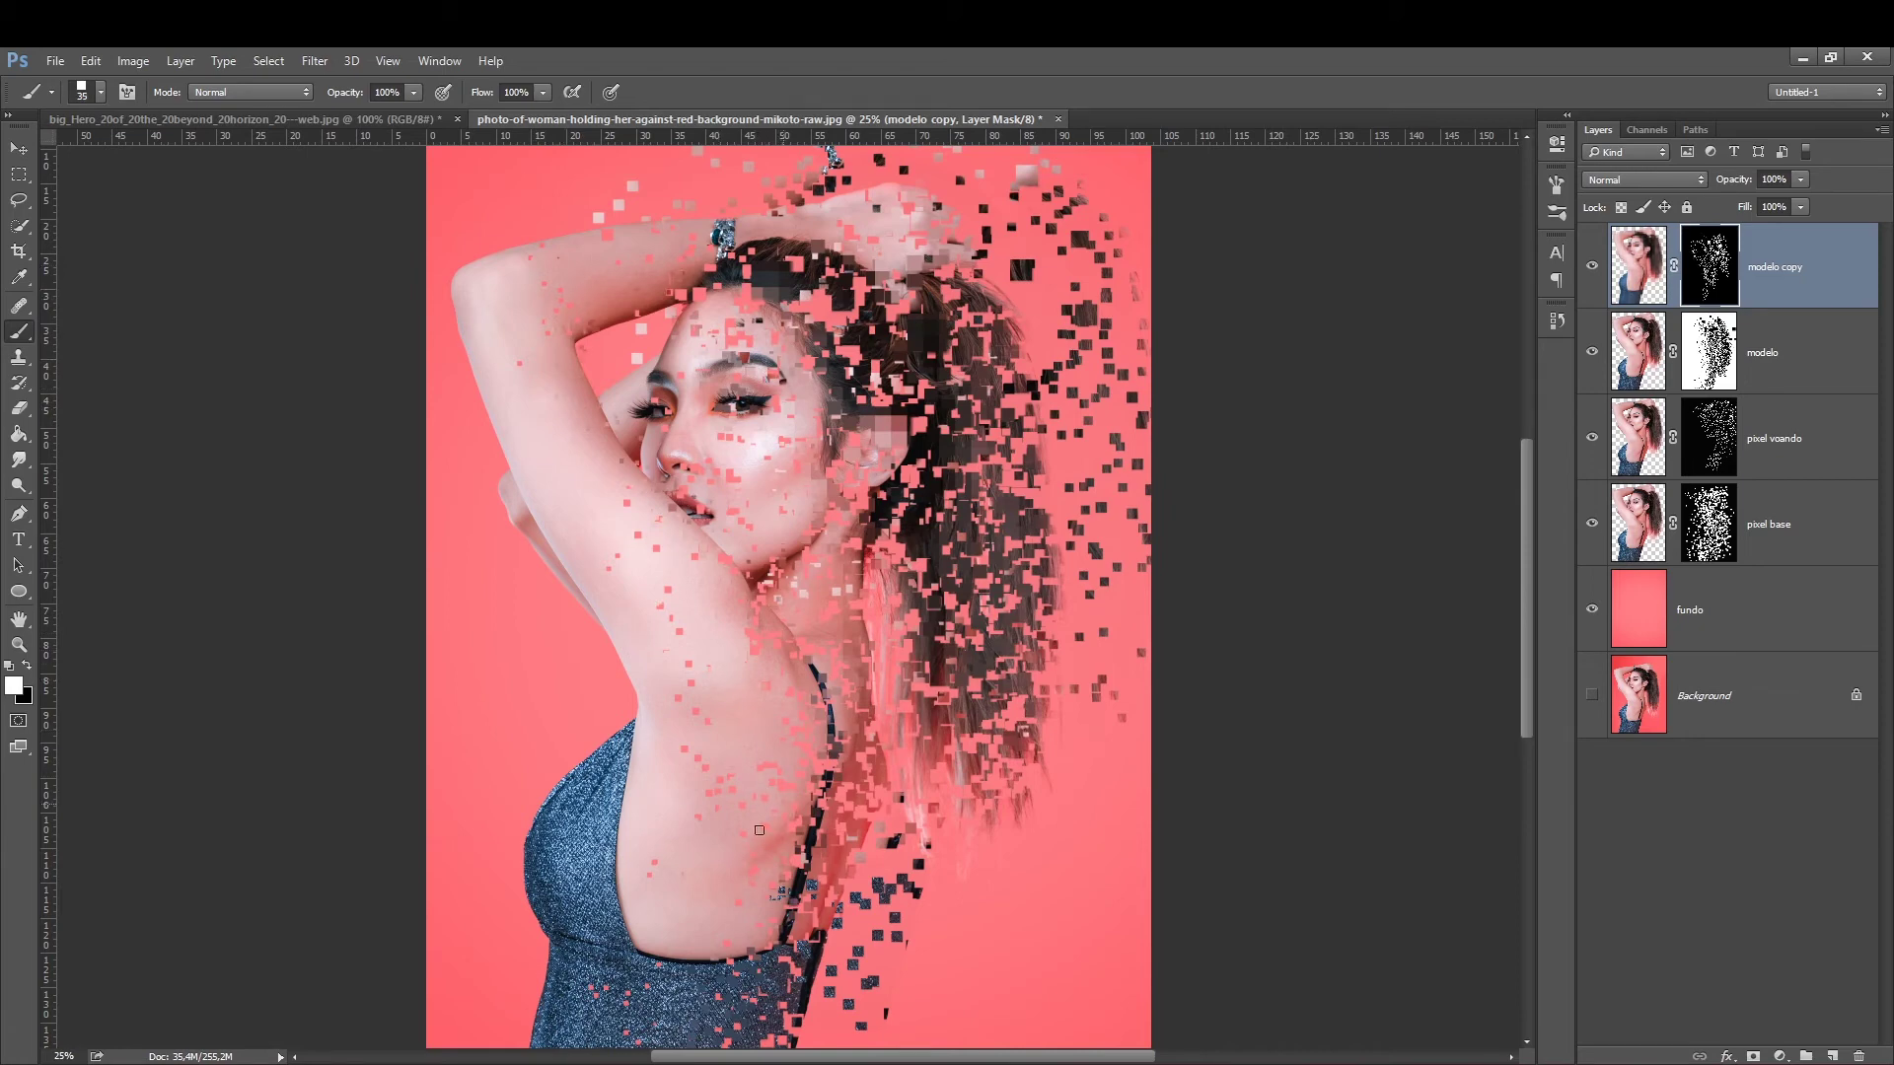
pyautogui.press('[')
pyautogui.moveTo(725, 849); pyautogui.dragTo(683, 1024)
# Reveal coarse mosaic squares across the dress, then fit the whole image in the window.
pyautogui.press('[')
pyautogui.scroll(1, 875, 436)
pyautogui.scroll(1, 875, 436)
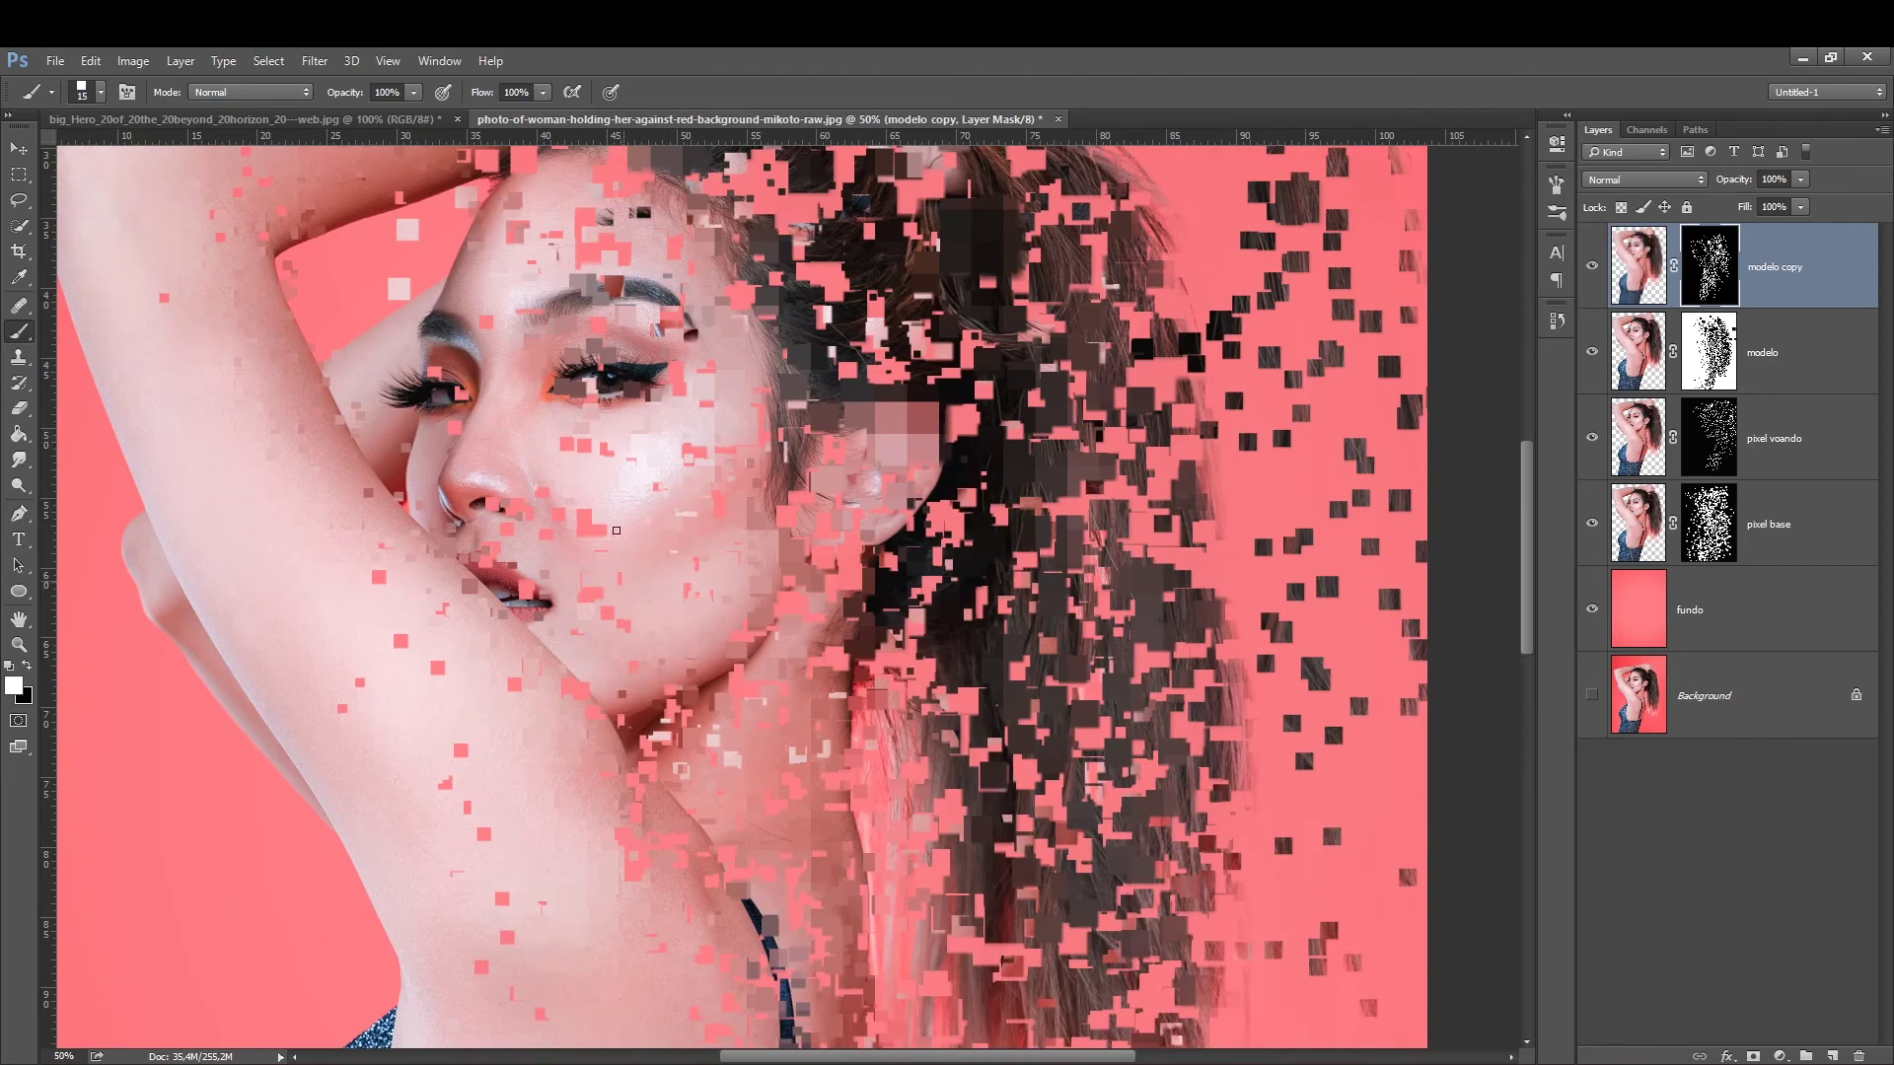
pyautogui.scroll(-3, 672, 921)
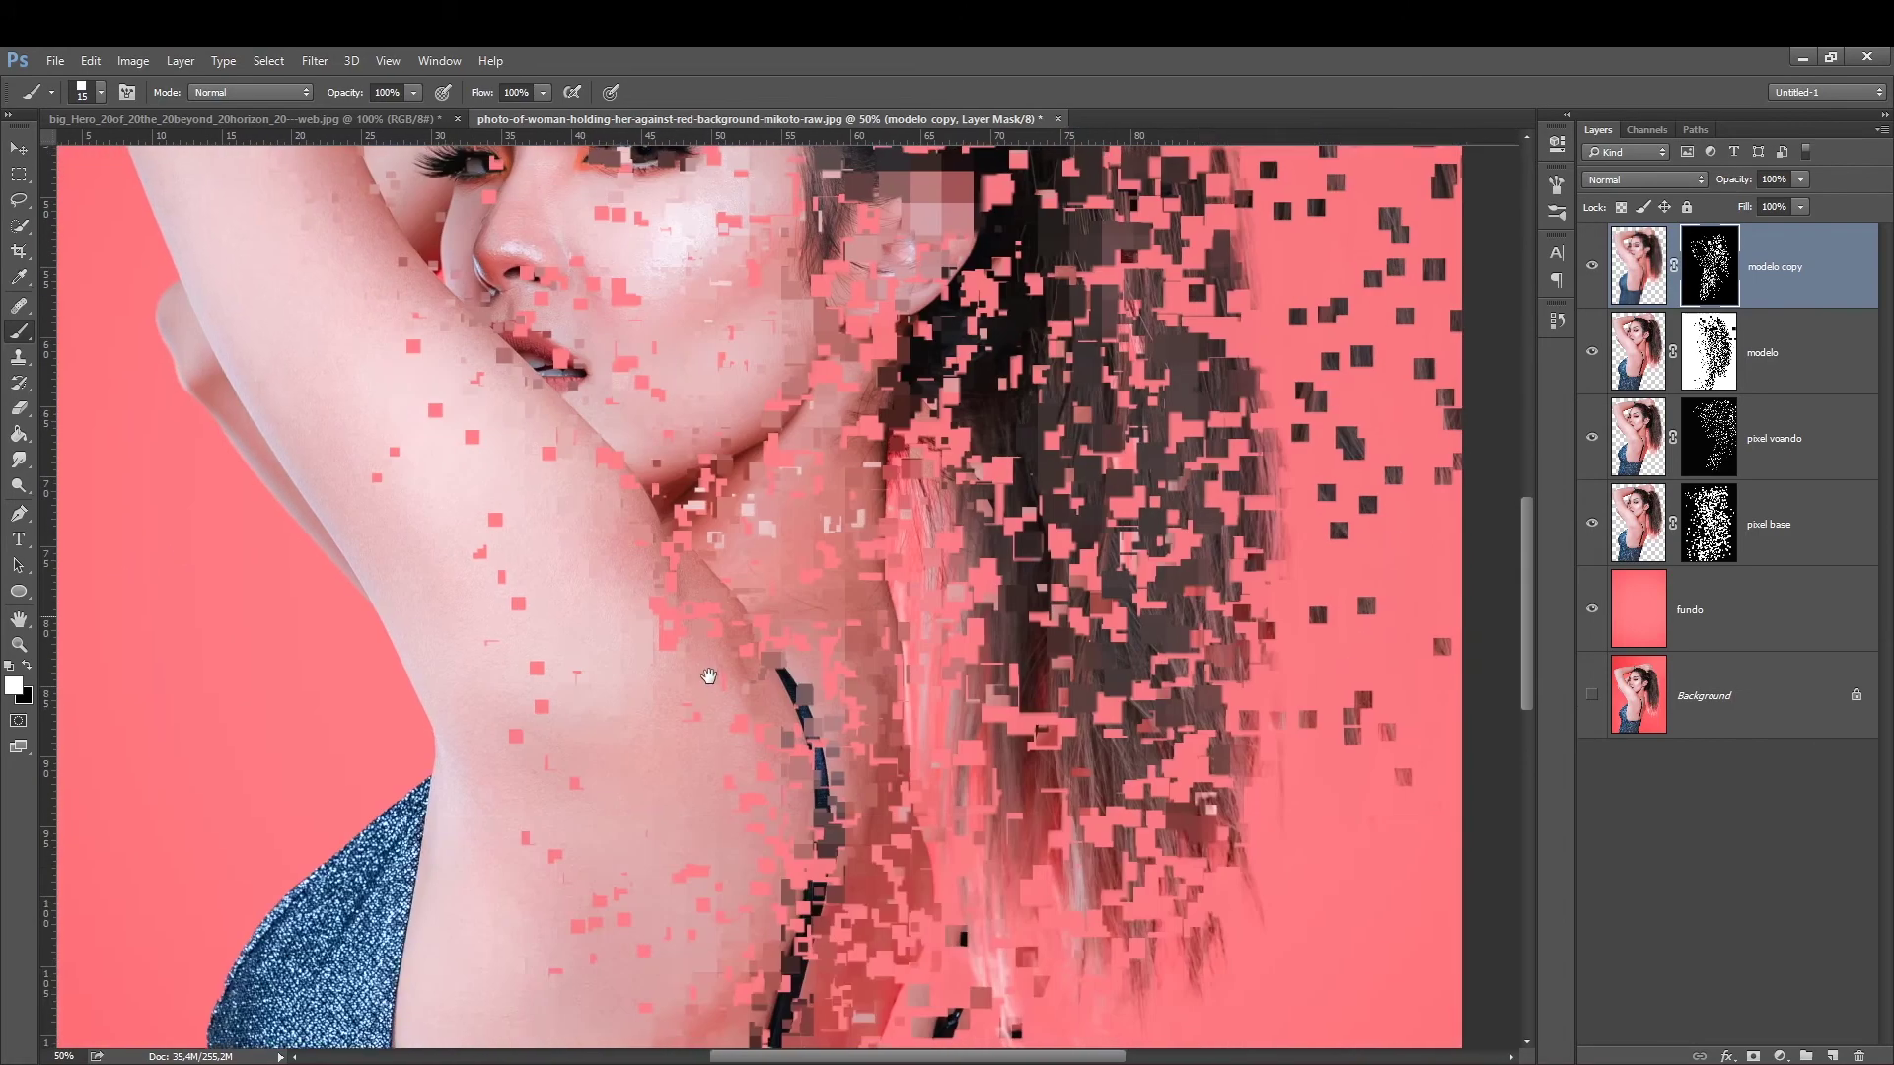
pyautogui.scroll(-1, 676, 879)
pyautogui.scroll(-1, 651, 671)
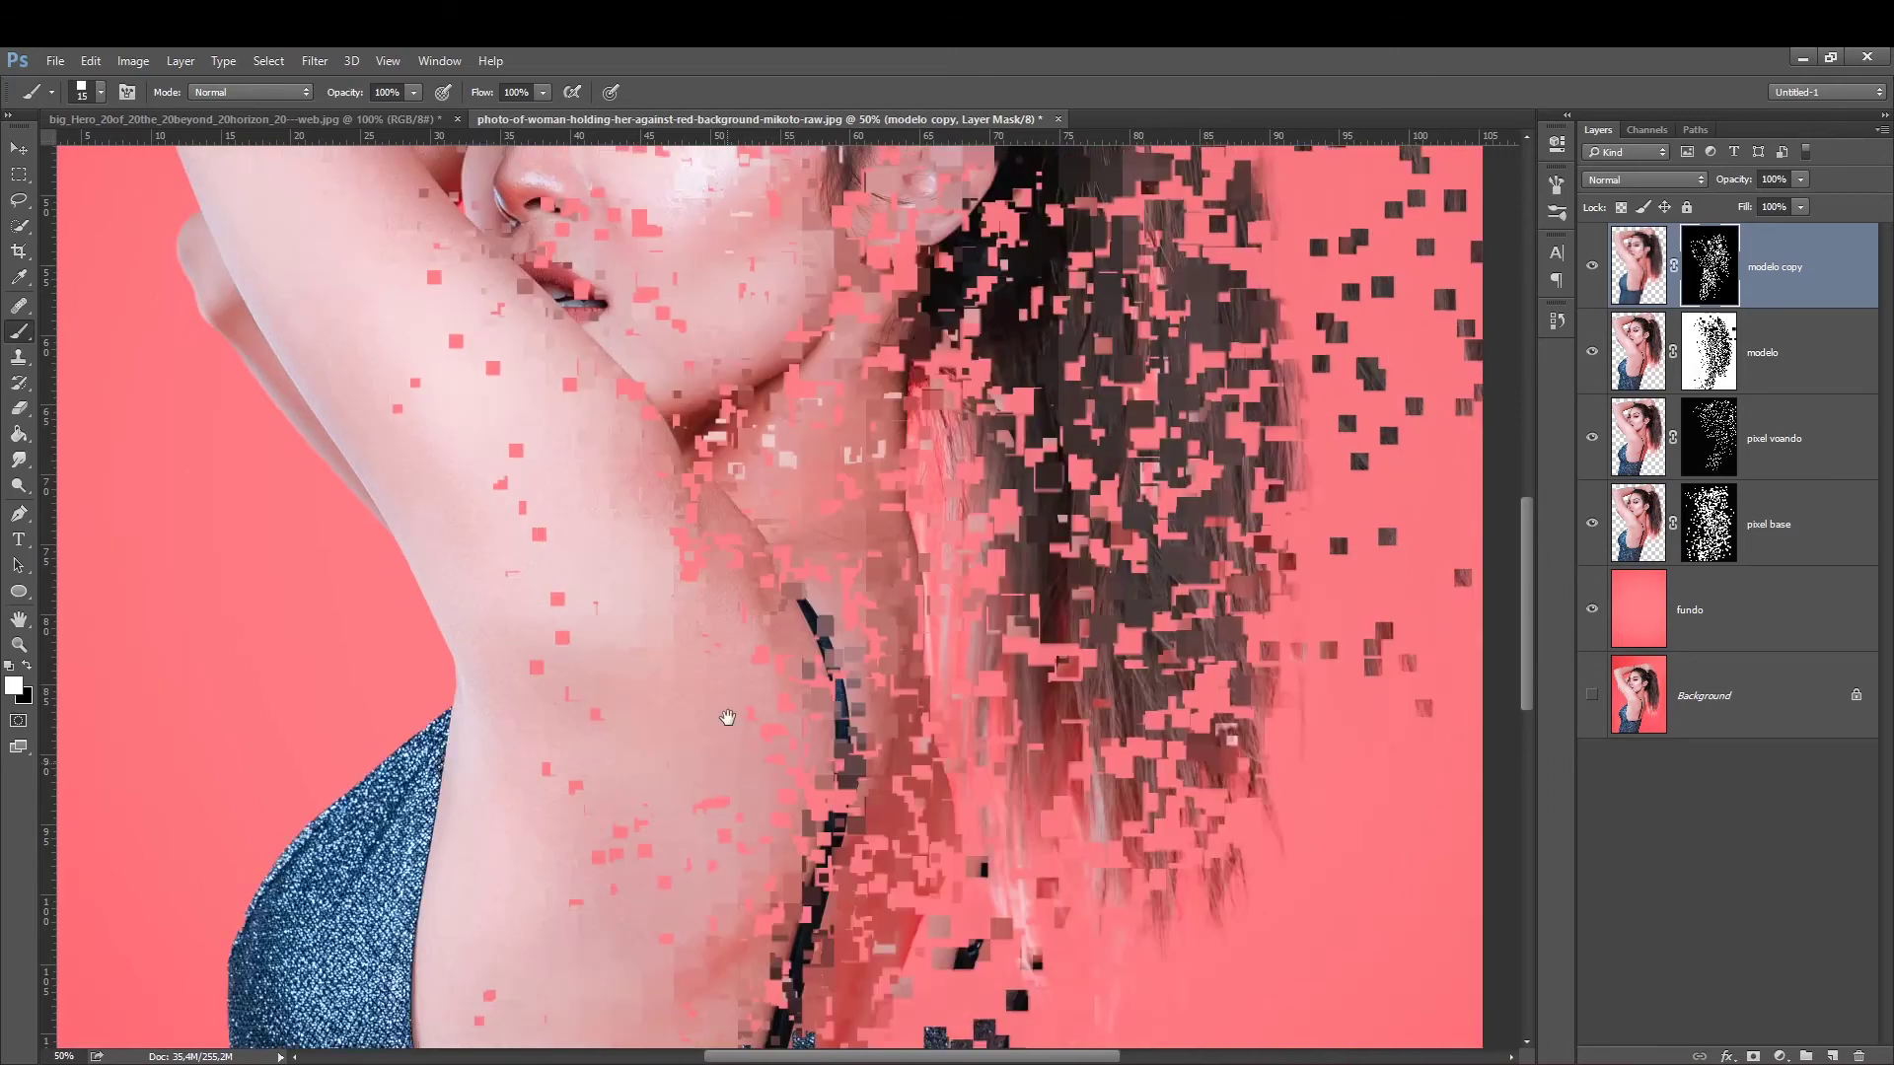
pyautogui.scroll(-3, 669, 681)
pyautogui.scroll(-3, 659, 877)
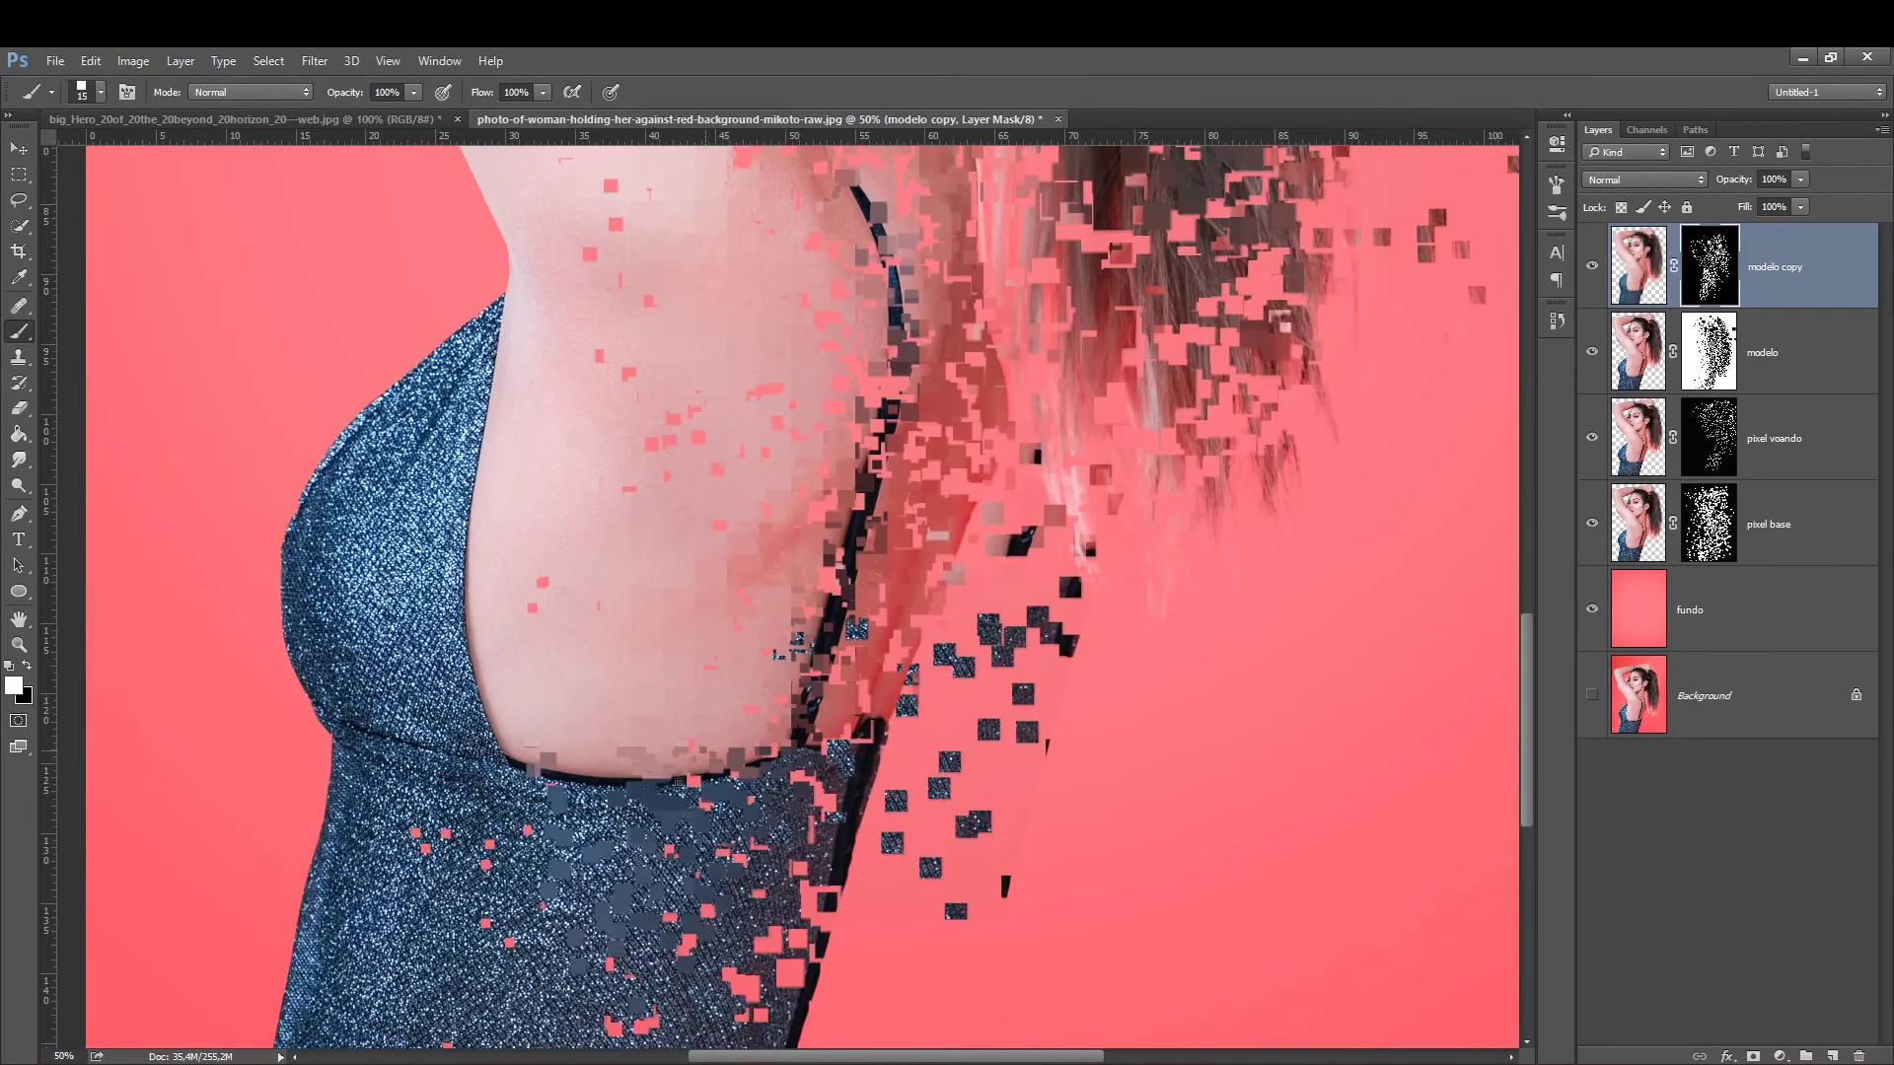
pyautogui.press(']')
pyautogui.press(']')
pyautogui.scroll(-3, 639, 923)
pyautogui.moveTo(827, 707); pyautogui.dragTo(907, 730)
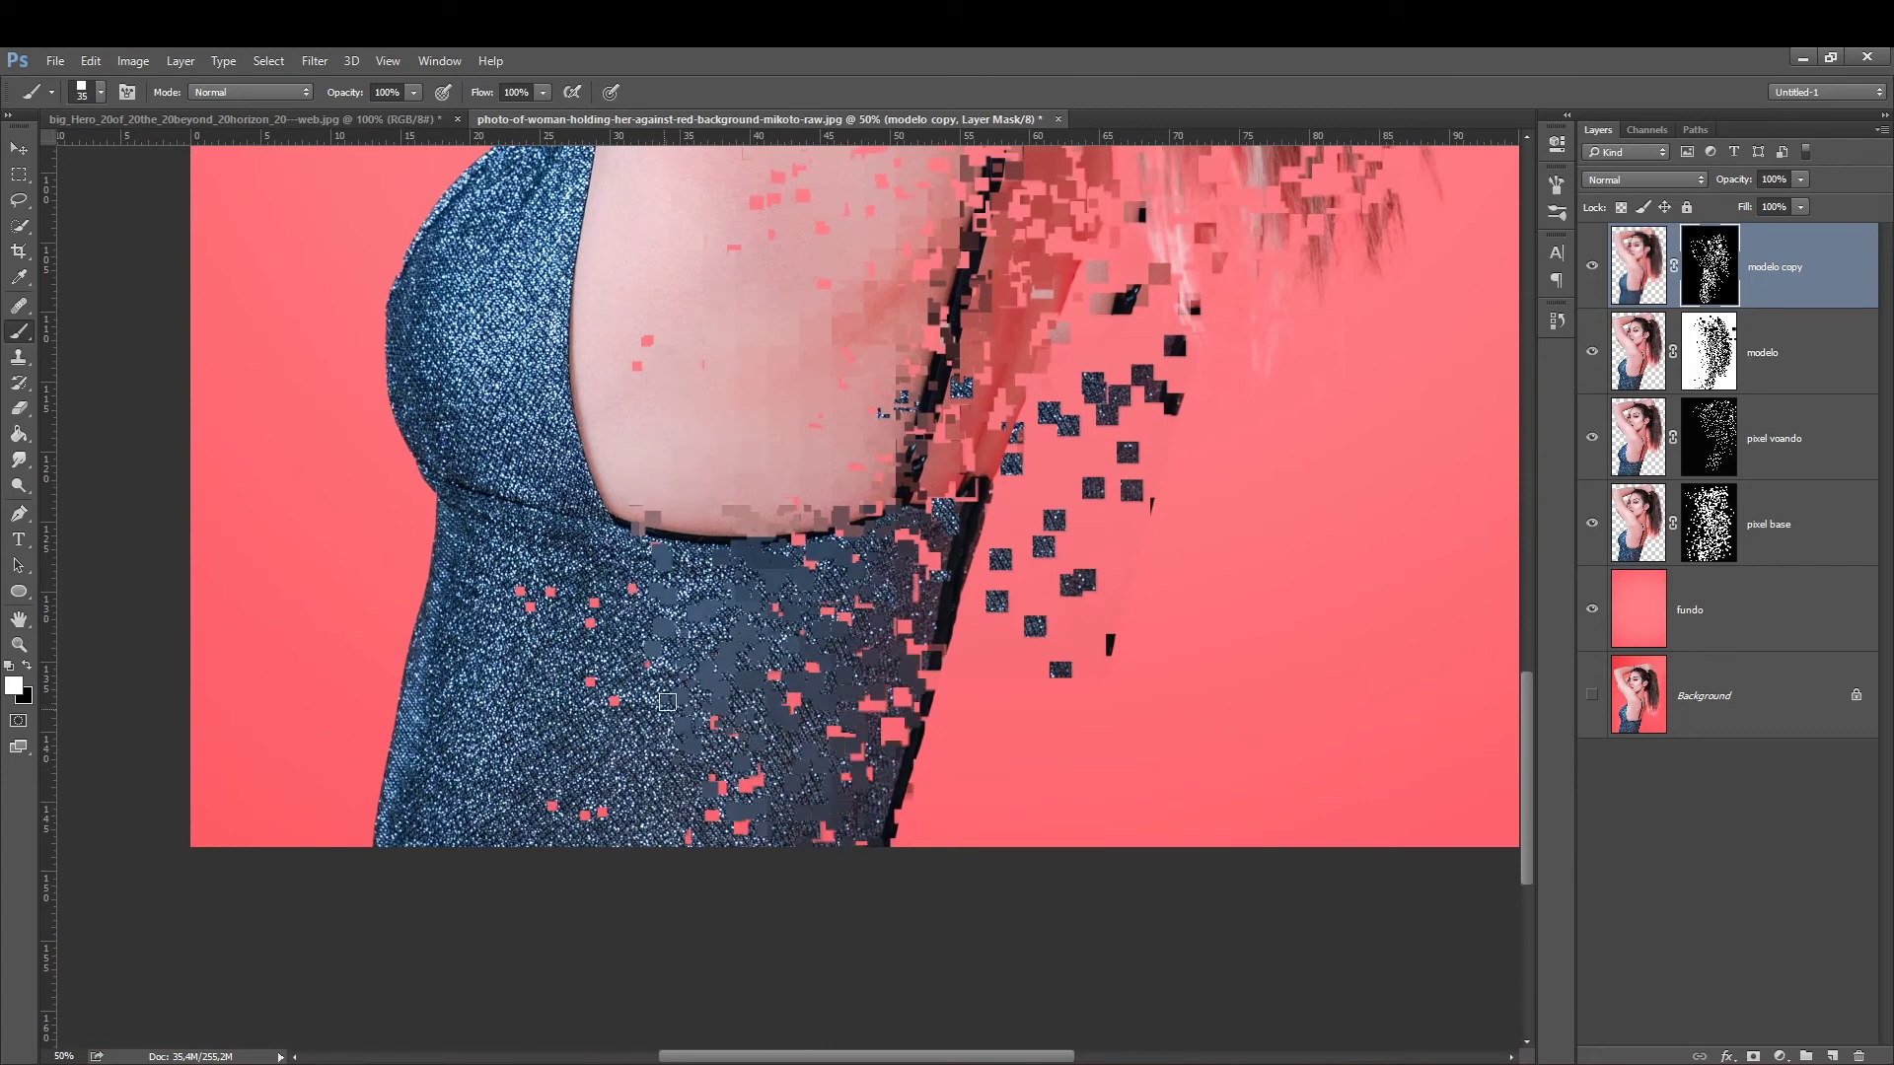
pyautogui.moveTo(671, 680); pyautogui.dragTo(582, 779)
pyautogui.hotkey('ctrl', '0')
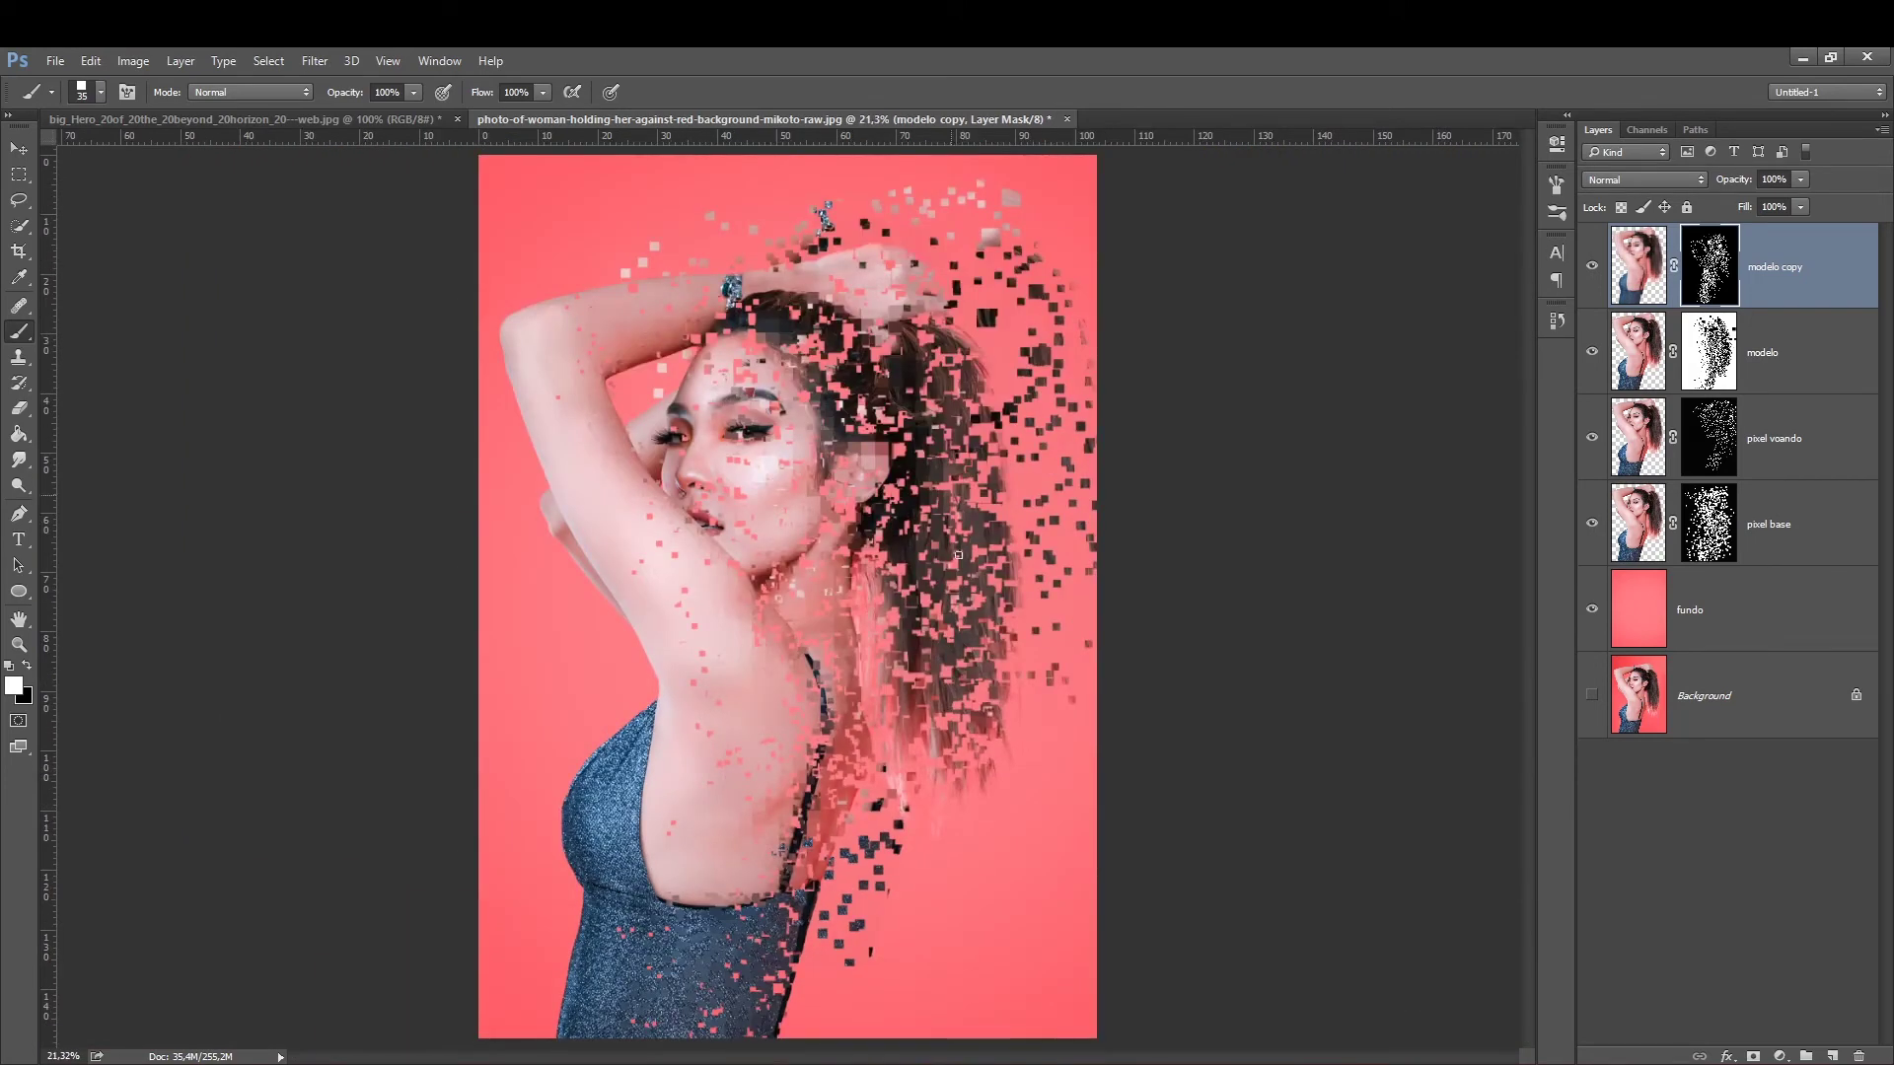
# Add a Curves adjustment layer with a bent Blue channel curve for a pinker tint.
pyautogui.click(1780, 1056)
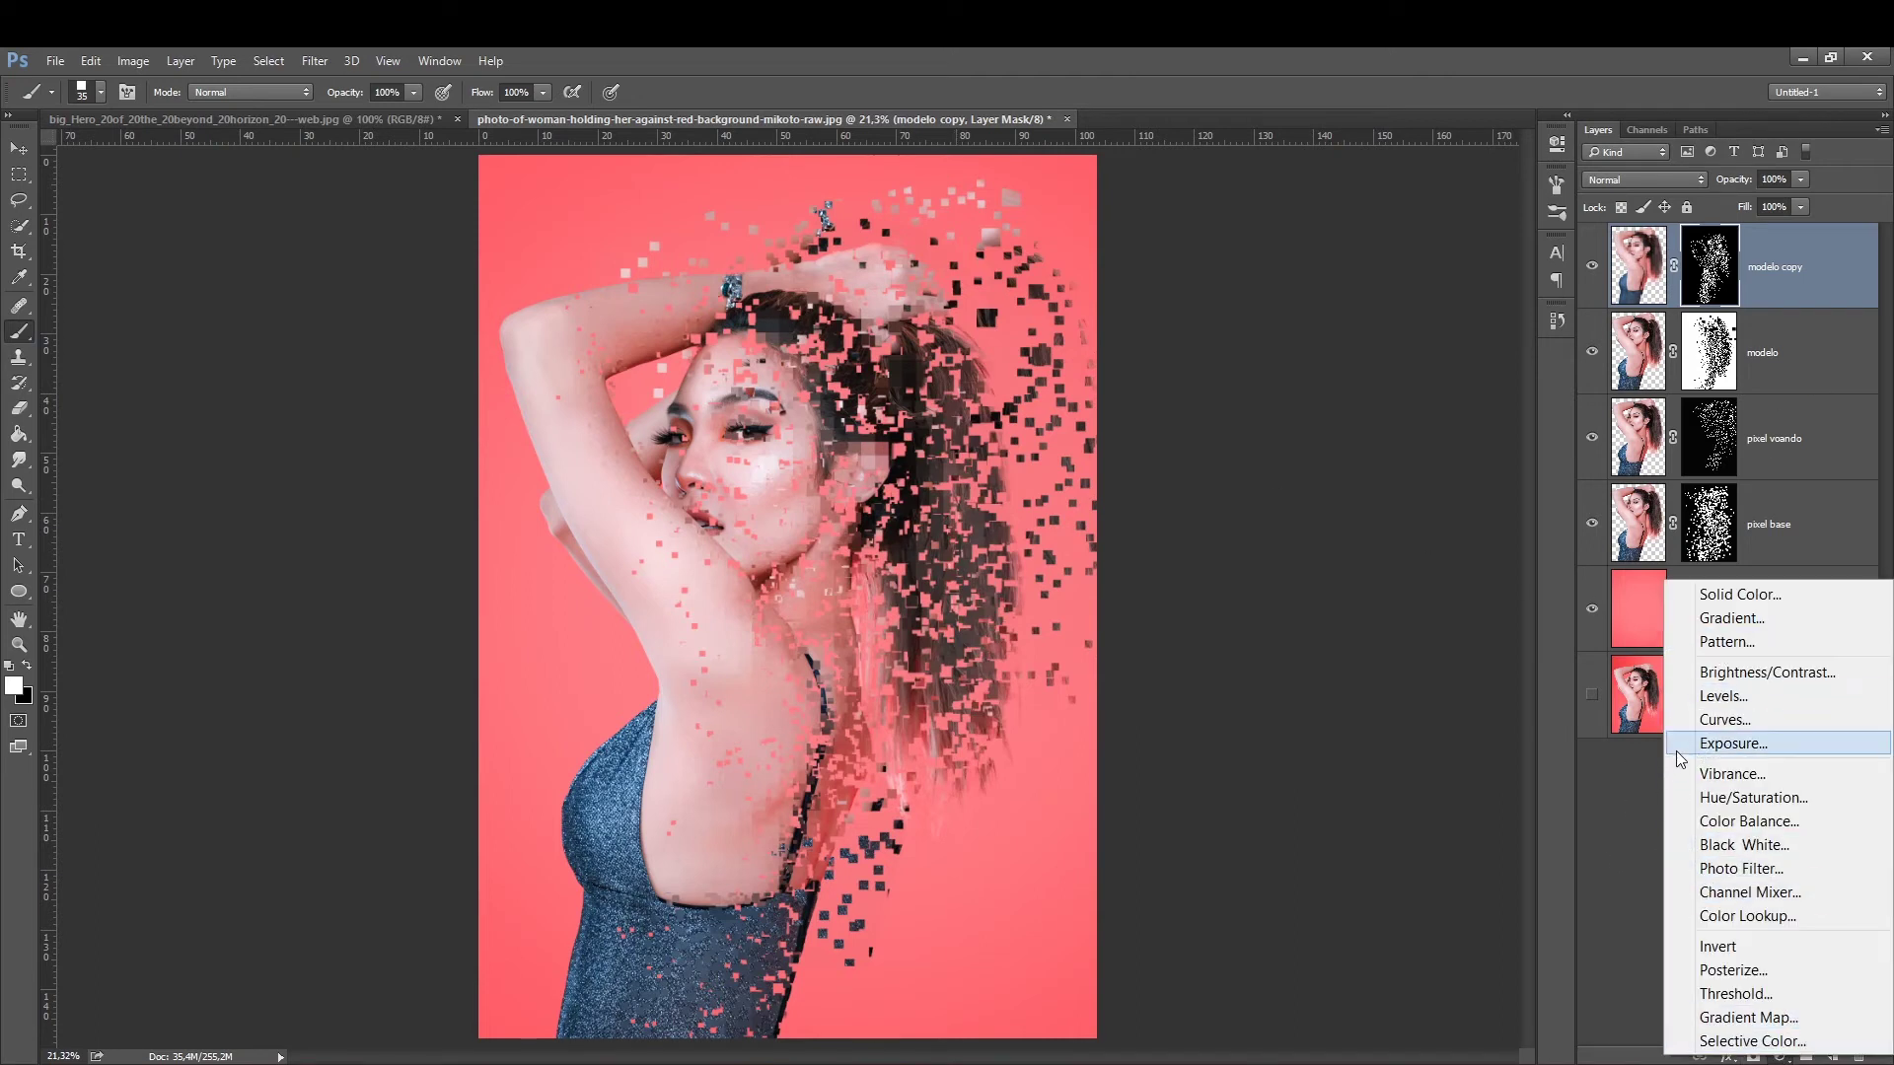
pyautogui.click(1687, 720)
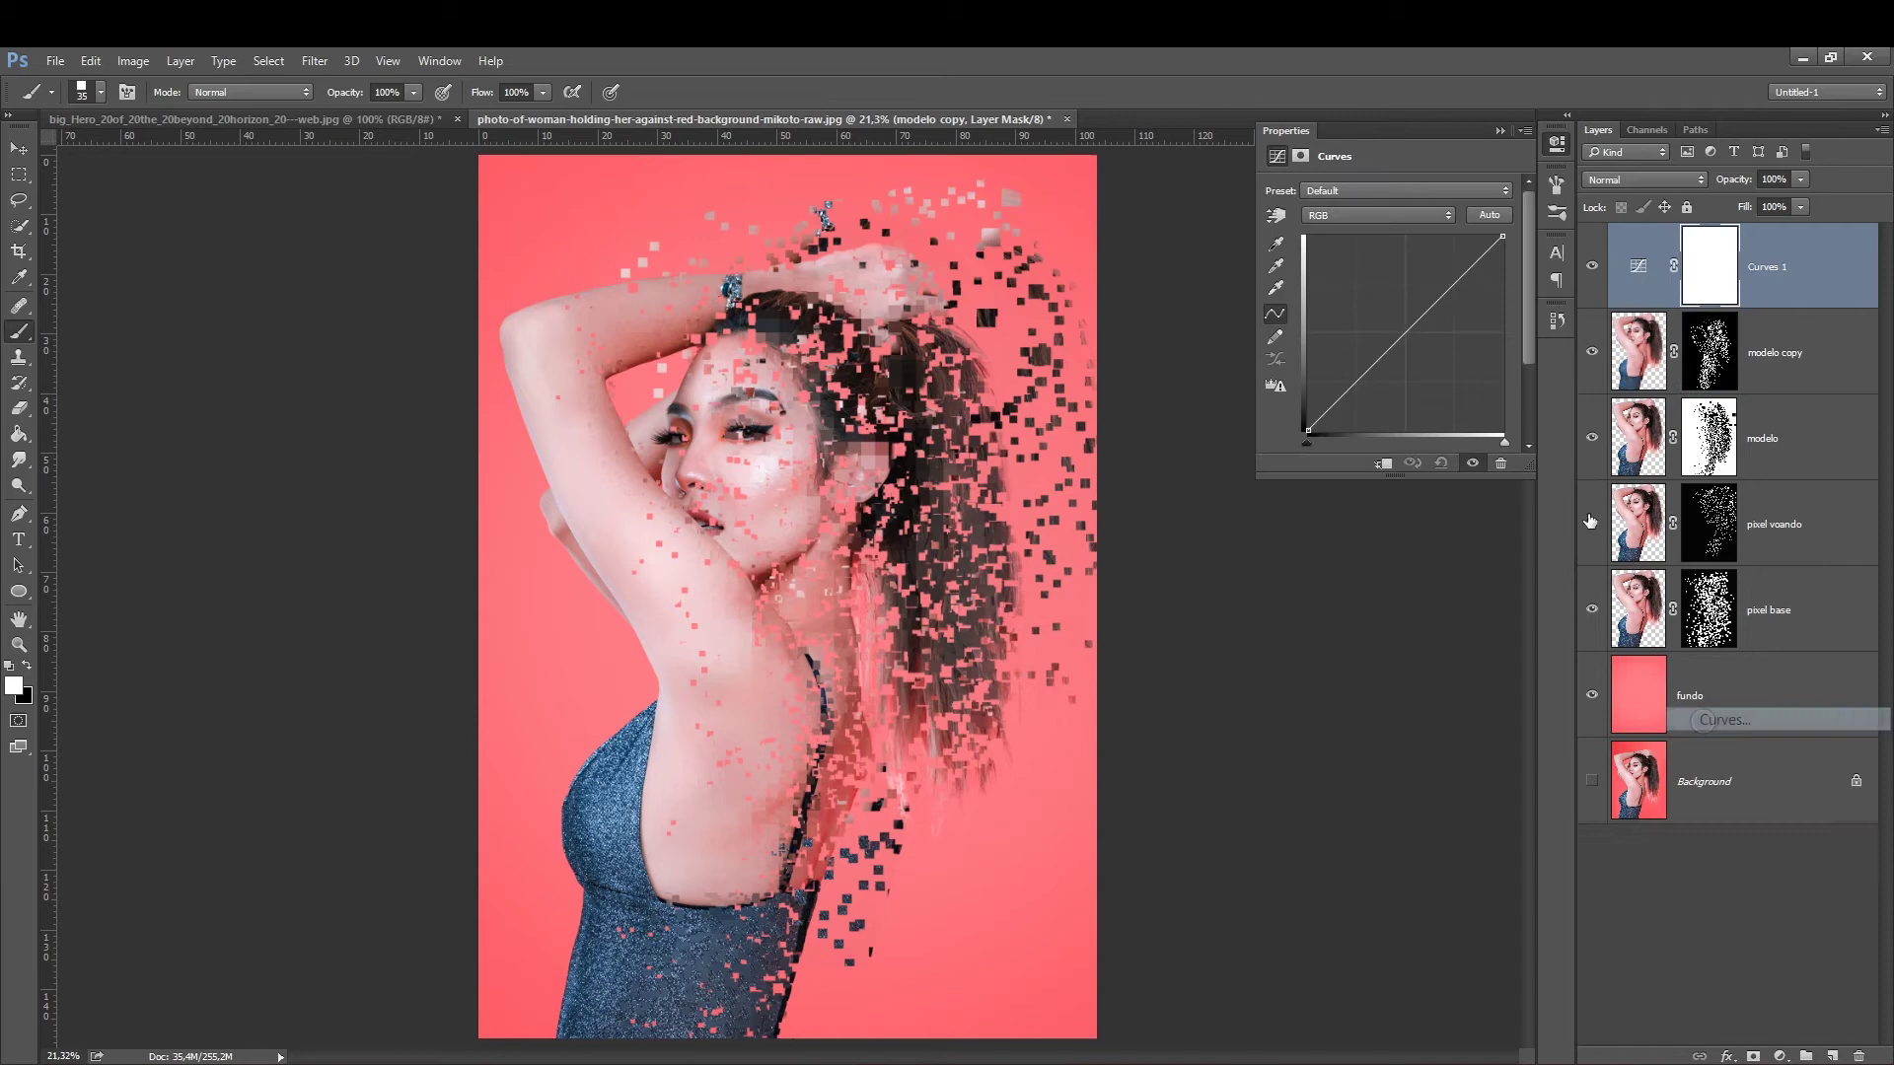
pyautogui.click(1361, 215)
pyautogui.click(1313, 267)
pyautogui.moveTo(1362, 377); pyautogui.dragTo(1362, 349)
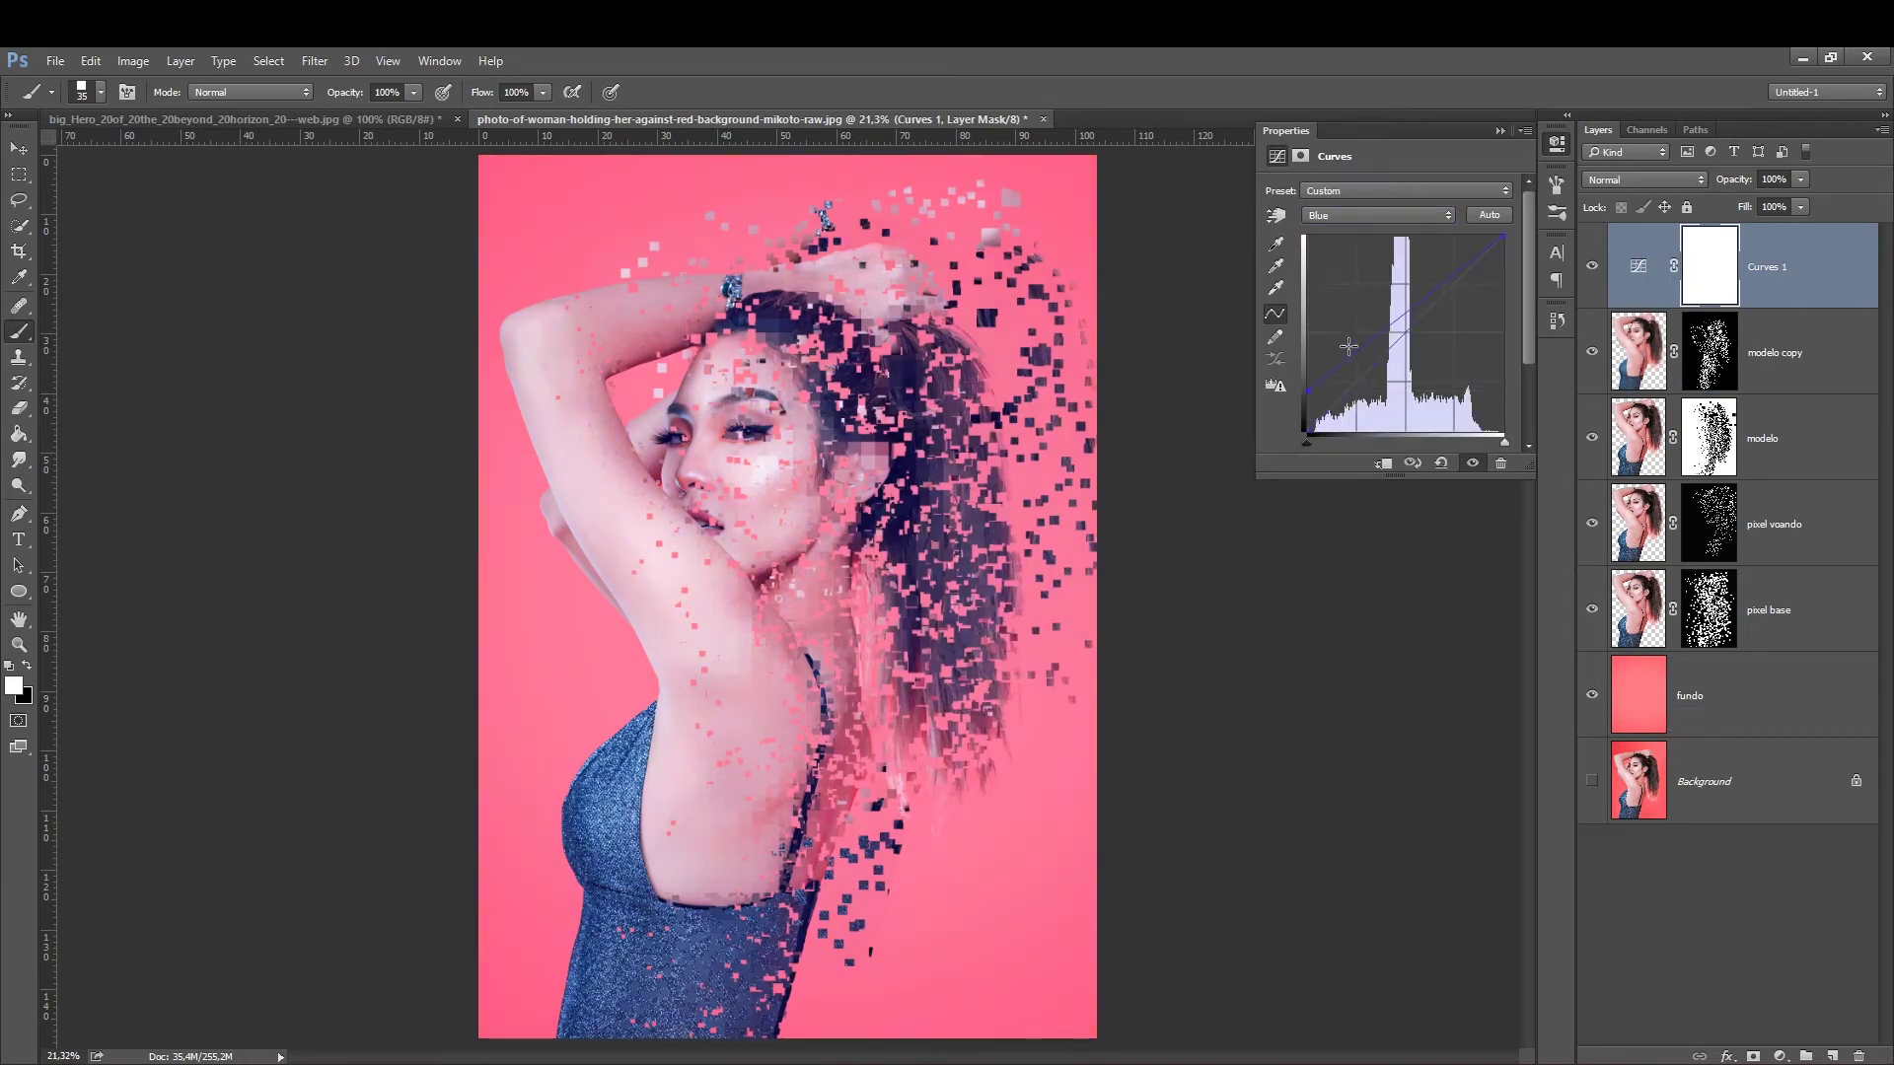
pyautogui.moveTo(1446, 279)
pyautogui.mouseDown()
pyautogui.moveTo(1458, 303)
pyautogui.moveTo(1402, 321)
pyautogui.mouseUp()
pyautogui.click(1499, 130)
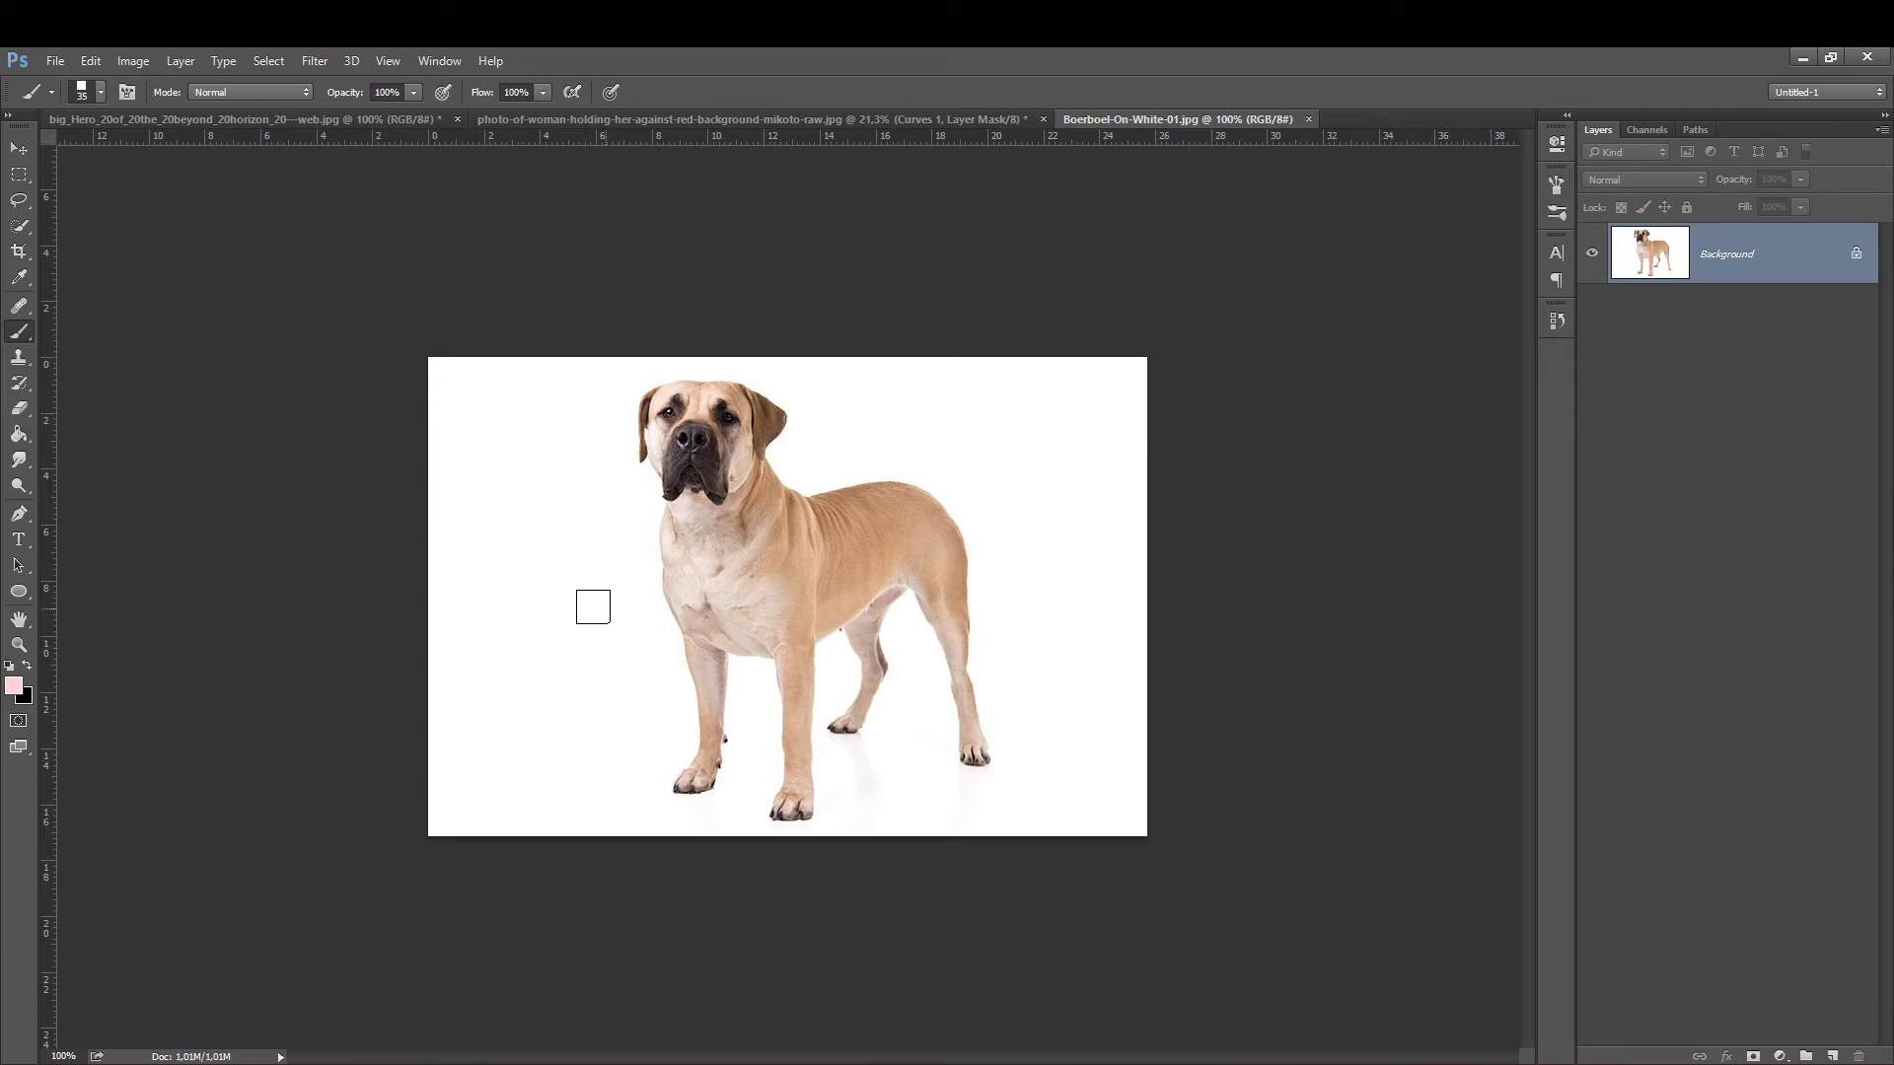
pyautogui.hotkey('ctrl', 'j')
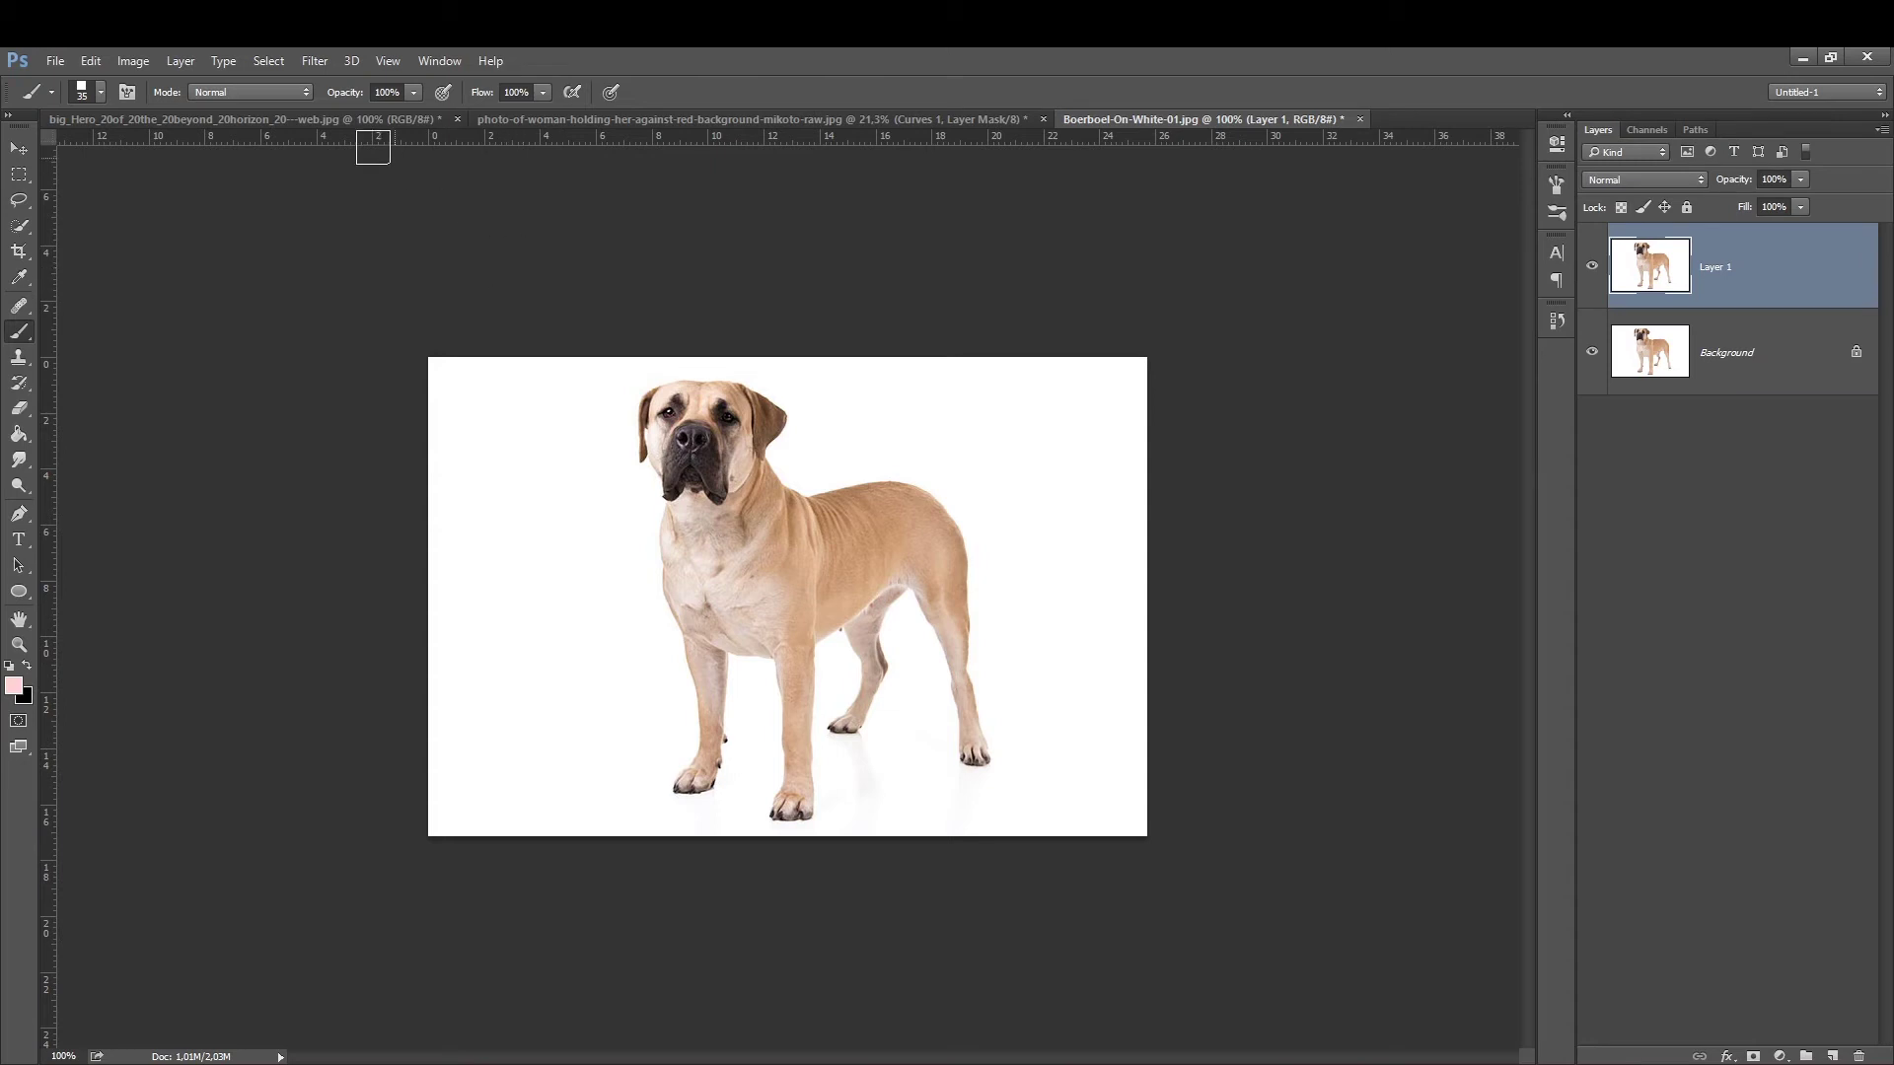
pyautogui.click(320, 57)
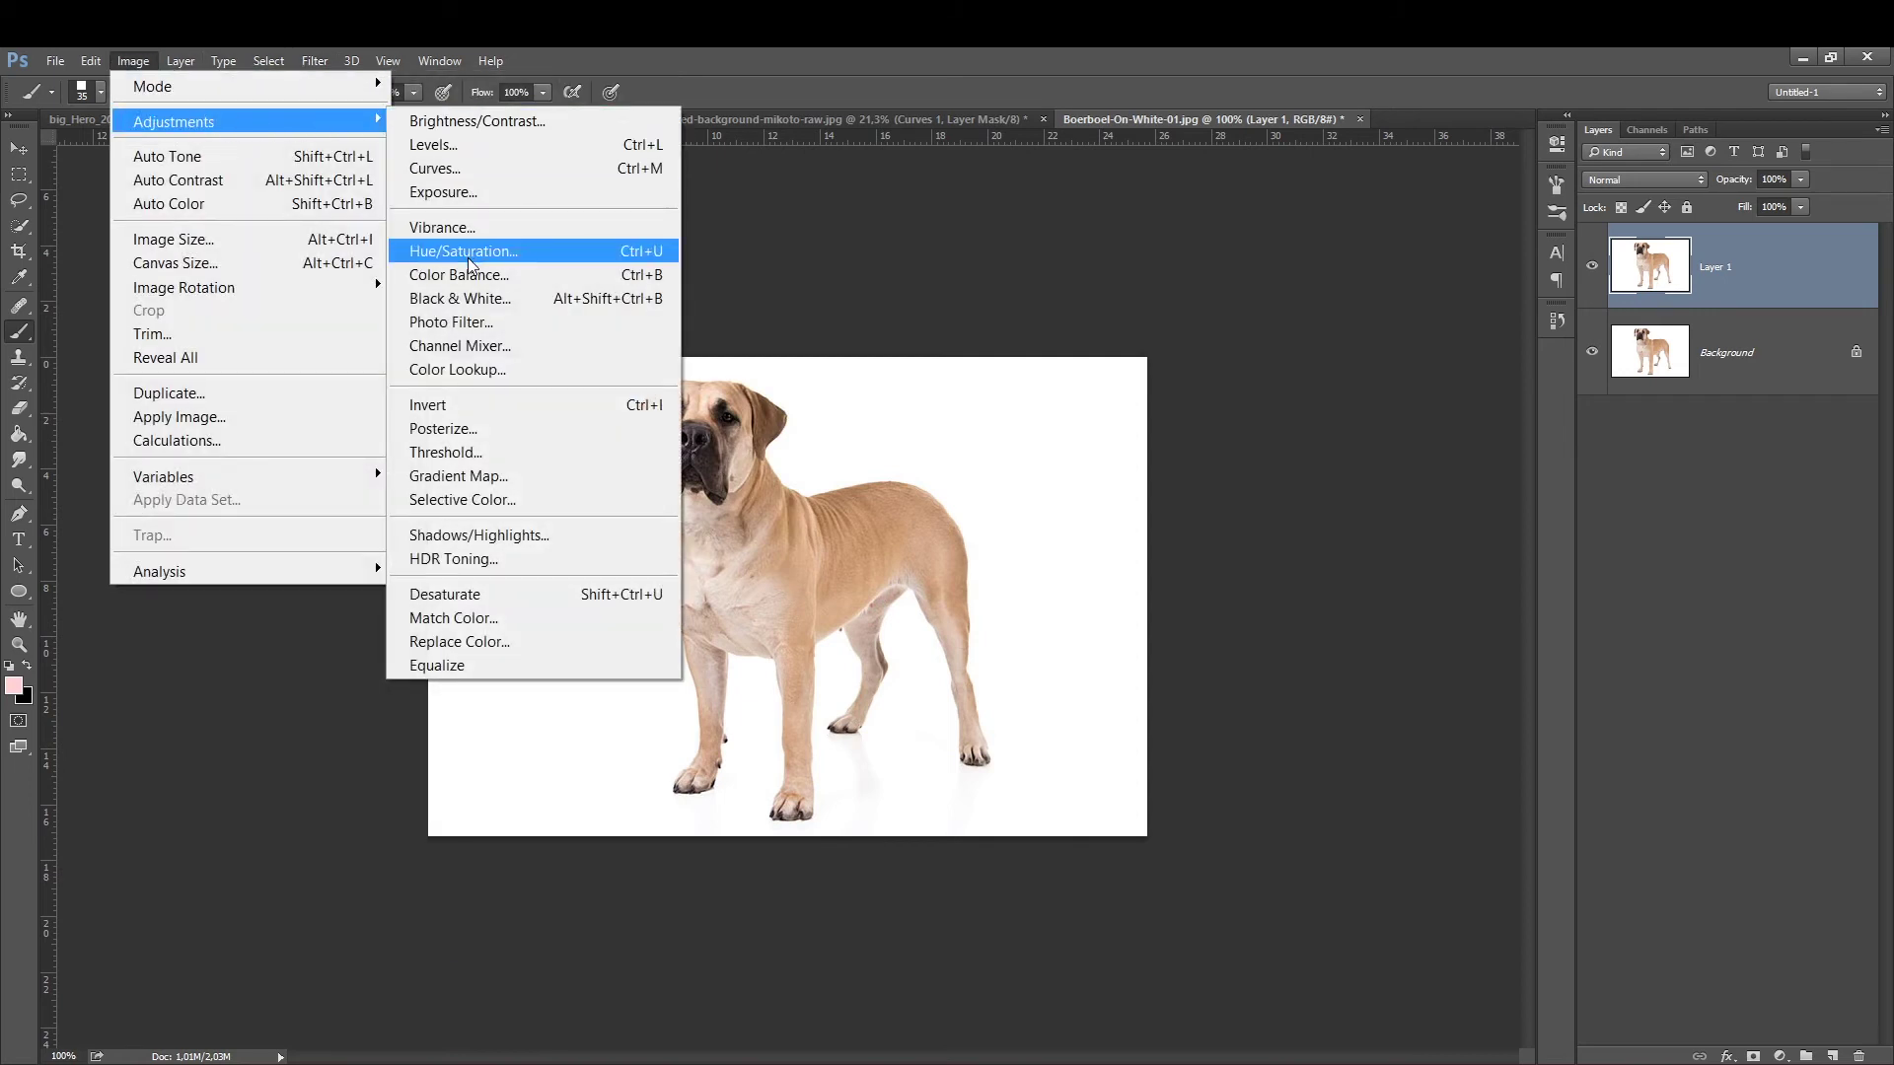
pyautogui.click(468, 254)
pyautogui.moveTo(1589, 847)
pyautogui.mouseDown()
pyautogui.moveTo(1667, 851)
pyautogui.moveTo(1626, 846)
pyautogui.mouseUp()
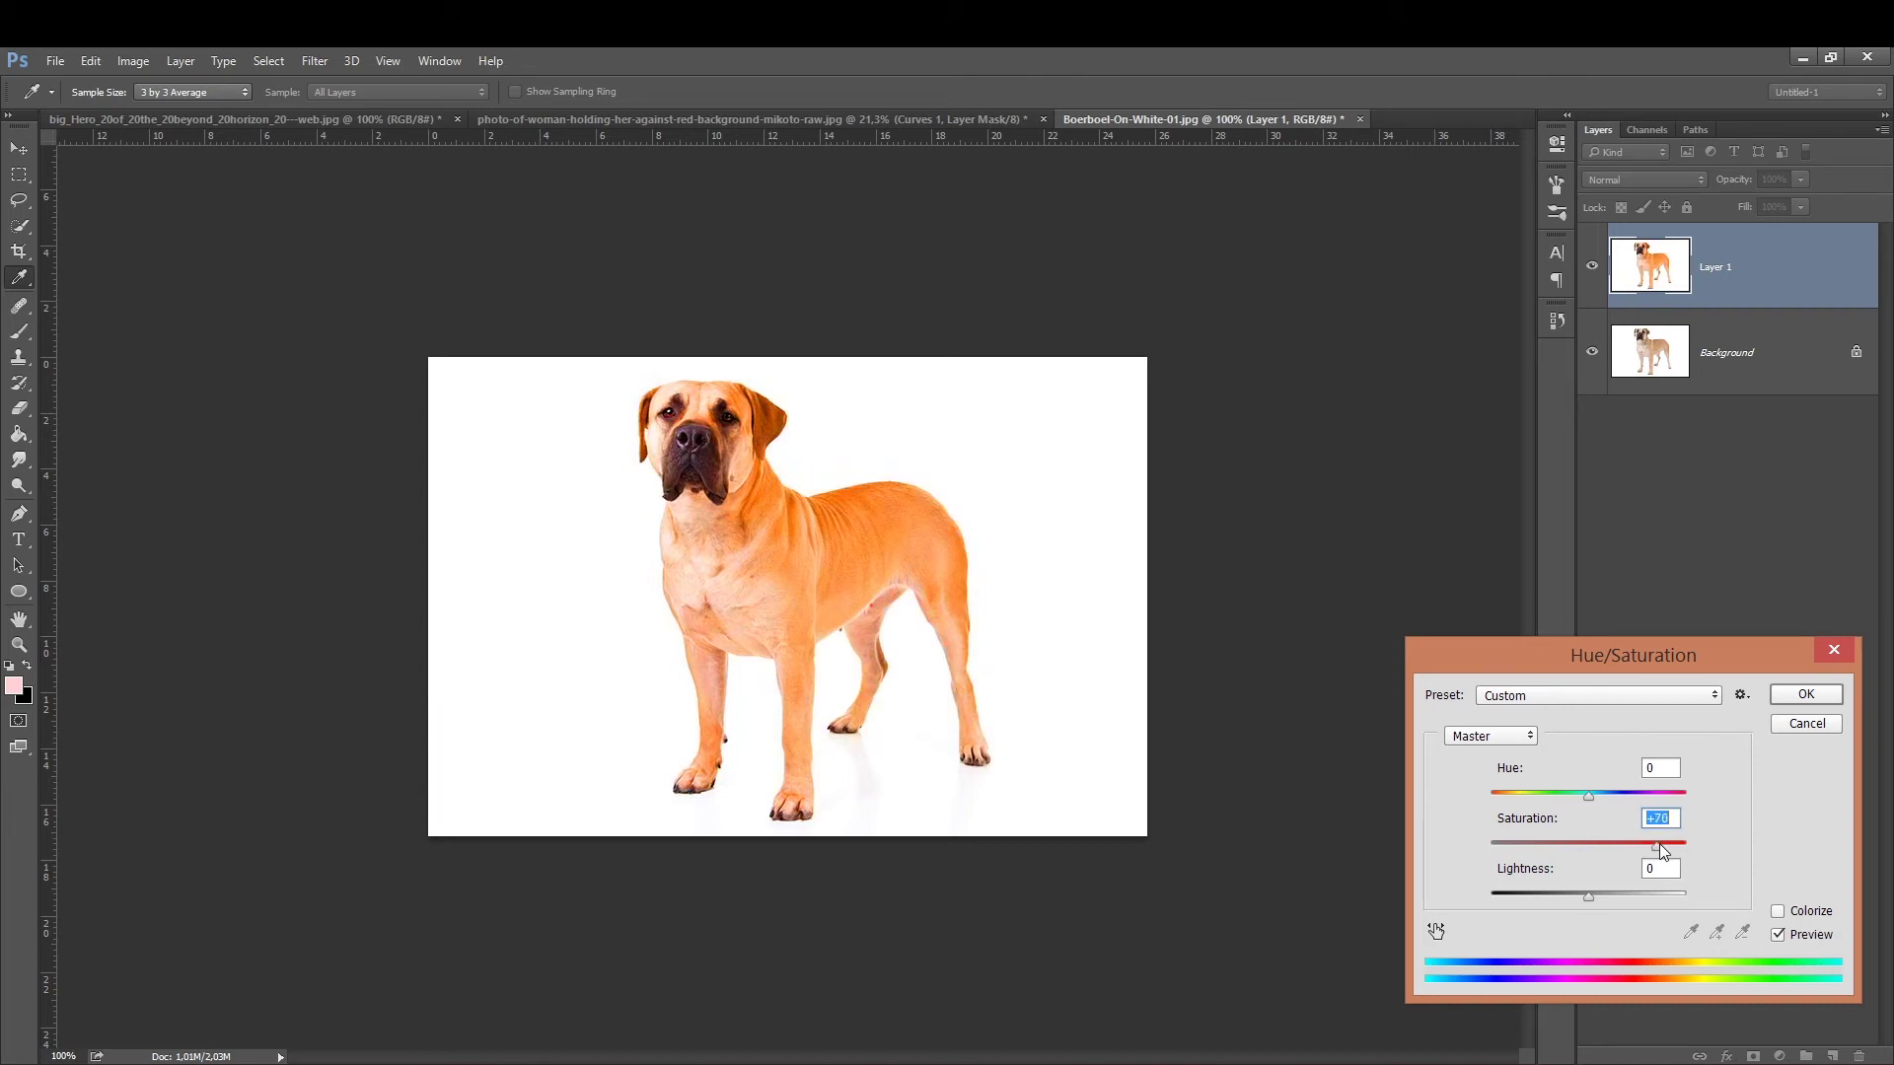
pyautogui.press('Return')
pyautogui.press('b')
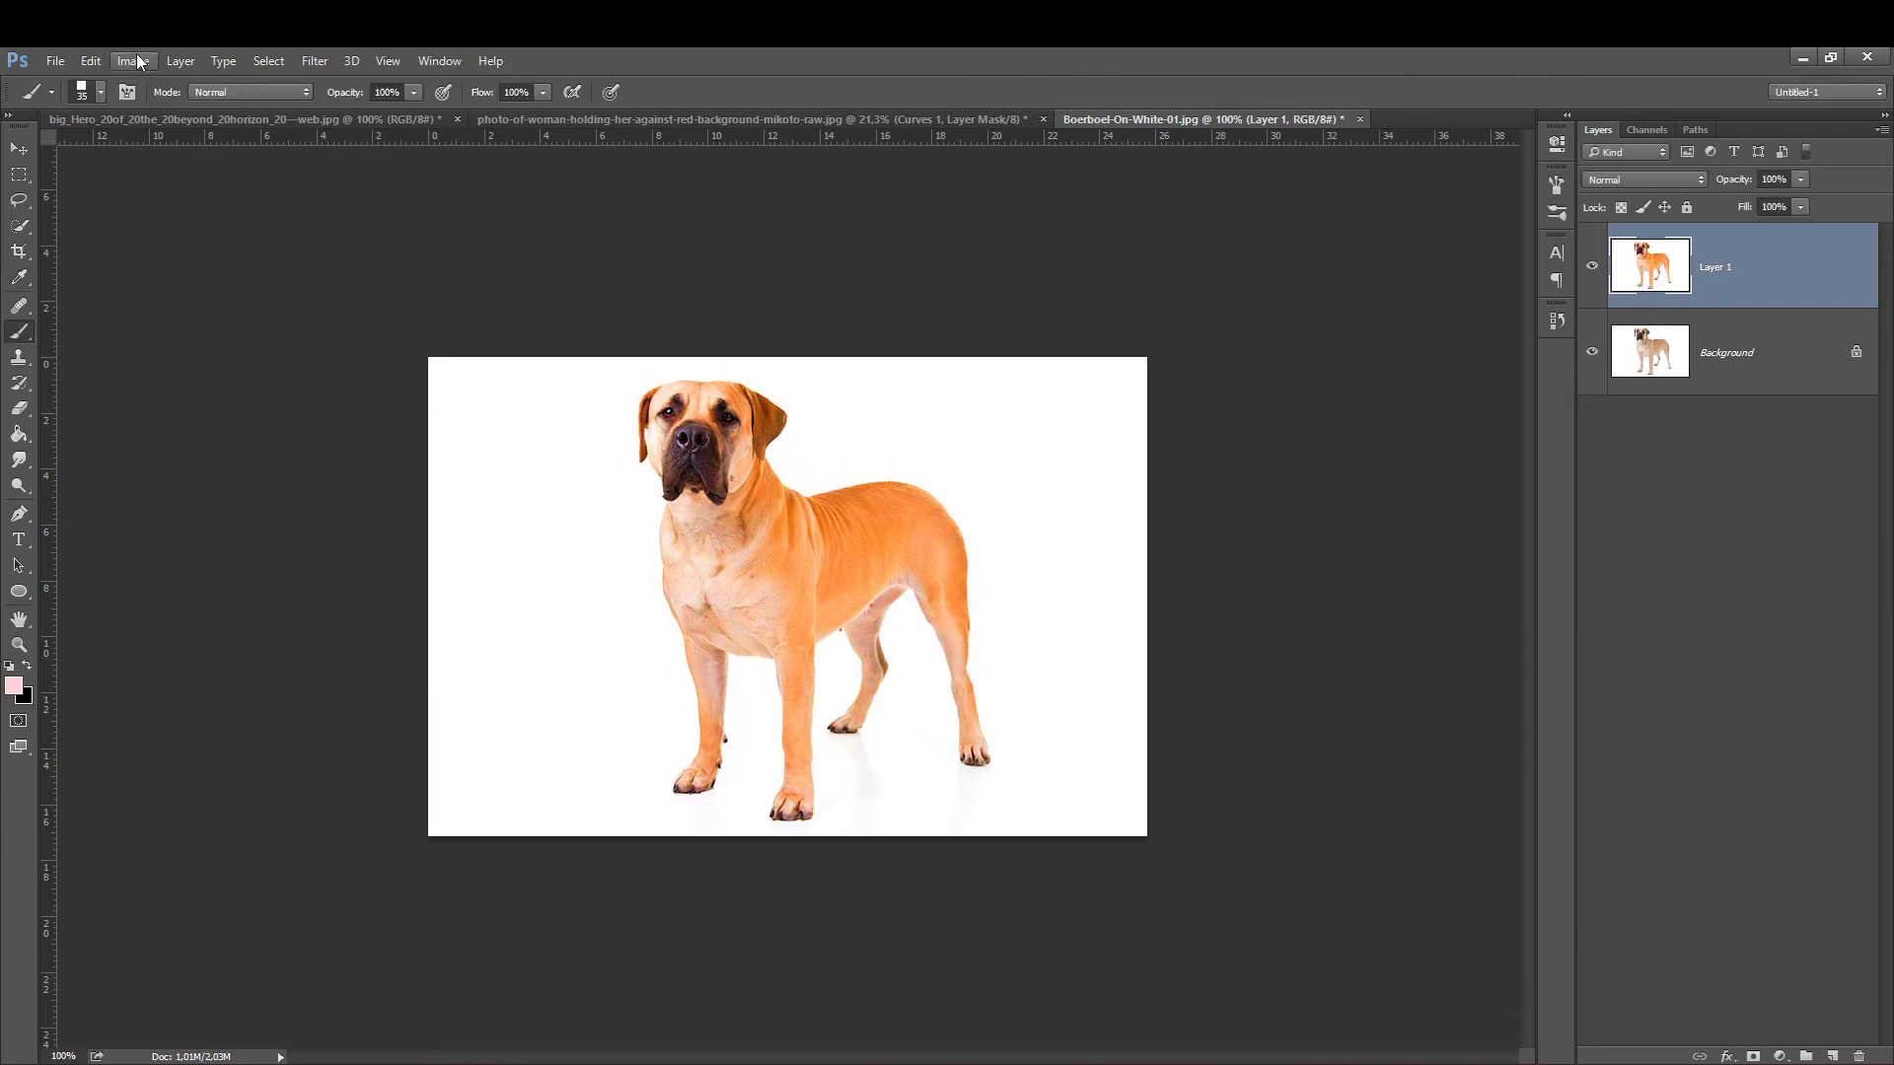
pyautogui.click(133, 61)
pyautogui.moveTo(178, 147)
pyautogui.click(444, 121)
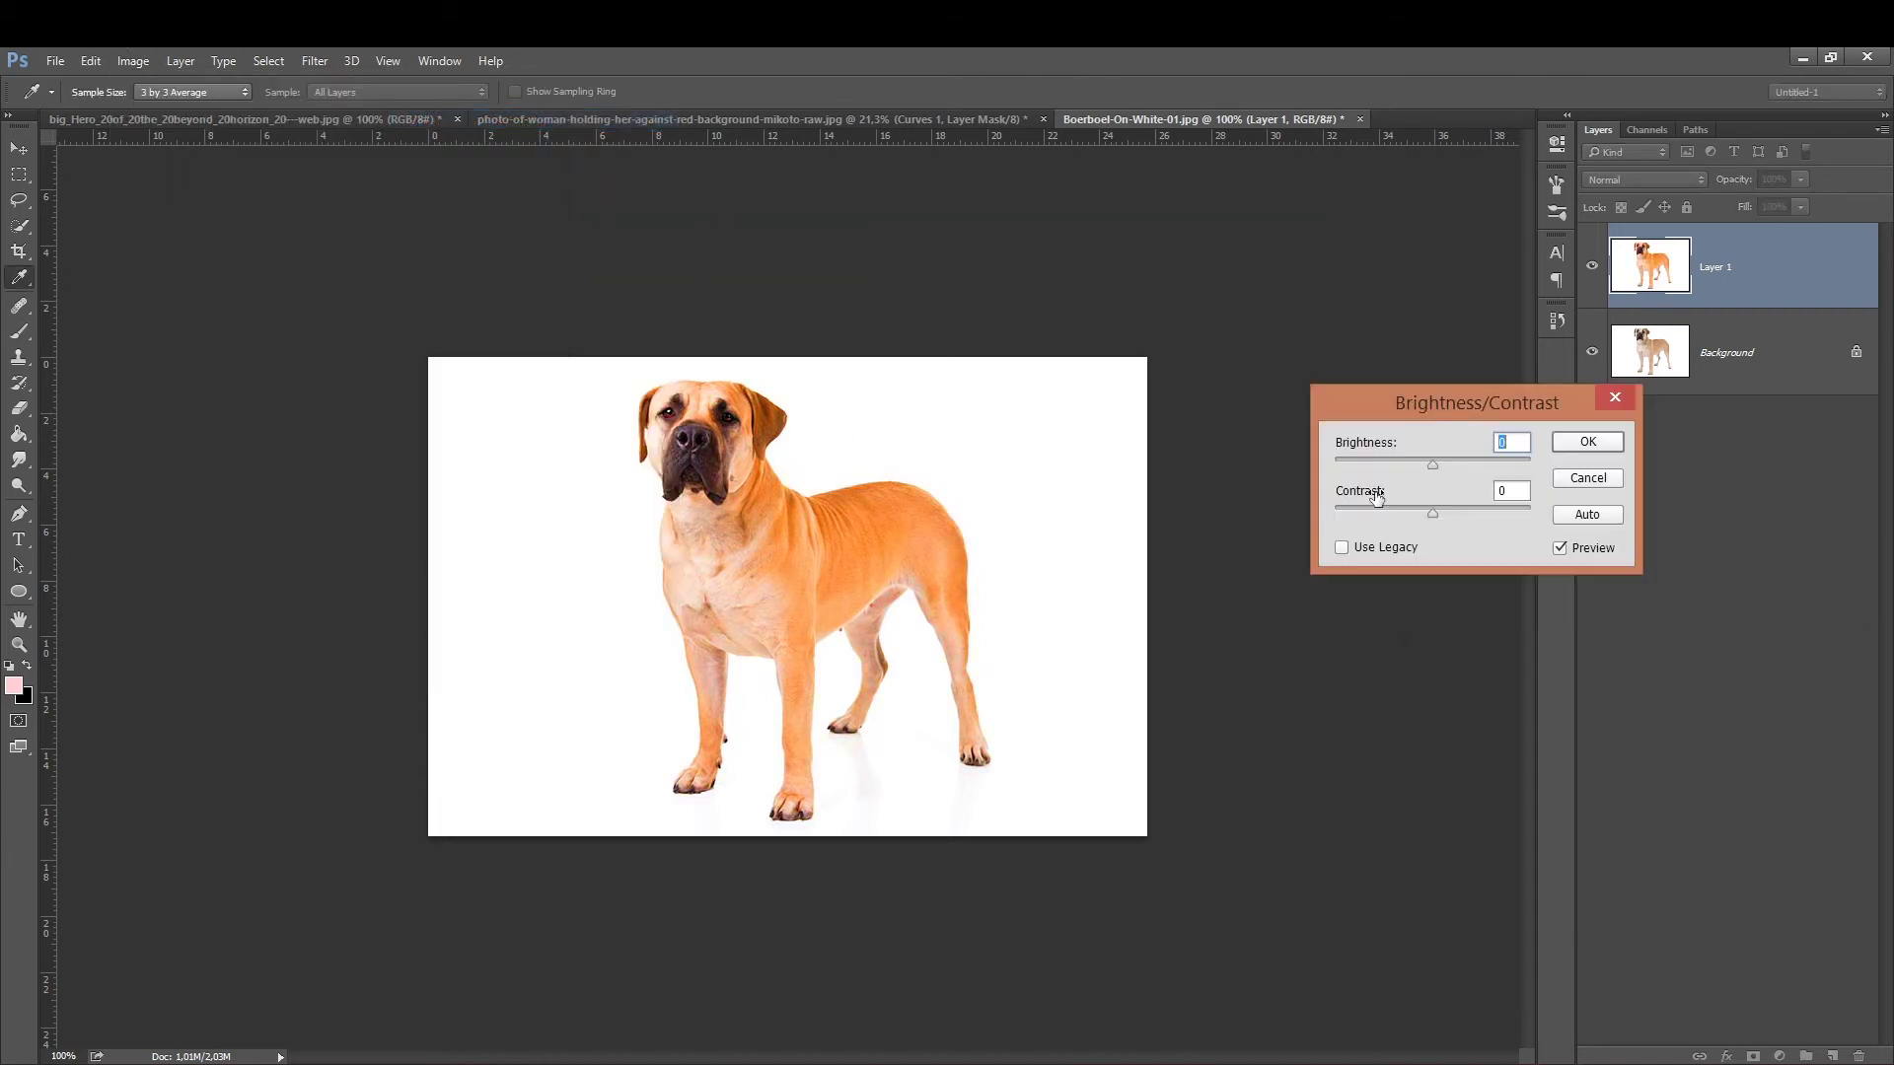
pyautogui.click(1467, 511)
pyautogui.moveTo(1431, 462)
pyautogui.mouseDown()
pyautogui.moveTo(1405, 462)
pyautogui.moveTo(1421, 462)
pyautogui.mouseUp()
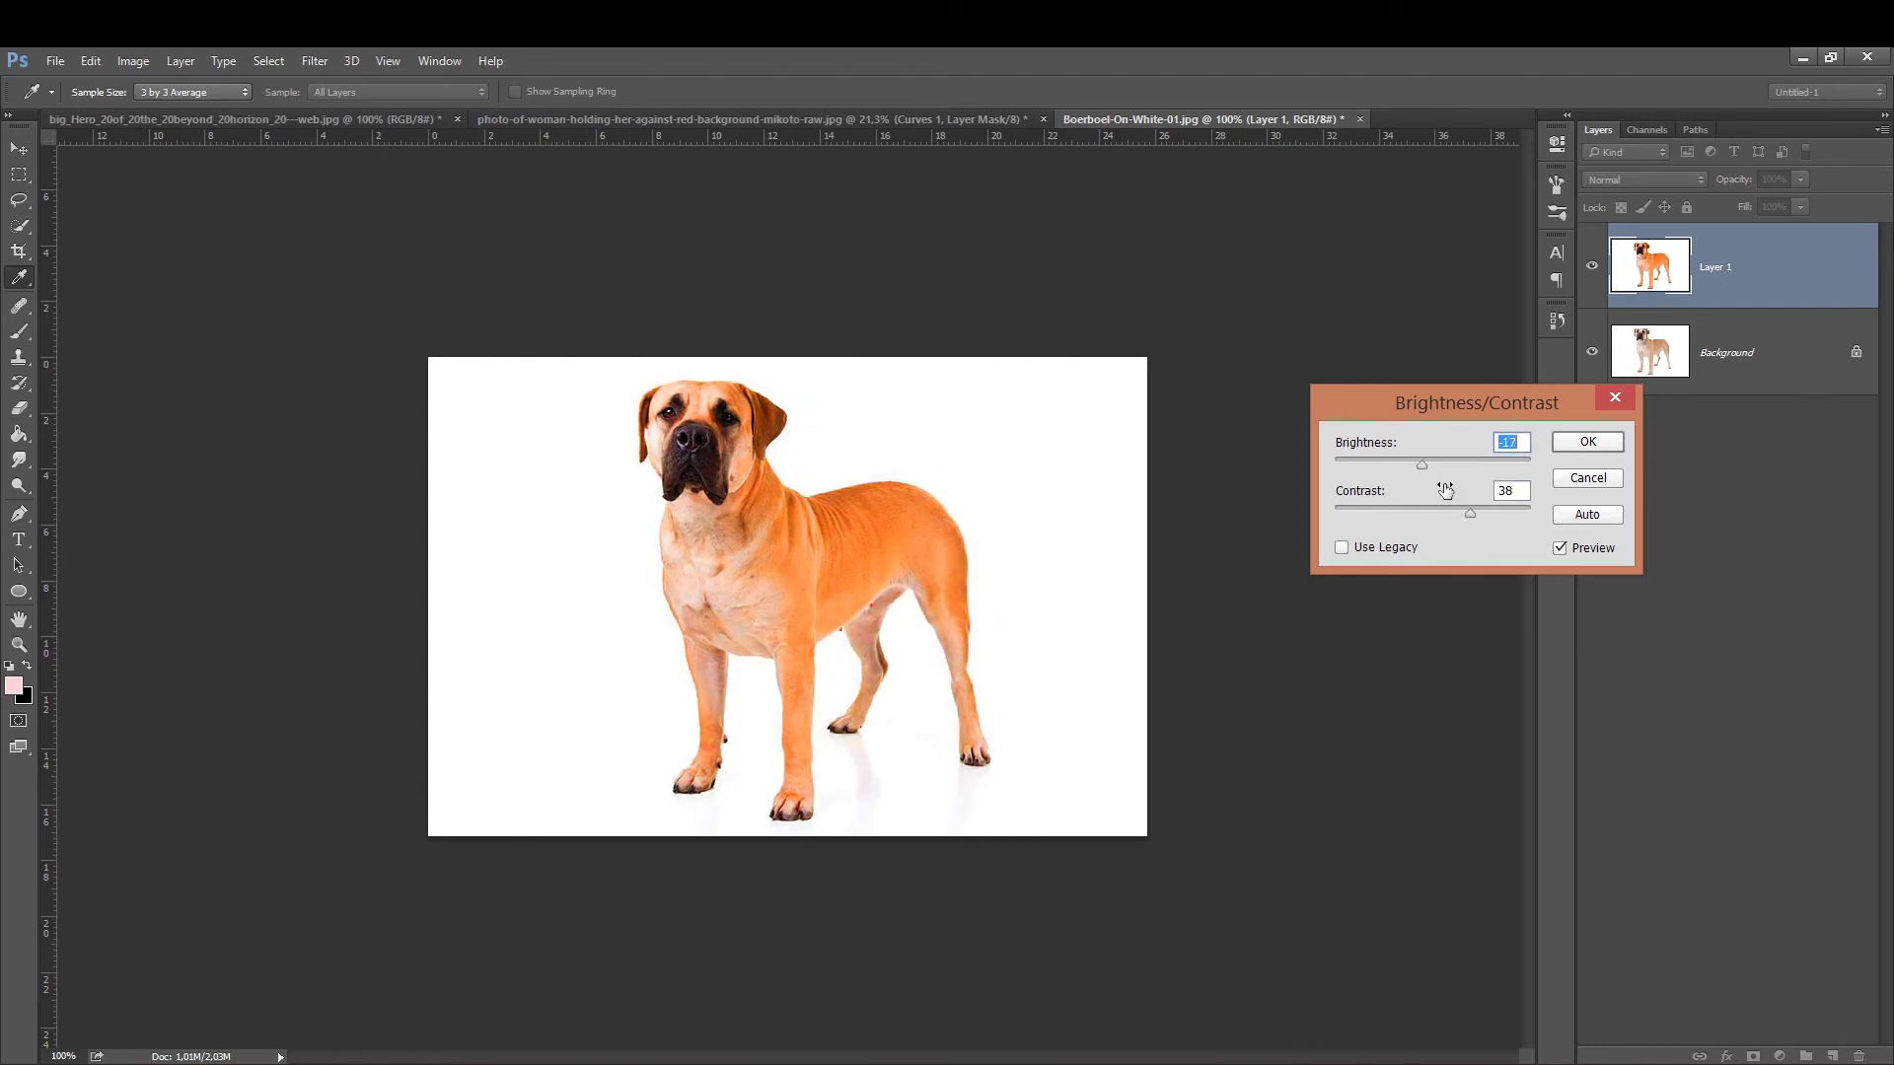
pyautogui.click(1506, 514)
pyautogui.click(1566, 441)
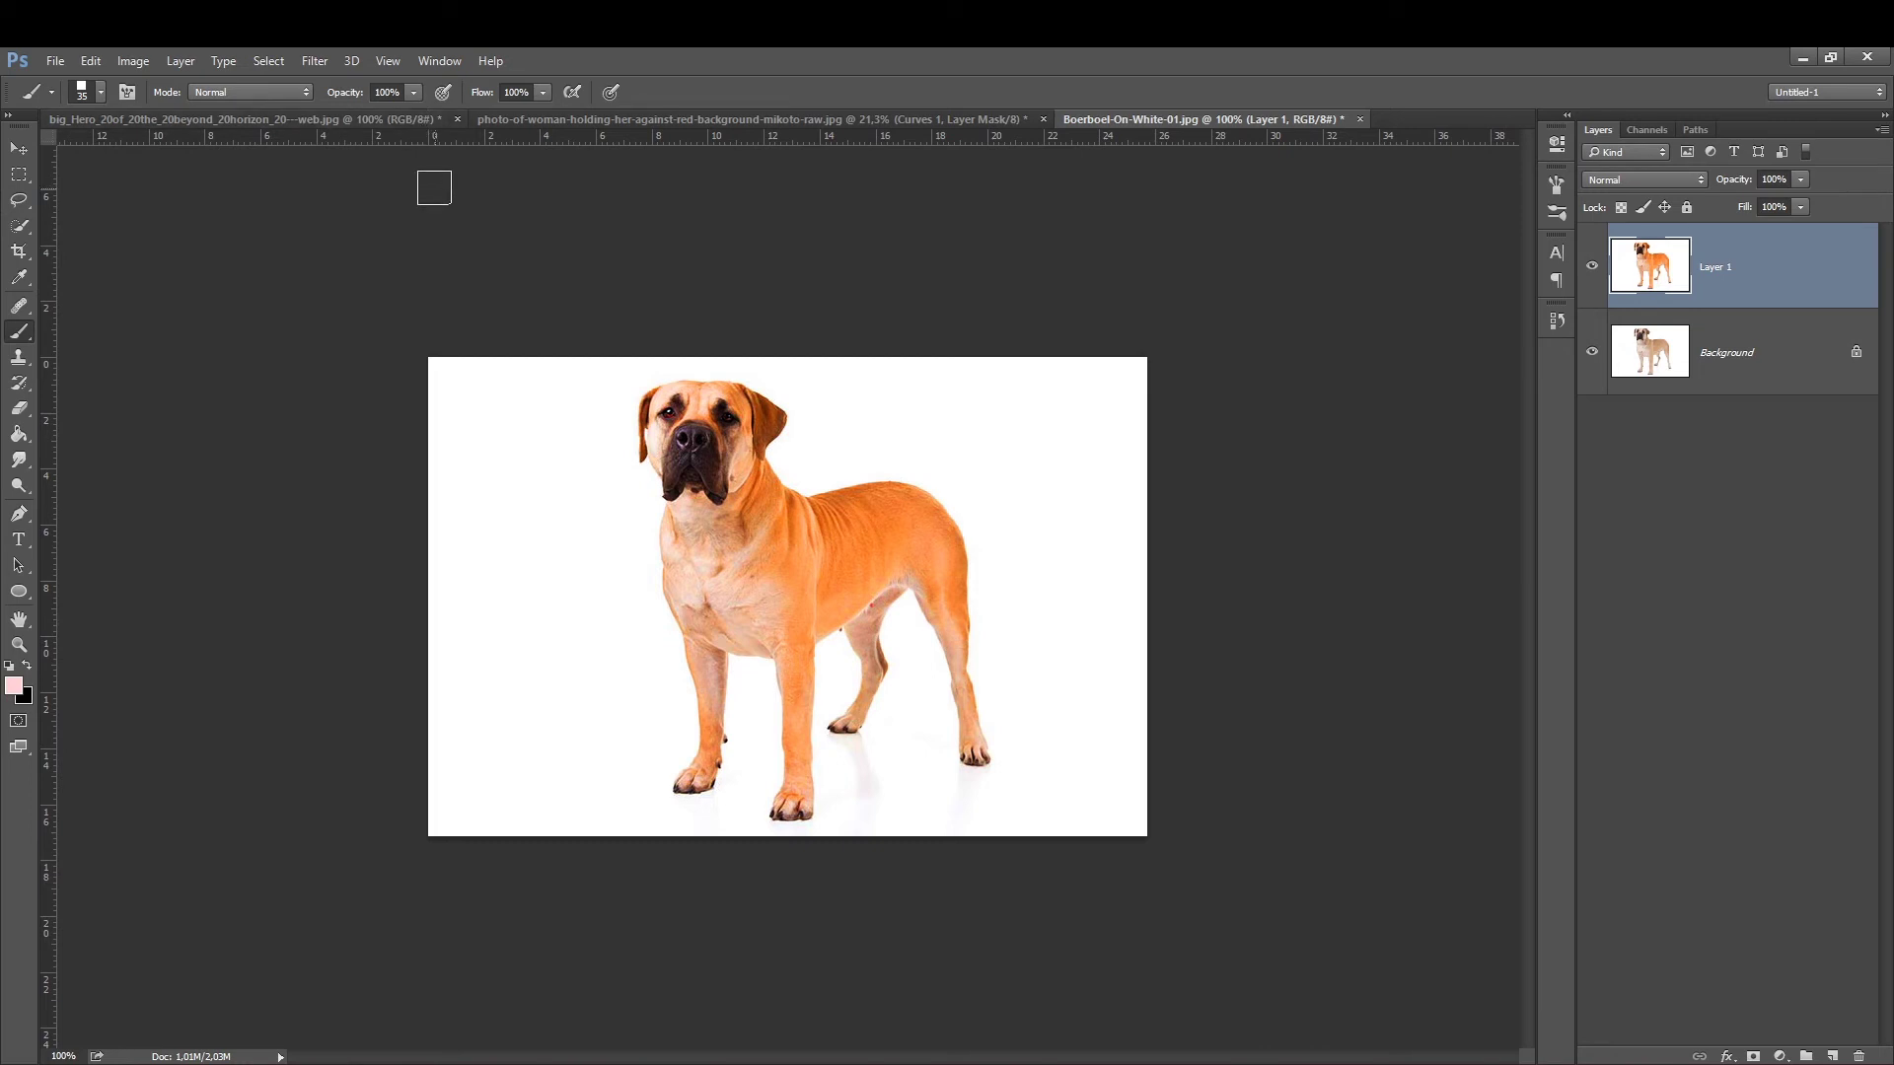
# Open Smart Blur on the dog layer, keep High quality, and preview the Edge Only and Overlay Edge modes.
pyautogui.click(318, 64)
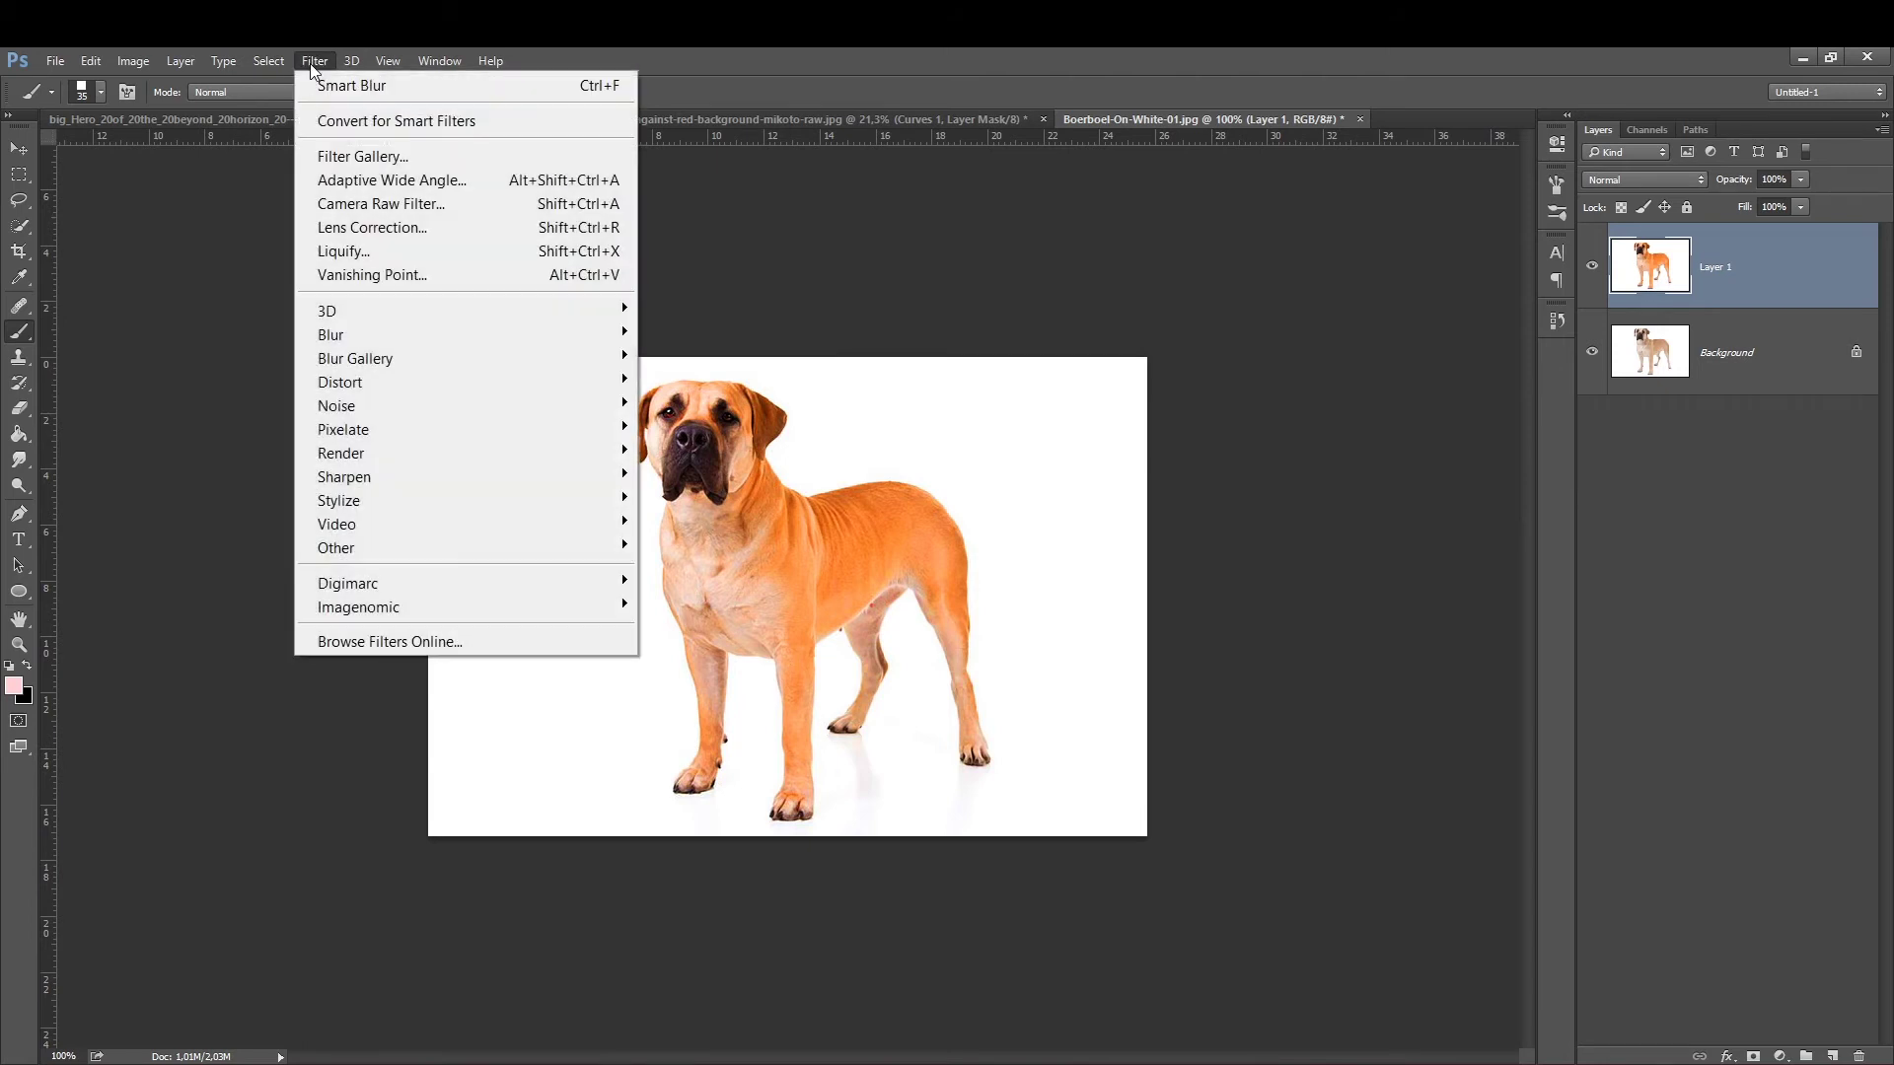
pyautogui.moveTo(330, 334)
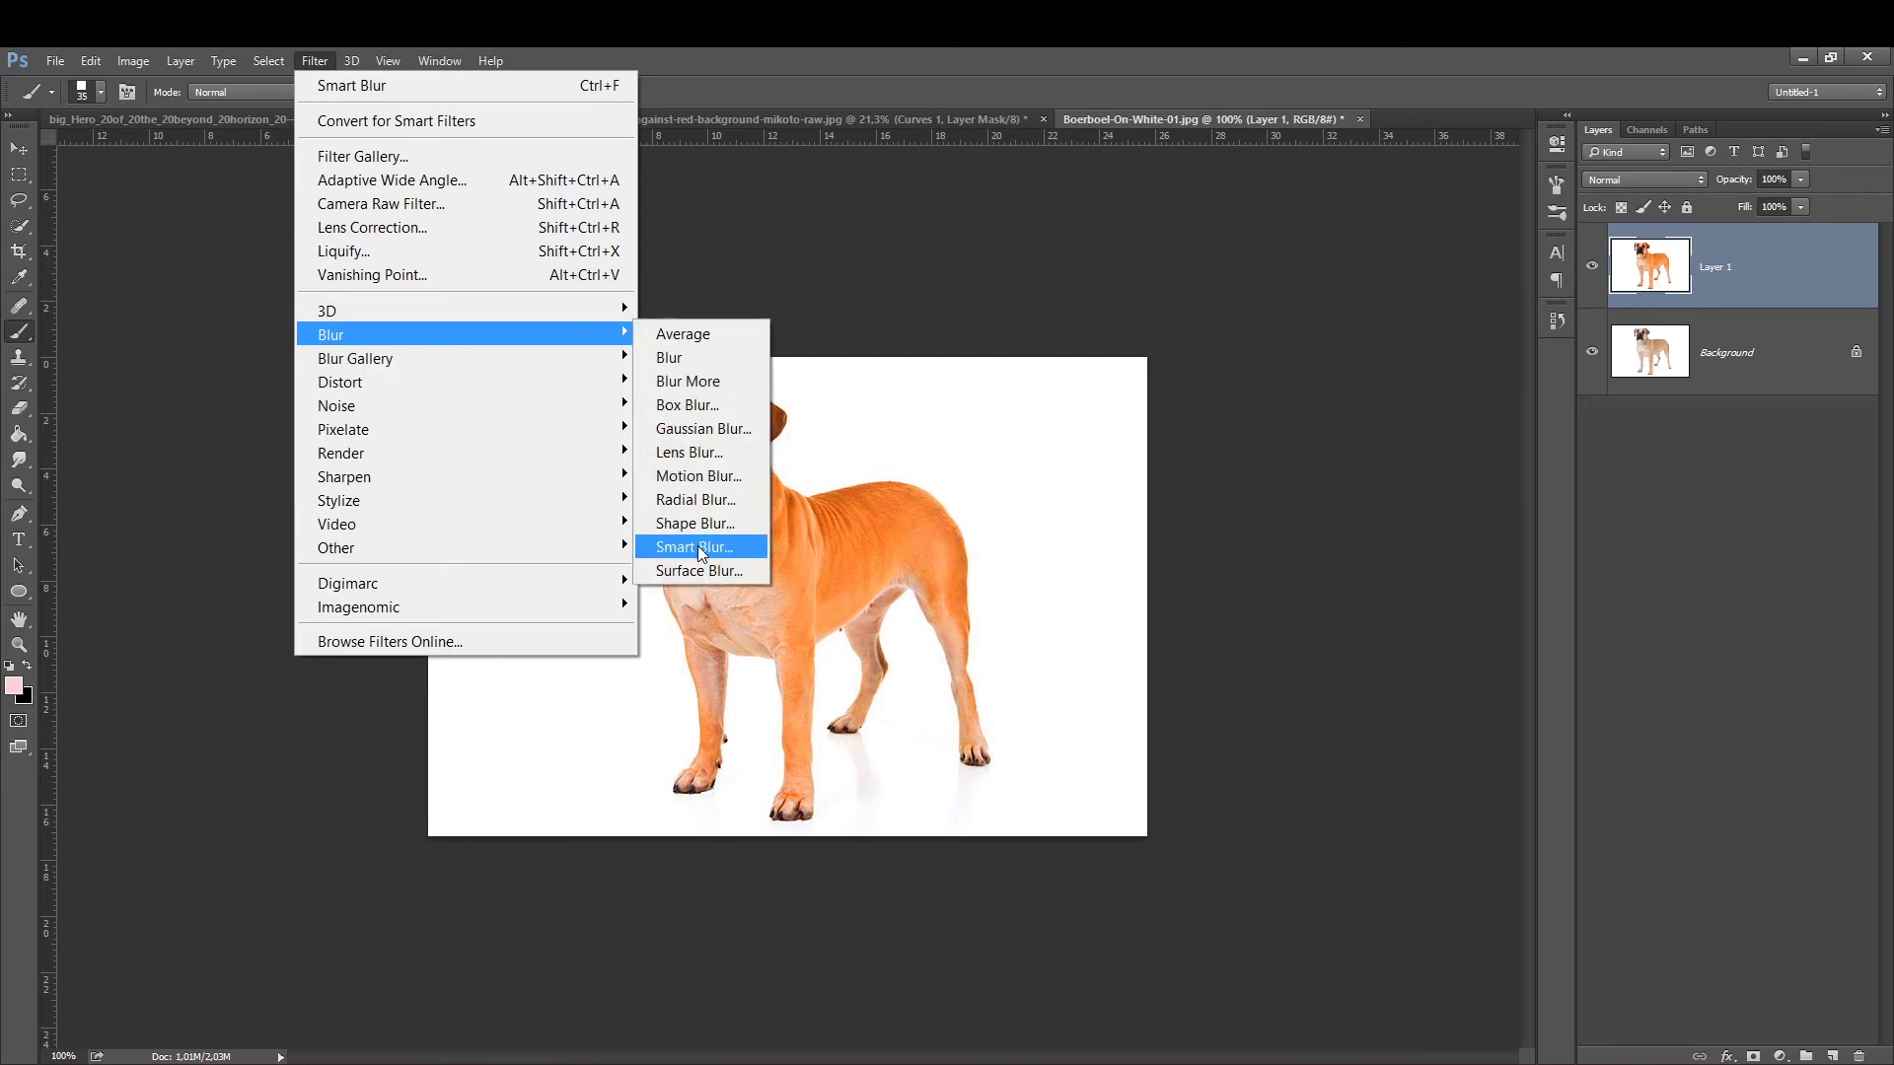
pyautogui.click(681, 545)
pyautogui.moveTo(1435, 656); pyautogui.dragTo(1498, 673)
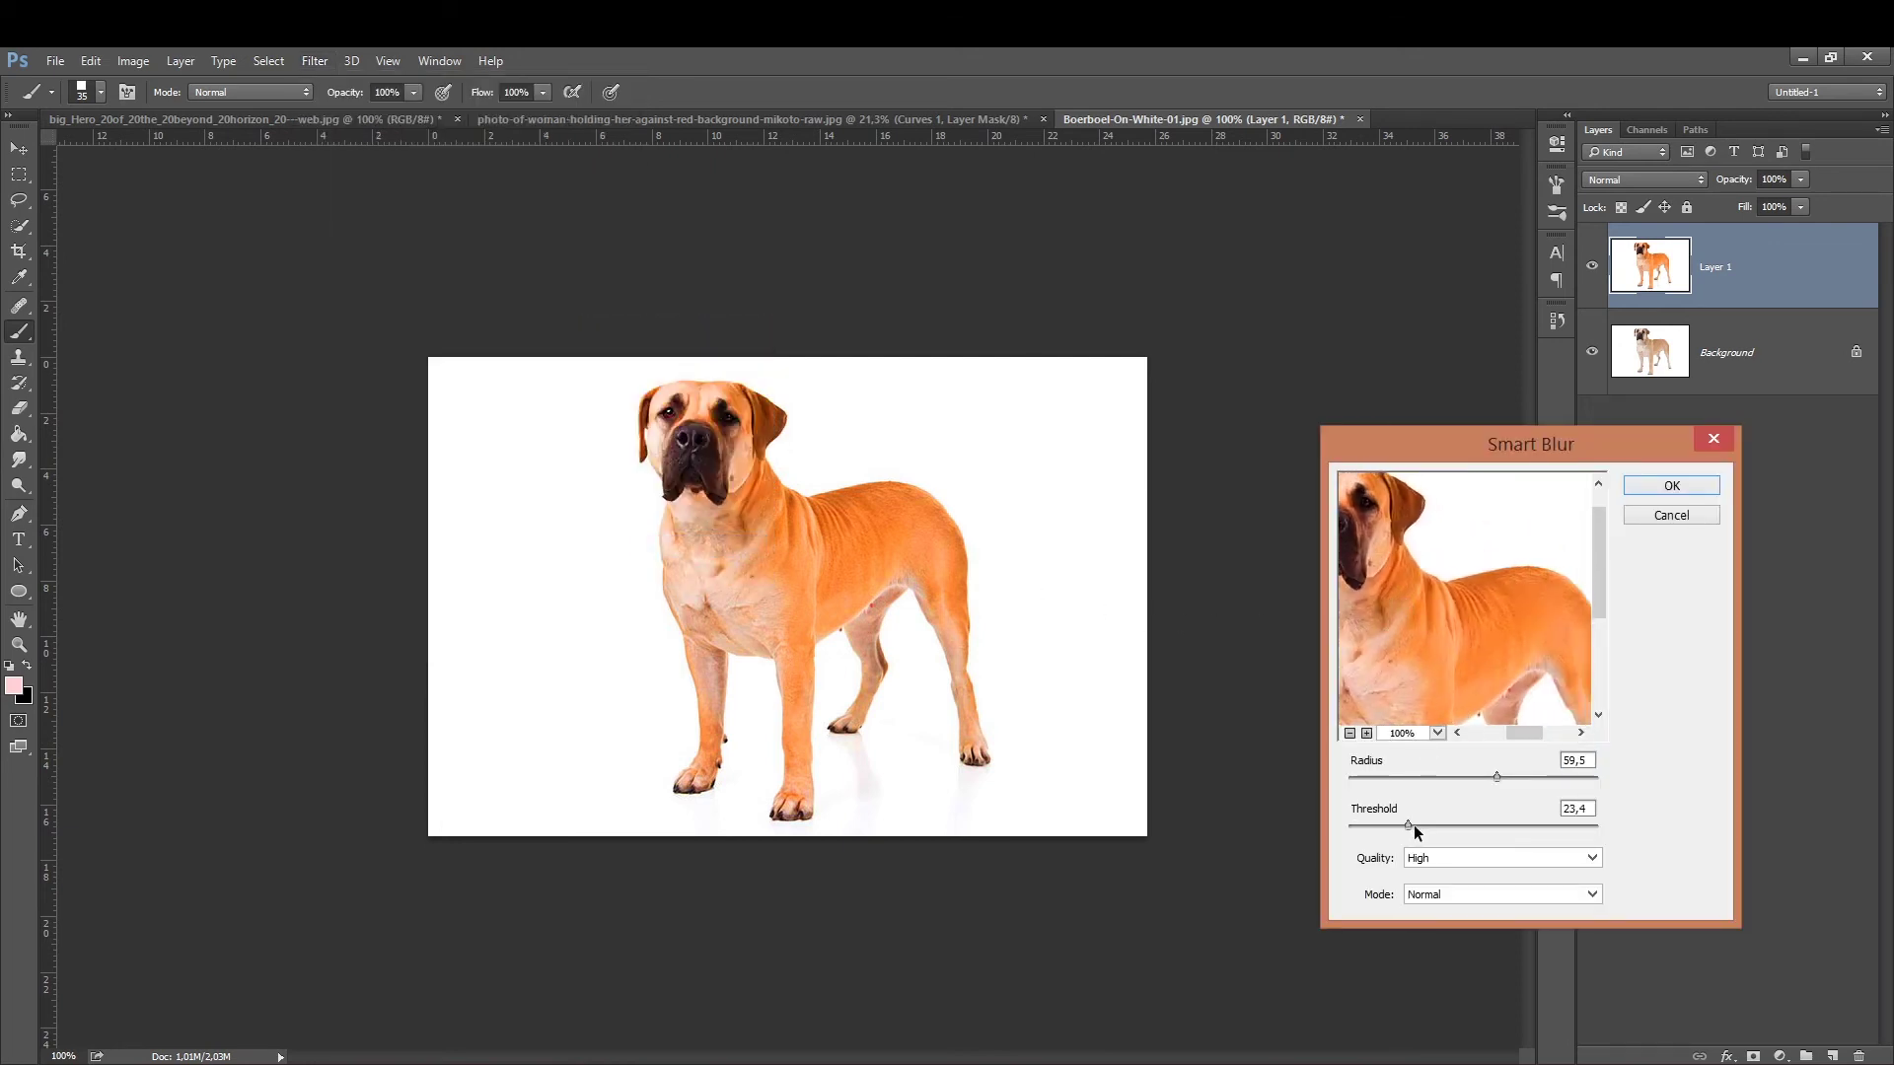
pyautogui.click(1416, 857)
pyautogui.click(1416, 905)
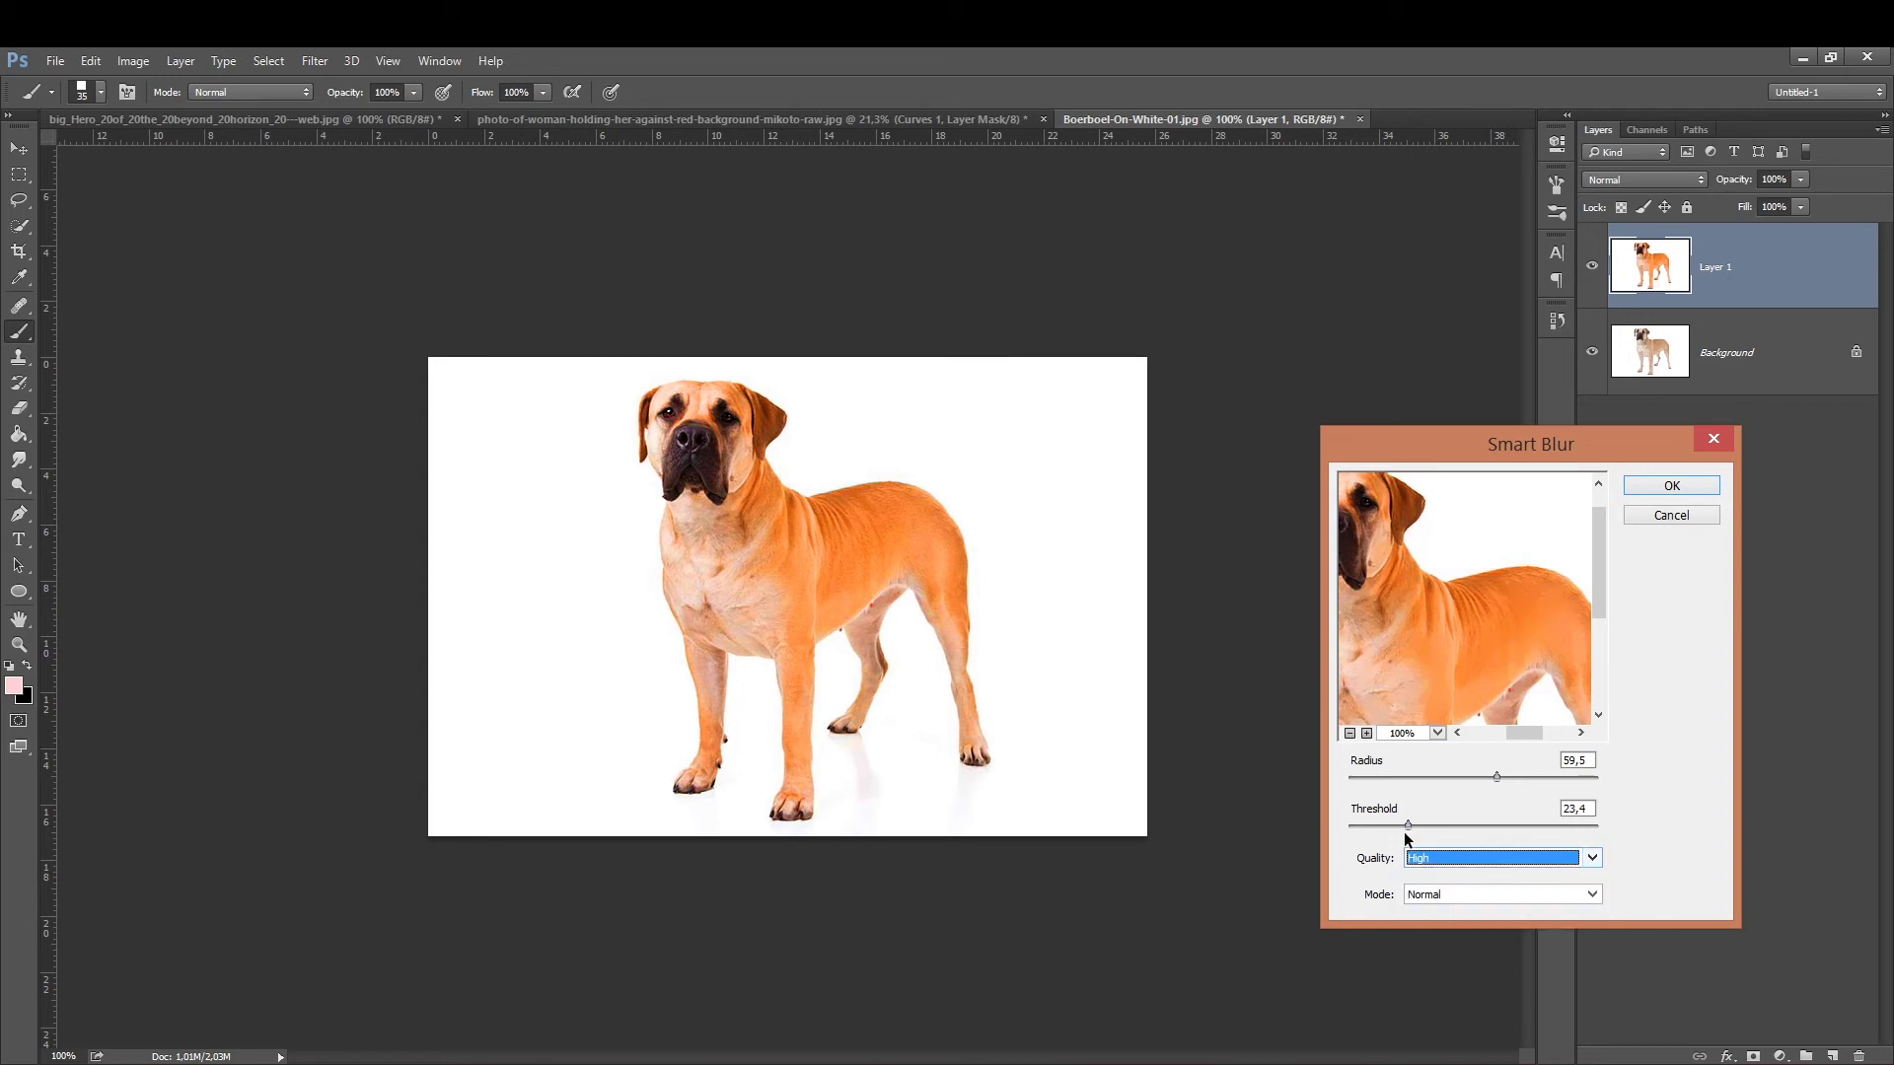
pyautogui.click(1418, 929)
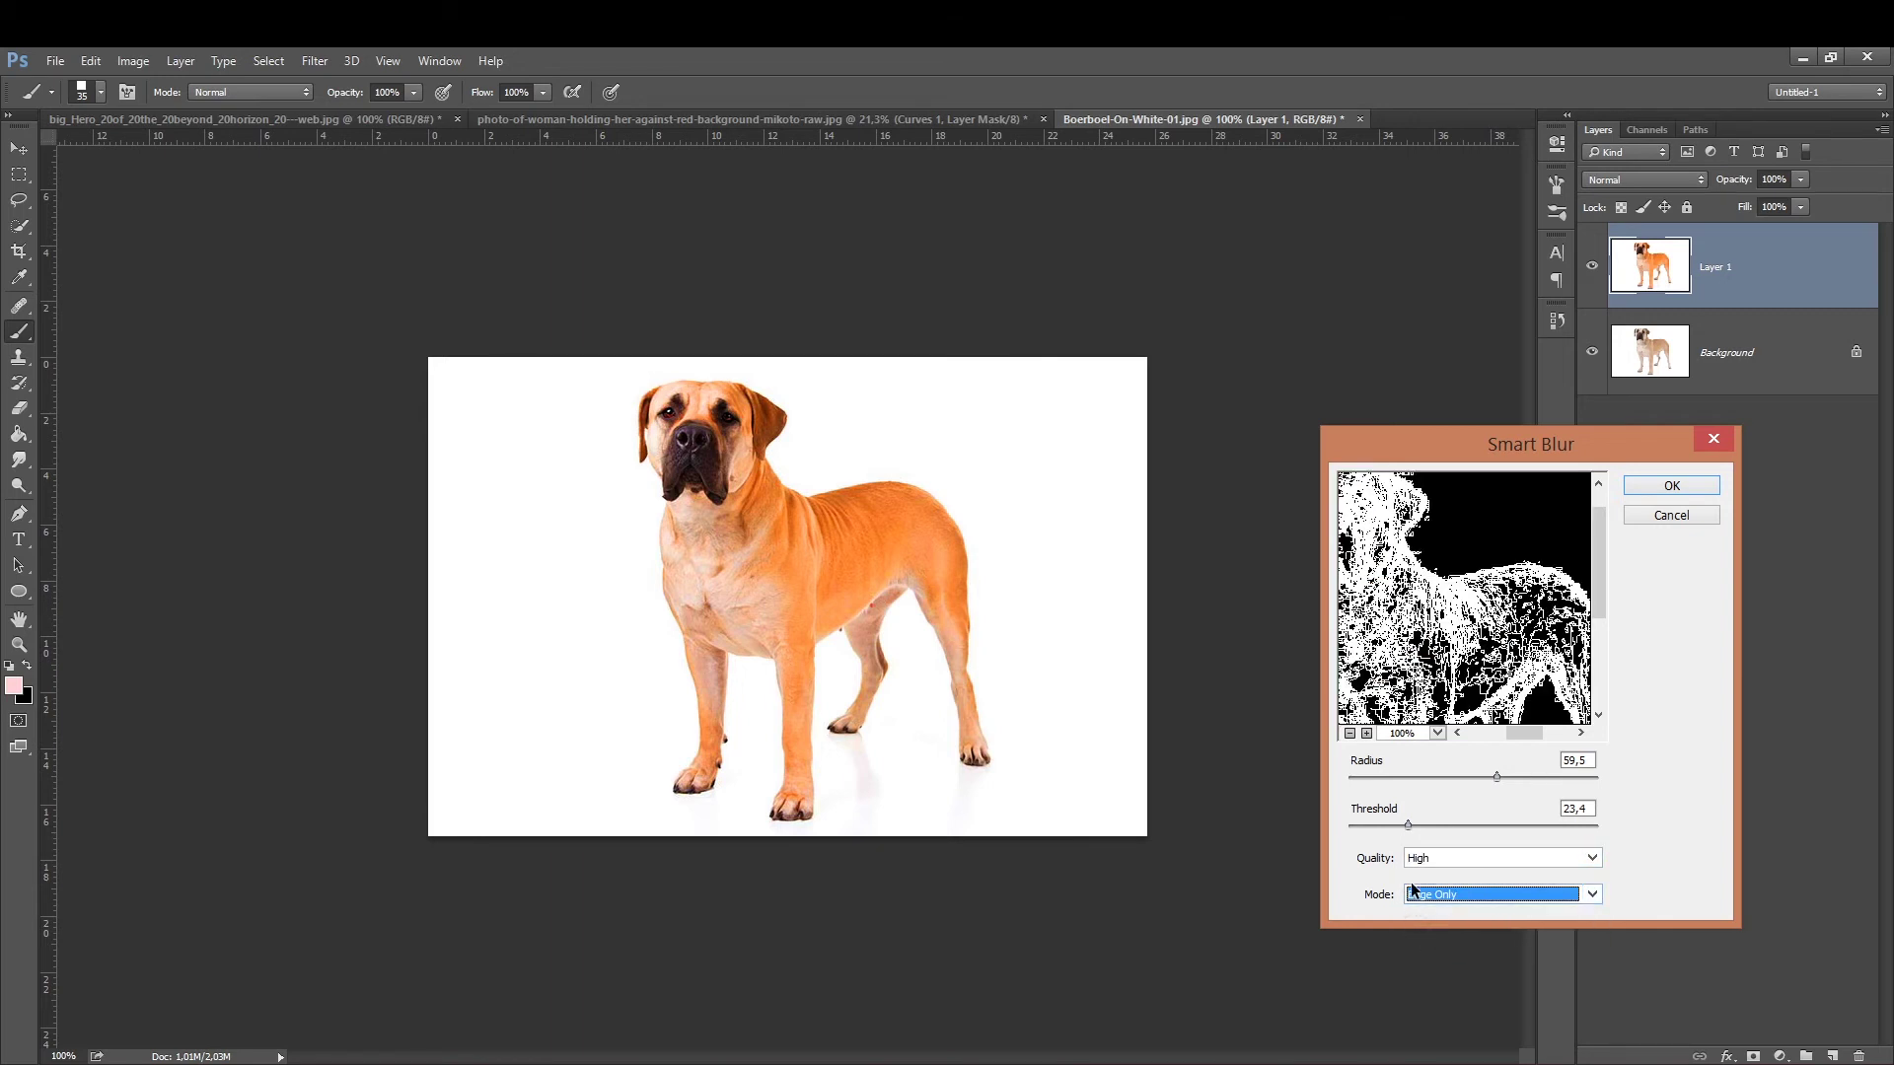
pyautogui.click(1423, 894)
pyautogui.click(1415, 941)
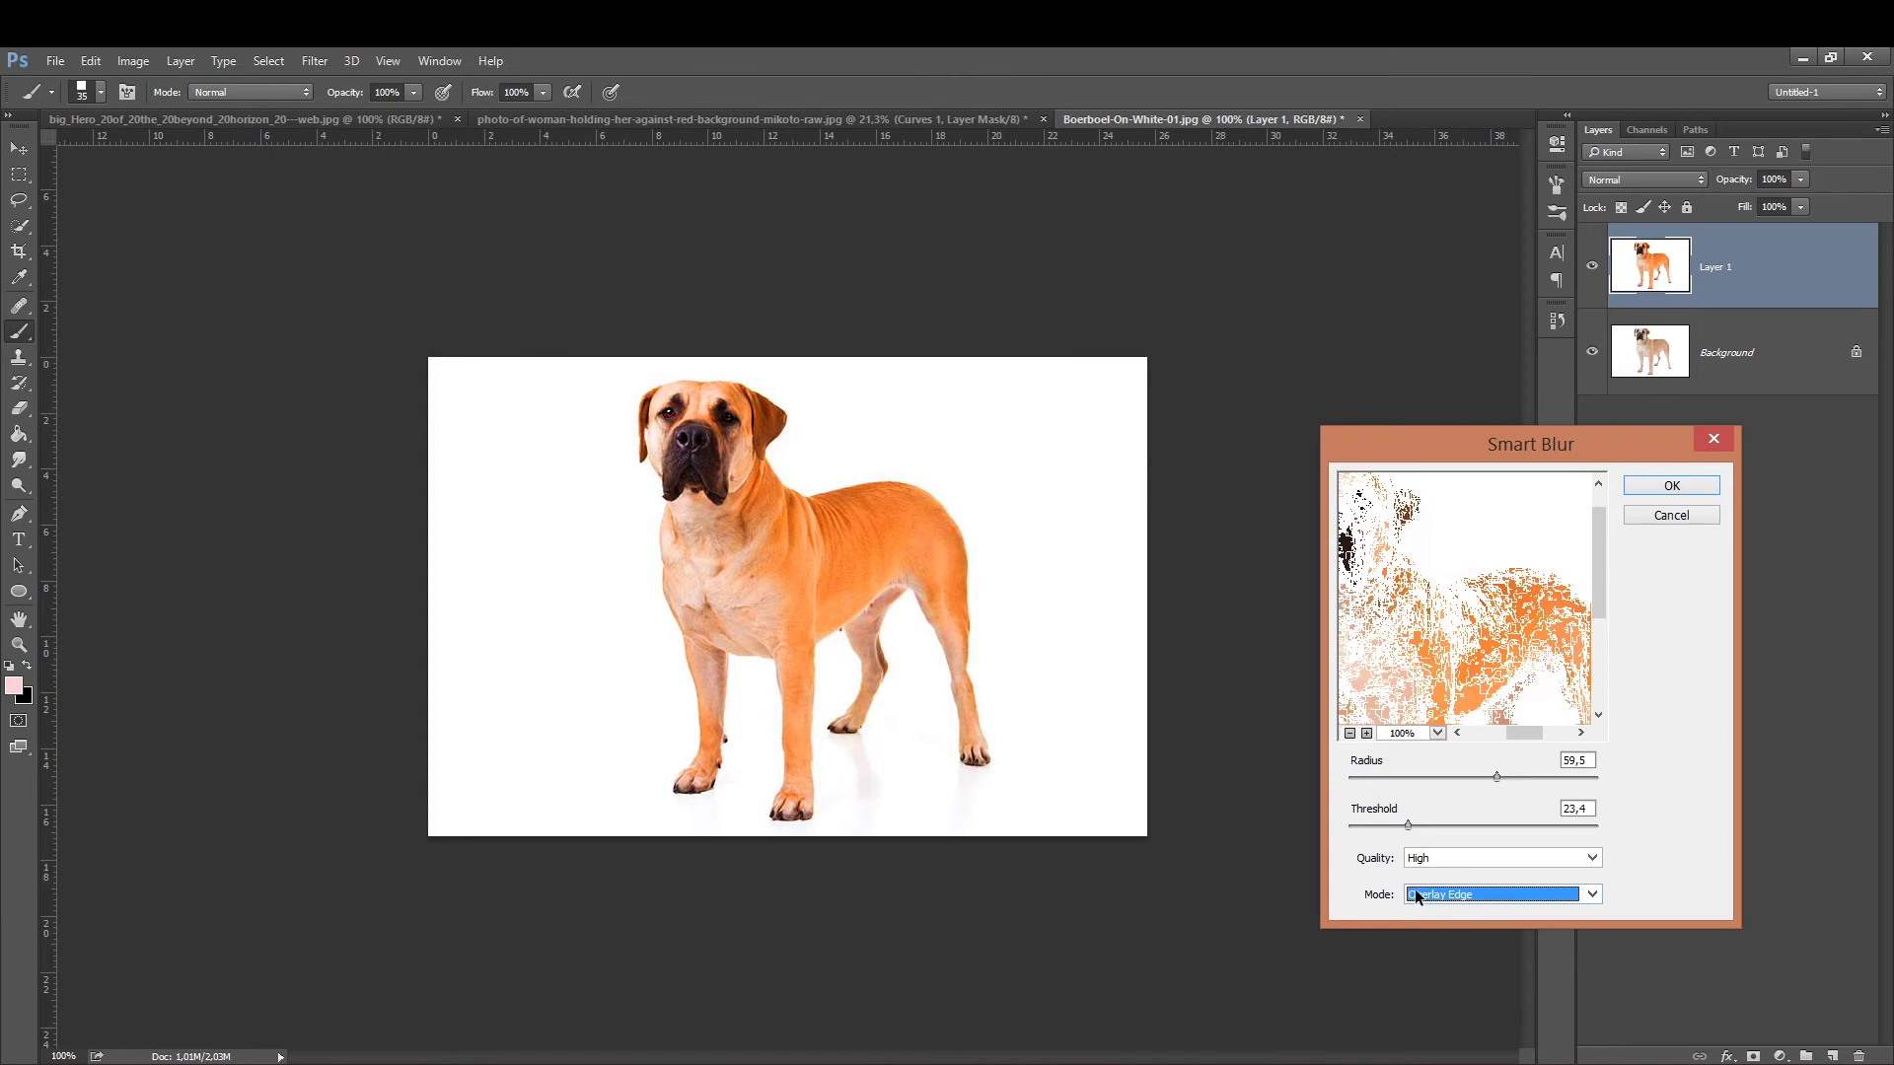
# Return Smart Blur to Normal mode, raise the Threshold, and apply it.
pyautogui.click(1415, 893)
pyautogui.click(1417, 912)
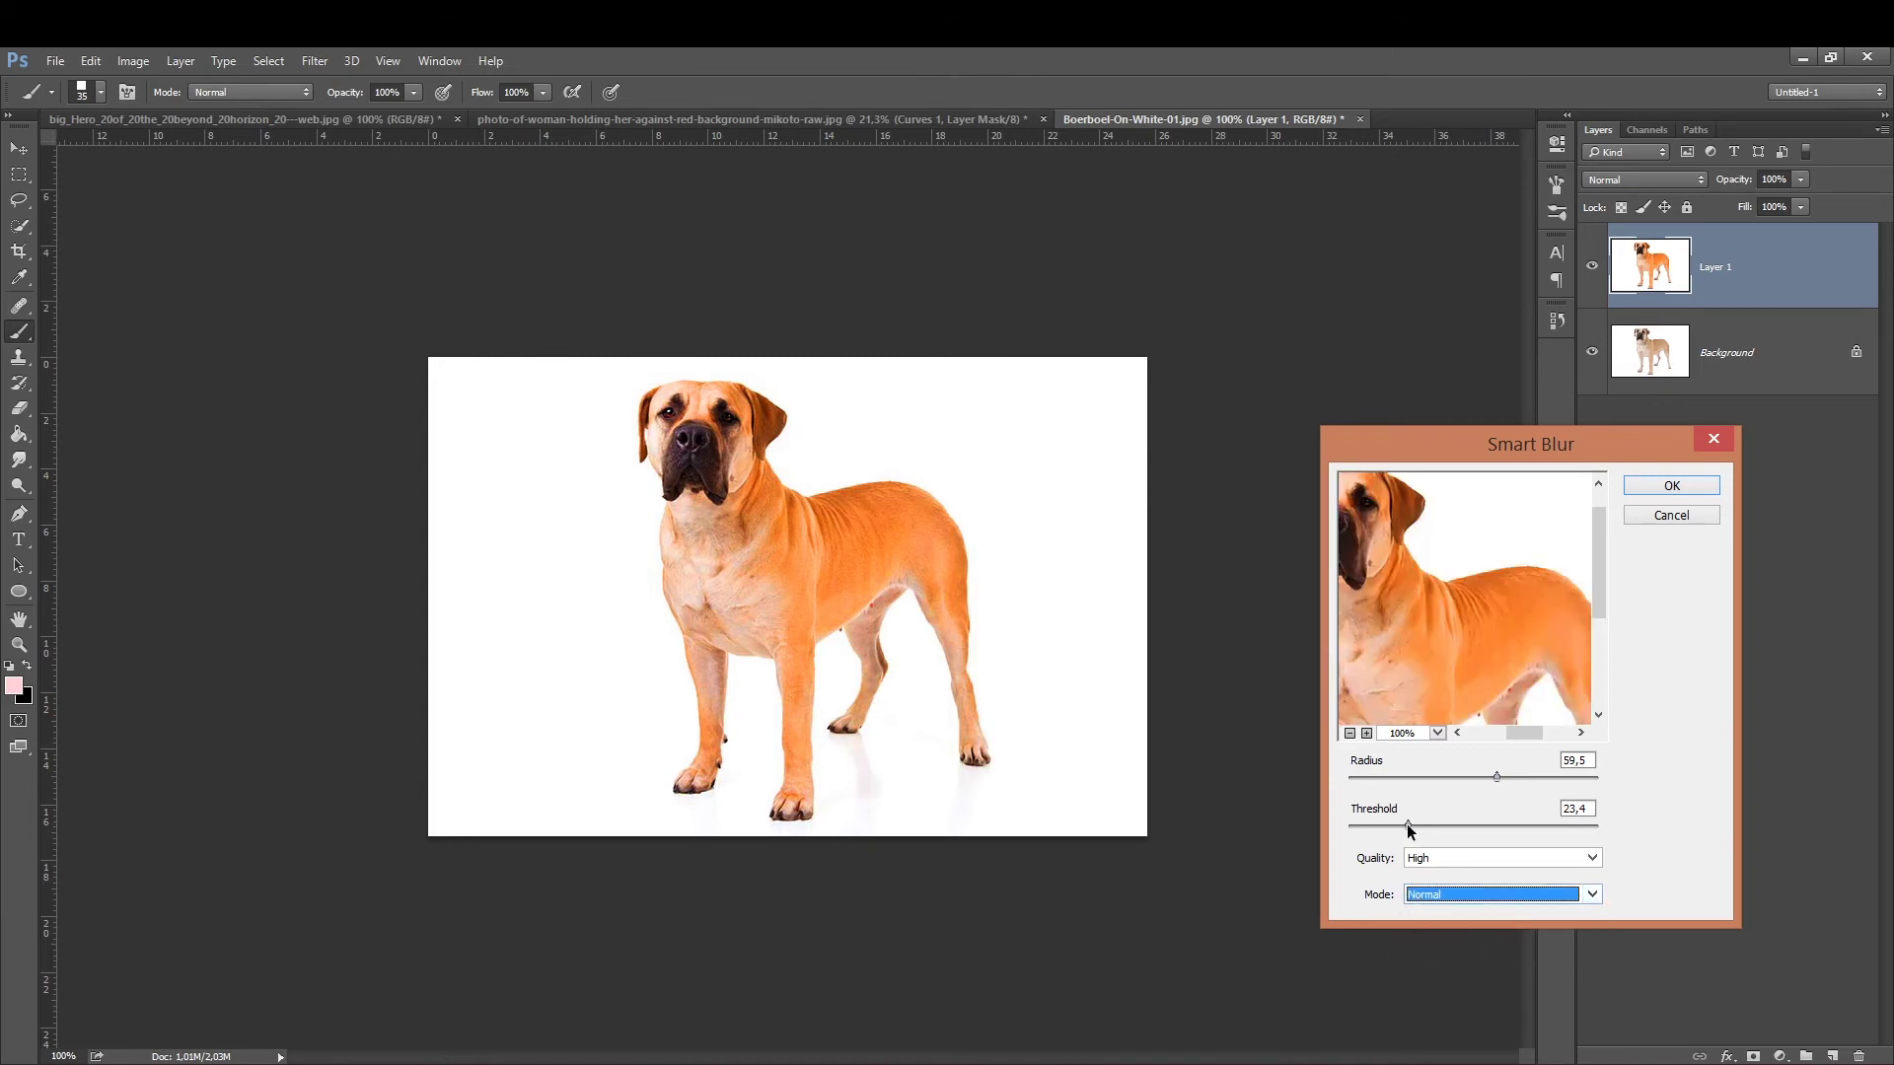
pyautogui.moveTo(1408, 827); pyautogui.dragTo(1419, 827)
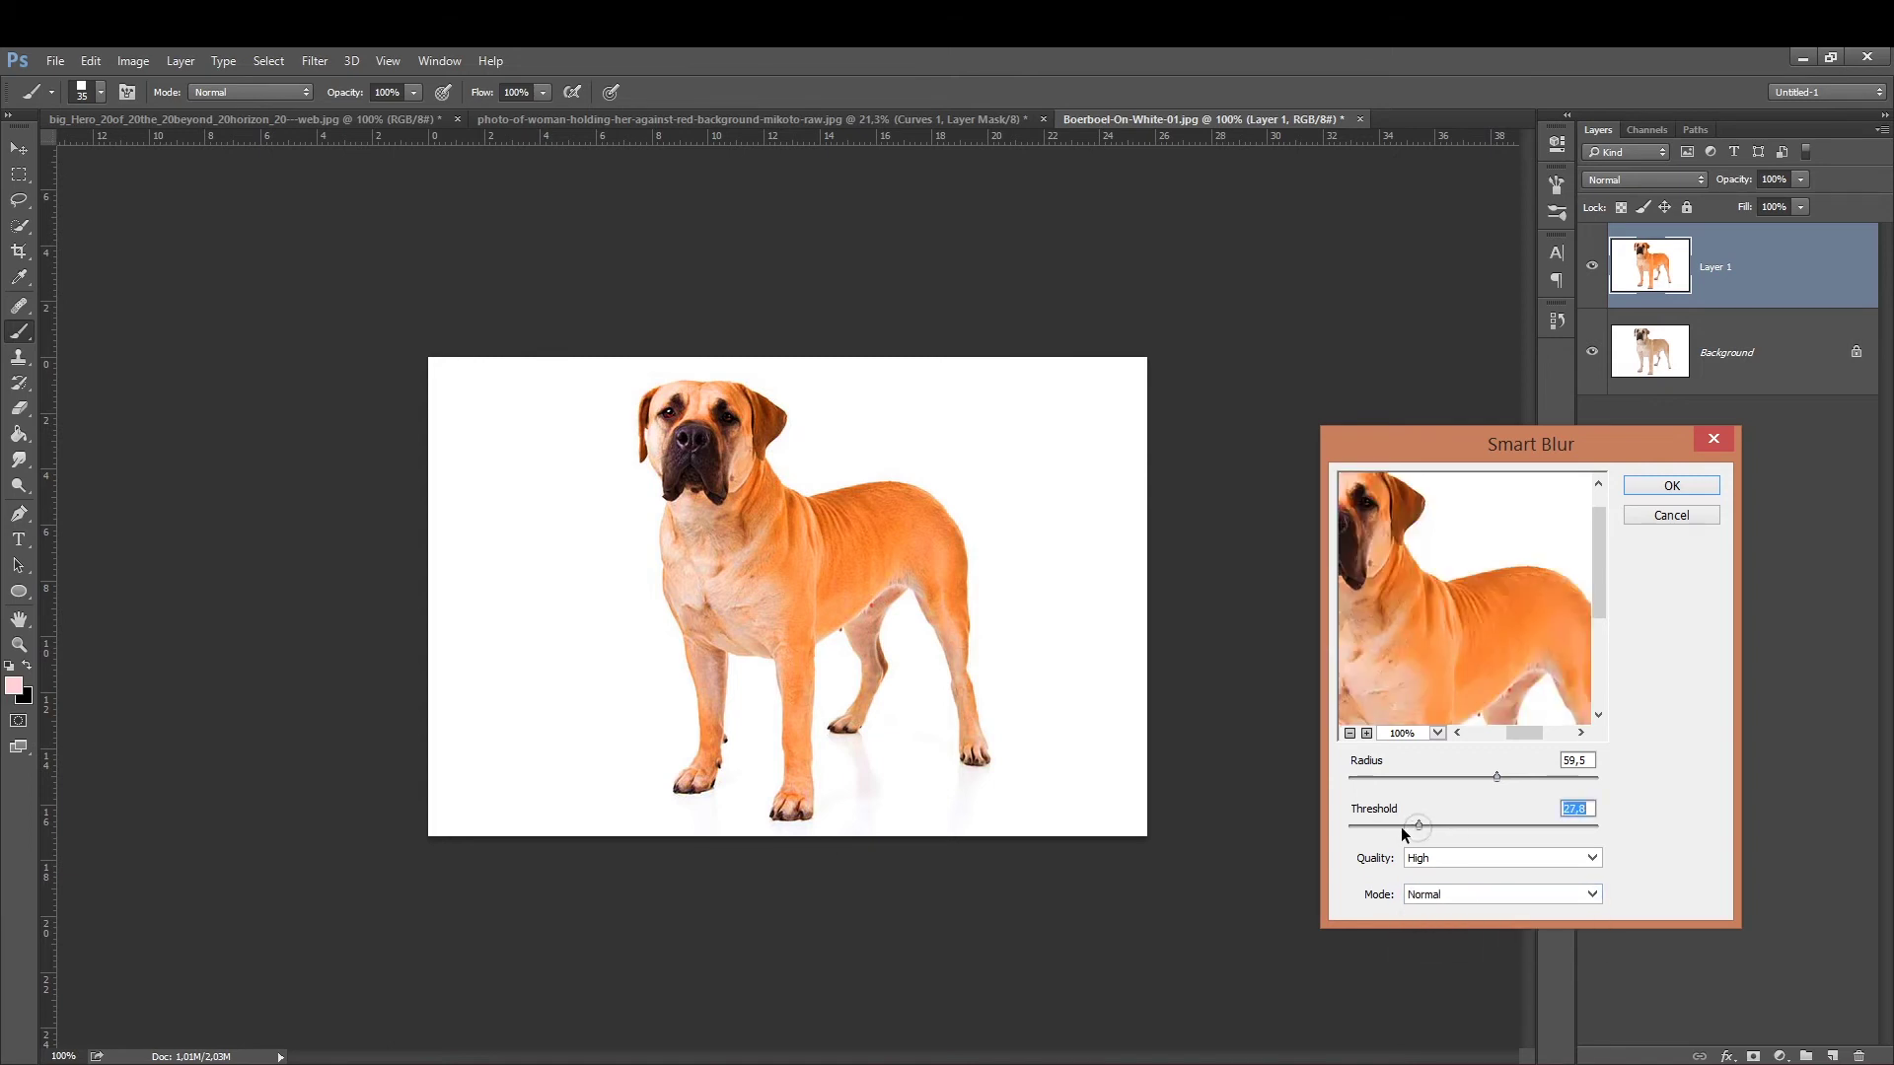
pyautogui.moveTo(1419, 825)
pyautogui.mouseDown()
pyautogui.moveTo(1493, 826)
pyautogui.moveTo(1412, 827)
pyautogui.moveTo(1425, 778)
pyautogui.moveTo(1440, 784)
pyautogui.mouseUp()
pyautogui.click(1657, 488)
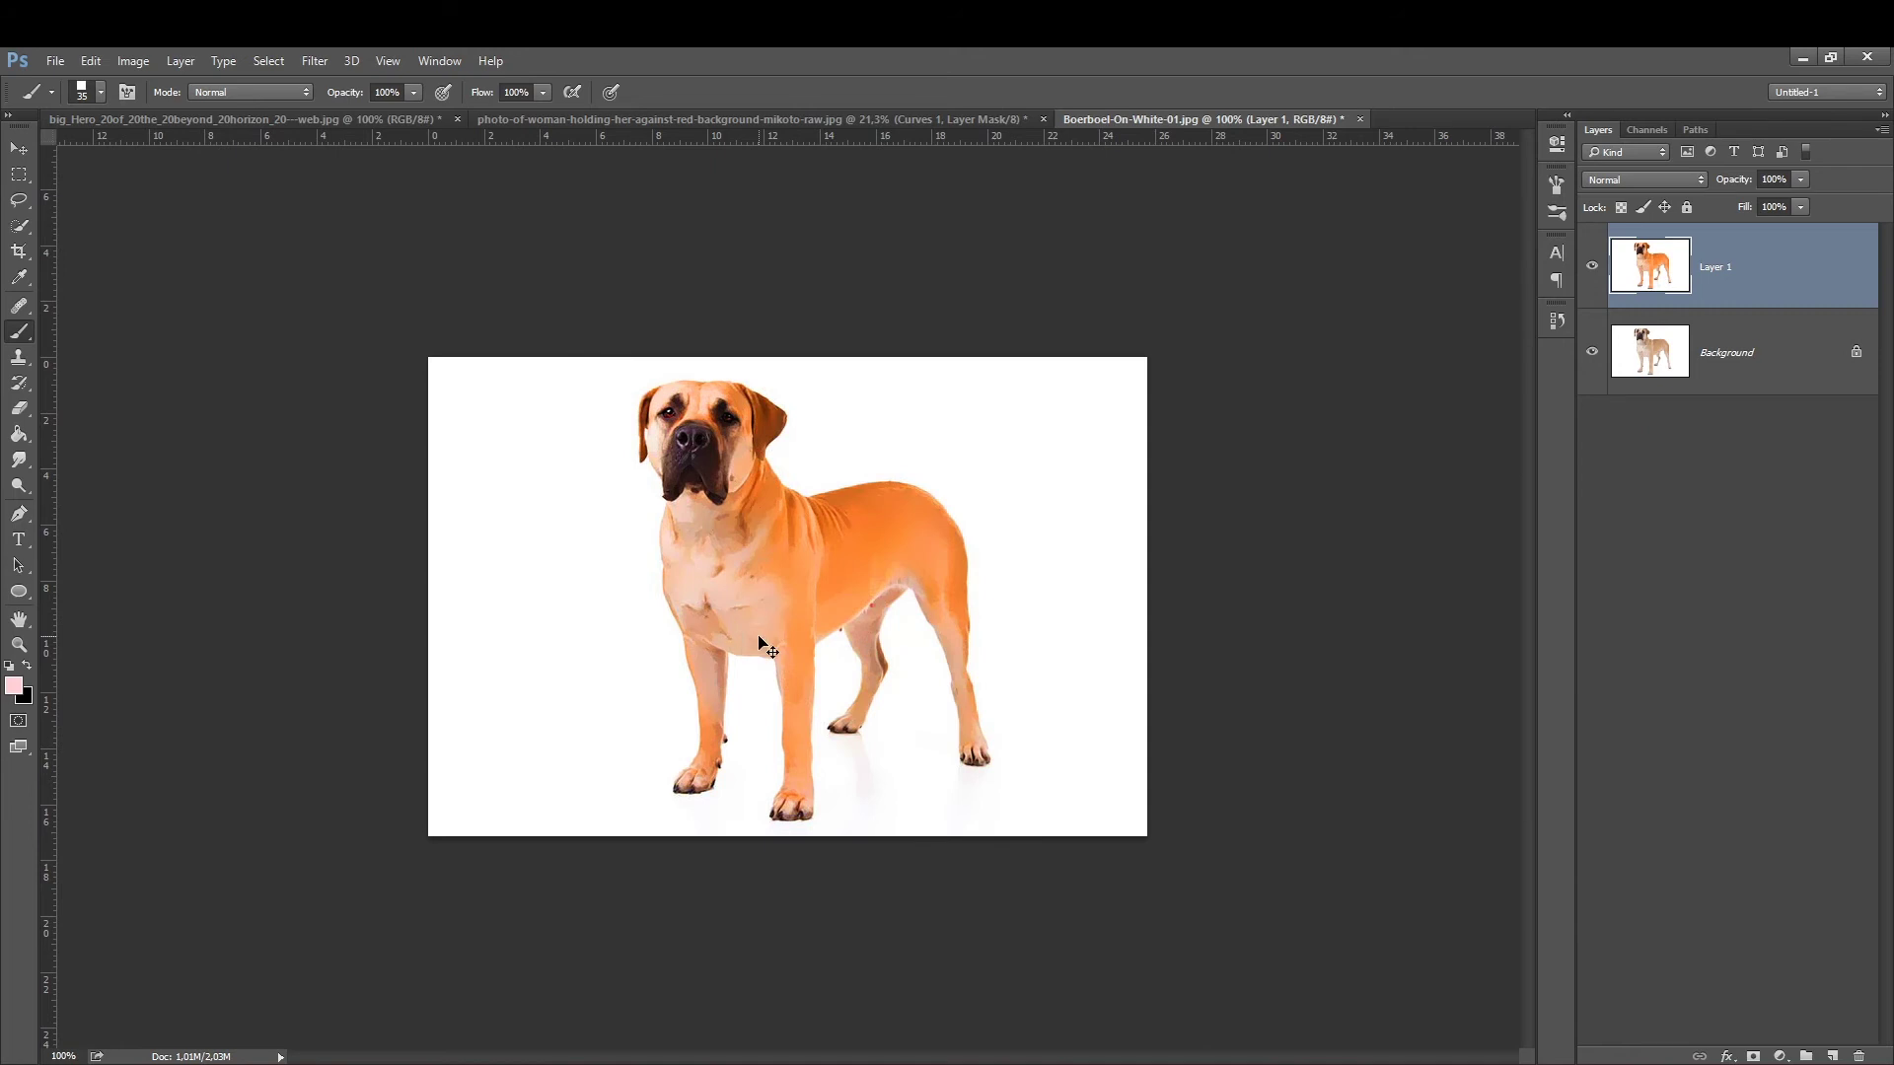
# Apply a Mosaic filter with a small cell size to the dog.
pyautogui.hotkey('ctrl', '+')
pyautogui.hotkey('ctrl', '+')
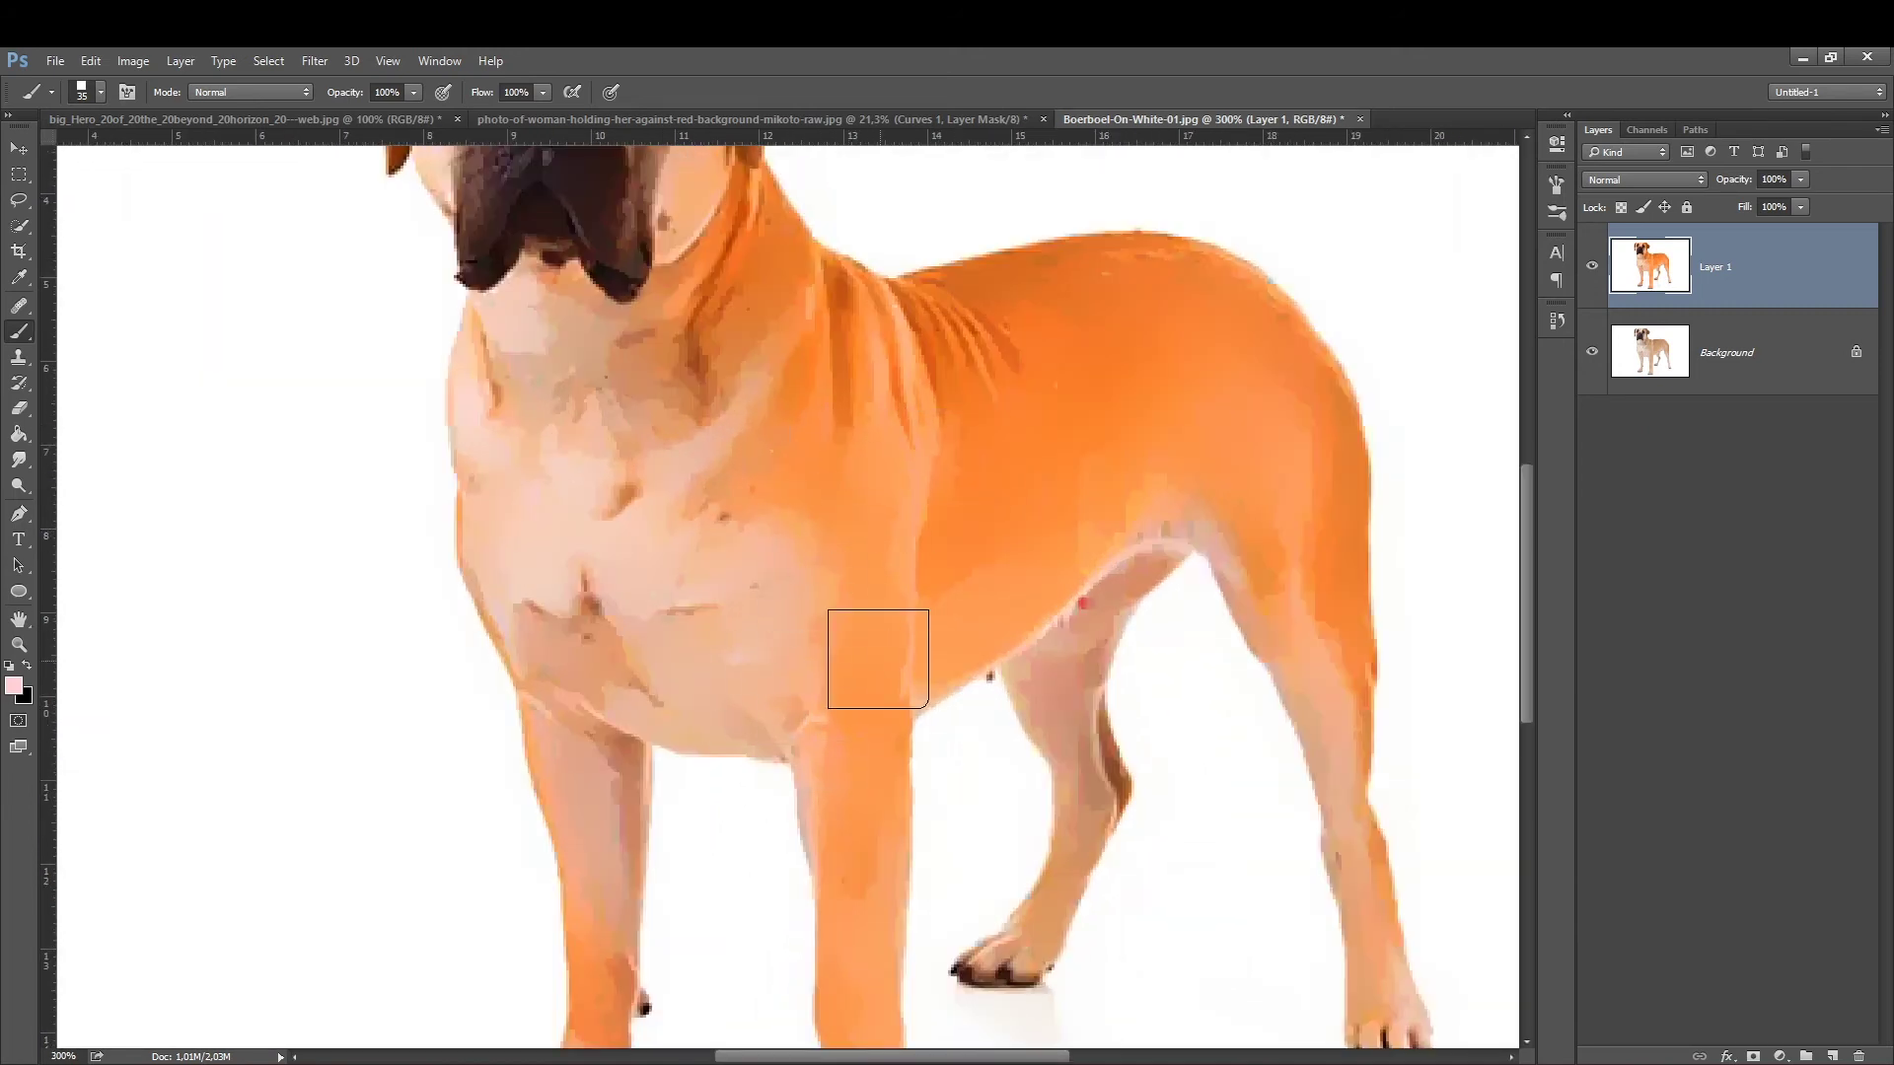
pyautogui.hotkey('ctrl', '0')
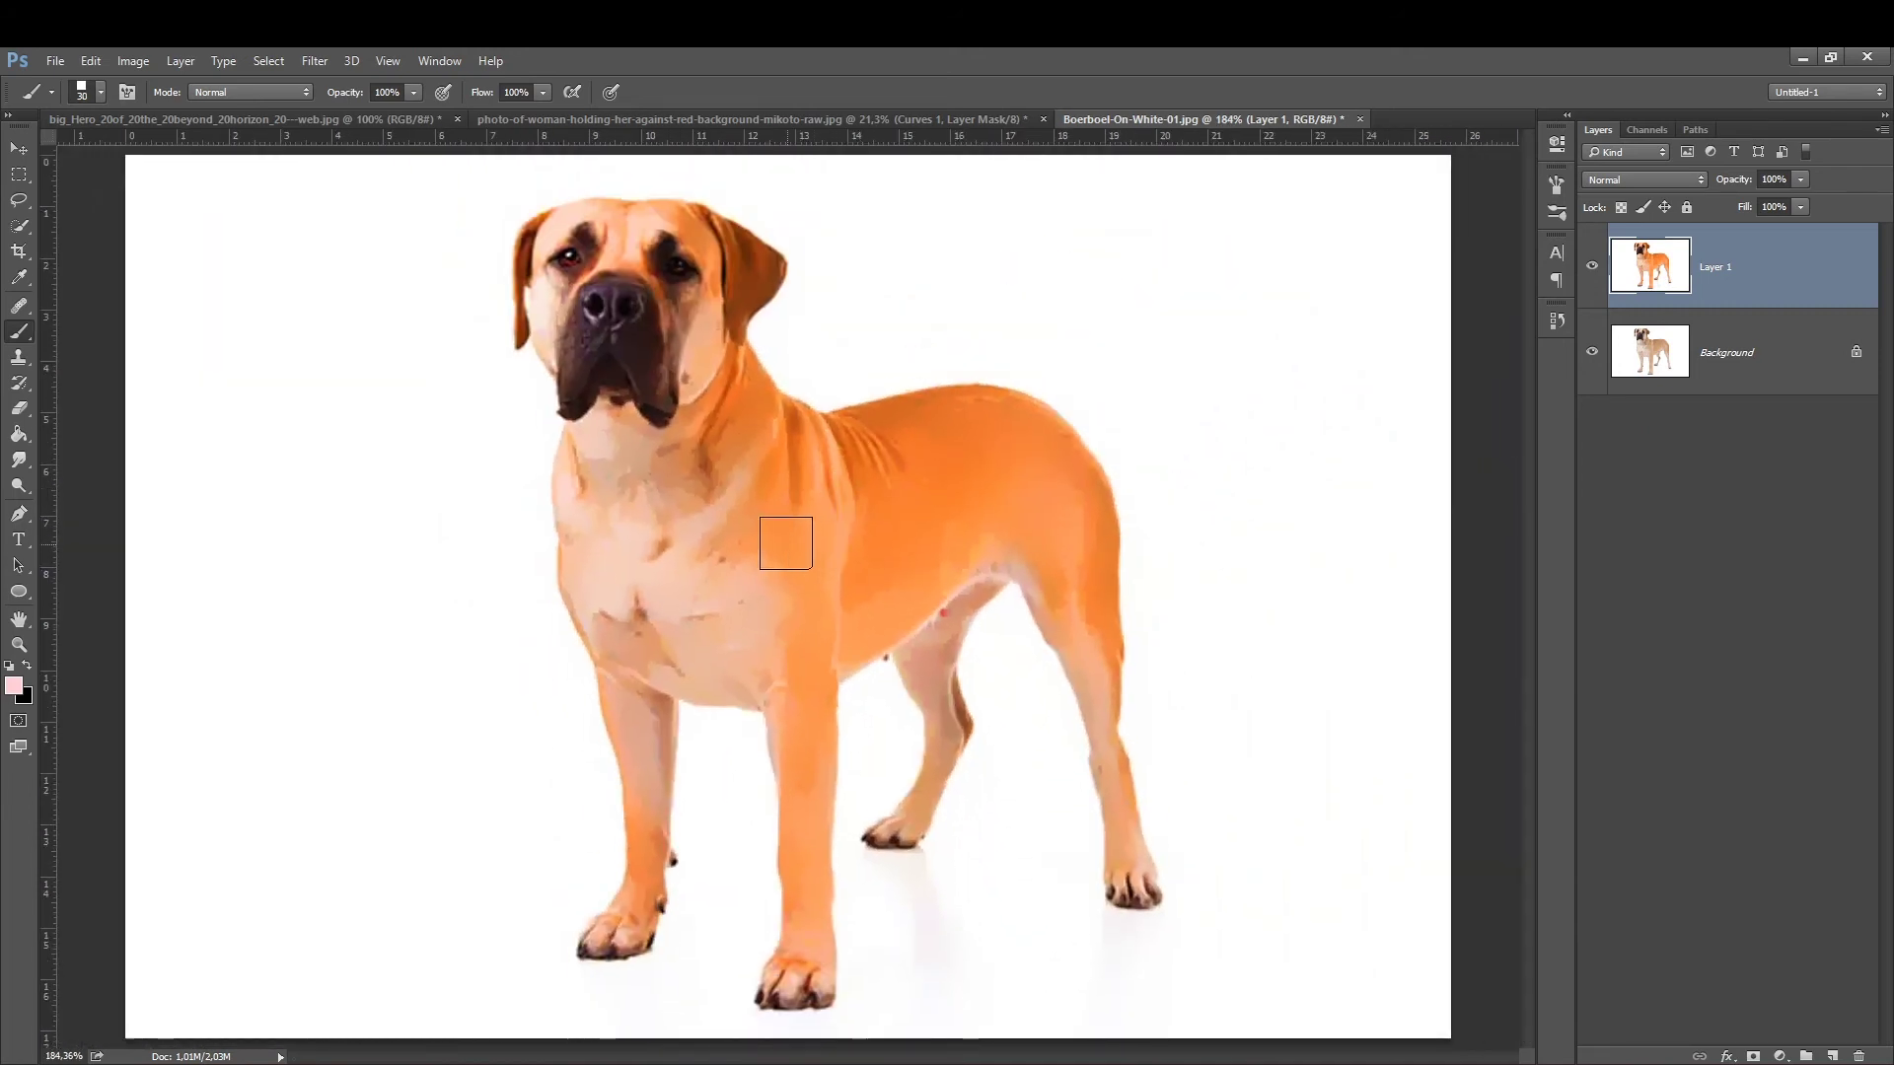
pyautogui.press('[')
pyautogui.press('[')
pyautogui.press('[')
pyautogui.click(310, 61)
pyautogui.moveTo(344, 429)
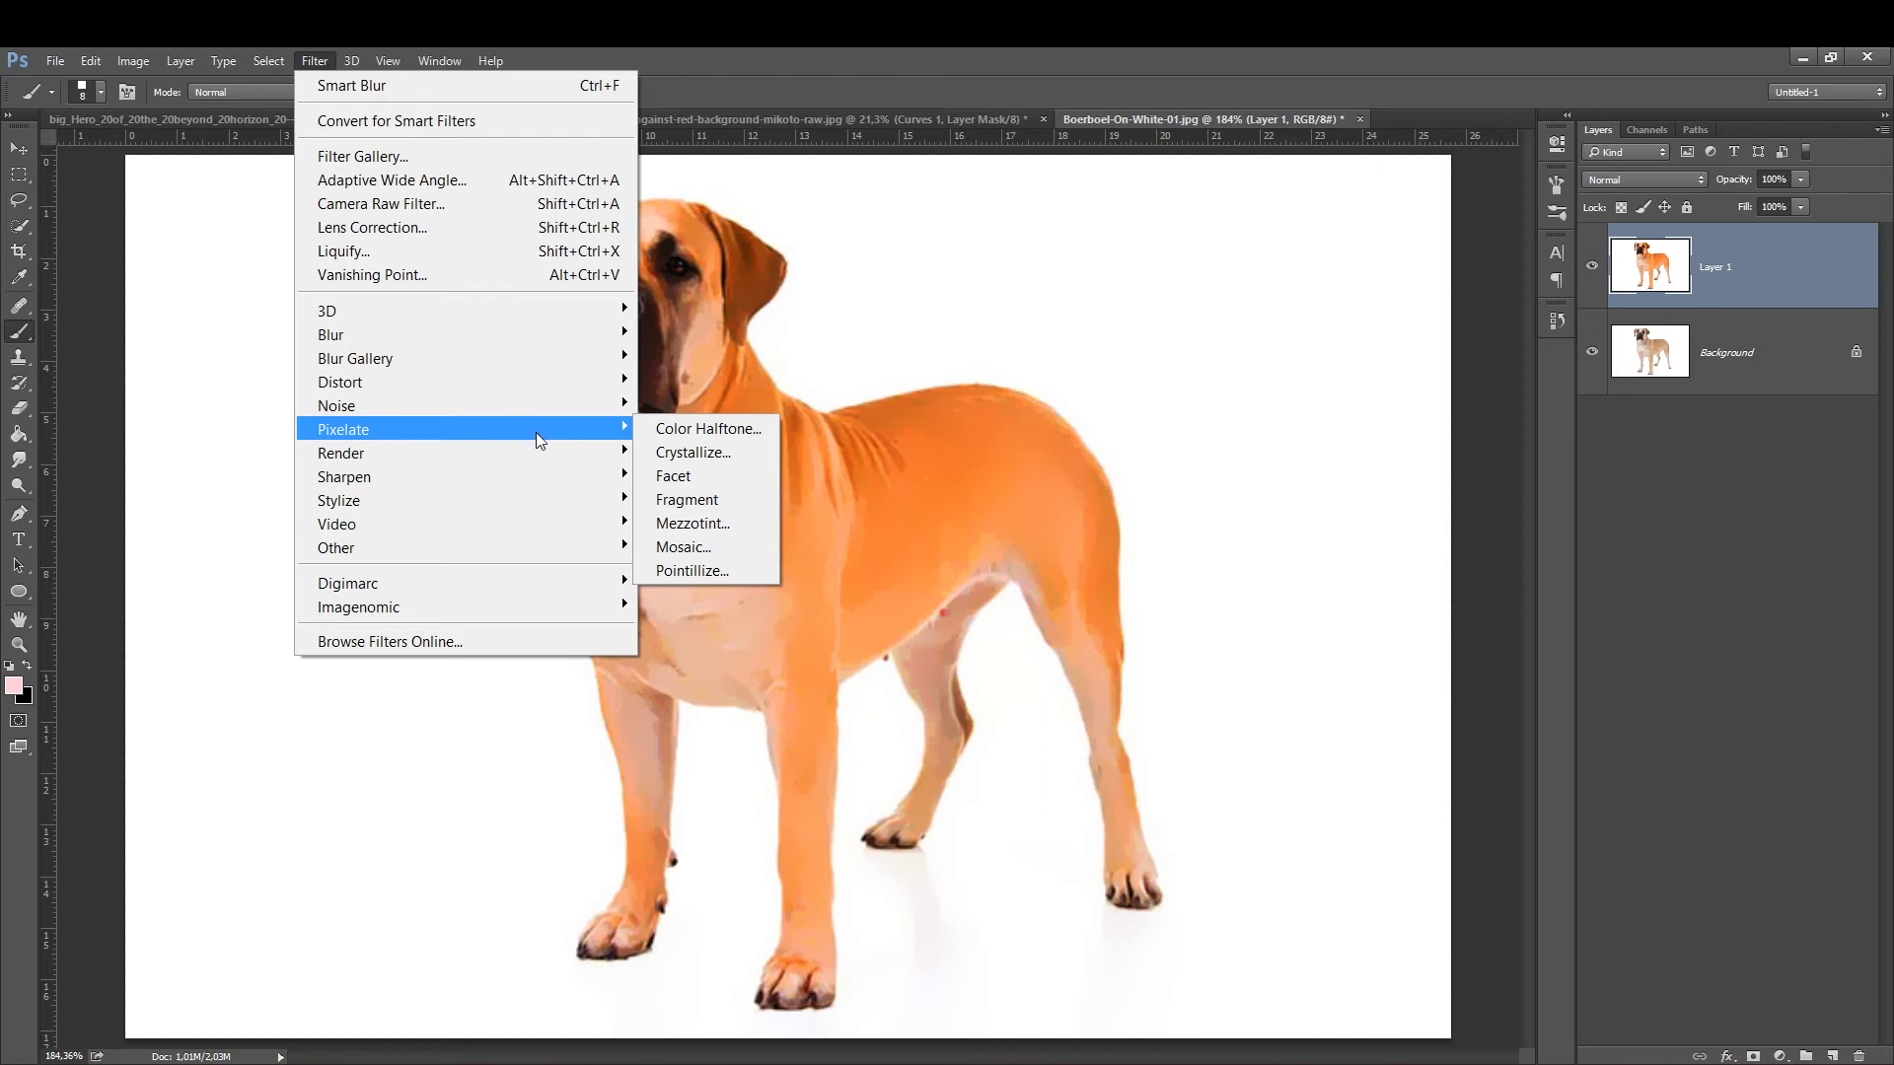
pyautogui.click(689, 545)
pyautogui.moveTo(1118, 717); pyautogui.dragTo(1079, 702)
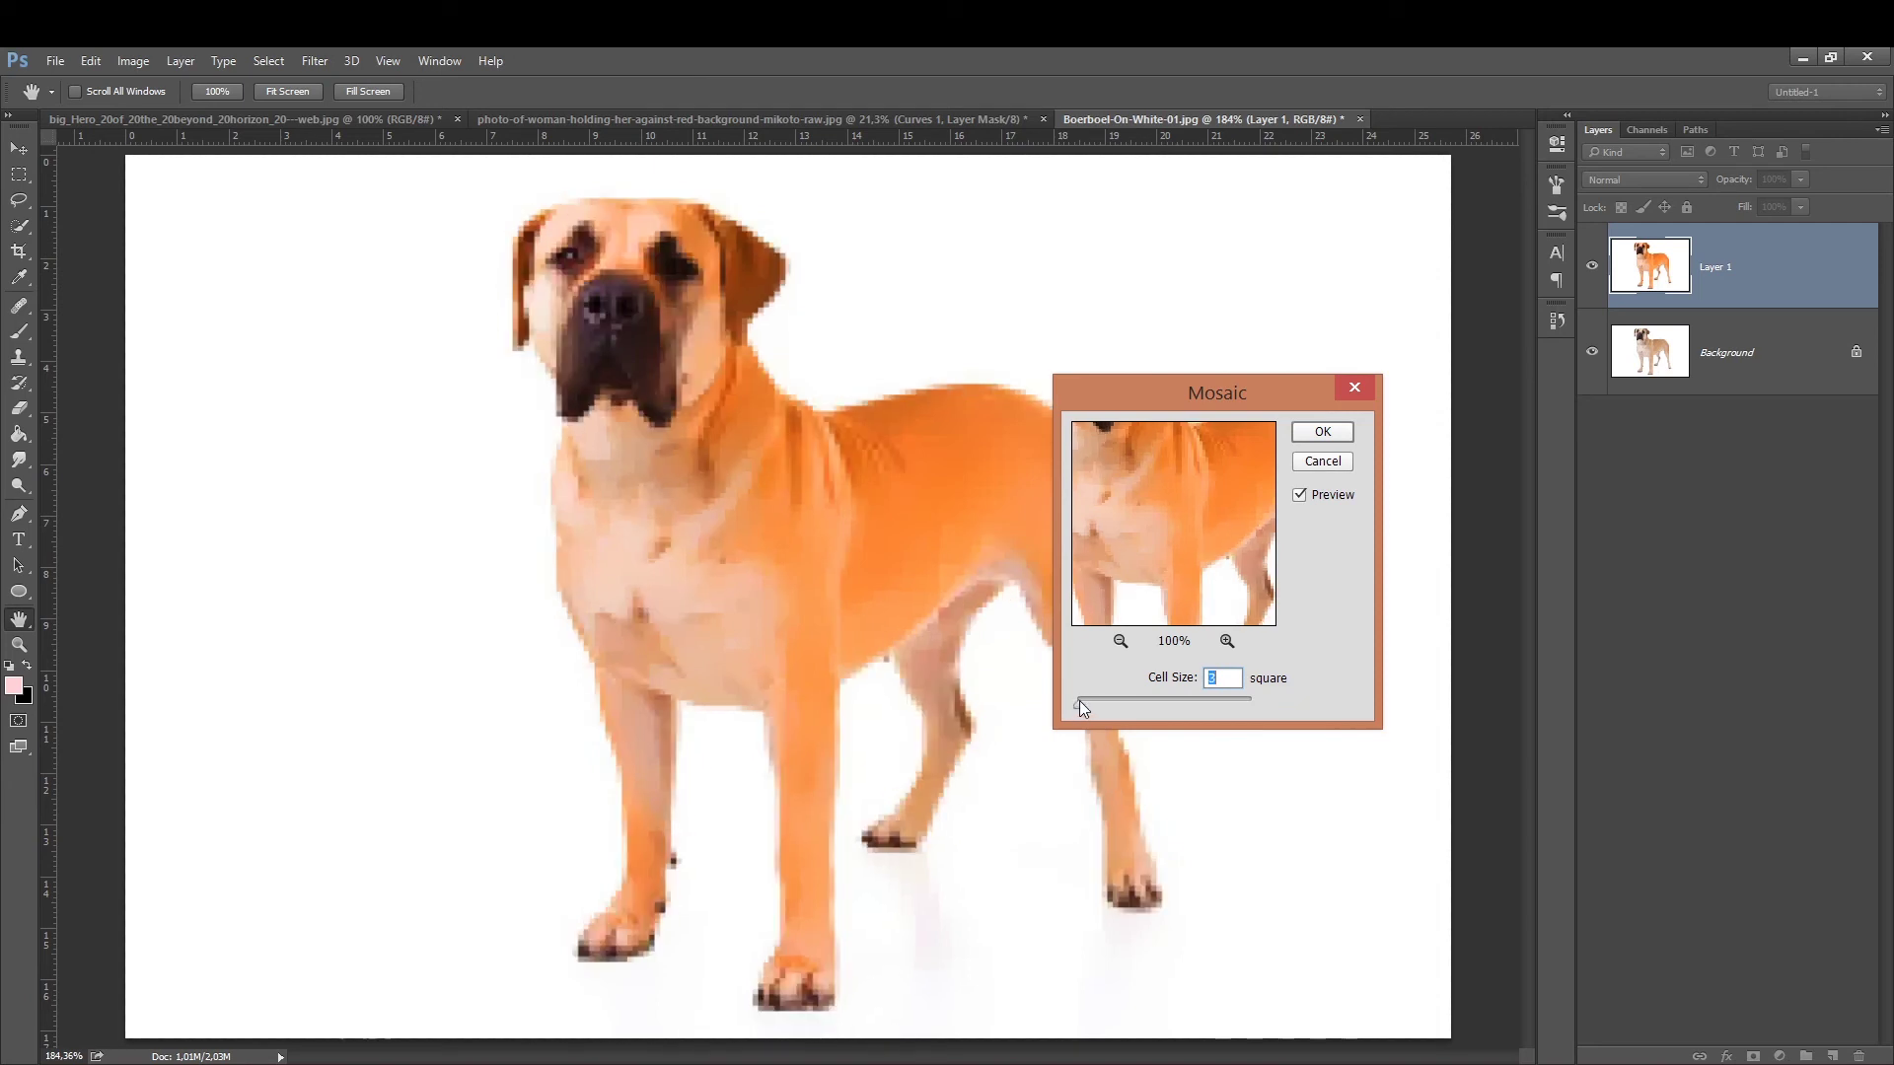
pyautogui.press('Return')
pyautogui.press('b')
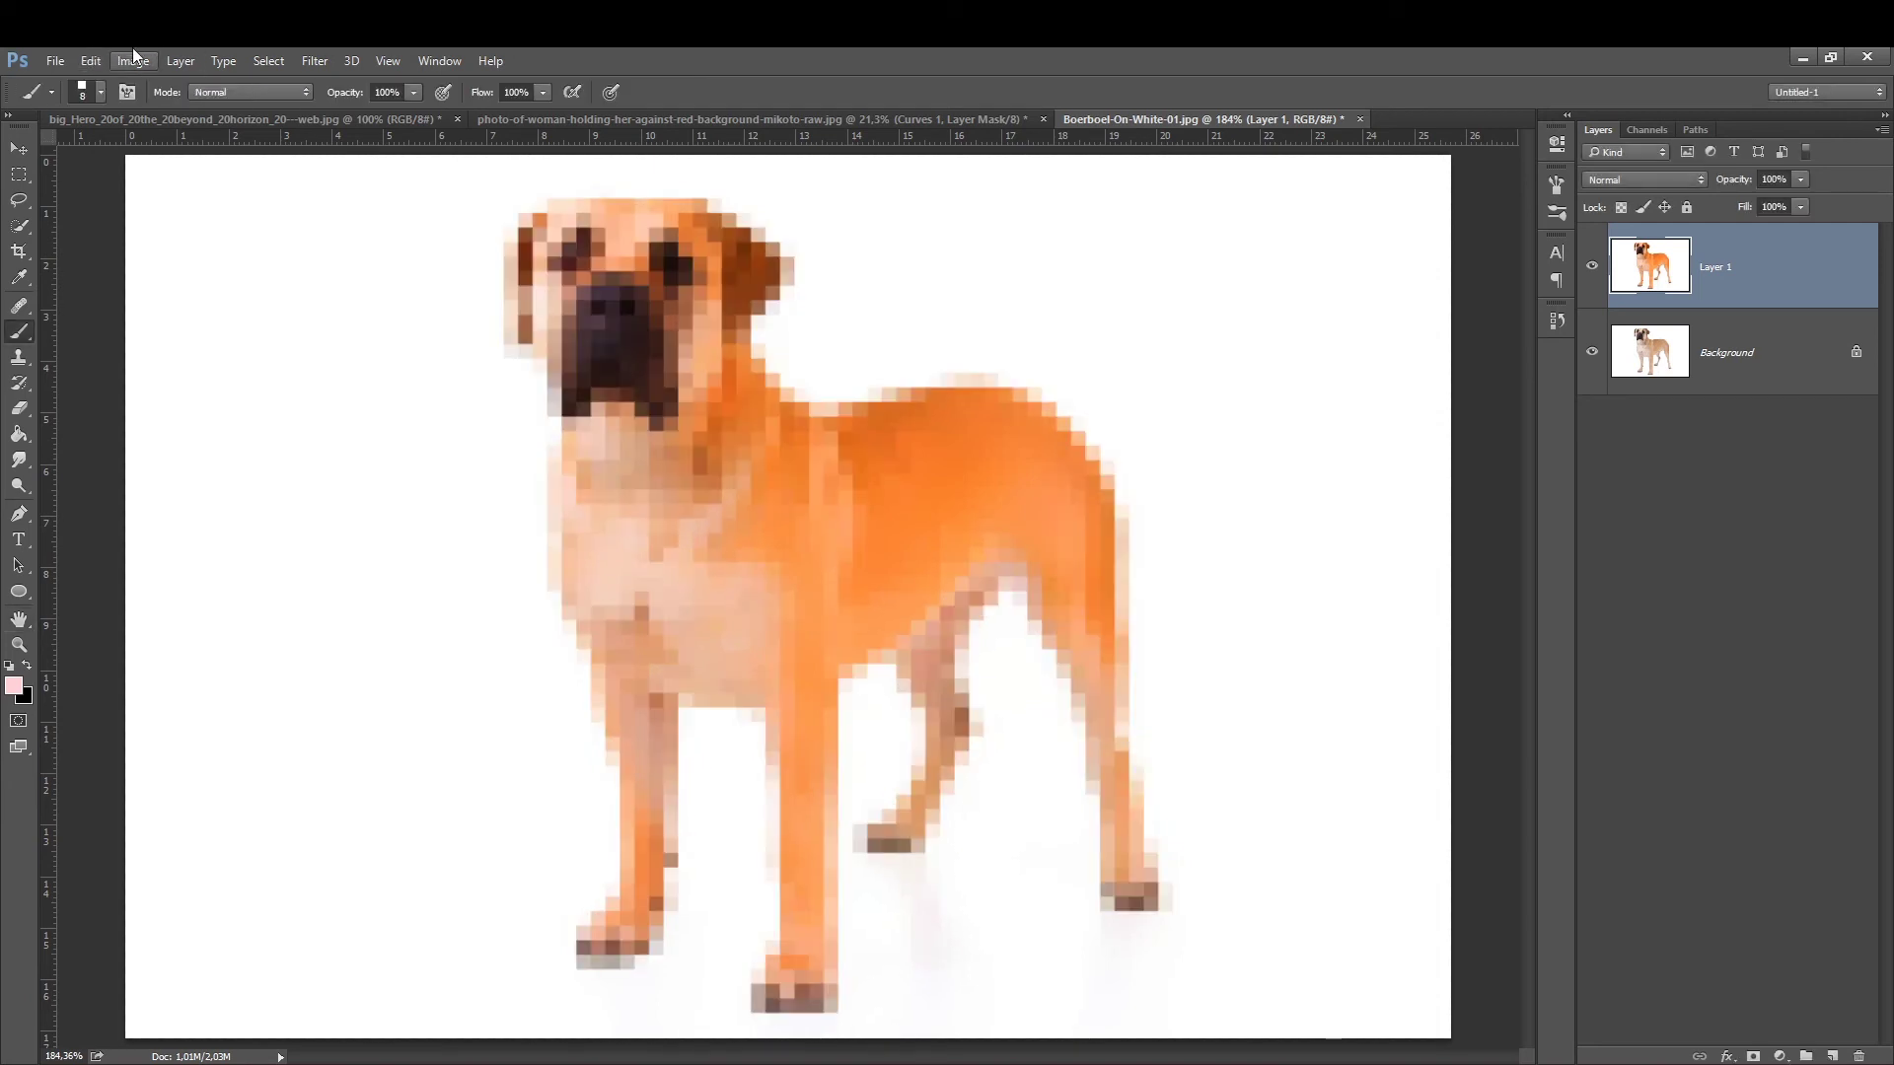
# Try lowering the dog's saturation in Hue/Saturation, then cancel it.
pyautogui.click(133, 60)
pyautogui.click(464, 119)
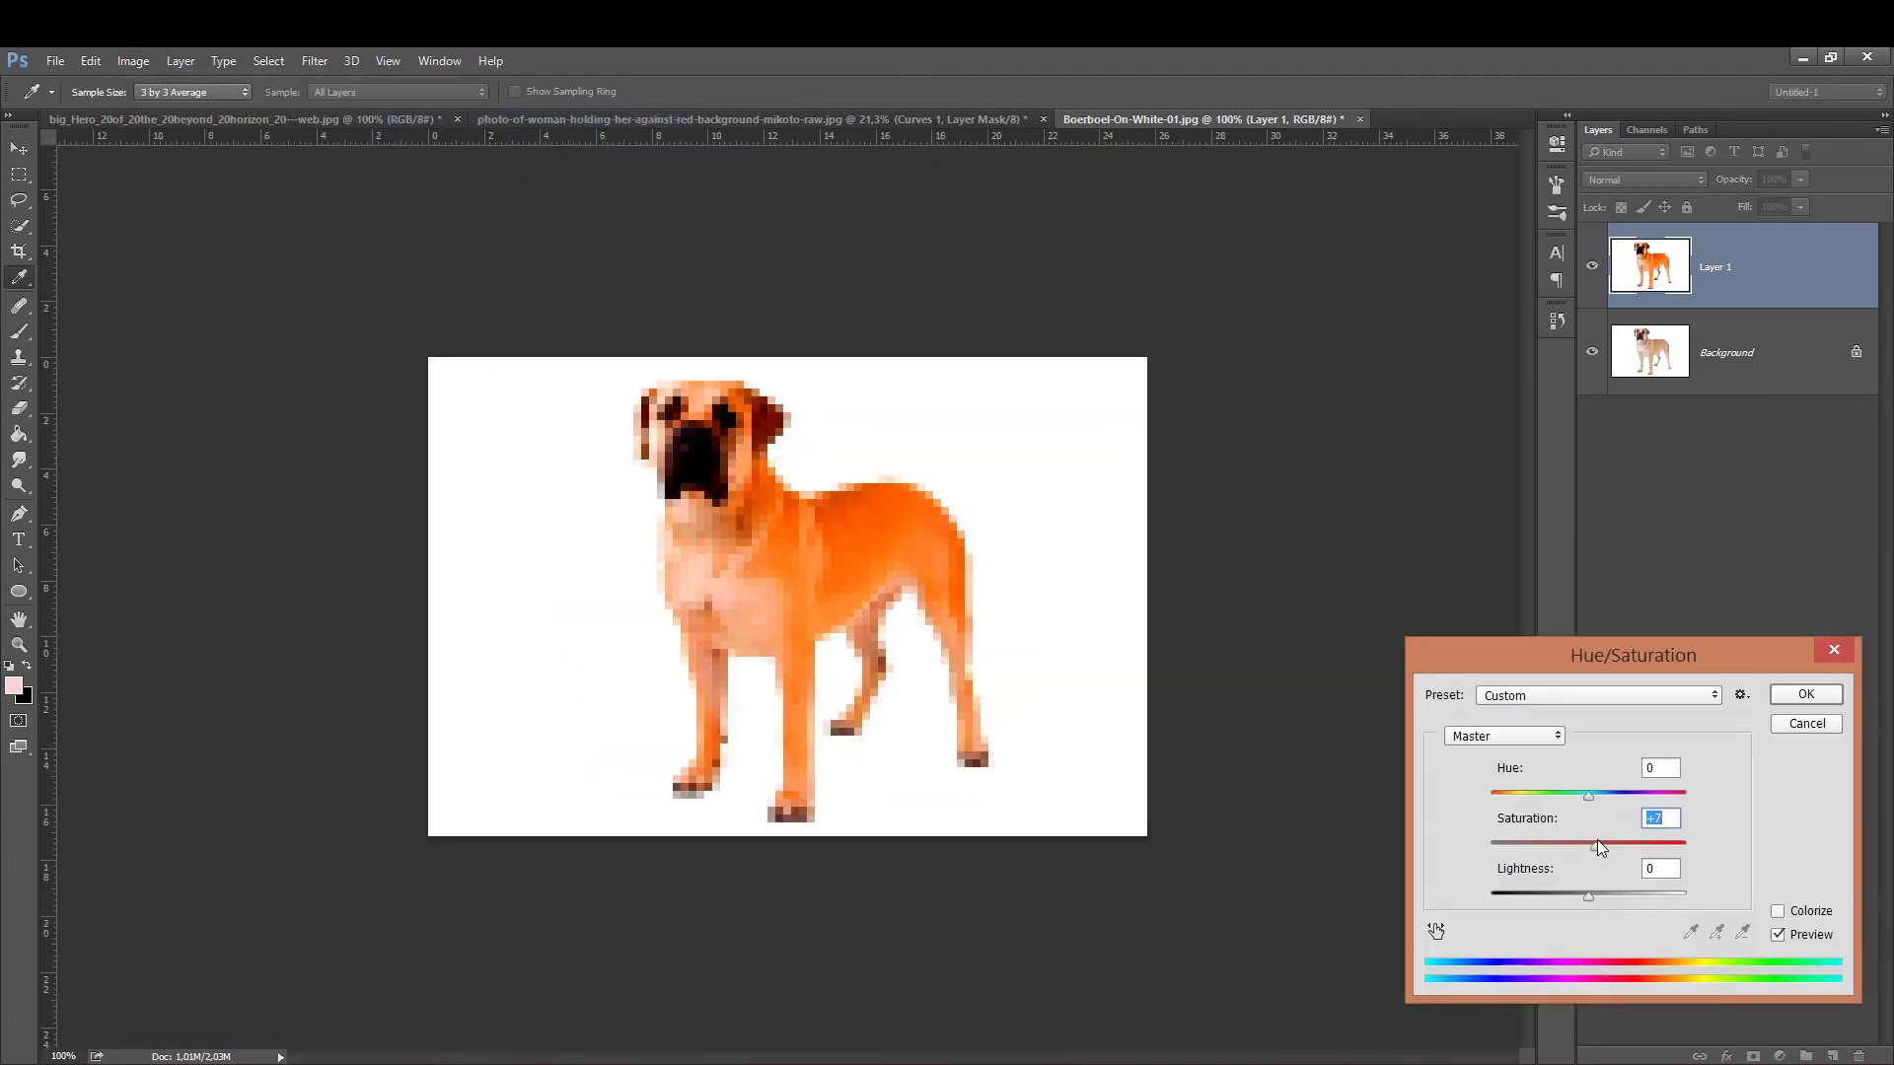
pyautogui.moveTo(1595, 839)
pyautogui.mouseDown()
pyautogui.moveTo(1576, 843)
pyautogui.moveTo(1617, 844)
pyautogui.moveTo(1540, 833)
pyautogui.moveTo(1576, 836)
pyautogui.mouseUp()
pyautogui.press('Escape')
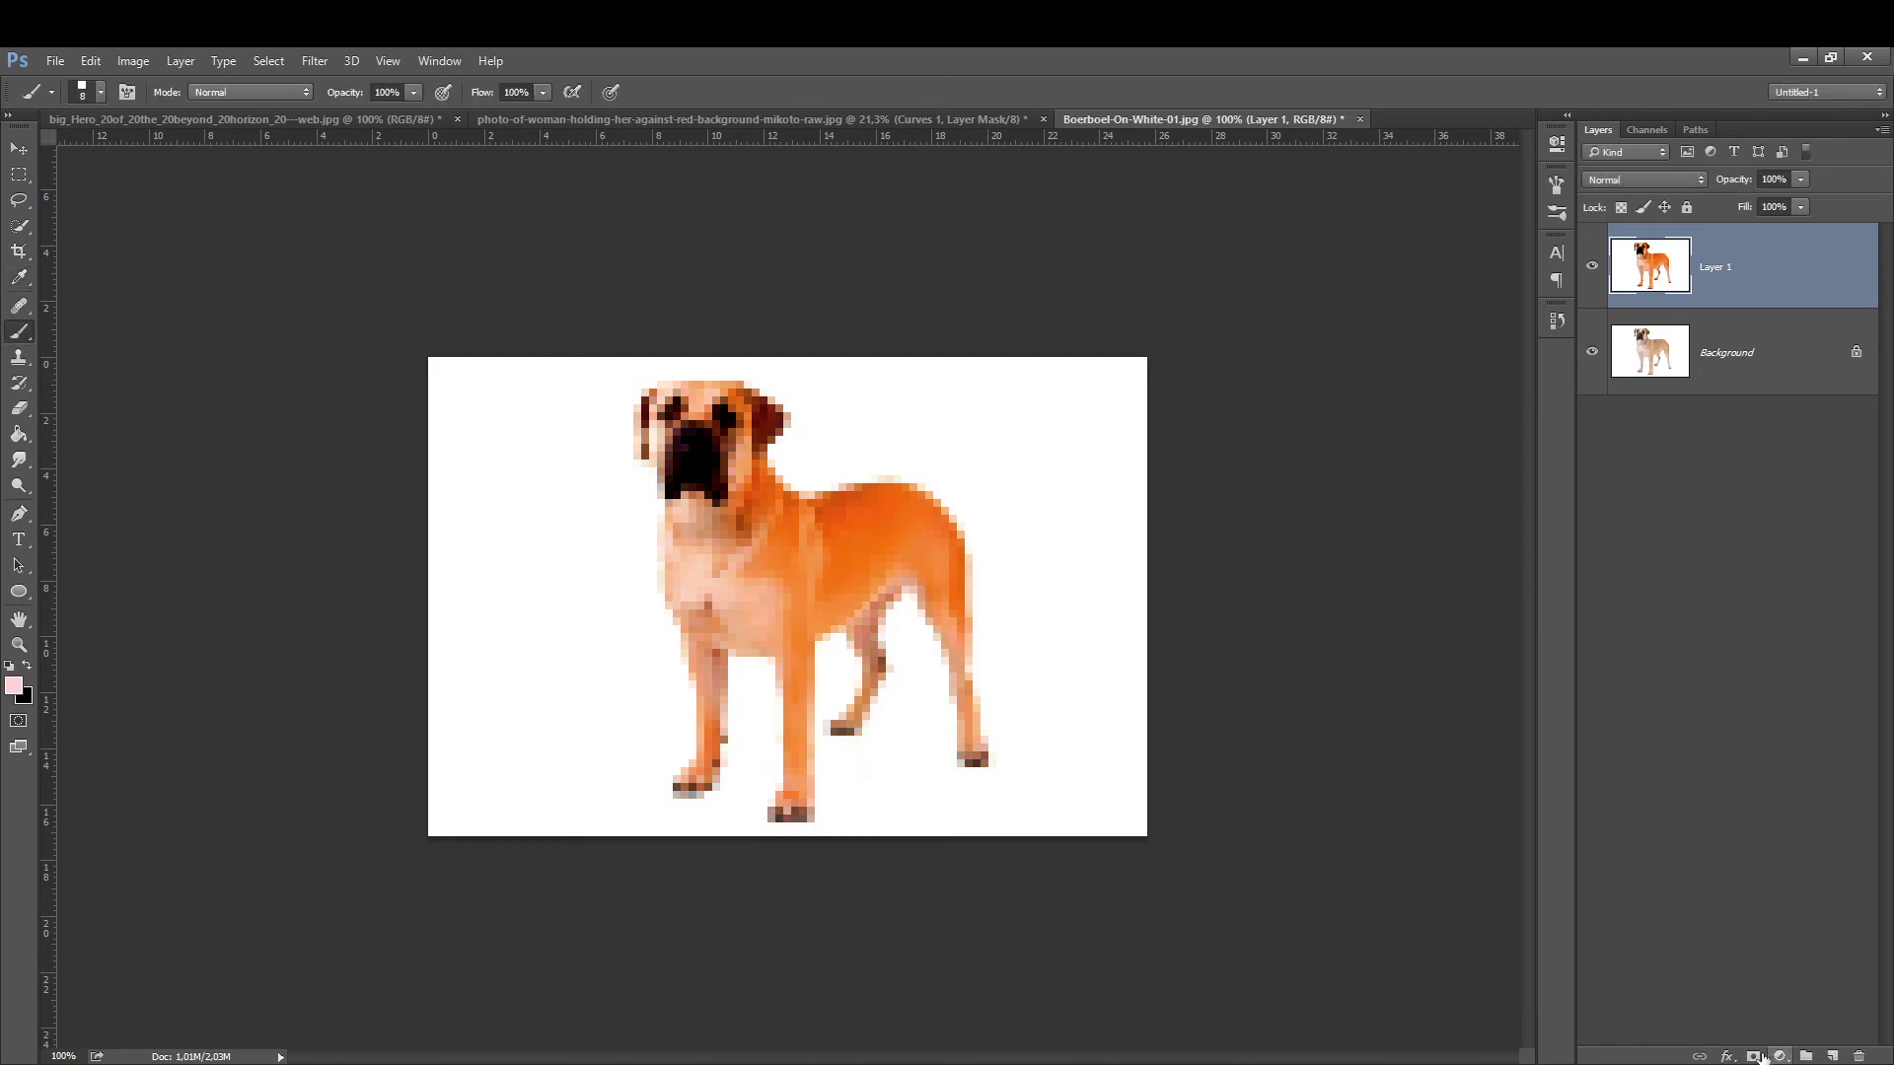
# Apply a Curves S-curve in RGB and lower the Red channel highlights.
pyautogui.click(134, 61)
pyautogui.moveTo(173, 122)
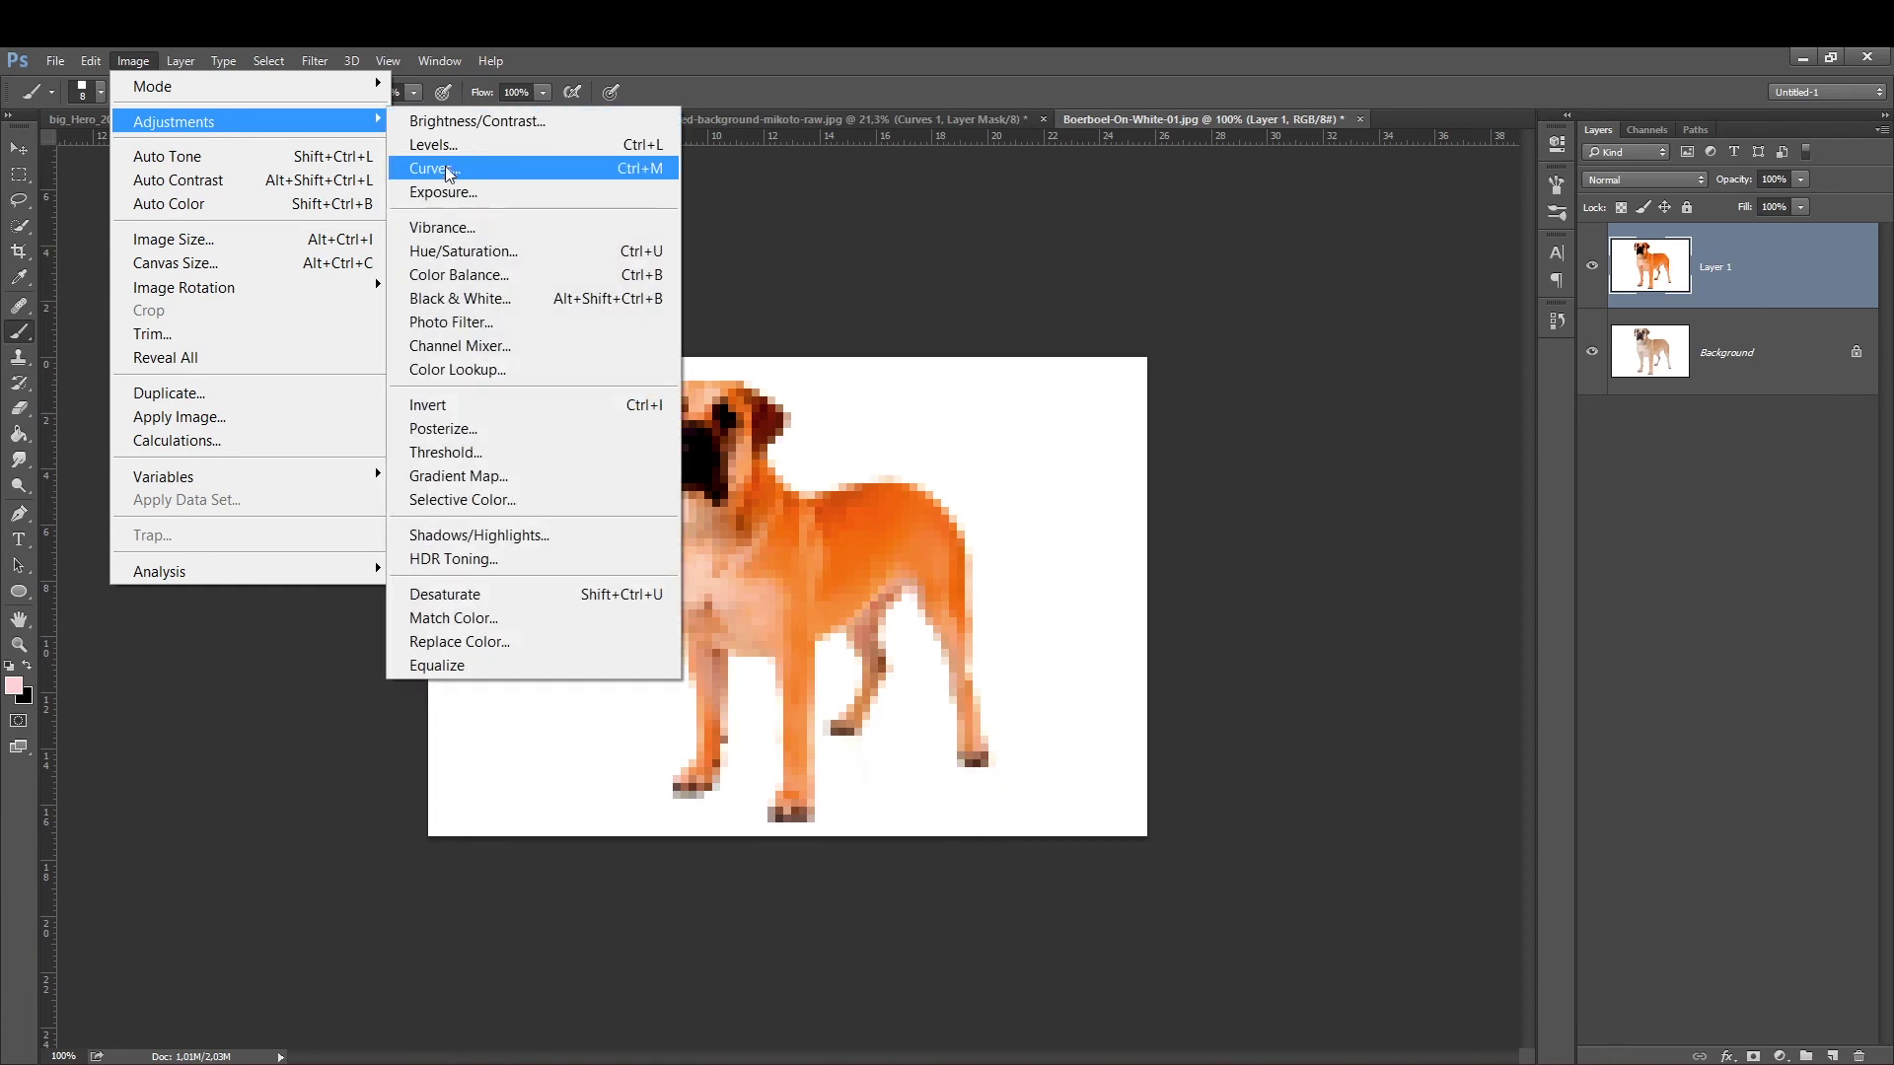
pyautogui.click(446, 174)
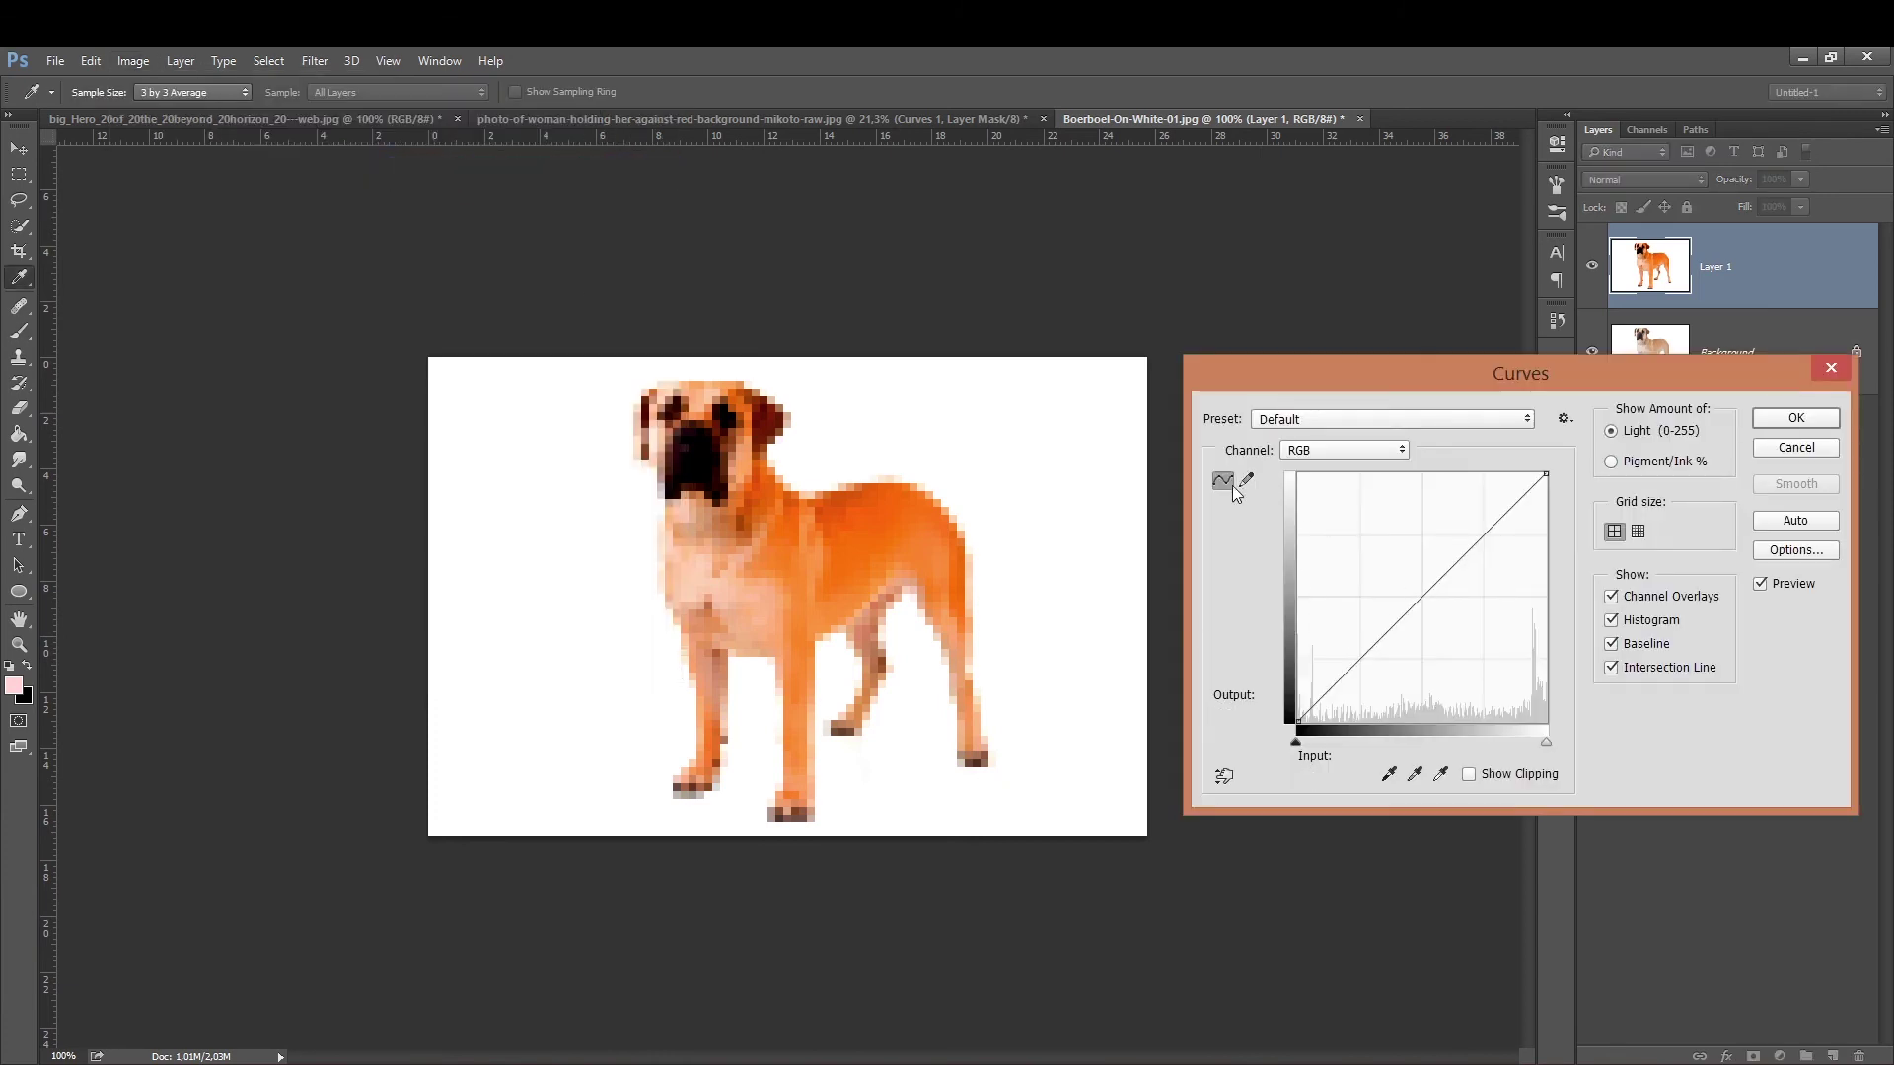
pyautogui.click(1223, 773)
pyautogui.moveTo(856, 517); pyautogui.dragTo(857, 569)
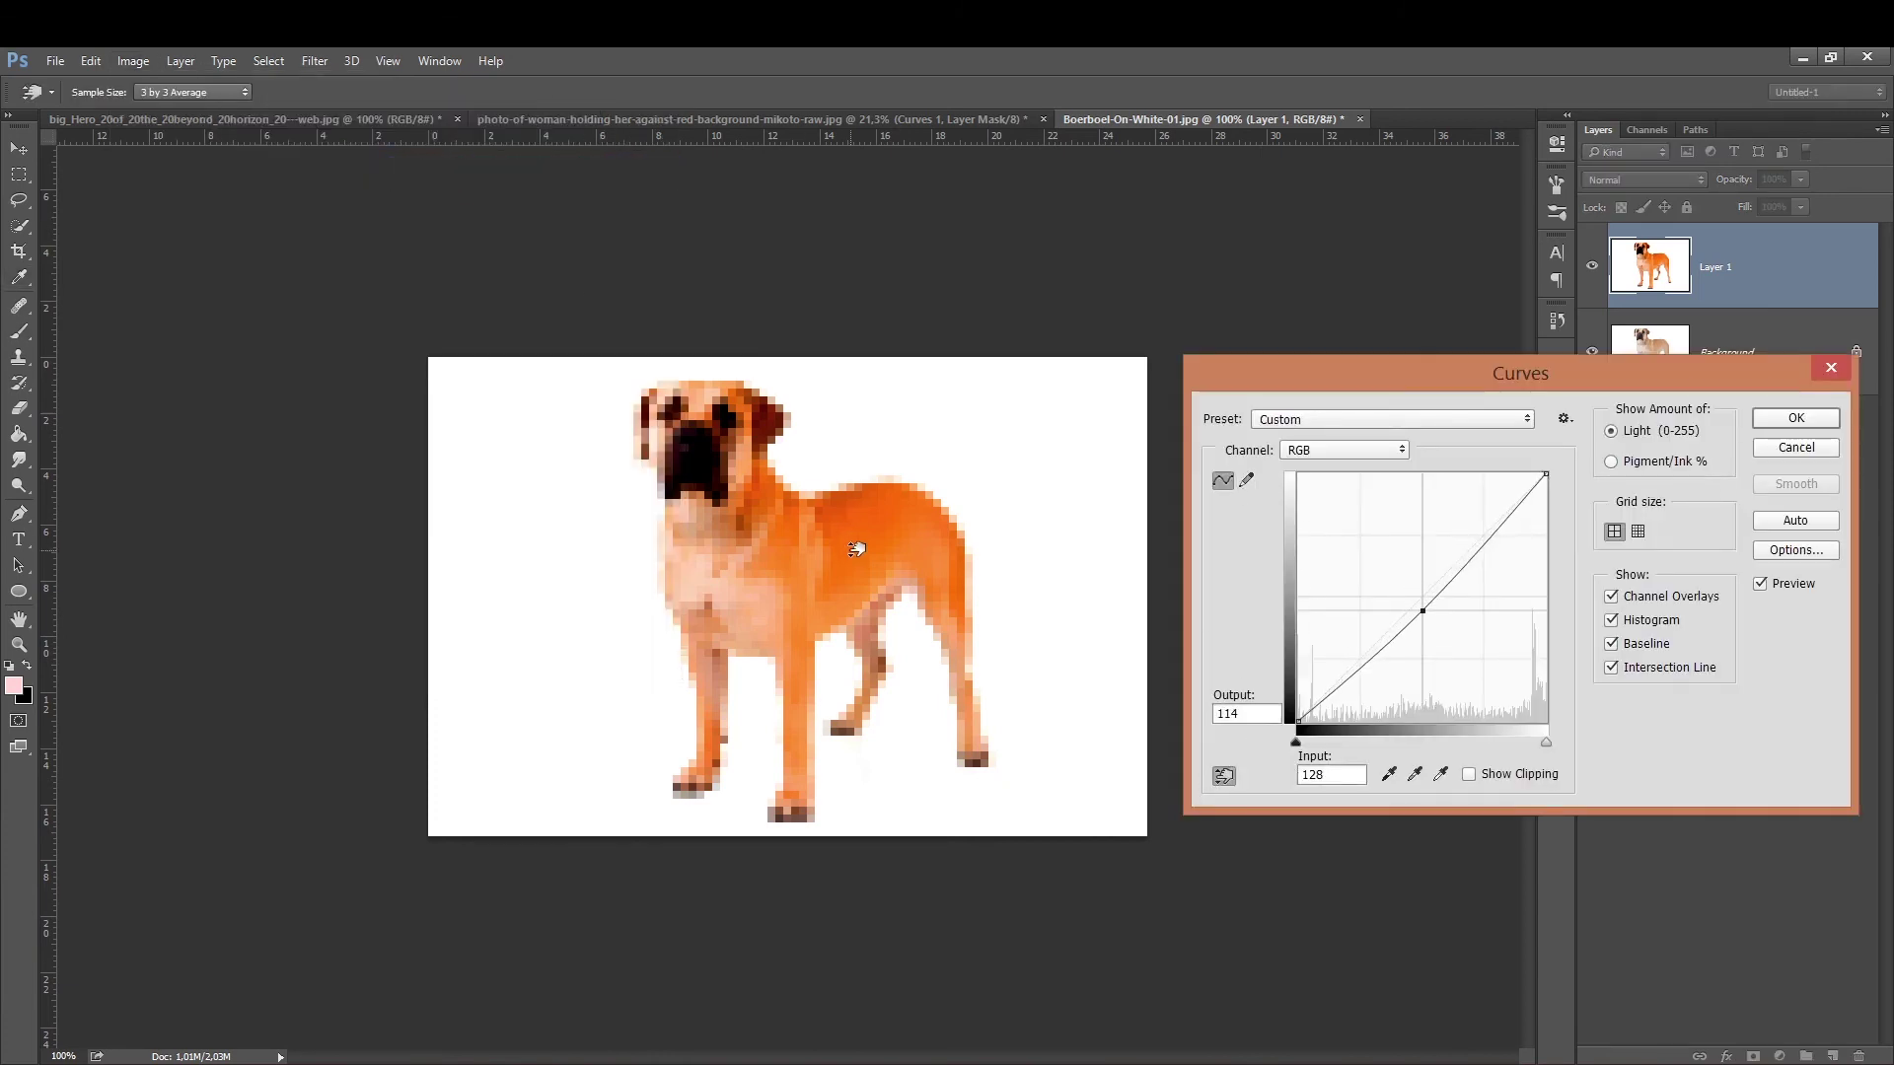
pyautogui.moveTo(845, 500); pyautogui.dragTo(801, 612)
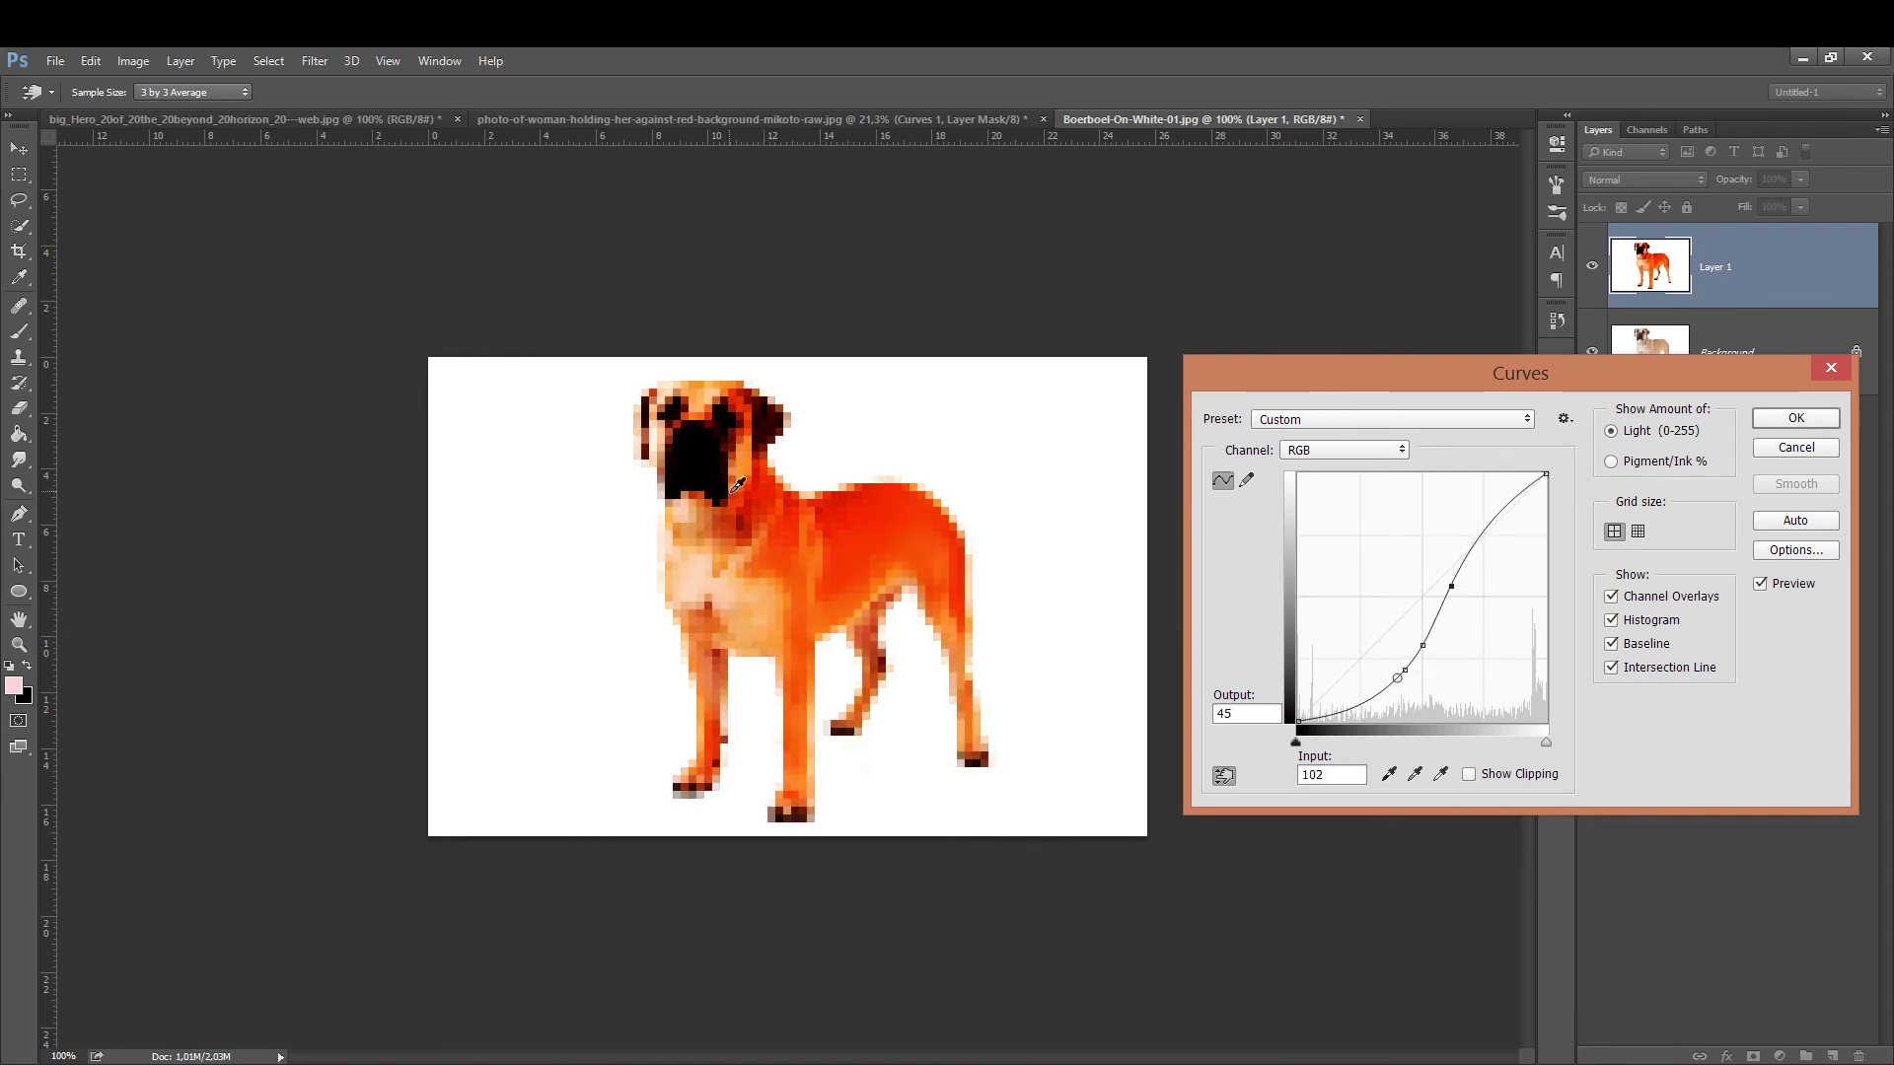
pyautogui.moveTo(751, 609); pyautogui.dragTo(755, 577)
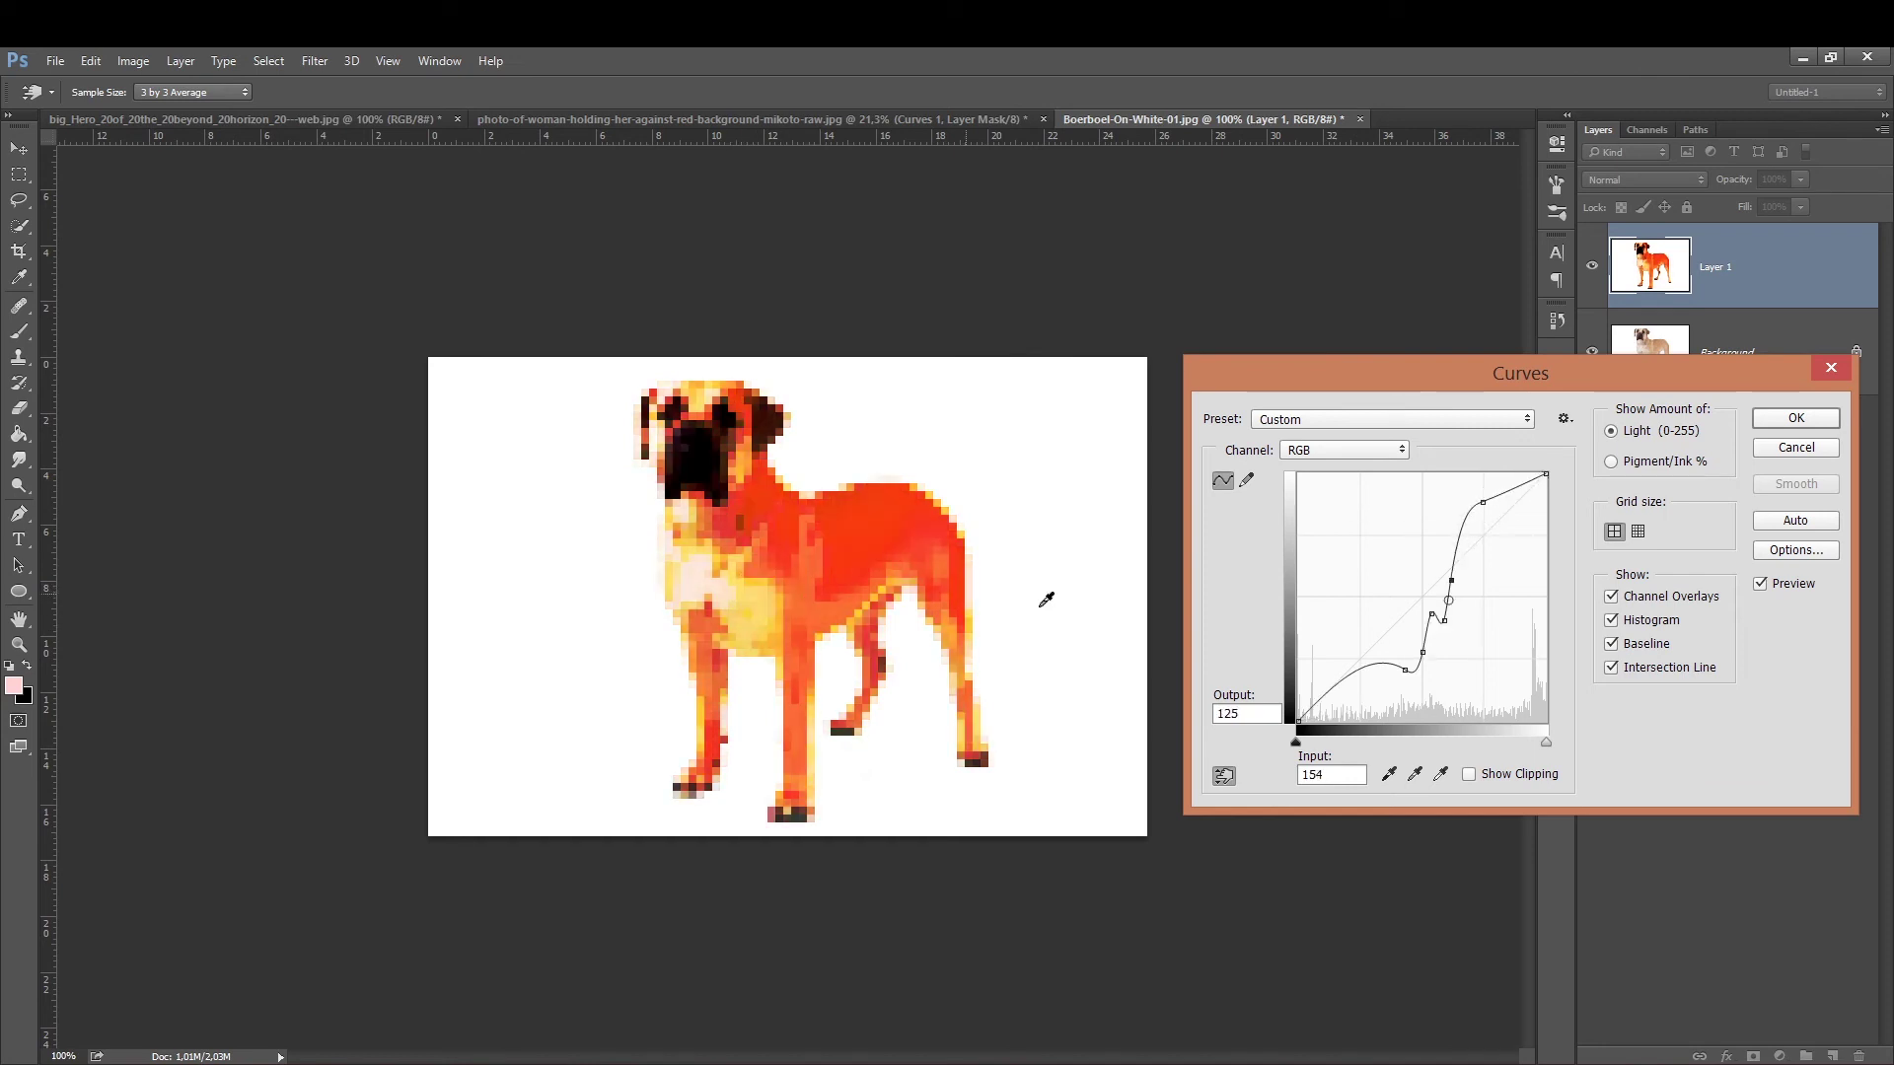
pyautogui.click(1343, 450)
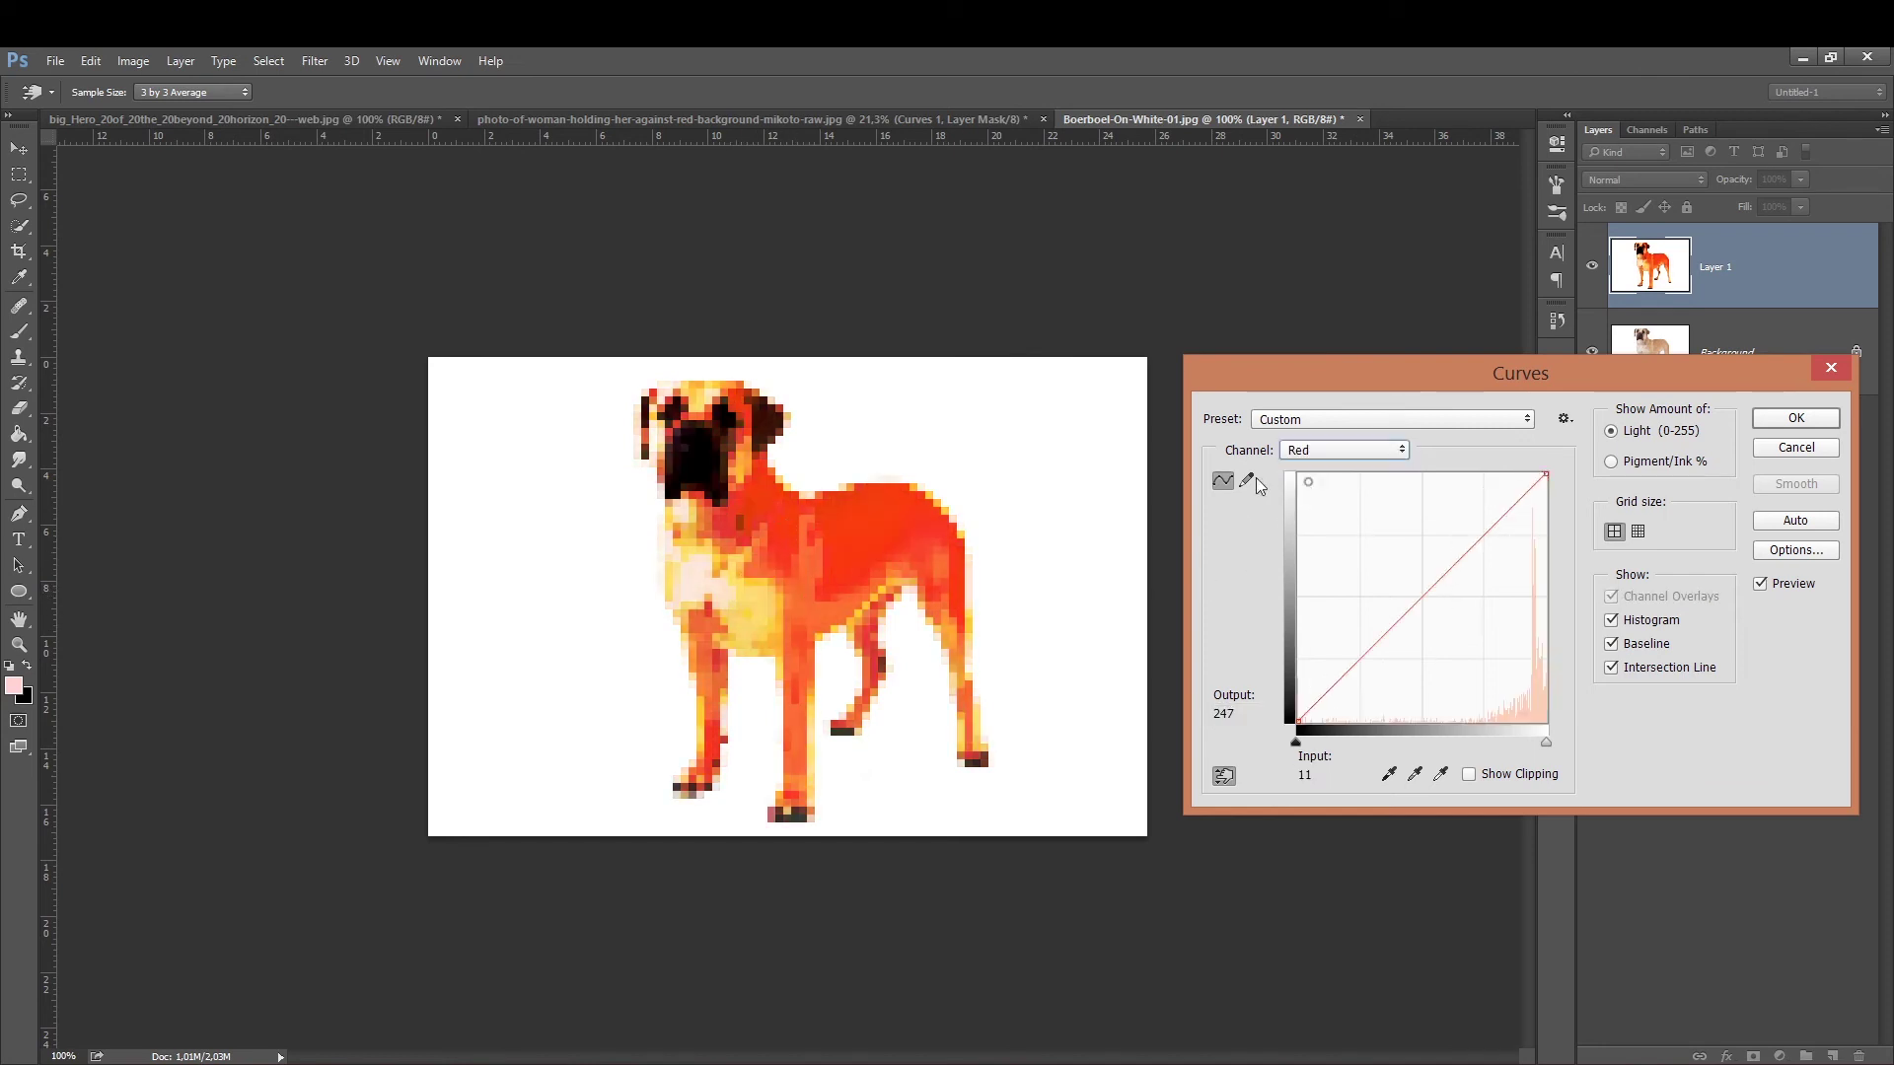
pyautogui.moveTo(856, 533)
pyautogui.mouseDown()
pyautogui.moveTo(840, 558)
pyautogui.moveTo(916, 527)
pyautogui.mouseUp()
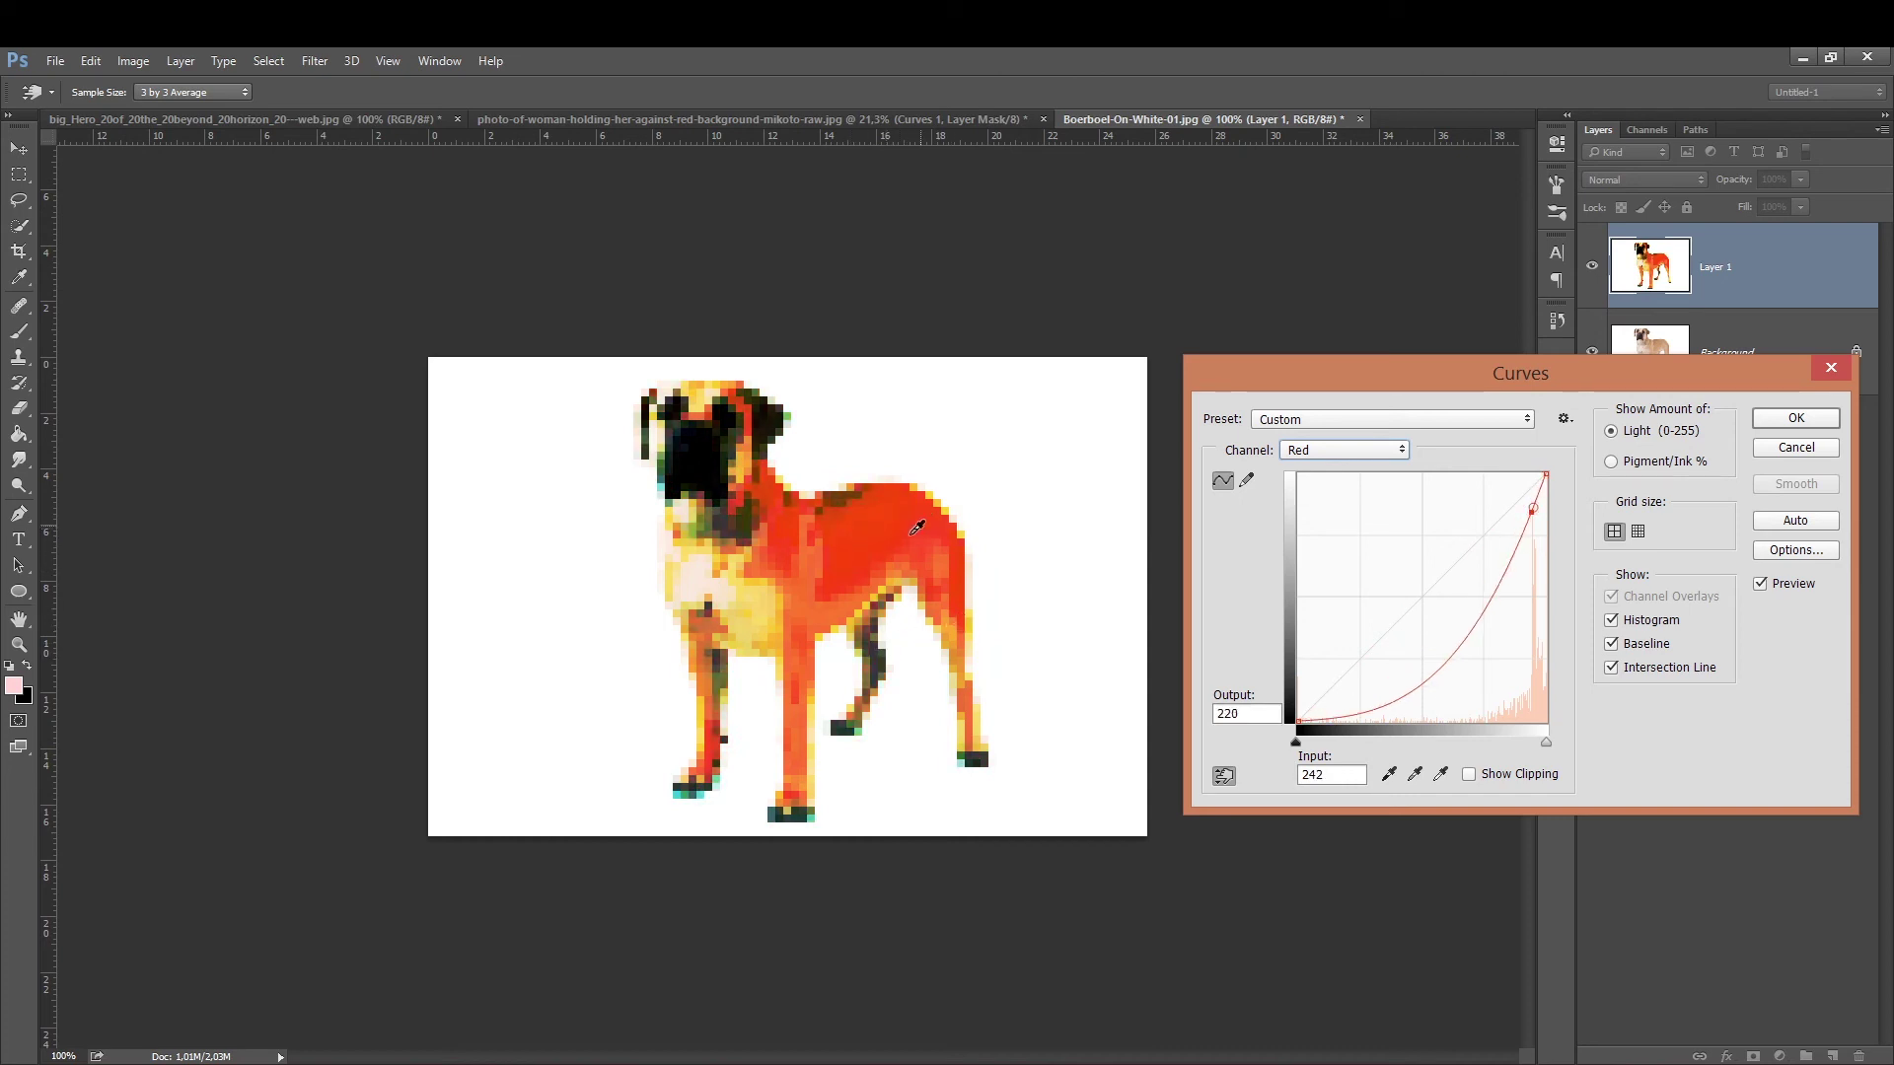
pyautogui.press('Return')
# Reduce the dog's saturation slightly with Hue/Saturation.
pyautogui.hotkey('ctrl', 'u')
pyautogui.moveTo(1588, 843); pyautogui.dragTo(1554, 843)
pyautogui.click(1780, 693)
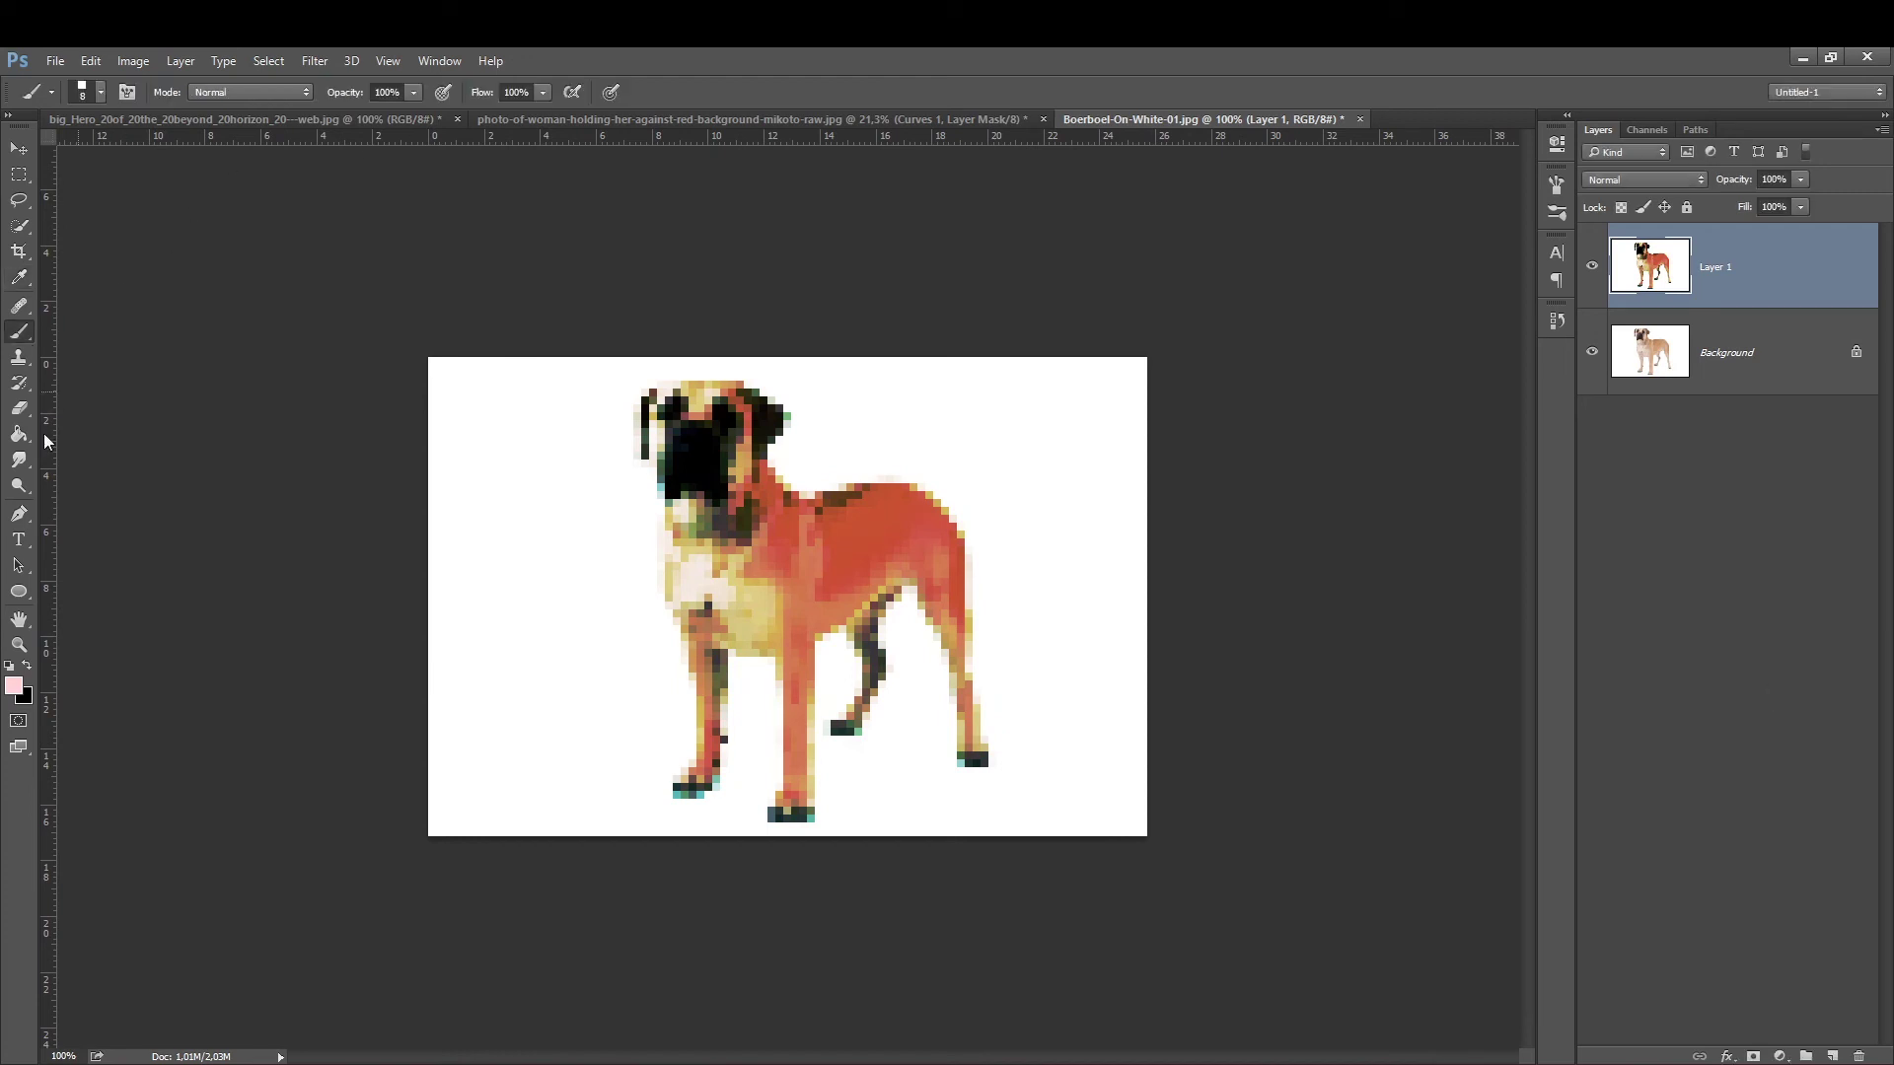
# Burn the dog's back, chest and legs with the Burn Tool set to Shadows.
pyautogui.click(20, 484)
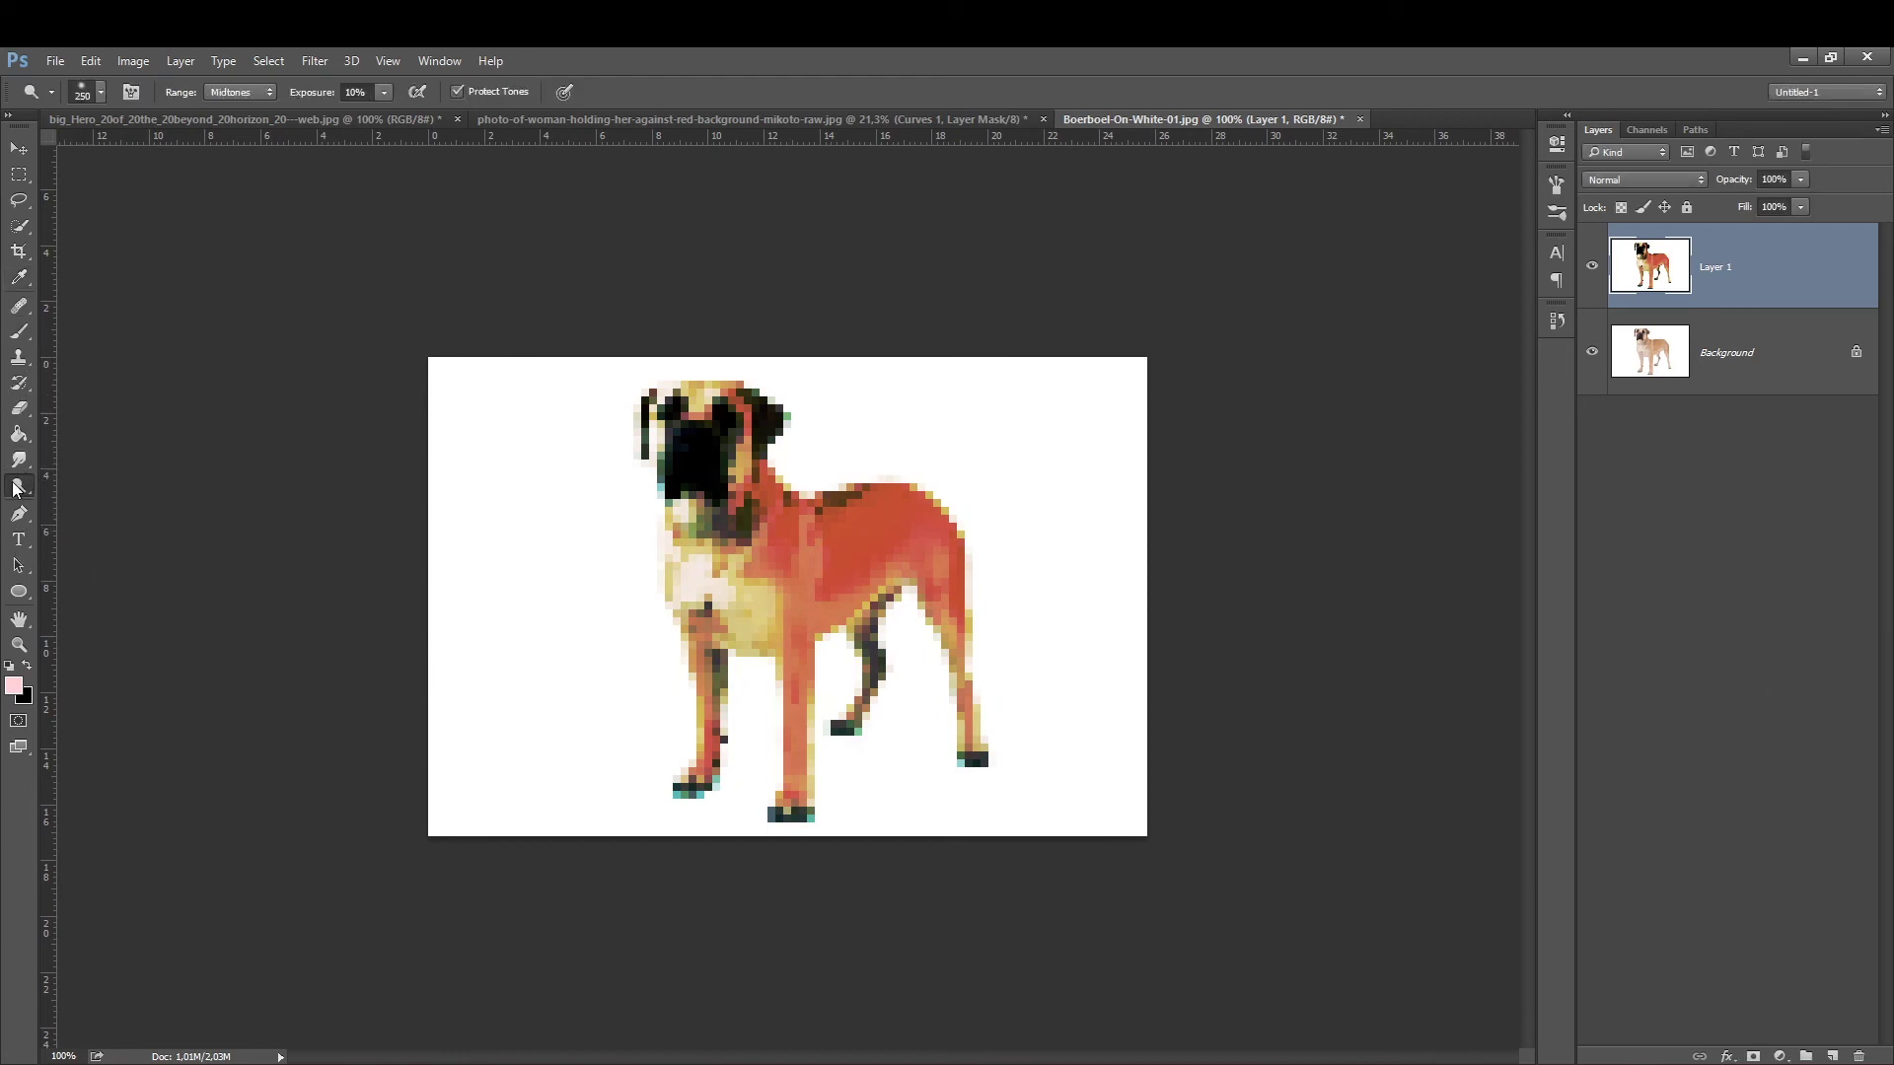
pyautogui.click(20, 484)
pyautogui.click(99, 501)
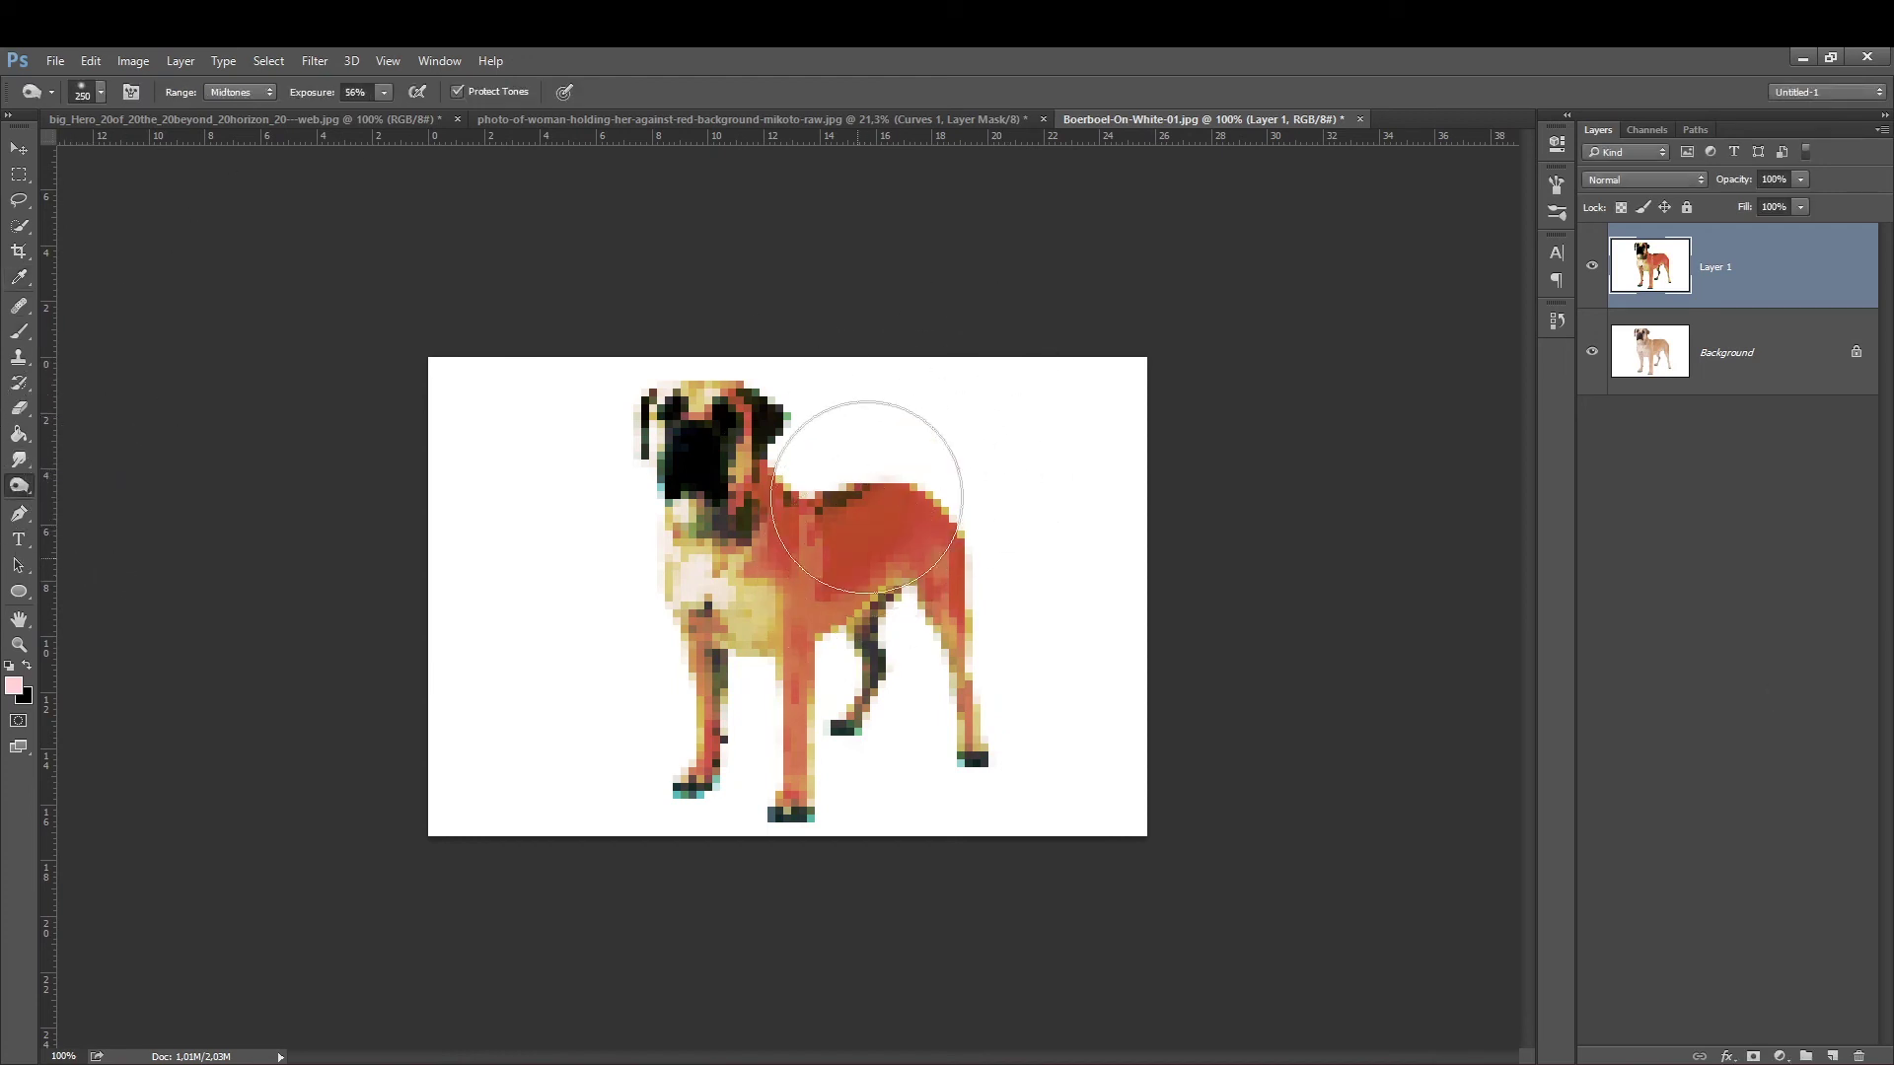
pyautogui.press('[')
pyautogui.press('[')
pyautogui.press('[')
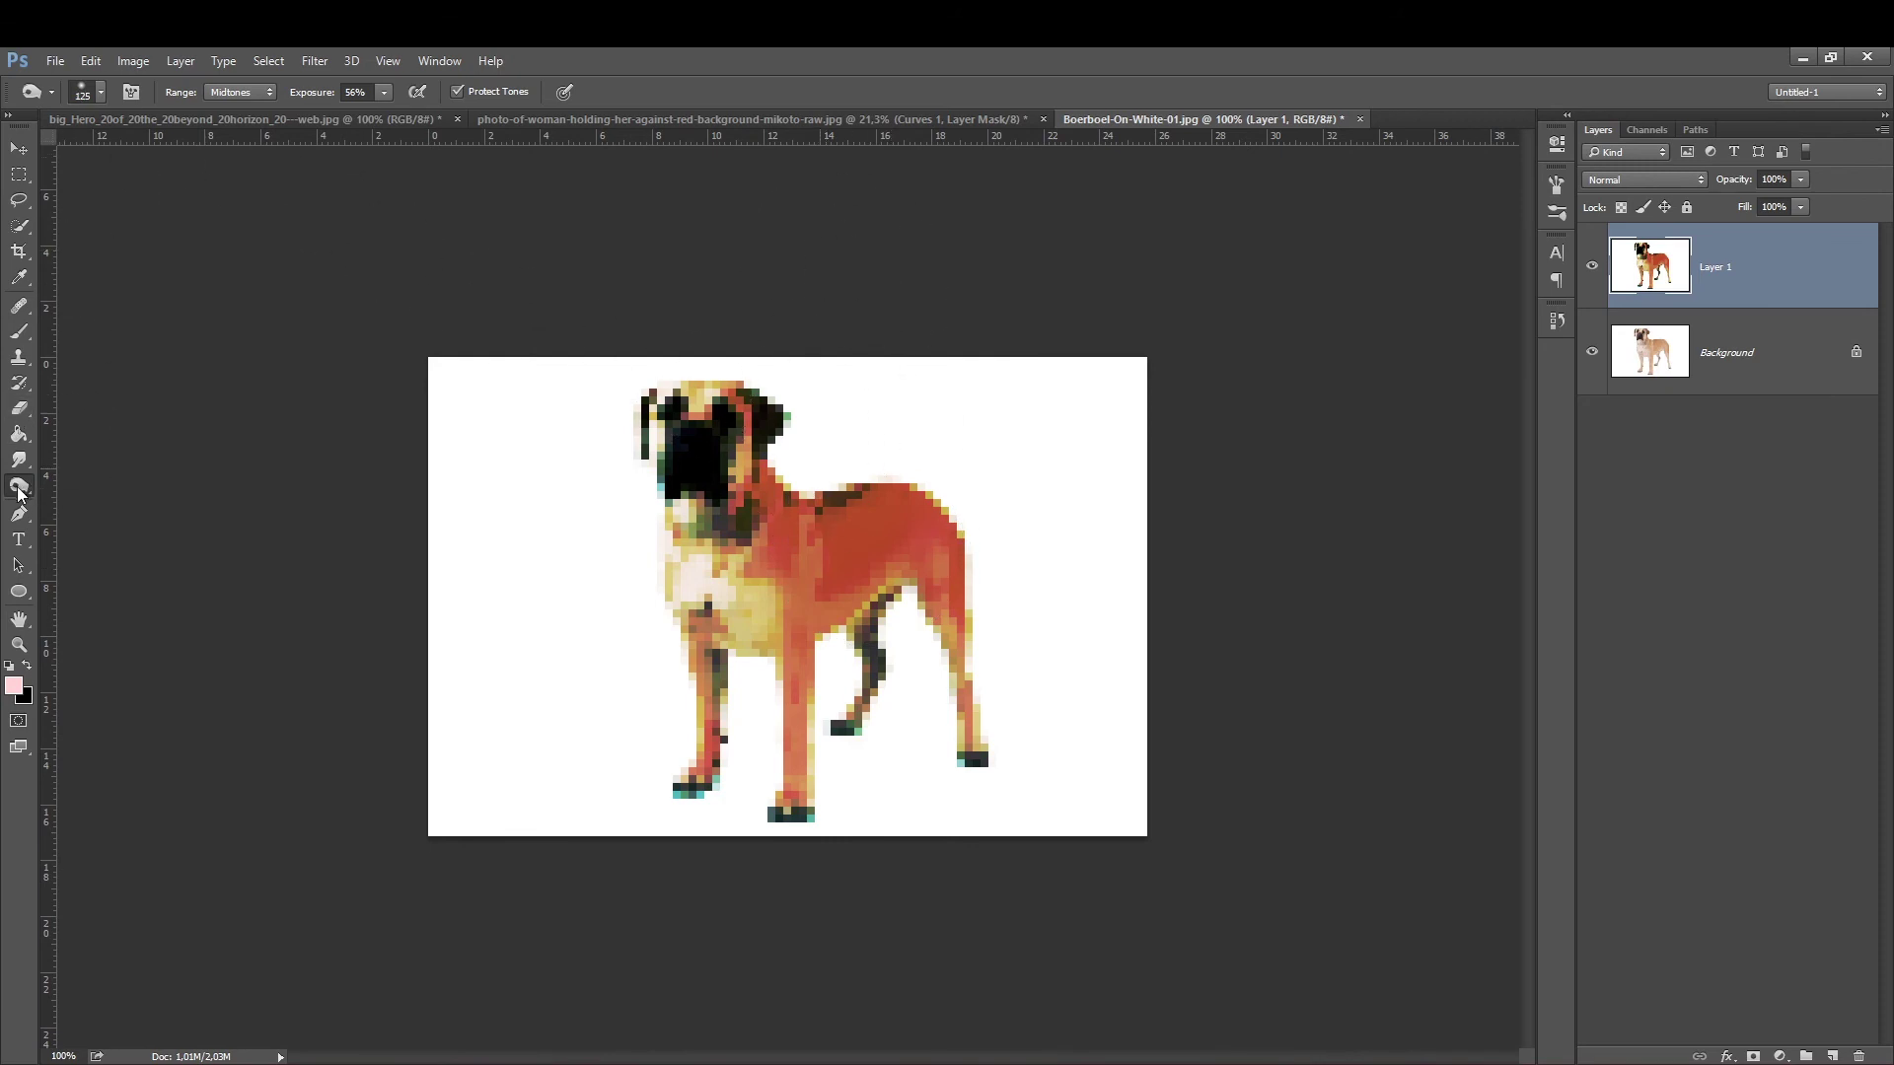
pyautogui.click(239, 92)
pyautogui.moveTo(906, 500); pyautogui.dragTo(848, 543)
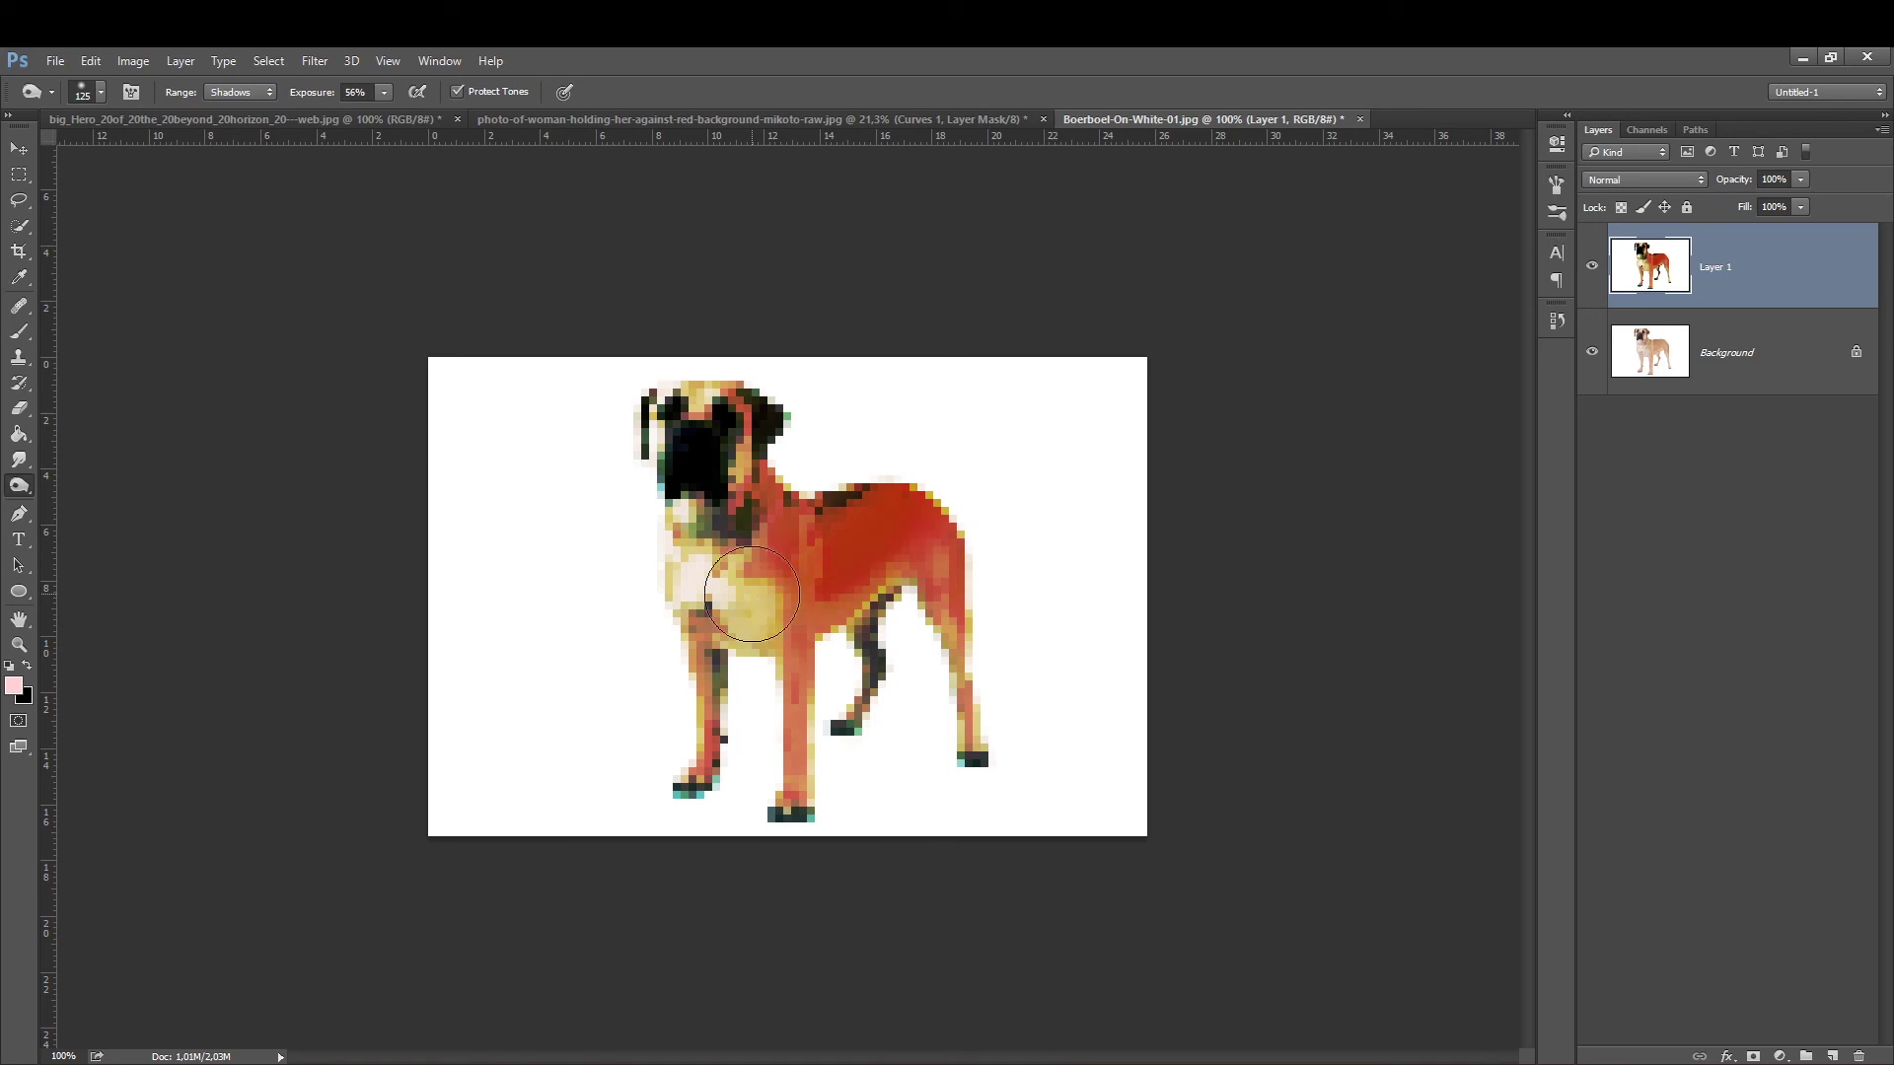
pyautogui.press(']')
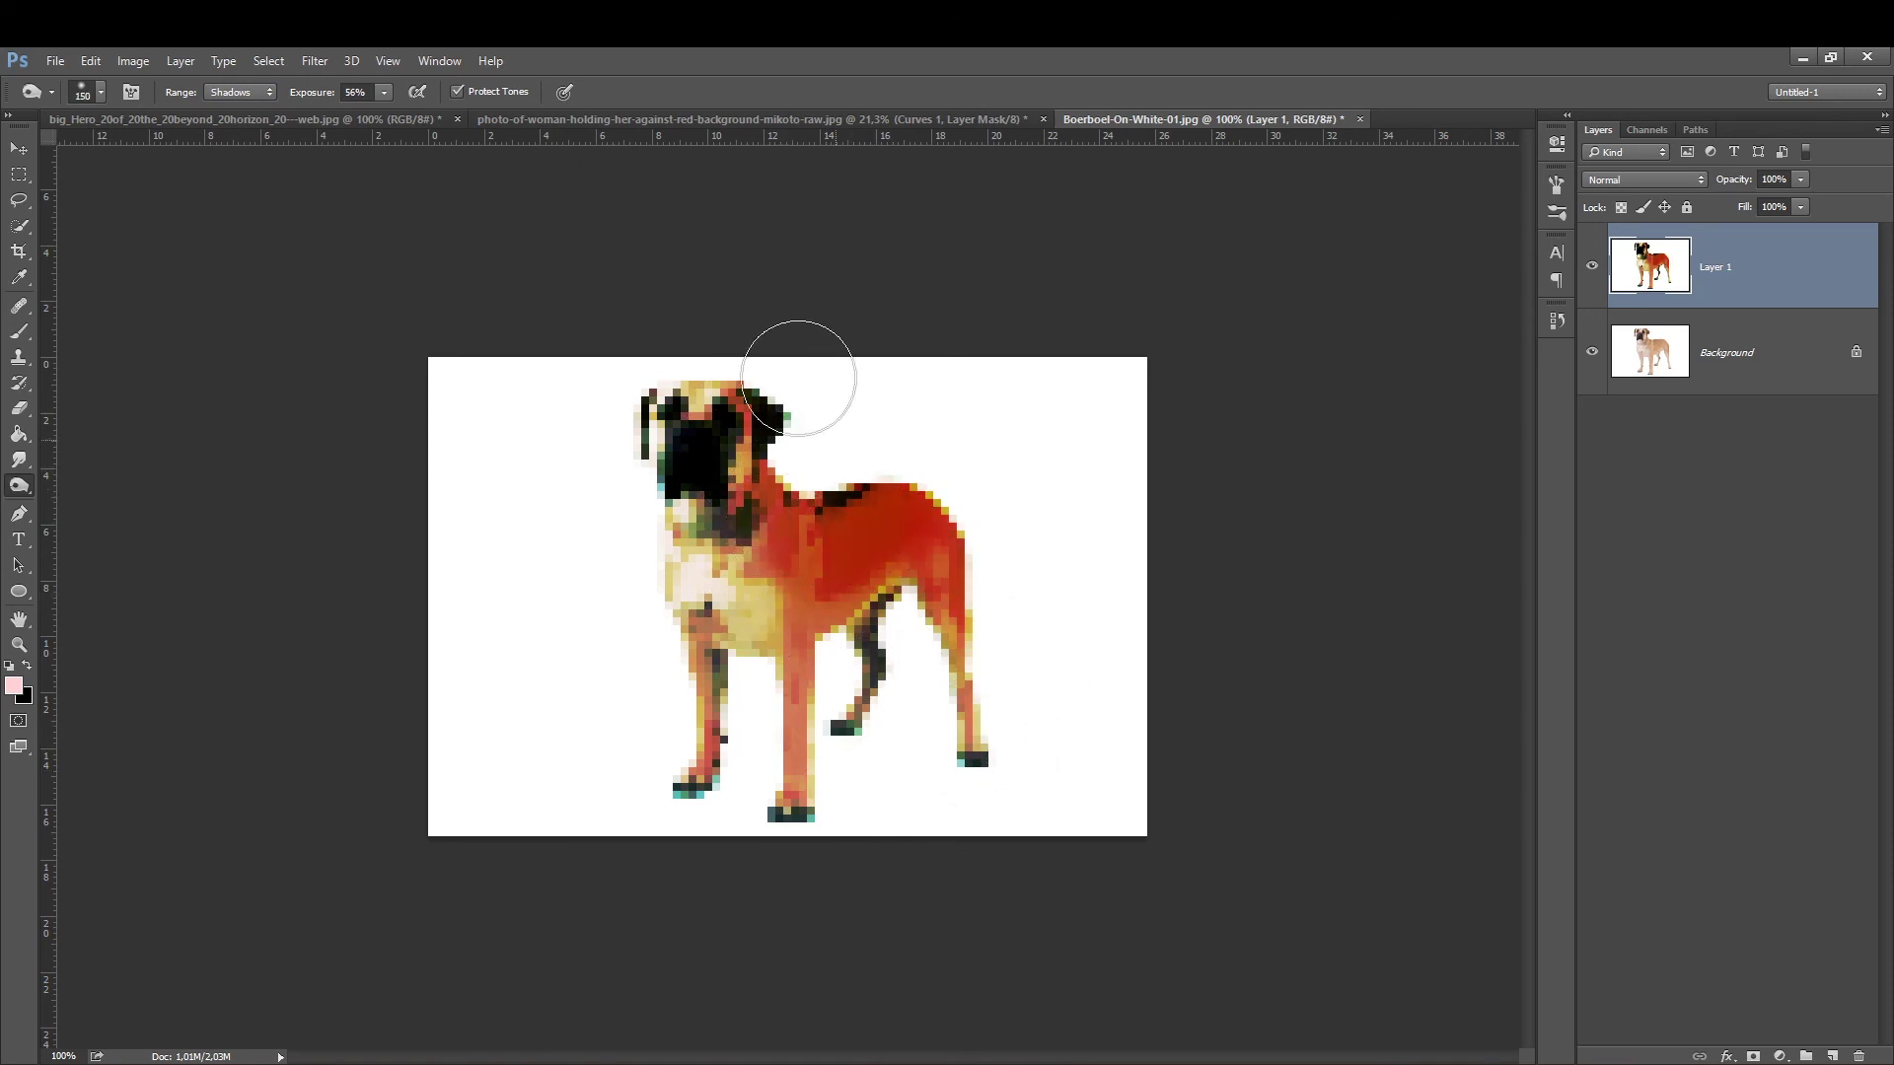
pyautogui.moveTo(697, 529); pyautogui.dragTo(760, 740)
pyautogui.press('[')
pyautogui.press('[')
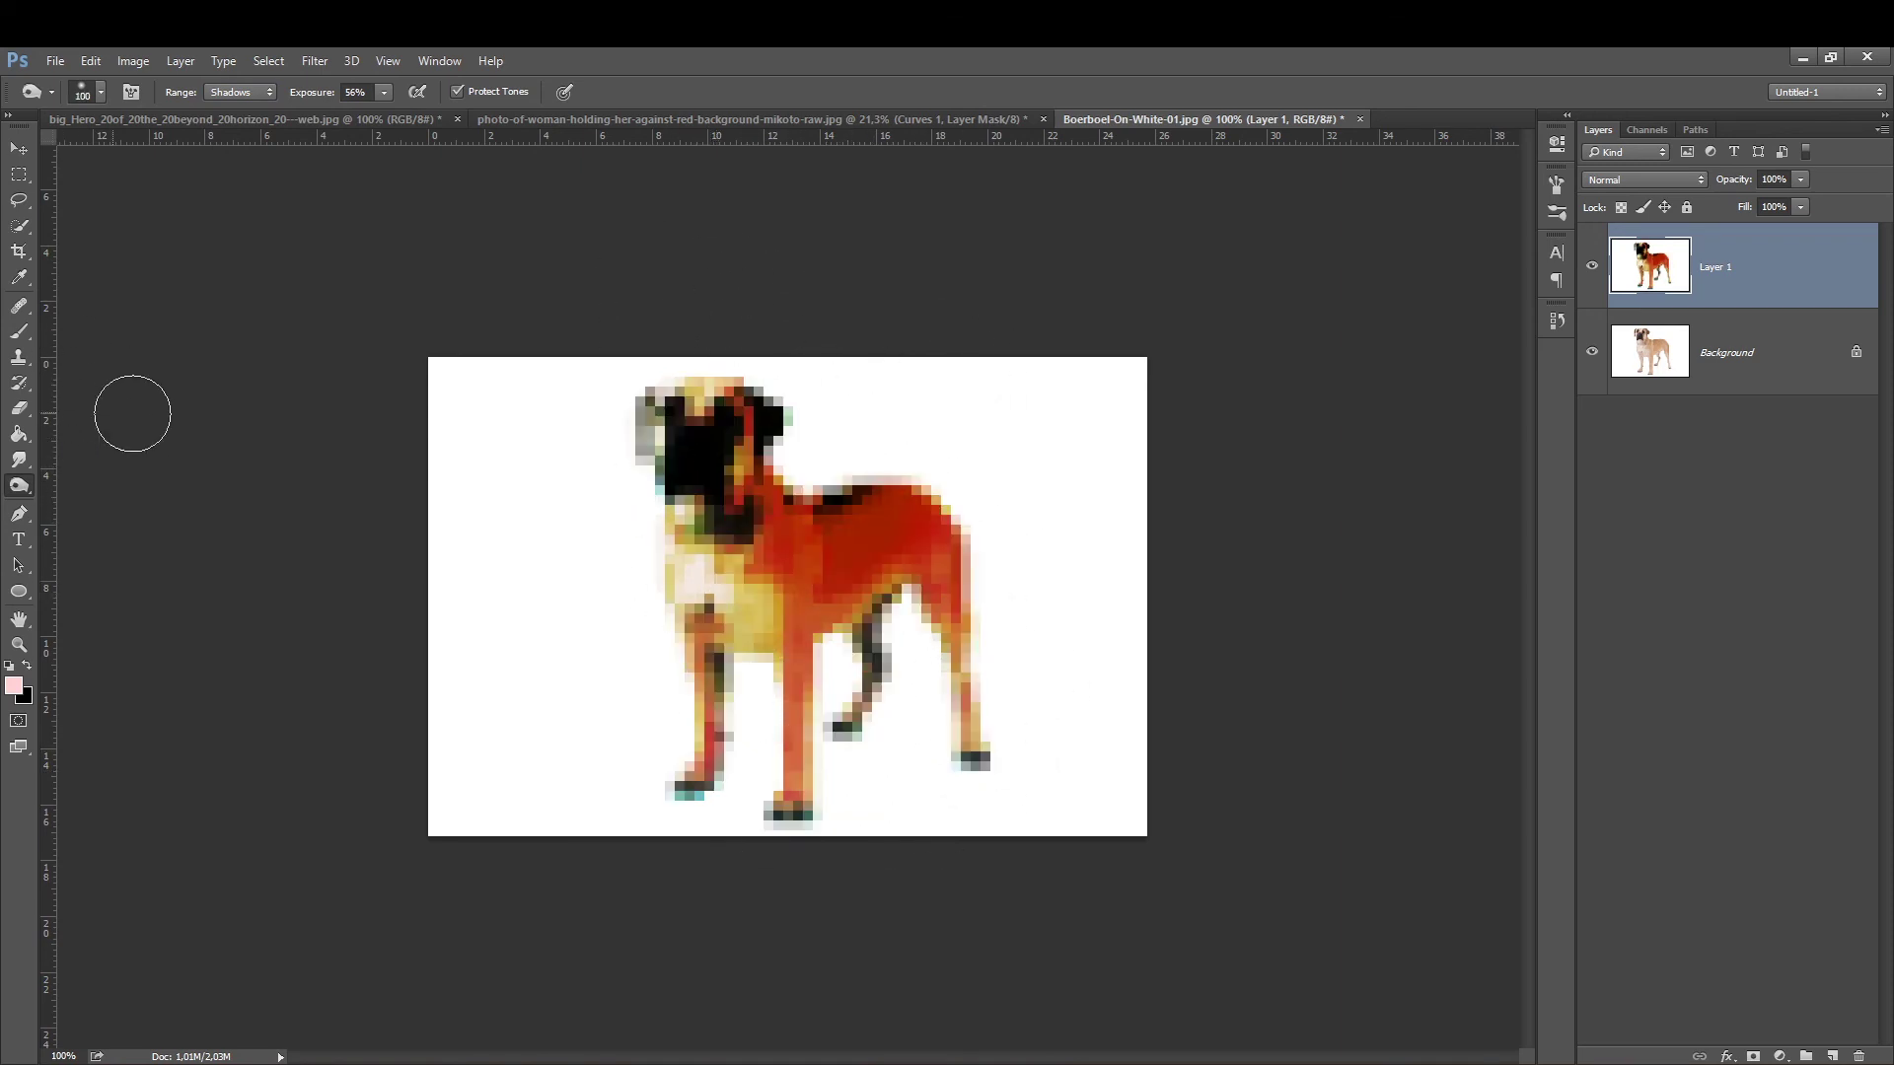
# Toggle Layer 1 visibility to compare, then zoom in on the dog's head.
pyautogui.click(1591, 269)
pyautogui.click(1591, 266)
pyautogui.keyDown('ctrl'); pyautogui.click(706, 266); pyautogui.keyUp('ctrl')
pyautogui.keyDown('ctrl'); pyautogui.click(864, 421); pyautogui.keyUp('ctrl')
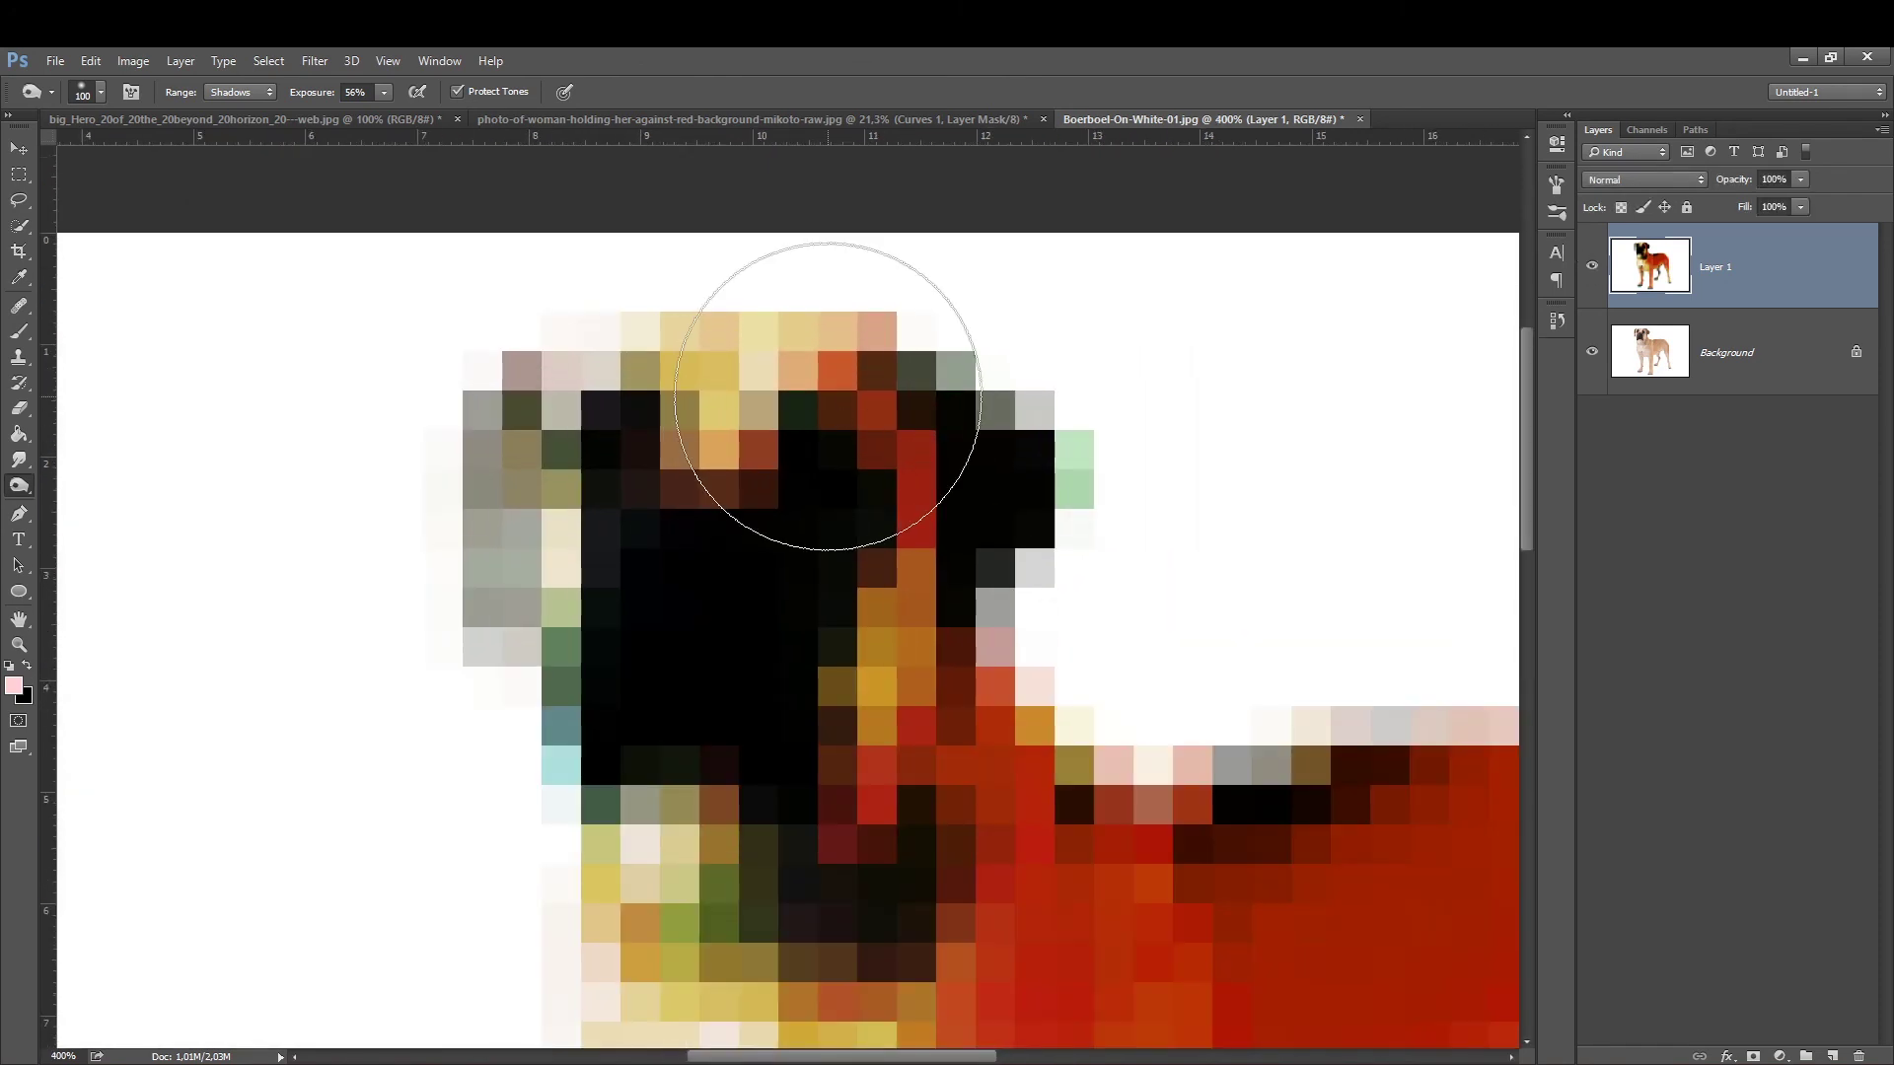
# Hide Layer 1, add a new layer above Background, and pick a lightened eye colour.
pyautogui.click(1591, 266)
pyautogui.click(1640, 385)
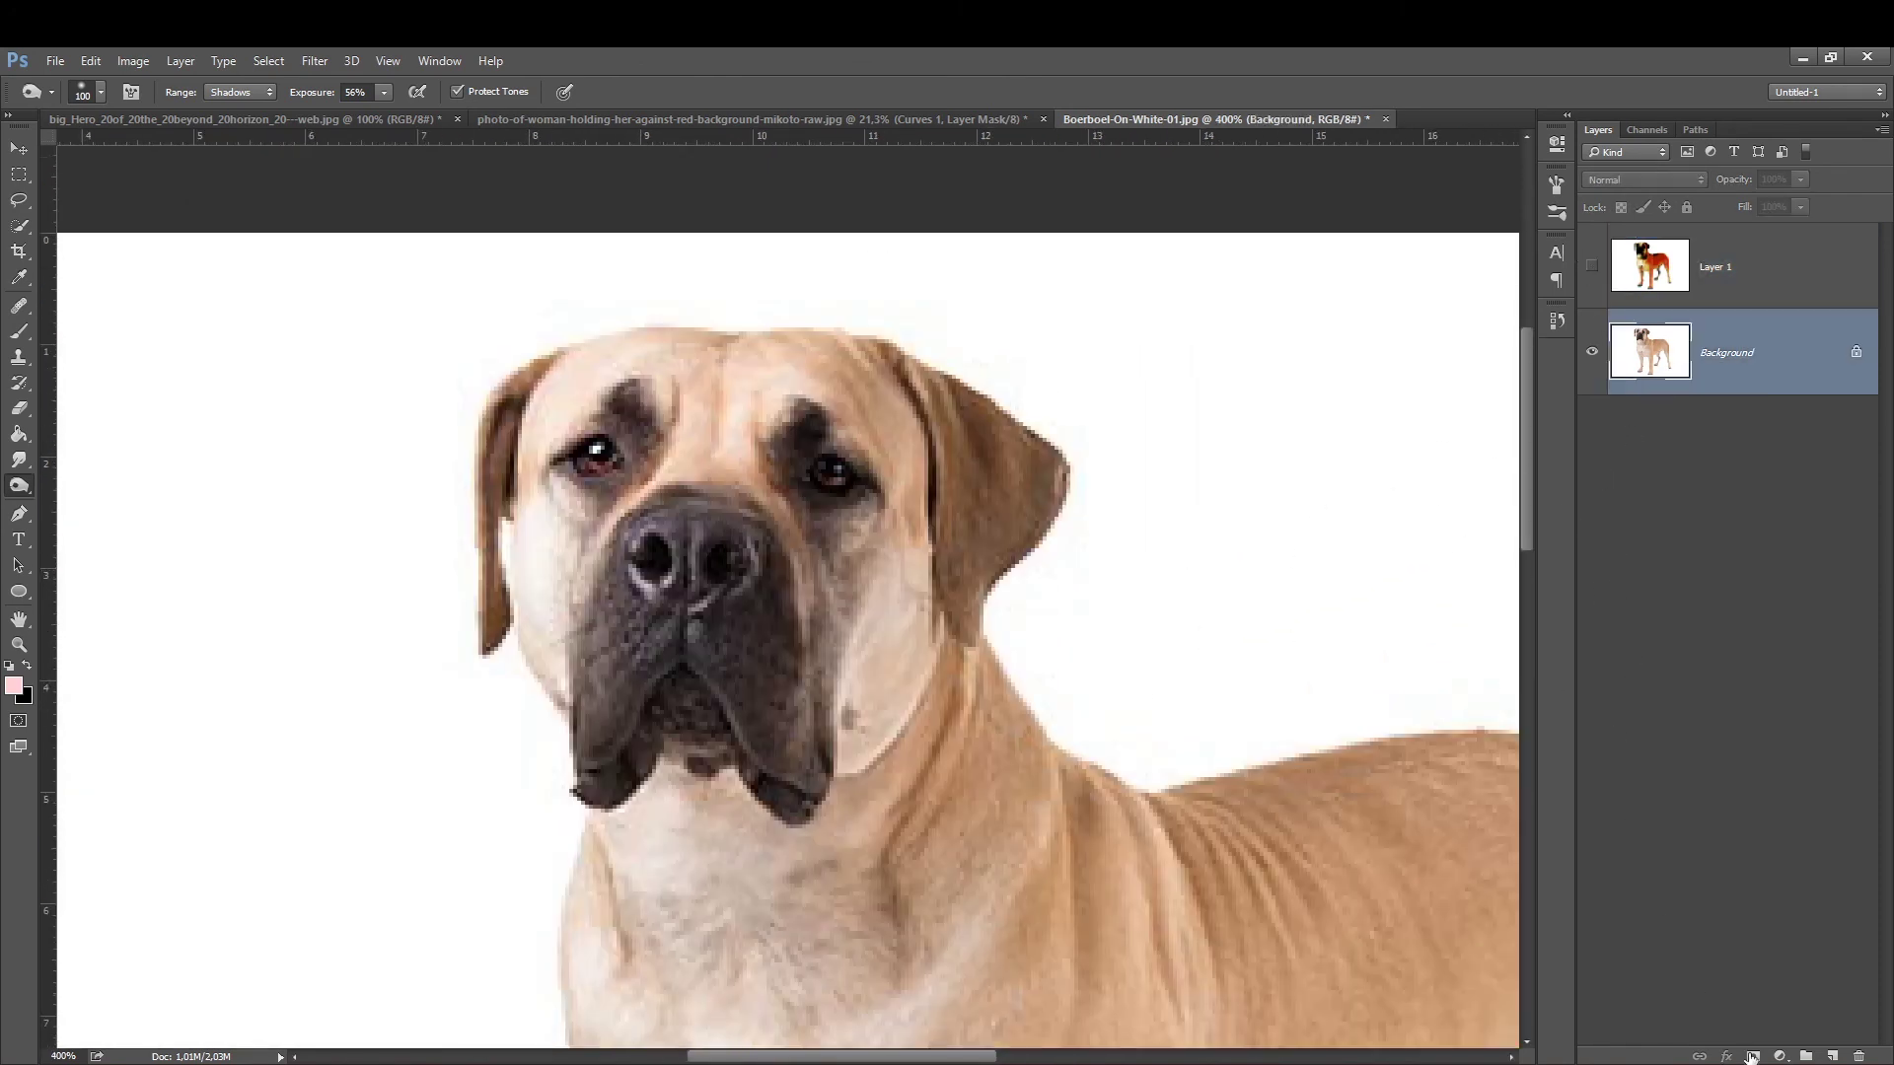
pyautogui.click(1832, 1056)
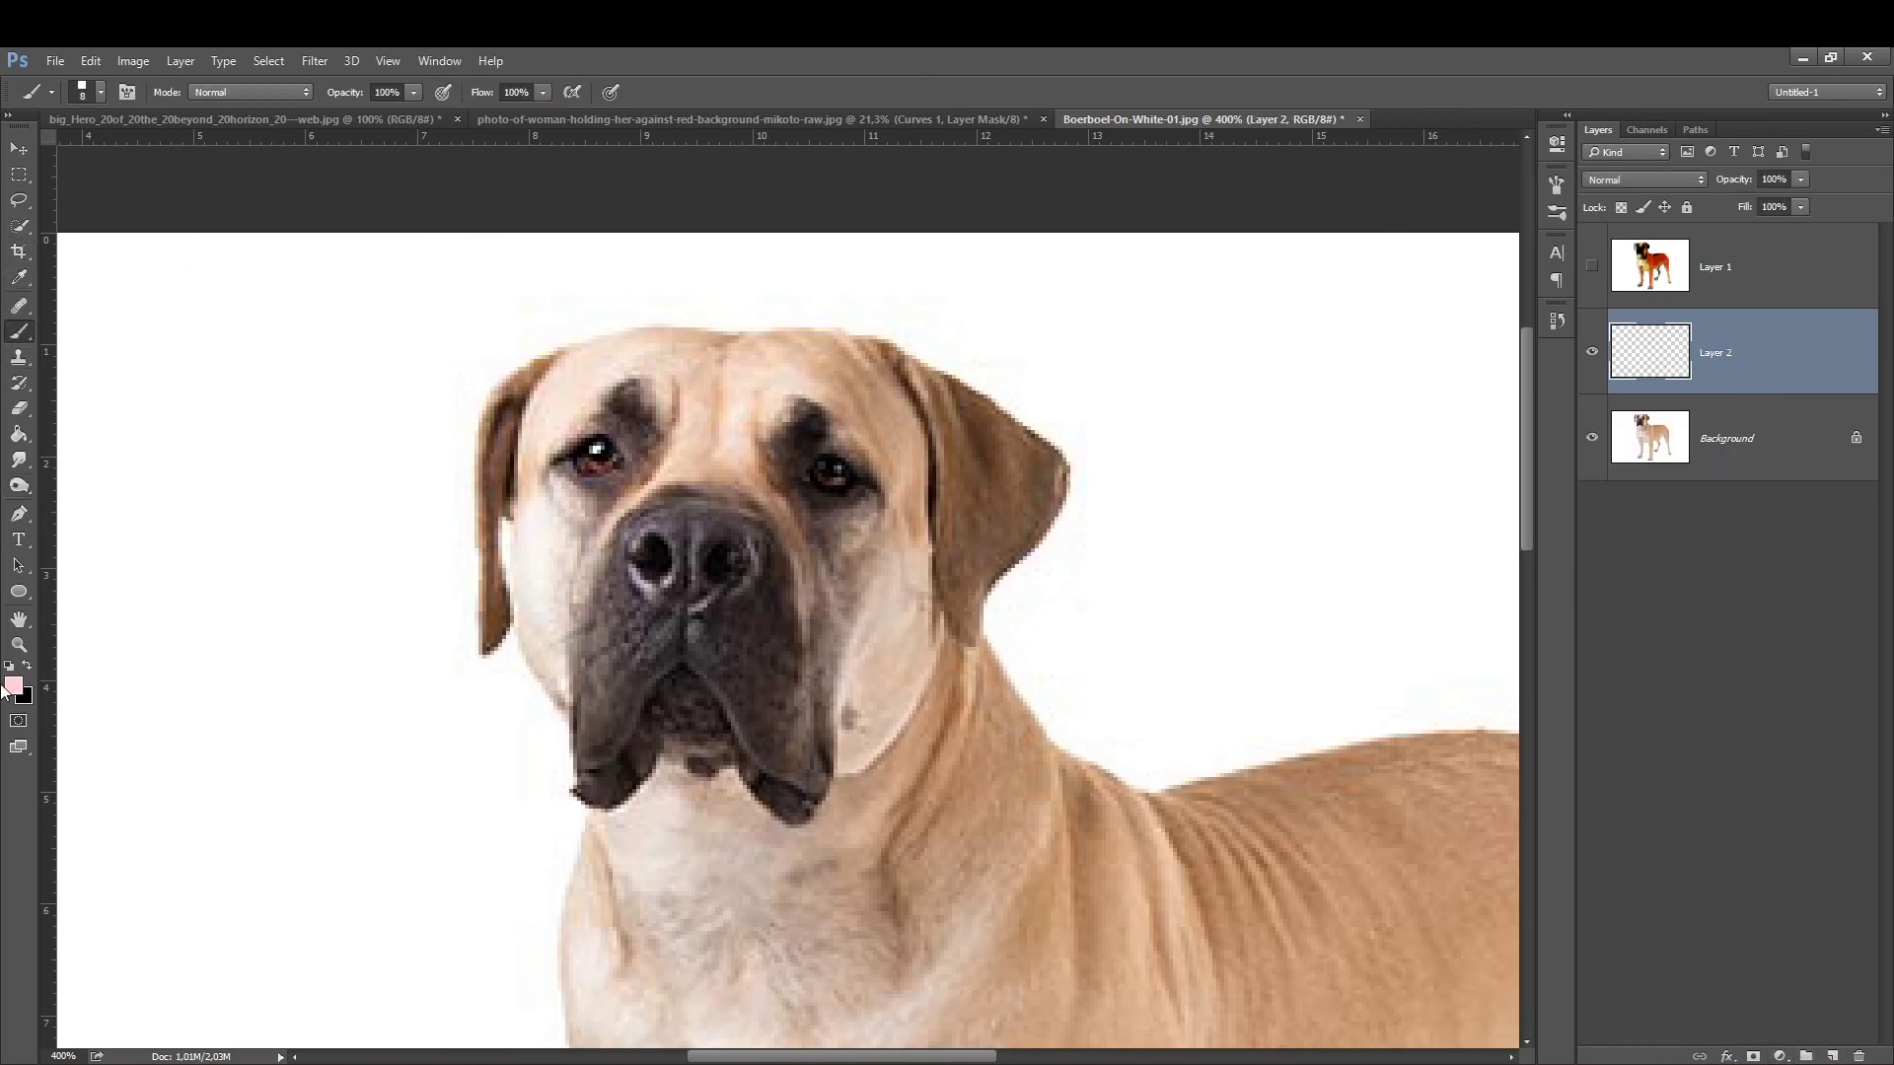
pyautogui.click(12, 685)
pyautogui.click(596, 447)
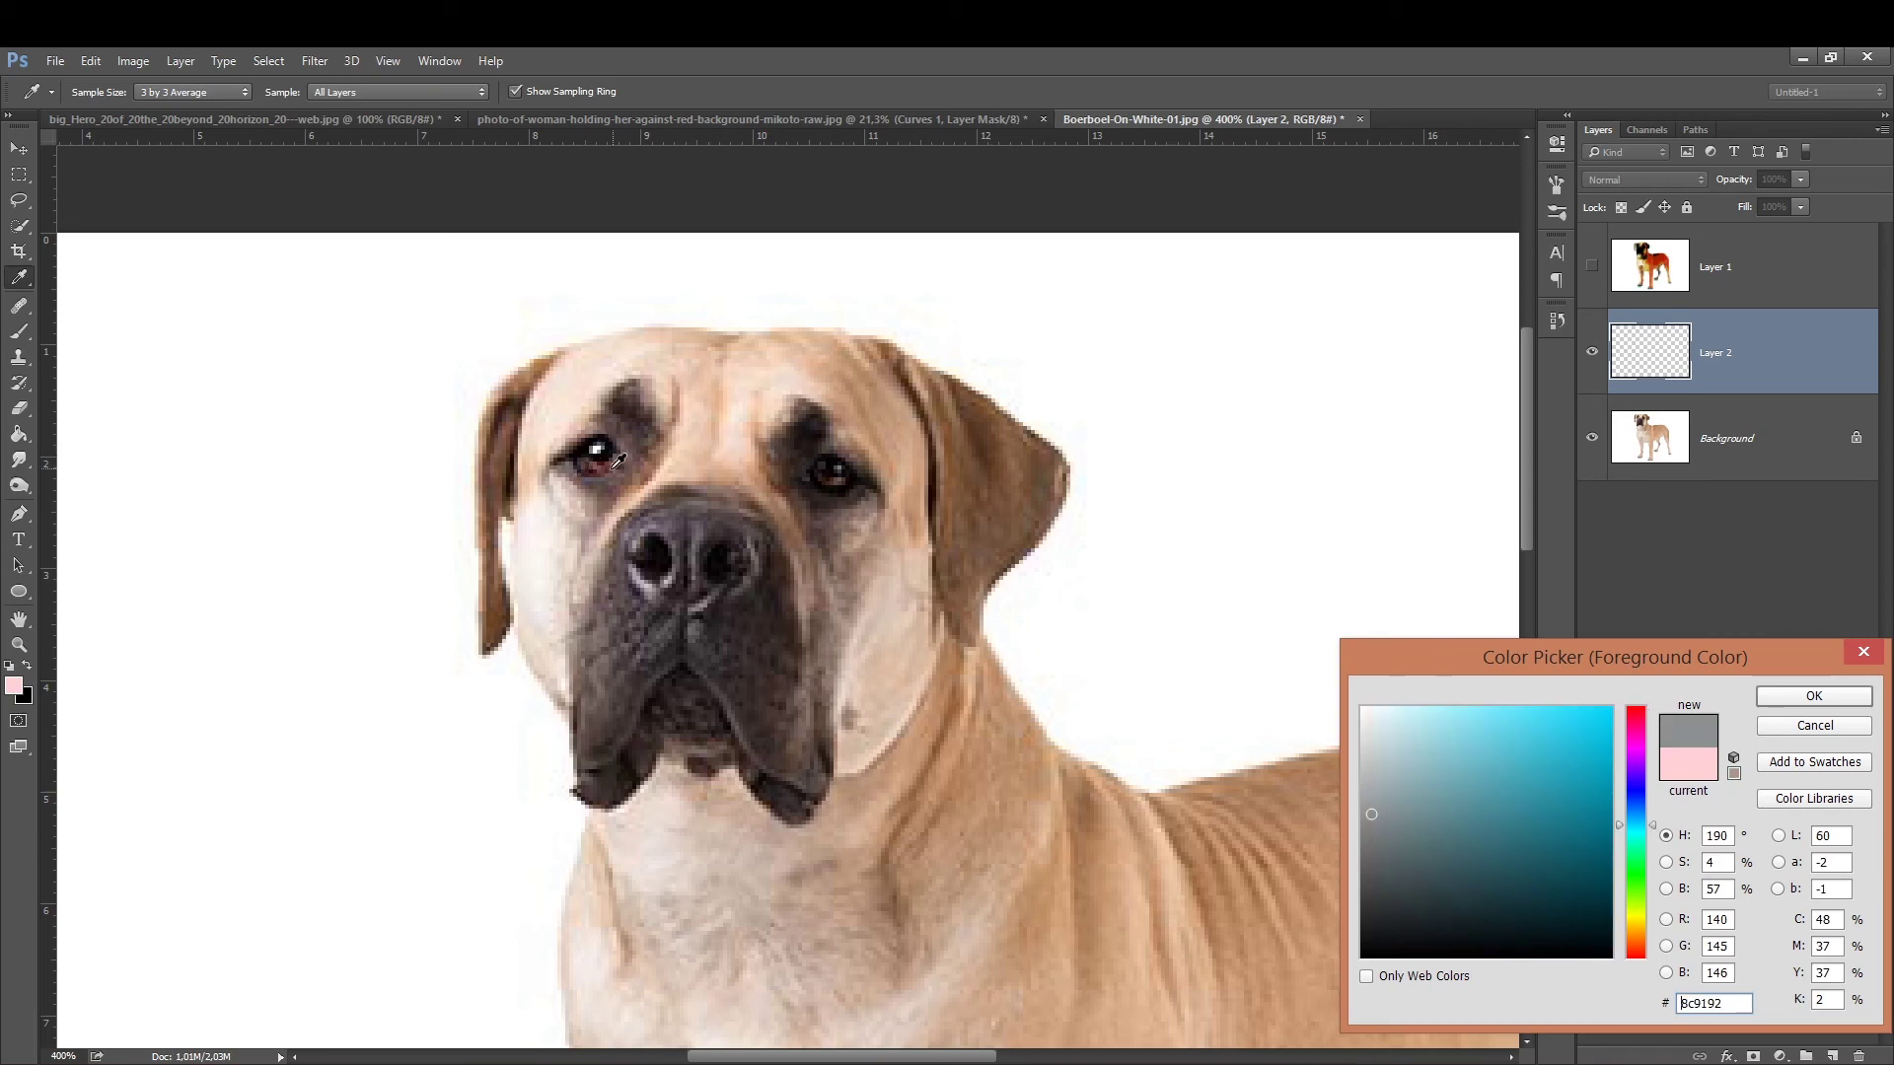
pyautogui.click(618, 461)
pyautogui.moveTo(1551, 774); pyautogui.dragTo(1495, 724)
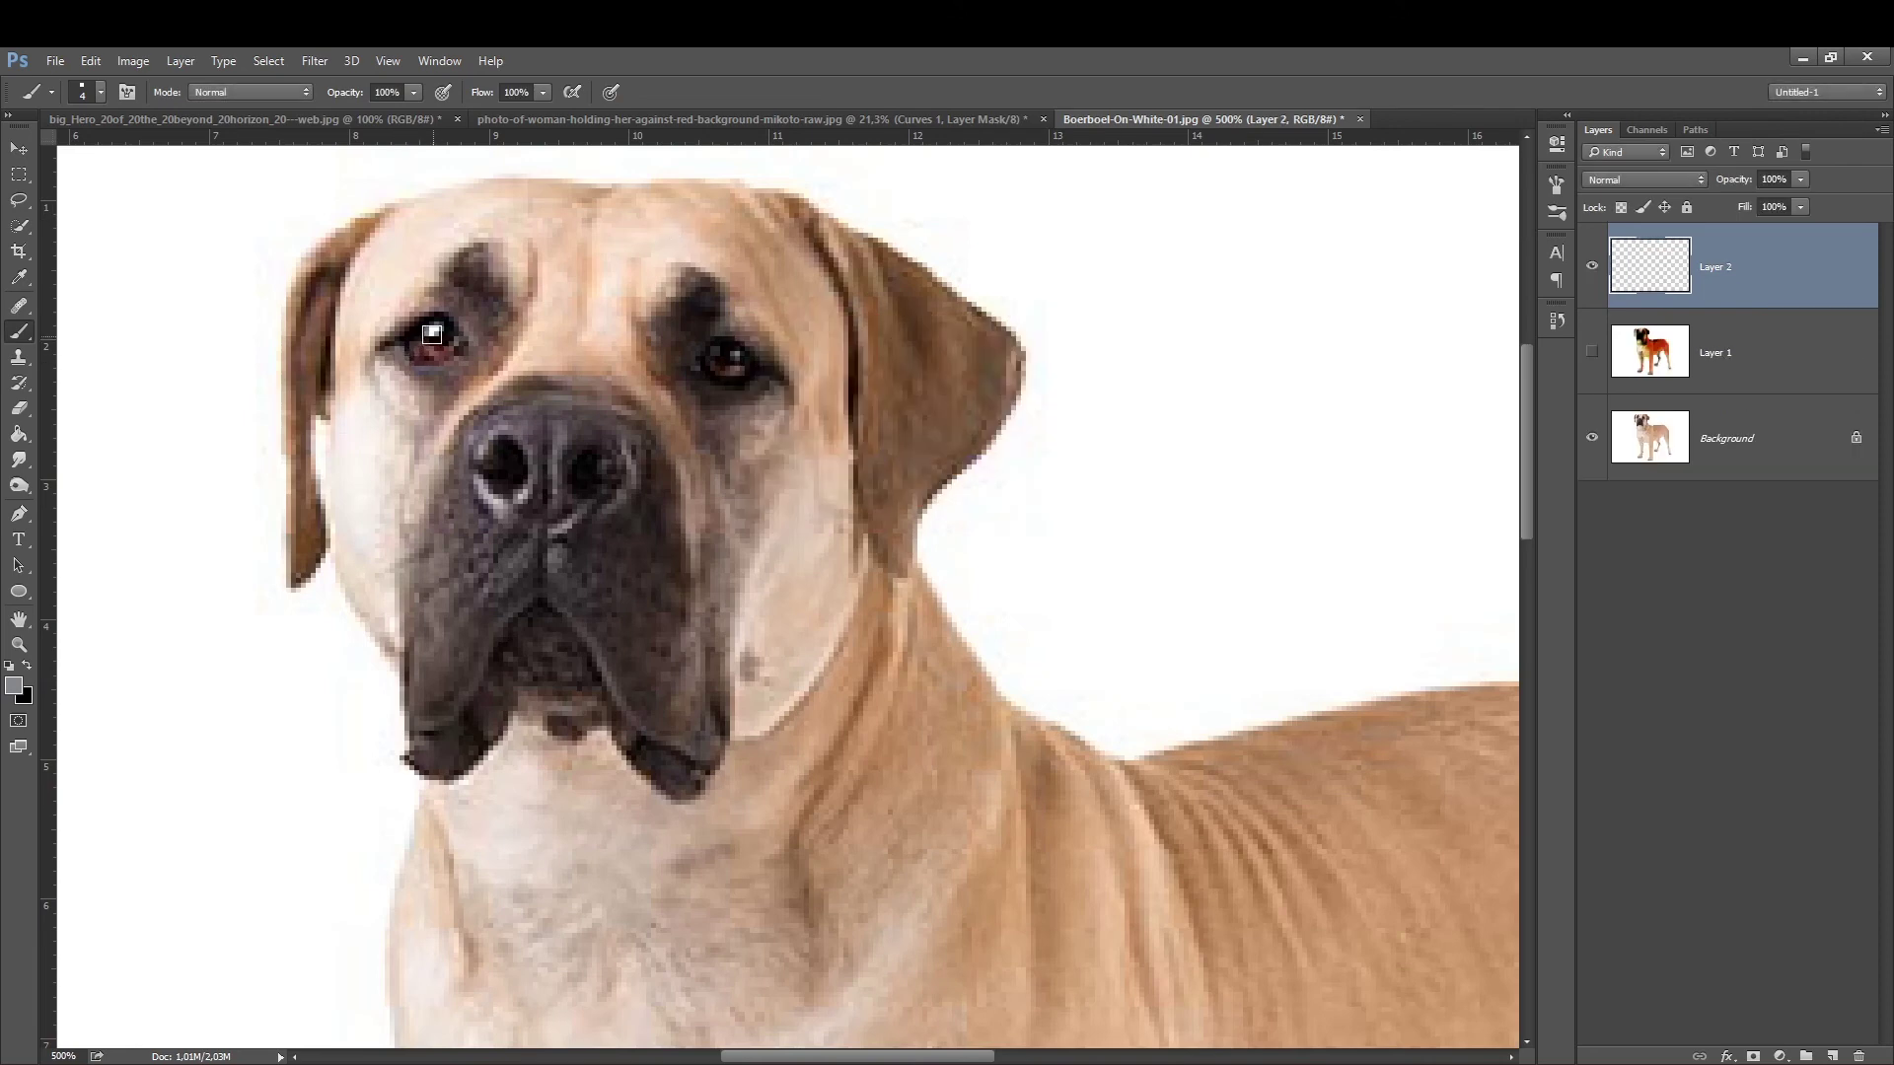
# Paint light highlights over the dog's left eye on the new layer.
pyautogui.moveTo(432, 333)
pyautogui.mouseDown()
pyautogui.moveTo(409, 340)
pyautogui.moveTo(424, 365)
pyautogui.moveTo(451, 352)
pyautogui.moveTo(445, 323)
pyautogui.mouseUp()
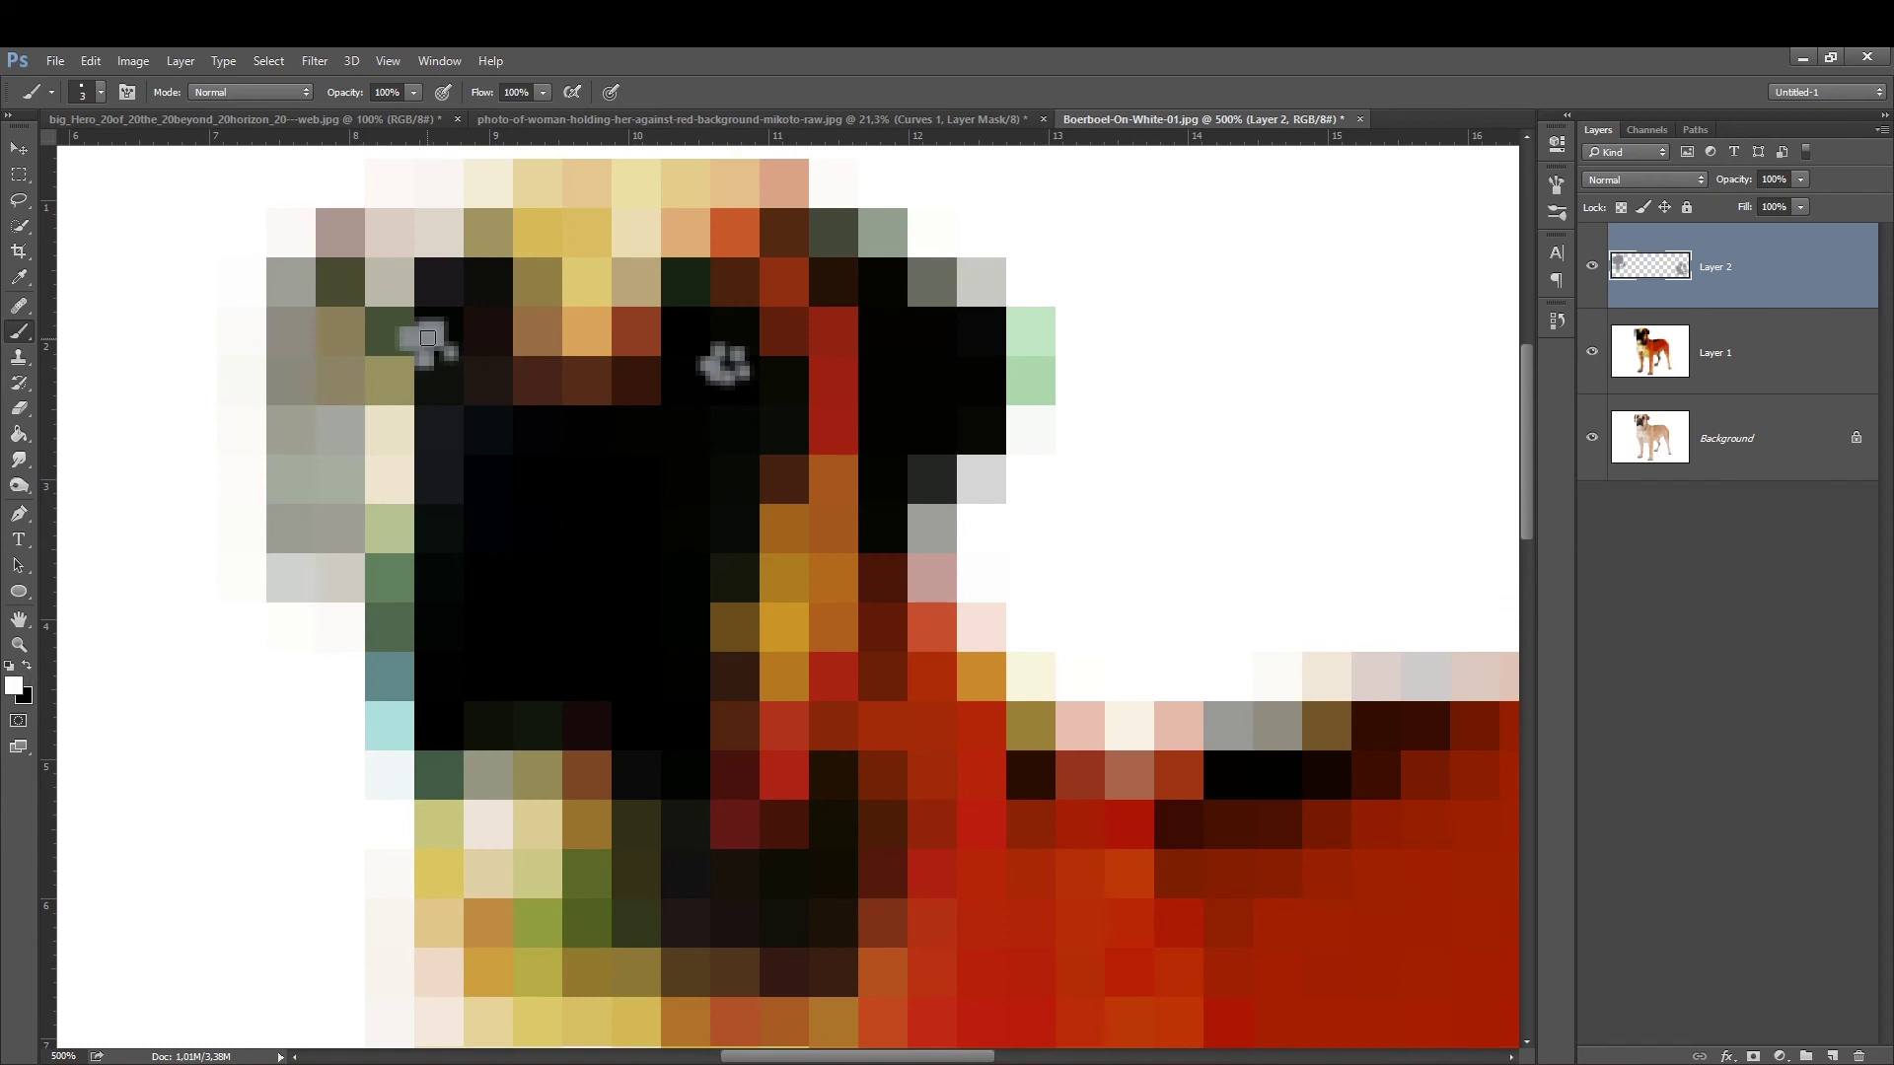
pyautogui.press('[')
pyautogui.click(427, 338)
pyautogui.hotkey('ctrl', '0')
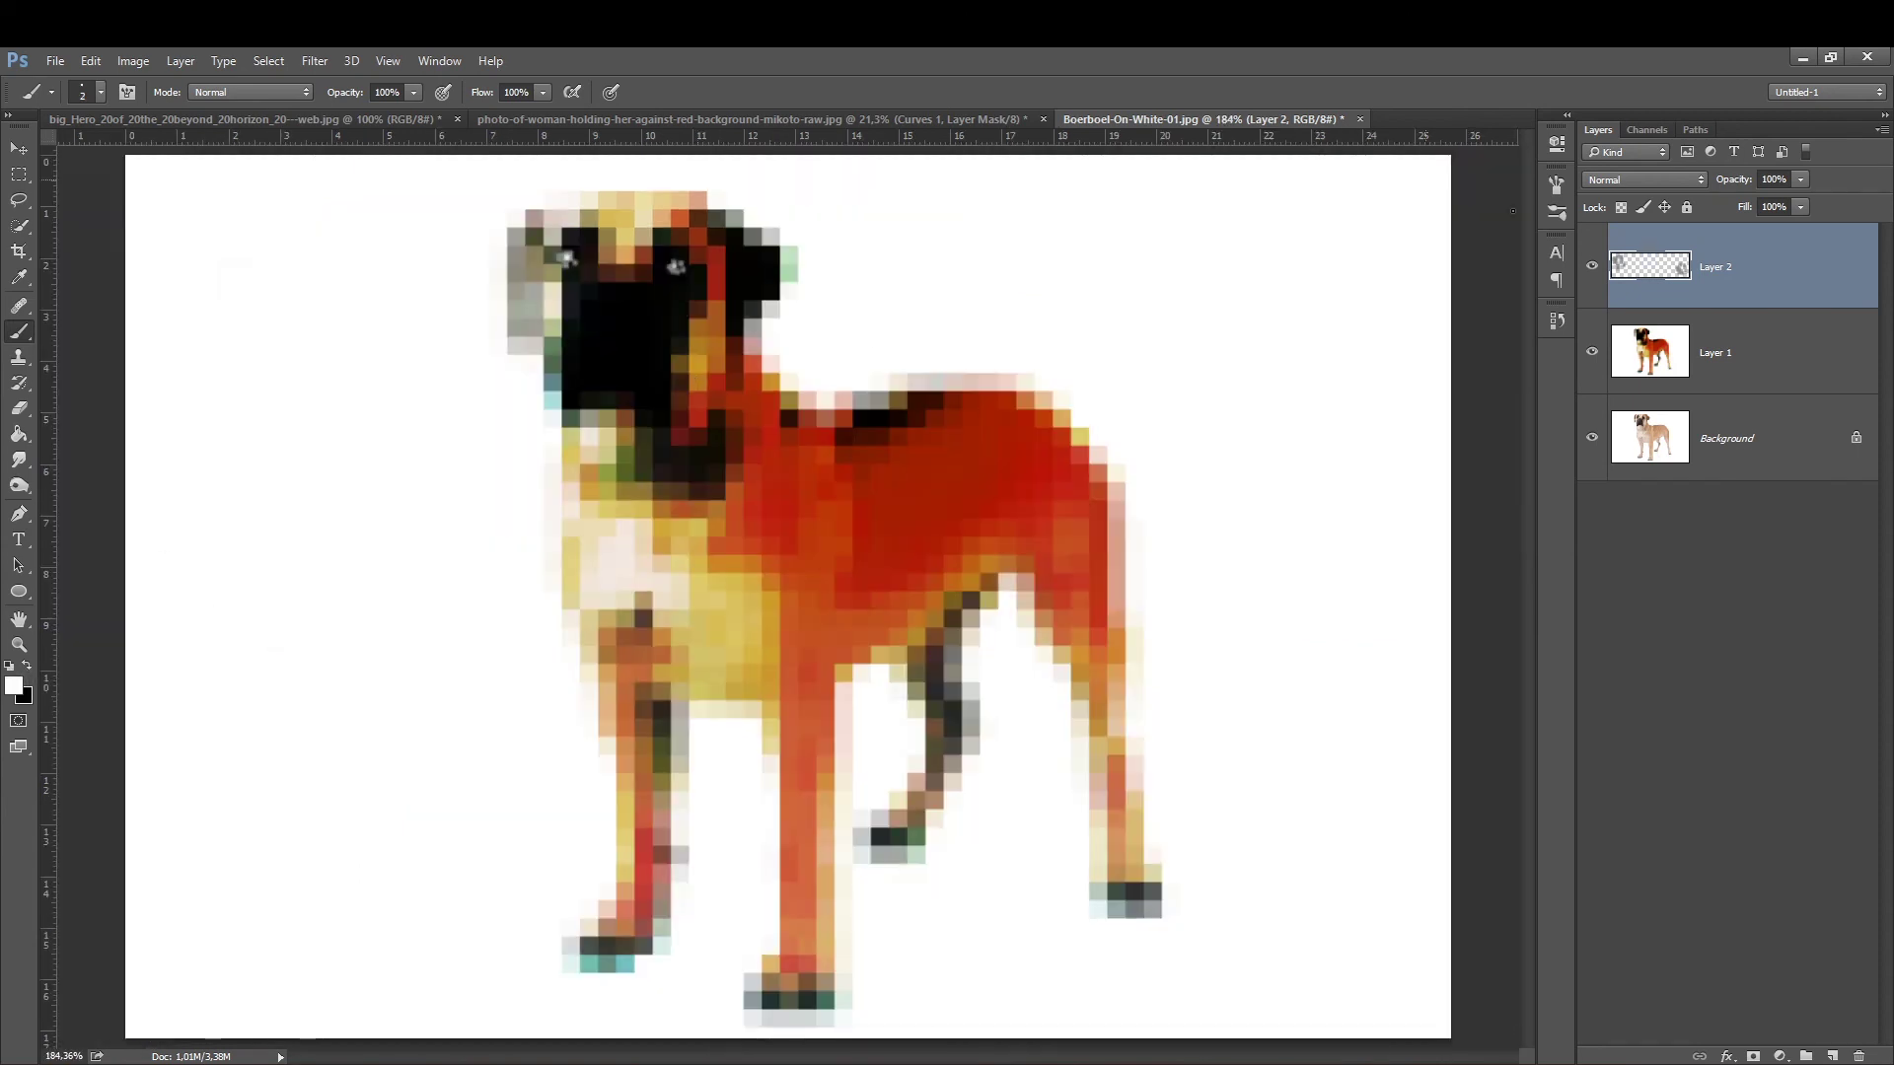
# Open and close Brightness/Contrast, then dab more white highlights on the eyes.
pyautogui.click(133, 60)
pyautogui.moveTo(173, 122)
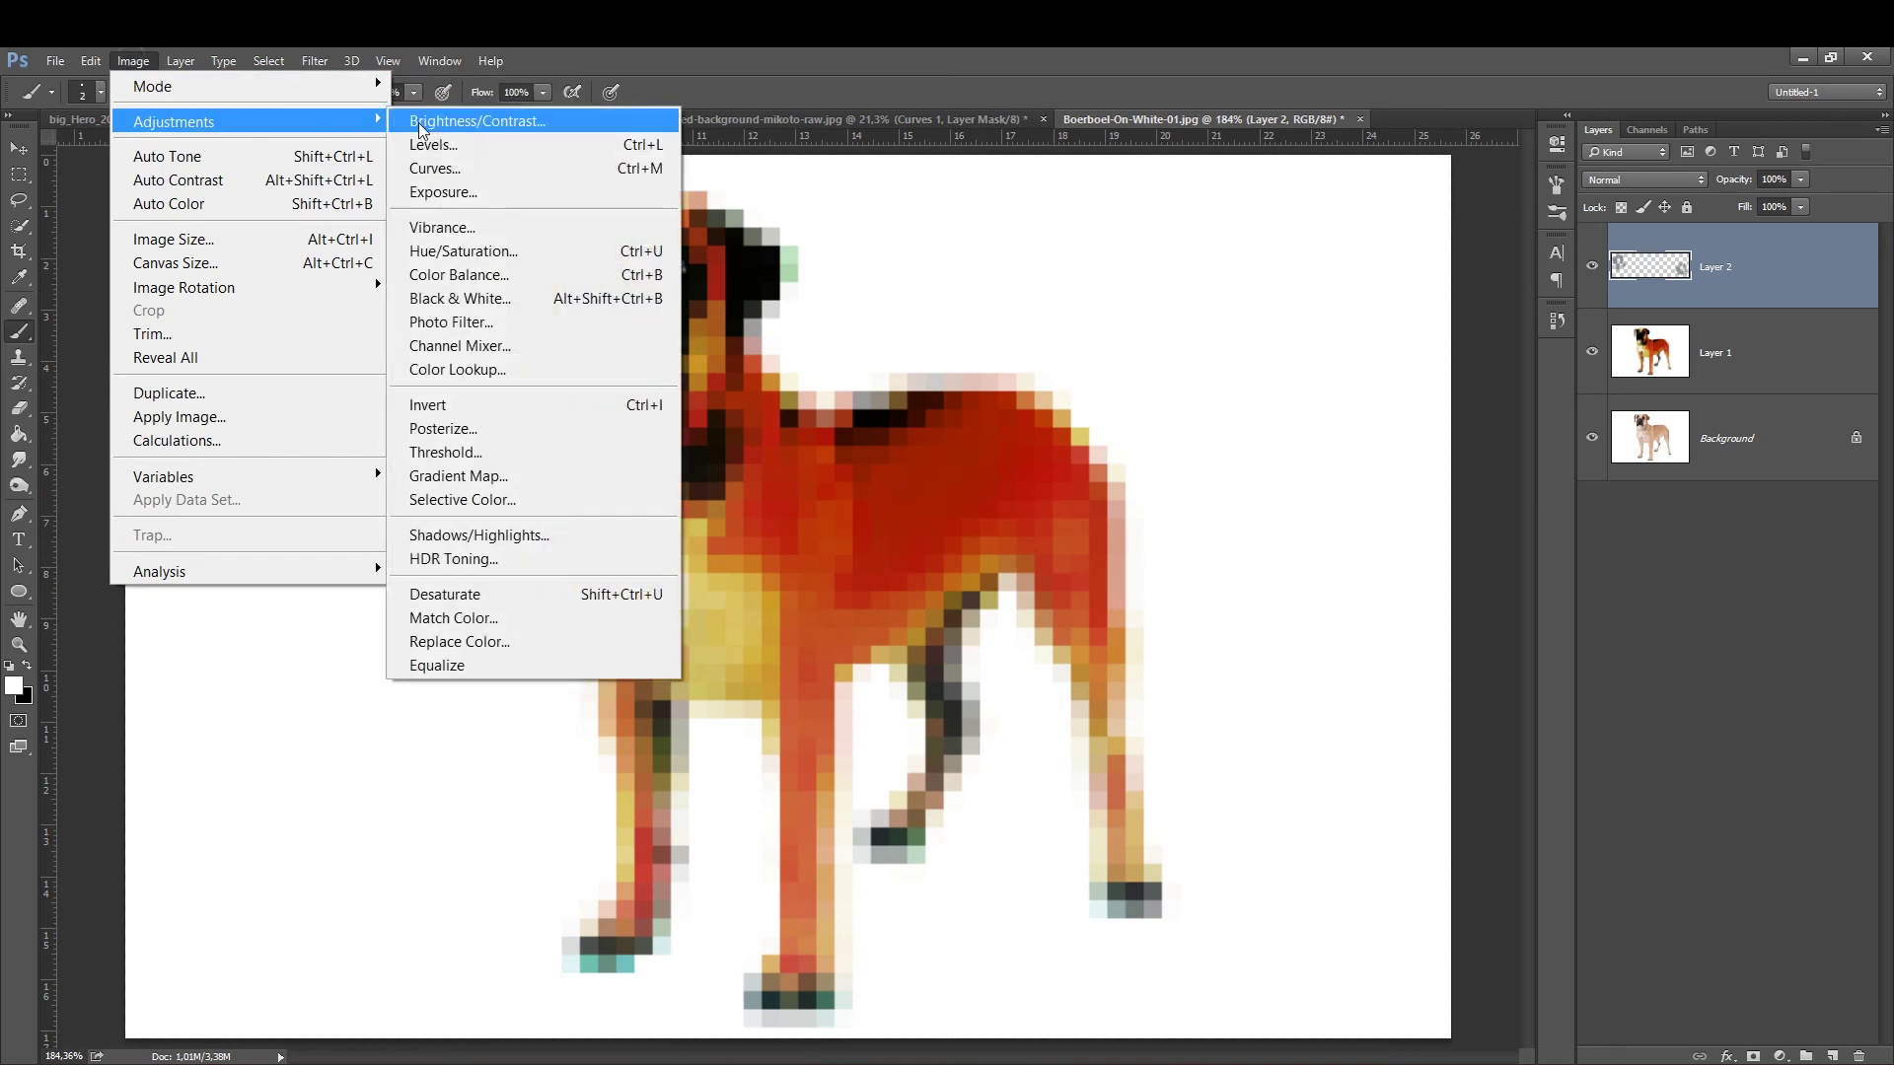
pyautogui.click(463, 120)
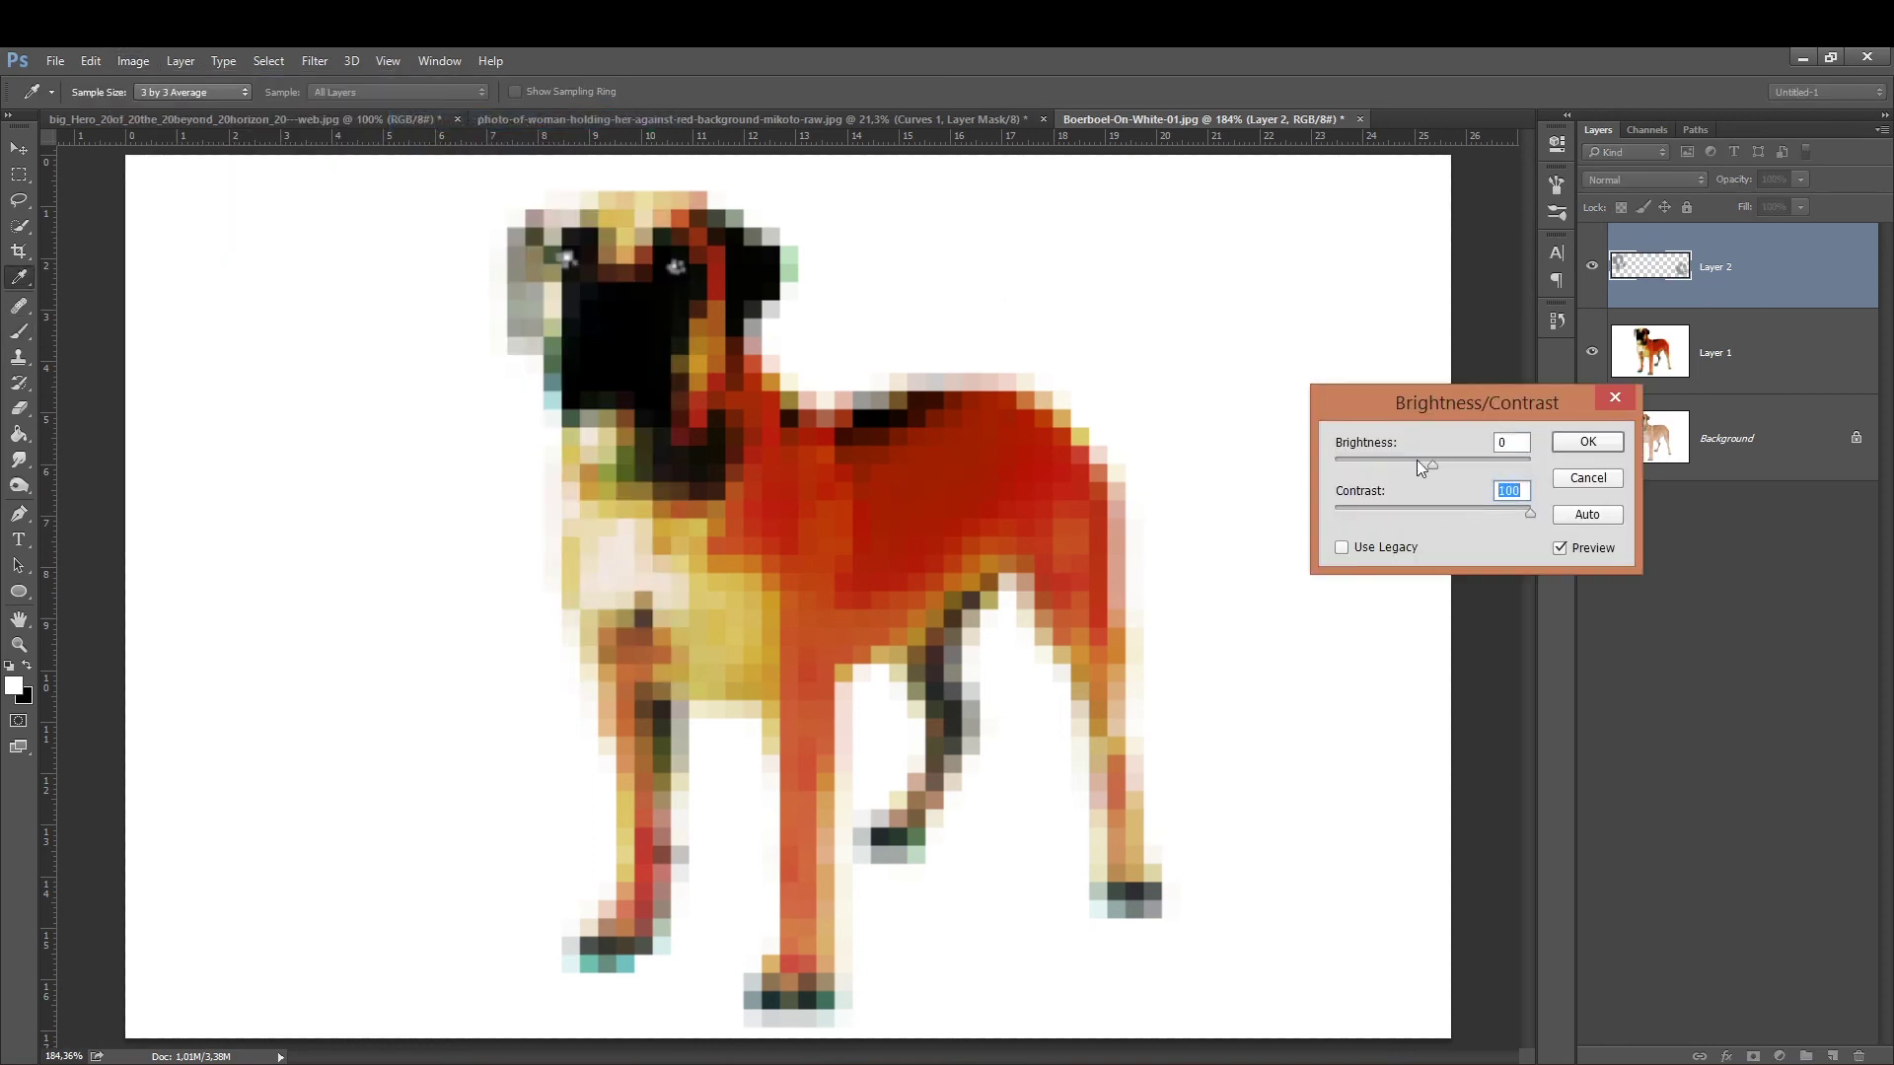
pyautogui.click(1569, 442)
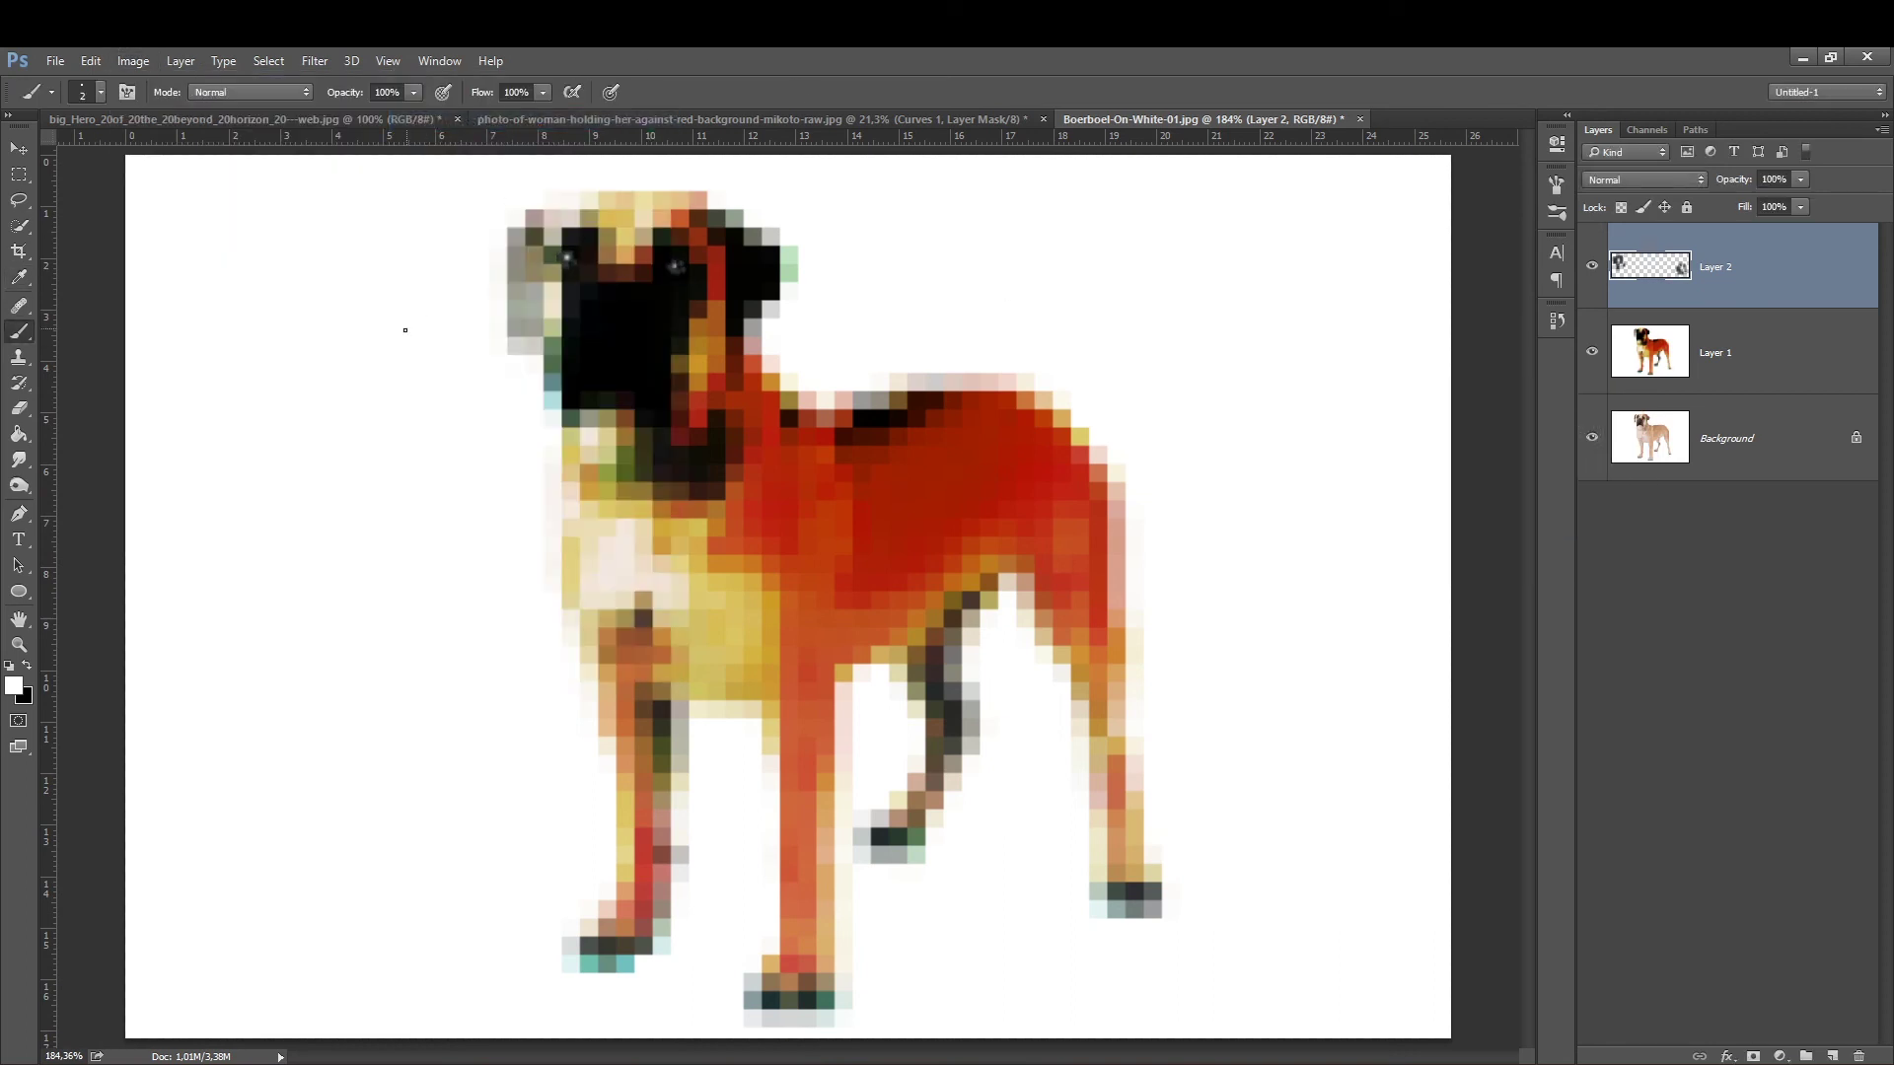
pyautogui.click(674, 265)
pyautogui.click(565, 258)
# Review the highlights at different zooms, then delete the highlight layer.
pyautogui.hotkey('ctrl', '-')
pyautogui.hotkey('ctrl', '-')
pyautogui.hotkey('ctrl', '-')
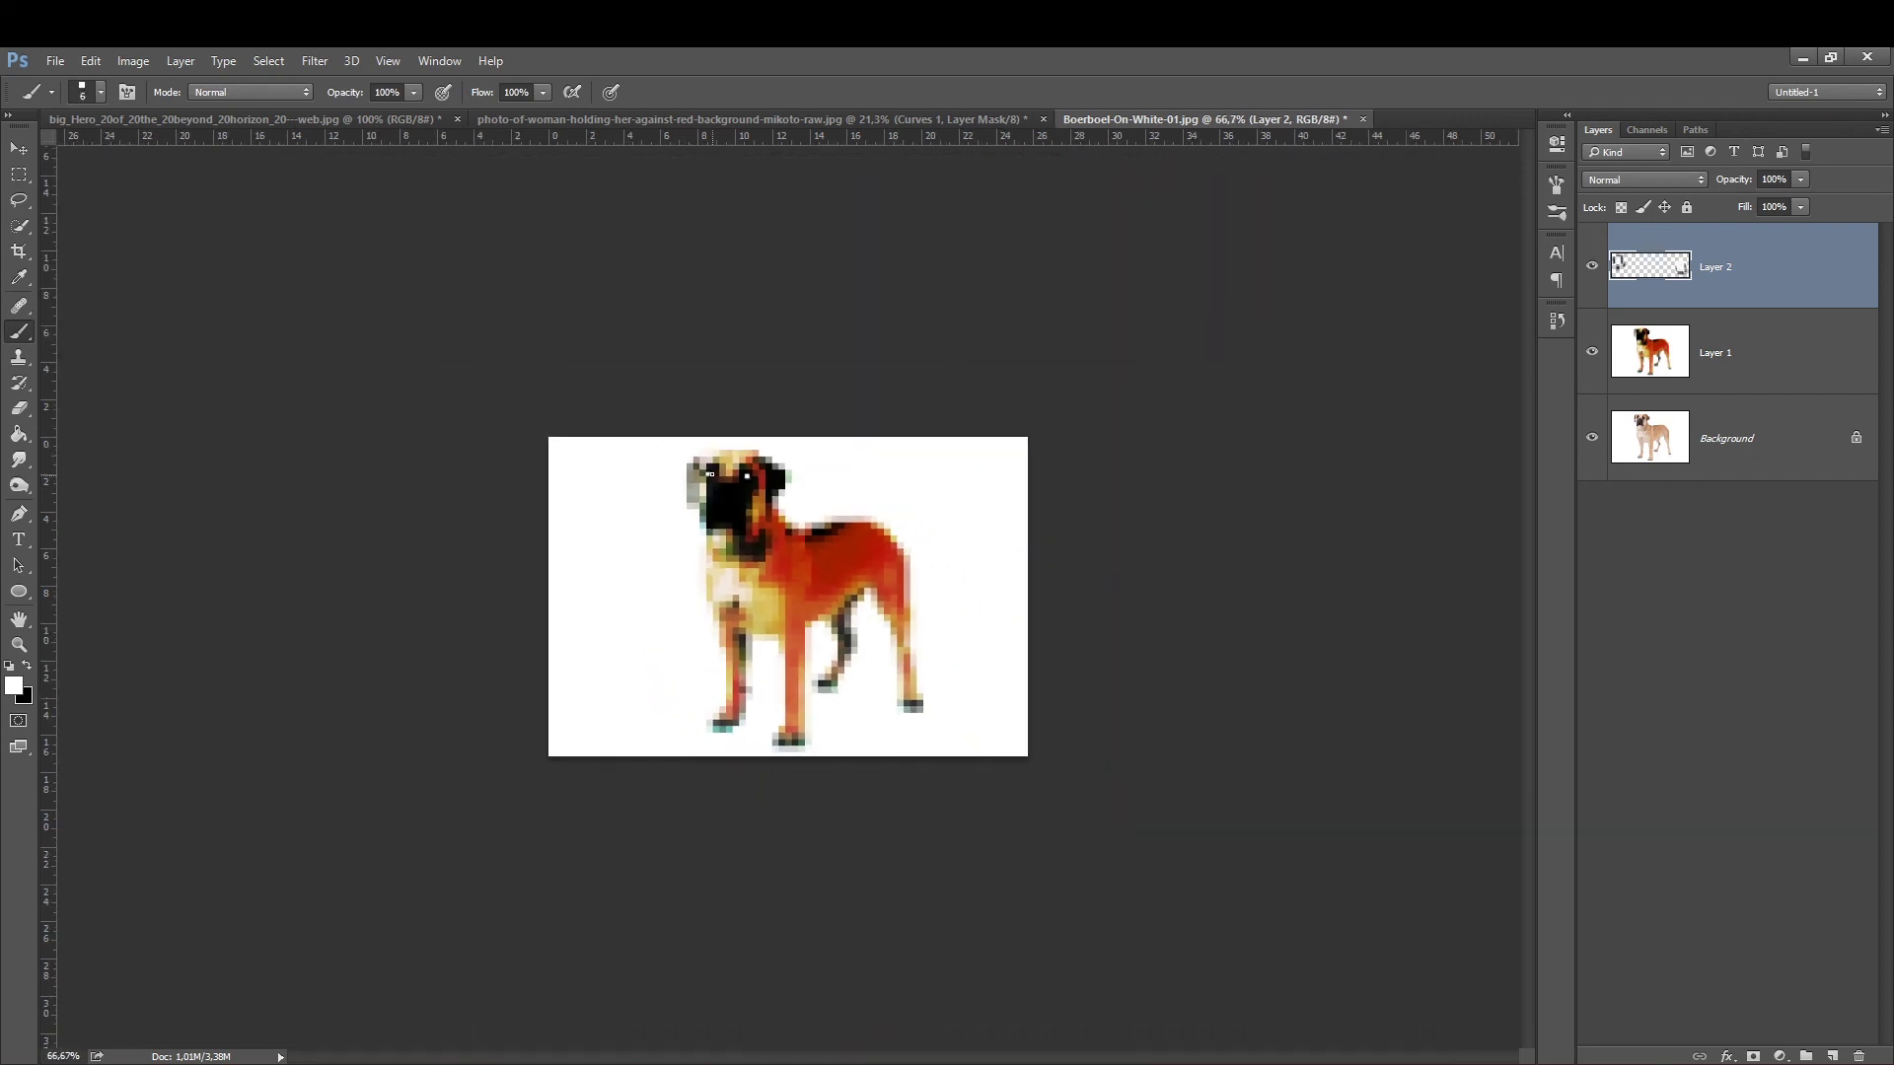
pyautogui.click(685, 465)
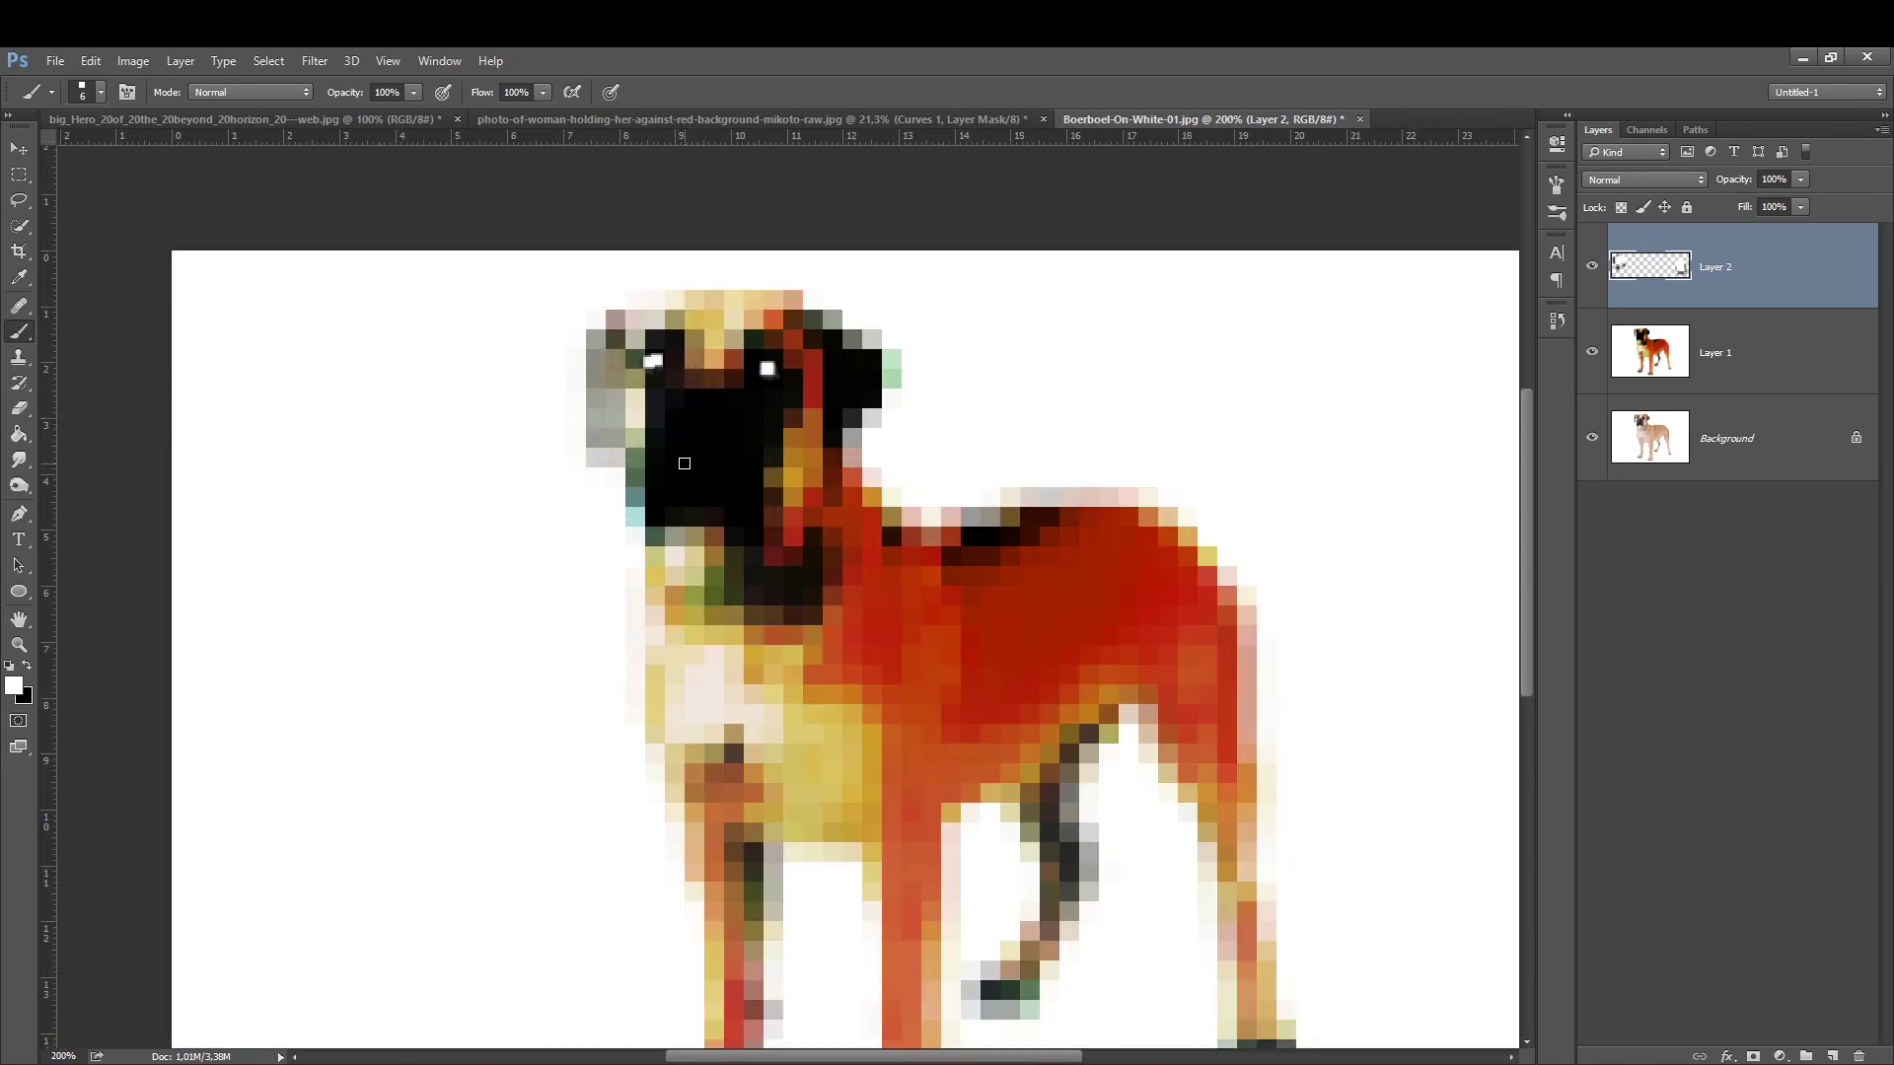
pyautogui.hotkey('ctrl', '-')
pyautogui.hotkey('ctrl', '-')
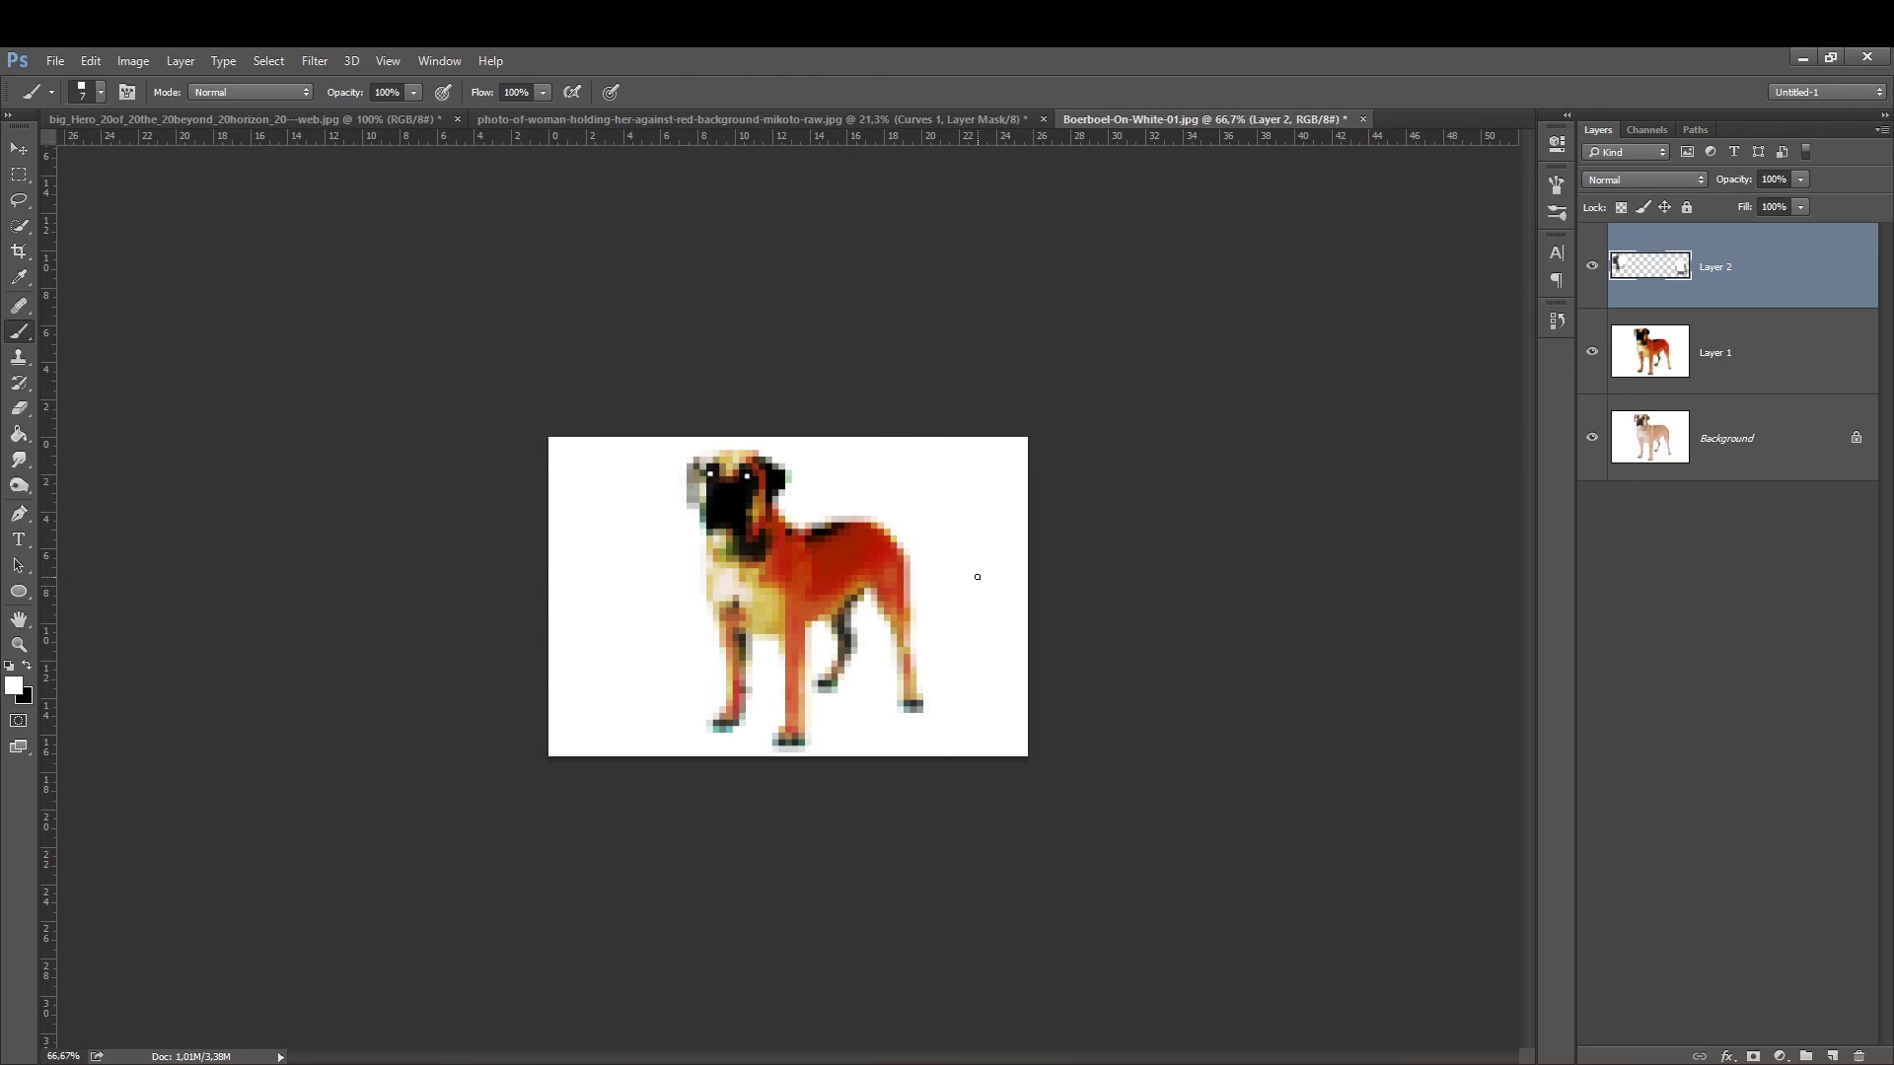
pyautogui.click(1800, 180)
pyautogui.press('Delete')
# Make Layer 1 with the pixelated dog visible again and zoom in.
pyautogui.click(1592, 266)
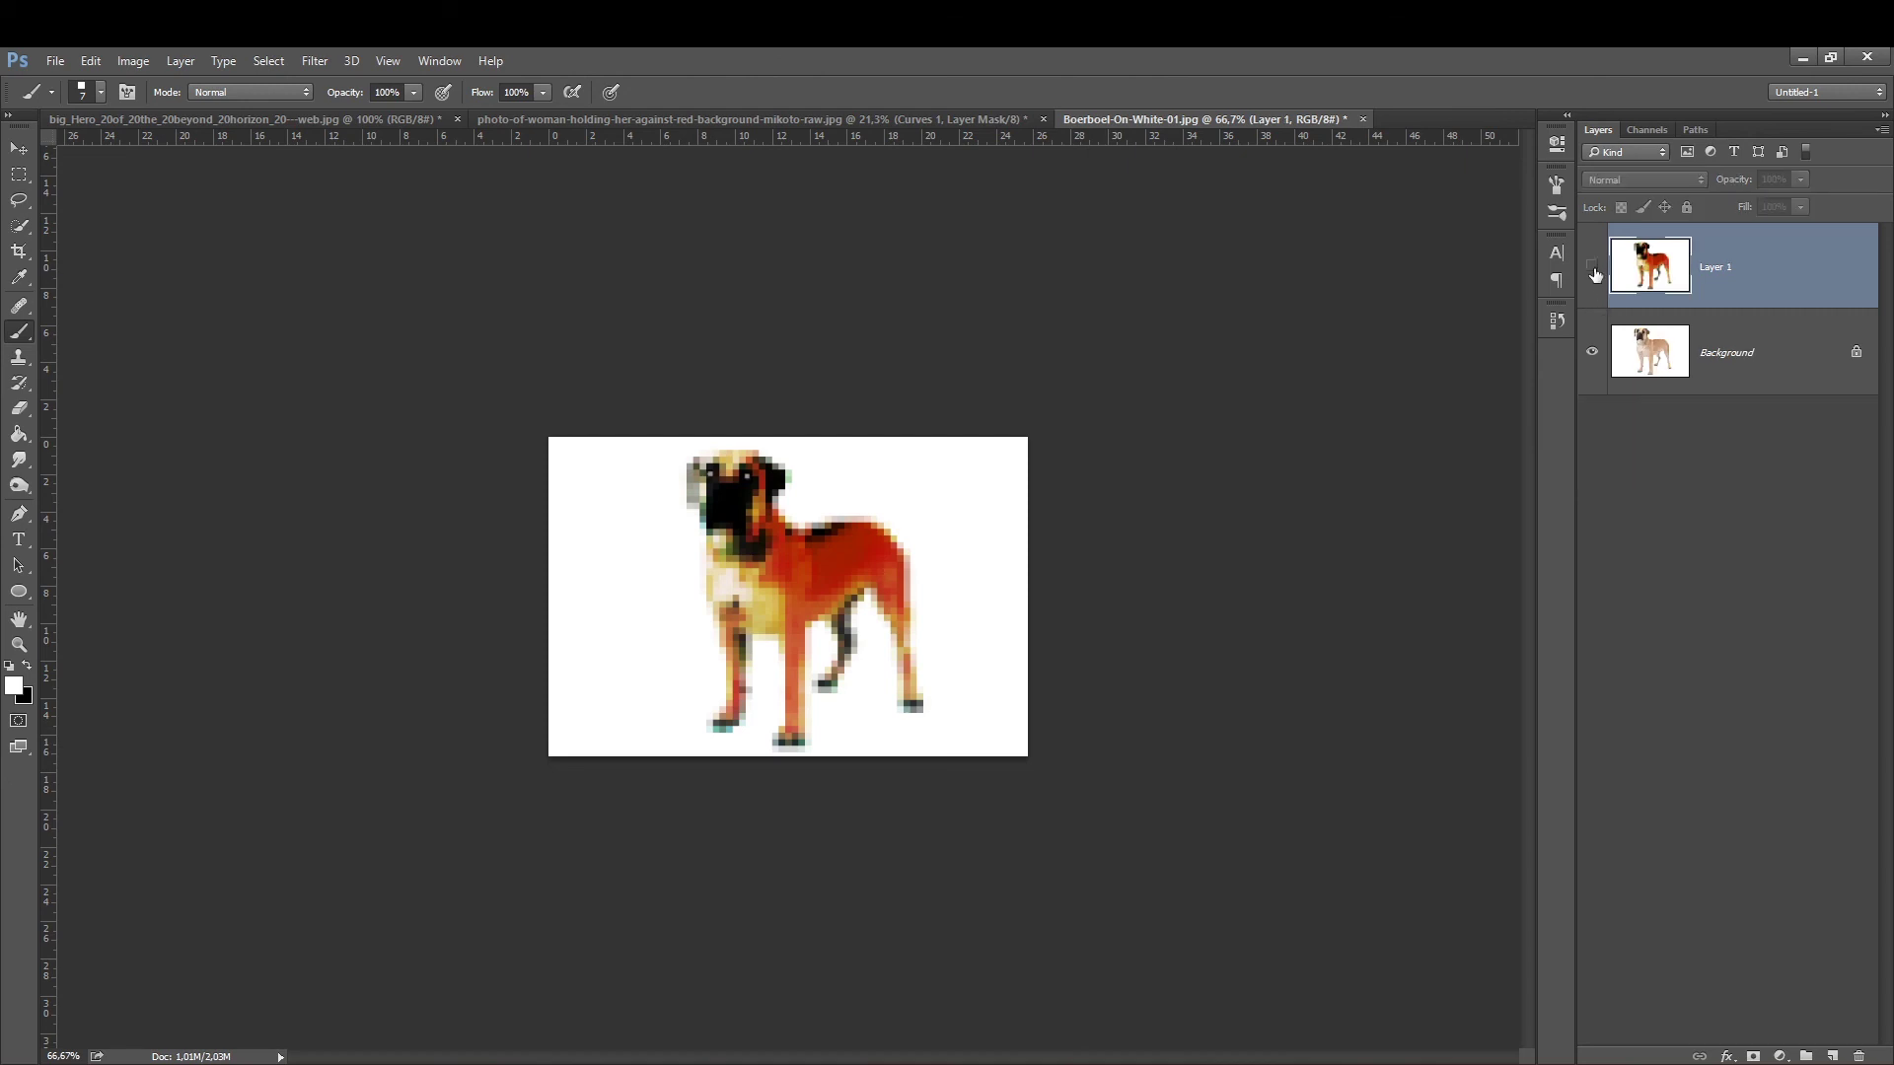
pyautogui.click(1592, 266)
pyautogui.click(1592, 266)
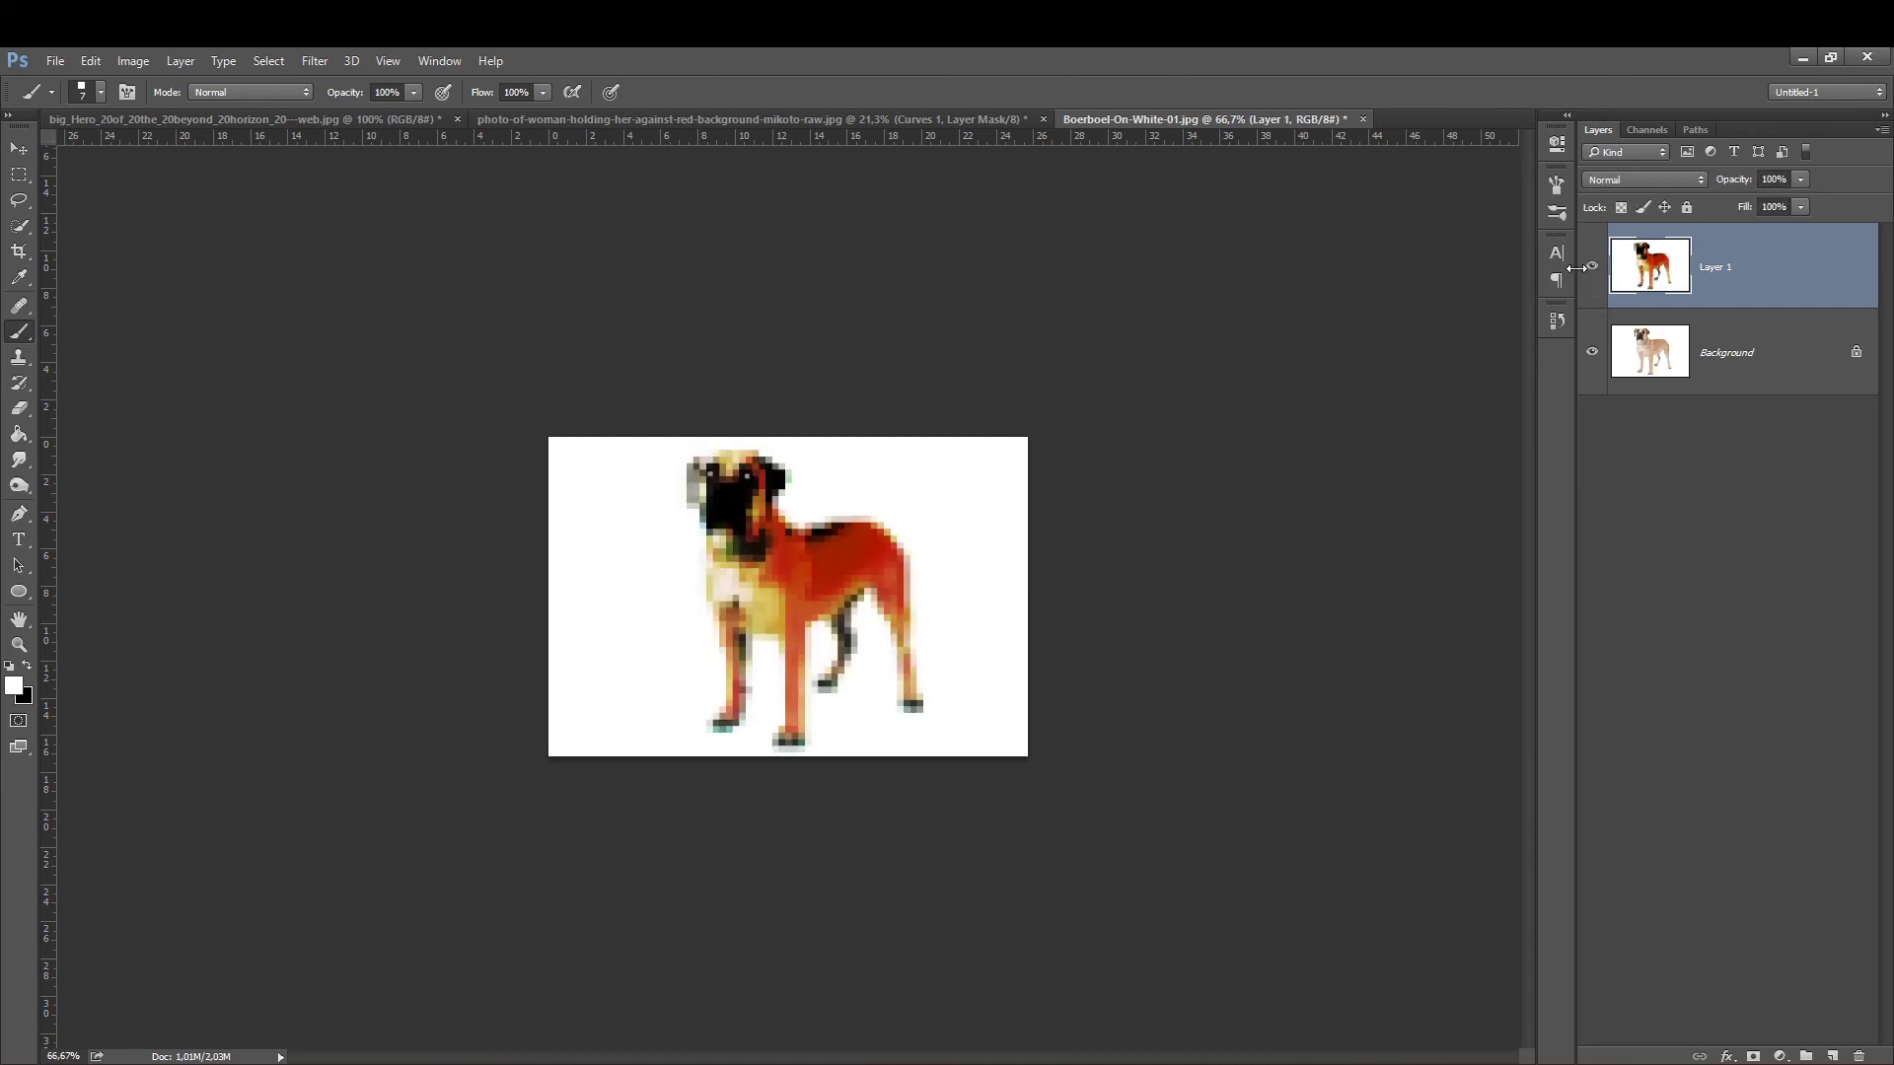
pyautogui.hotkey('ctrl', '+')
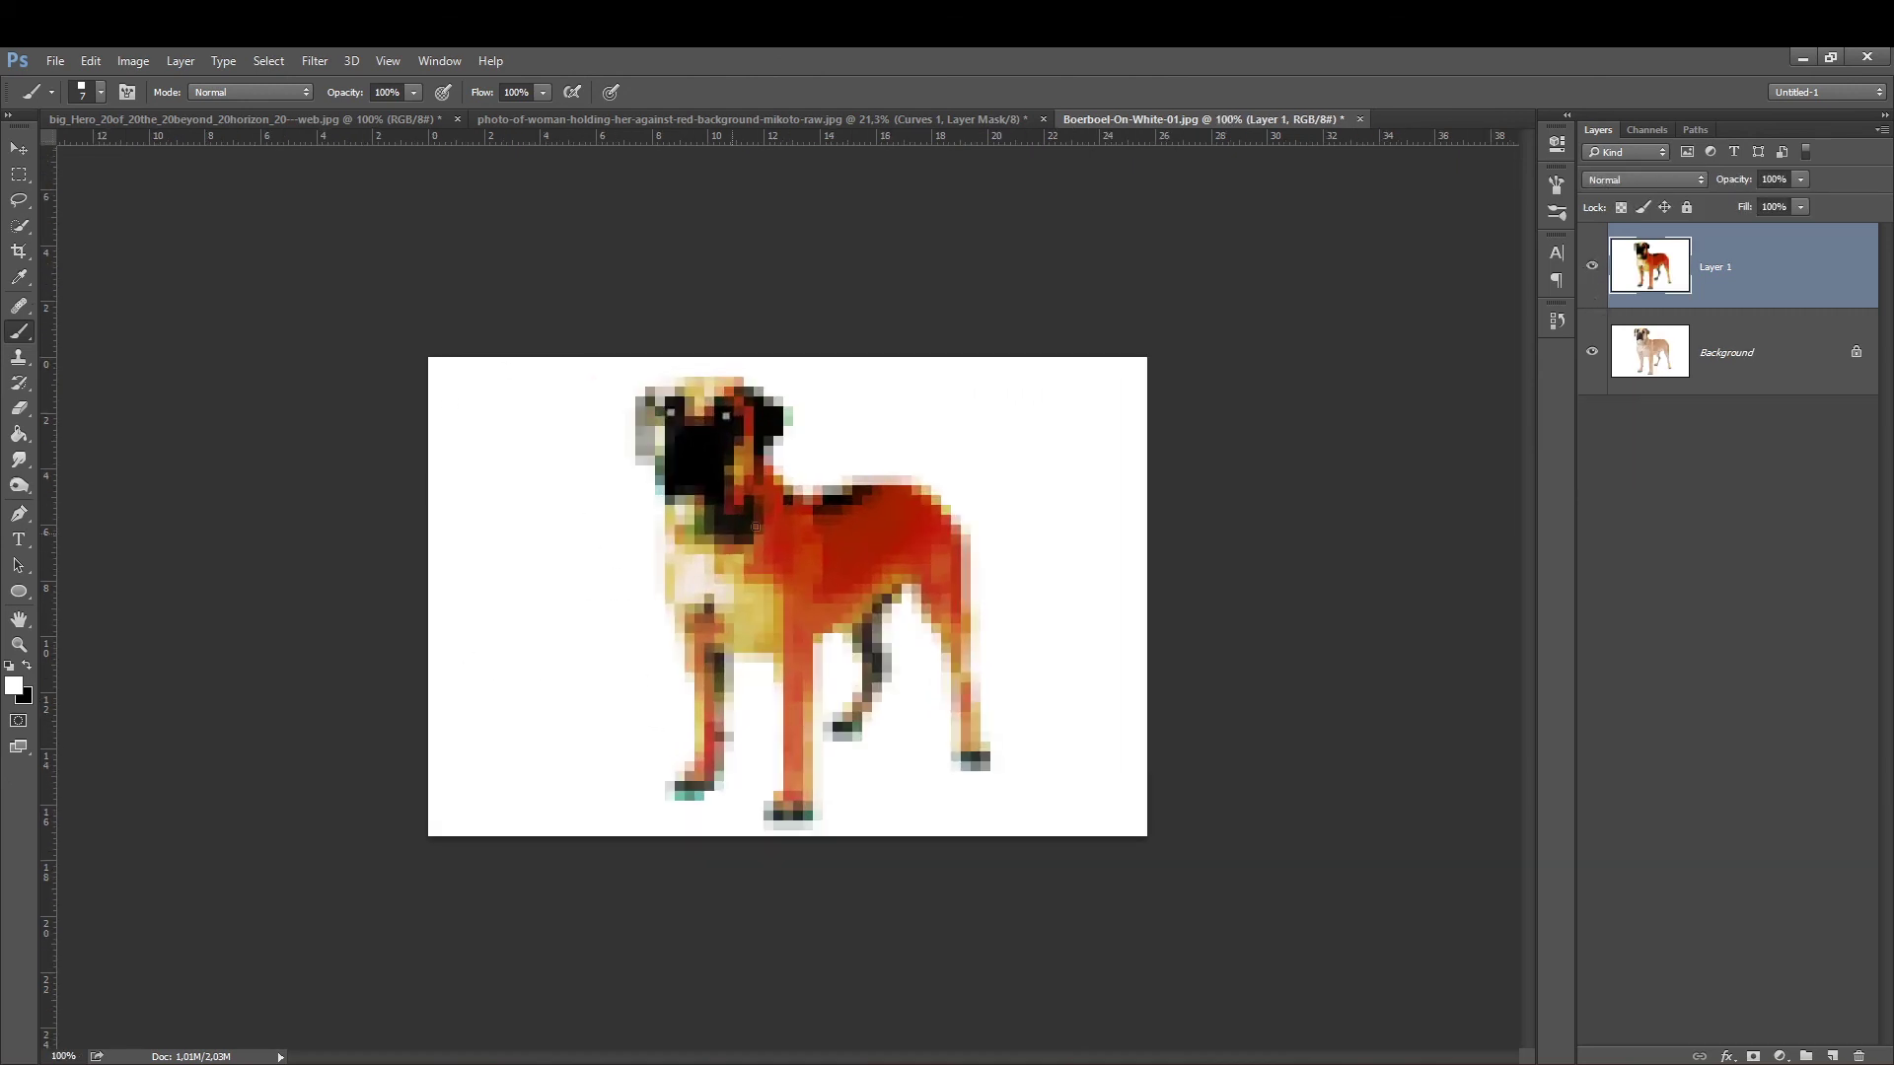
pyautogui.scroll(2, 730, 444)
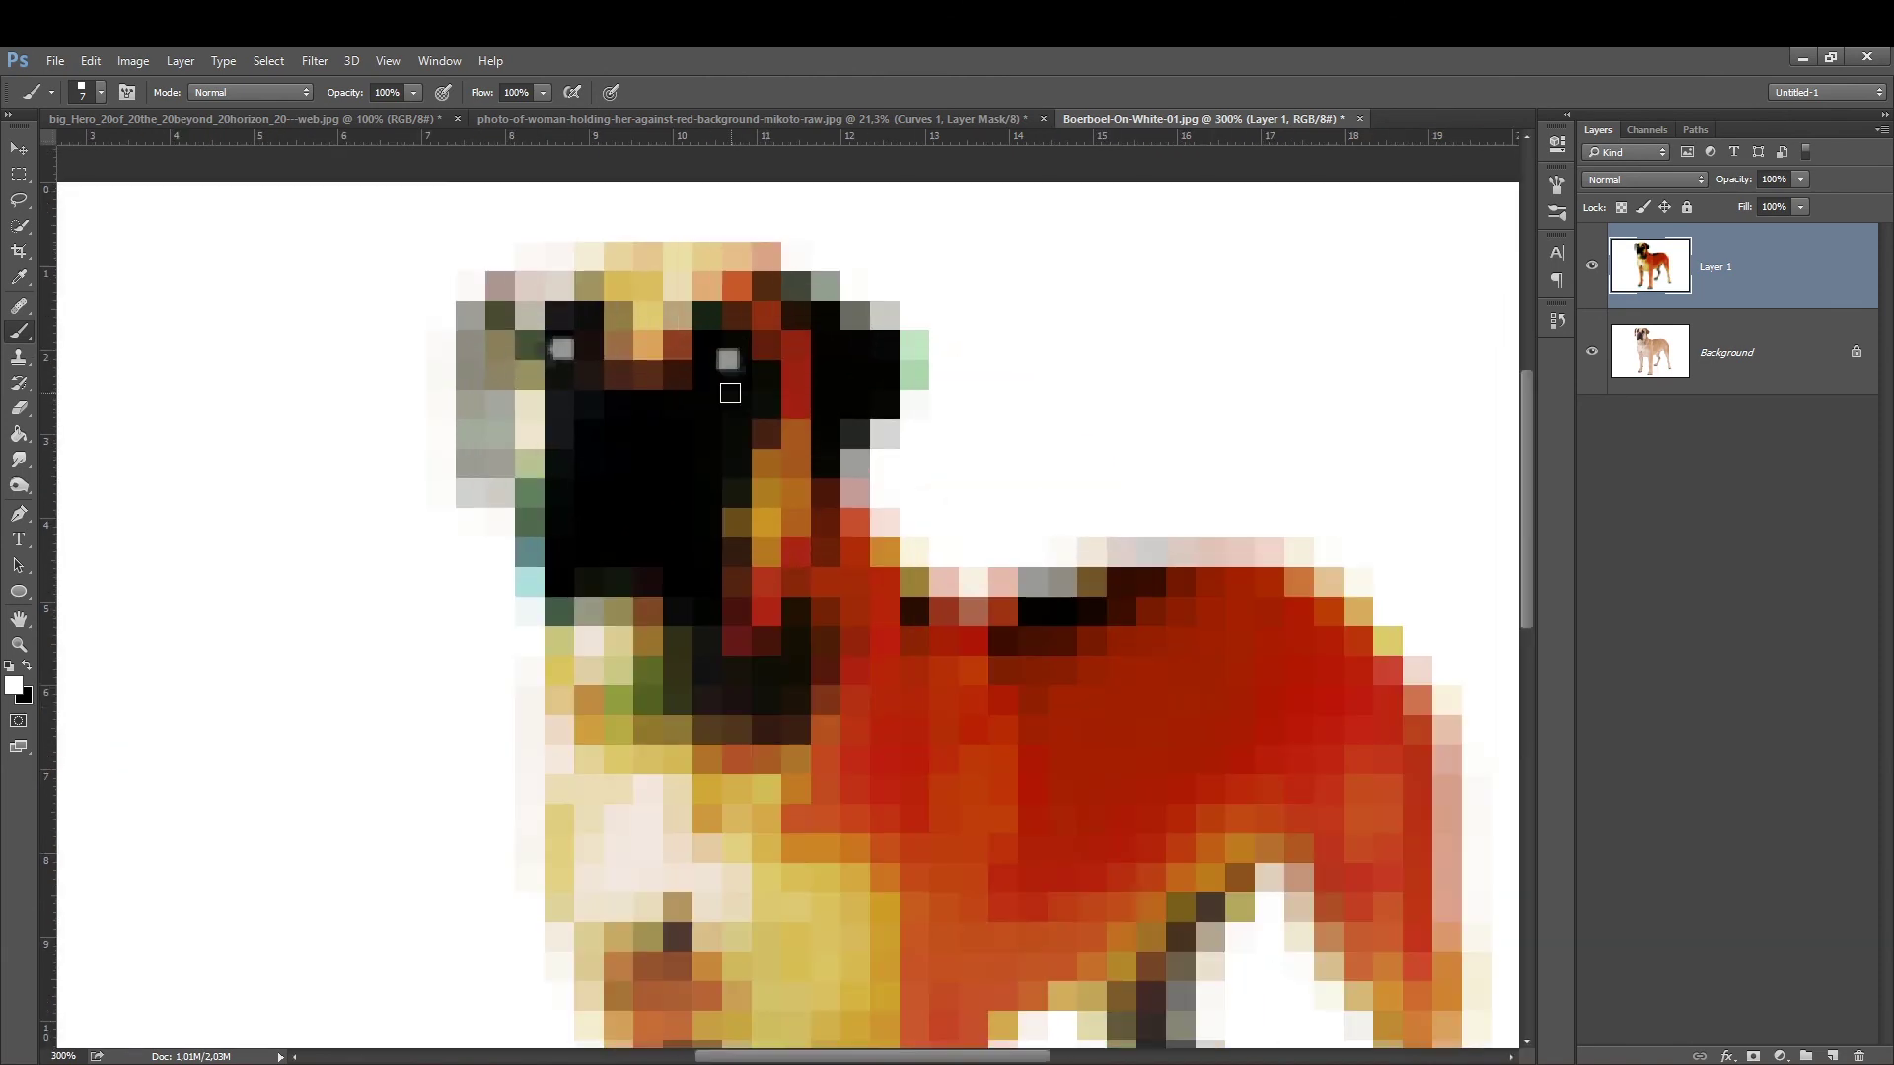
pyautogui.scroll(-2, 730, 393)
pyautogui.scroll(-1, 625, 549)
# Switch to the Sharpen Tool at 30% strength and set a smaller brush size.
pyautogui.rightClick(19, 459)
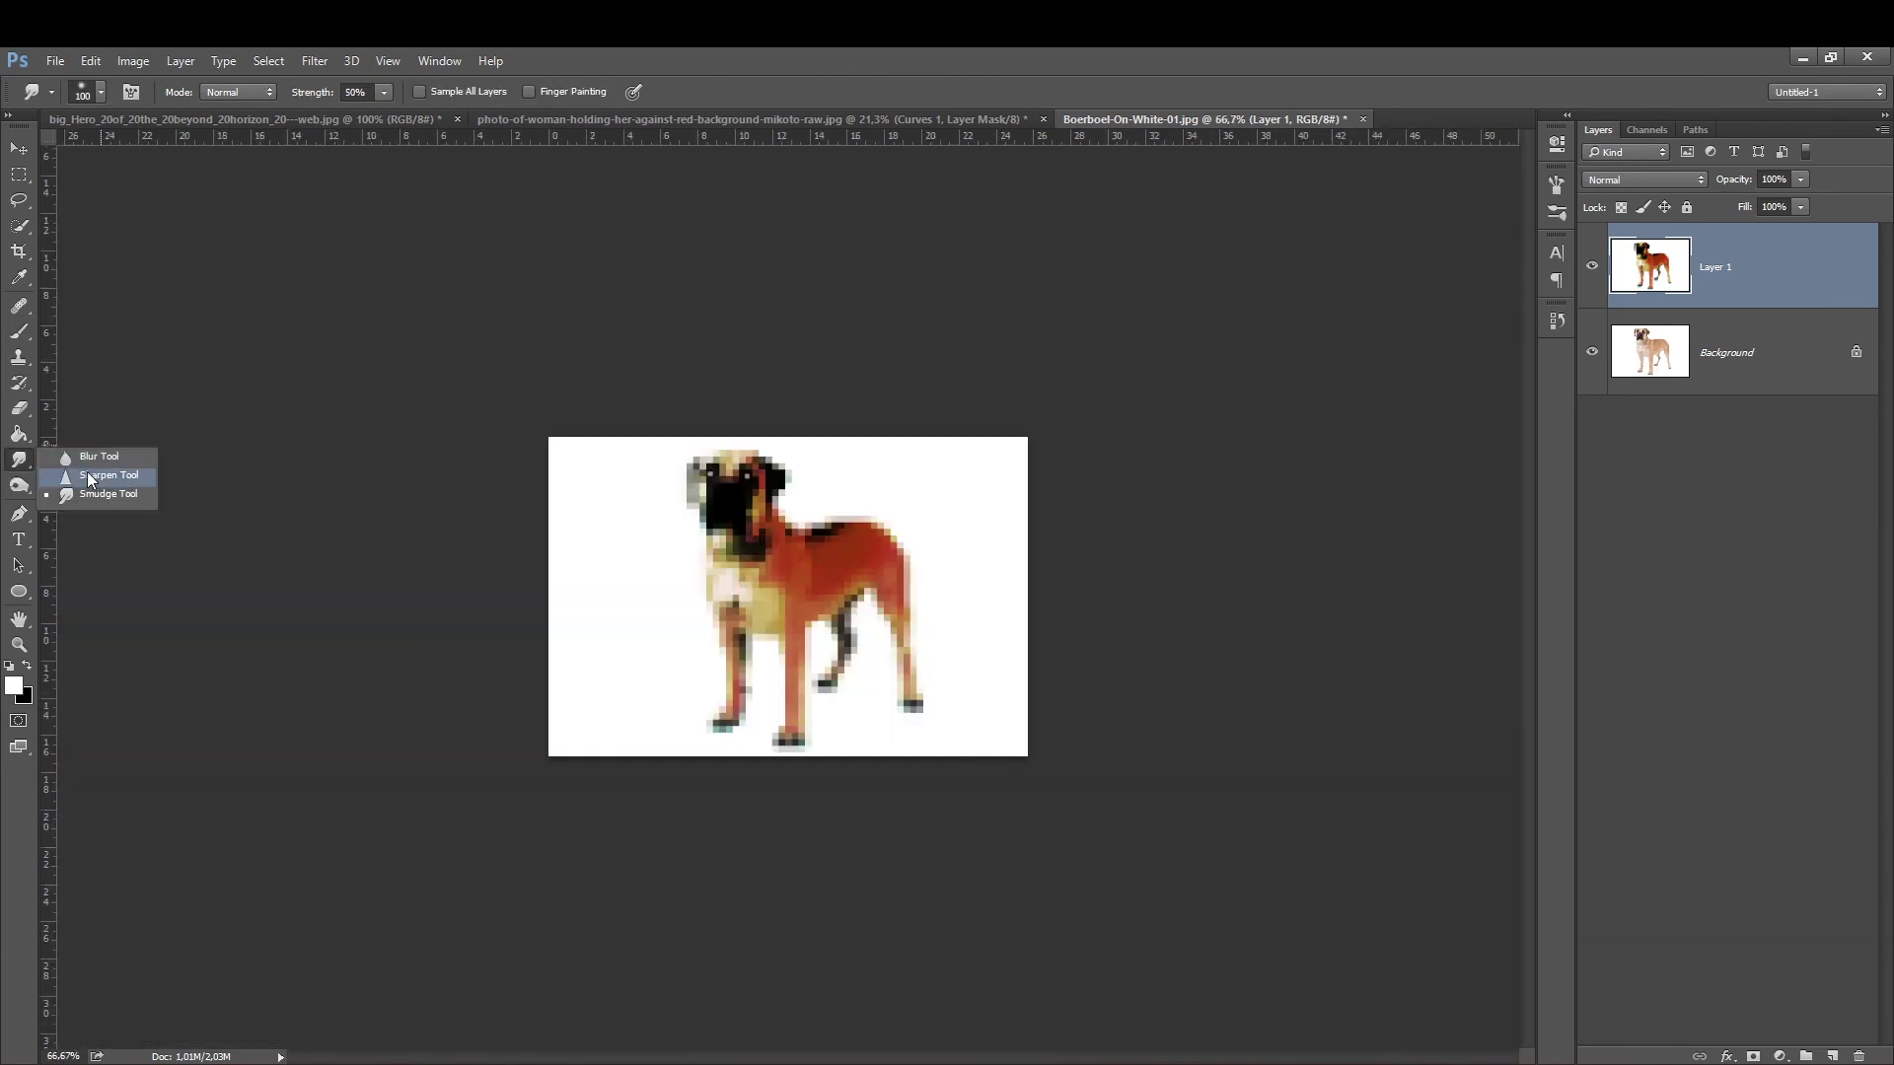
pyautogui.click(87, 473)
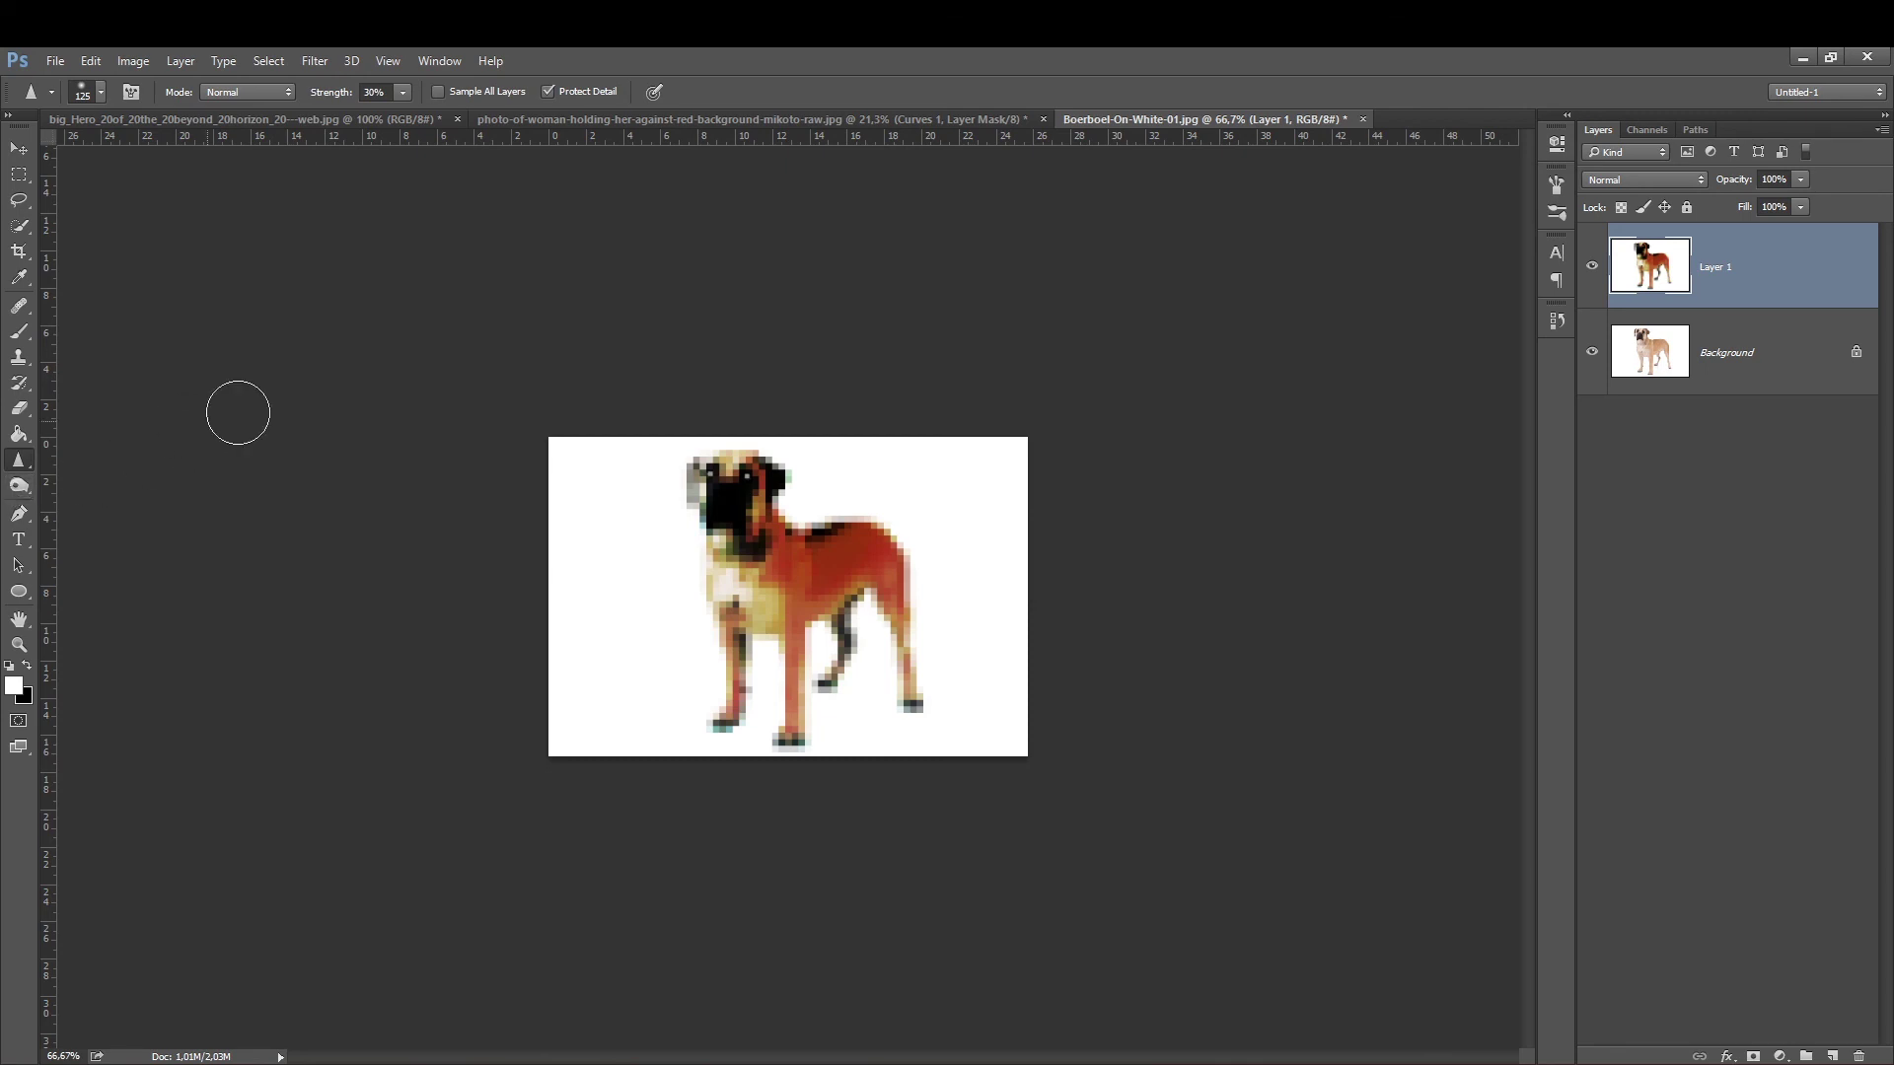
pyautogui.press(']')
pyautogui.press(']')
pyautogui.press(']')
pyautogui.press('[')
pyautogui.press('[')
pyautogui.press('[')
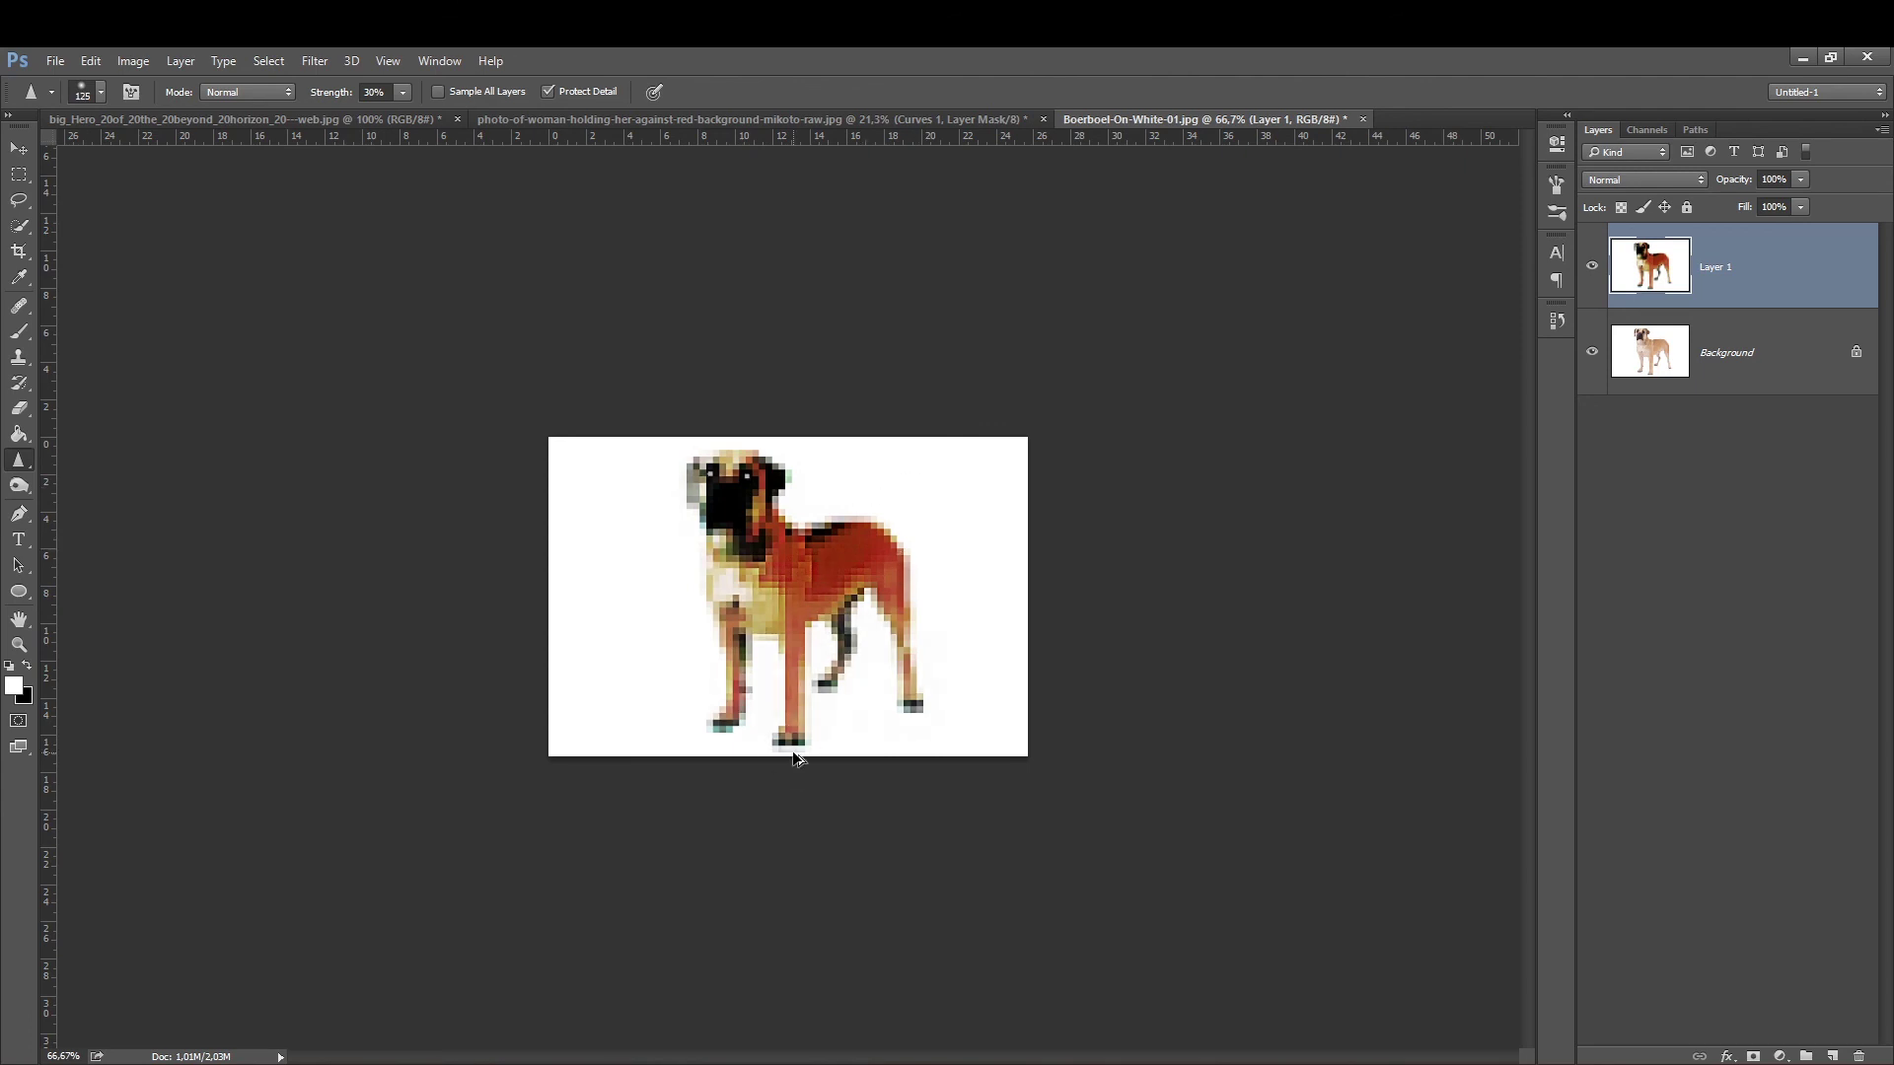
pyautogui.press('[')
pyautogui.hotkey('ctrl', '+')
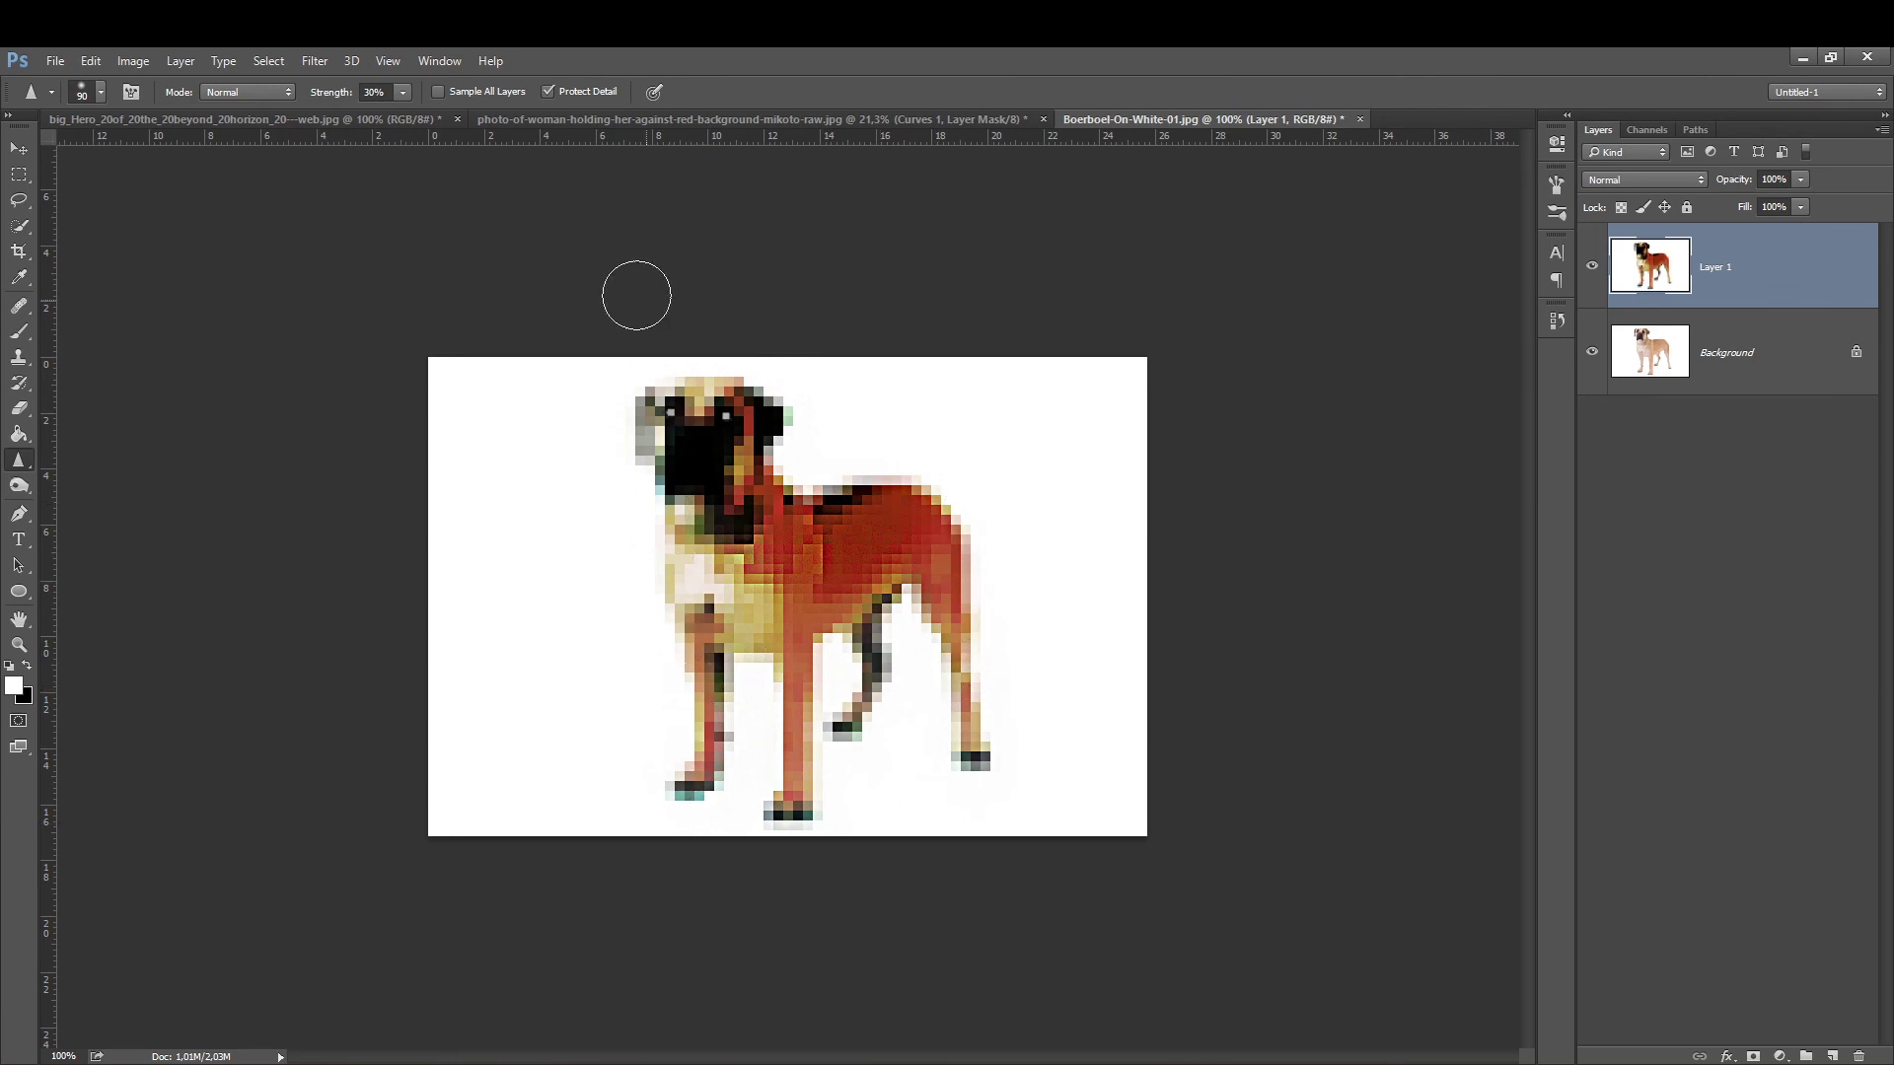
pyautogui.hotkey('ctrl', '-')
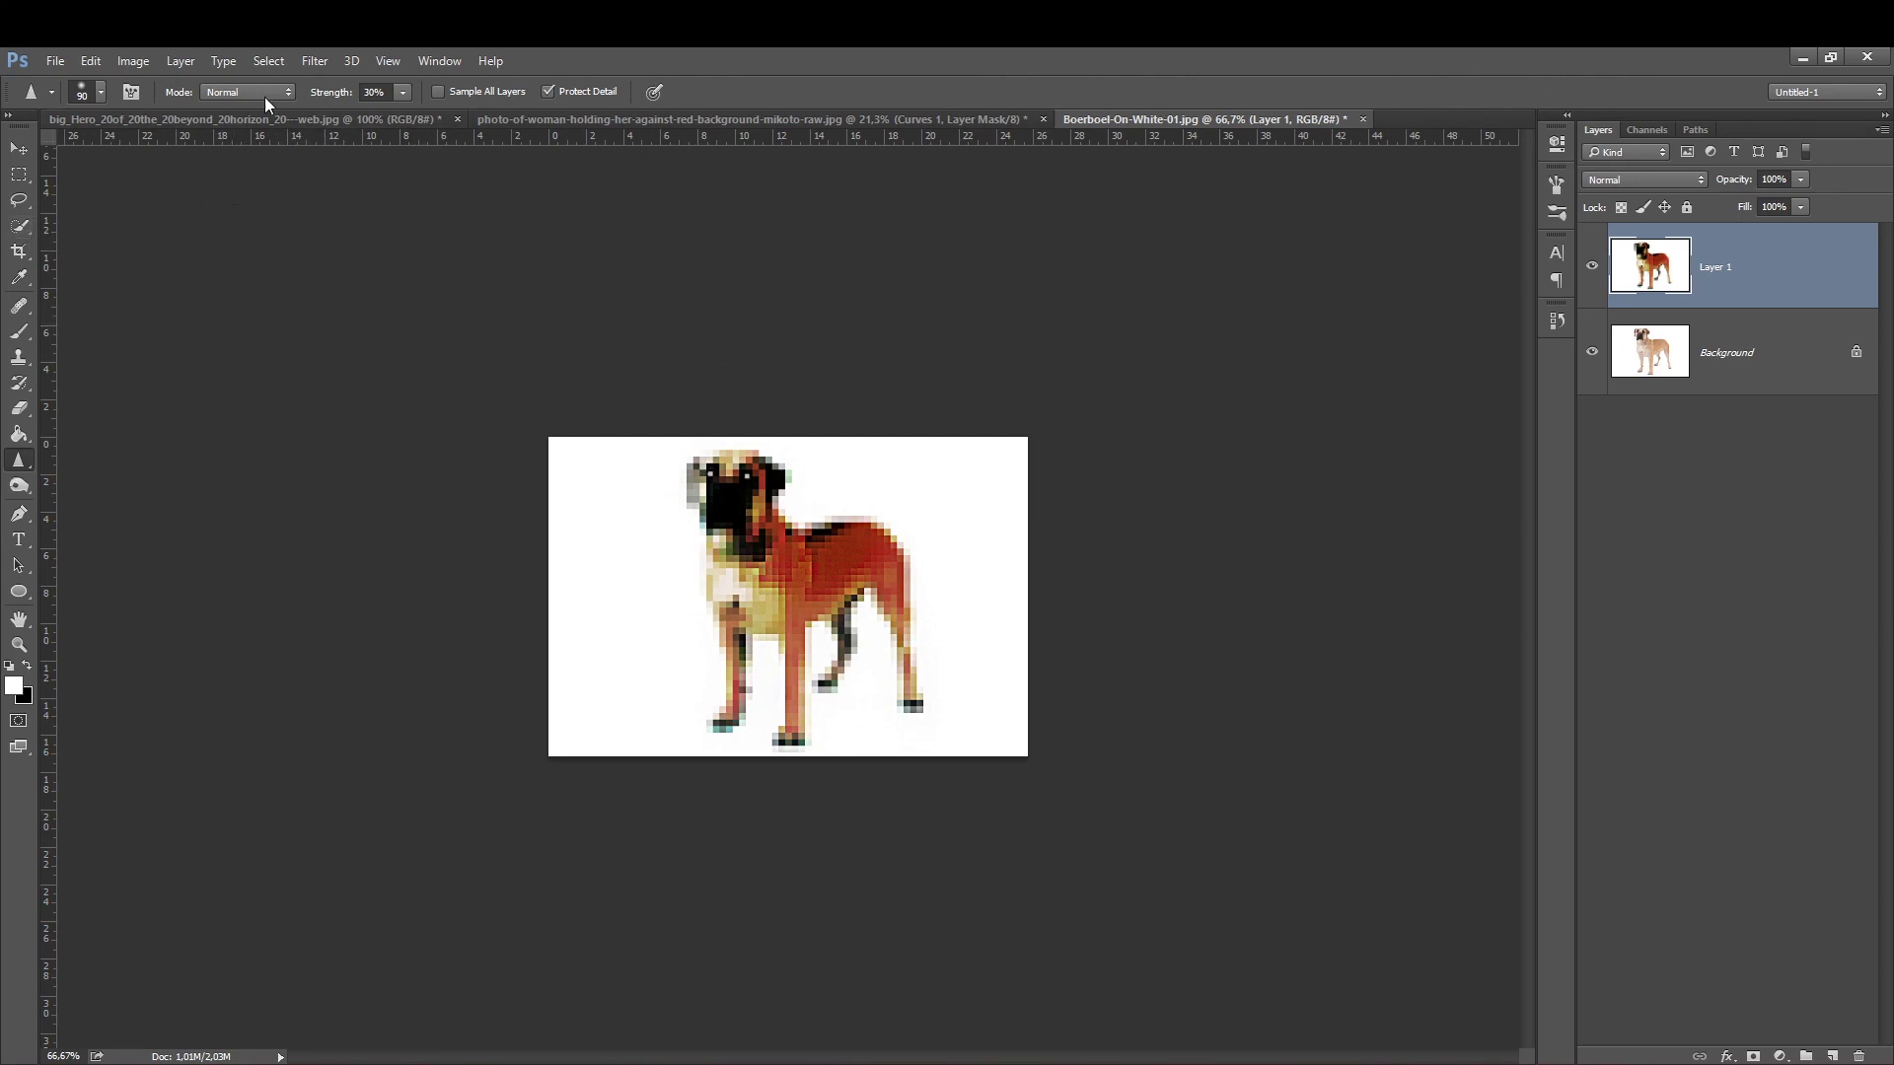
# Select the white background with Color Range at Fuzziness 31.
pyautogui.click(269, 60)
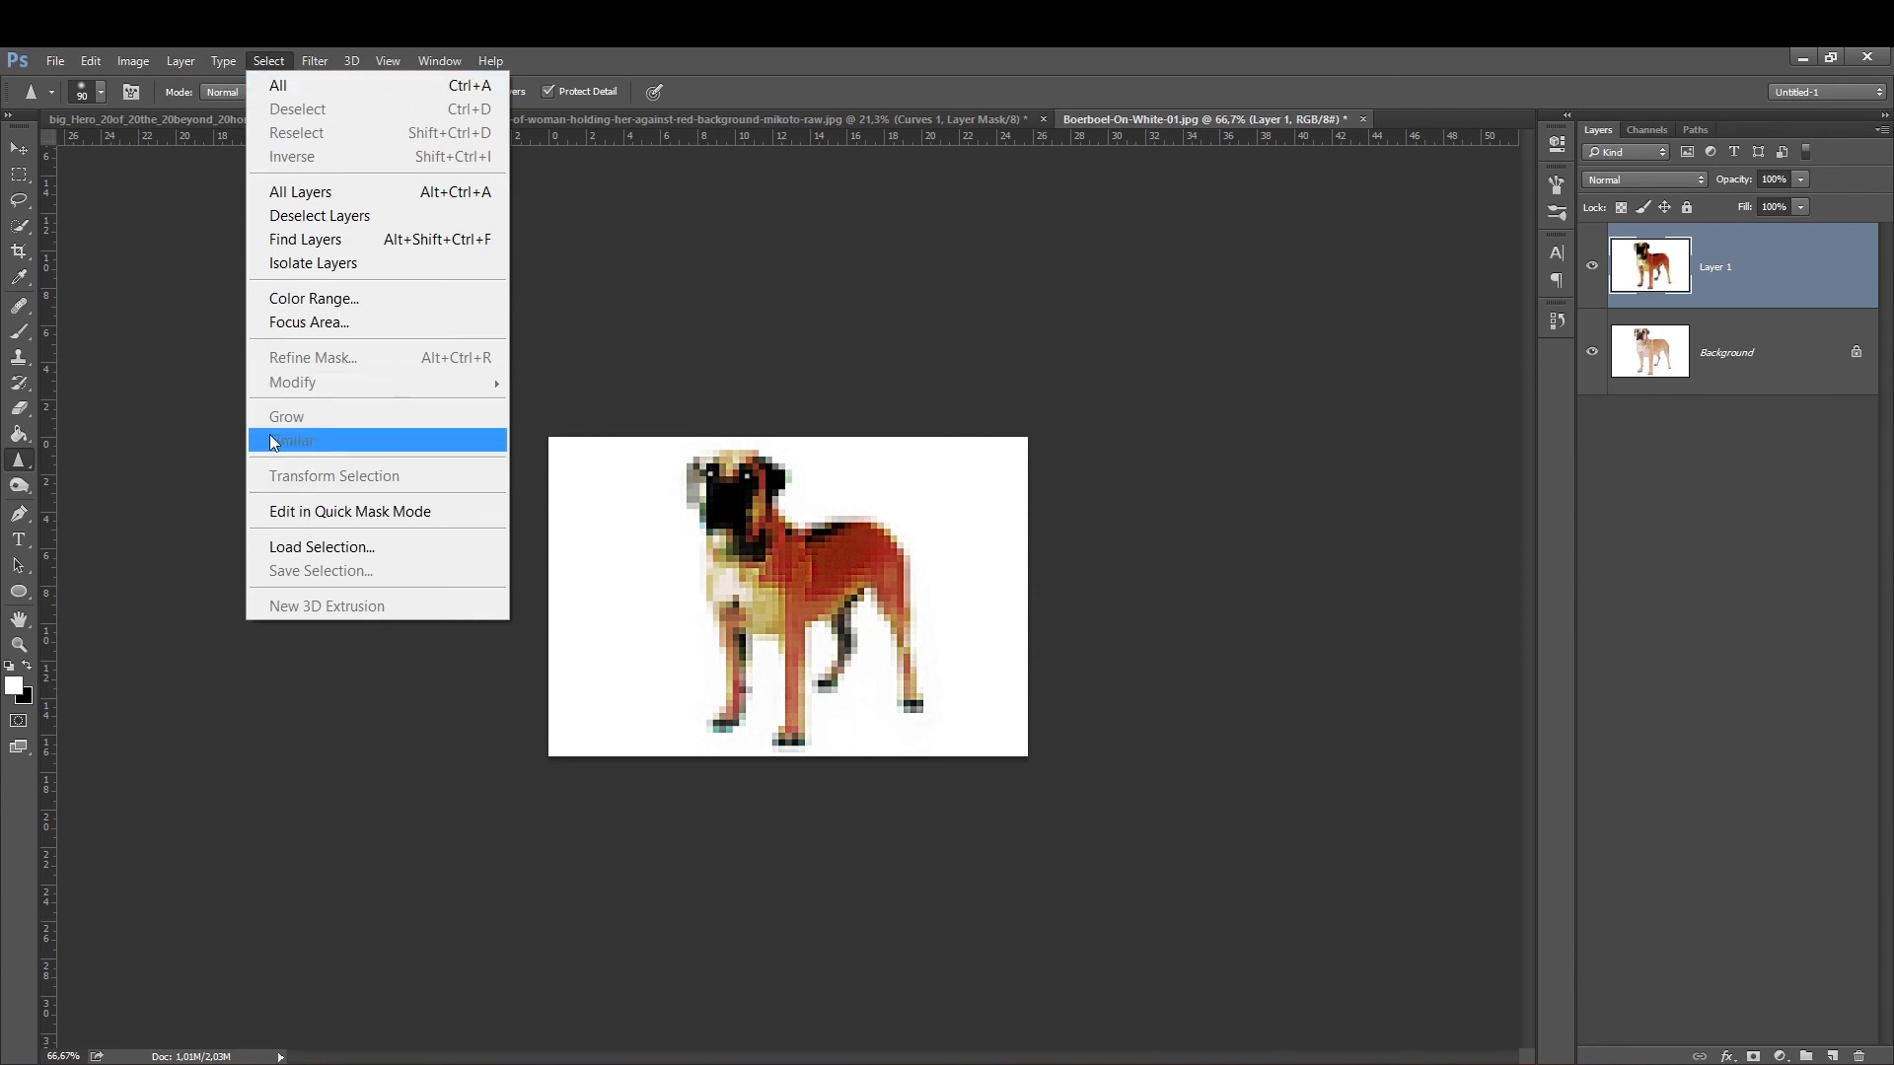
pyautogui.click(310, 299)
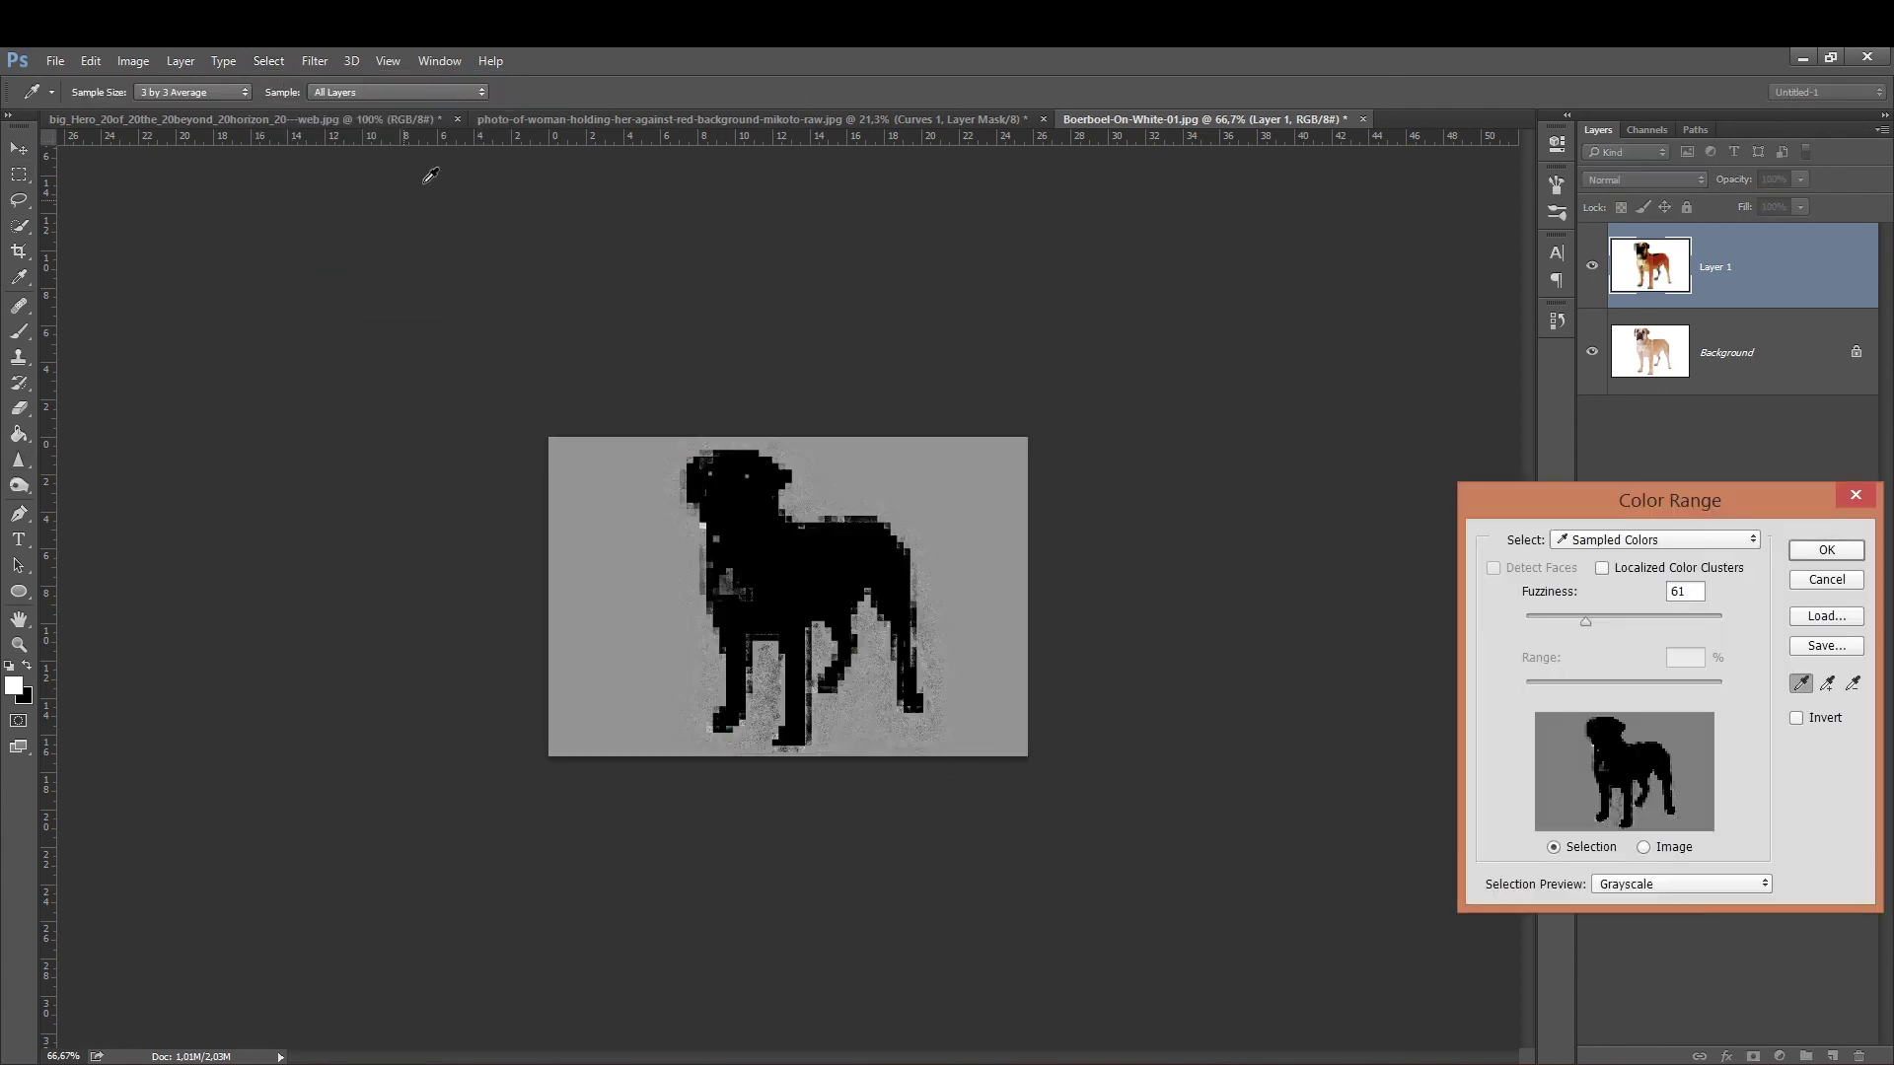
pyautogui.click(966, 544)
pyautogui.moveTo(1585, 621)
pyautogui.mouseDown()
pyautogui.moveTo(1541, 621)
pyautogui.moveTo(1558, 623)
pyautogui.mouseUp()
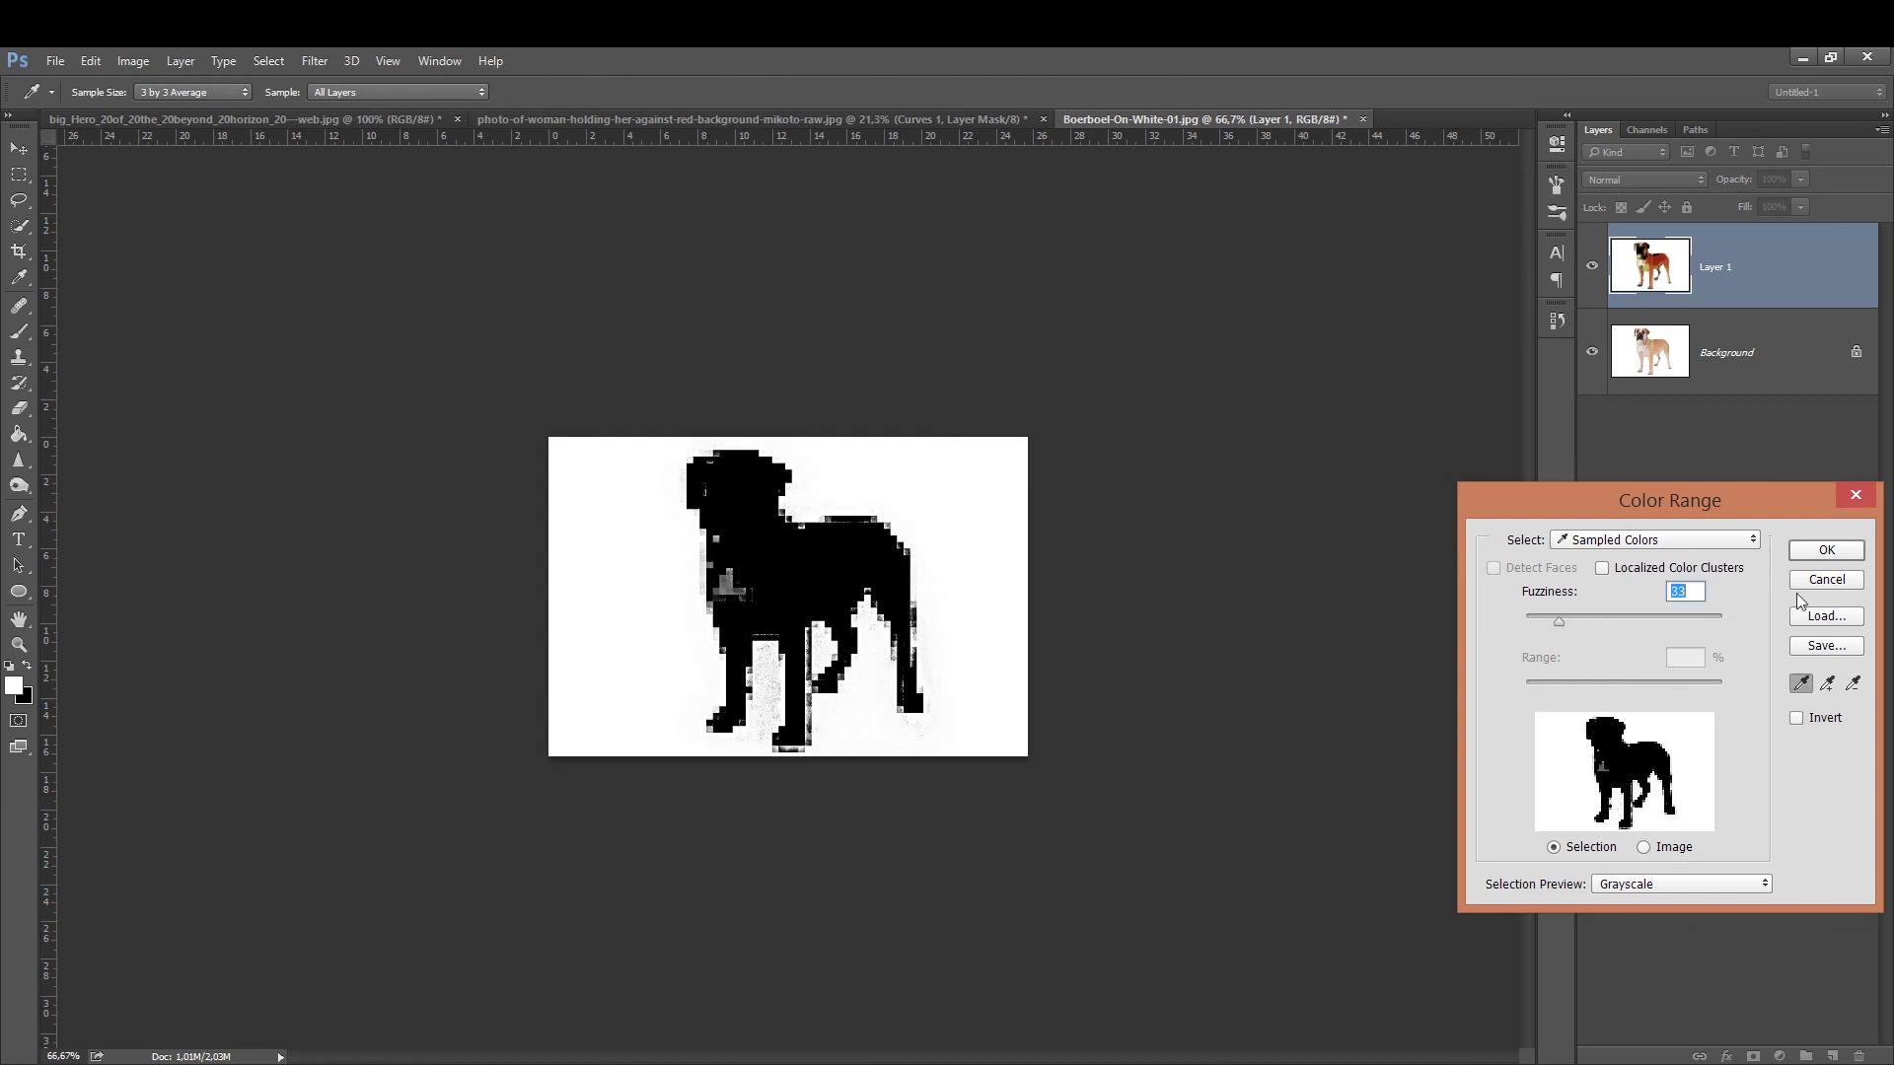
pyautogui.click(1820, 554)
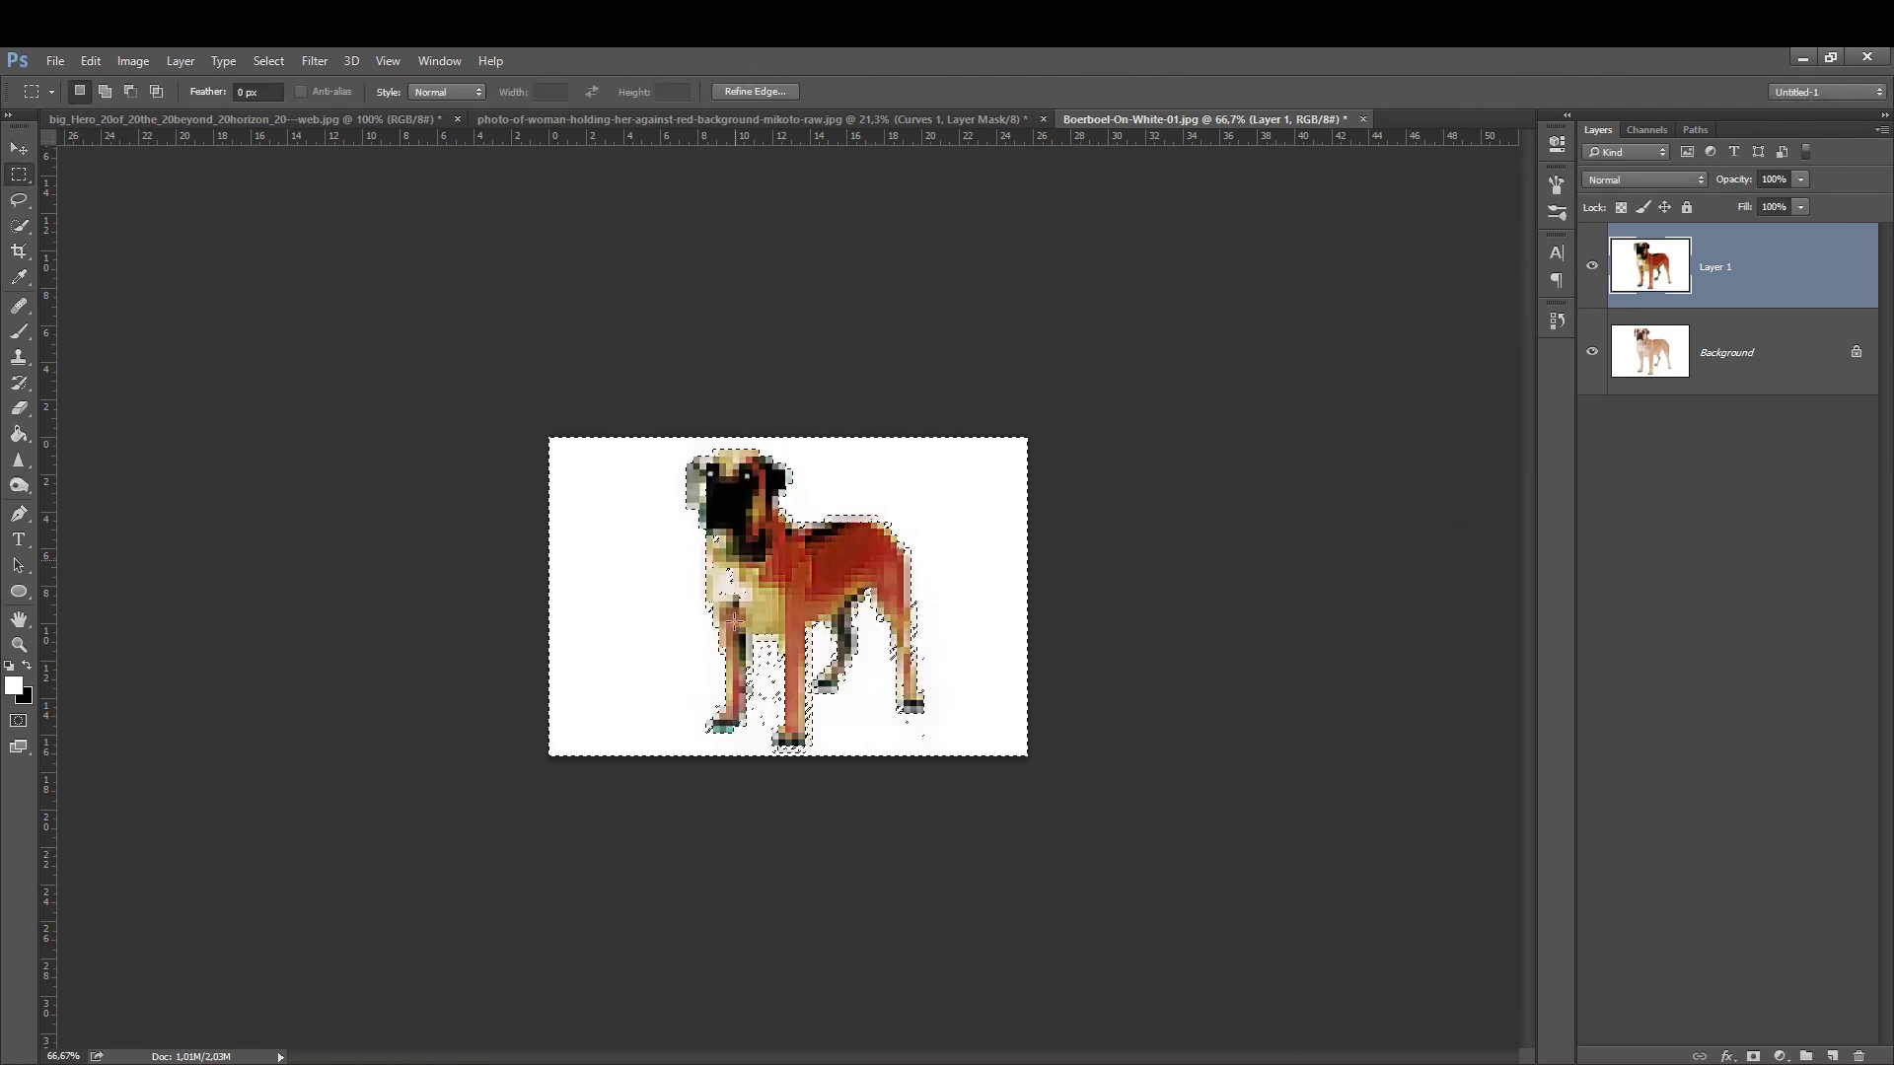
# Invert the selection, copy the dog to a new layer, and hide Layer 1 and Background.
pyautogui.hotkey('ctrl', 'shift', 'i')
pyautogui.hotkey('ctrl', 'j')
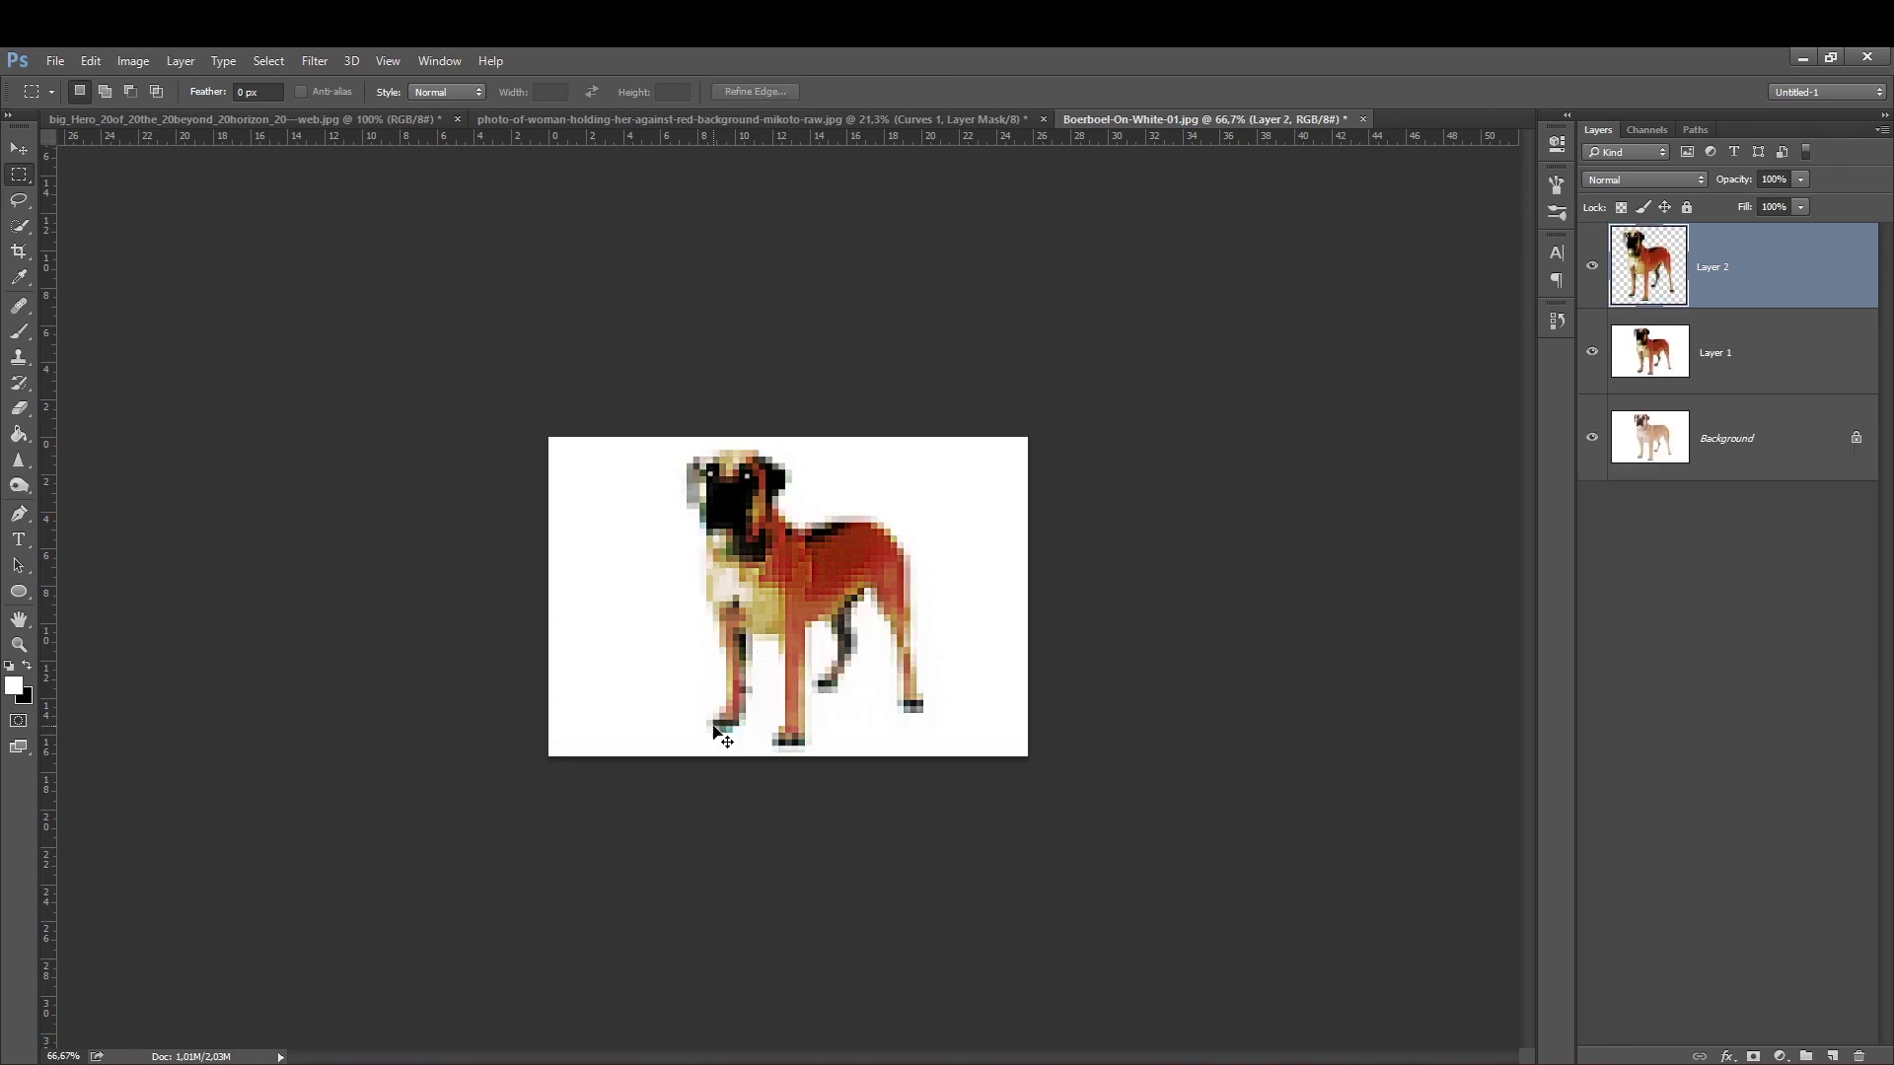
pyautogui.click(1591, 352)
pyautogui.click(1591, 437)
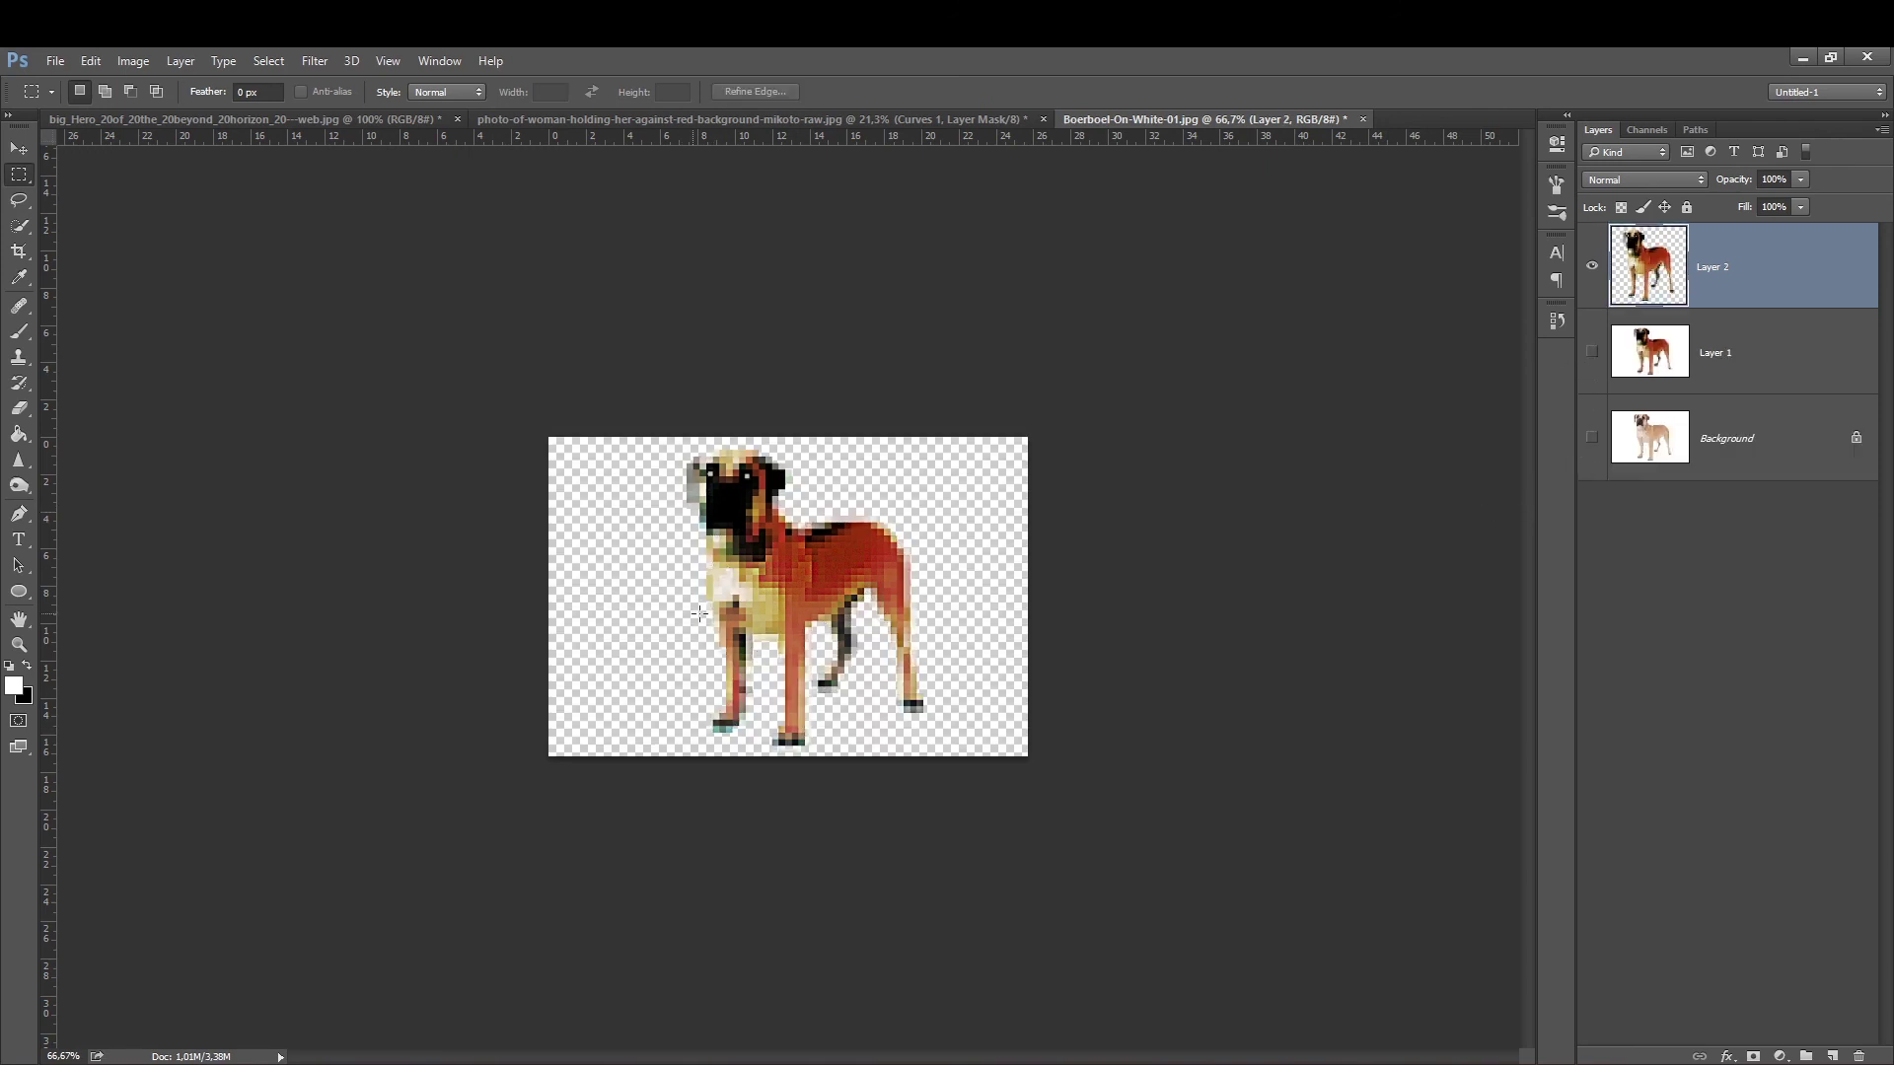
pyautogui.hotkey('ctrl', '+')
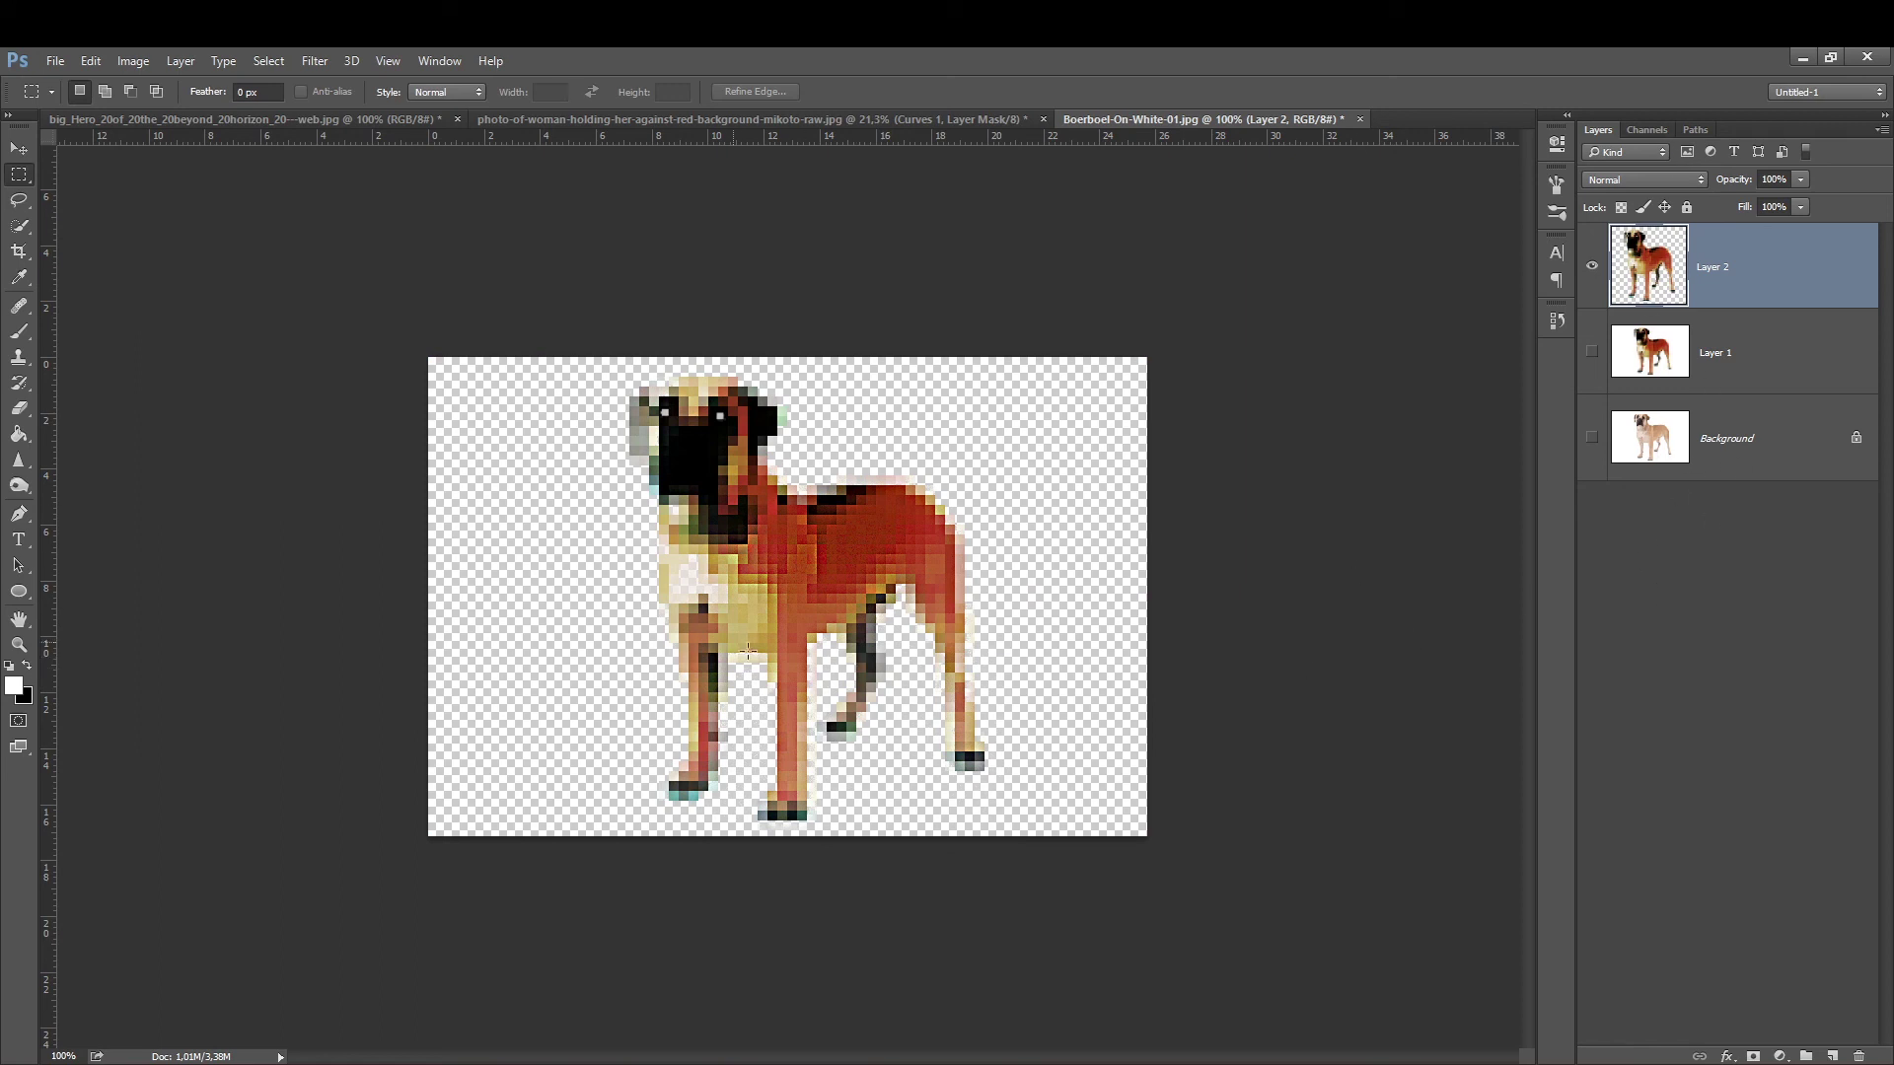
pyautogui.click(1680, 366)
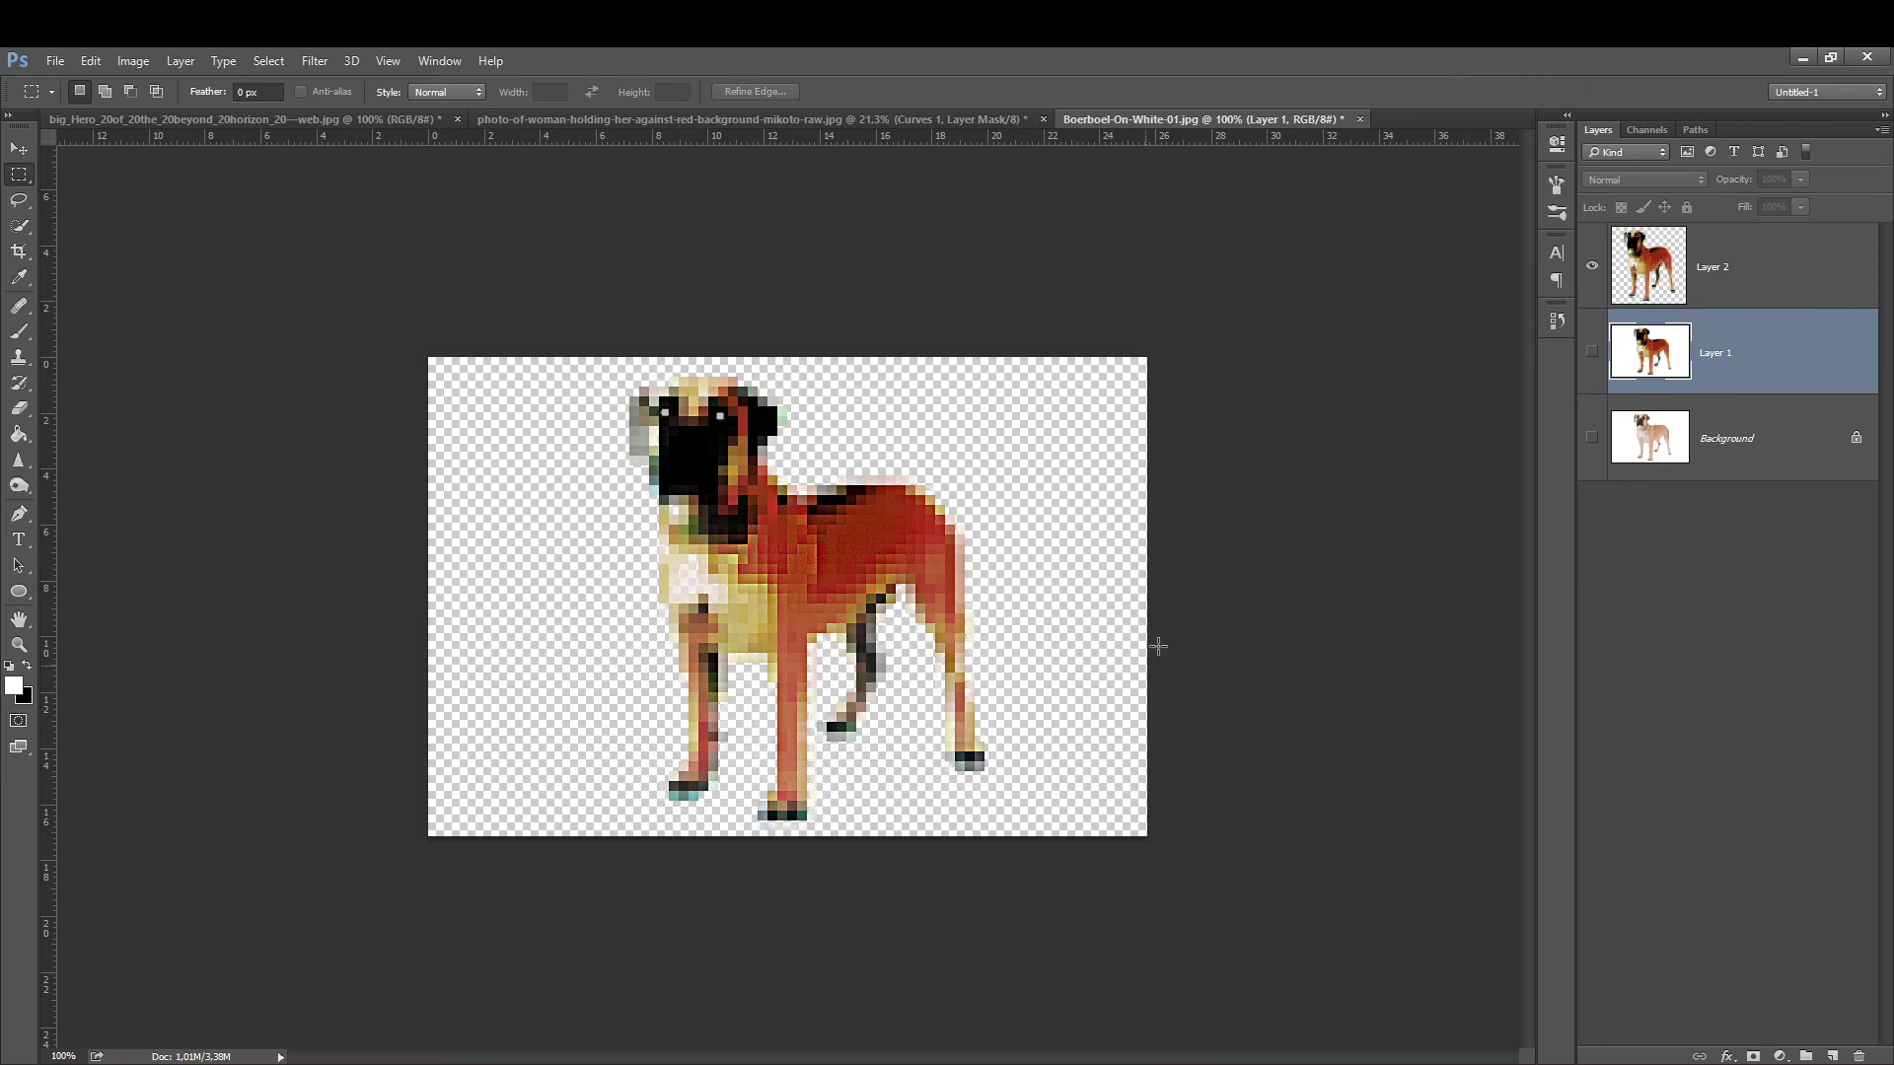